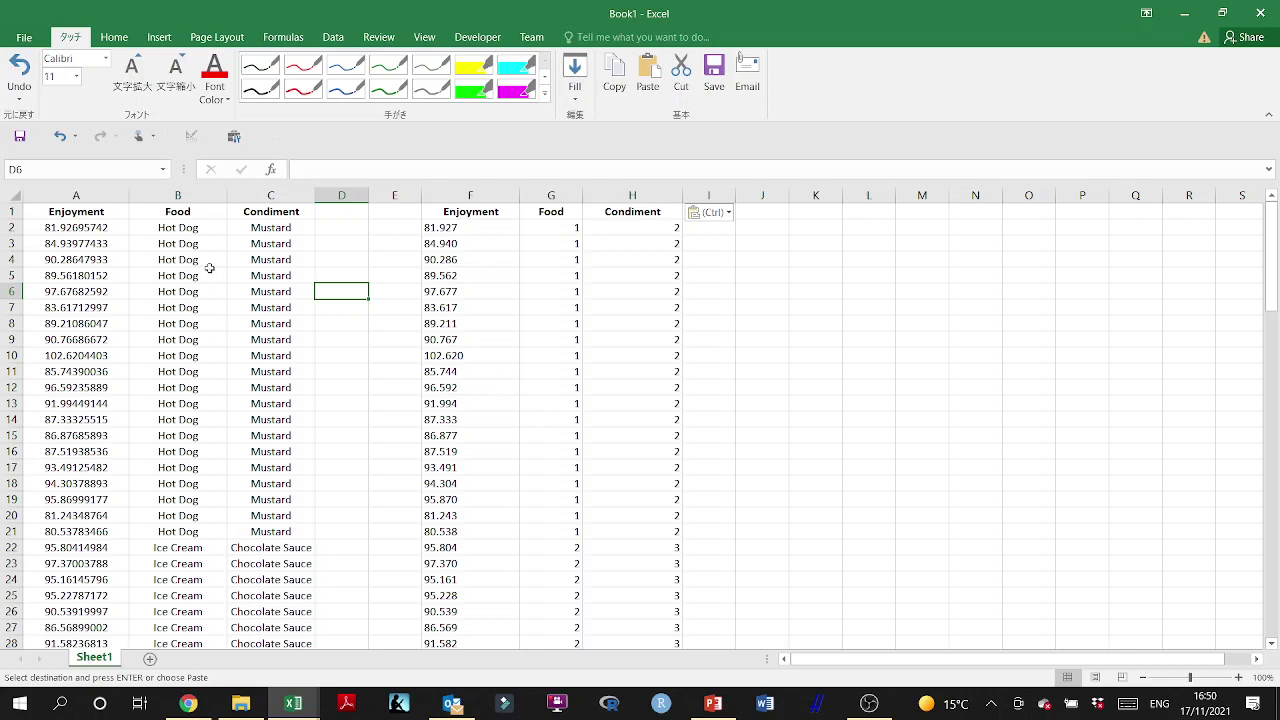
# Step: Inspect the IF formulas in G2 and H2 that code the Food and Condiment labels as numbers
pyautogui.doubleClick(186, 229)
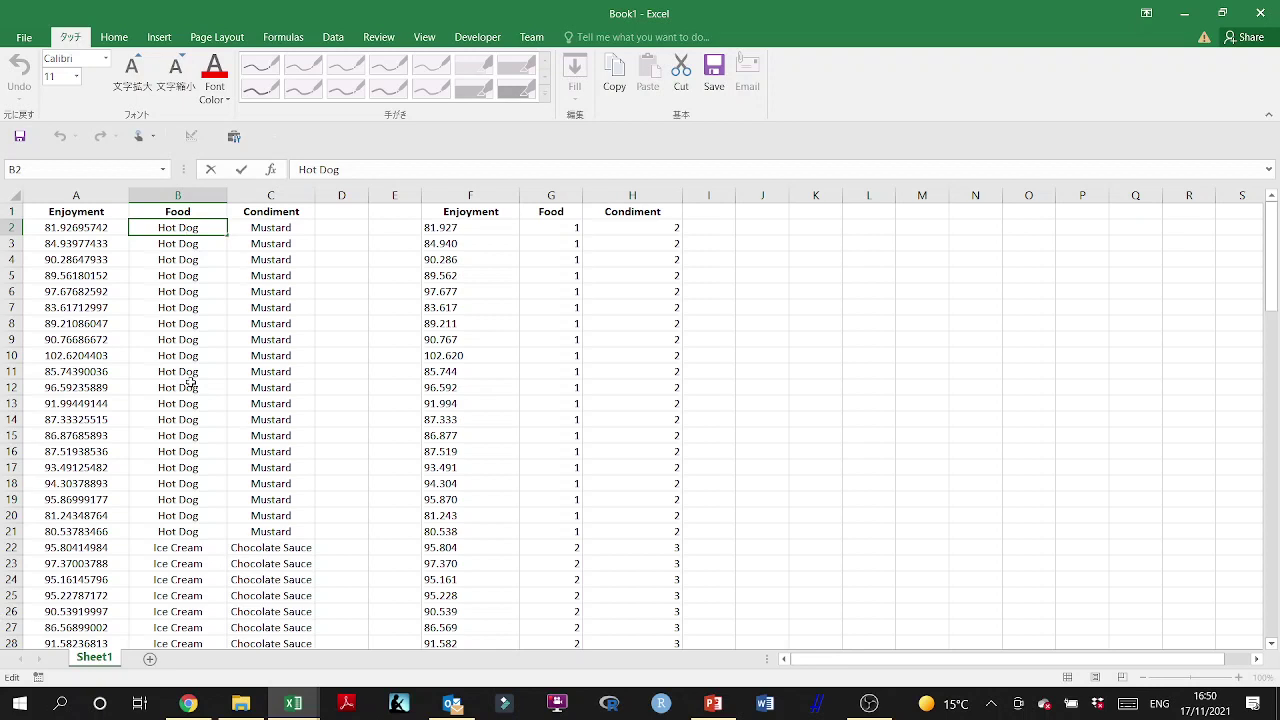
pyautogui.doubleClick(567, 228)
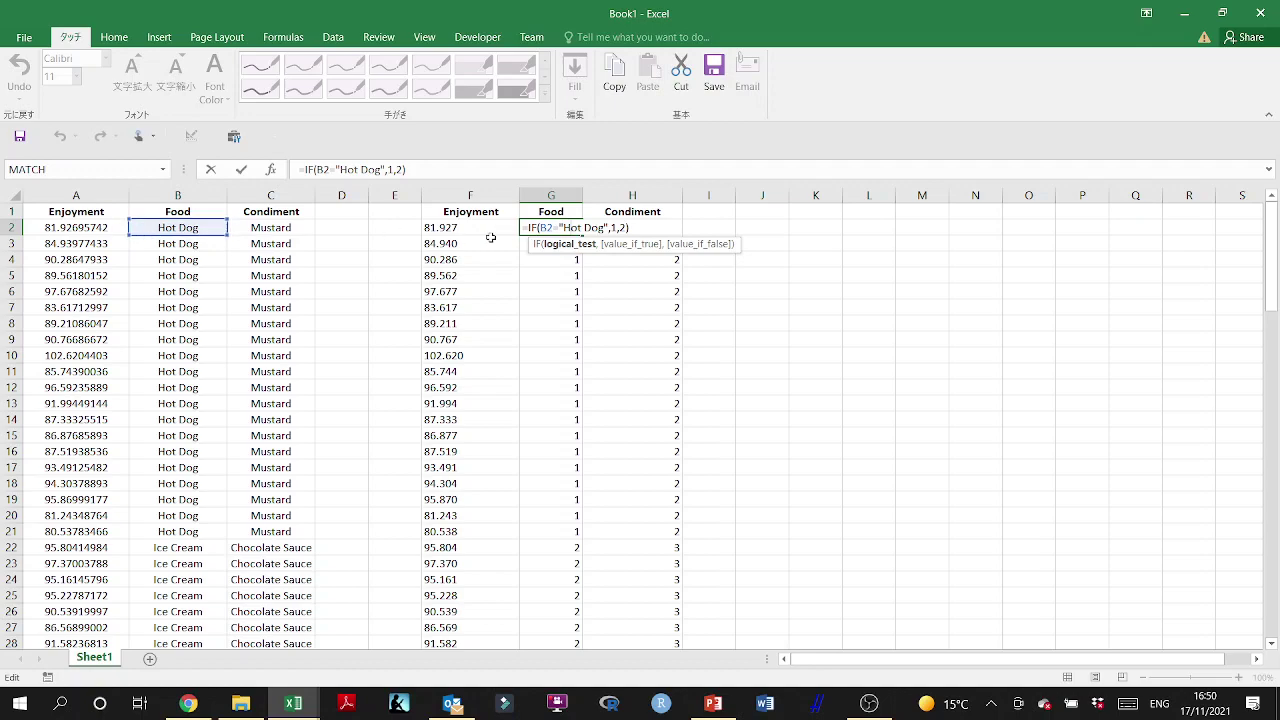
pyautogui.hotkey('ctrl', 'Return')
pyautogui.scroll(10, 500, 265)
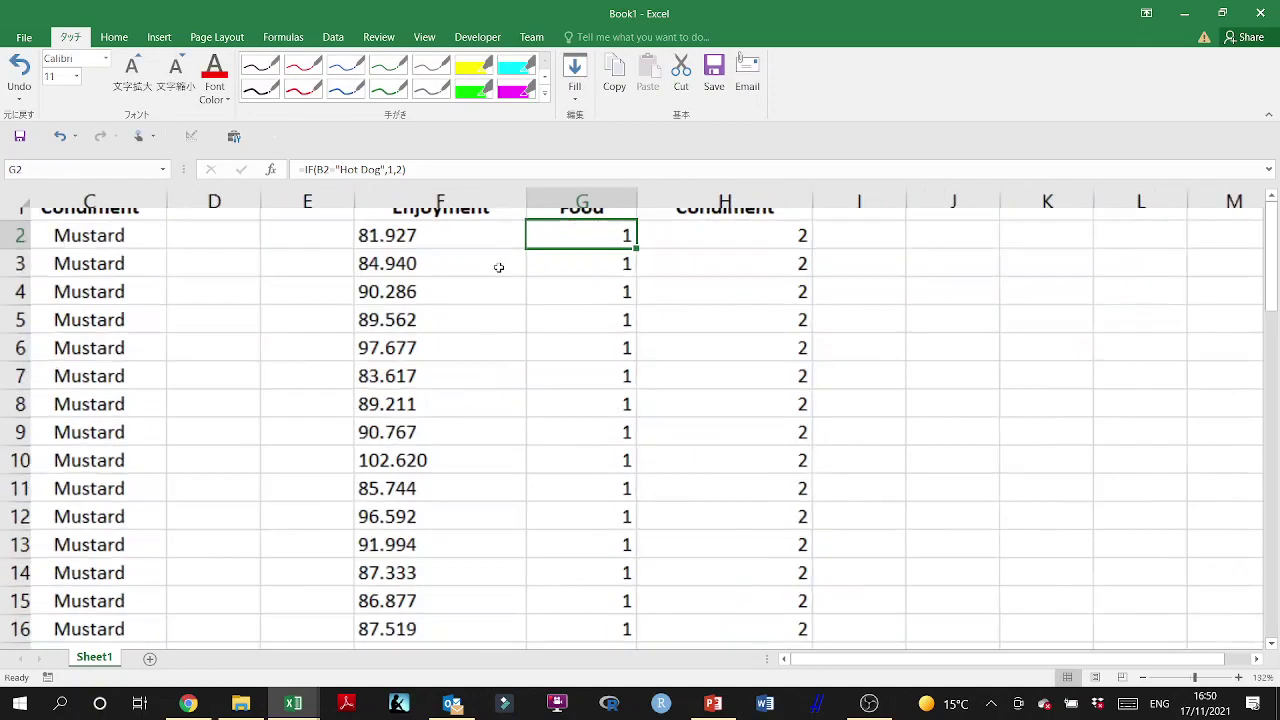
pyautogui.scroll(-6, 503, 290)
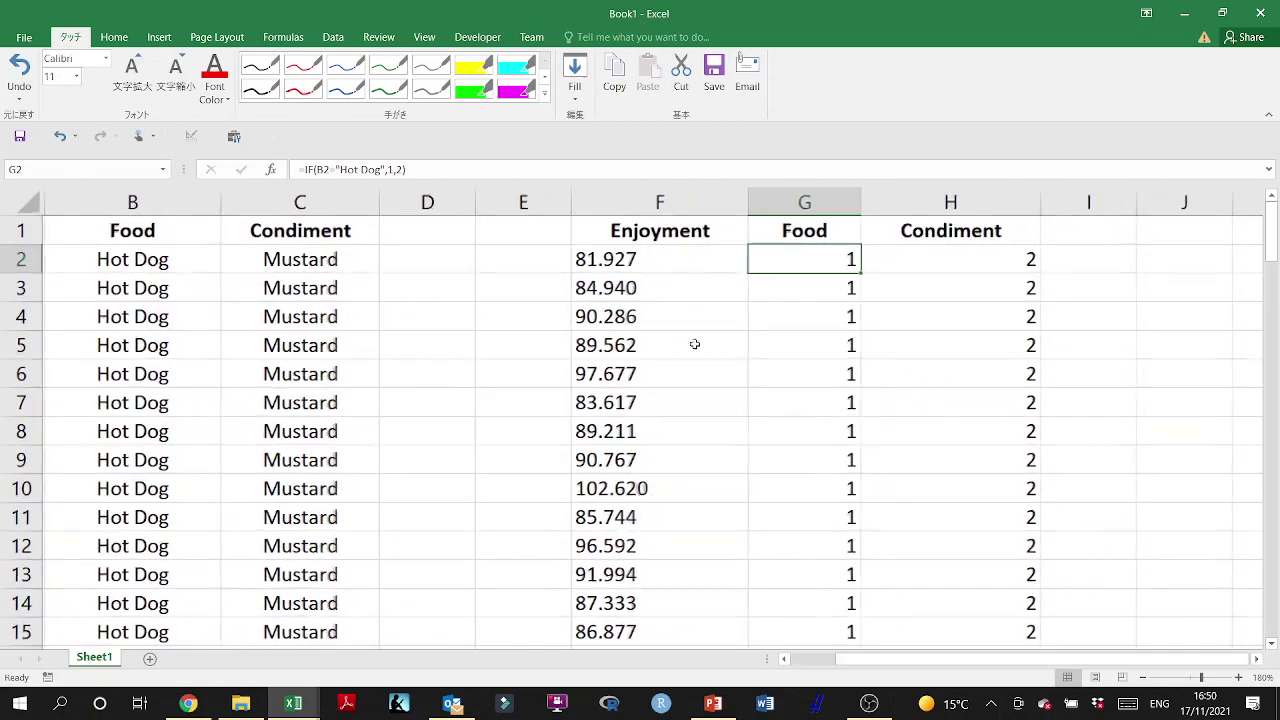
pyautogui.doubleClick(802, 262)
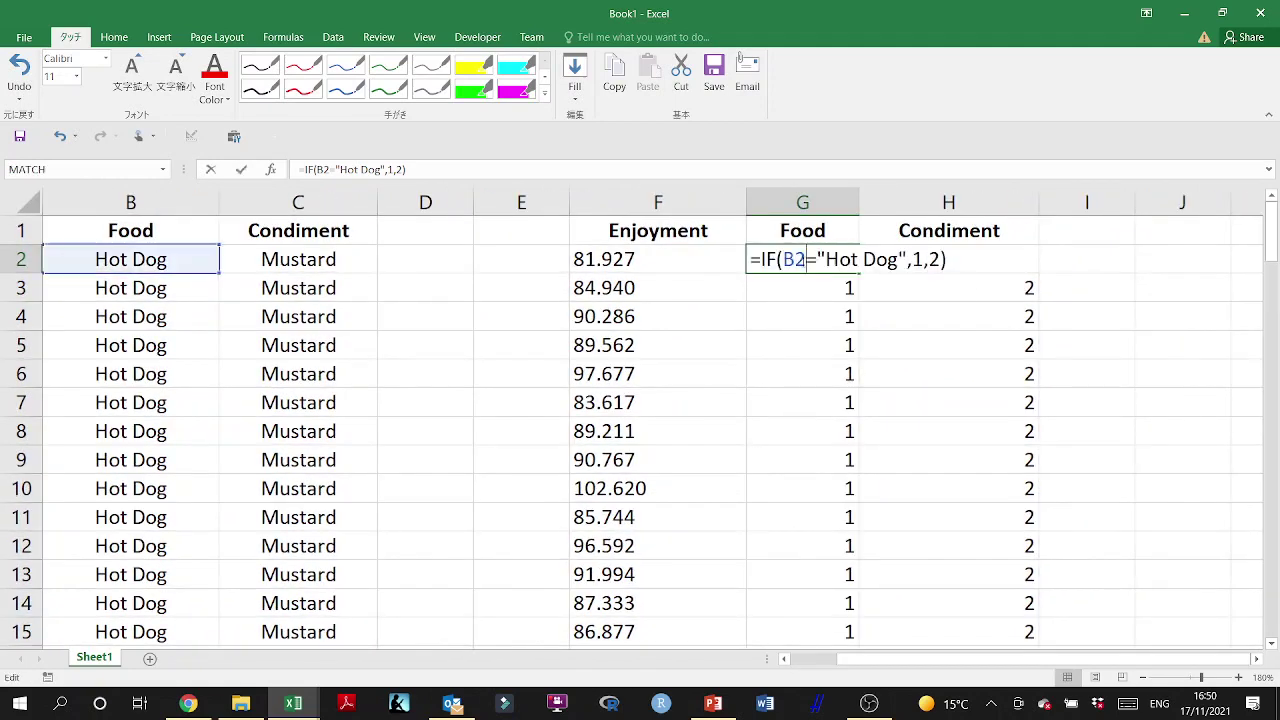
pyautogui.click(95, 266)
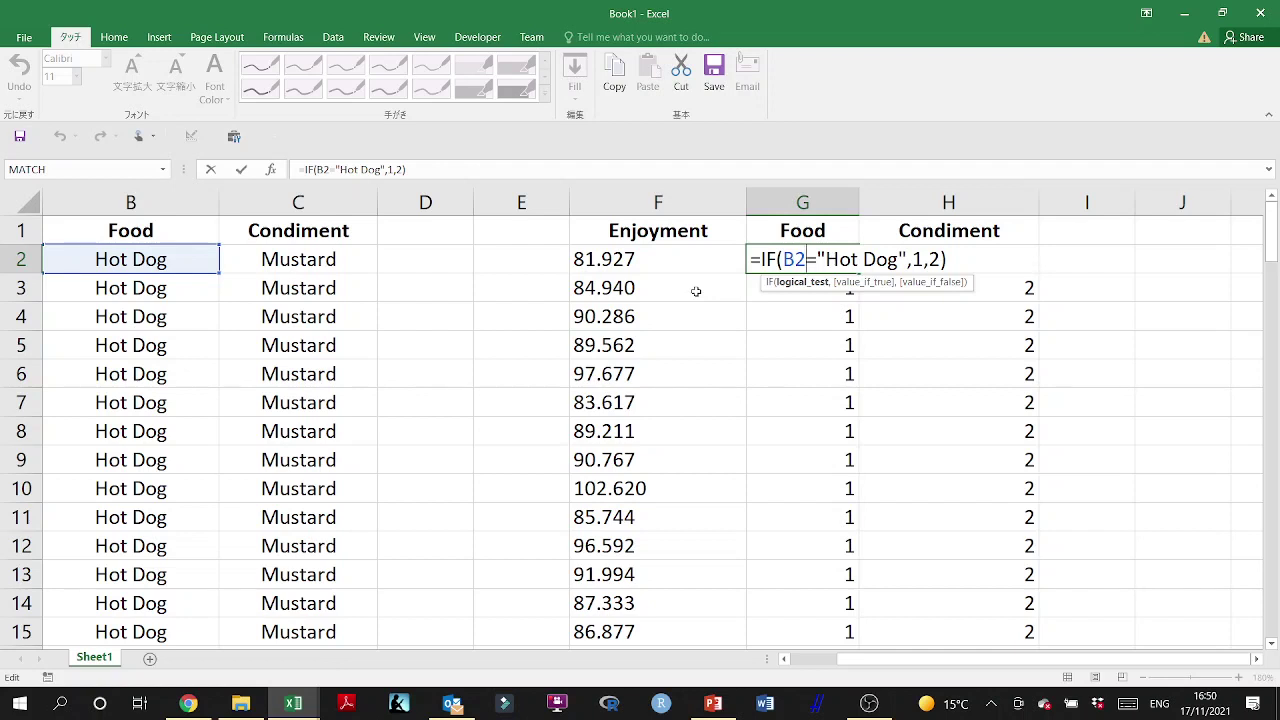
pyautogui.press('Return')
pyautogui.click(959, 264)
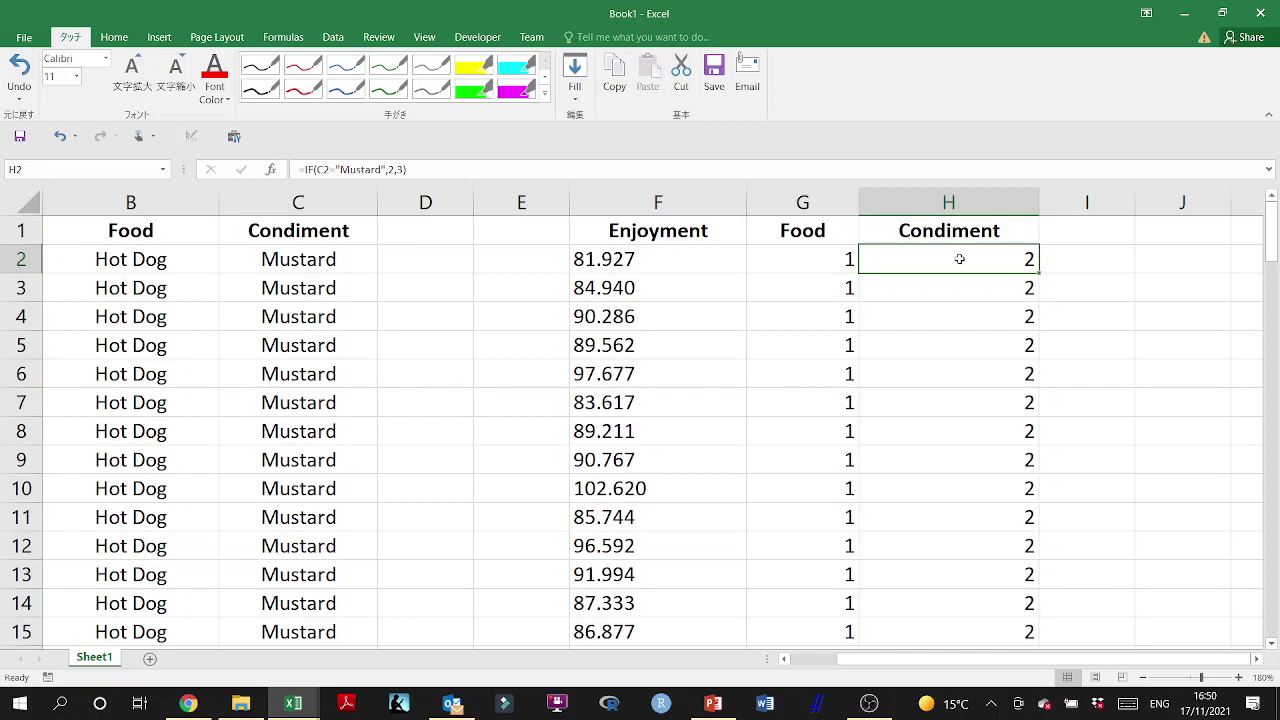
pyautogui.doubleClick(959, 259)
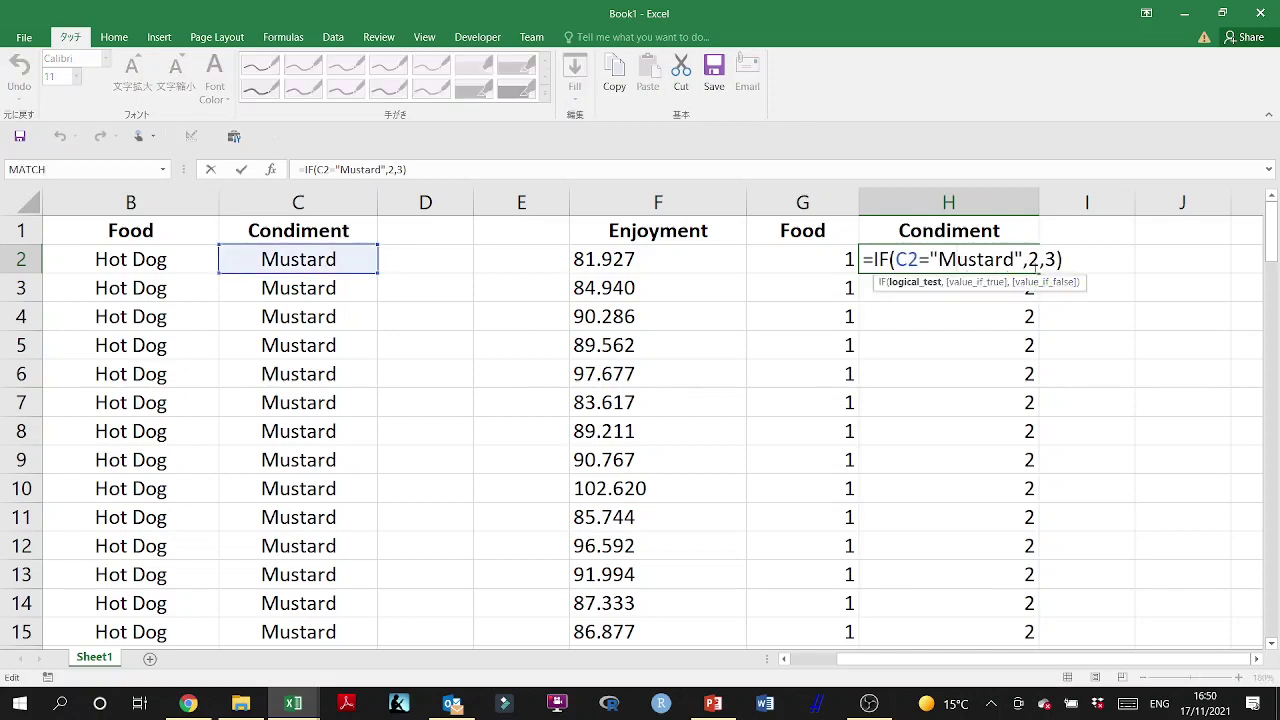
pyautogui.press('Escape')
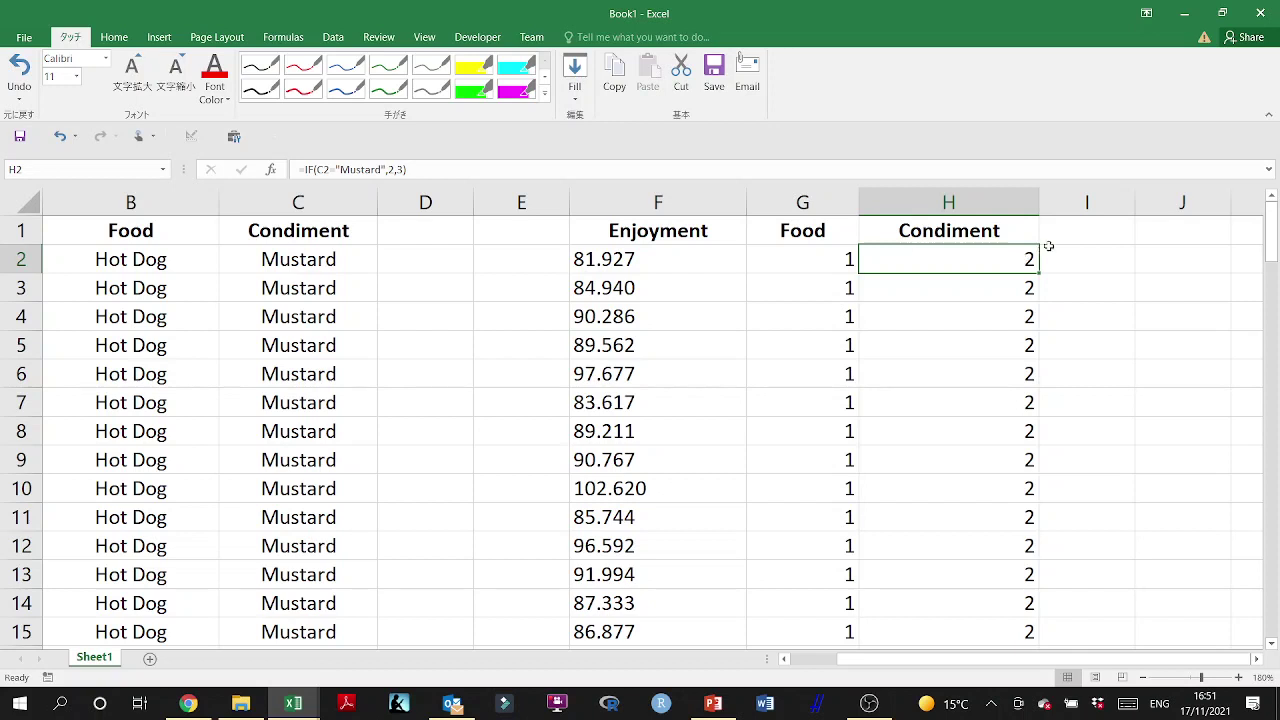
pyautogui.click(1094, 223)
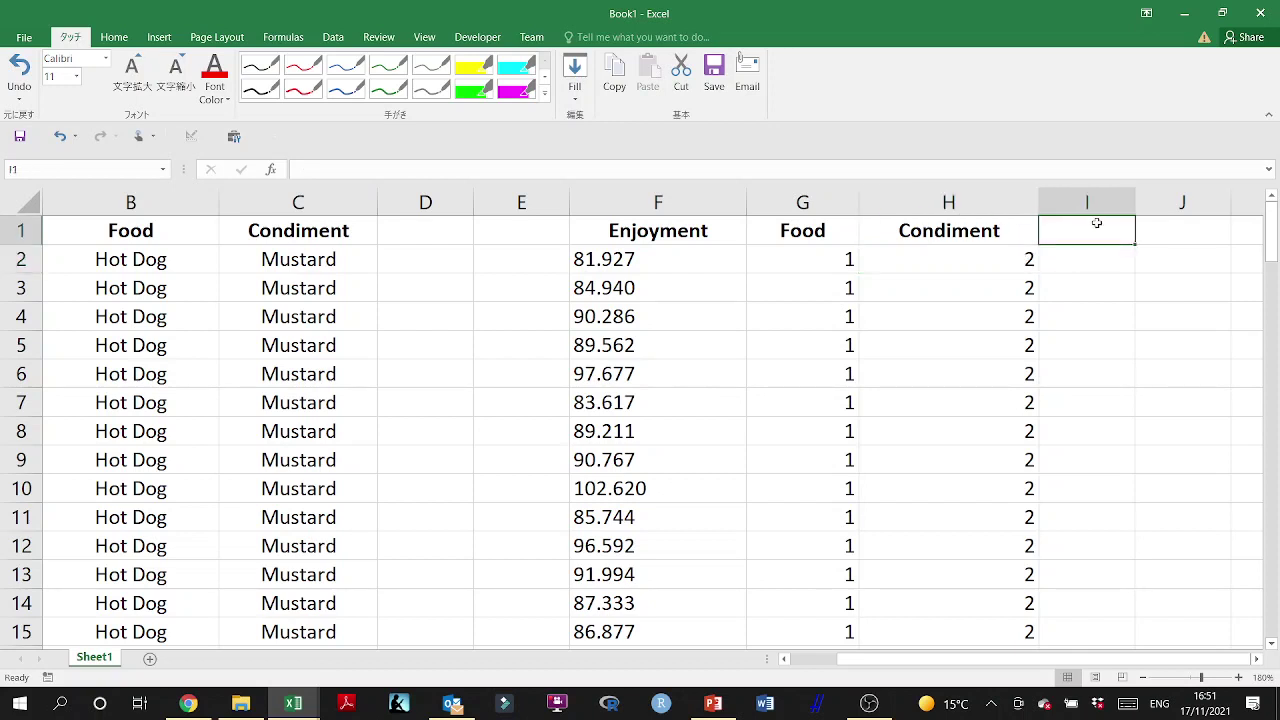
# Step: Add a new worksheet in front of Sheet1 and rename Sheet1 as Data
pyautogui.click(150, 660)
pyautogui.moveTo(68, 655); pyautogui.dragTo(70, 658)
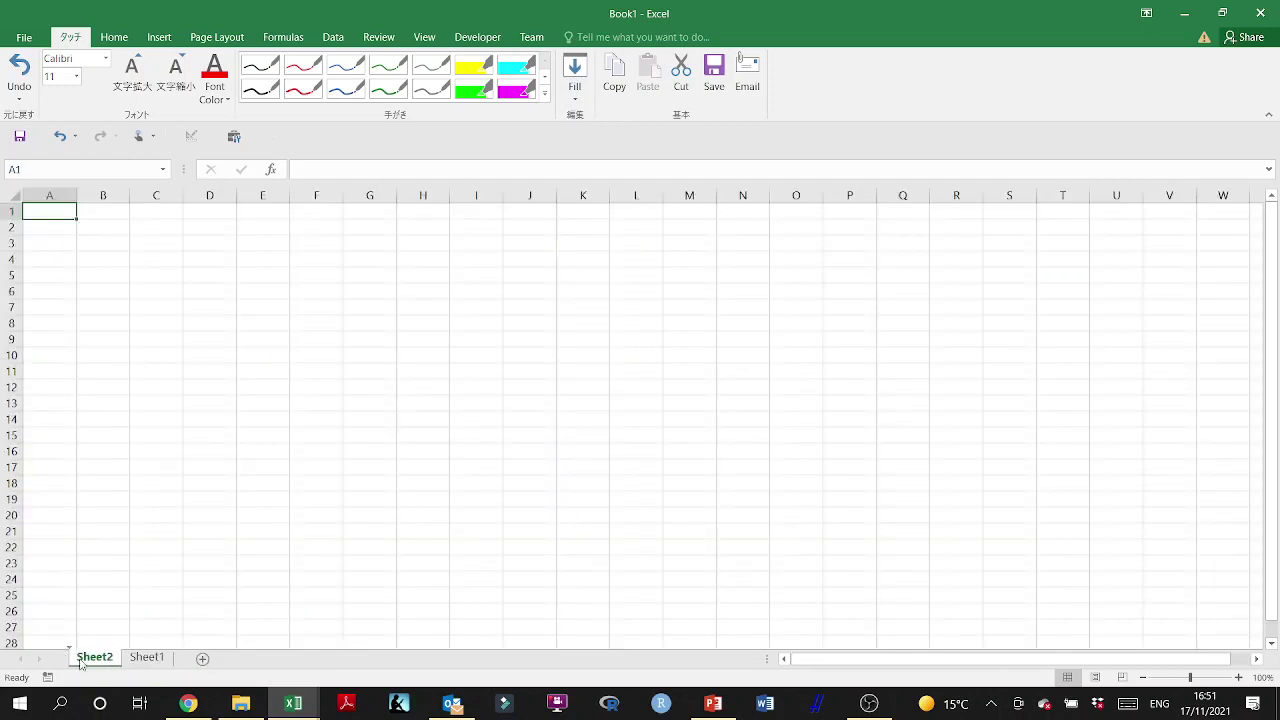
pyautogui.click(145, 660)
pyautogui.doubleClick(145, 658)
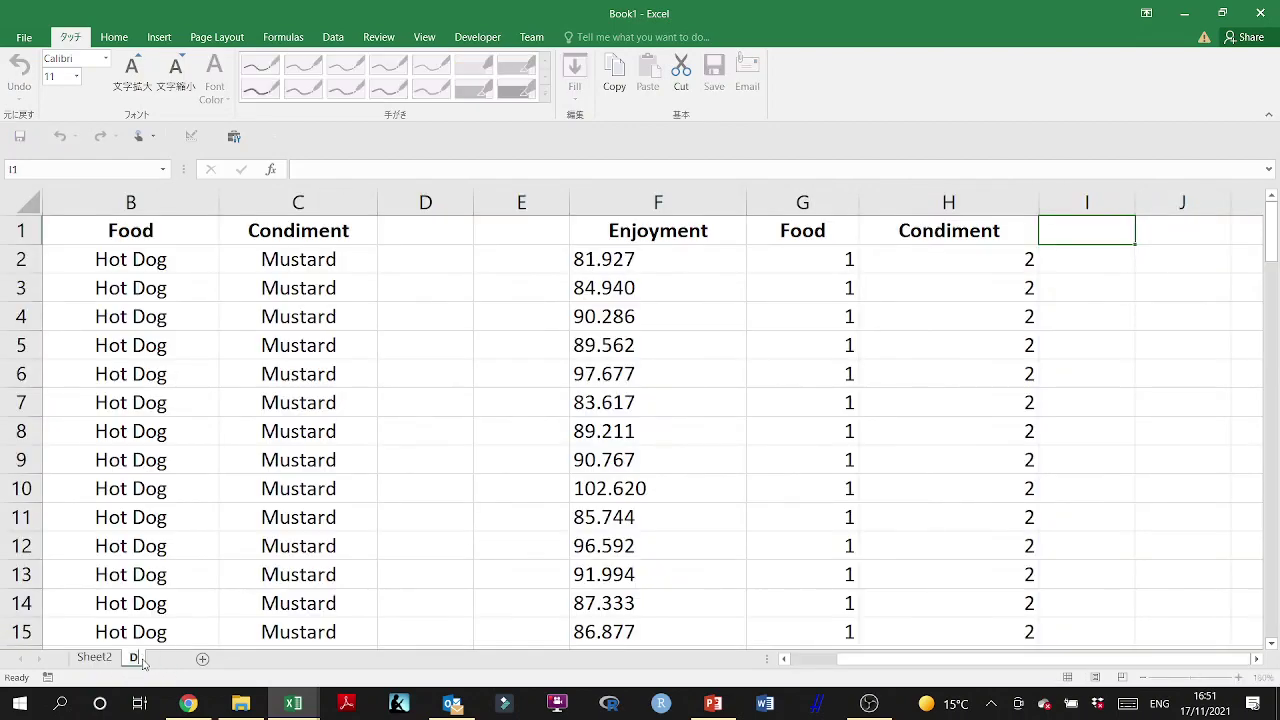
pyautogui.write('Data')
pyautogui.click(381, 522)
# Step: Copy the food and condiment labels in B21:C22 of Data to E6 on Sheet2 and widen column E
pyautogui.scroll(-4, 381, 527)
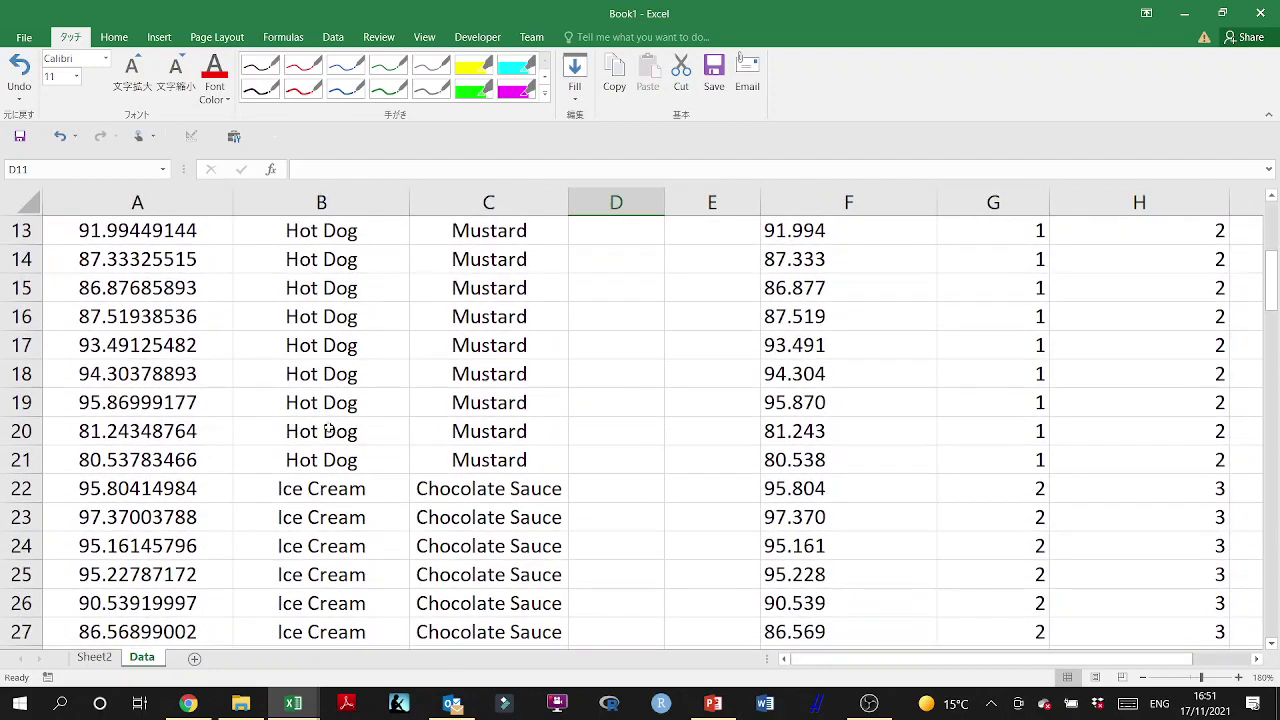
pyautogui.moveTo(303, 465); pyautogui.dragTo(460, 491)
pyautogui.hotkey('ctrl', 'c')
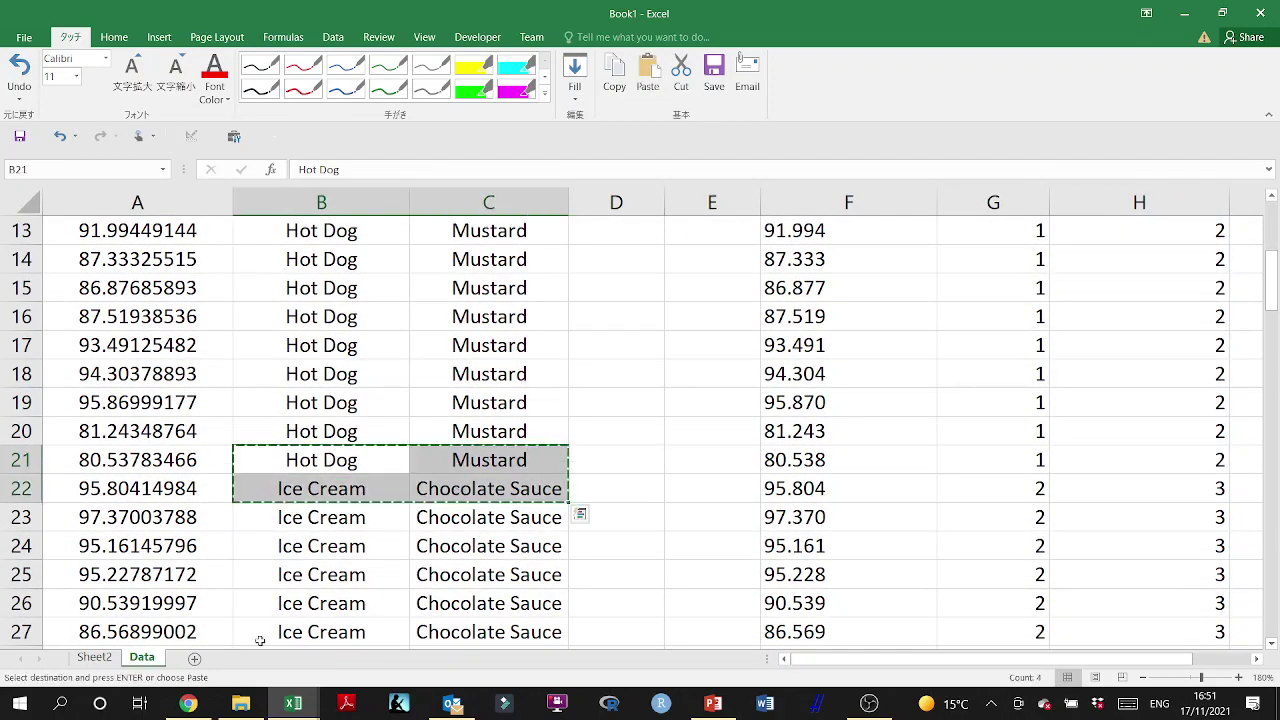
pyautogui.click(94, 657)
pyautogui.click(255, 291)
pyautogui.hotkey('ctrl', 'v')
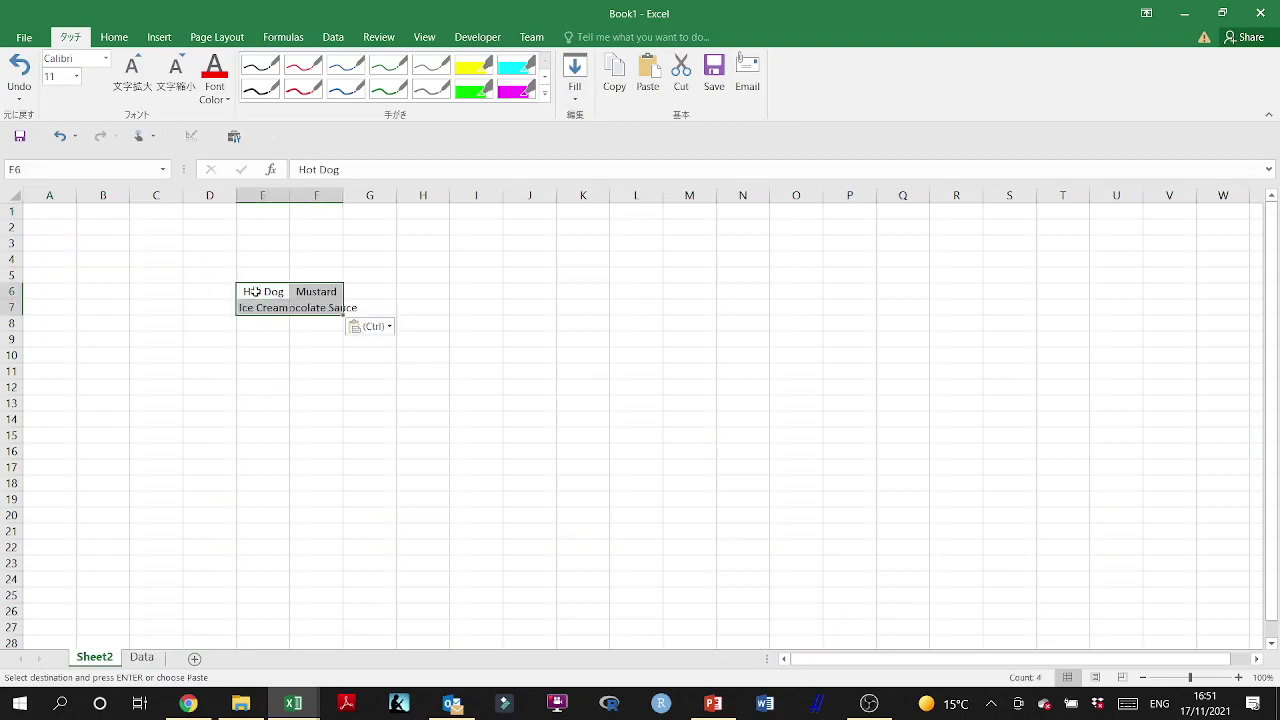
pyautogui.press('Escape')
pyautogui.moveTo(290, 195); pyautogui.dragTo(322, 195)
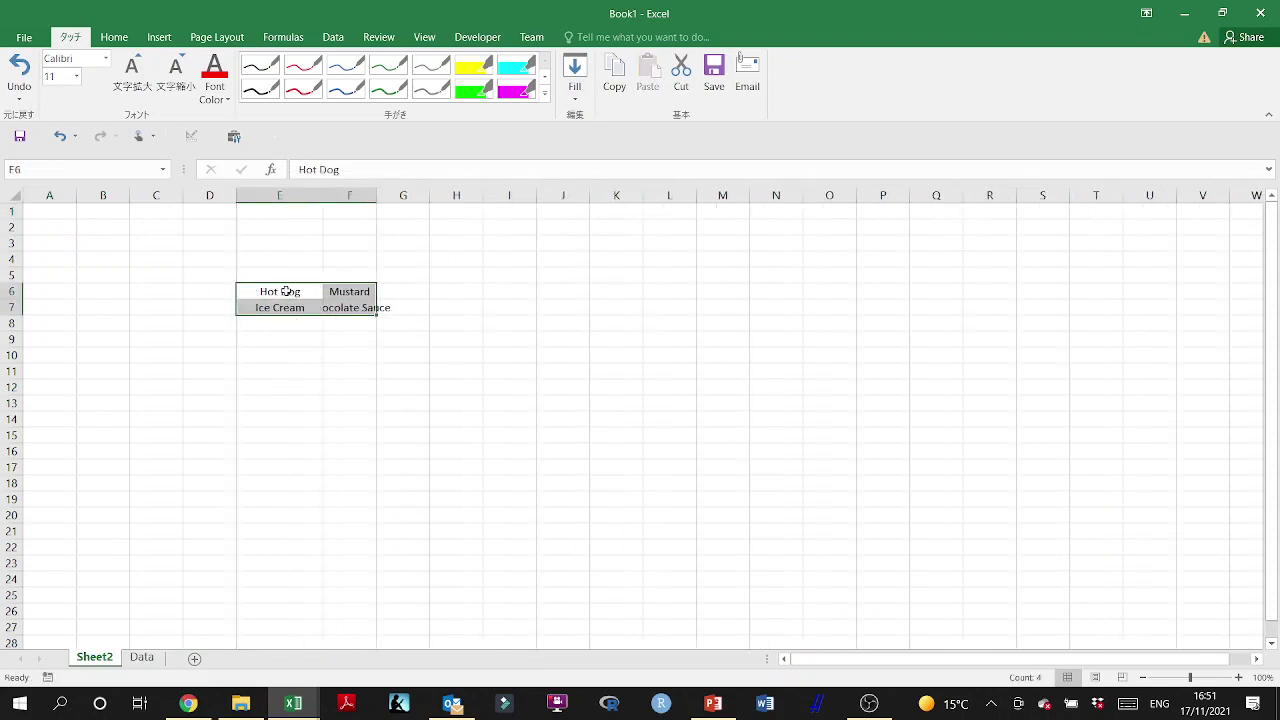
# Step: Copy the Hot Dog and Mustard labels from E6:F6 to E3:F3
pyautogui.moveTo(286, 291); pyautogui.dragTo(346, 291)
pyautogui.hotkey('ctrl', 'c')
pyautogui.hotkey('ctrl', 'q')
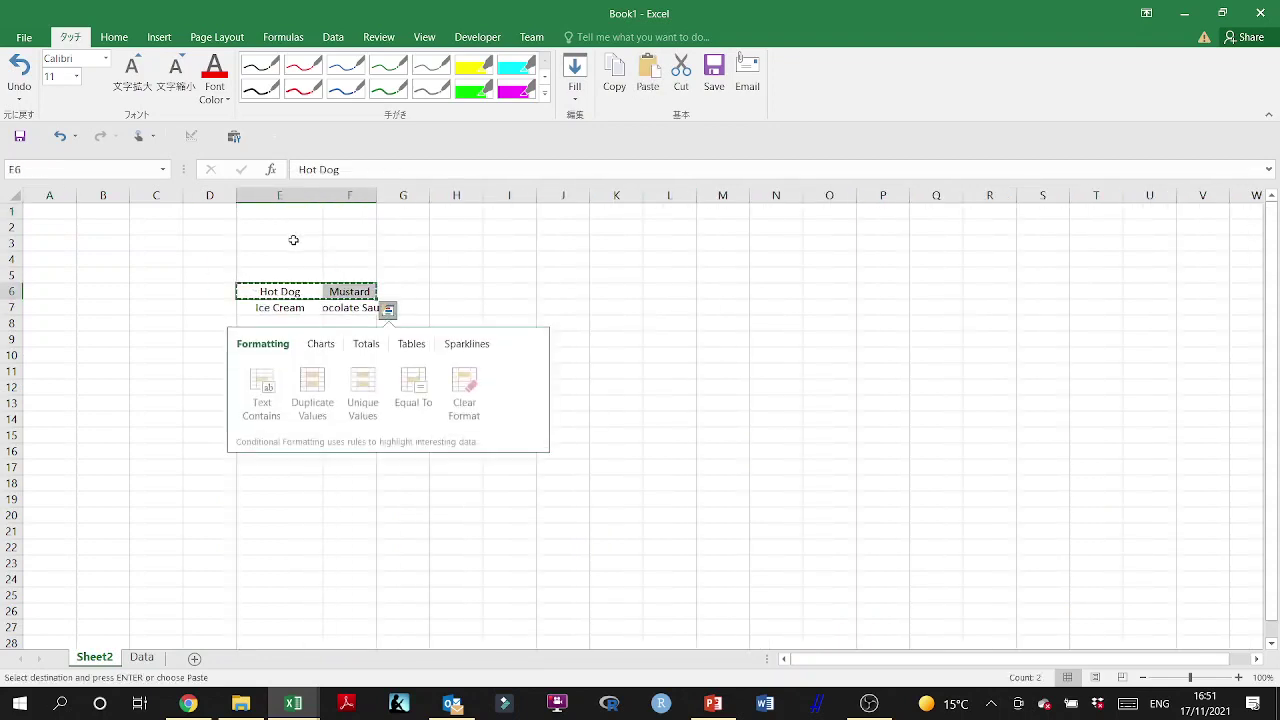
pyautogui.click(294, 241)
pyautogui.hotkey('ctrl', 'v')
pyautogui.press('Escape')
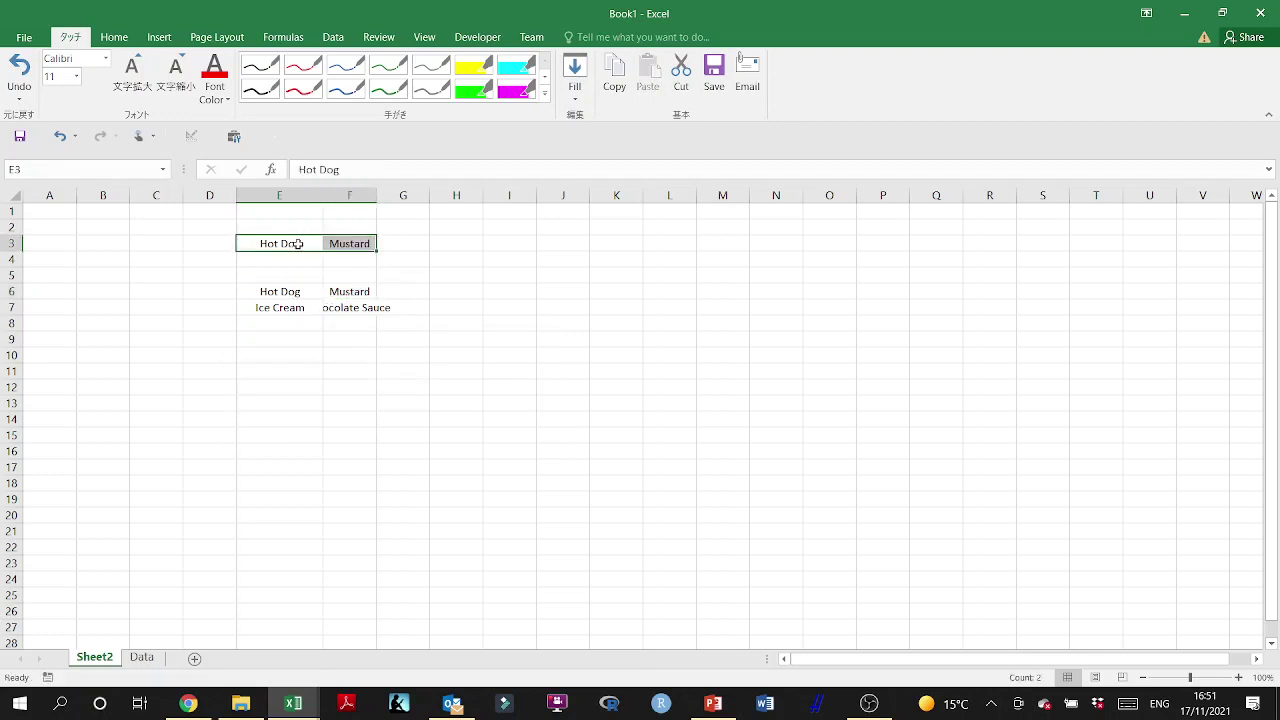
# Step: Copy the Chocolate Sauce label from F7 to F4 and left-align it
pyautogui.click(345, 308)
pyautogui.hotkey('ctrl', 'c')
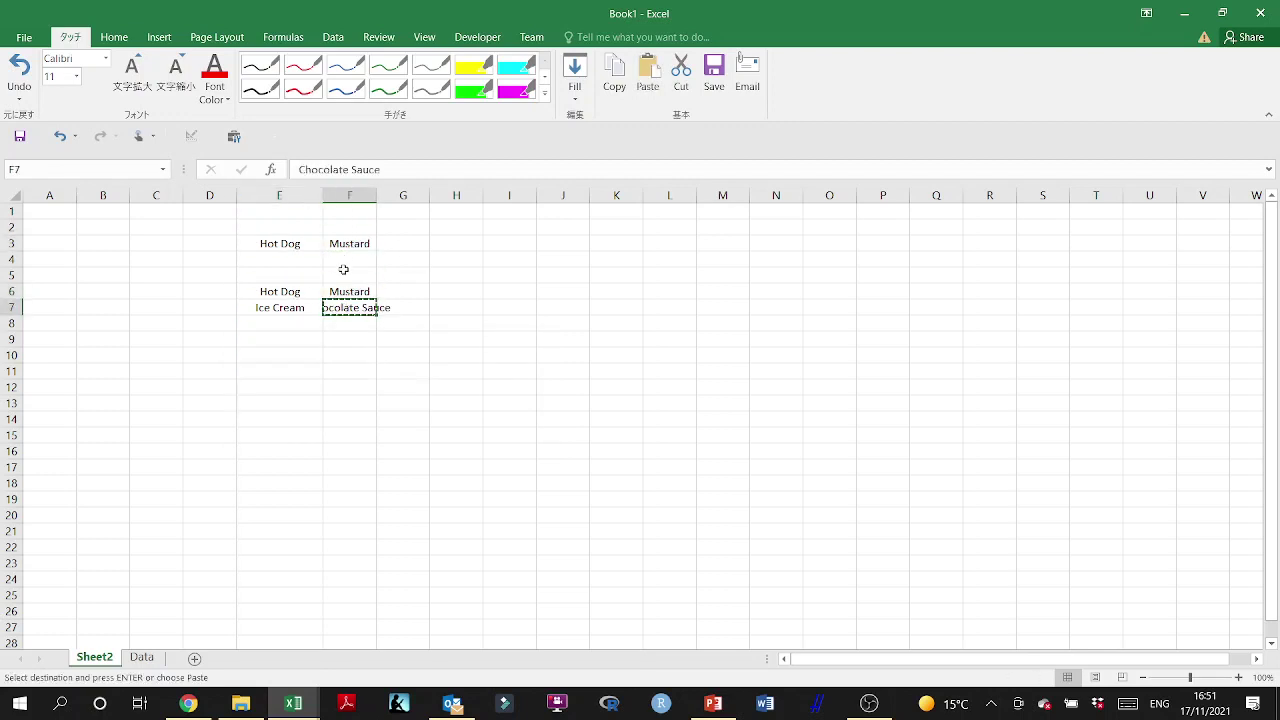
pyautogui.click(343, 260)
pyautogui.hotkey('ctrl', 'v')
pyautogui.press('Escape')
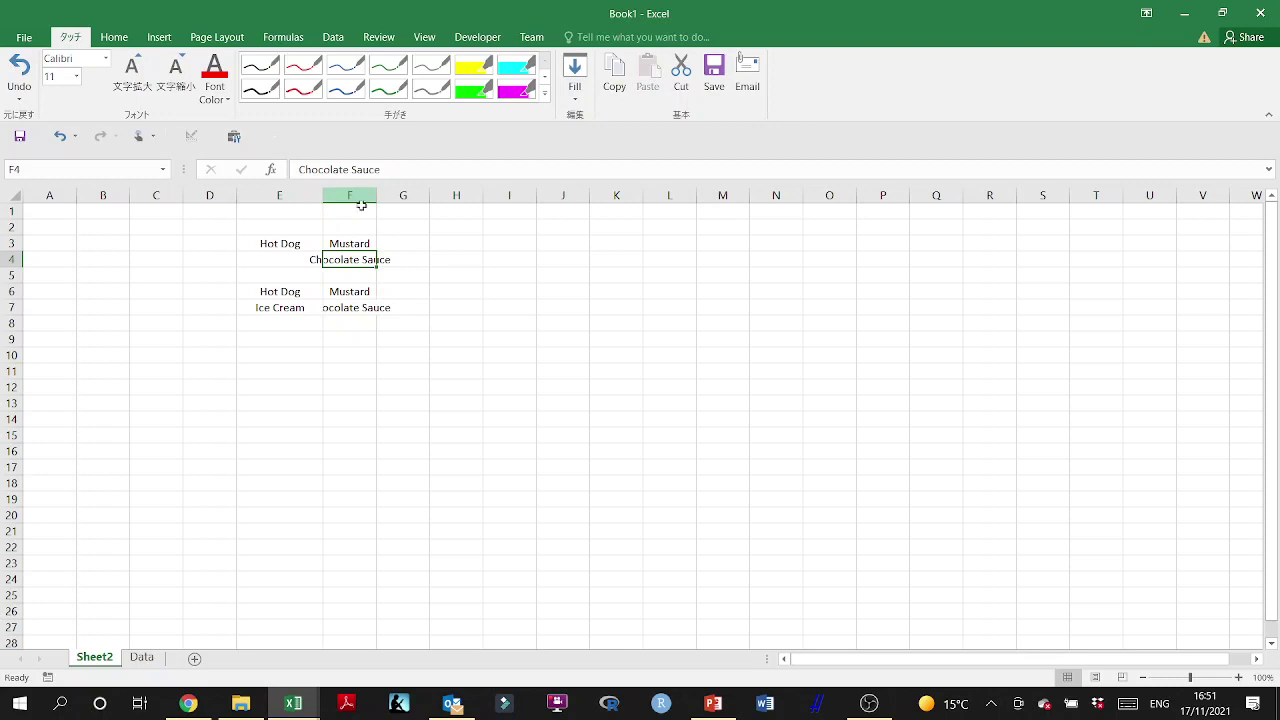
pyautogui.click(116, 40)
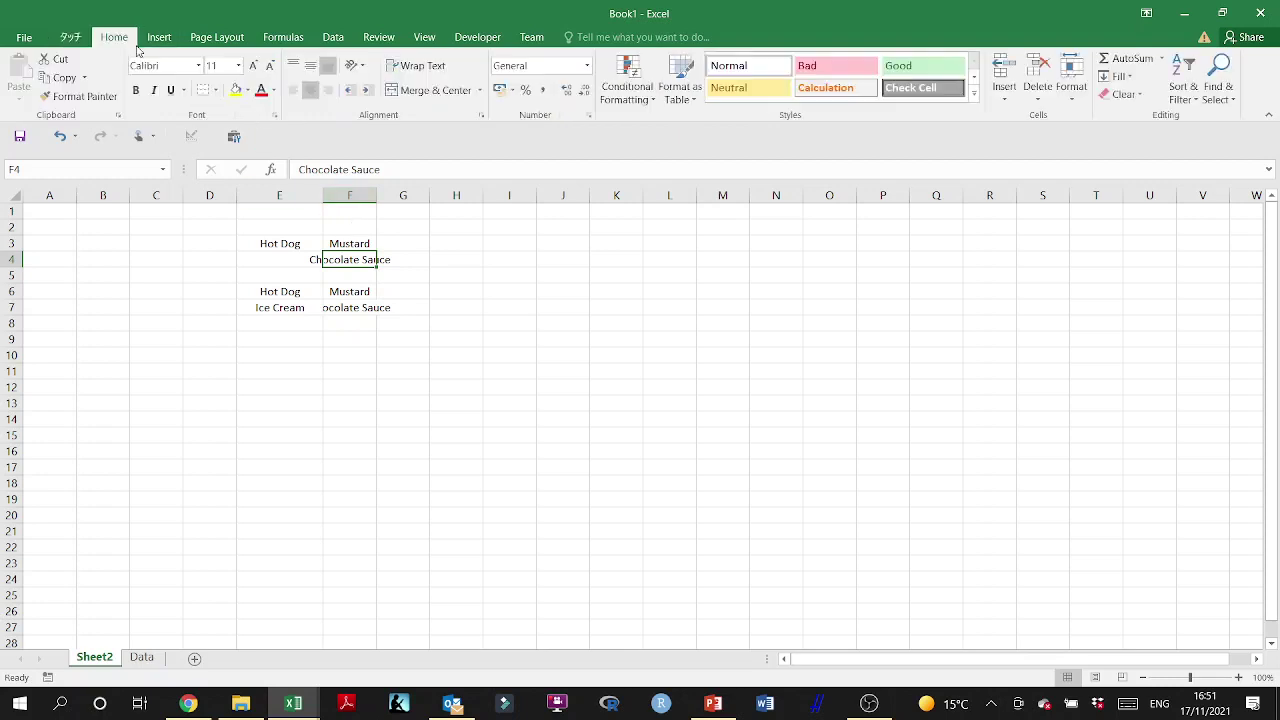
pyautogui.click(295, 94)
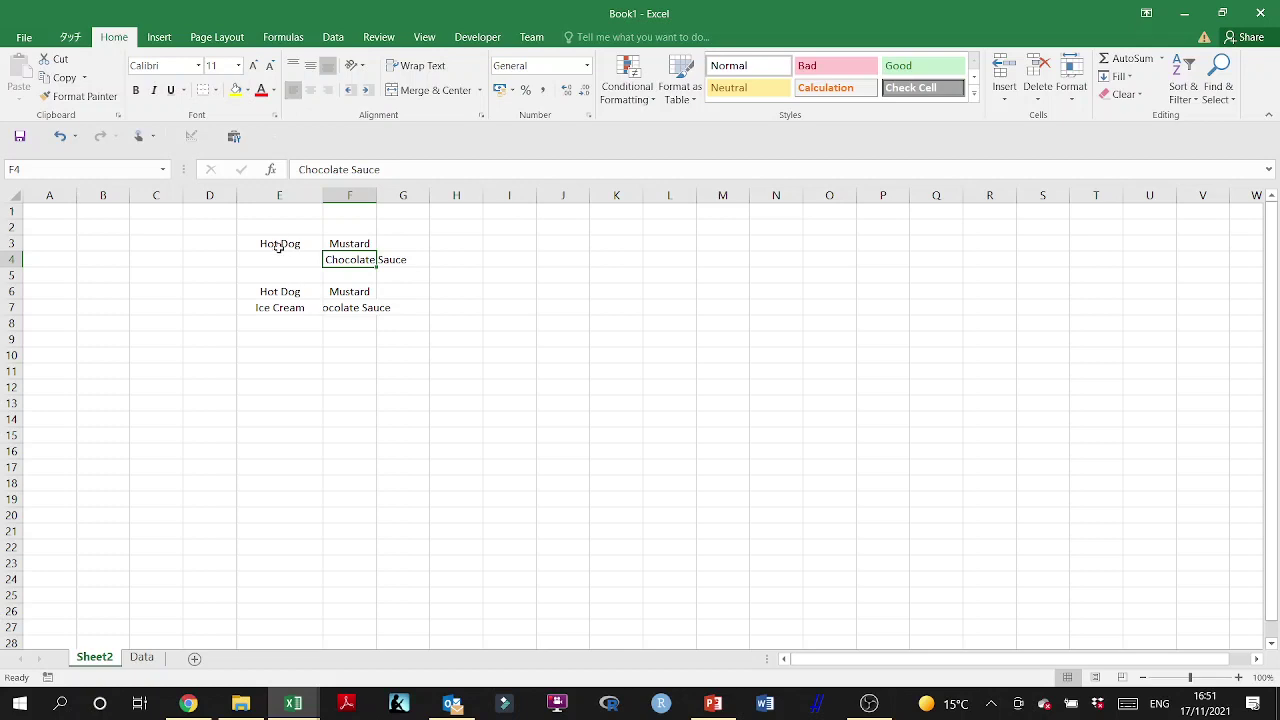
# Step: Copy the Ice Cream label from E7 over the Hot Dog label in E6
pyautogui.moveTo(280, 294); pyautogui.dragTo(333, 291)
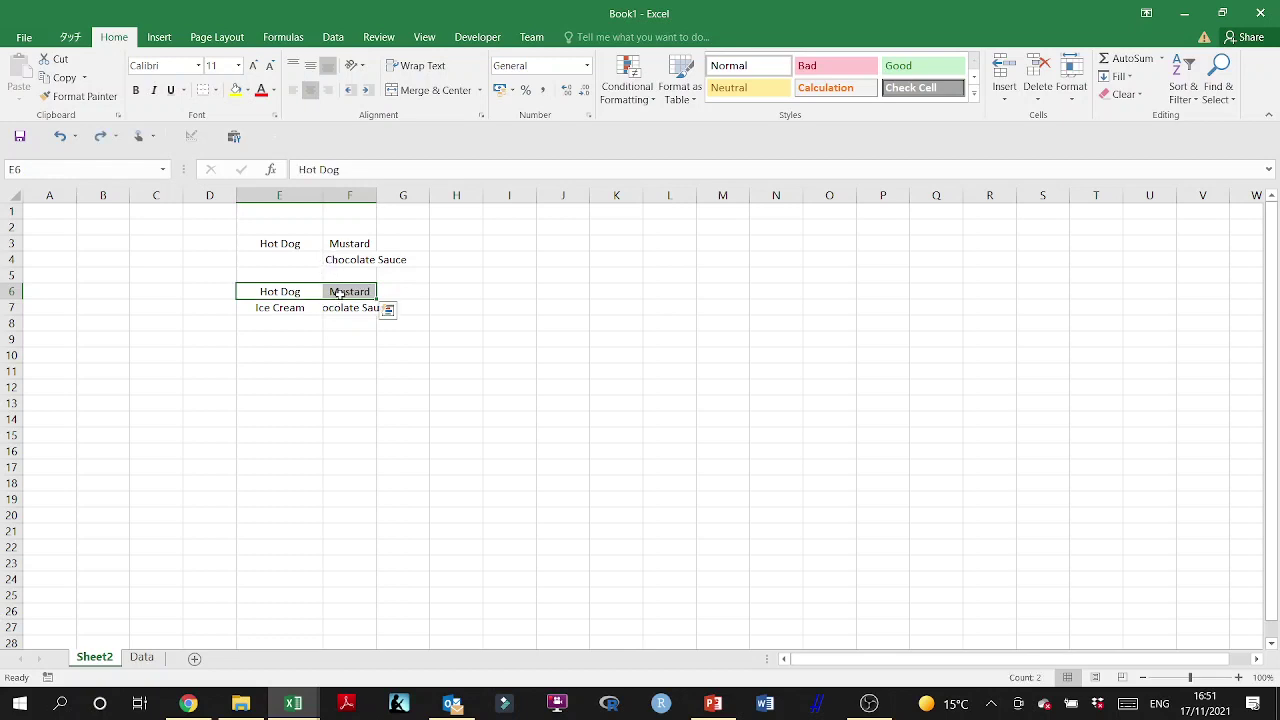
pyautogui.click(338, 292)
pyautogui.click(284, 307)
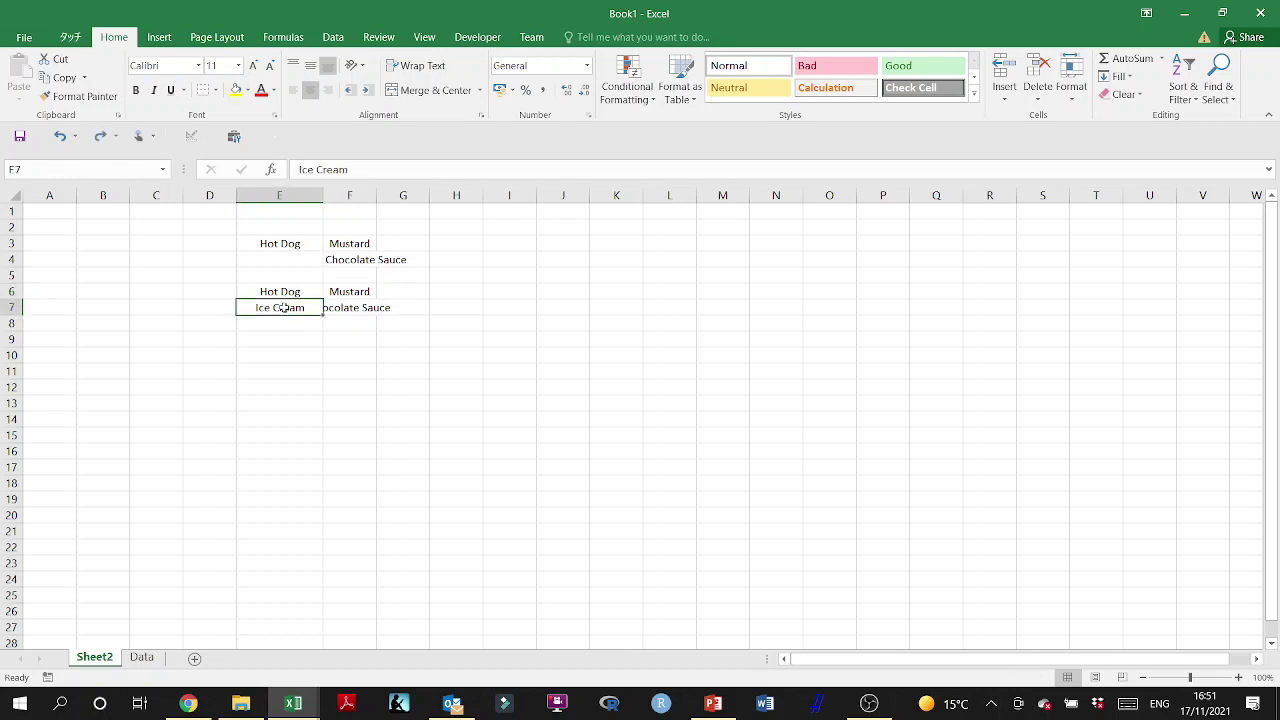
pyautogui.hotkey('ctrl', 'c')
pyautogui.click(286, 291)
pyautogui.hotkey('ctrl', 'v')
pyautogui.press('Escape')
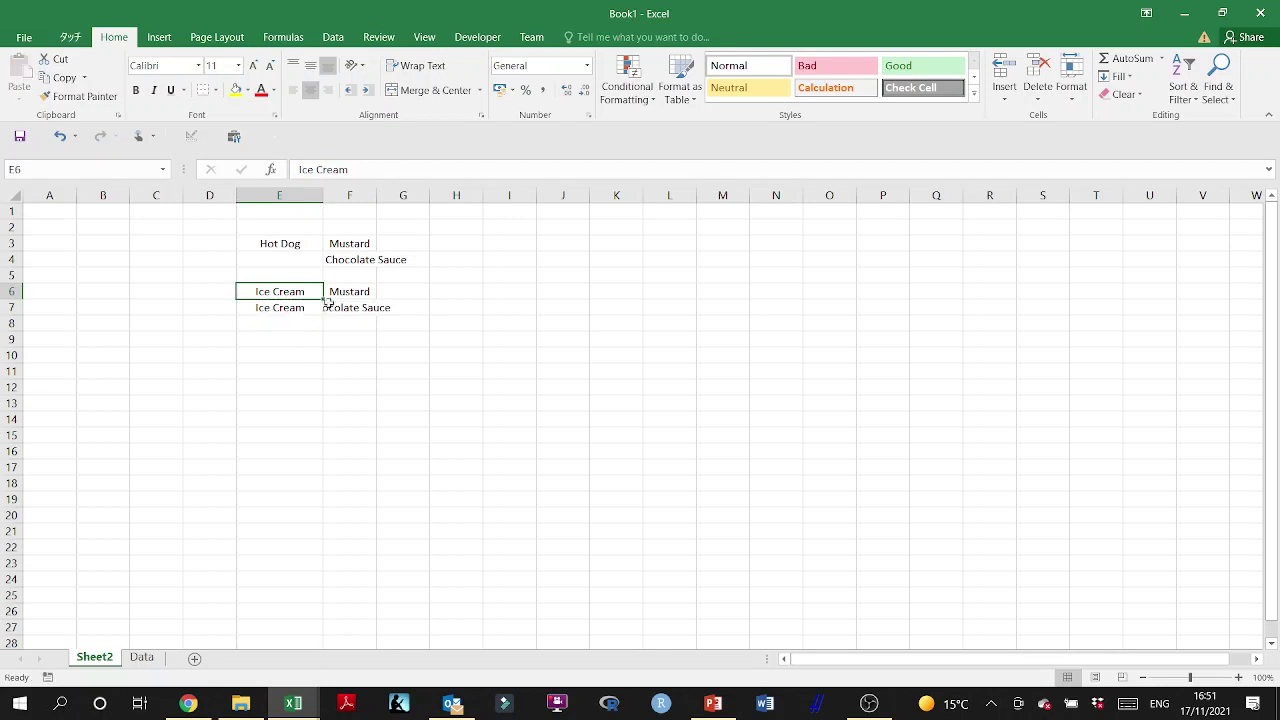
# Step: Try to copy the formatting of the Mustard cell F3 to the condiment labels starting at F6
pyautogui.click(347, 245)
pyautogui.click(80, 96)
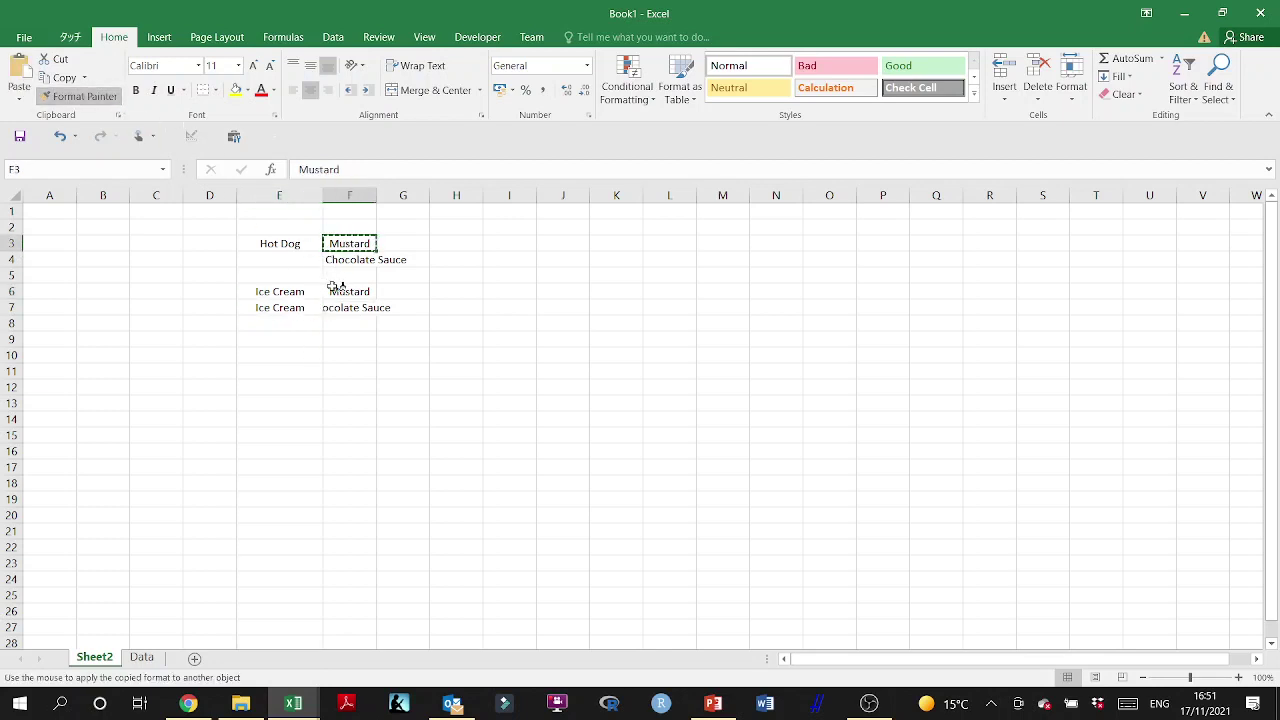
pyautogui.moveTo(335, 289); pyautogui.dragTo(368, 362)
pyautogui.click(360, 420)
# Step: Left-align the condiment labels in F6:F8
pyautogui.moveTo(345, 291); pyautogui.dragTo(345, 325)
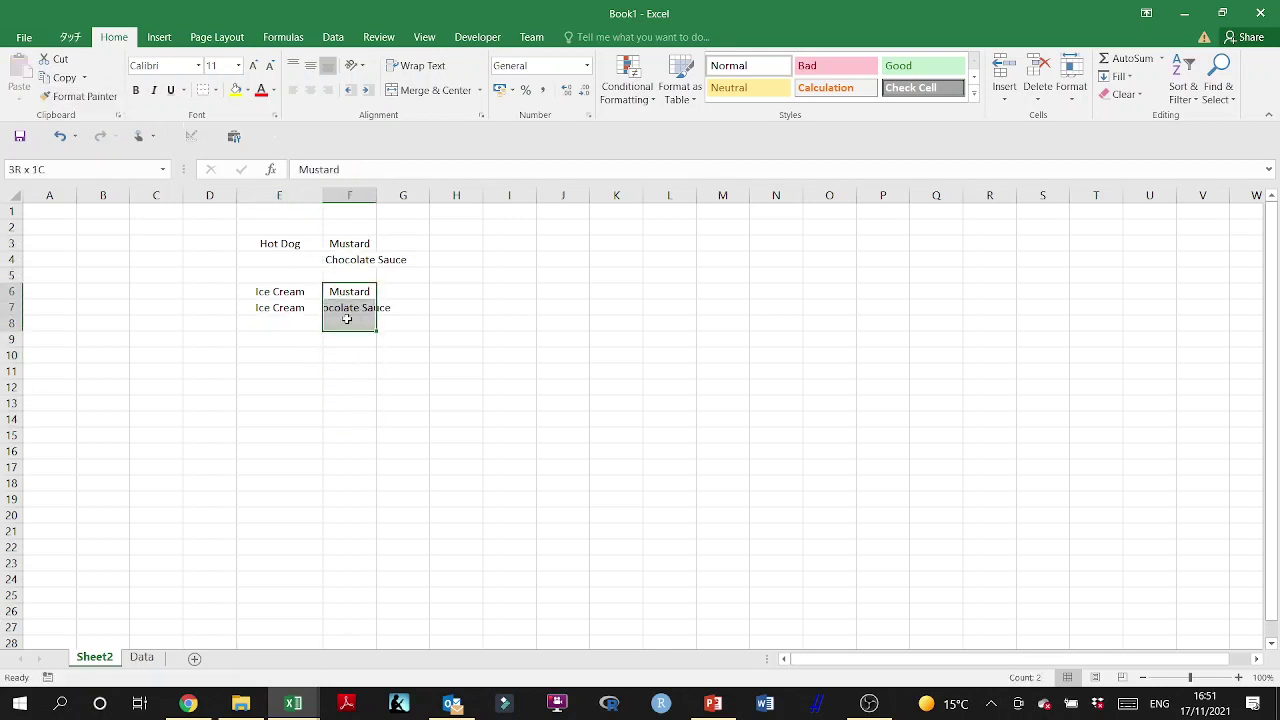
pyautogui.click(293, 90)
pyautogui.click(440, 355)
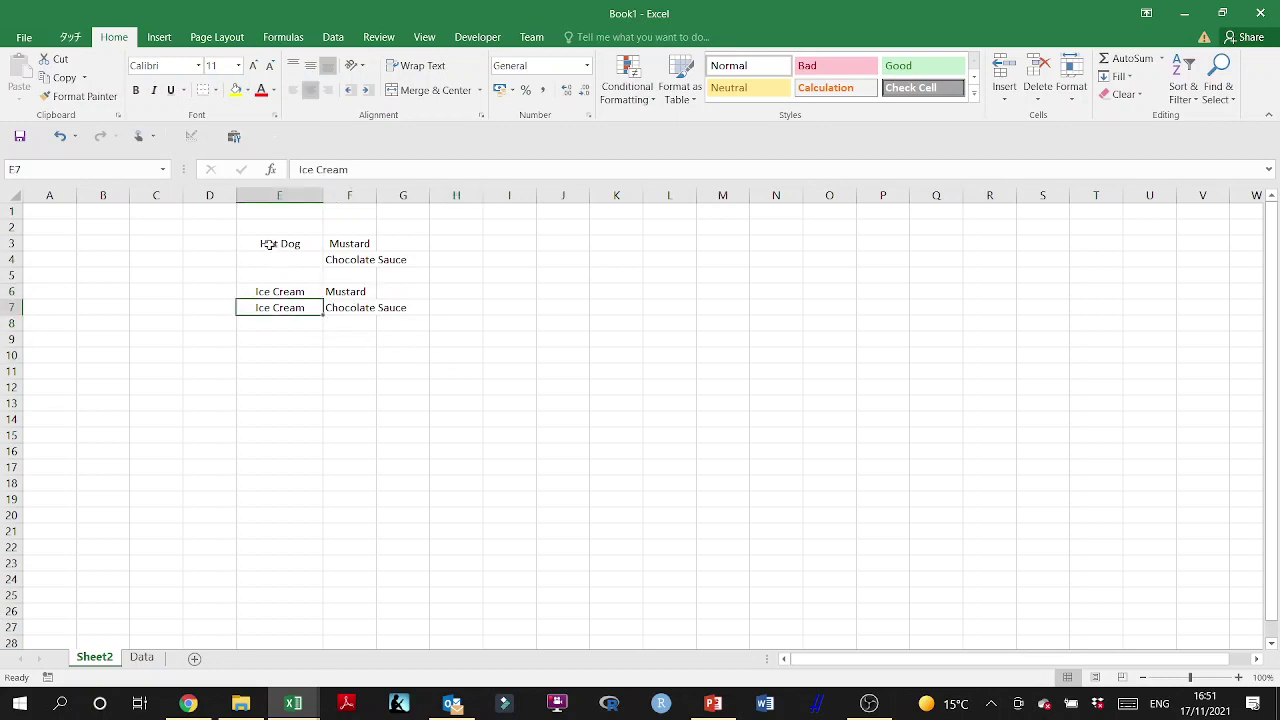
# Step: Enter the heading Food in cell D2
pyautogui.click(215, 229)
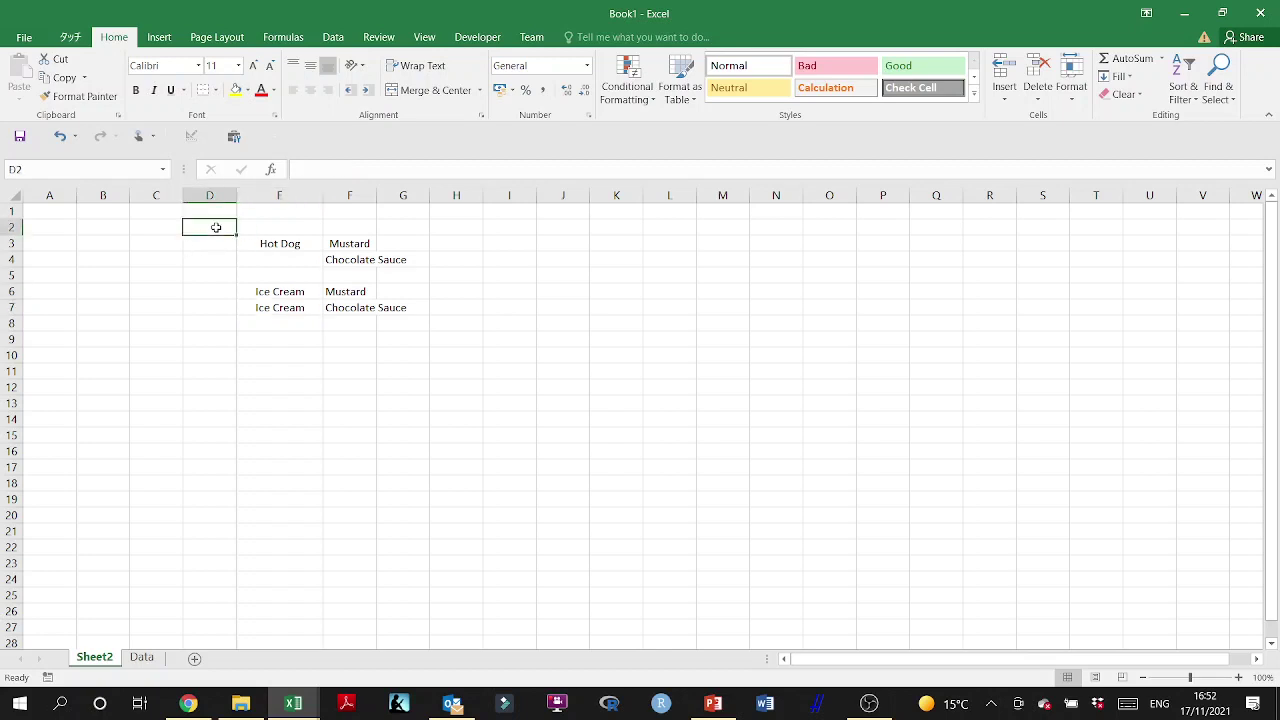
pyautogui.write('Food')
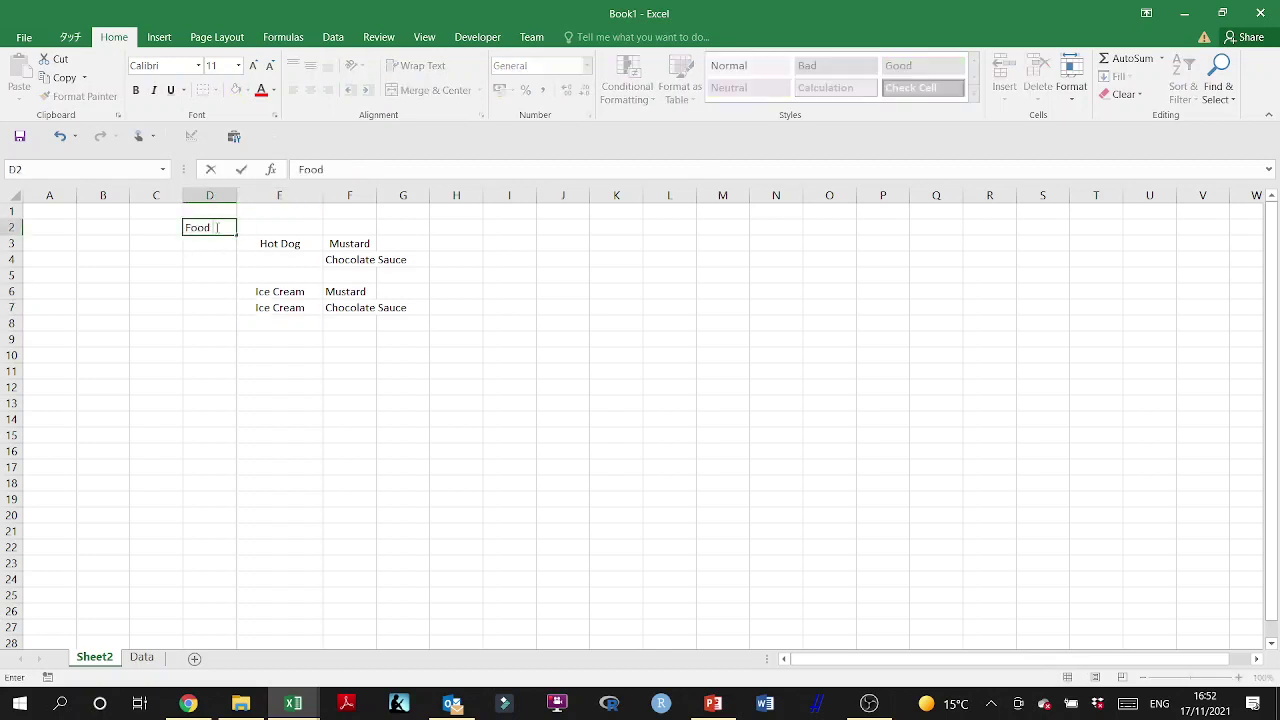
pyautogui.click(349, 196)
# Step: Move the condiment labels from F3:F8 to the block starting at E15, and the Ice Cream label from E6 to E4
pyautogui.moveTo(337, 244); pyautogui.dragTo(349, 322)
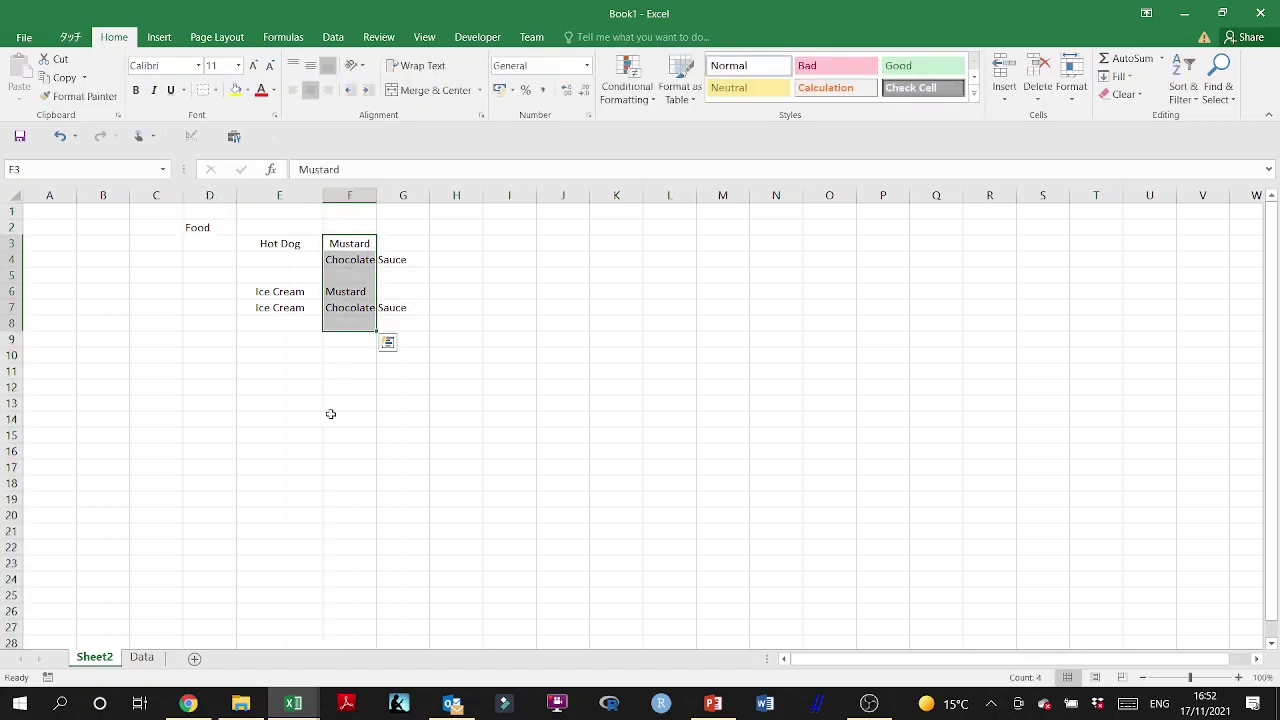
pyautogui.moveTo(376, 246); pyautogui.dragTo(321, 440)
pyautogui.click(283, 291)
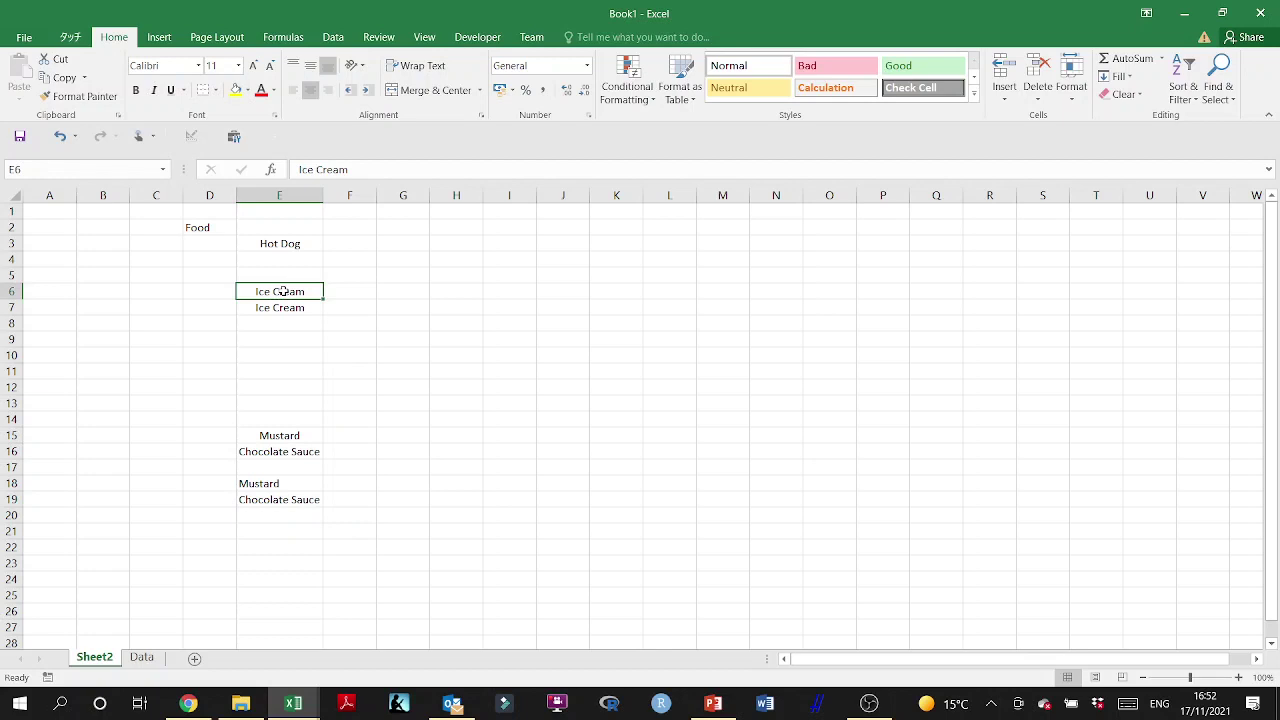
pyautogui.moveTo(283, 291); pyautogui.dragTo(286, 257)
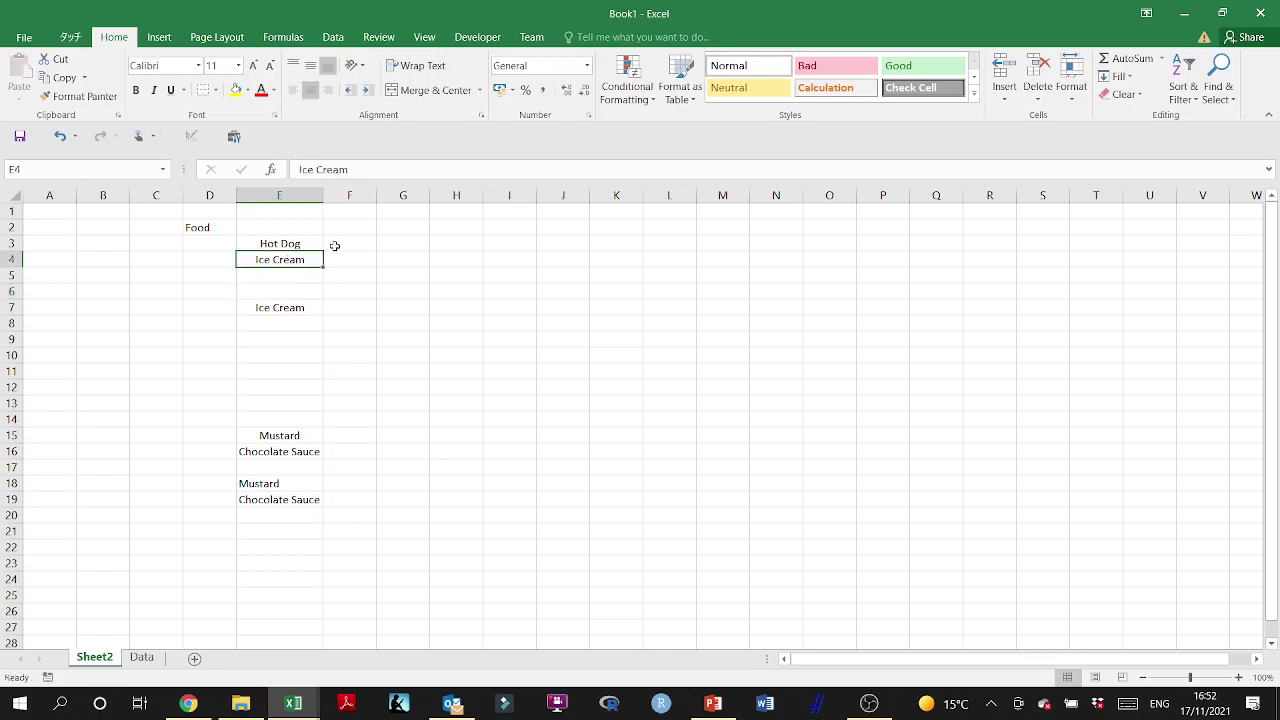
# Step: Enter code 1 beside Hot Dog in F3 and code 2 beside Ice Cream in F4
pyautogui.click(334, 245)
pyautogui.write('1')
pyautogui.press('Return')
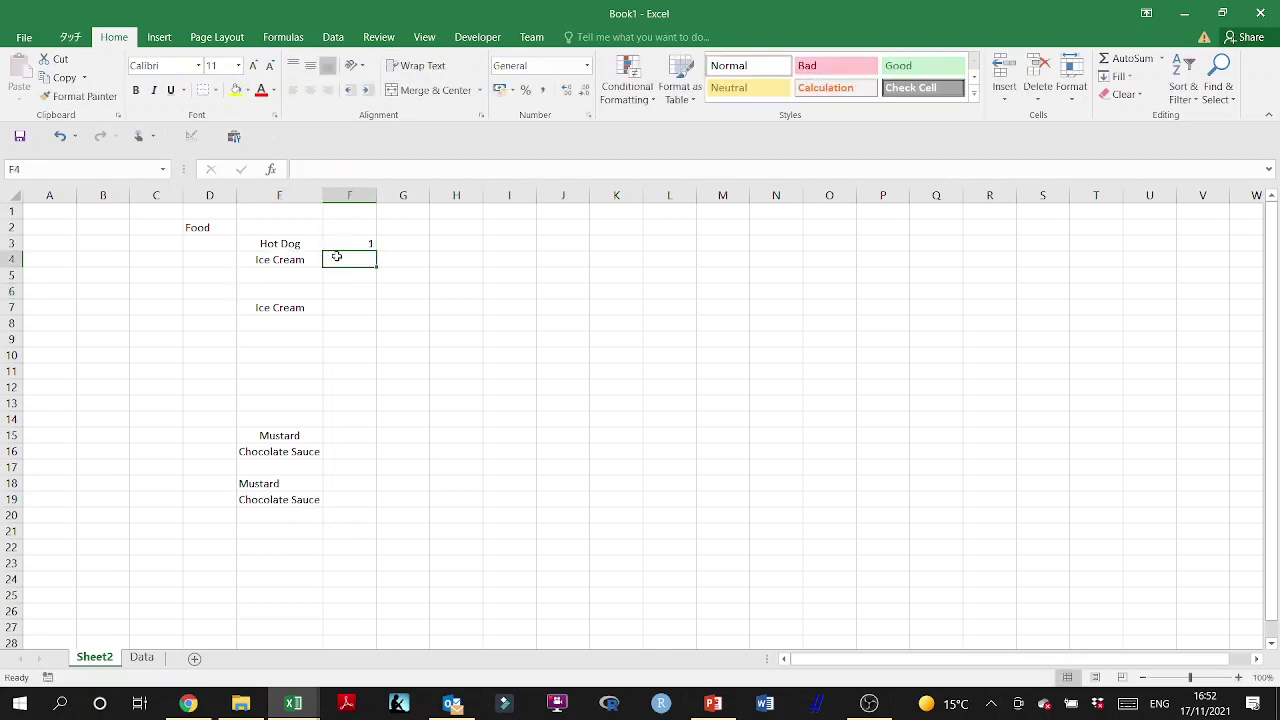
pyautogui.write('2')
pyautogui.click(211, 289)
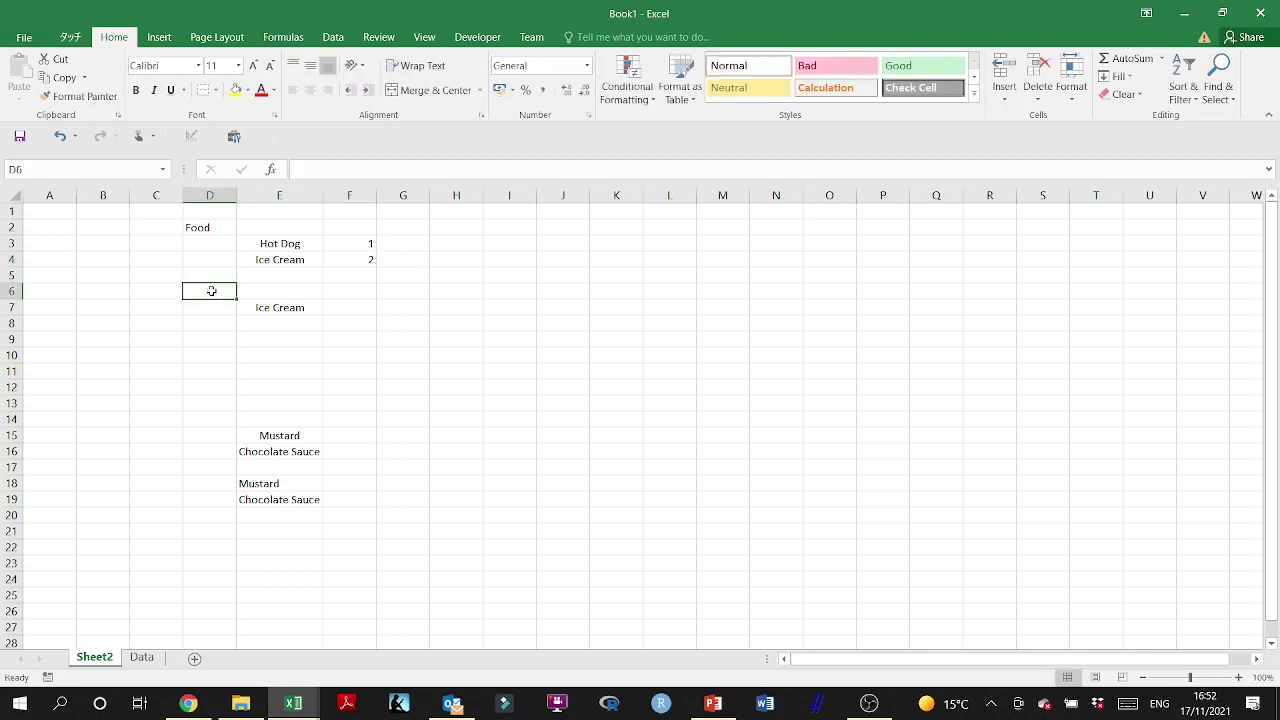
# Step: Enter the heading Condiment in cell D6
pyautogui.write('COndi')
pyautogui.press('BackSpace')
pyautogui.press('BackSpace')
pyautogui.press('BackSpace')
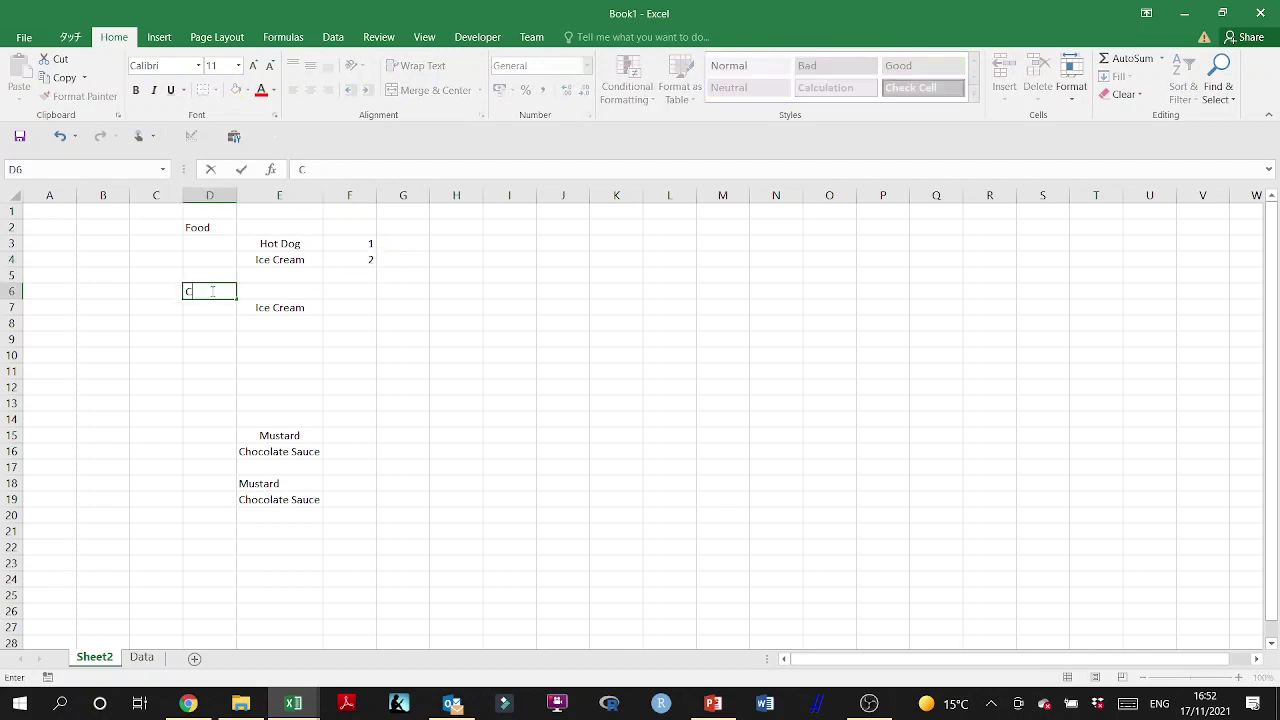
pyautogui.write('ondiment')
# Step: Copy the Mustard and Chocolate Sauce labels from E15:E16 to E7:E8 and left-align the copies
pyautogui.moveTo(281, 435); pyautogui.dragTo(281, 452)
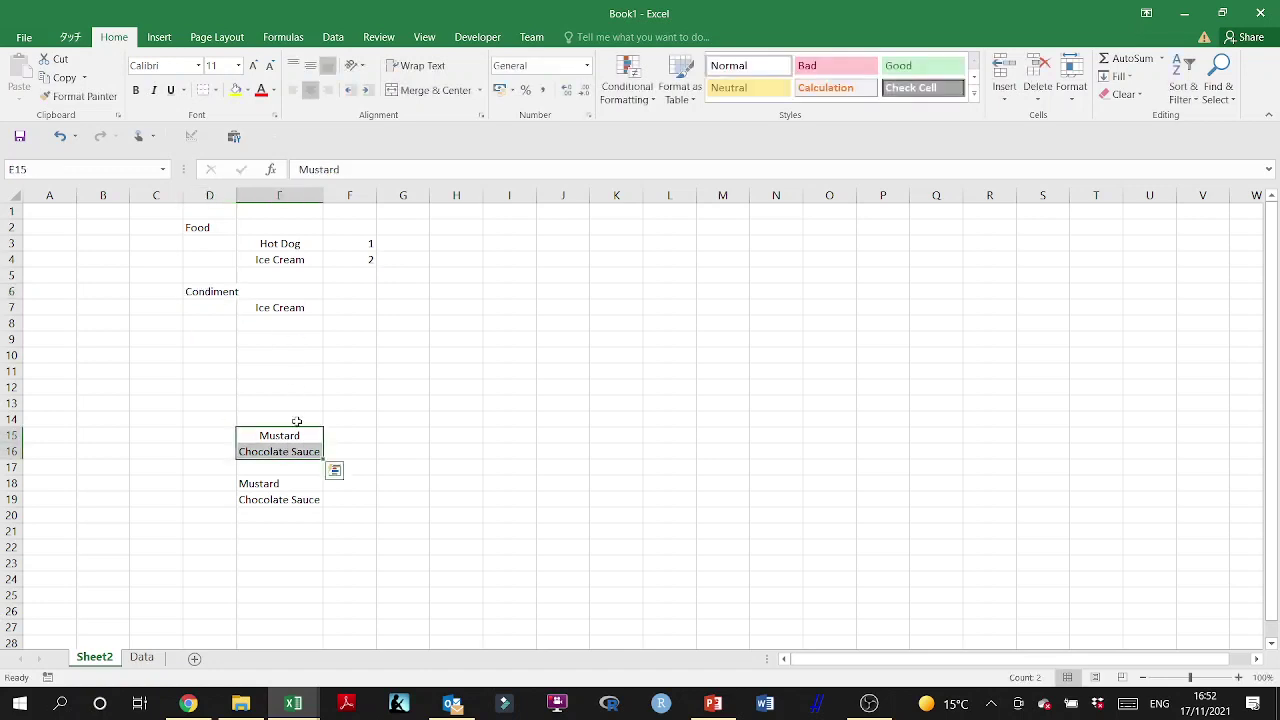
pyautogui.hotkey('ctrl', 'c')
pyautogui.click(275, 307)
pyautogui.hotkey('ctrl', 'v')
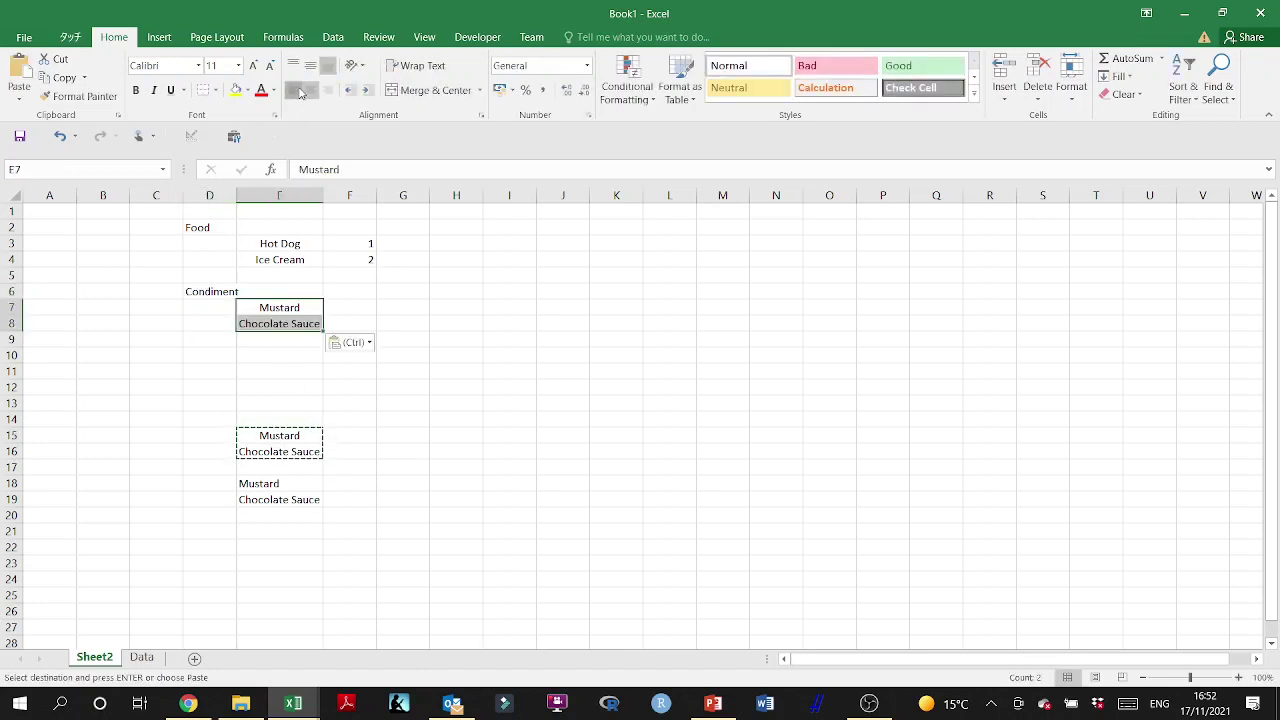
pyautogui.press('Escape')
# Step: Enter code 2 beside Mustard in F7 and code 3 beside Chocolate Sauce in F8
pyautogui.click(343, 305)
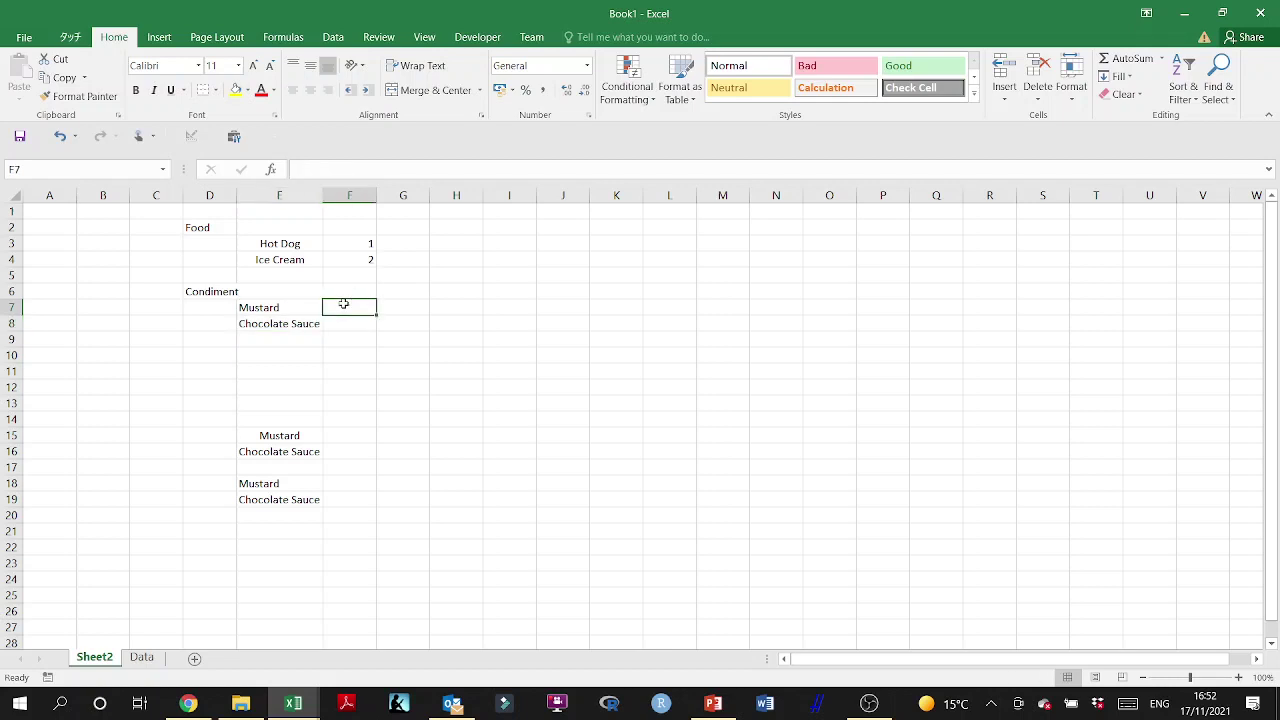
pyautogui.write('2')
pyautogui.press('Return')
pyautogui.write('3')
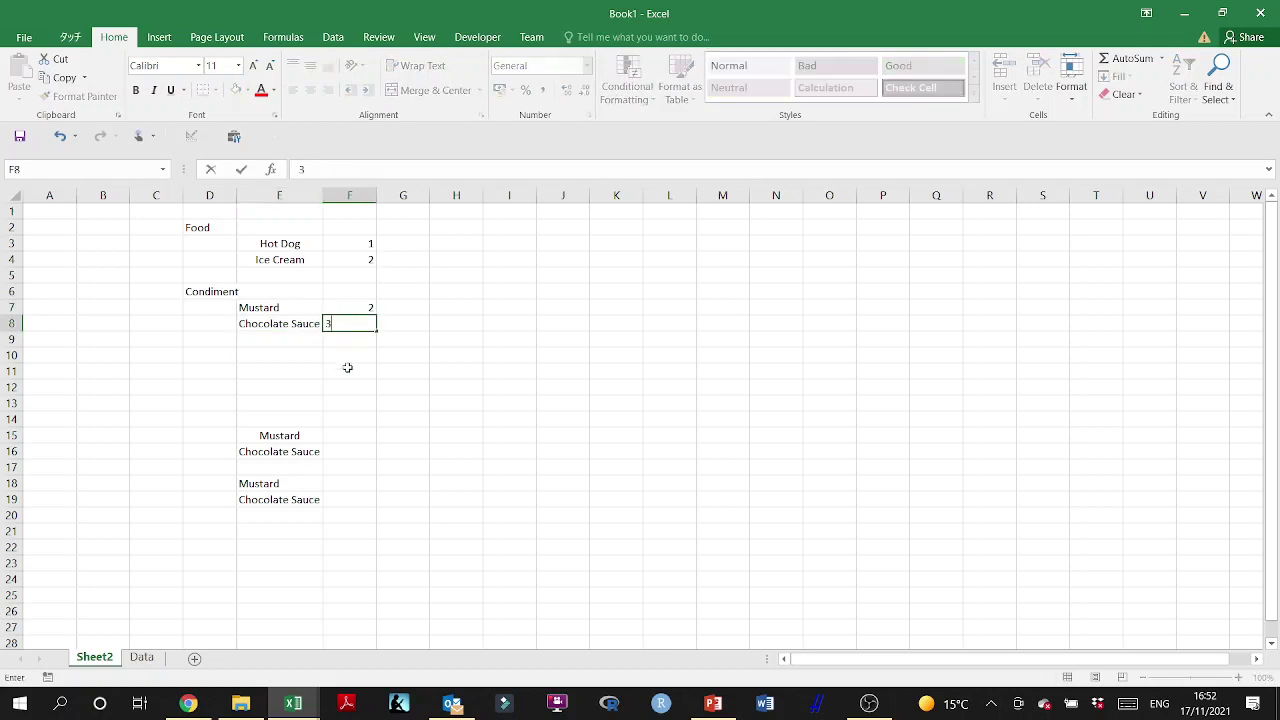
pyautogui.click(347, 367)
# Step: Move the block of condiment labels from E15:E19 to E10:E14
pyautogui.moveTo(260, 431); pyautogui.dragTo(270, 500)
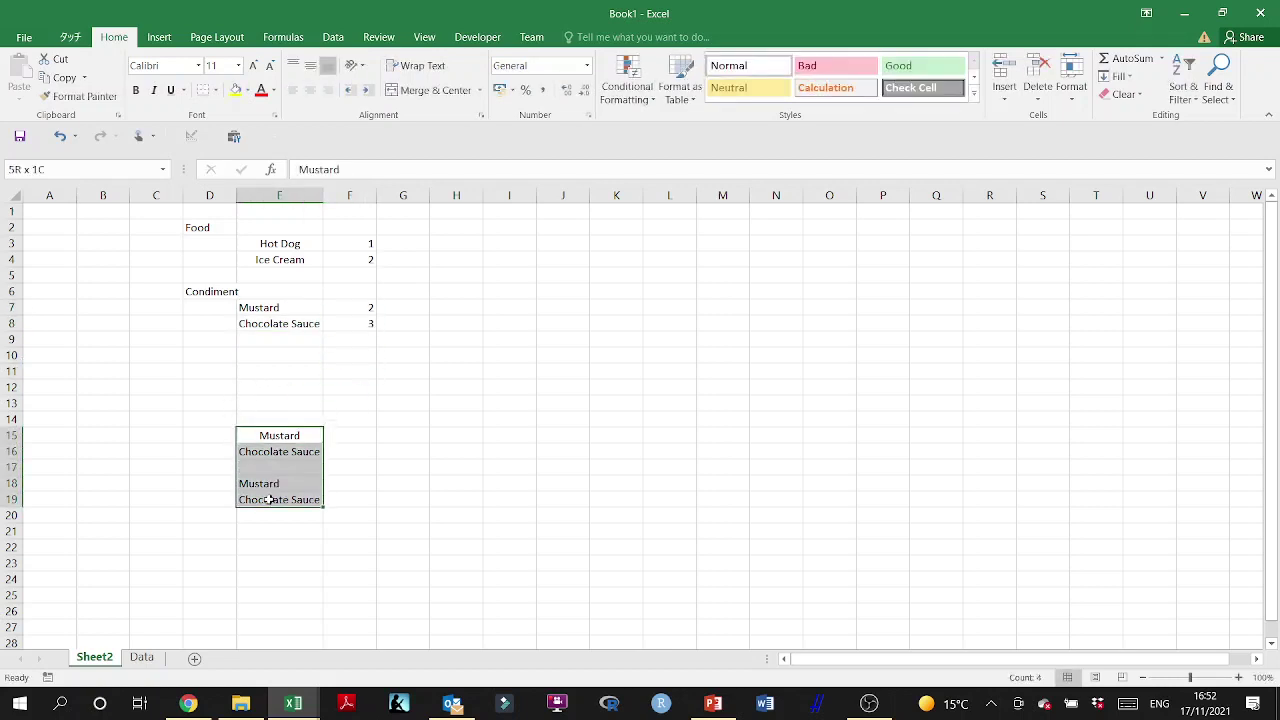
pyautogui.hotkey('ctrl', 'x')
pyautogui.click(283, 355)
pyautogui.hotkey('ctrl', 'v')
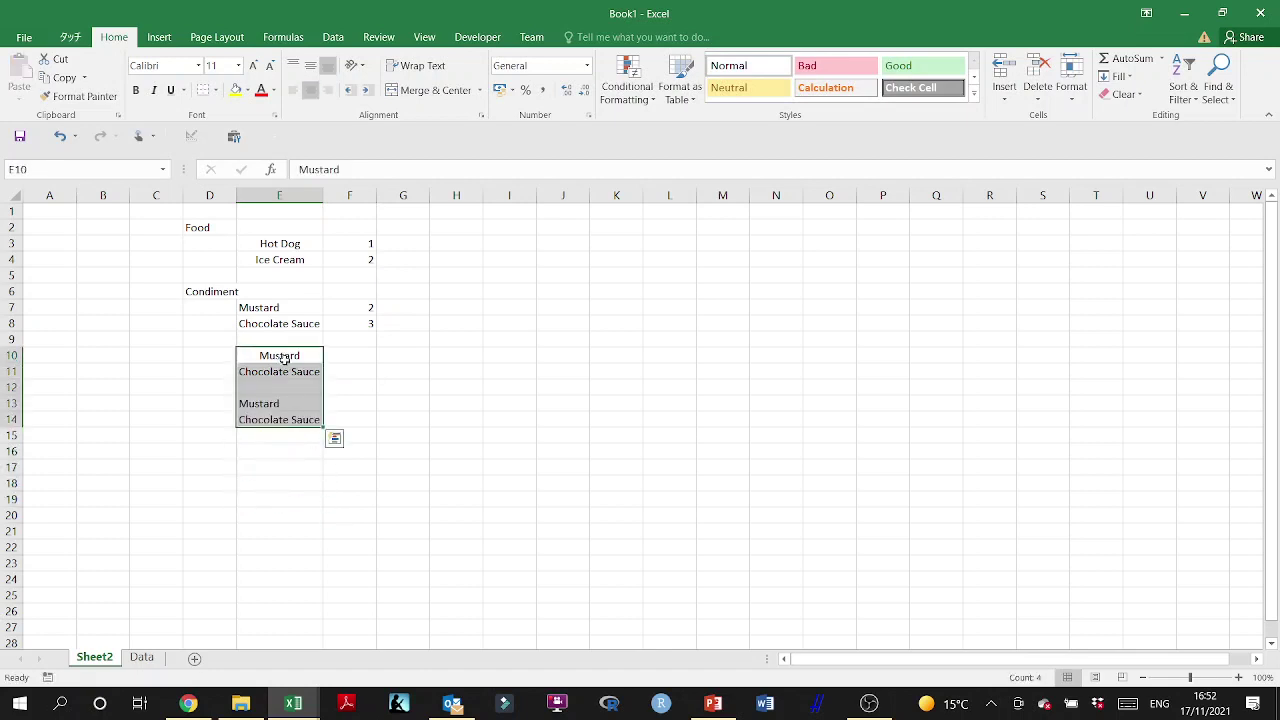
# Step: Left-align the labels in E10:E14 and in E3:E8
pyautogui.click(293, 89)
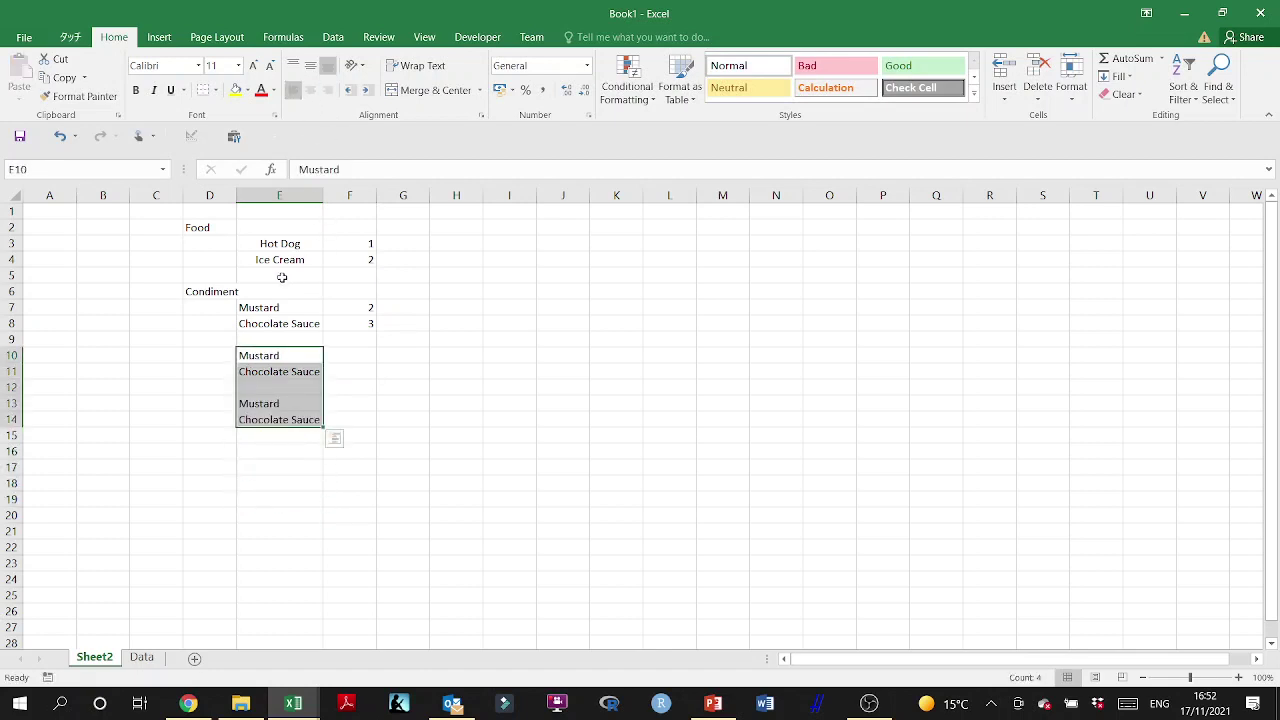
pyautogui.moveTo(271, 243); pyautogui.dragTo(285, 322)
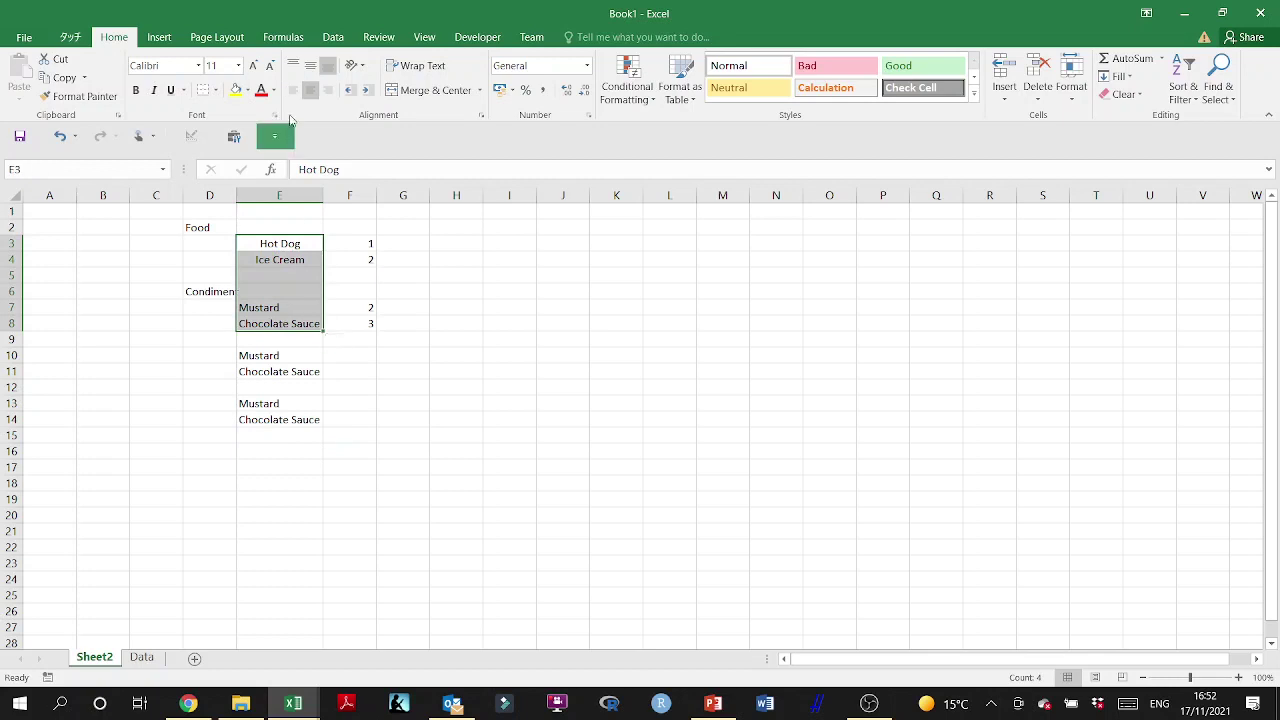
pyautogui.click(293, 89)
# Step: Copy the Hot Dog and Ice Cream labels from E3:E4 to D10:D11
pyautogui.moveTo(268, 245); pyautogui.dragTo(268, 256)
pyautogui.hotkey('ctrl', 'c')
pyautogui.click(210, 355)
pyautogui.hotkey('ctrl', 'v')
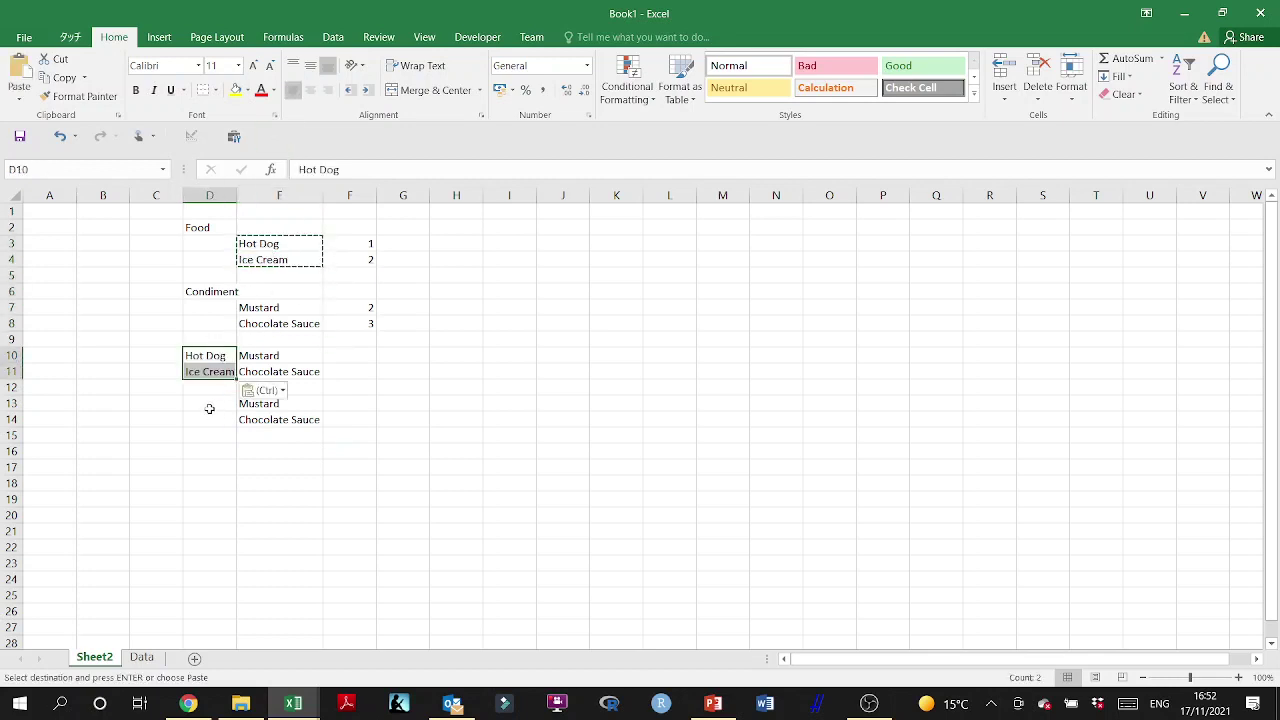
pyautogui.click(210, 408)
pyautogui.press('ctrl')
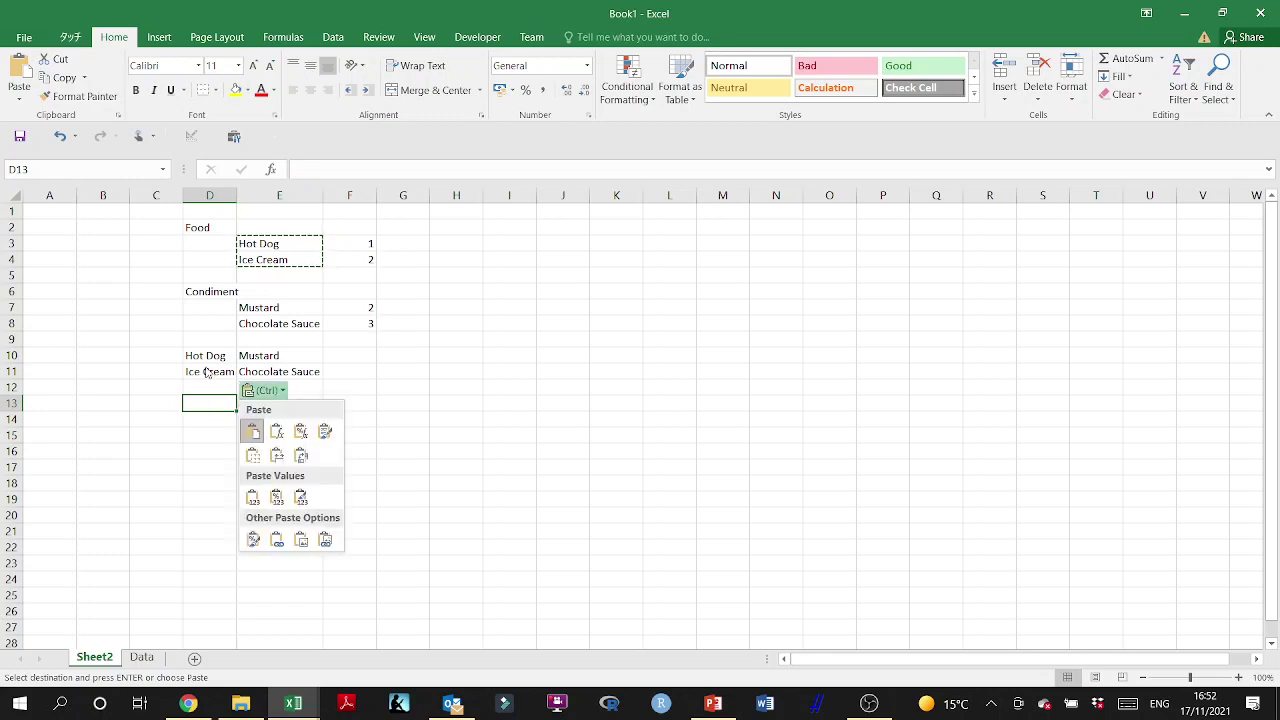
pyautogui.press('Escape')
# Step: Move Ice Cream from D11 to D13, and fill Hot Dog down to D11 and Ice Cream down to D14
pyautogui.click(206, 372)
pyautogui.moveTo(210, 379); pyautogui.dragTo(205, 404)
pyautogui.click(207, 356)
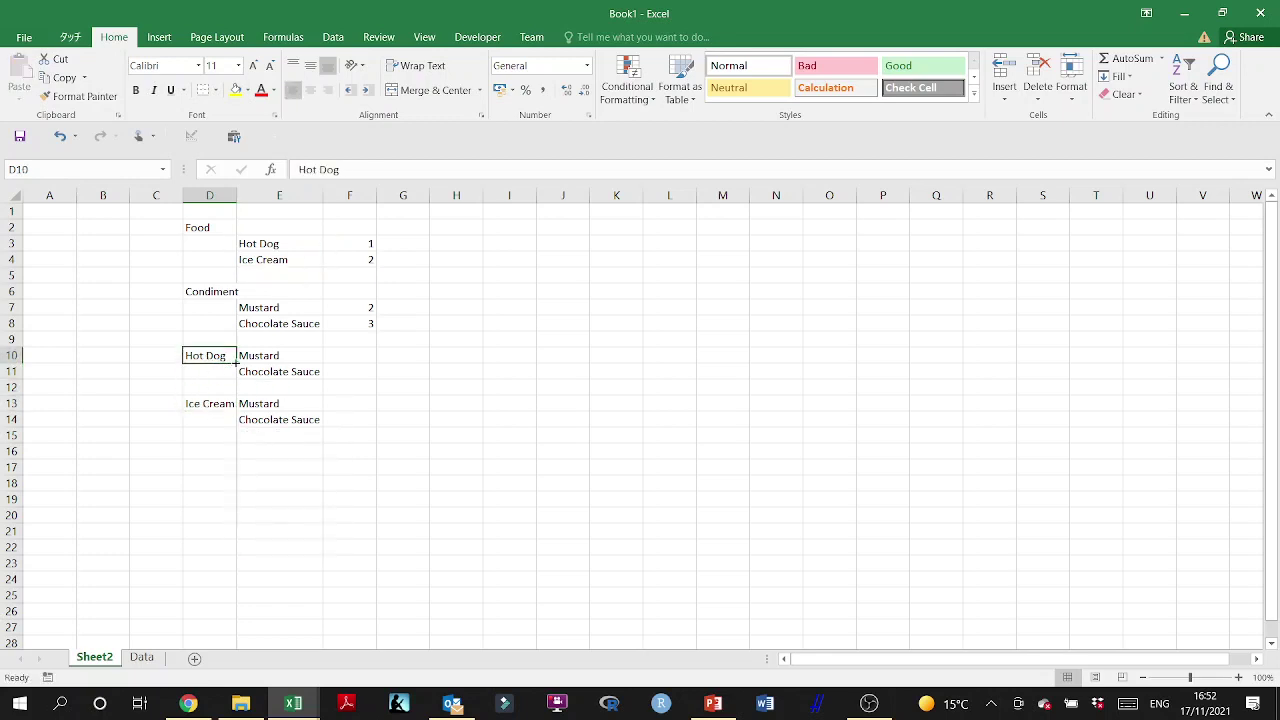
pyautogui.moveTo(236, 363); pyautogui.dragTo(242, 428)
pyautogui.click(222, 403)
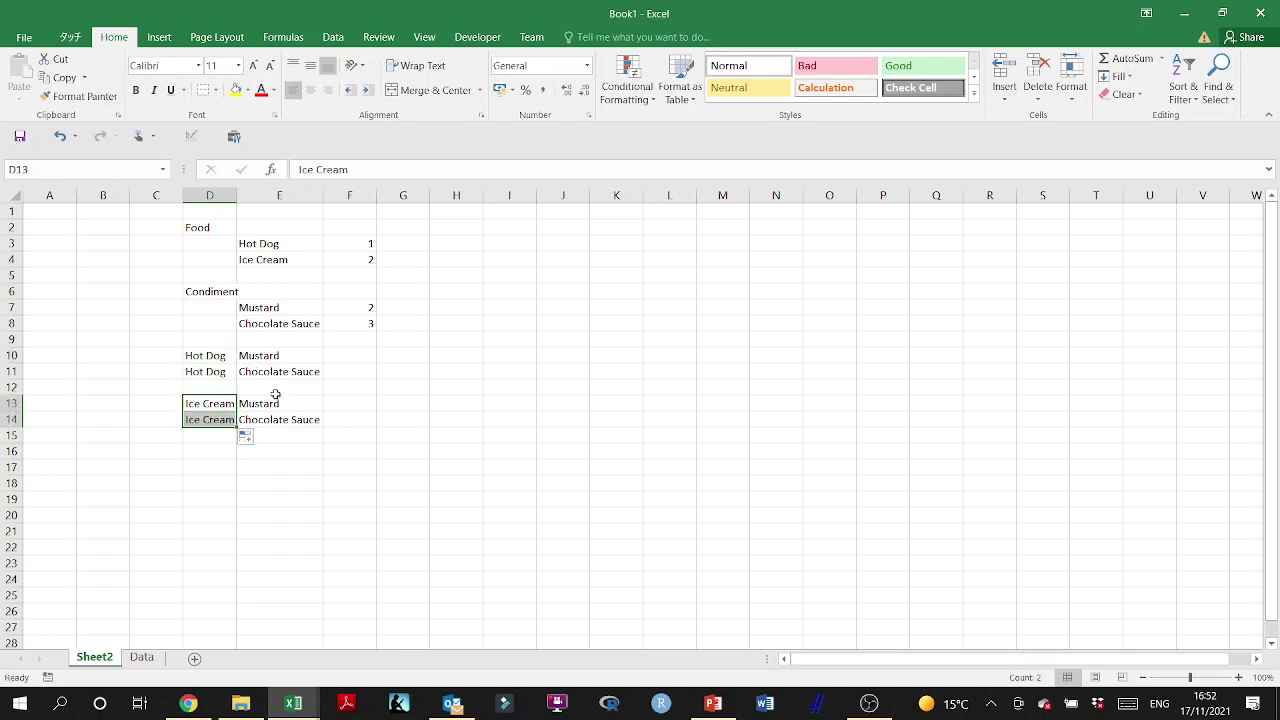
# Step: Calculate the Hot Dog and Mustard interaction code in F10 with the formula =F3*F7
pyautogui.click(348, 356)
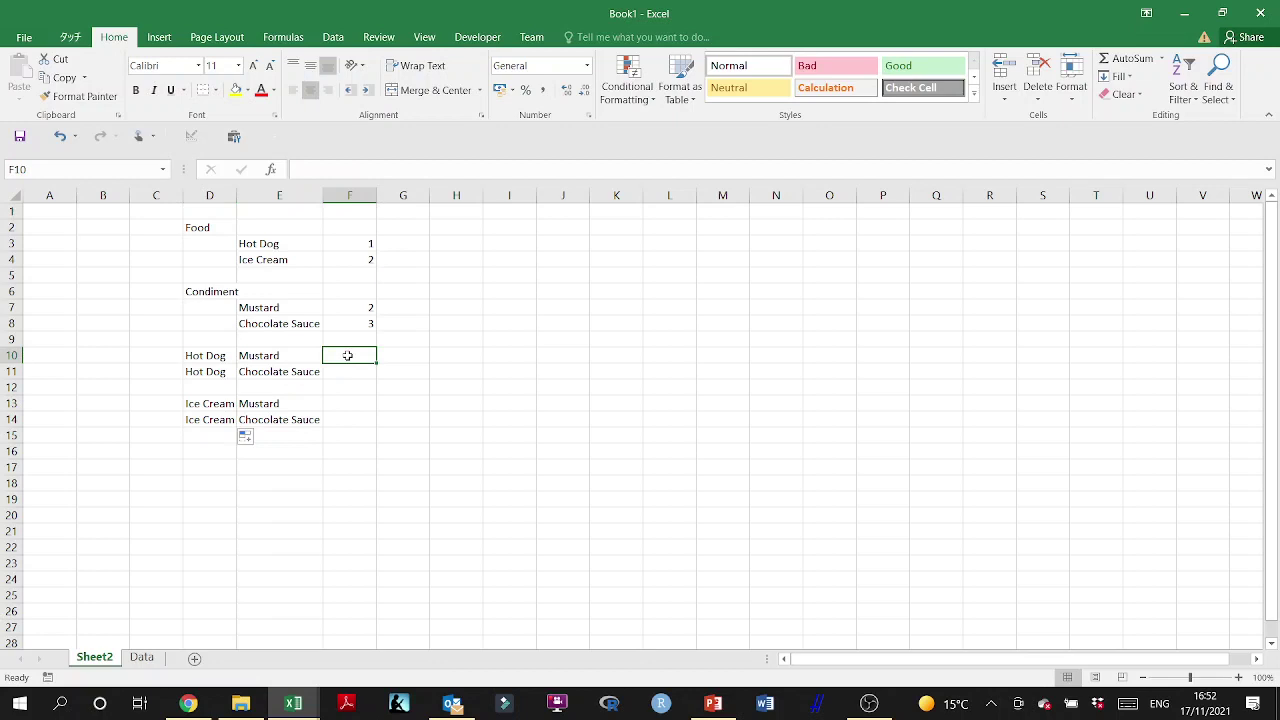
pyautogui.write('=')
pyautogui.click(362, 244)
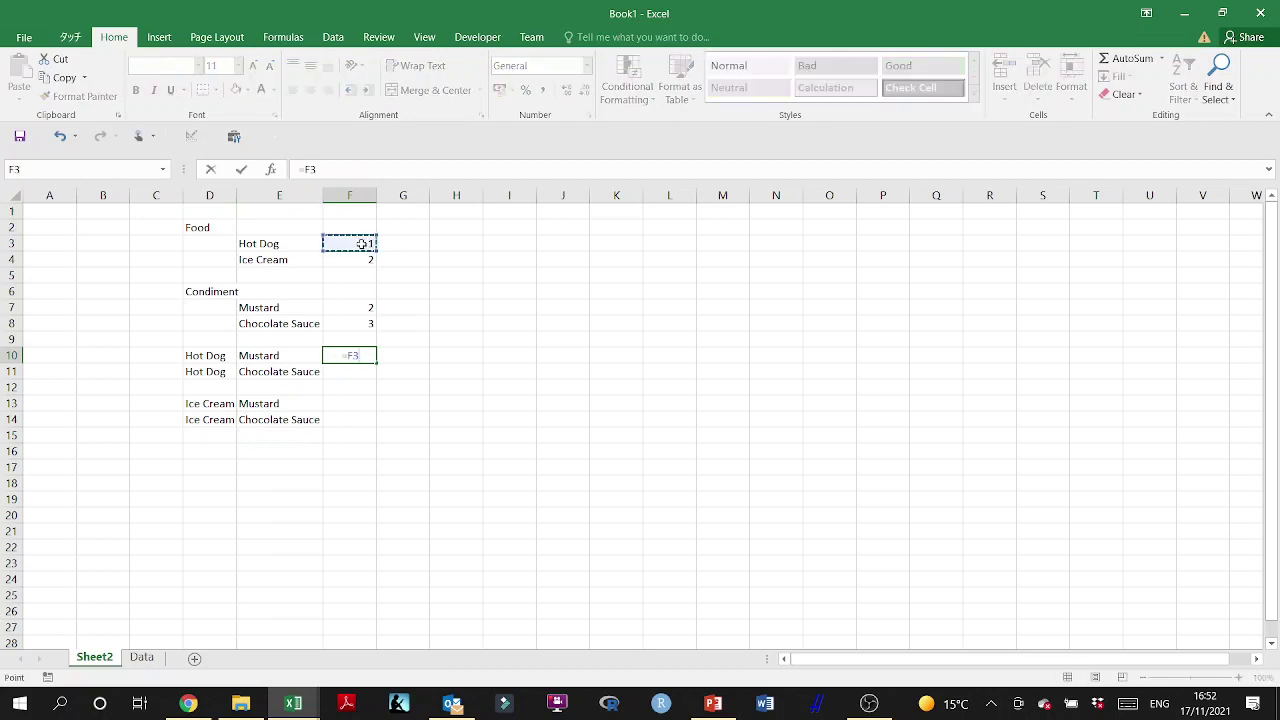
pyautogui.write('*')
pyautogui.click(353, 308)
pyautogui.press('Return')
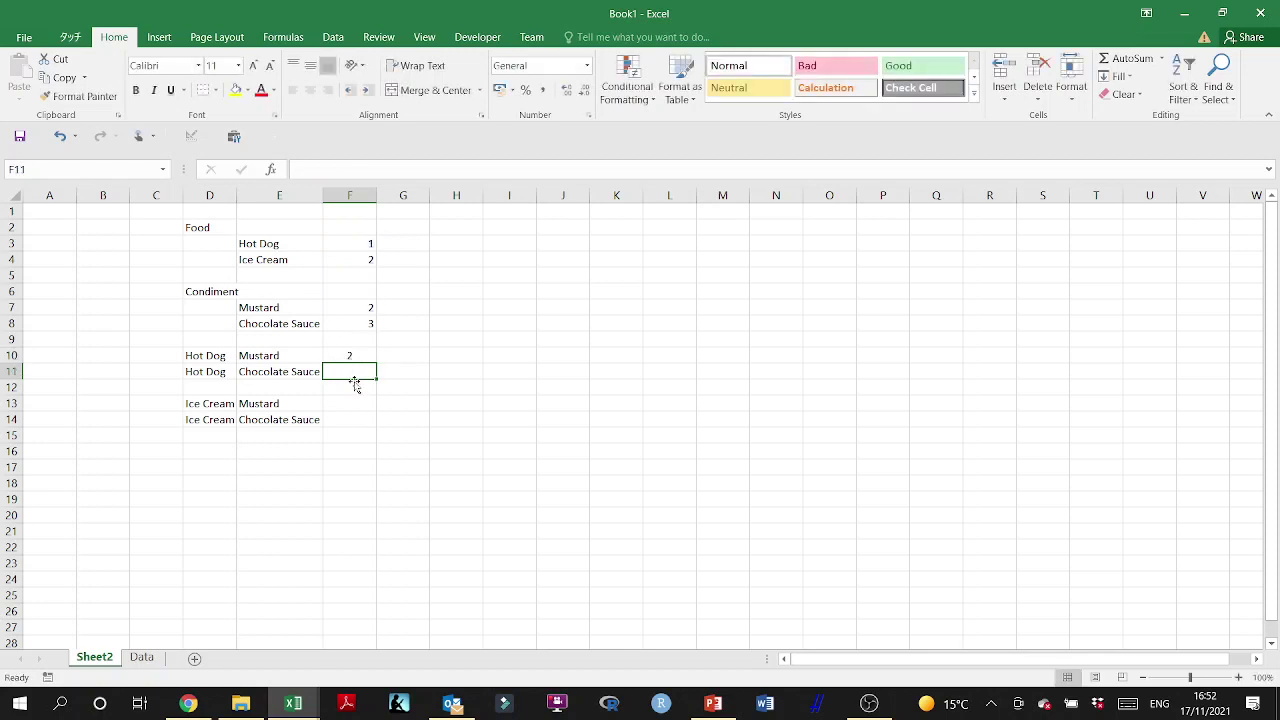
# Step: Calculate the Hot Dog and Chocolate Sauce code in F11 with =F3*F8, and remove the centre alignment from F10:F11
pyautogui.write('=')
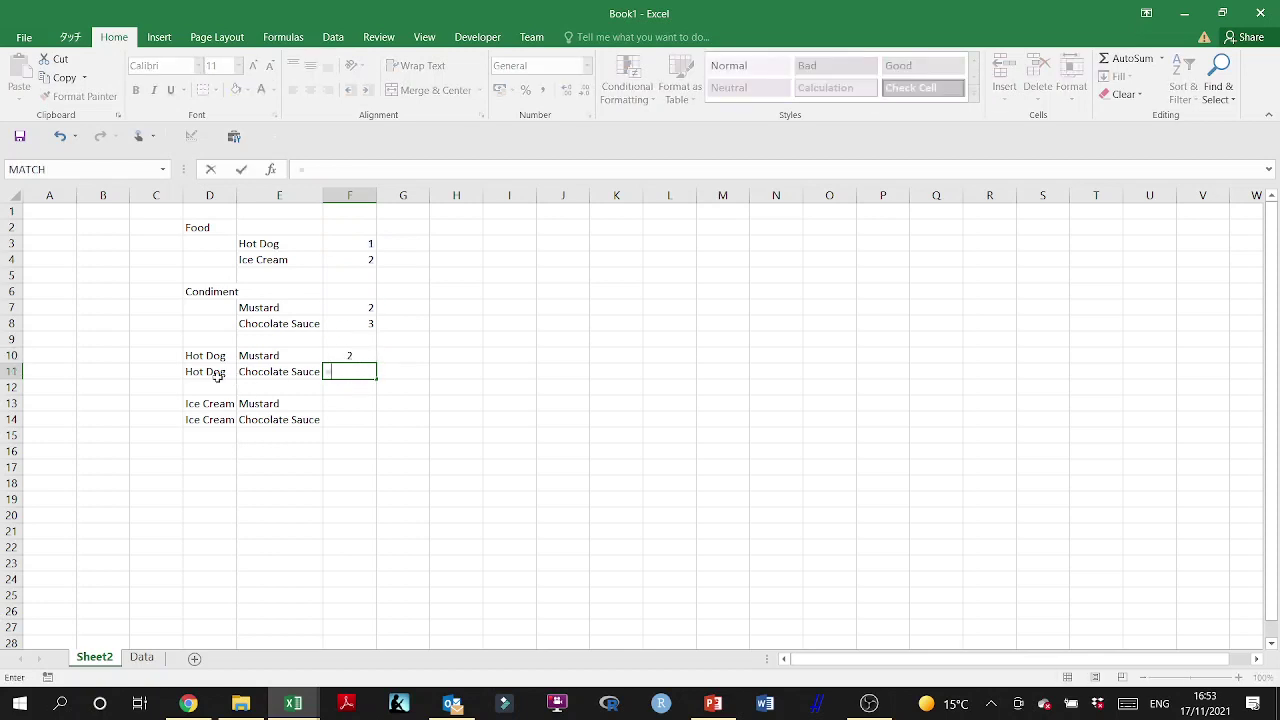
pyautogui.click(368, 244)
pyautogui.write('*')
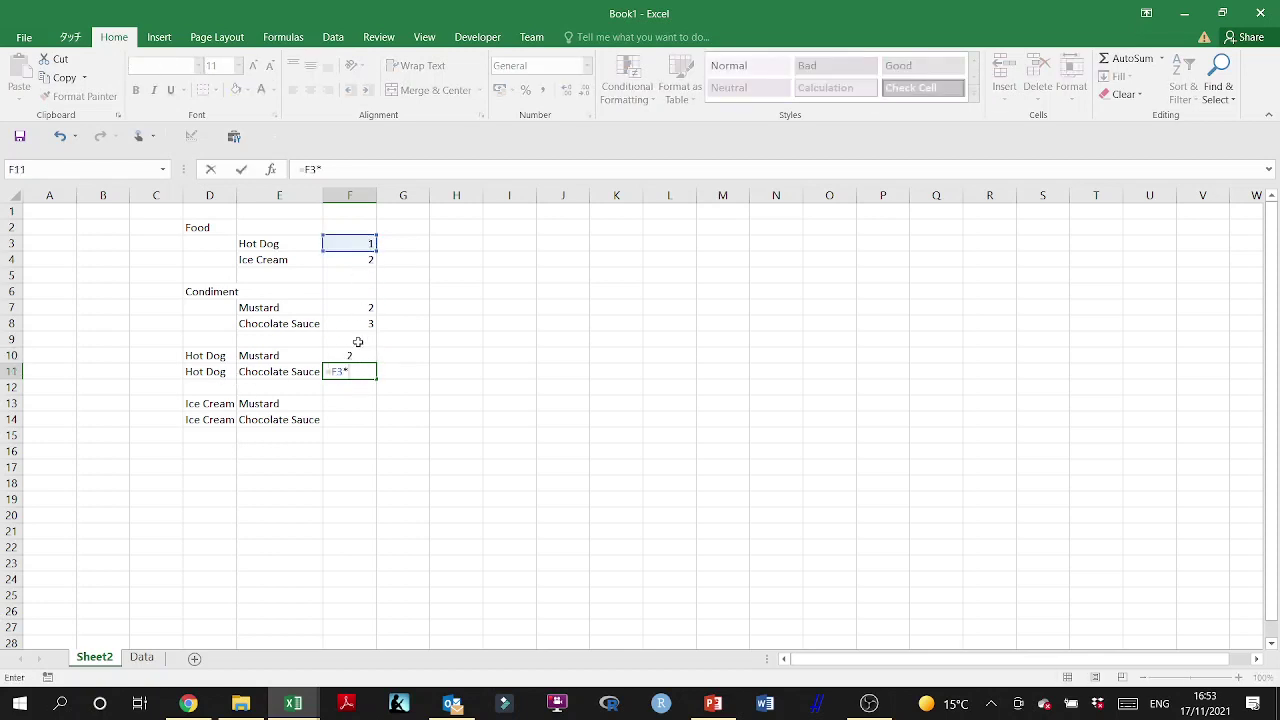
pyautogui.click(369, 319)
pyautogui.press('Return')
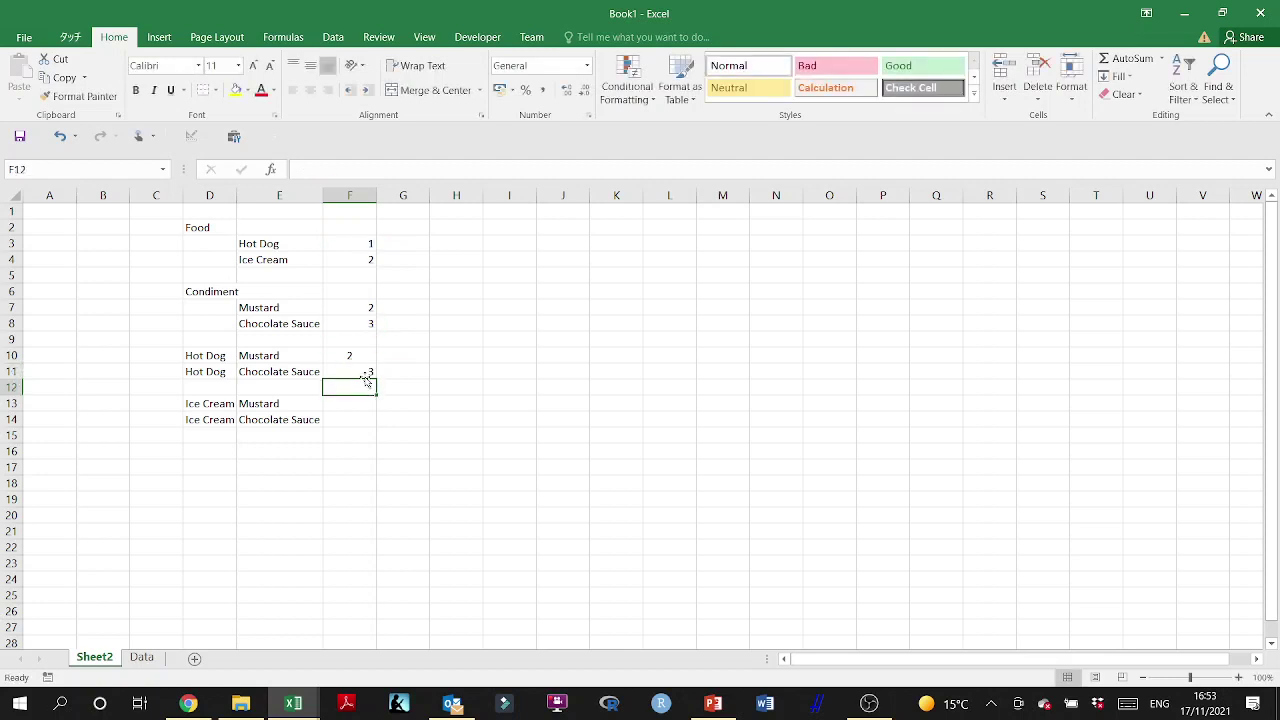
pyautogui.click(353, 355)
pyautogui.moveTo(353, 355); pyautogui.dragTo(354, 367)
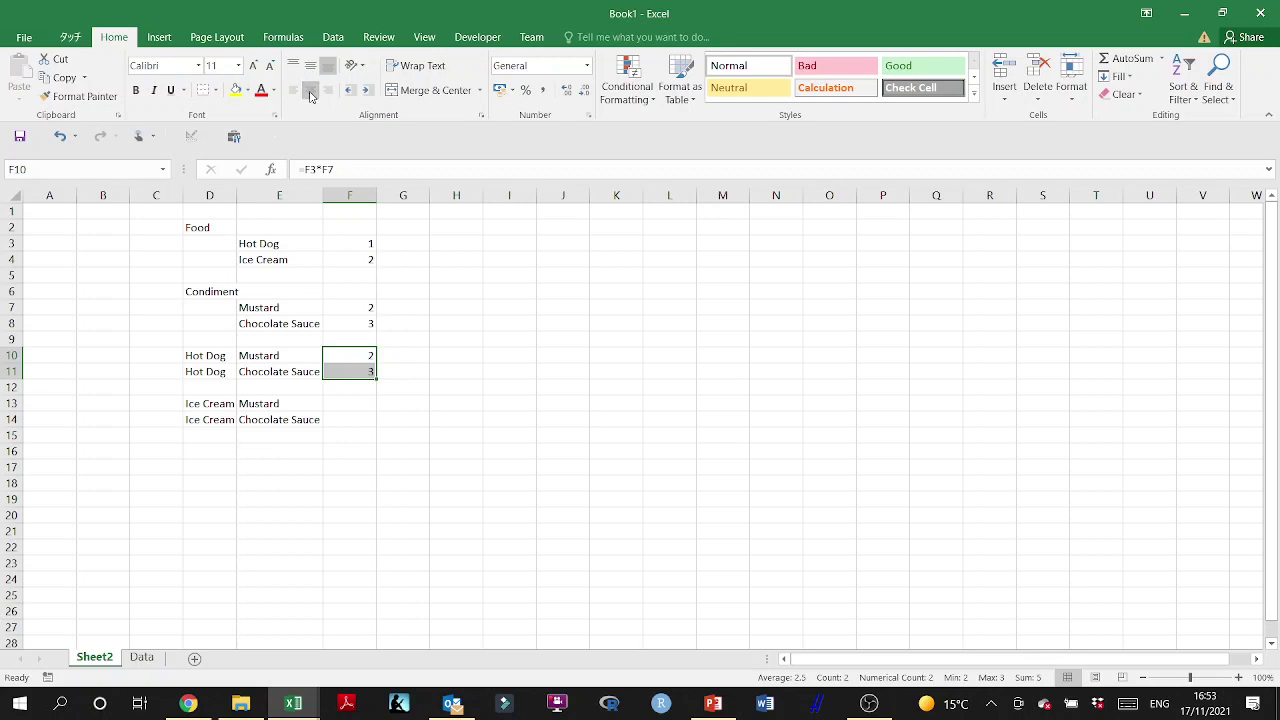
# Step: Calculate the Ice Cream and Mustard interaction code in F13 with the formula =F4*F7
pyautogui.click(330, 403)
pyautogui.write('=')
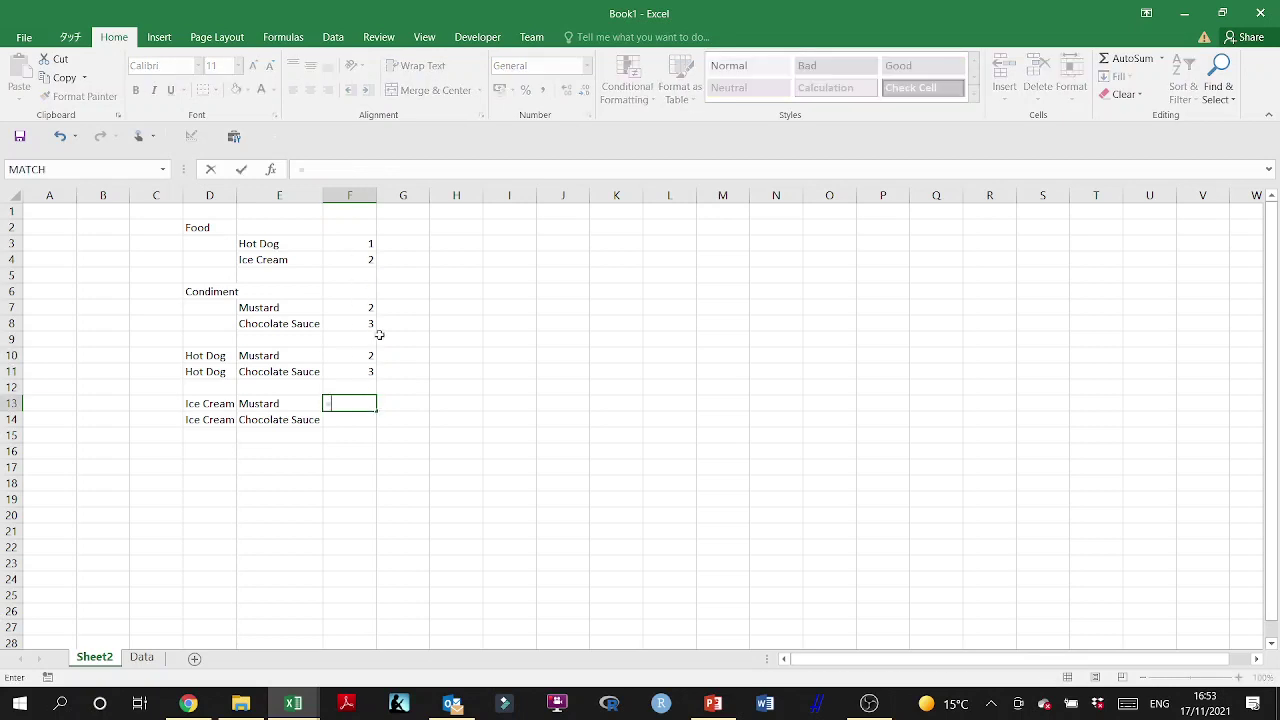
pyautogui.click(360, 258)
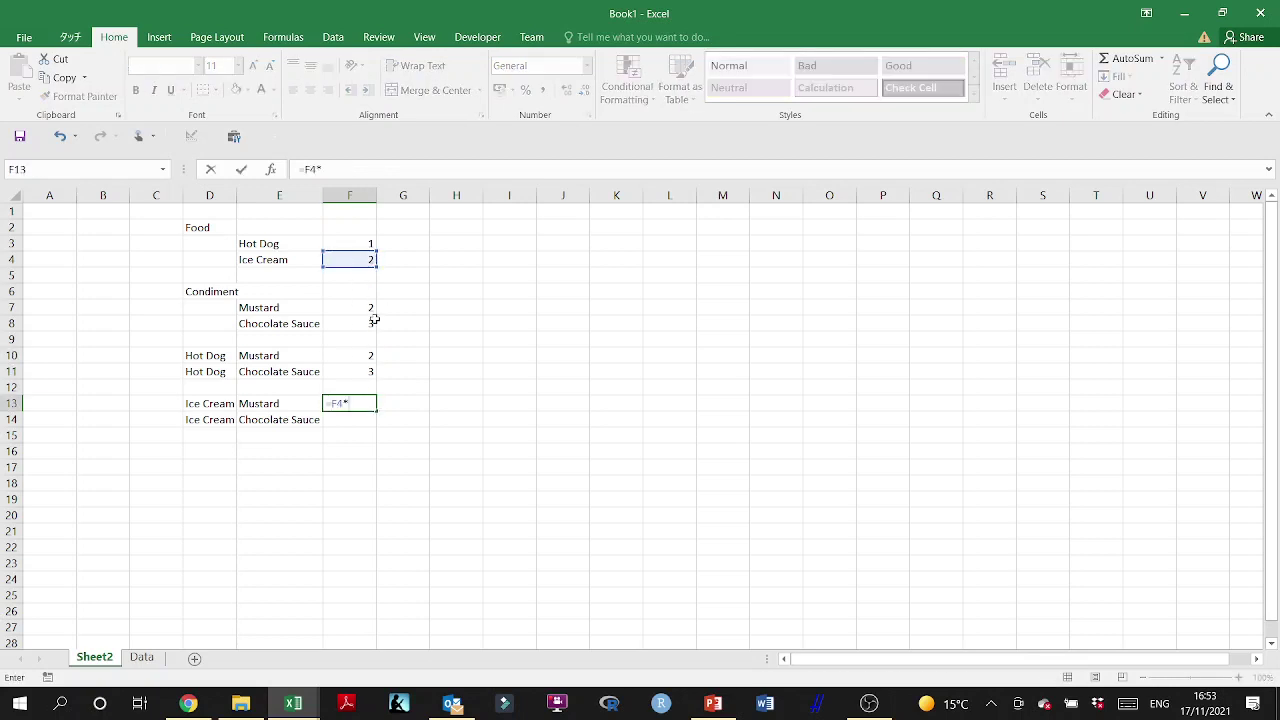
pyautogui.write('*')
pyautogui.click(362, 307)
pyautogui.press('Return')
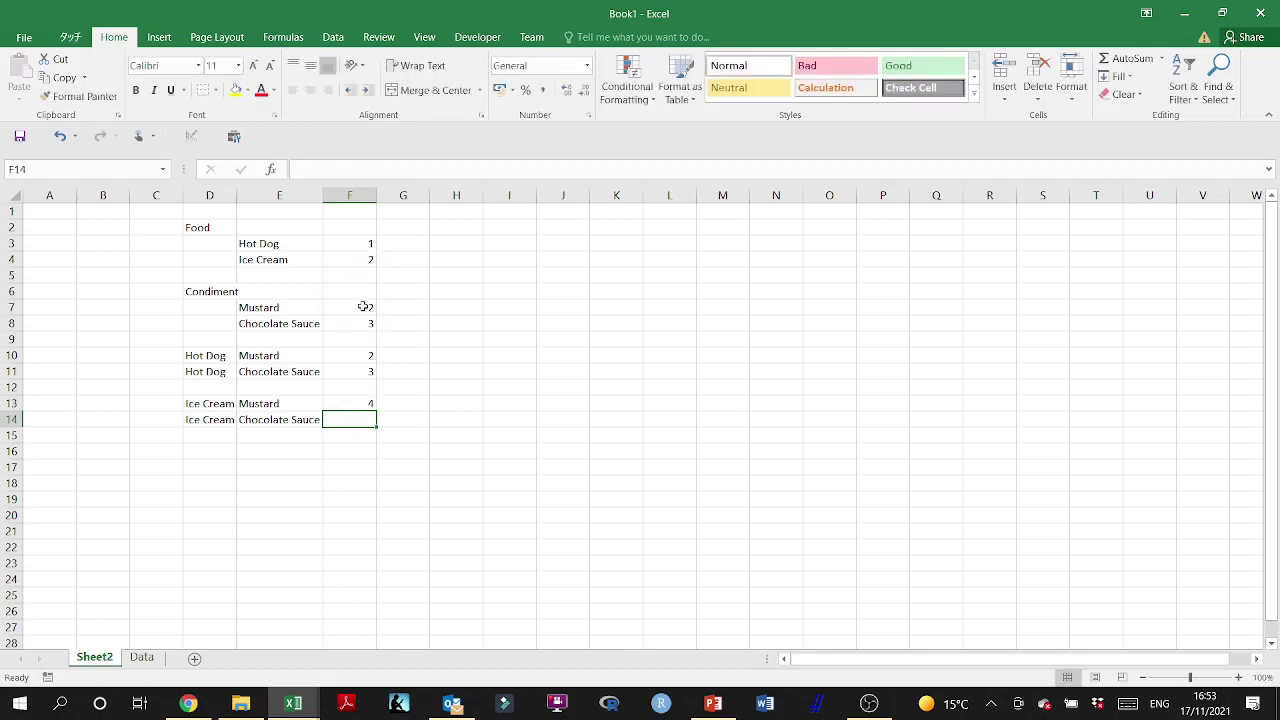
# Step: Calculate the Ice Cream and Chocolate Sauce interaction code in F14 with the formula =F4*F11
pyautogui.write('=')
pyautogui.click(361, 260)
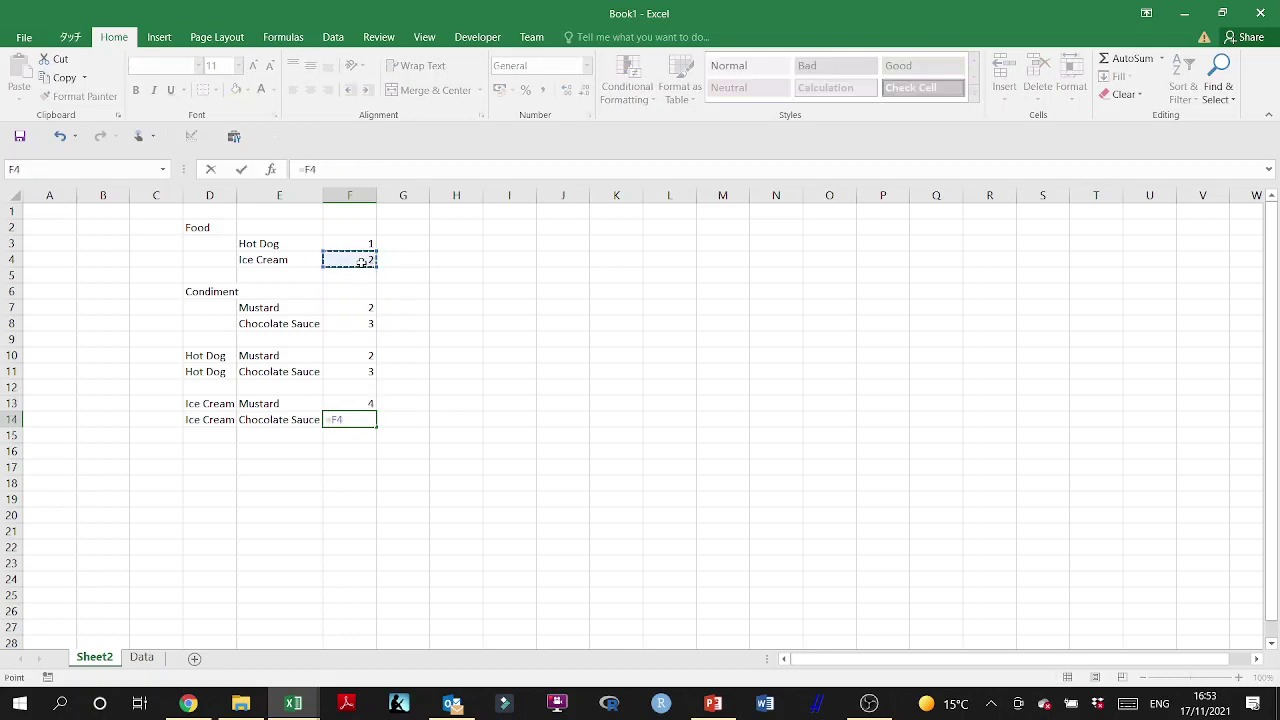
pyautogui.write('*')
pyautogui.click(360, 375)
pyautogui.press('Return')
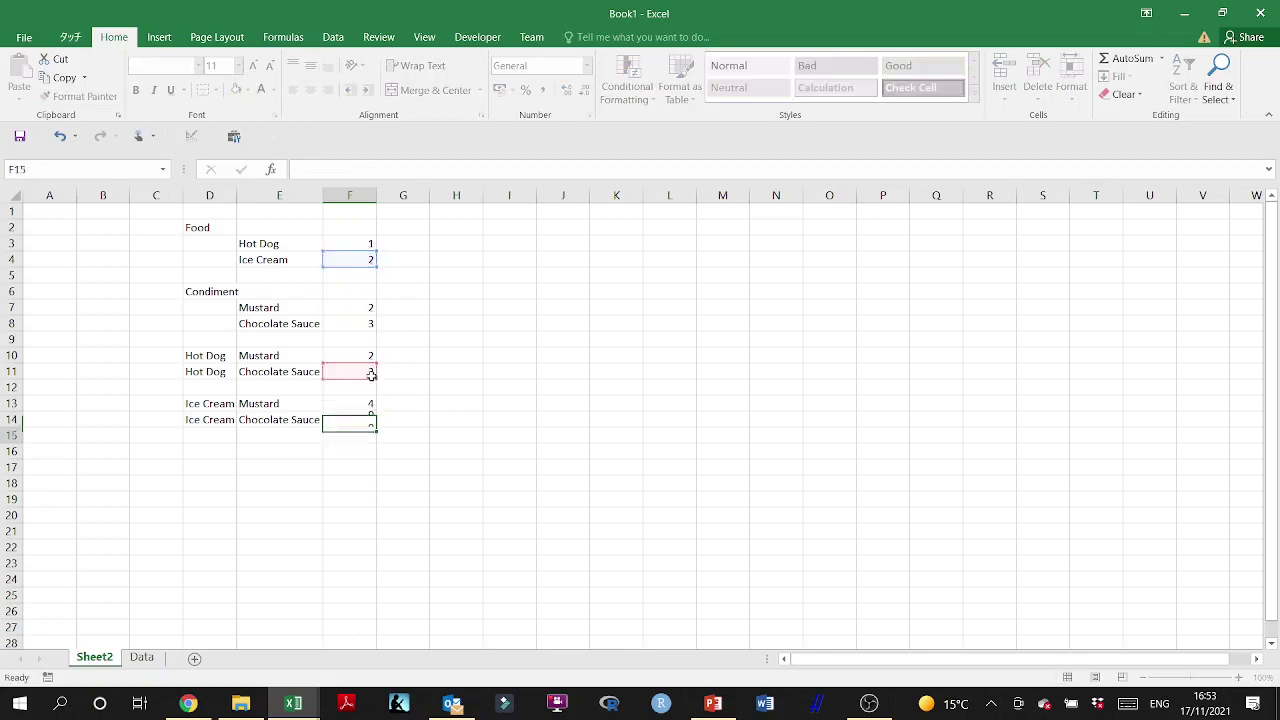
# Step: Put a thick outside border around the food and condiment combinations in D10:F14
pyautogui.moveTo(366, 353); pyautogui.dragTo(208, 424)
pyautogui.click(215, 90)
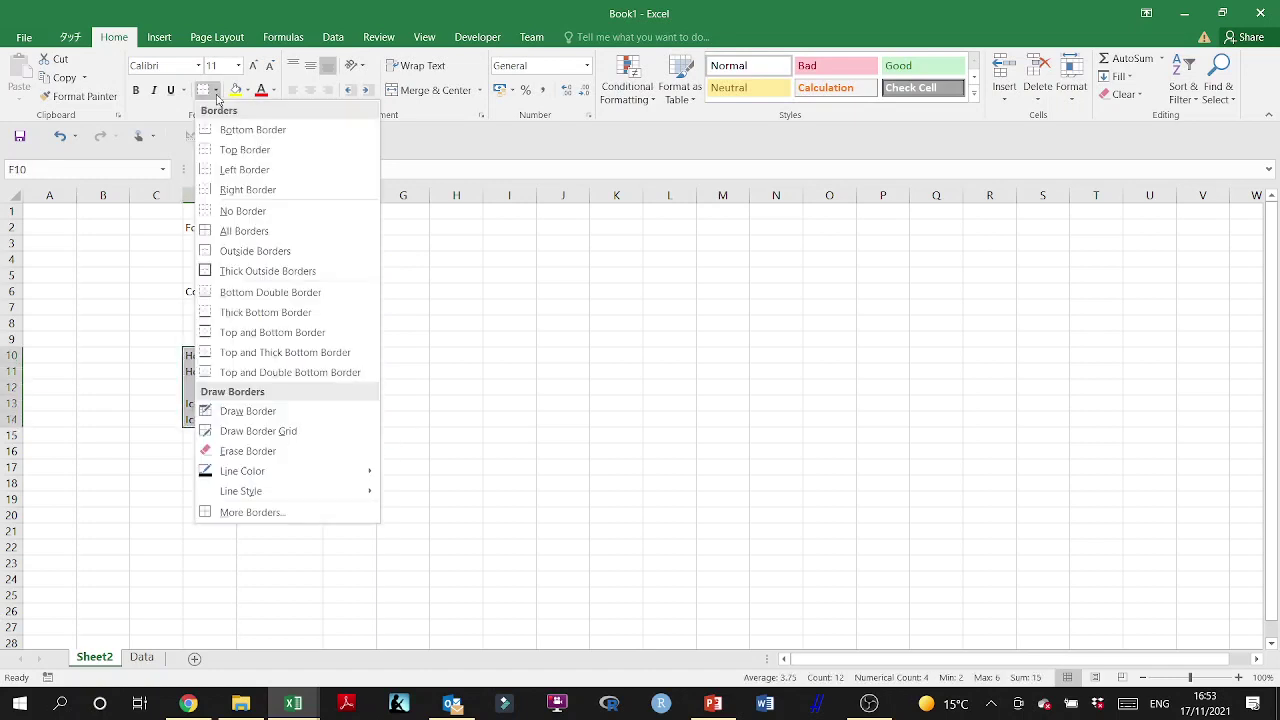
pyautogui.click(232, 273)
pyautogui.click(478, 377)
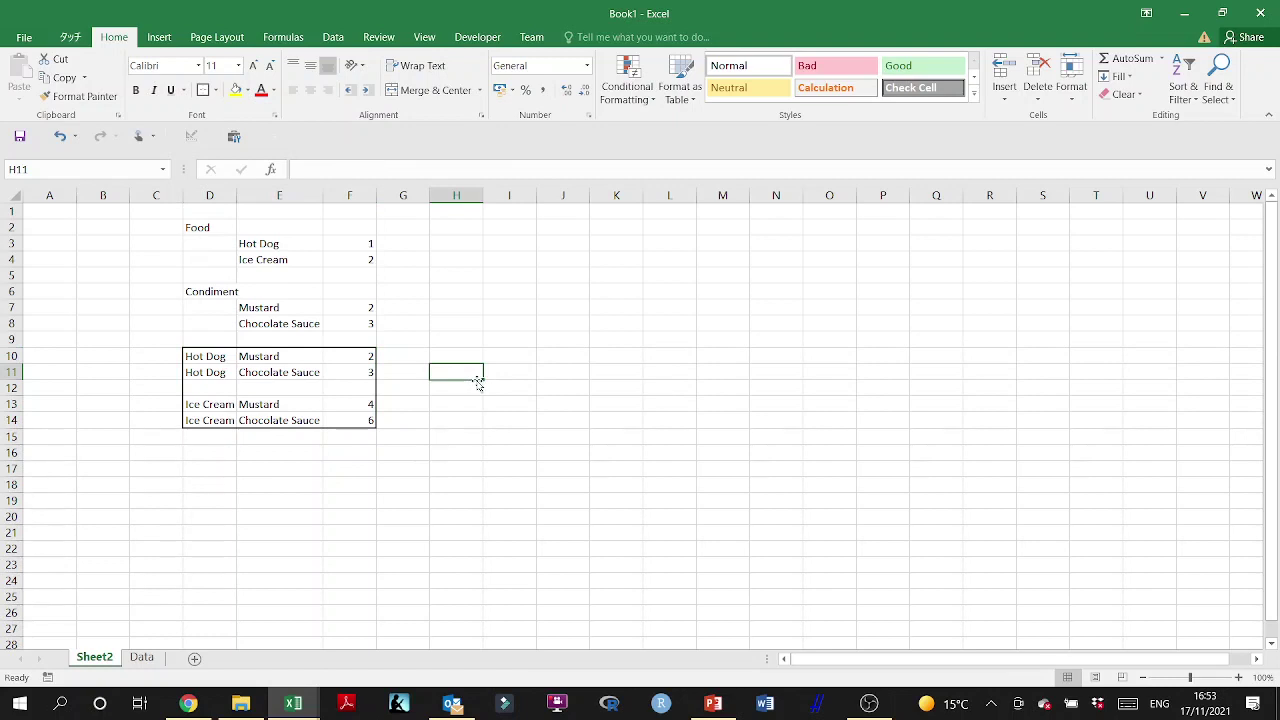
# Step: Rename the Sheet2 worksheet as Coding Index
pyautogui.click(368, 308)
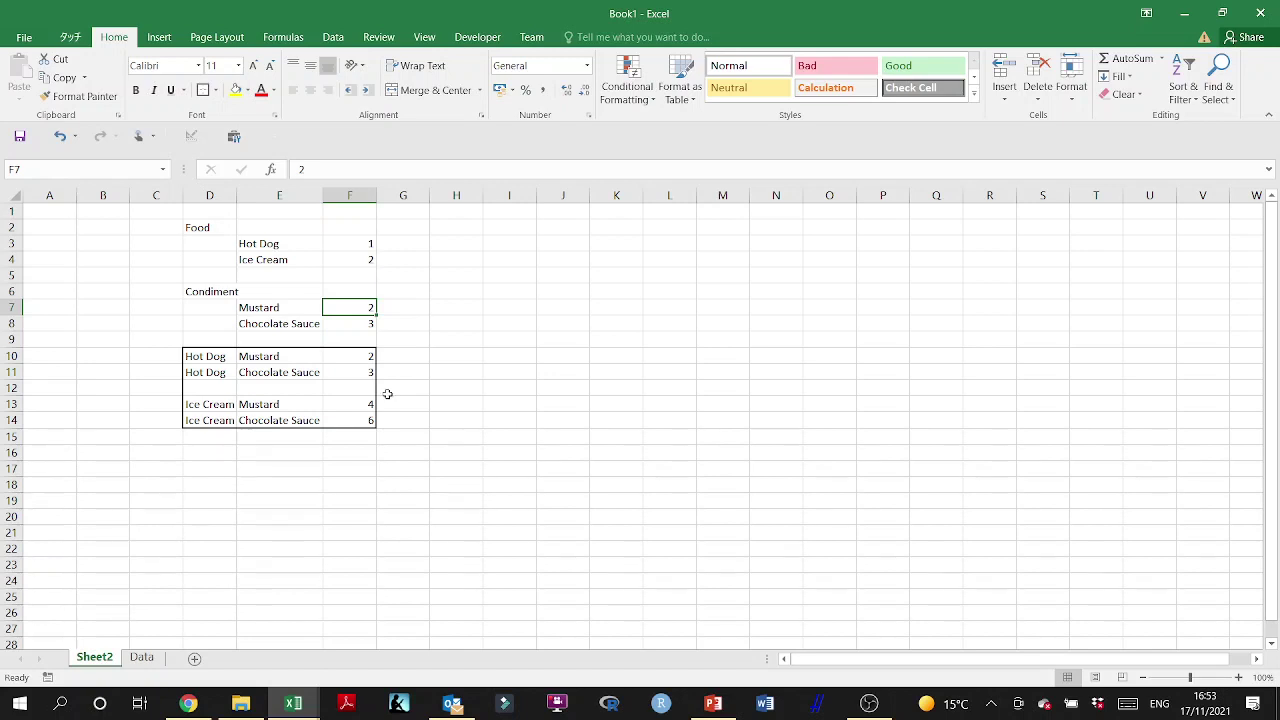
pyautogui.click(100, 662)
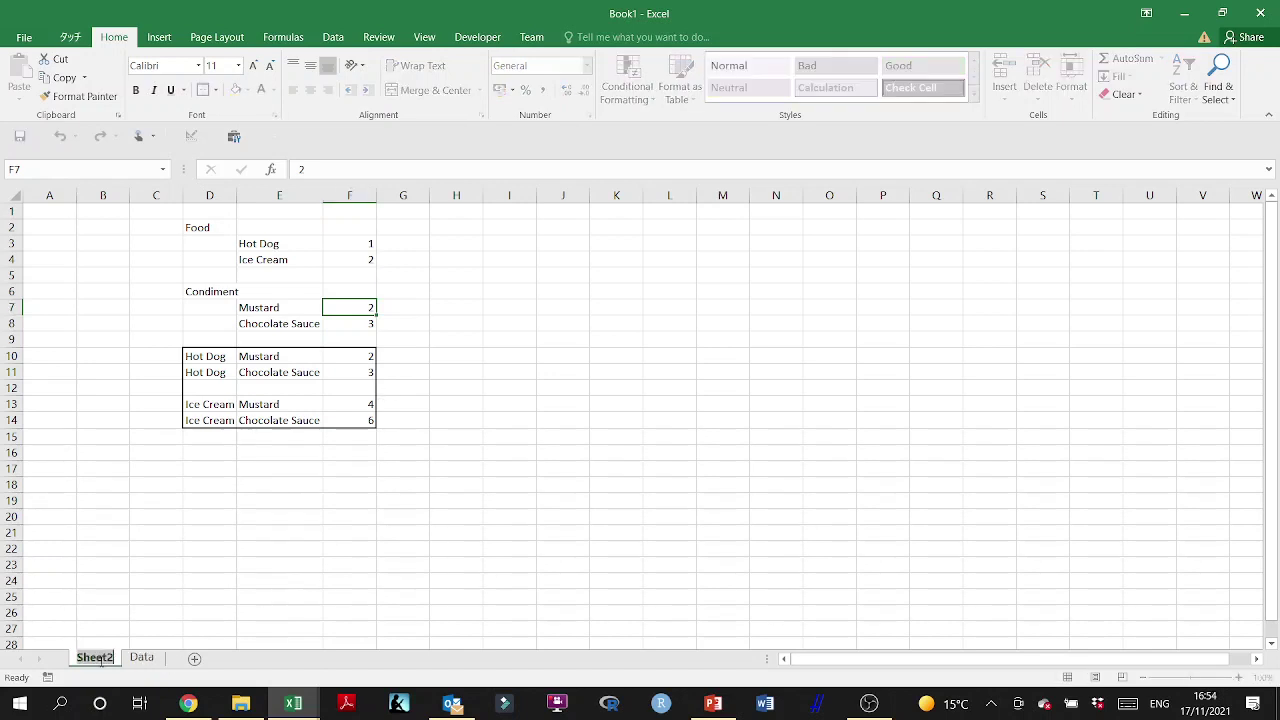
pyautogui.write('Index')
pyautogui.press('Return')
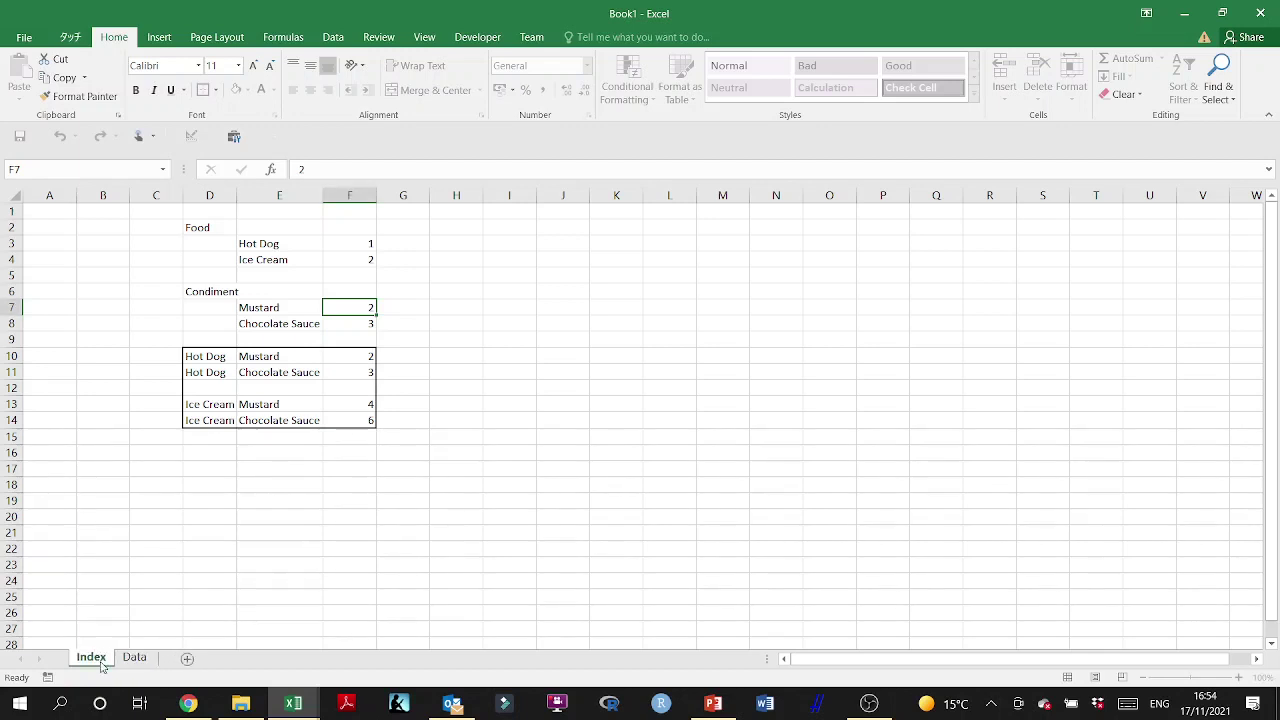
pyautogui.doubleClick(110, 662)
pyautogui.press('Return')
pyautogui.doubleClick(107, 658)
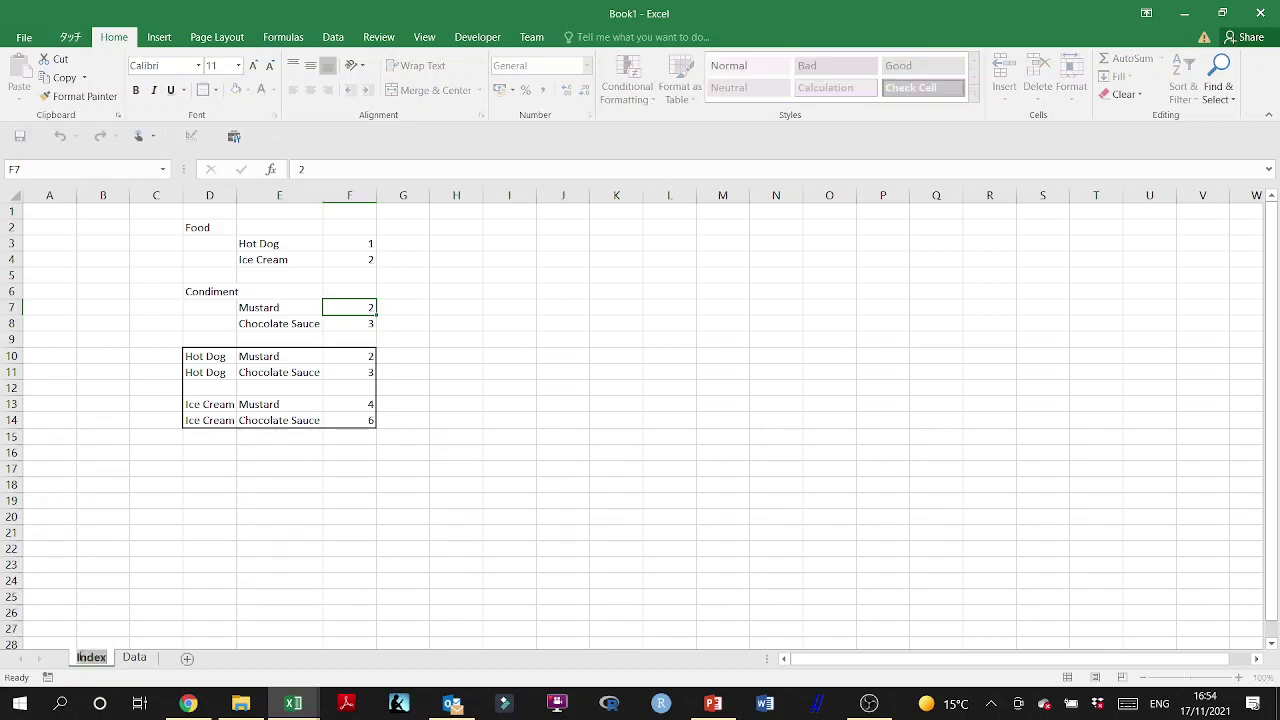
pyautogui.click(80, 657)
pyautogui.write('Codin g')
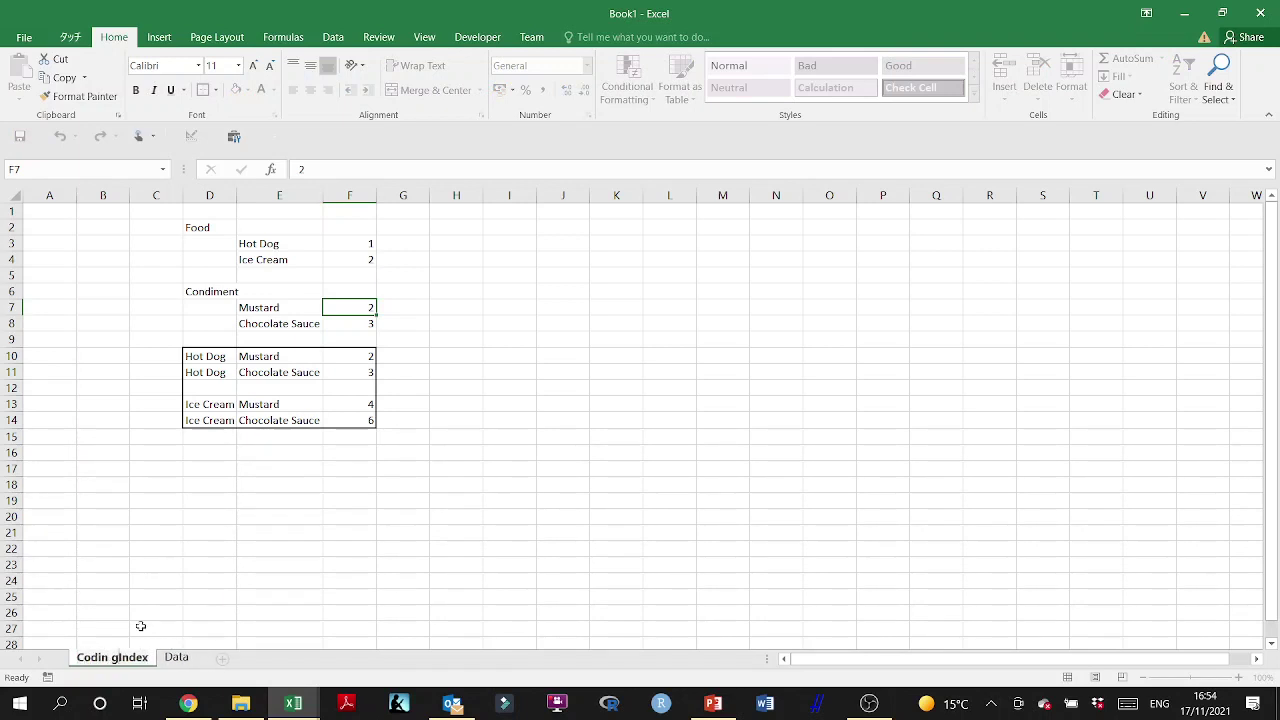
pyautogui.press('BackSpace')
pyautogui.press('BackSpace')
pyautogui.write('g')
pyautogui.click(156, 580)
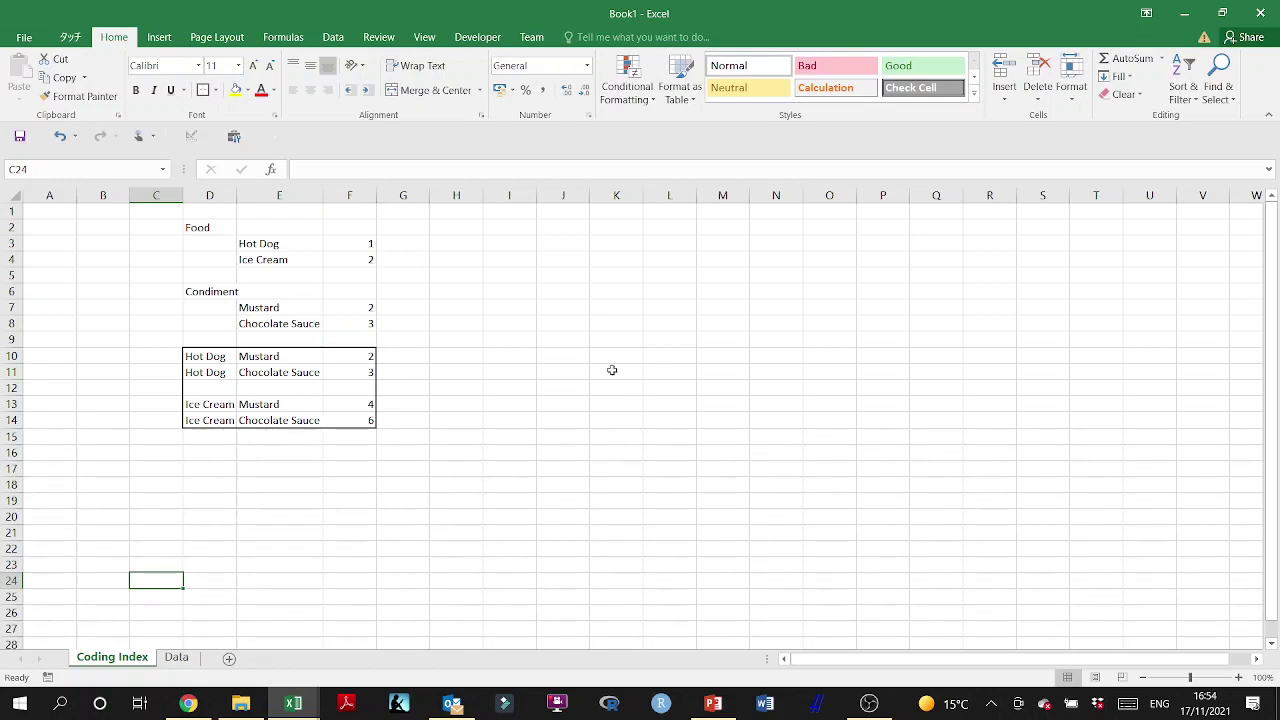
# Step: Review the coded Enjoyment, Food and Condiment columns F to H on the Data sheet
pyautogui.click(176, 659)
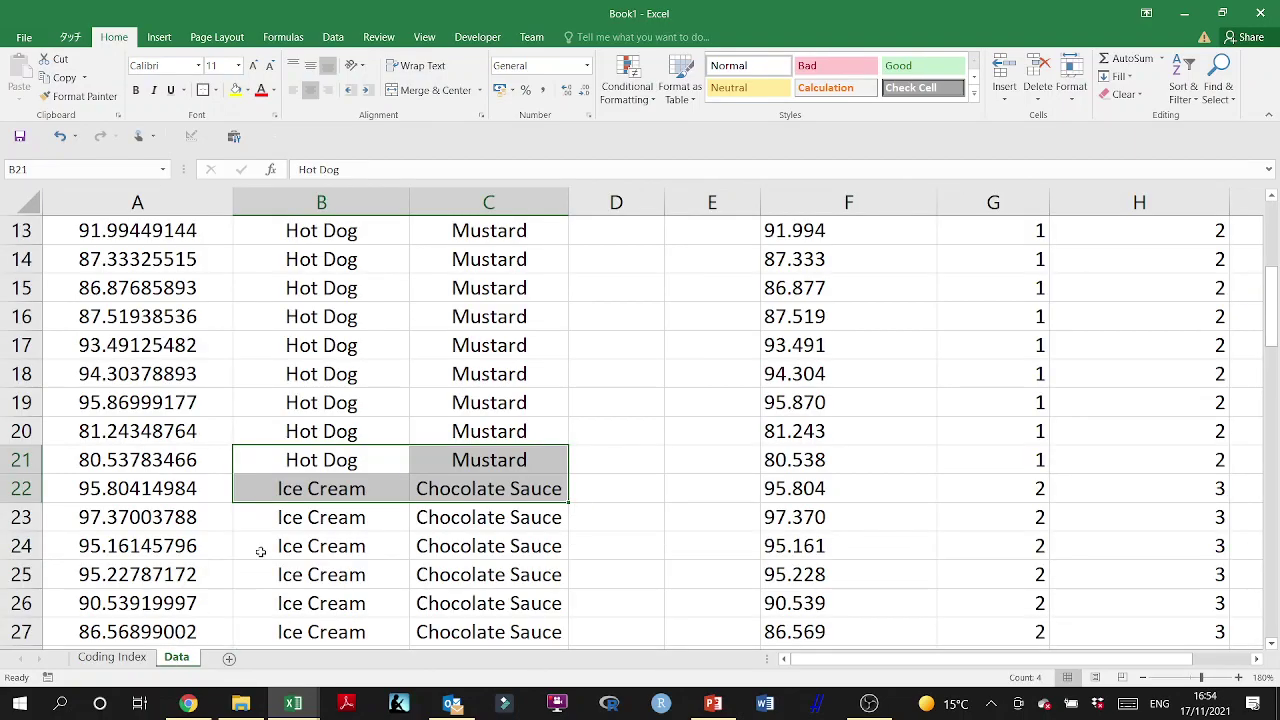
pyautogui.scroll(4, 260, 552)
pyautogui.scroll(-3, 466, 468)
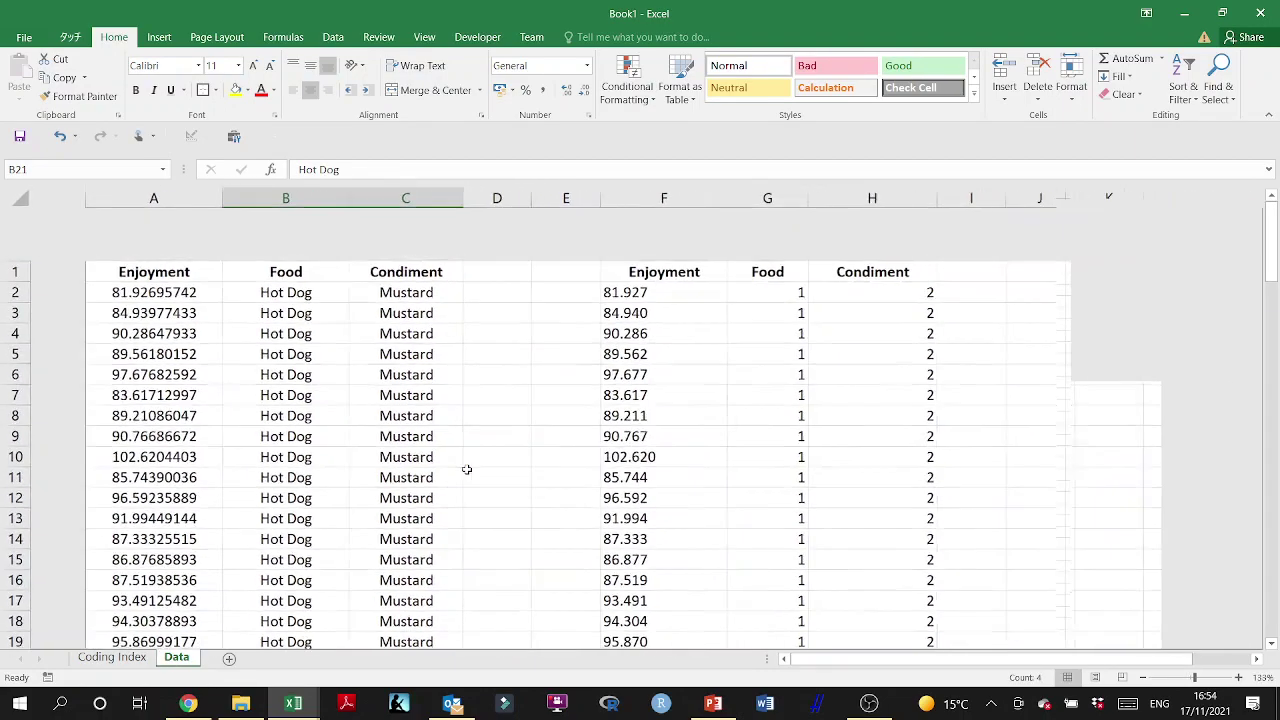
pyautogui.hscroll(2, 466, 468)
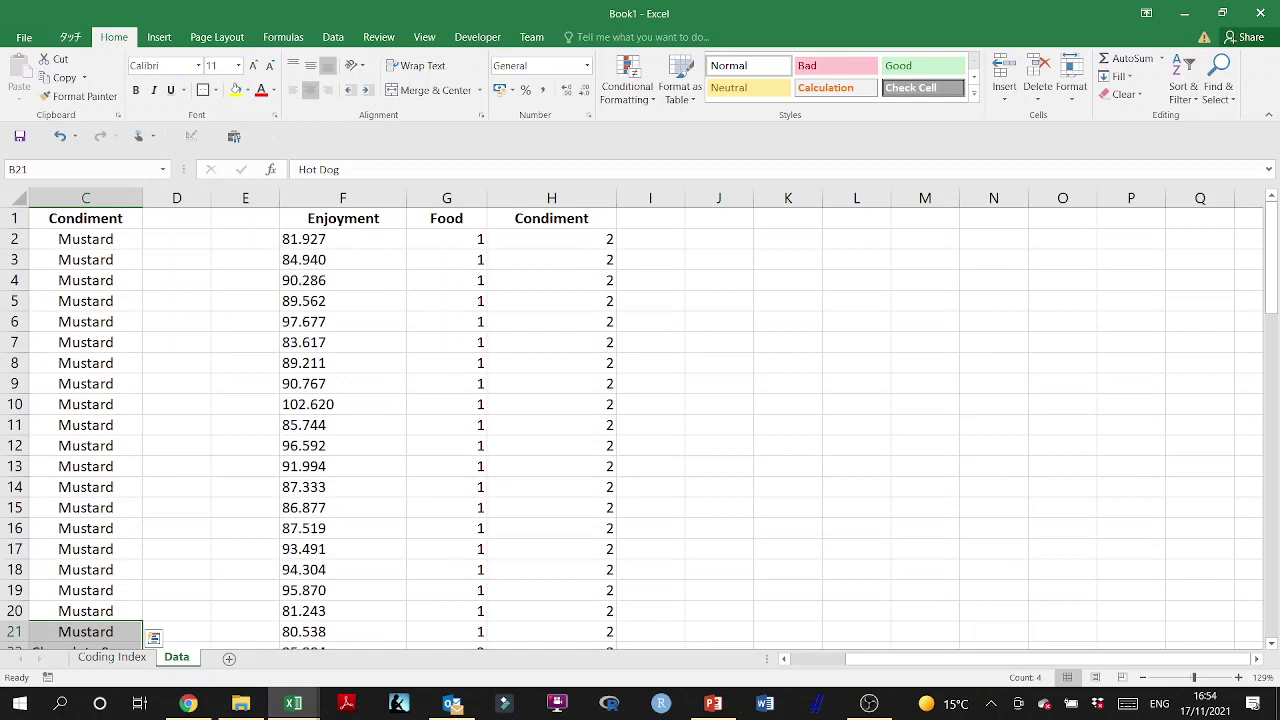
pyautogui.moveTo(343, 218); pyautogui.dragTo(551, 218)
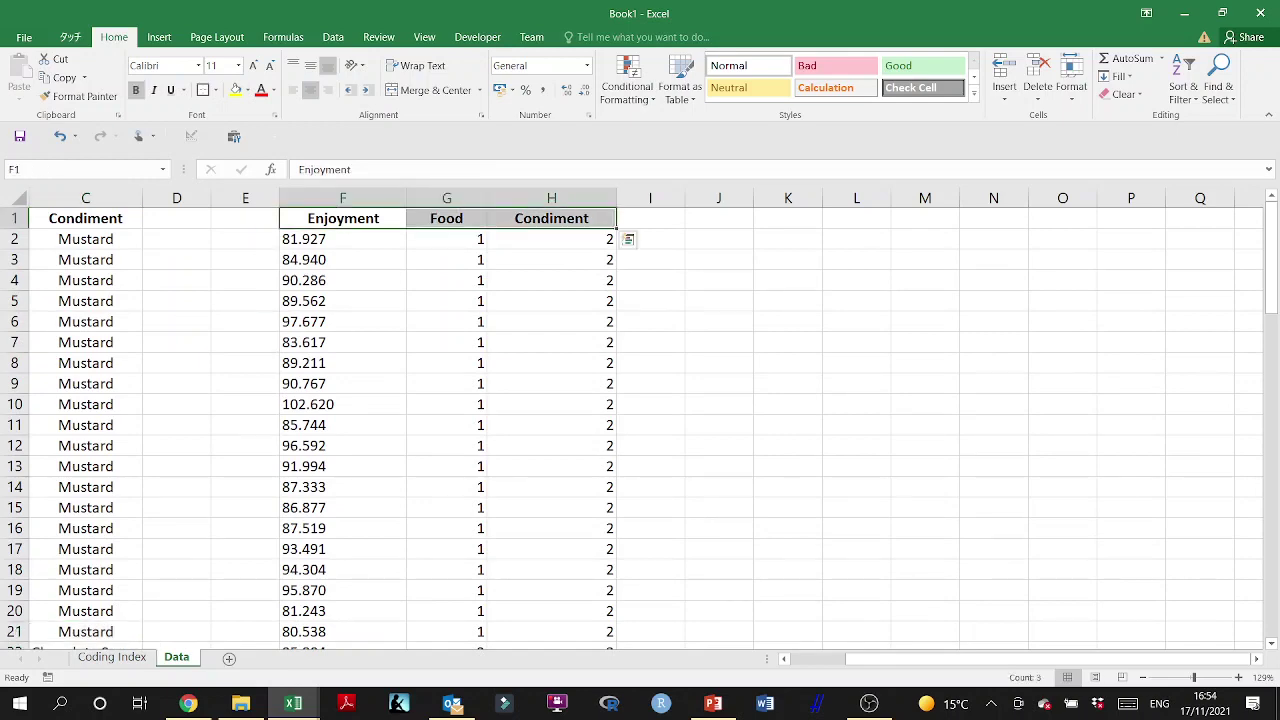
pyautogui.hotkey('ctrl', 'shift', 'Down')
pyautogui.scroll(20, 768, 357)
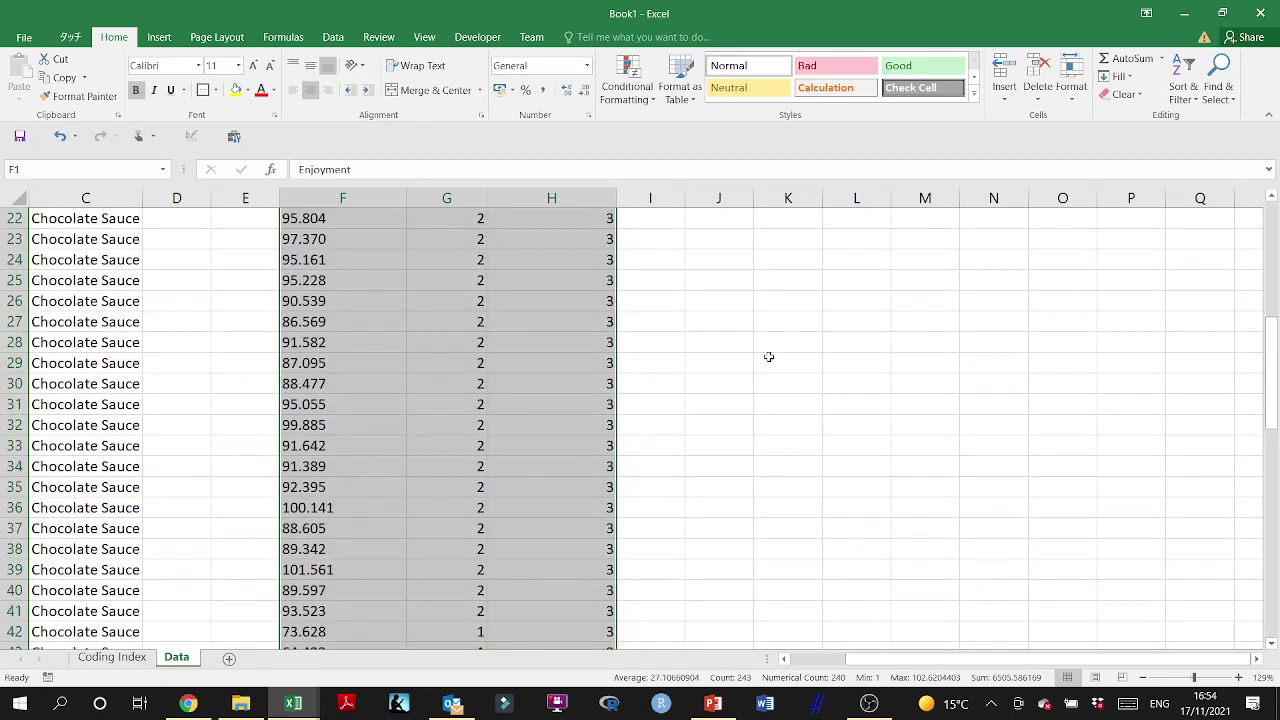
pyautogui.click(787, 352)
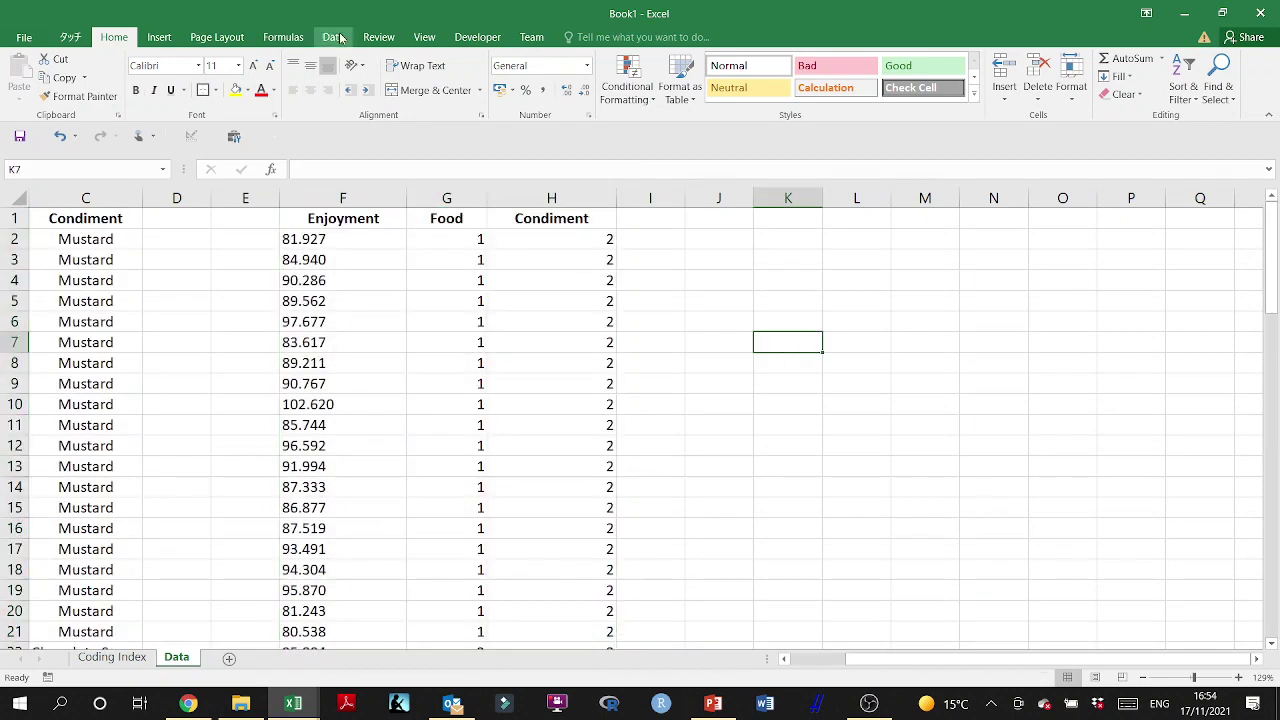
# Step: Start a Regression from the data analysis tools and set its Y range to the Enjoyment data, $F$1:$F$81
pyautogui.click(333, 37)
pyautogui.click(1176, 80)
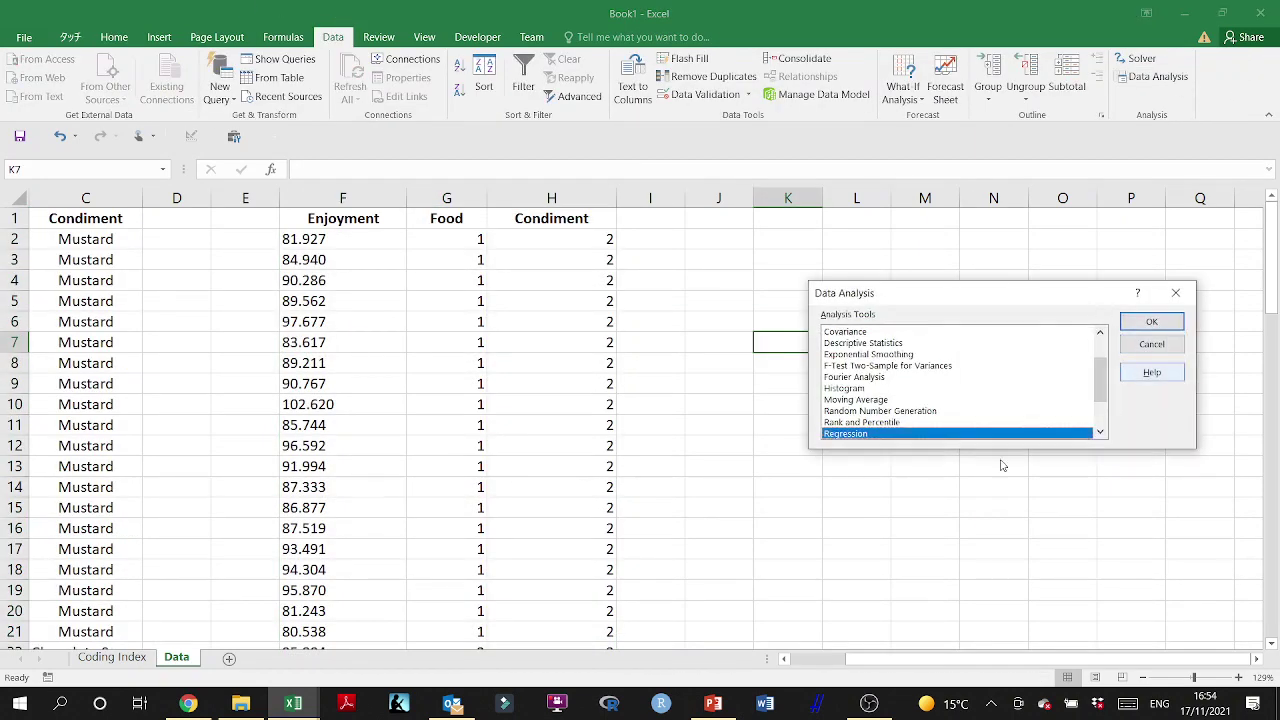
pyautogui.click(1153, 326)
pyautogui.click(1158, 248)
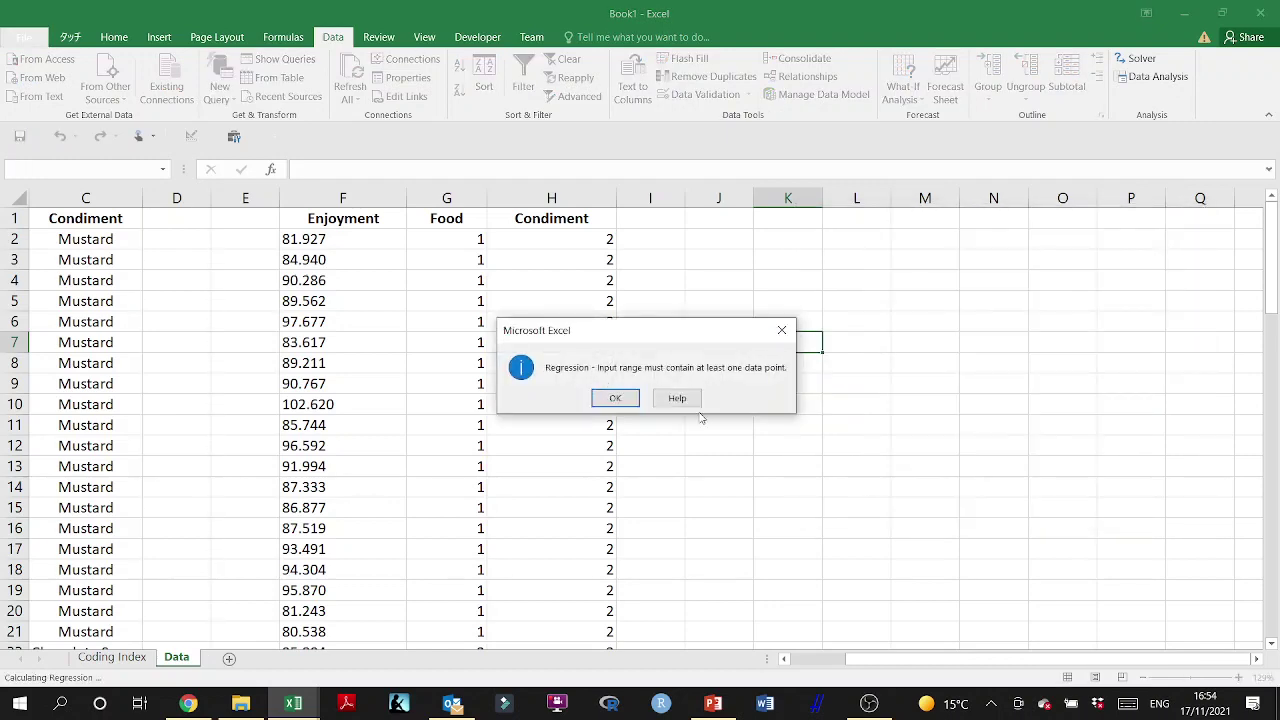
pyautogui.click(782, 330)
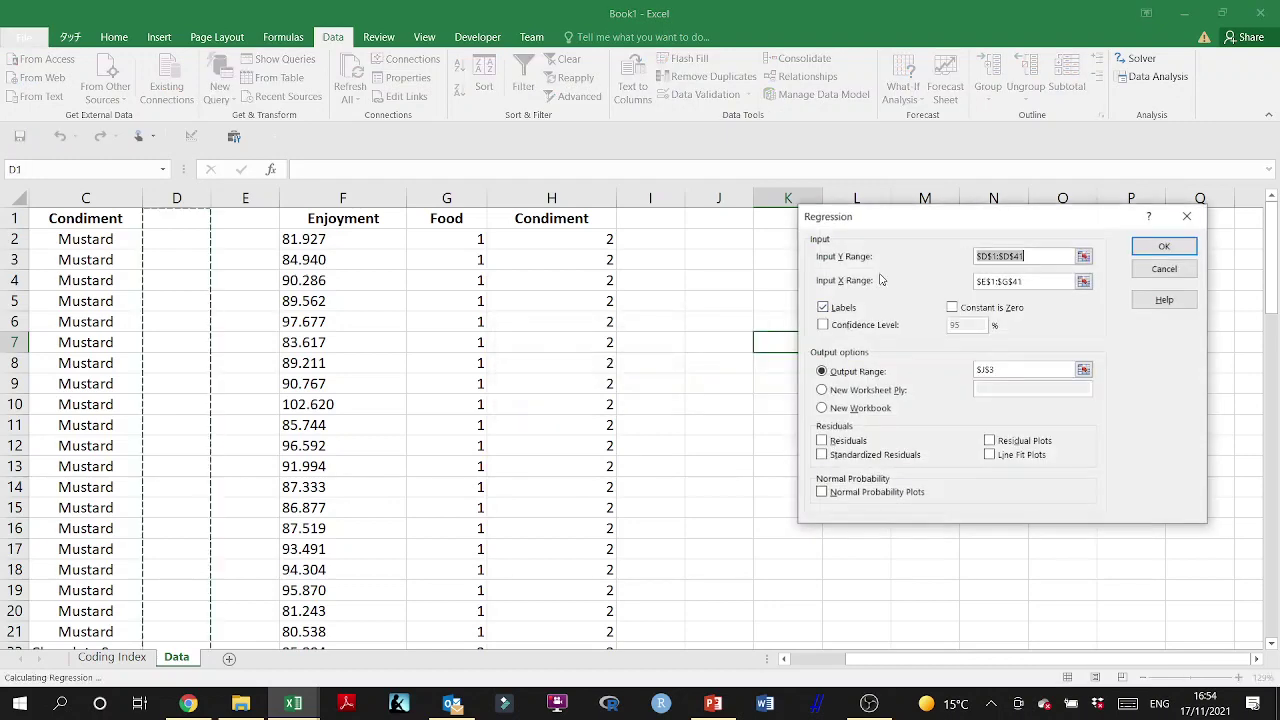
pyautogui.click(1084, 256)
pyautogui.click(327, 222)
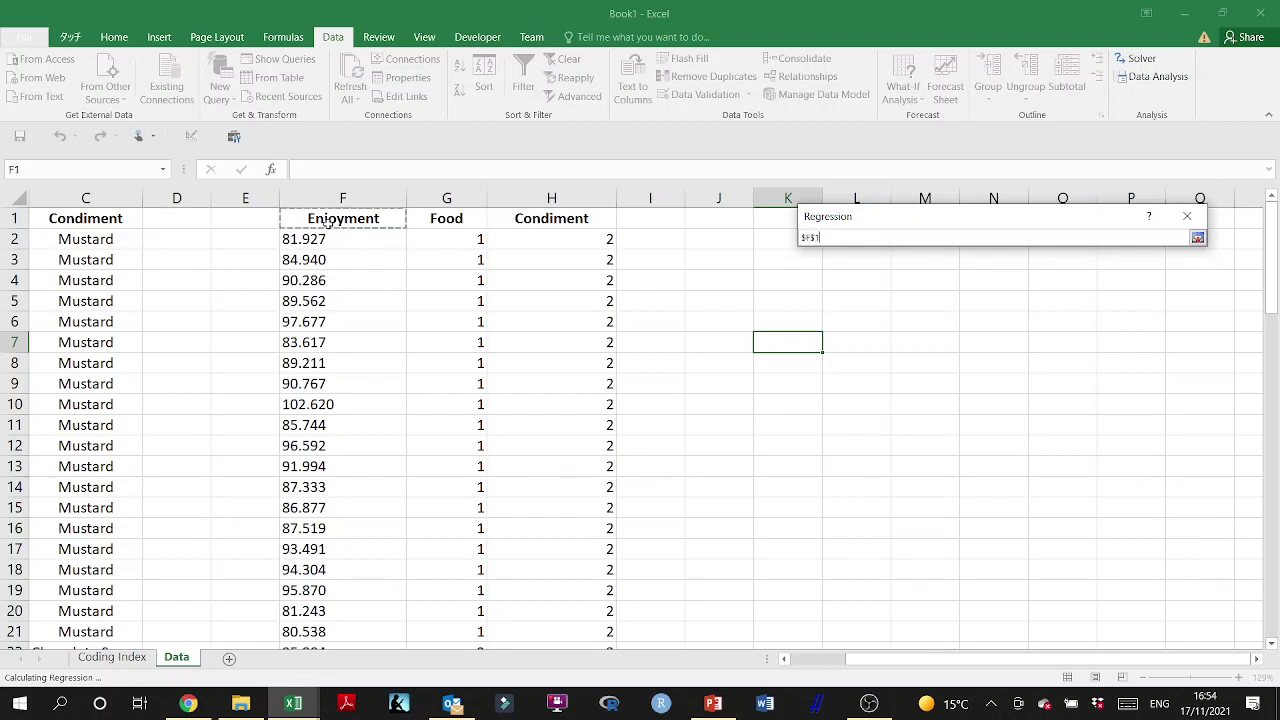
pyautogui.hotkey('ctrl', 'shift', 'Down')
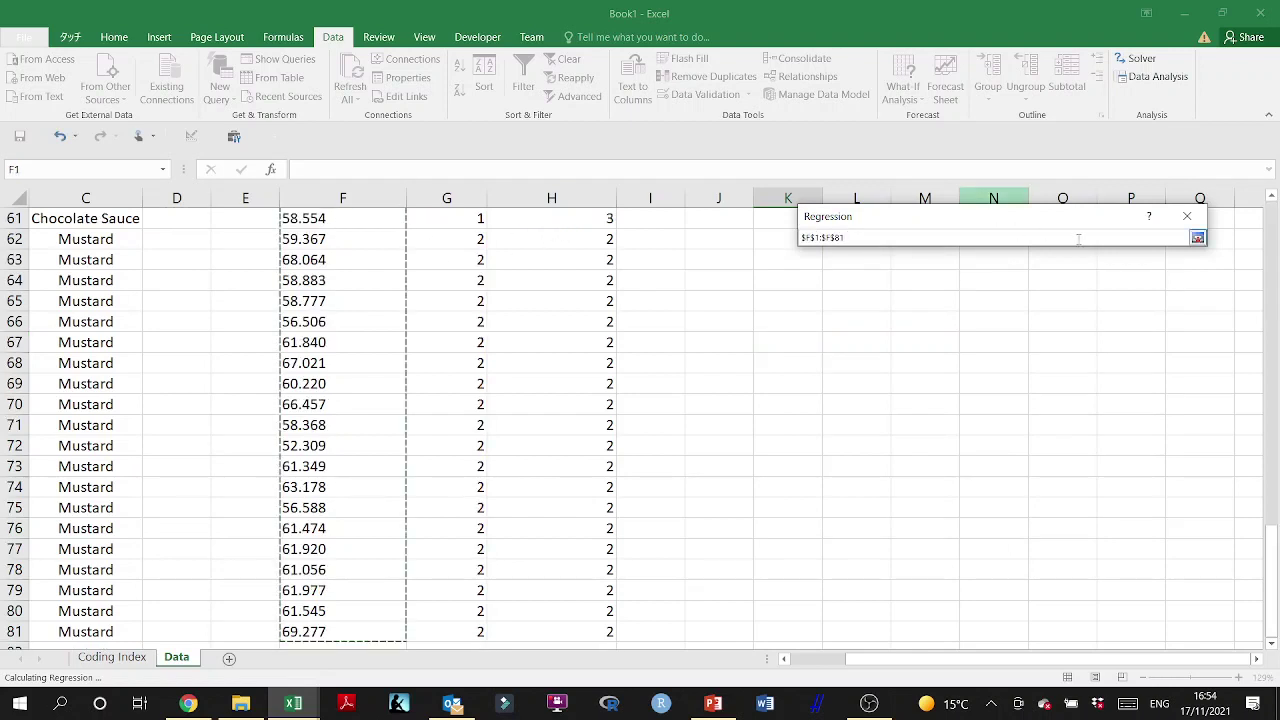
pyautogui.click(1197, 237)
# Step: Set the regression's X range to the Food and Condiment codes, $G$1:$H$81
pyautogui.click(1084, 281)
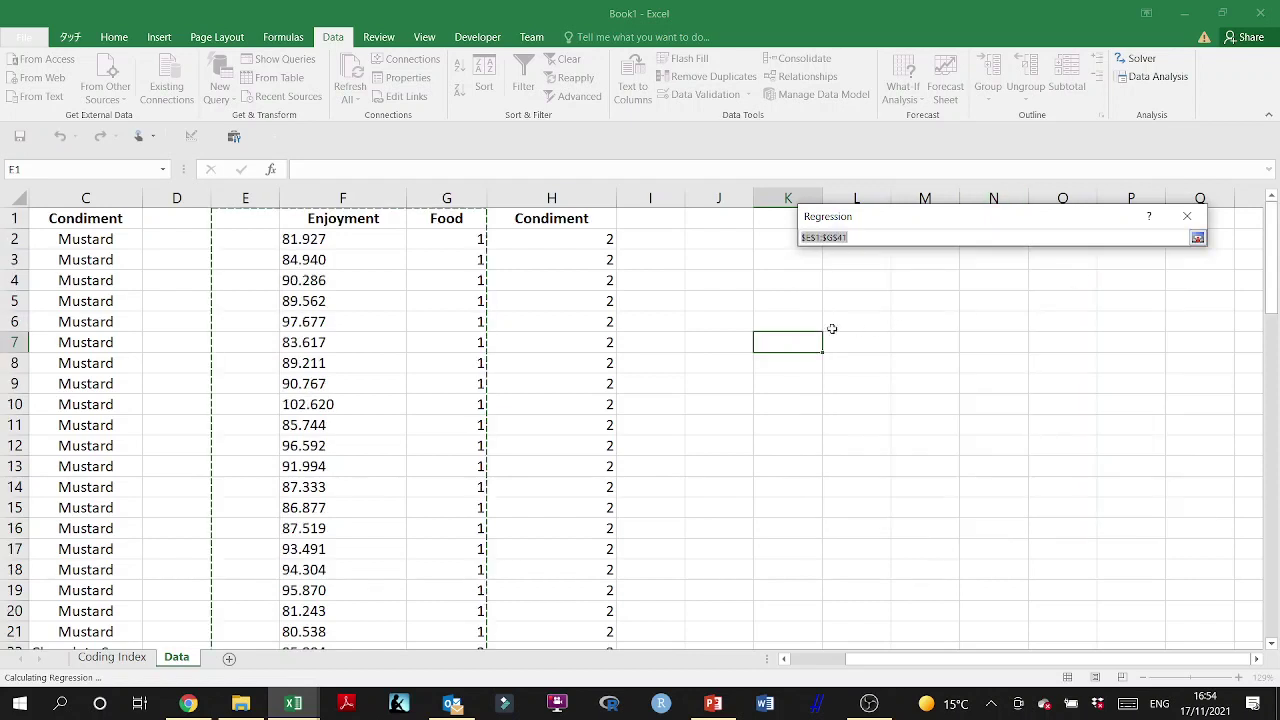
pyautogui.moveTo(478, 221); pyautogui.dragTo(582, 222)
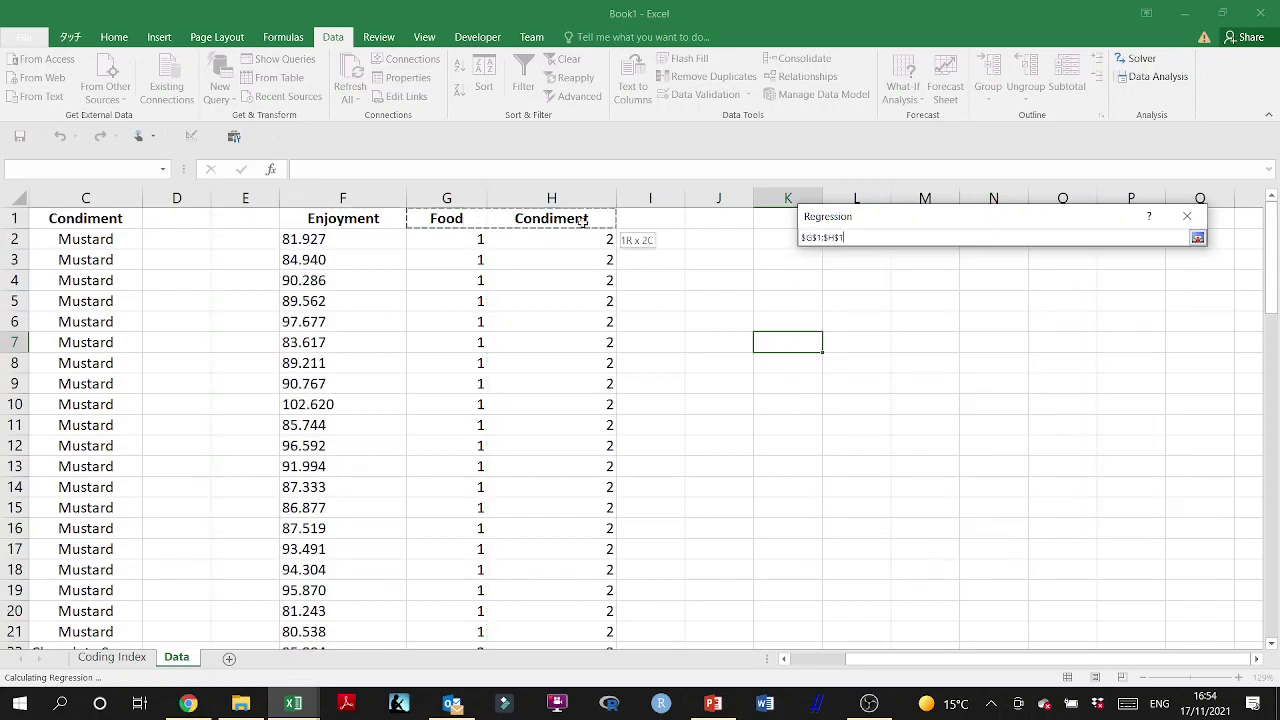
pyautogui.hotkey('ctrl', 'shift', 'Down')
pyautogui.press('Return')
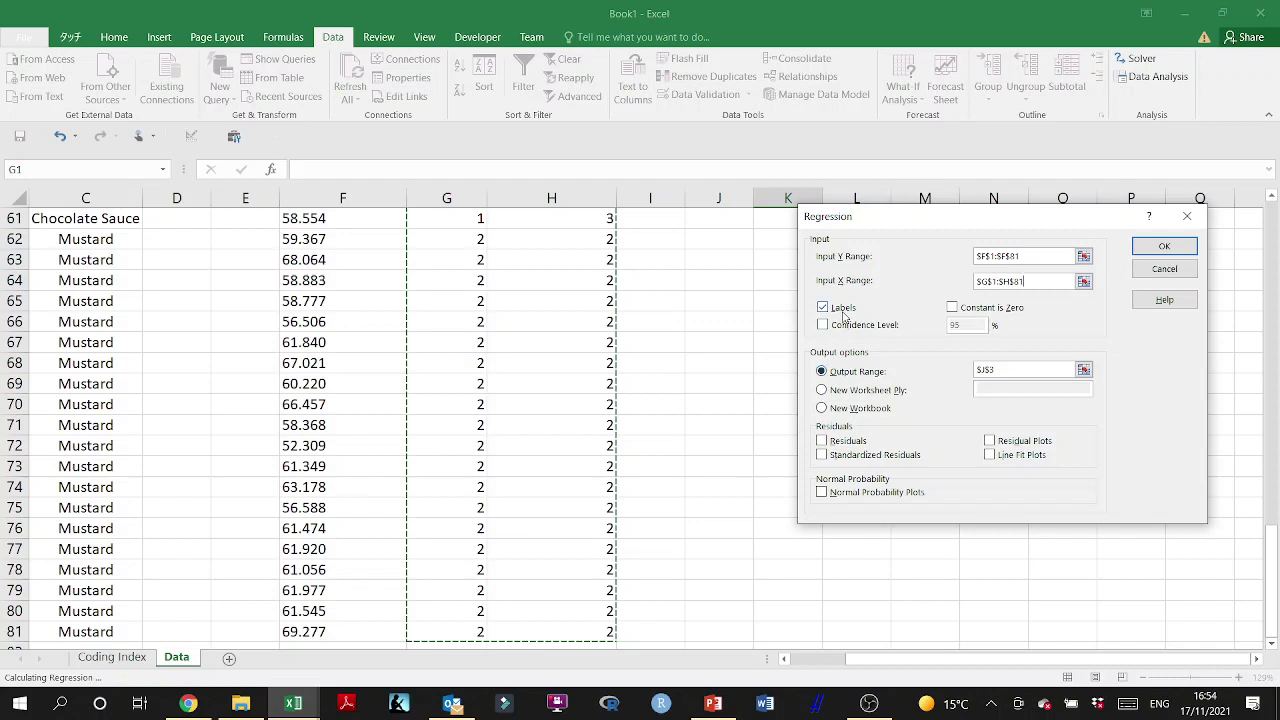
# Step: Include residuals, set the output range to J3 and run the regression
pyautogui.click(823, 441)
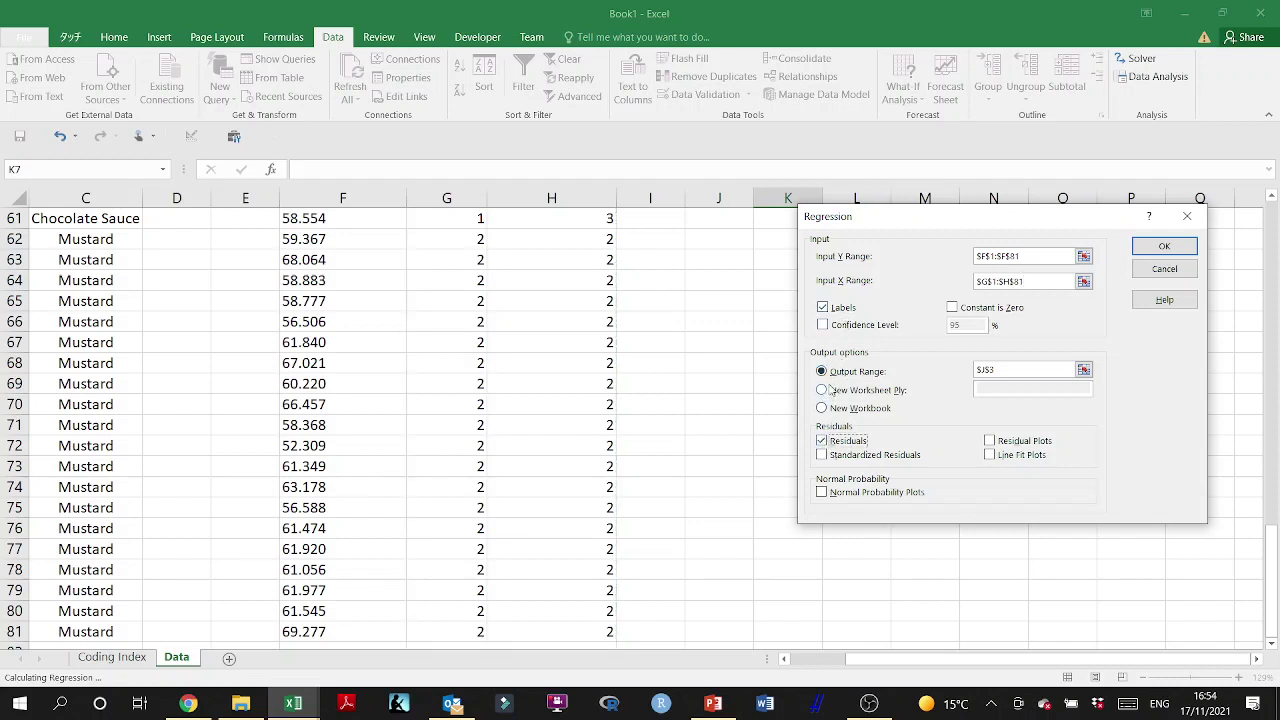
pyautogui.click(1084, 370)
pyautogui.click(728, 258)
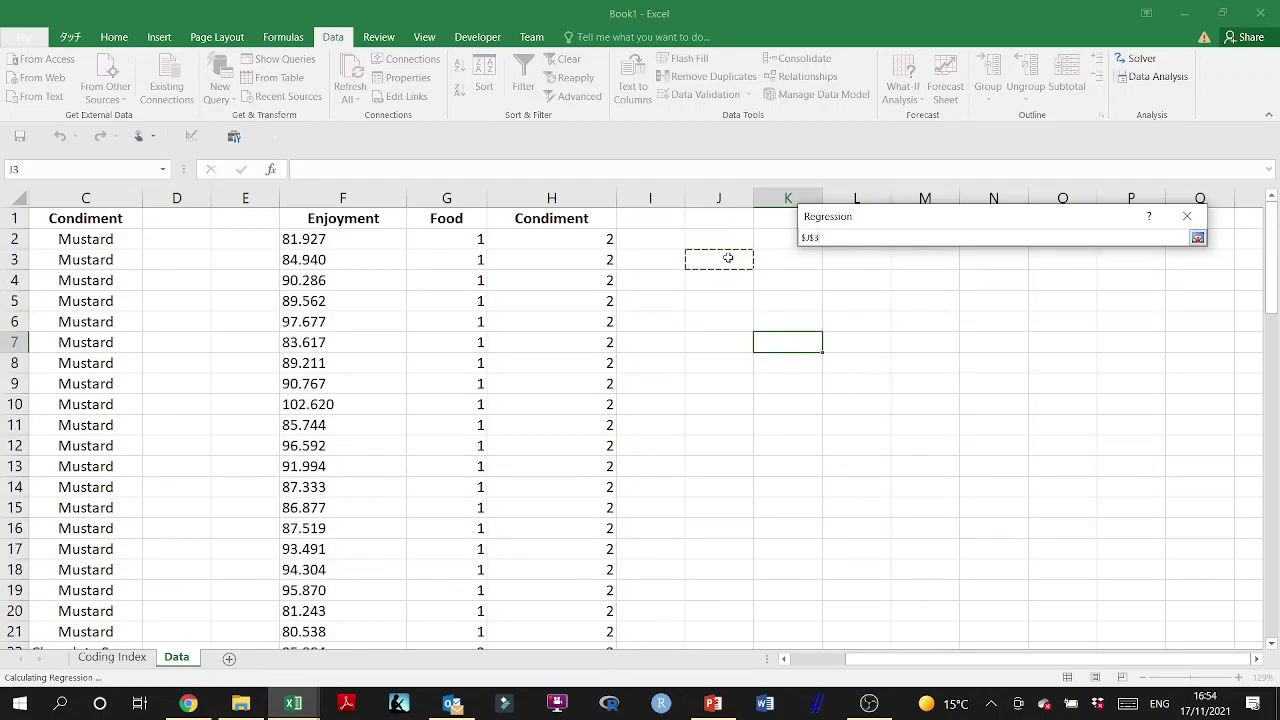
pyautogui.click(1197, 237)
pyautogui.press('Return')
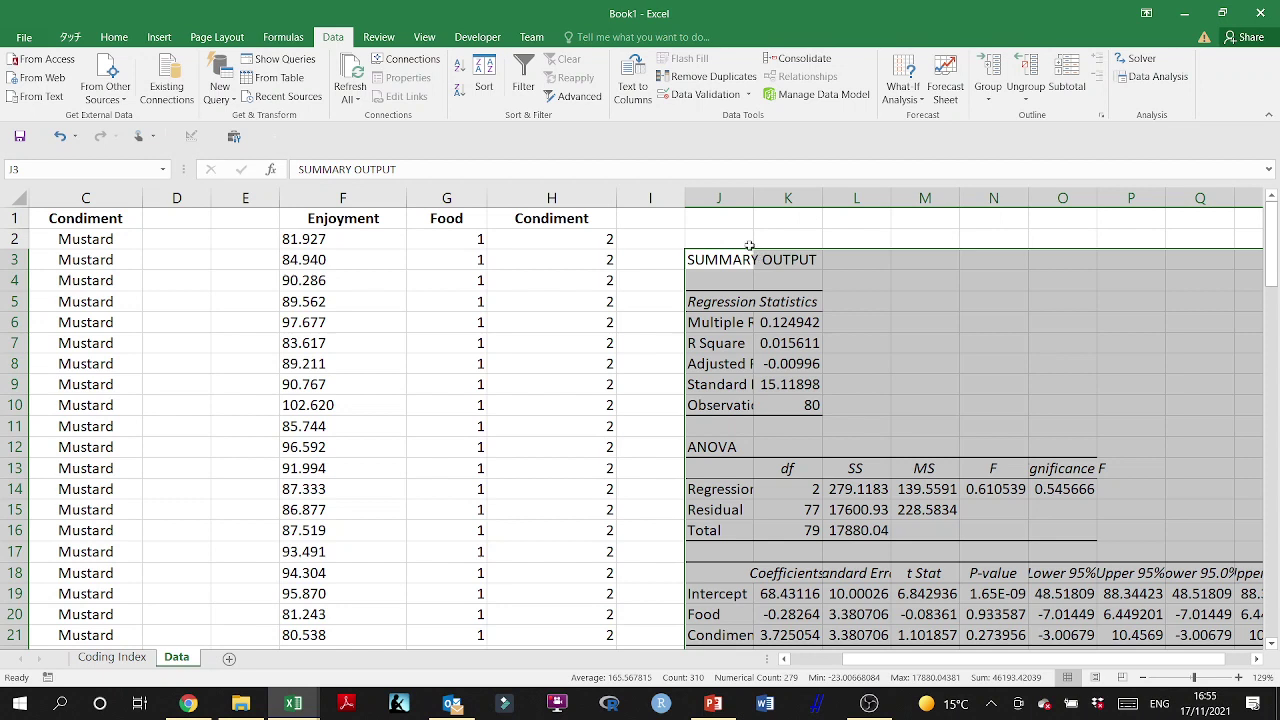
# Step: Fit column J to its contents and make the Adjusted R Square label and value bold
pyautogui.doubleClick(753, 198)
pyautogui.moveTo(732, 365); pyautogui.dragTo(858, 364)
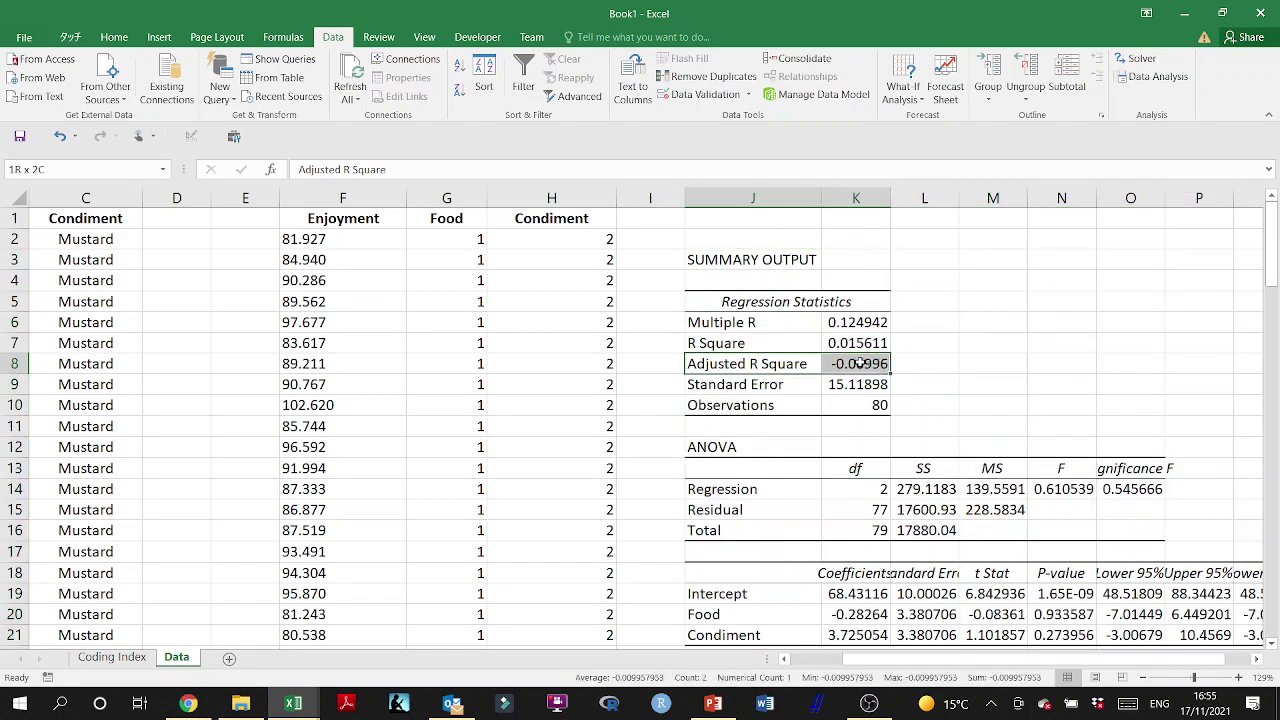
pyautogui.hotkey('ctrl', 'b')
pyautogui.click(997, 348)
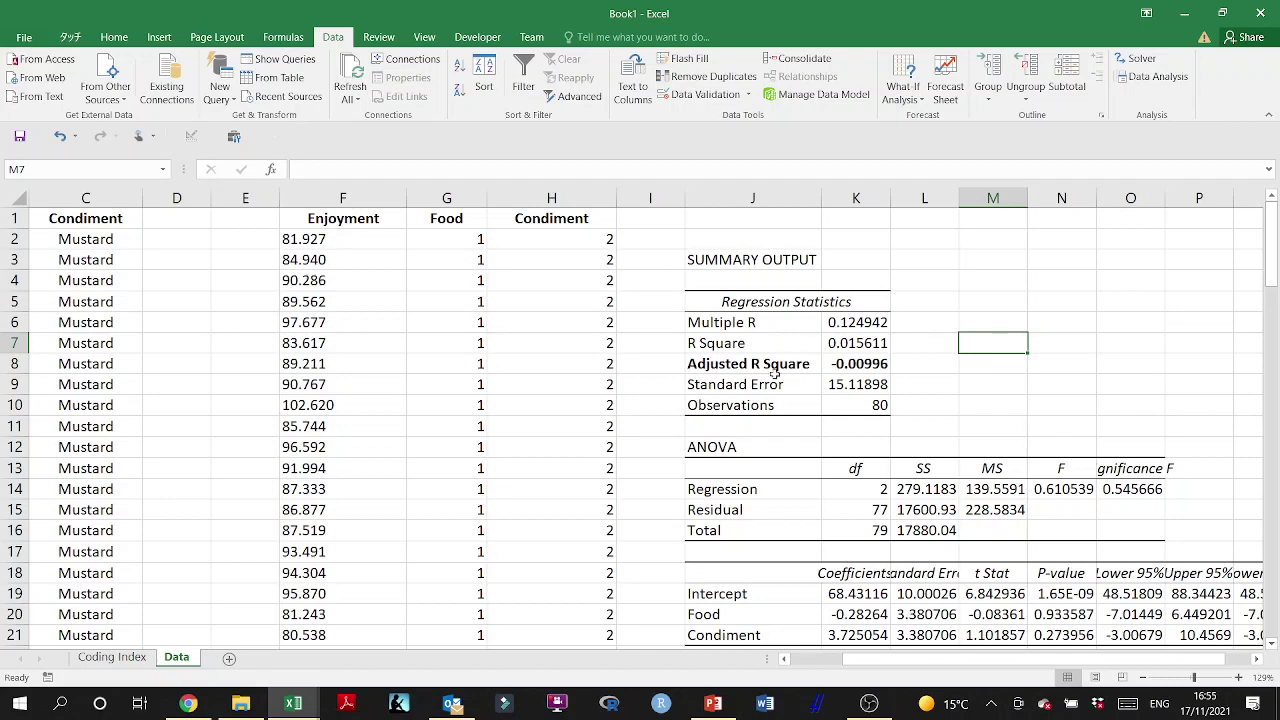
# Step: Copy the Enjoyment, Food and Condiment columns F to H into columns U to W as values only
pyautogui.moveTo(342, 198); pyautogui.dragTo(555, 199)
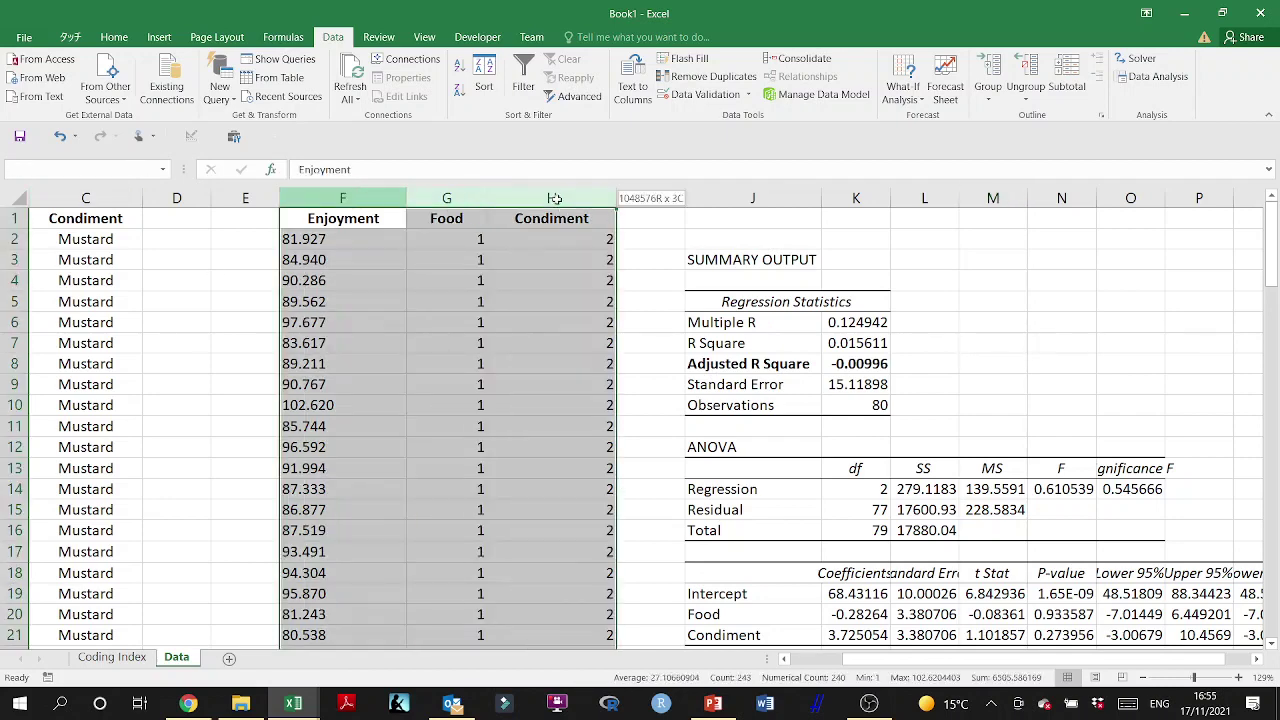
pyautogui.hotkey('ctrl', 'c')
pyautogui.hscroll(5, 691, 271)
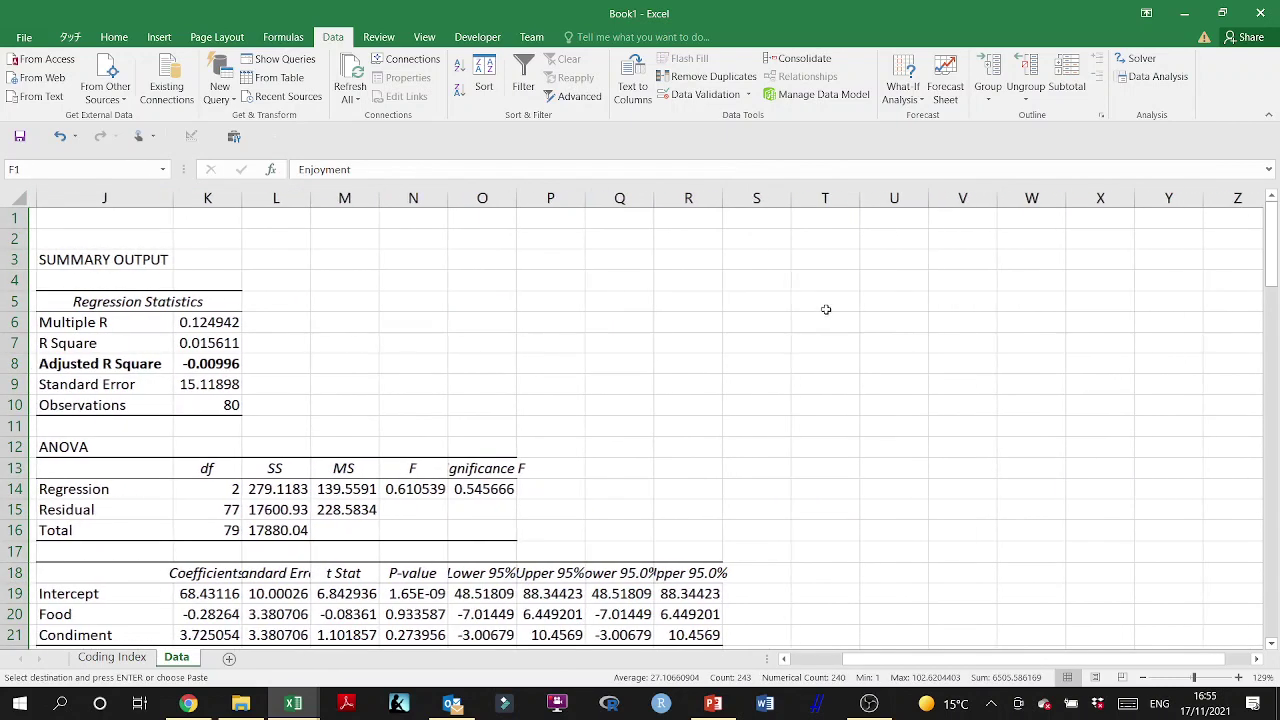
pyautogui.hscroll(1, 691, 271)
pyautogui.click(474, 198)
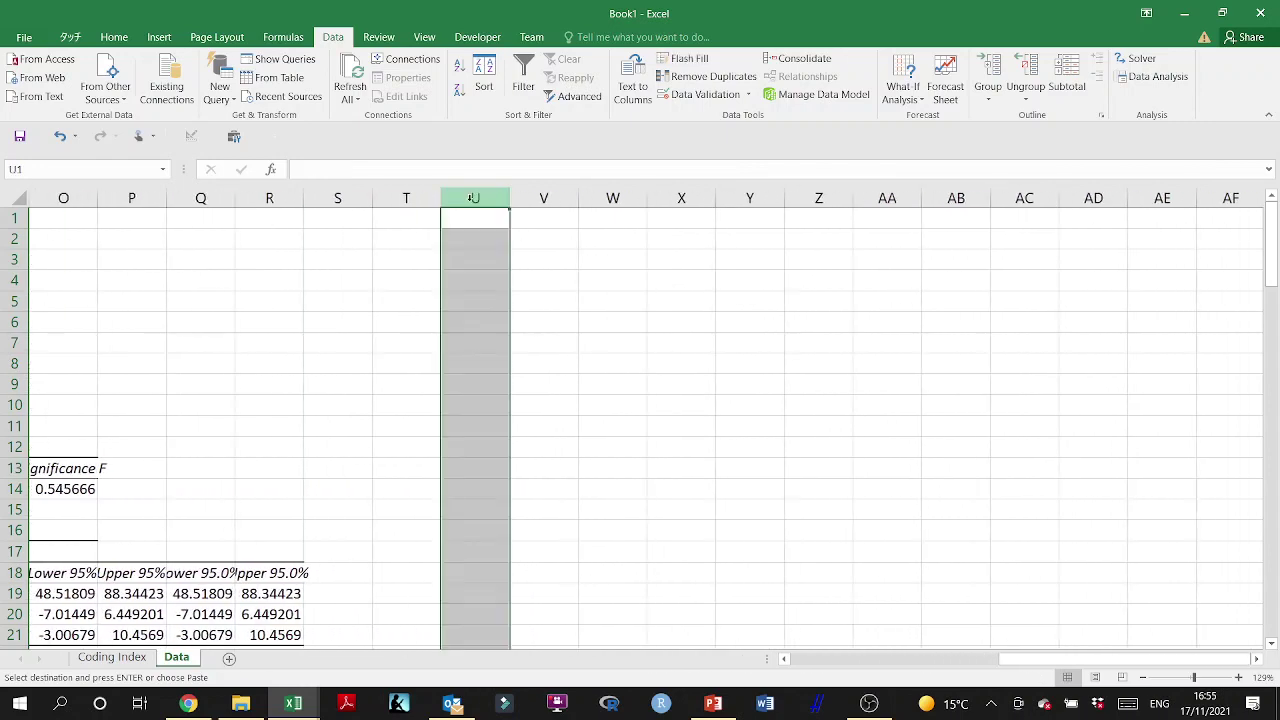
pyautogui.hotkey('ctrl', 'v')
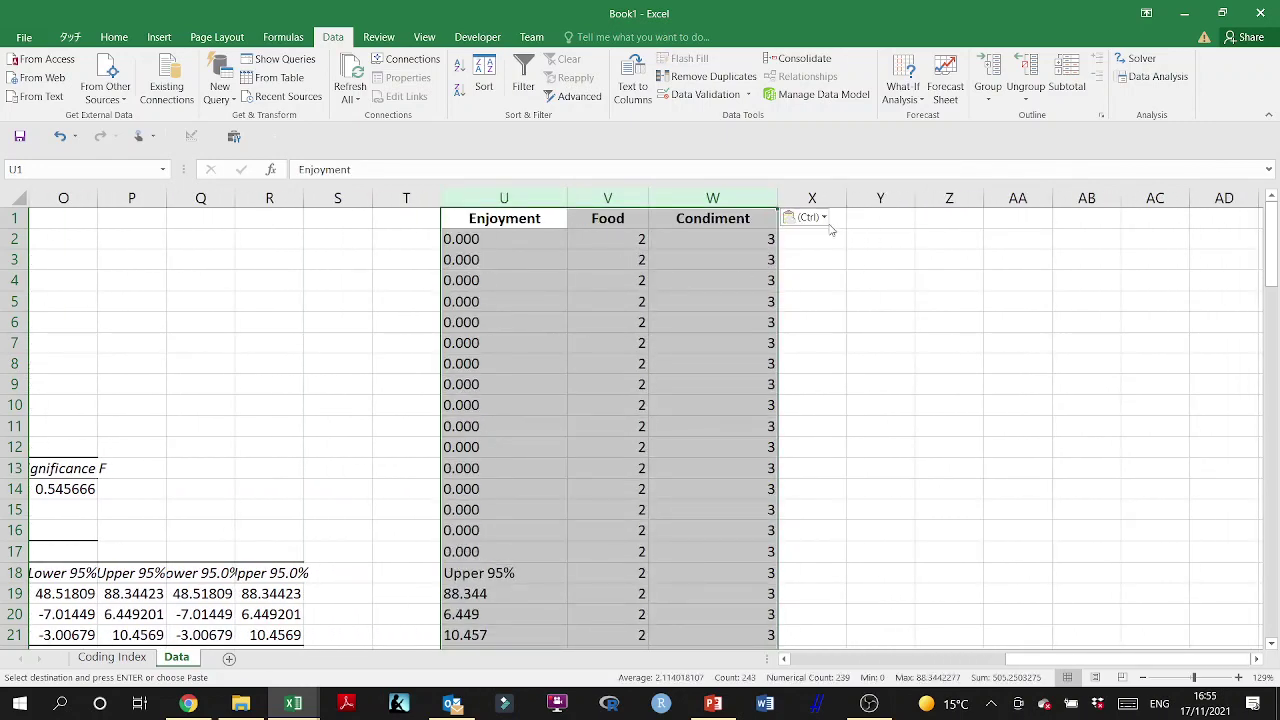
pyautogui.click(822, 218)
pyautogui.click(794, 324)
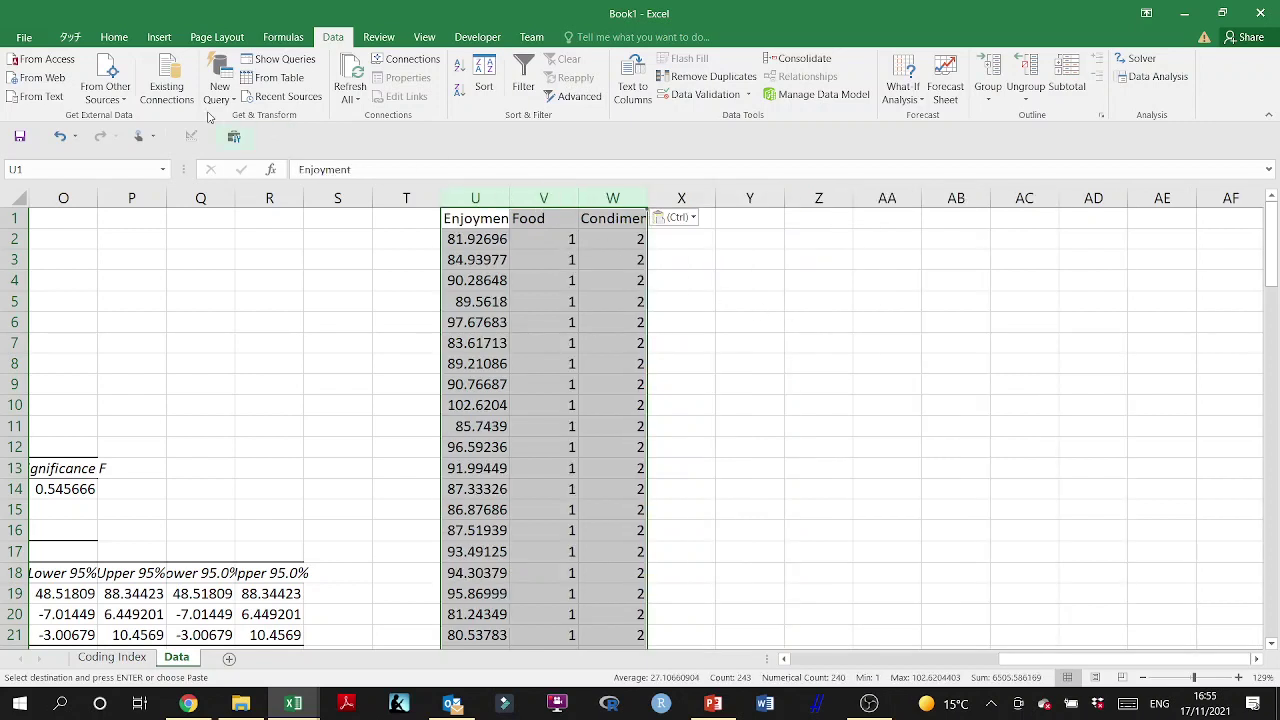
# Step: Left-align the pasted columns U to W and fit their widths to the contents
pyautogui.click(114, 37)
pyautogui.click(293, 90)
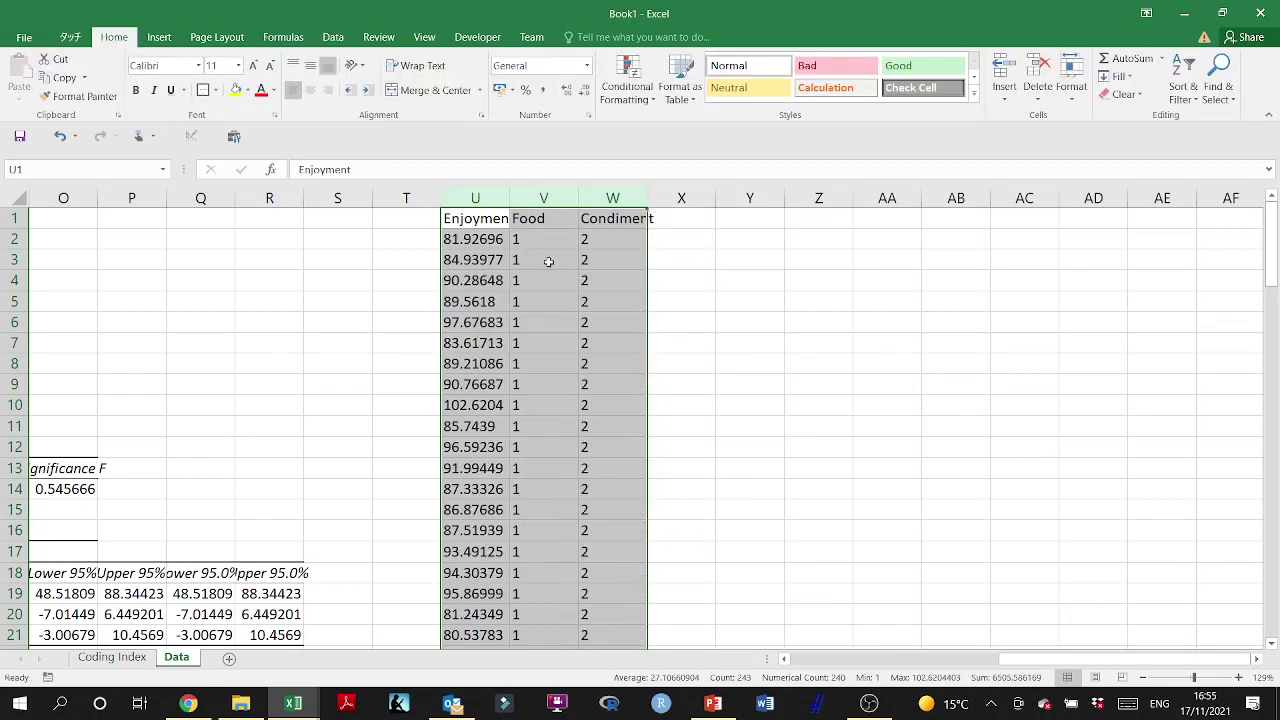
pyautogui.doubleClick(646, 203)
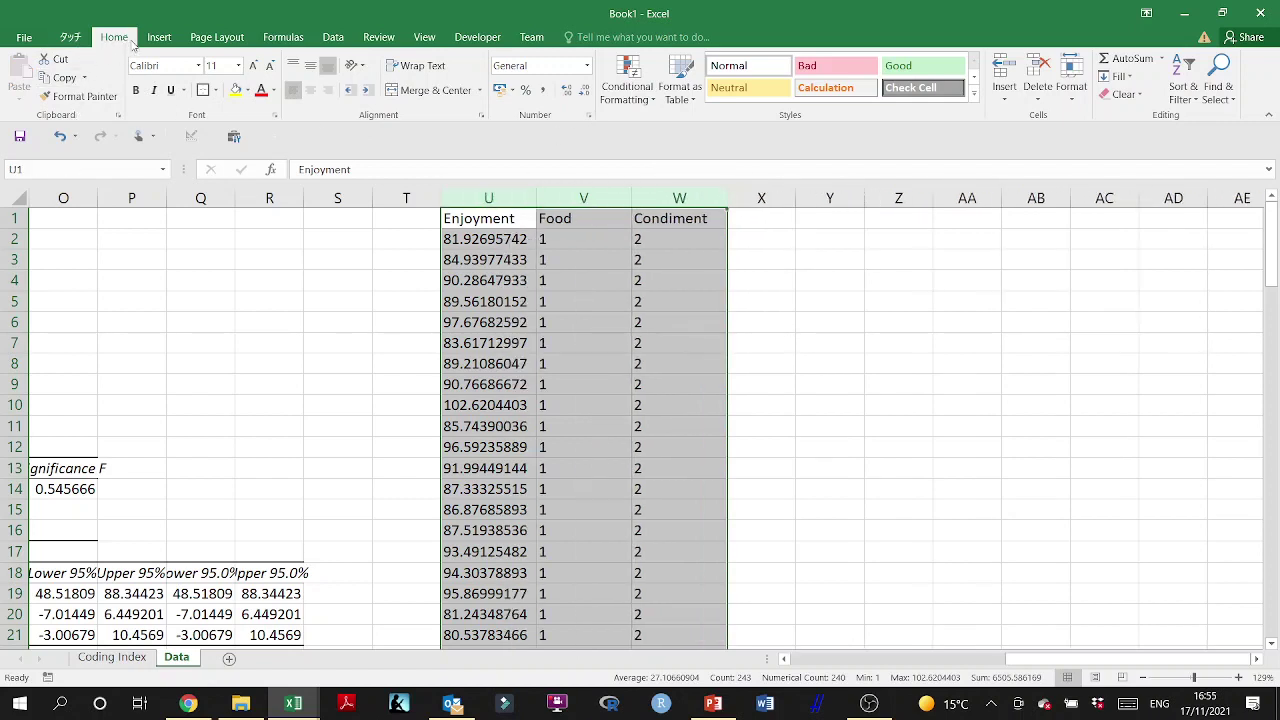
pyautogui.click(70, 37)
pyautogui.click(28, 38)
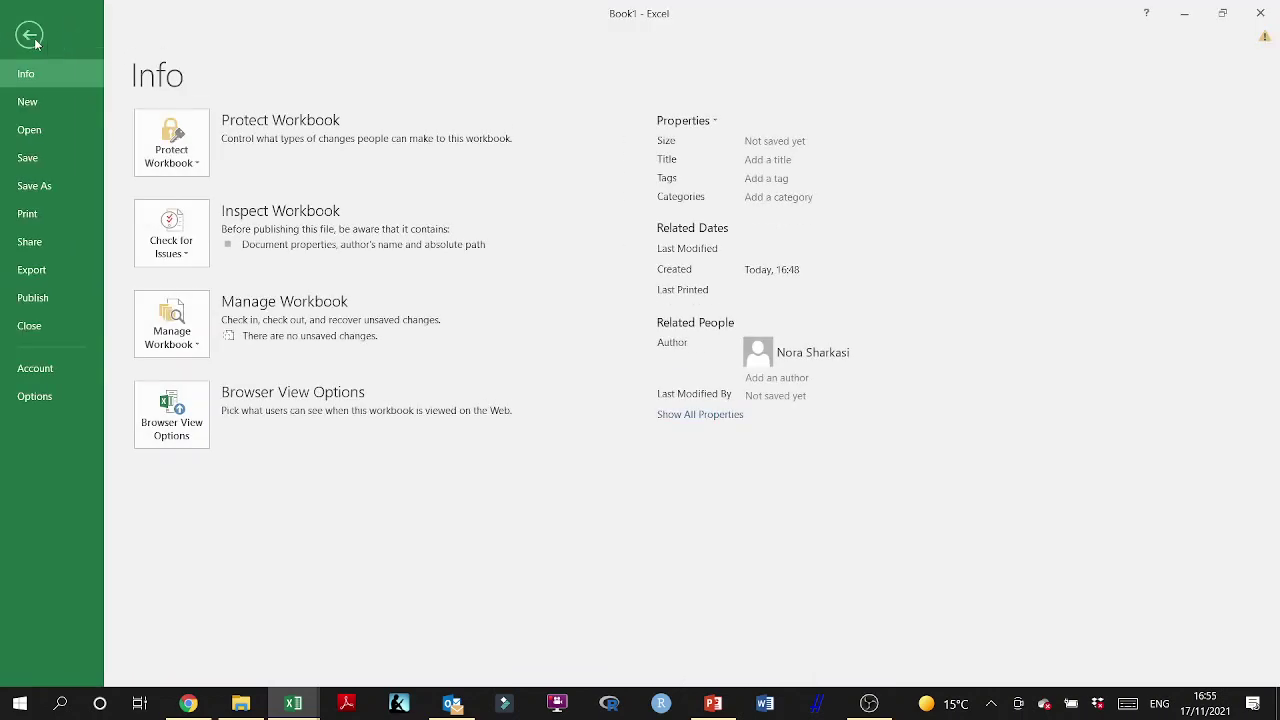
pyautogui.click(33, 39)
pyautogui.click(114, 37)
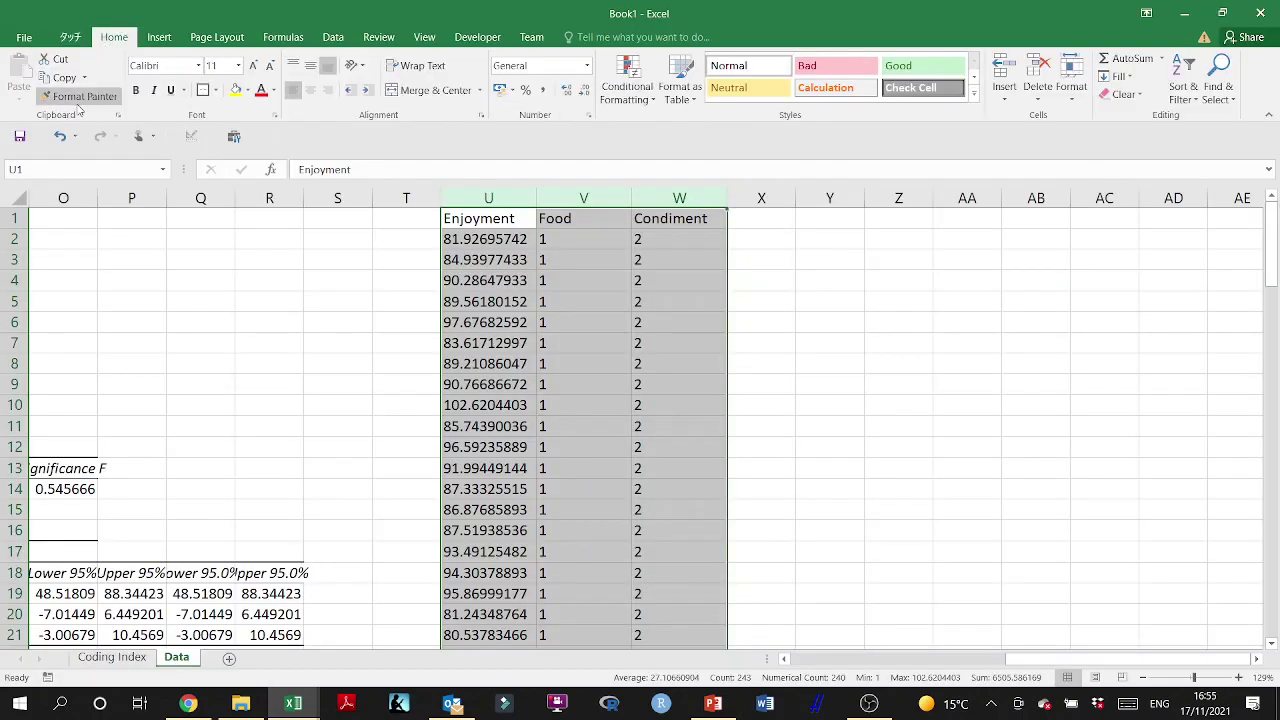
pyautogui.click(751, 383)
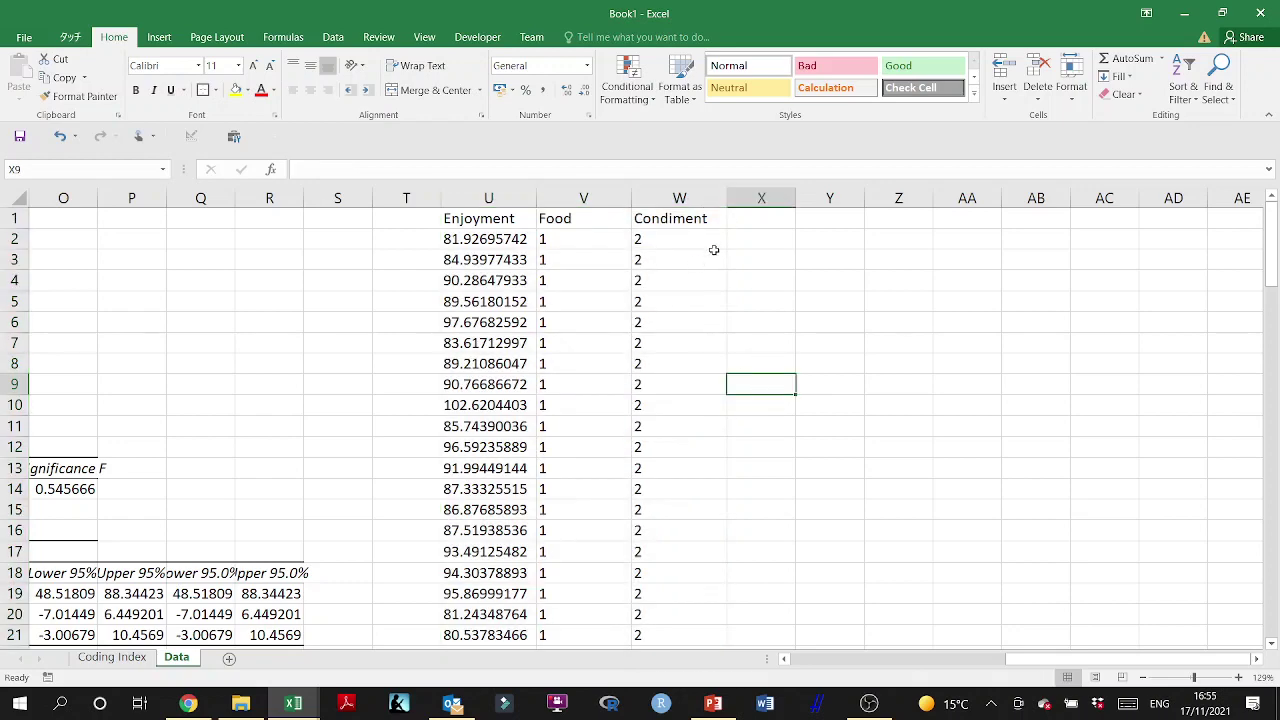
# Step: Add the header Food*Condiment in X1 and fit column X to it
pyautogui.hscroll(2, 714, 250)
pyautogui.click(620, 218)
pyautogui.write('F')
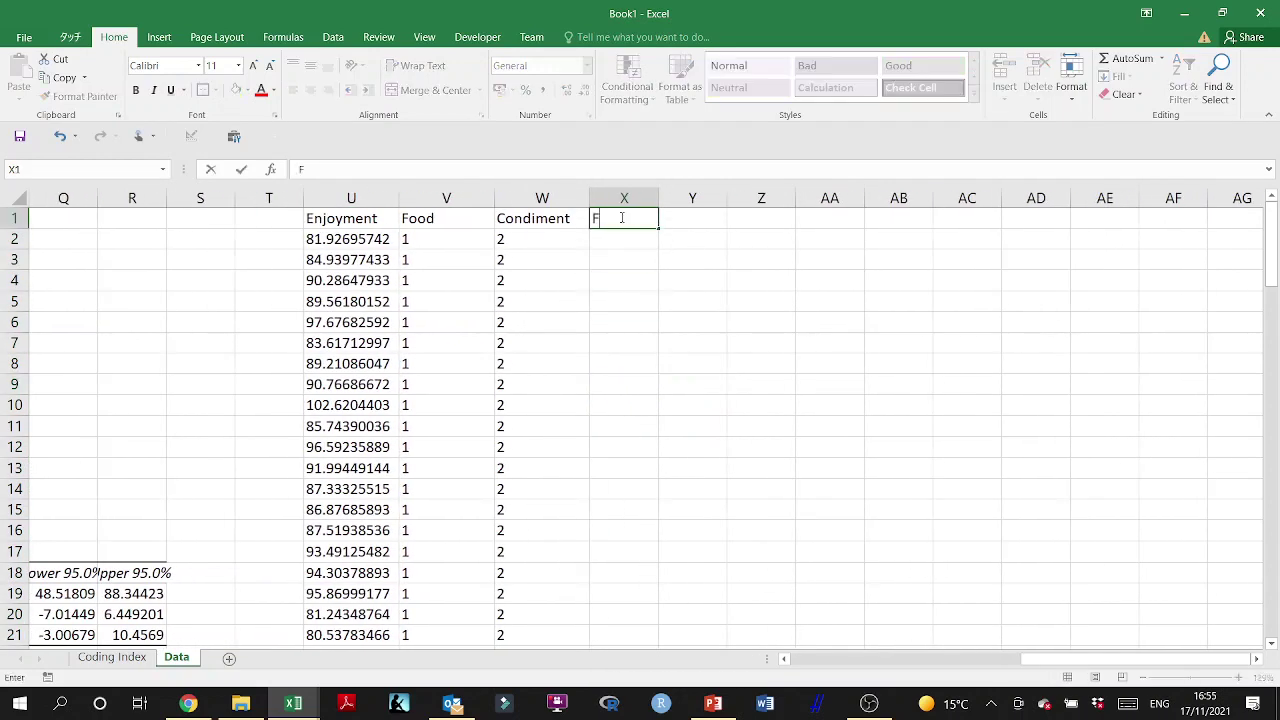
pyautogui.write('ood*Condiment')
pyautogui.press('Return')
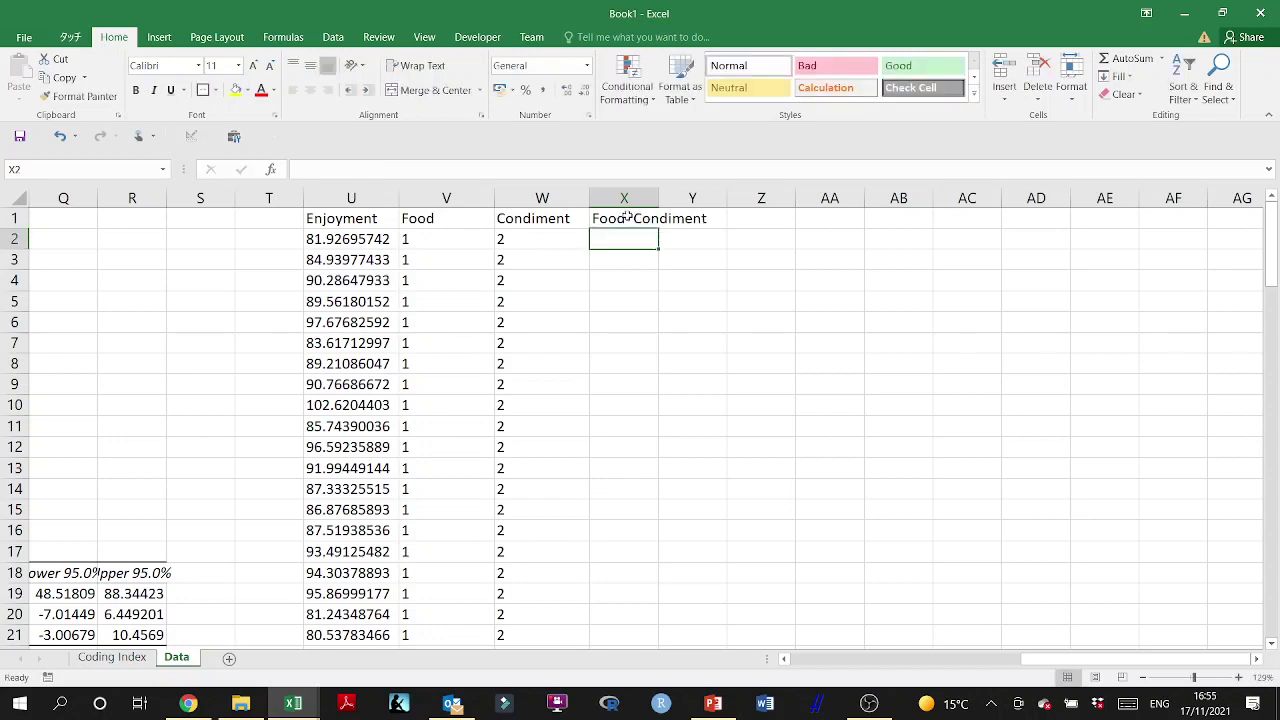
pyautogui.doubleClick(659, 202)
# Step: Calculate the interaction code in X2 with the formula =V2*W2 and fill it down through all data rows
pyautogui.write('=')
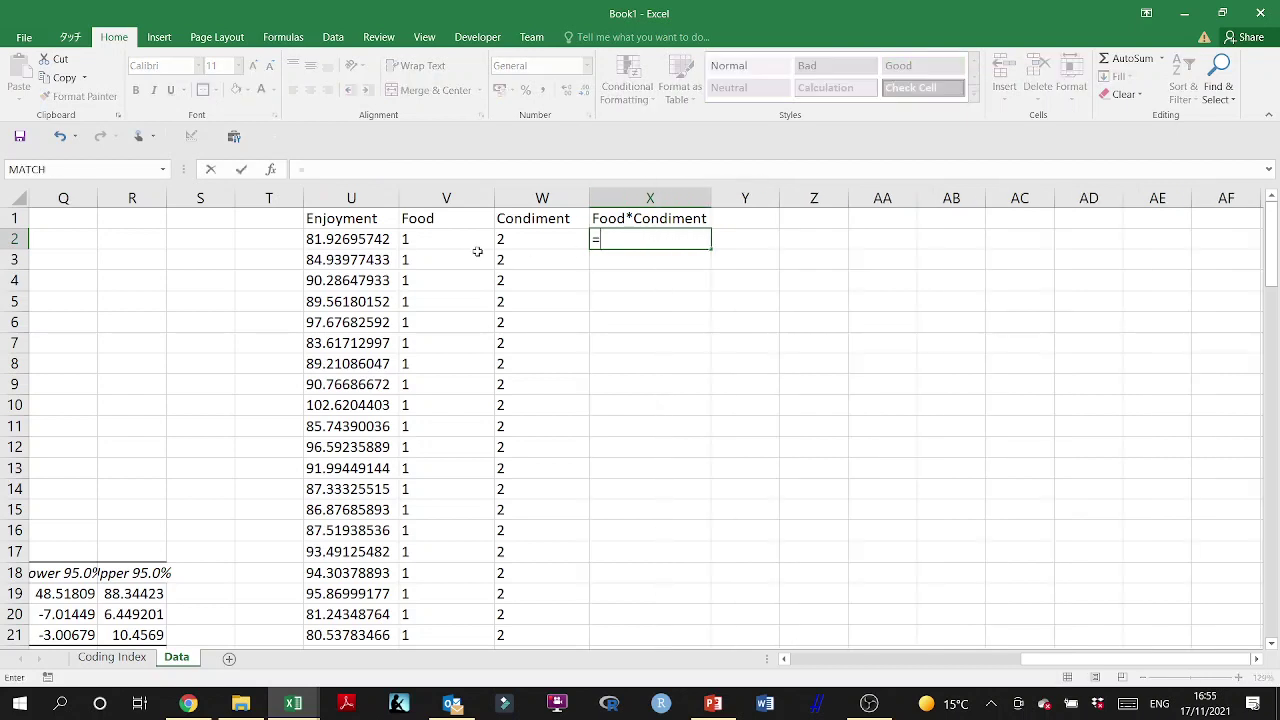
pyautogui.click(465, 244)
pyautogui.write('*/')
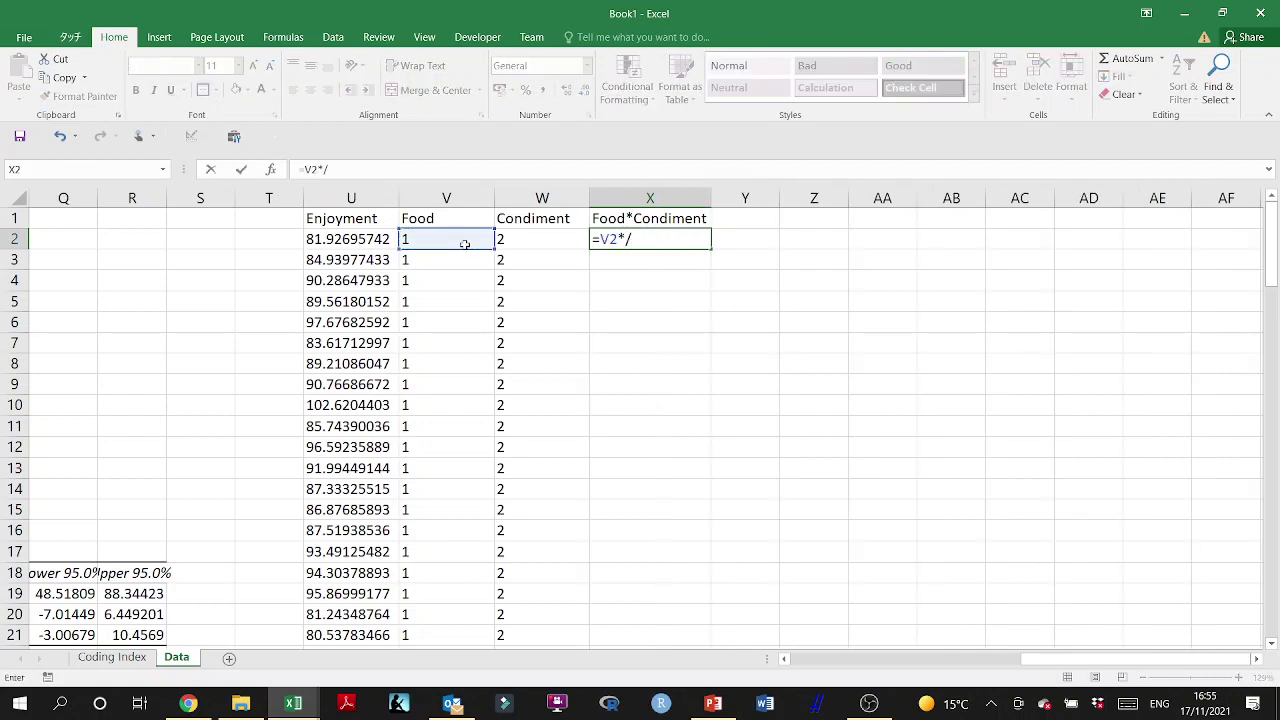
pyautogui.press('BackSpace')
pyautogui.click(503, 240)
pyautogui.press('Return')
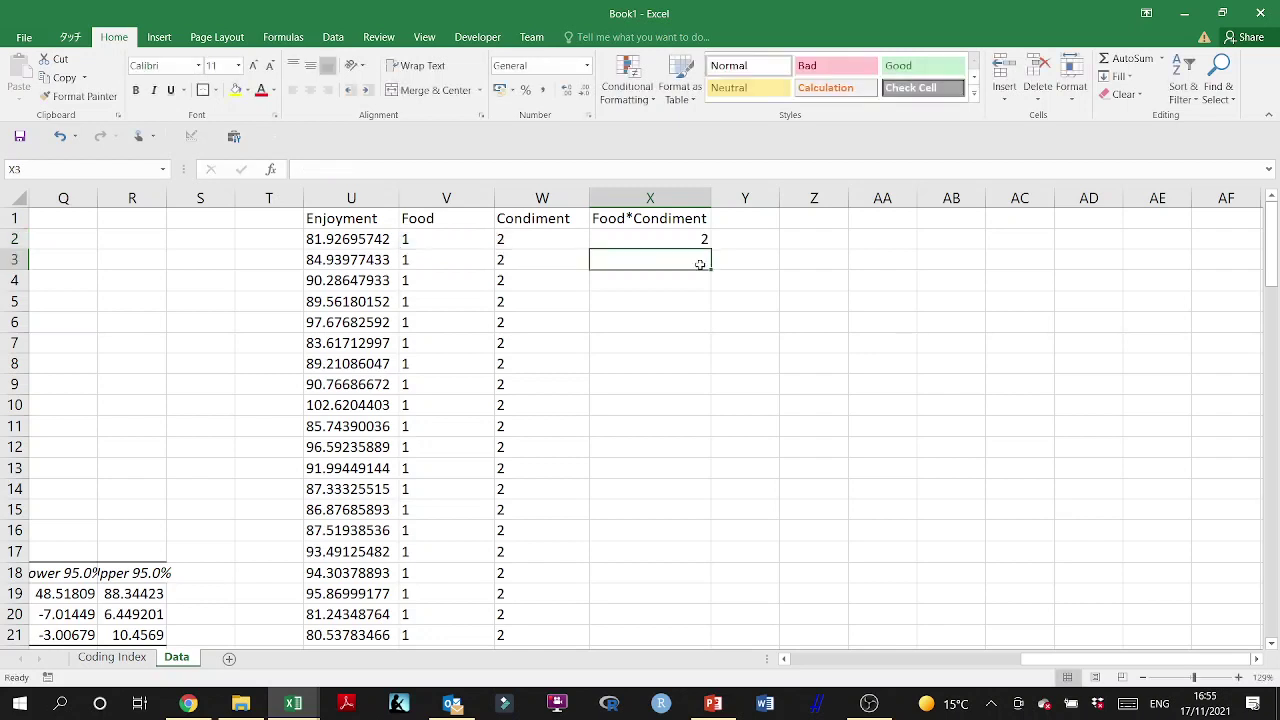
pyautogui.click(705, 240)
pyautogui.doubleClick(710, 249)
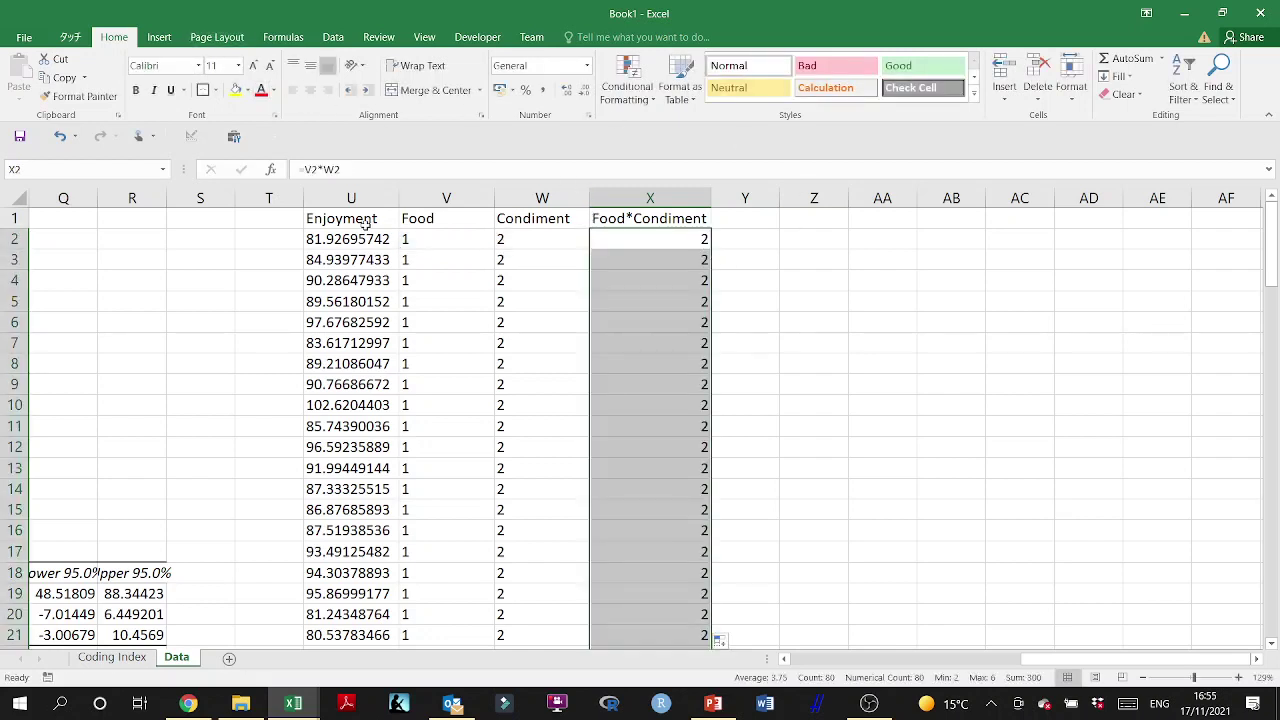
# Step: Make the headers in U1:X1 bold
pyautogui.moveTo(352, 222); pyautogui.dragTo(671, 222)
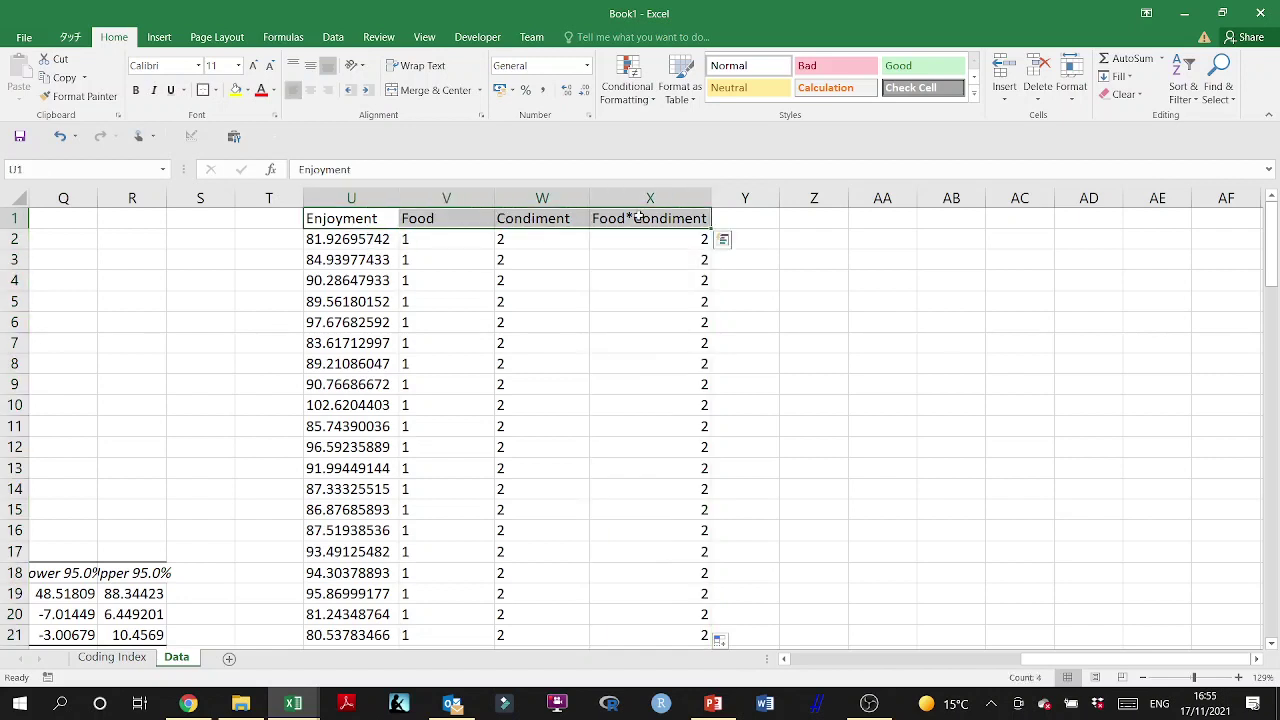
pyautogui.hotkey('ctrl', 'b')
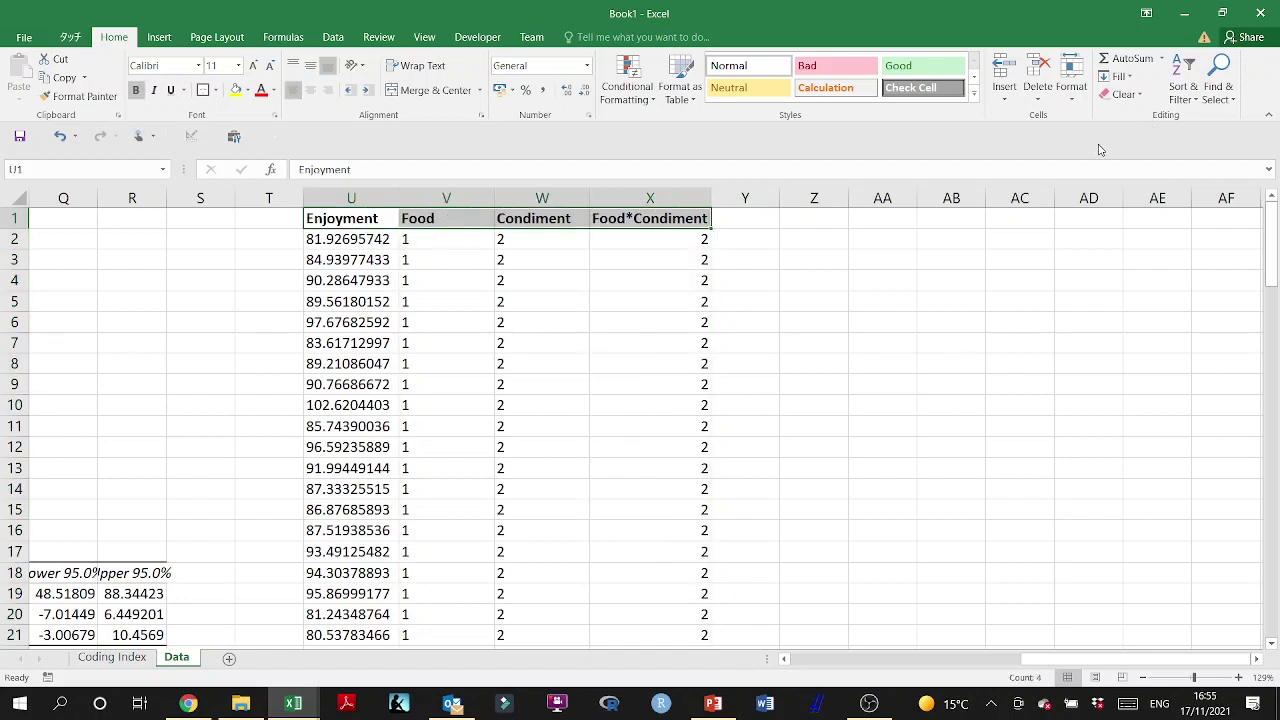
# Step: Start a Regression from the data analysis tools and set its Input Y Range to $U$1:$U$81
pyautogui.click(318, 38)
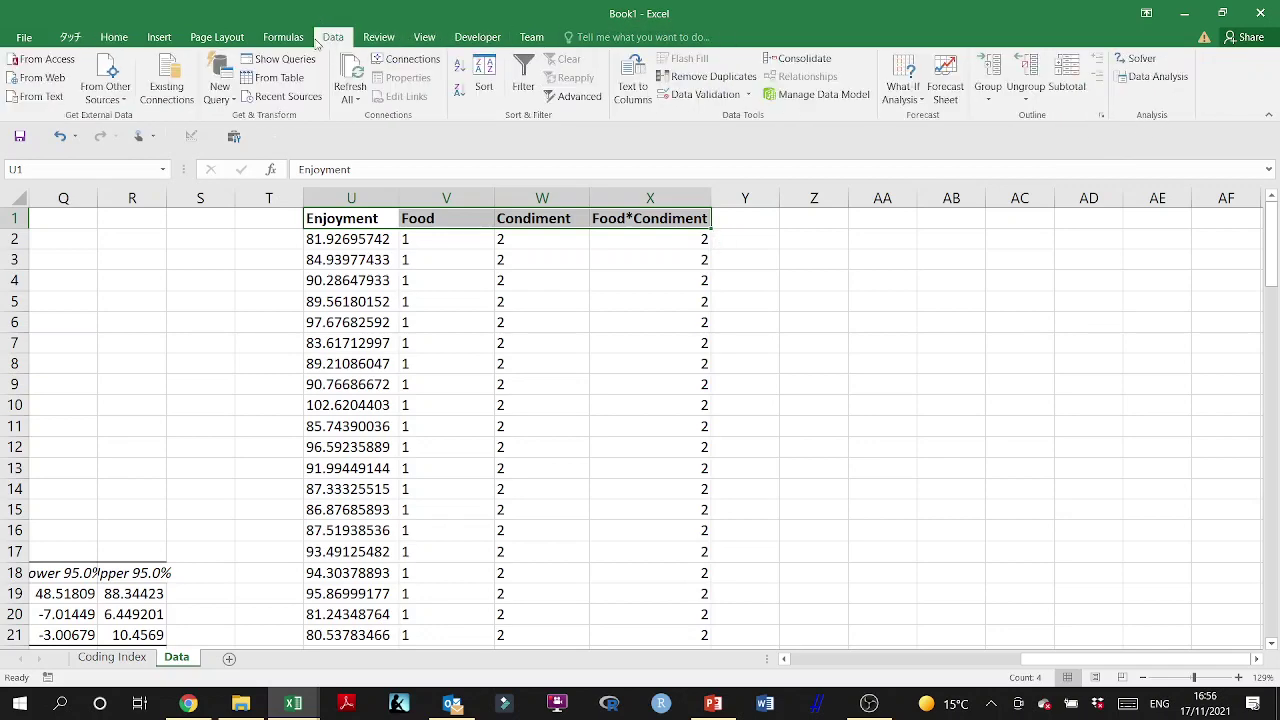
pyautogui.click(1152, 77)
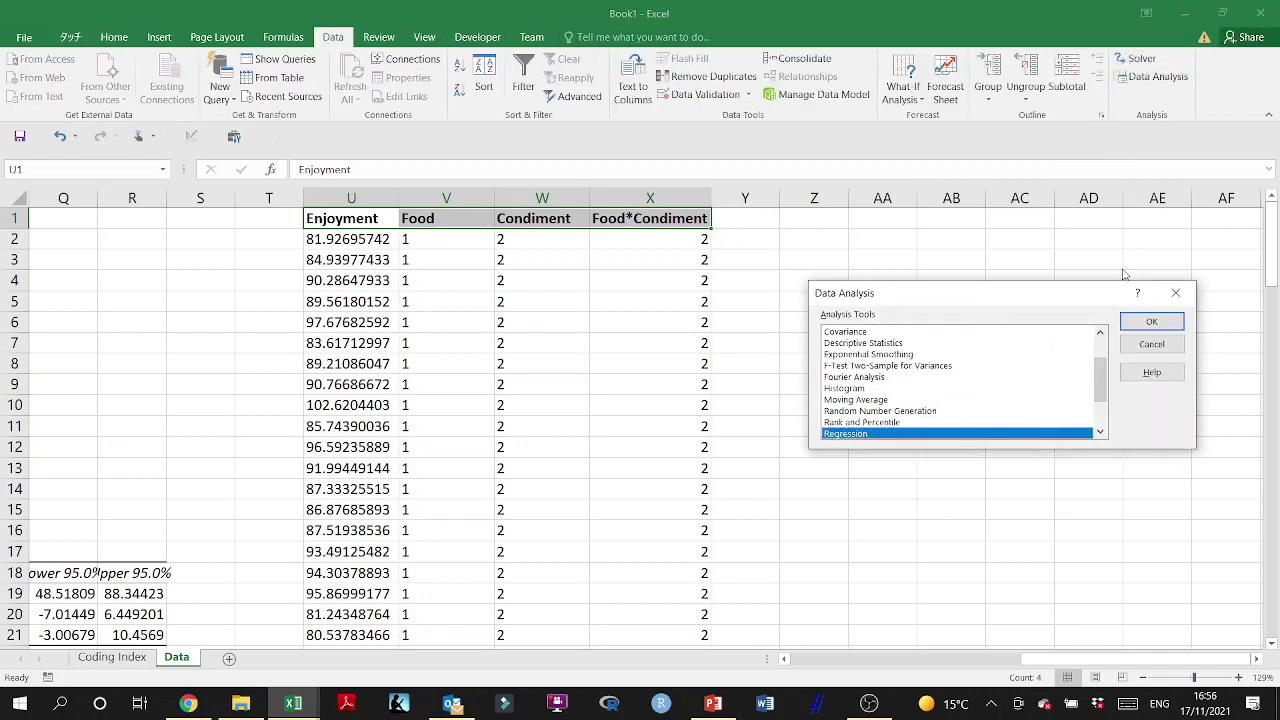
pyautogui.click(1152, 322)
pyautogui.click(1082, 258)
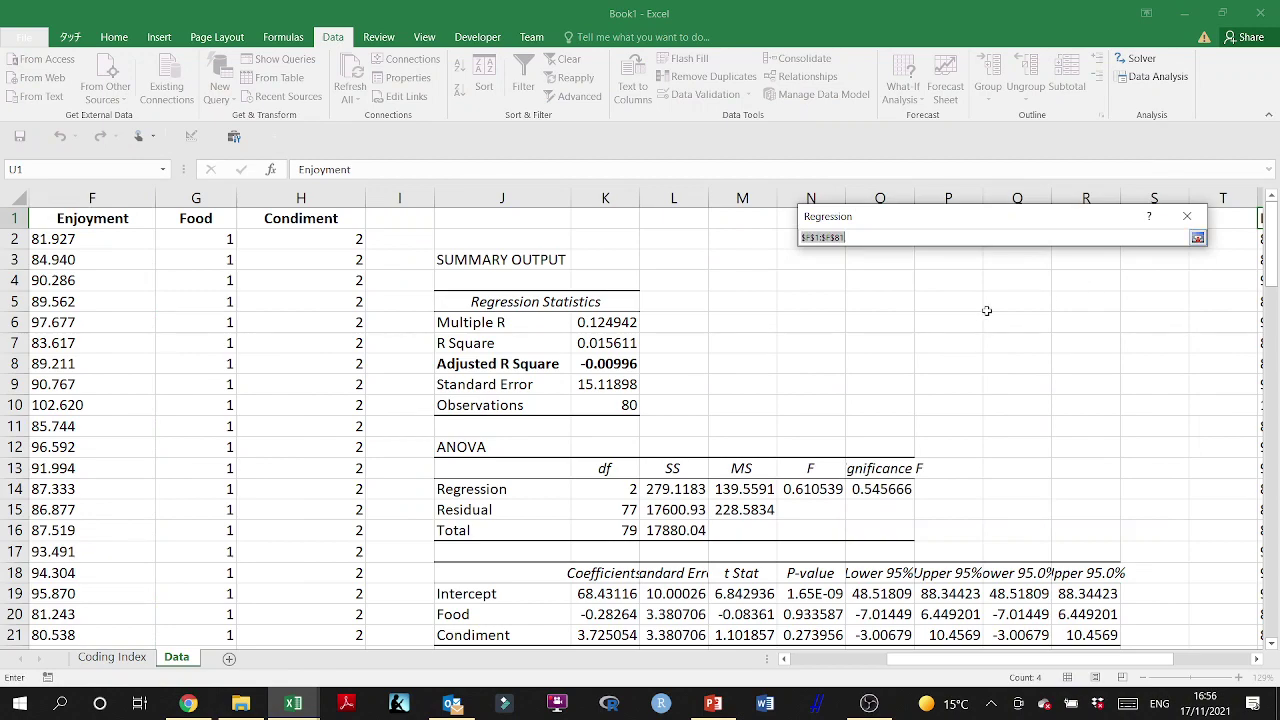
pyautogui.hscroll(5, 952, 308)
pyautogui.hscroll(8, 952, 308)
pyautogui.hscroll(-1, 303, 243)
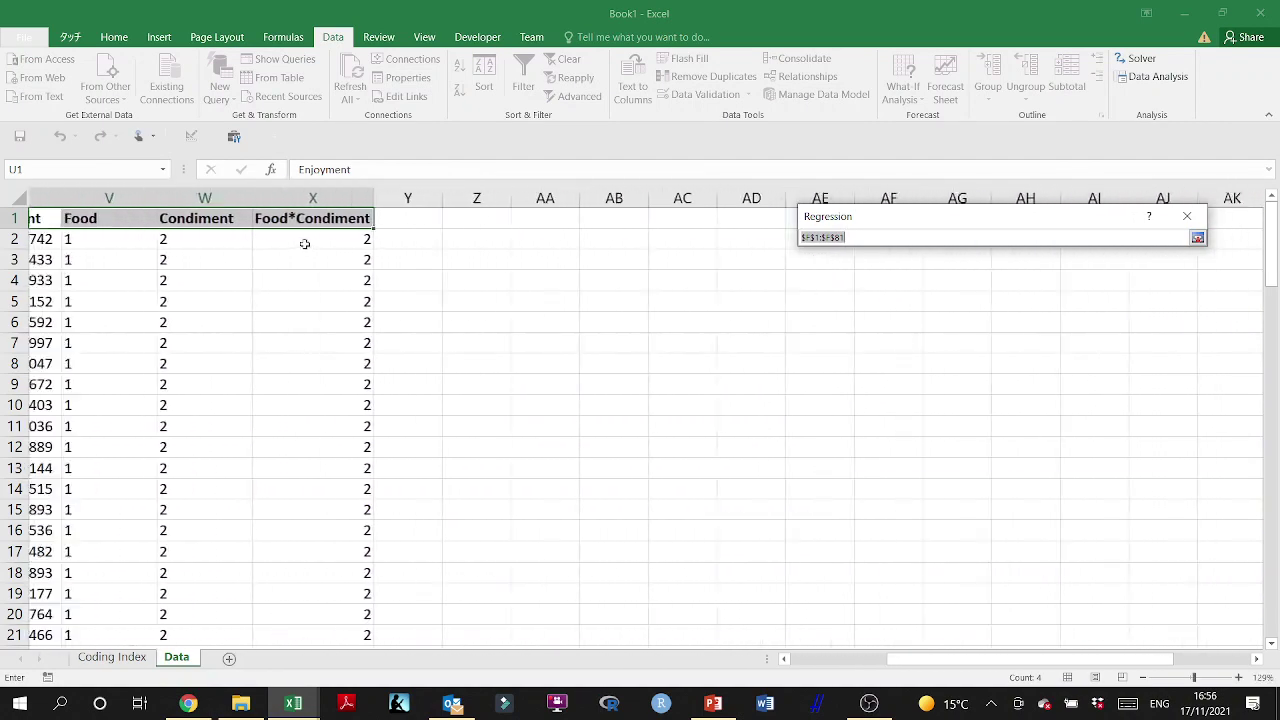
pyautogui.click(78, 218)
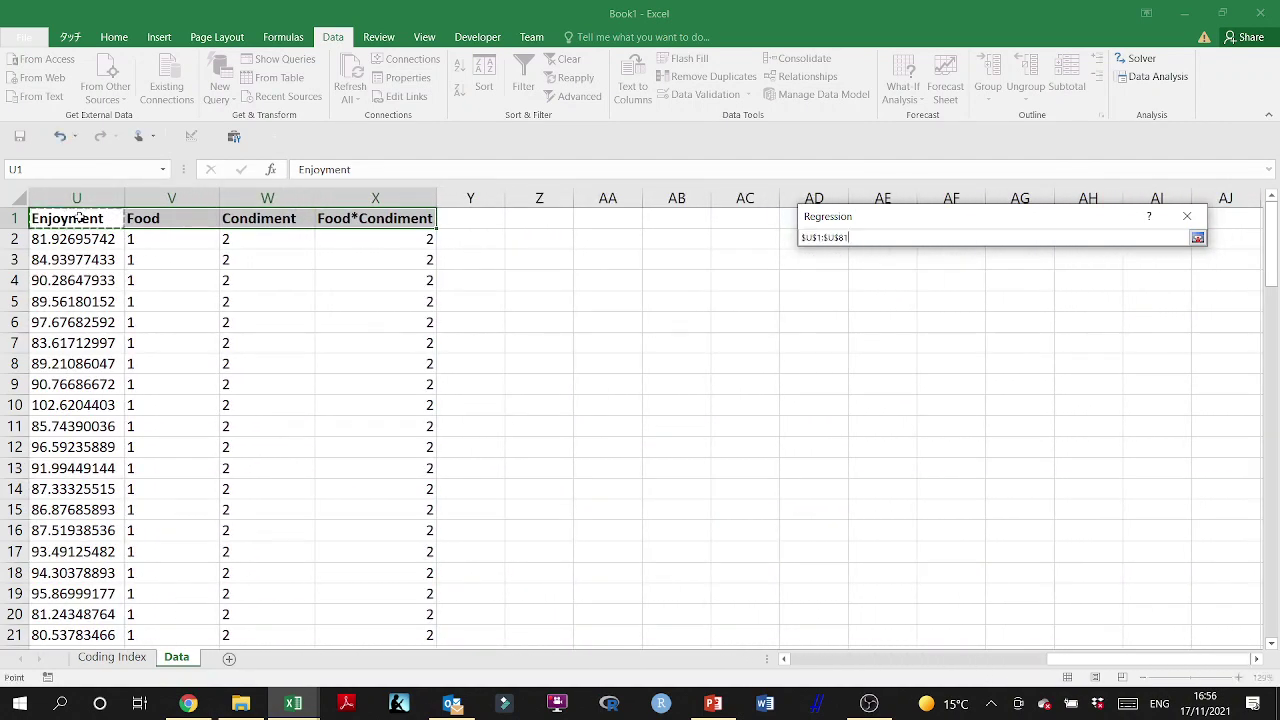
pyautogui.press('Return')
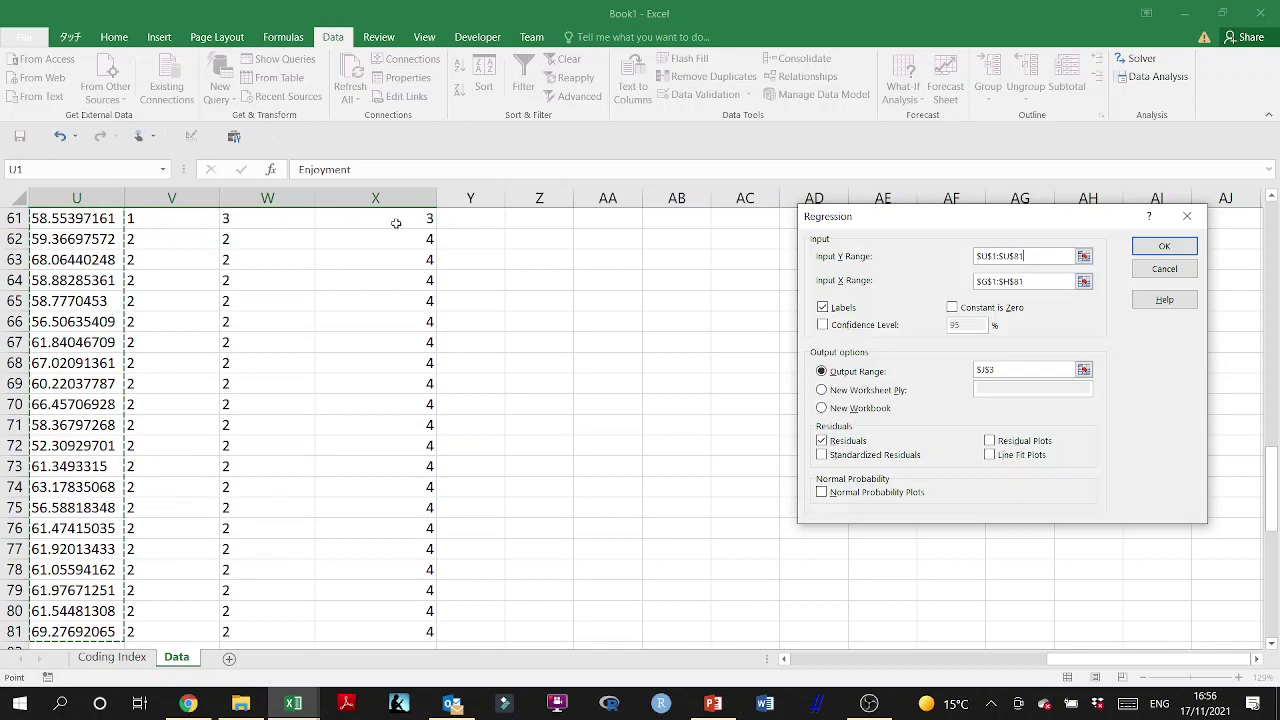
# Step: Set the regression's Input X Range to $V$1:$X$81, covering Food, Condiment and Food*Condiment
pyautogui.click(1084, 281)
pyautogui.hscroll(5, 577, 364)
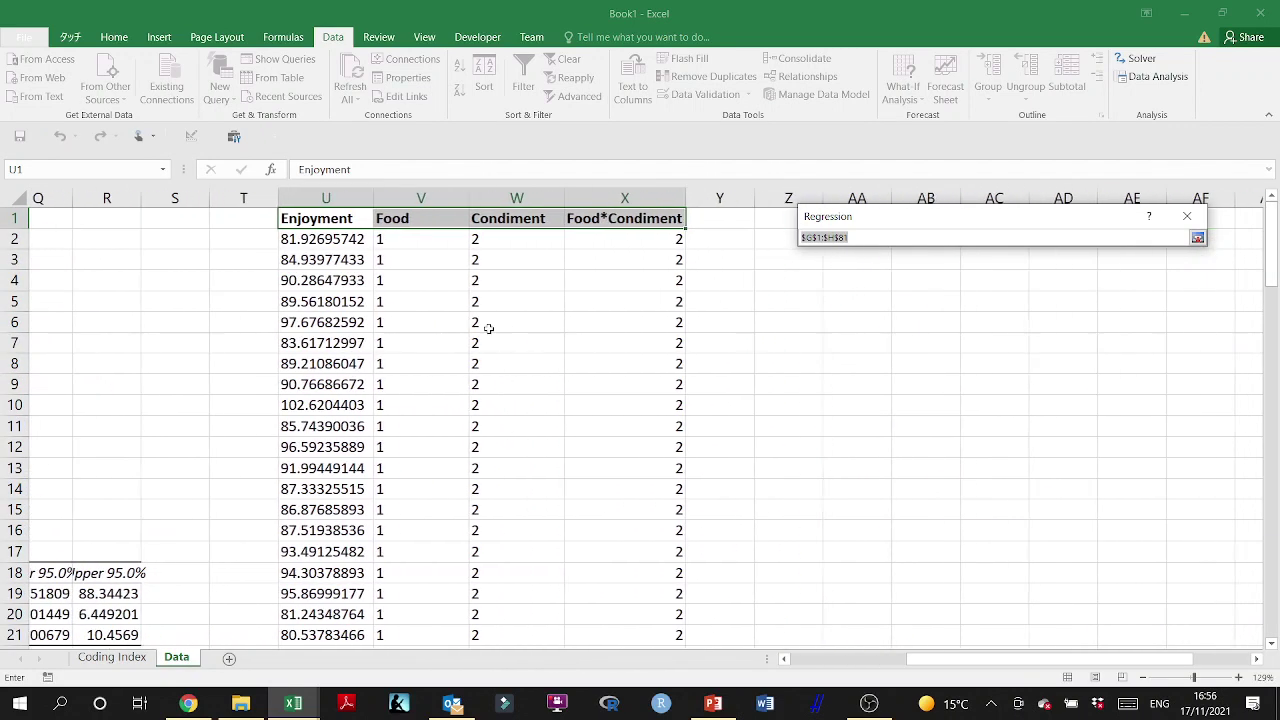
pyautogui.click(161, 220)
pyautogui.moveTo(161, 220); pyautogui.dragTo(354, 220)
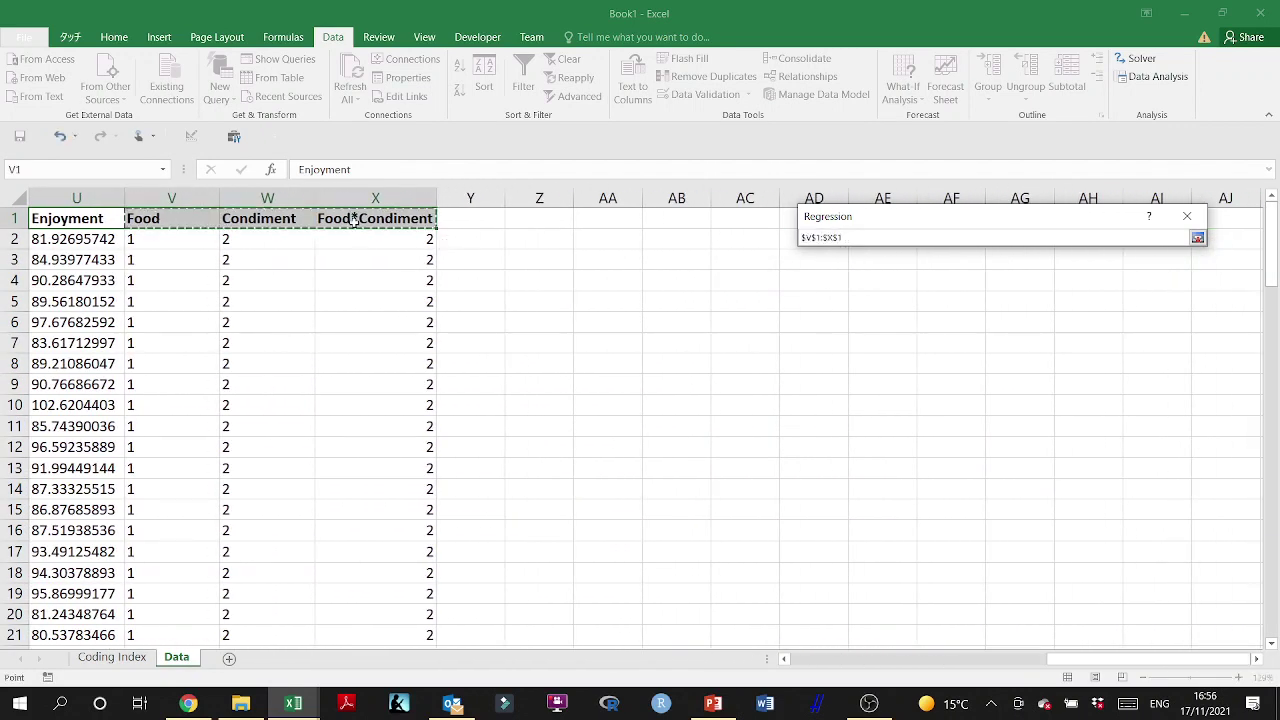
pyautogui.hotkey('ctrl', 'shift', 'Down')
pyautogui.press('Return')
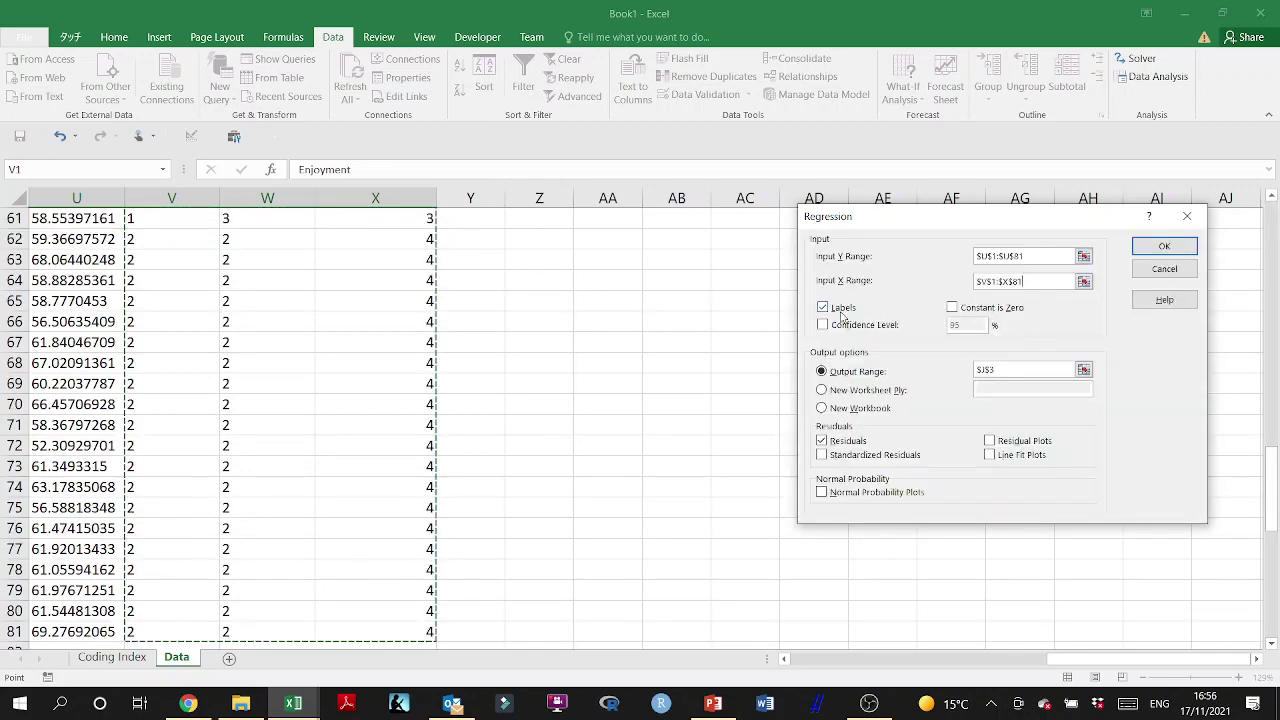
# Step: Set the regression's Output Range to $AA$2 and run the analysis
pyautogui.click(1084, 369)
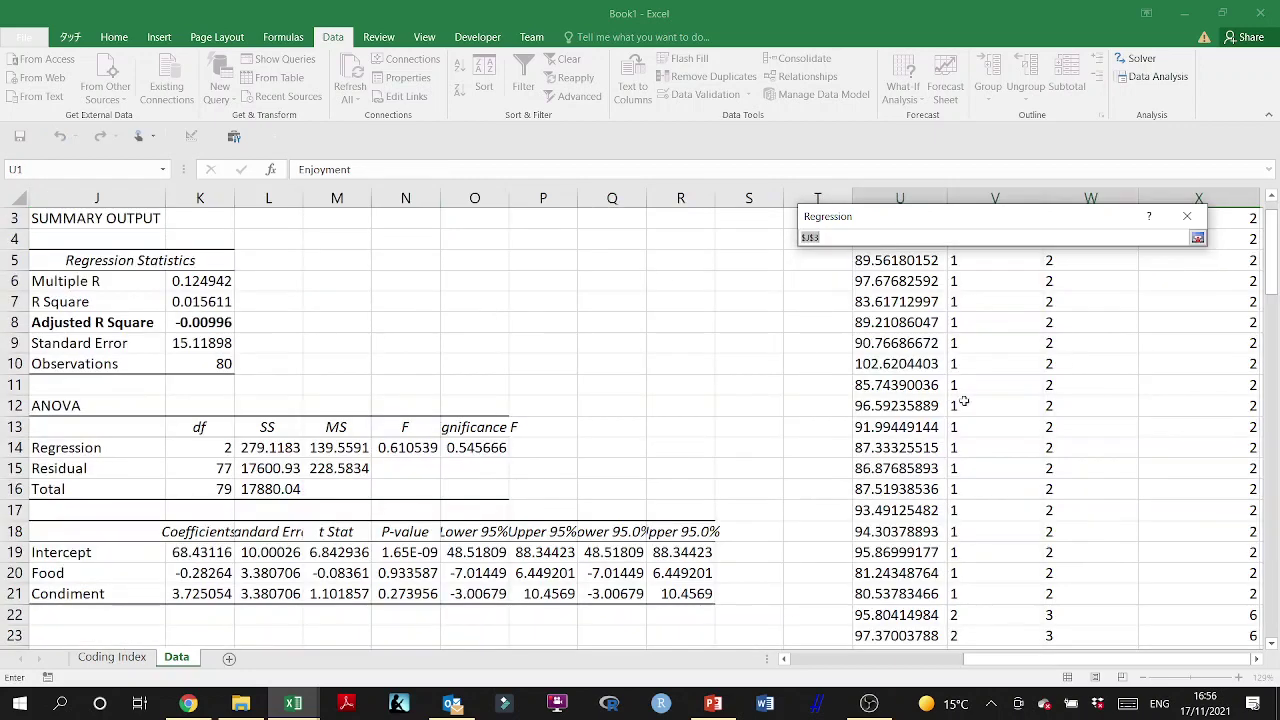
pyautogui.scroll(1, 814, 430)
pyautogui.hscroll(1, 812, 430)
pyautogui.hscroll(5, 760, 420)
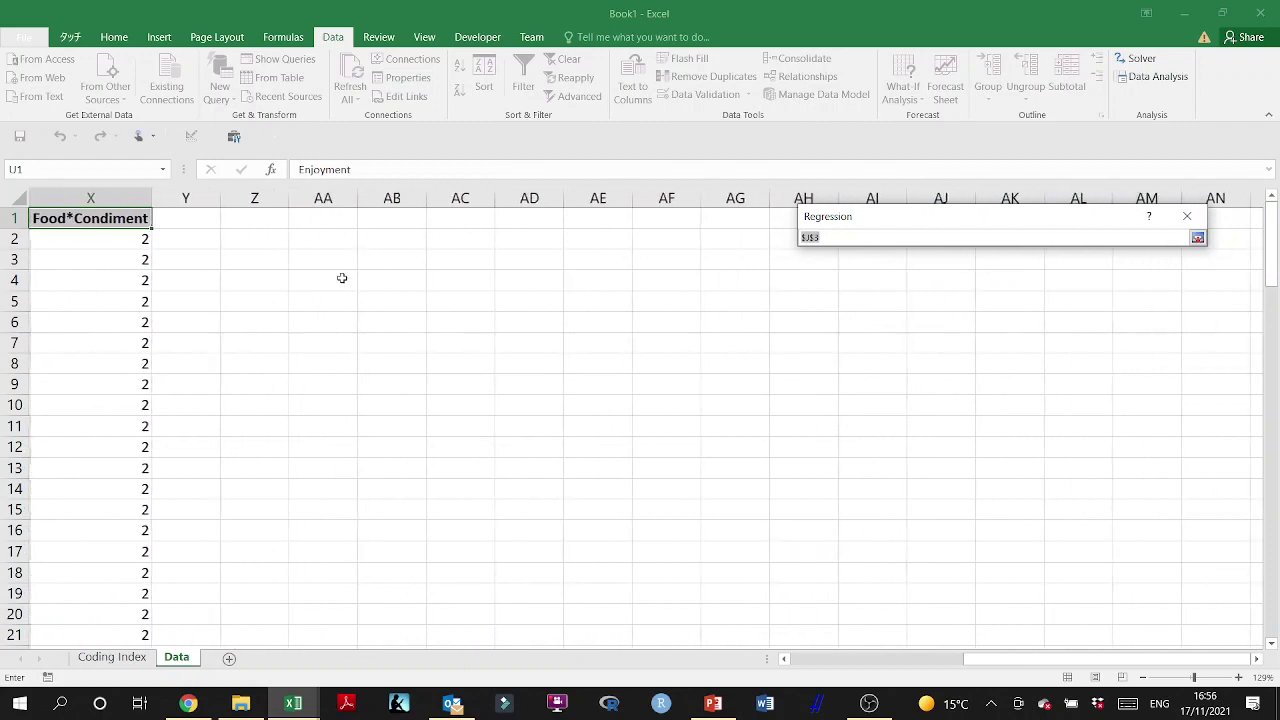
pyautogui.click(306, 236)
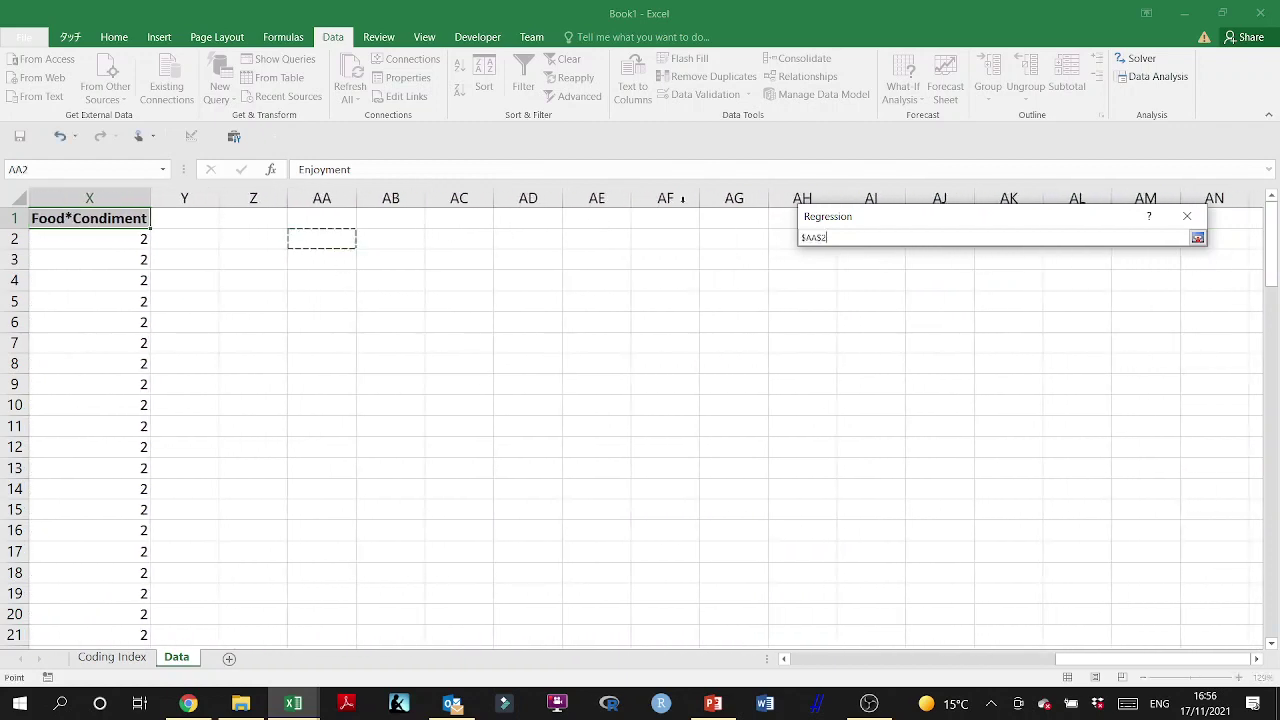
pyautogui.click(1197, 238)
pyautogui.click(1163, 247)
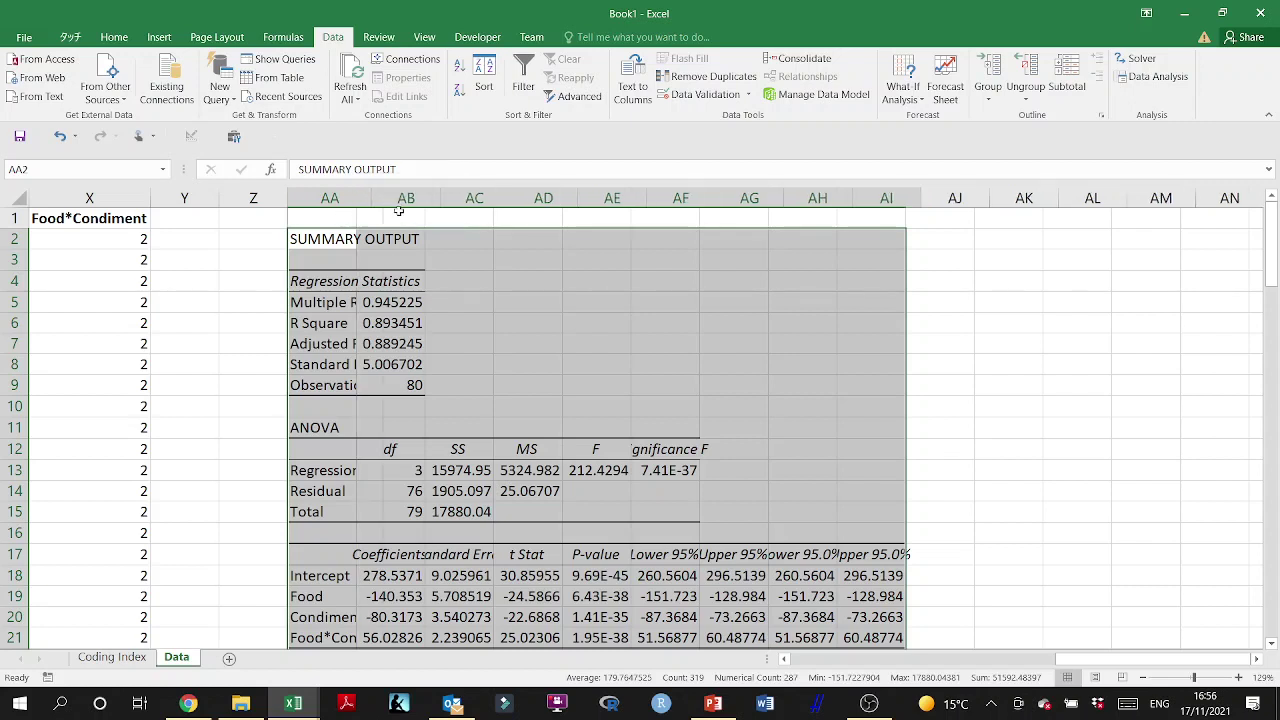
# Step: Widen column AA to fit its labels and bold the Adjusted R Square label and value in AA7:AB7
pyautogui.doubleClick(352, 198)
pyautogui.moveTo(387, 343); pyautogui.dragTo(437, 343)
pyautogui.hotkey('ctrl', 'b')
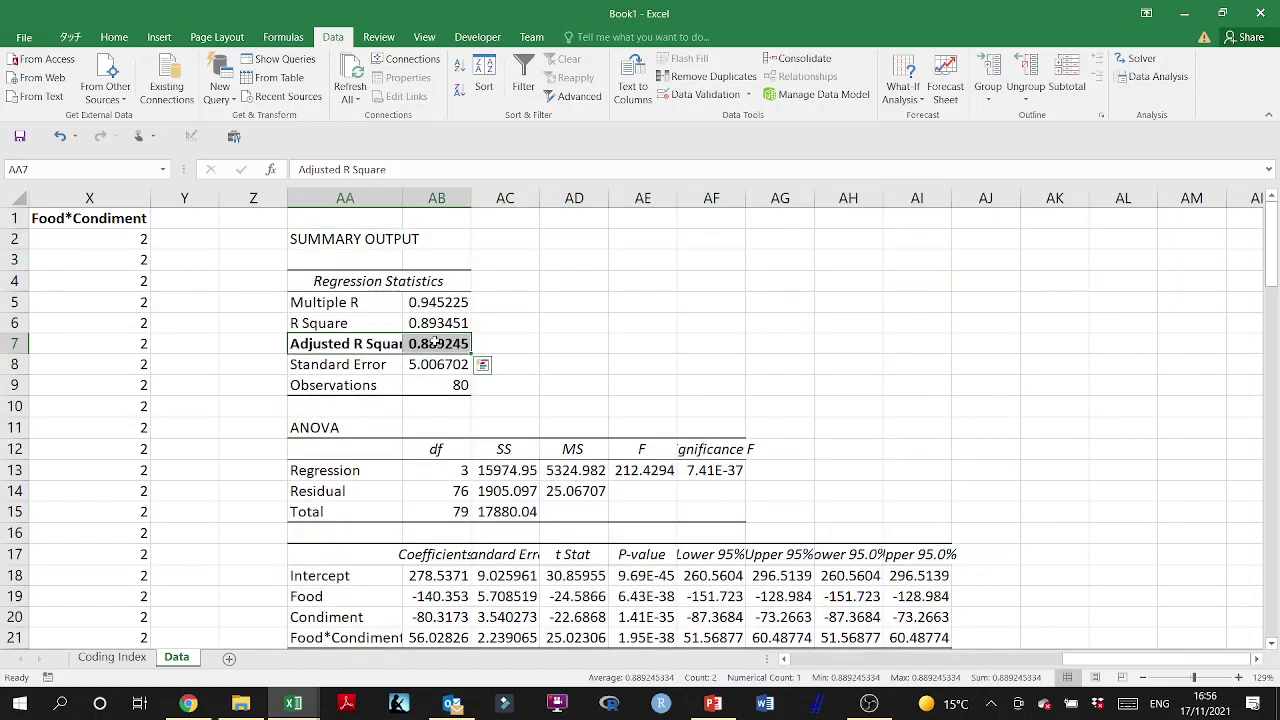
pyautogui.click(590, 343)
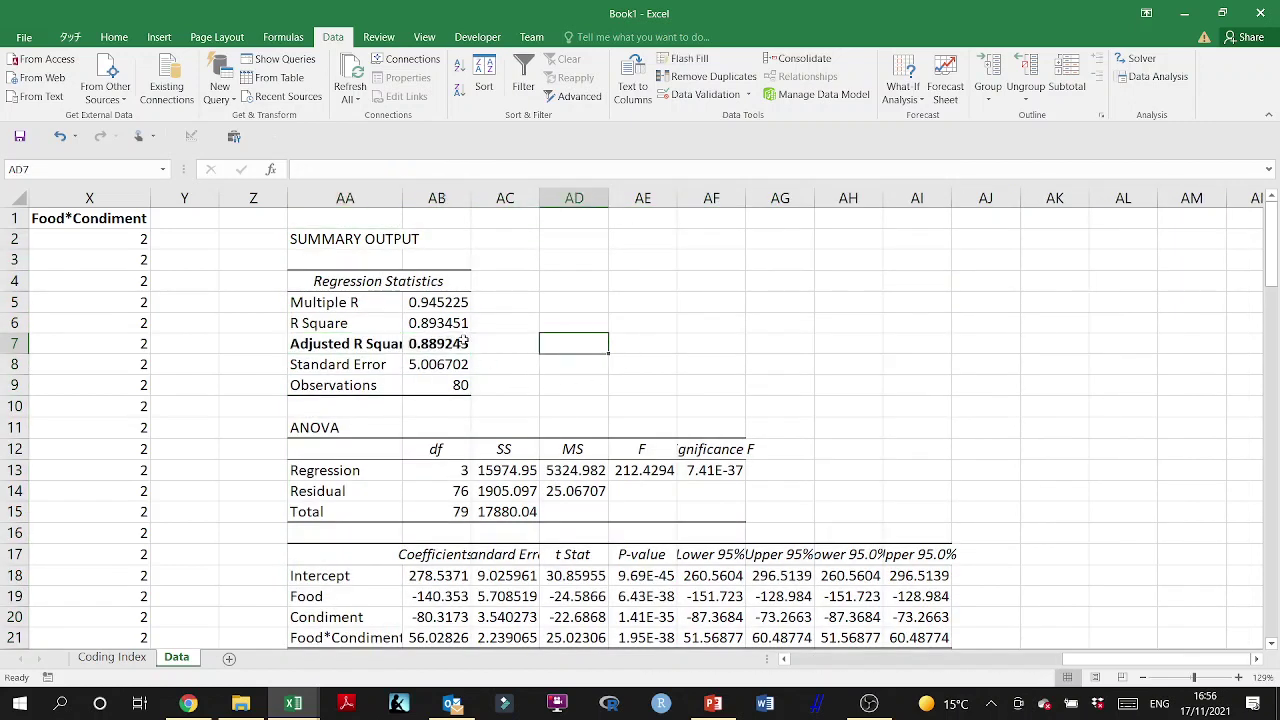
# Step: Bold the Food, Condiment and Food*Condiment labels and coefficients in AA19:AB21 and their P-values in AE19:AE21
pyautogui.scroll(-2, 463, 342)
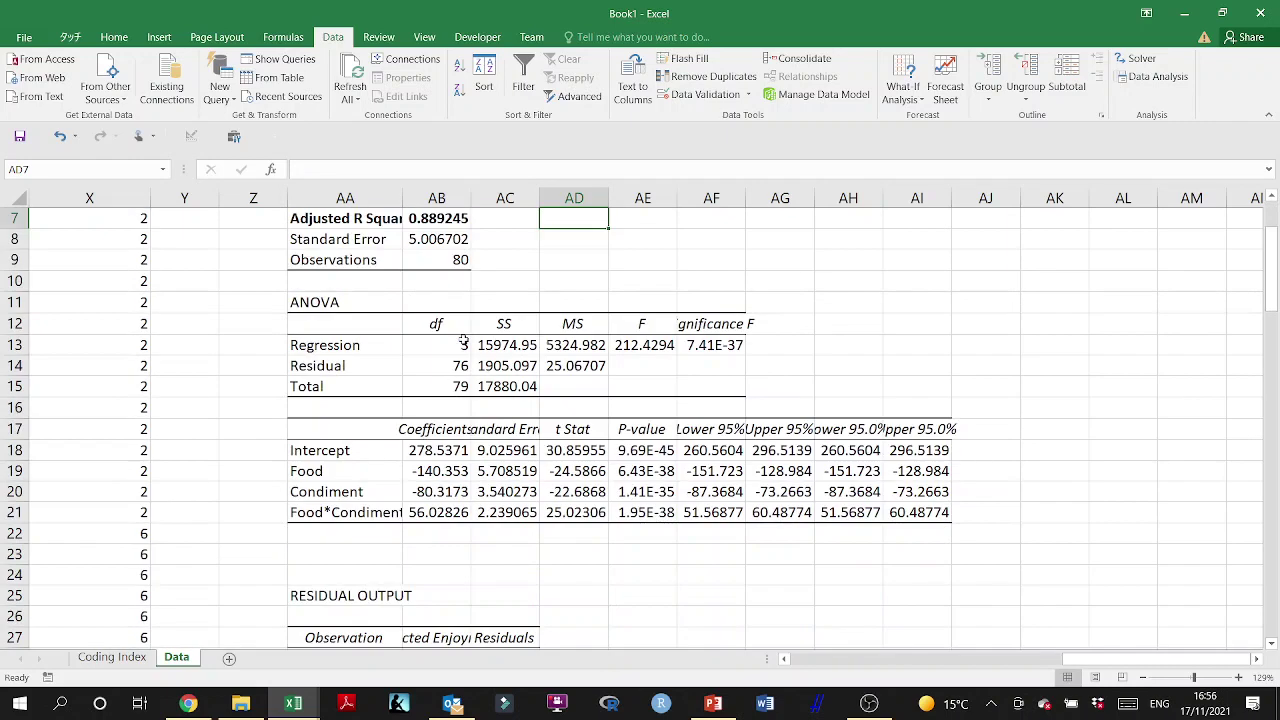
pyautogui.moveTo(398, 478); pyautogui.dragTo(440, 510)
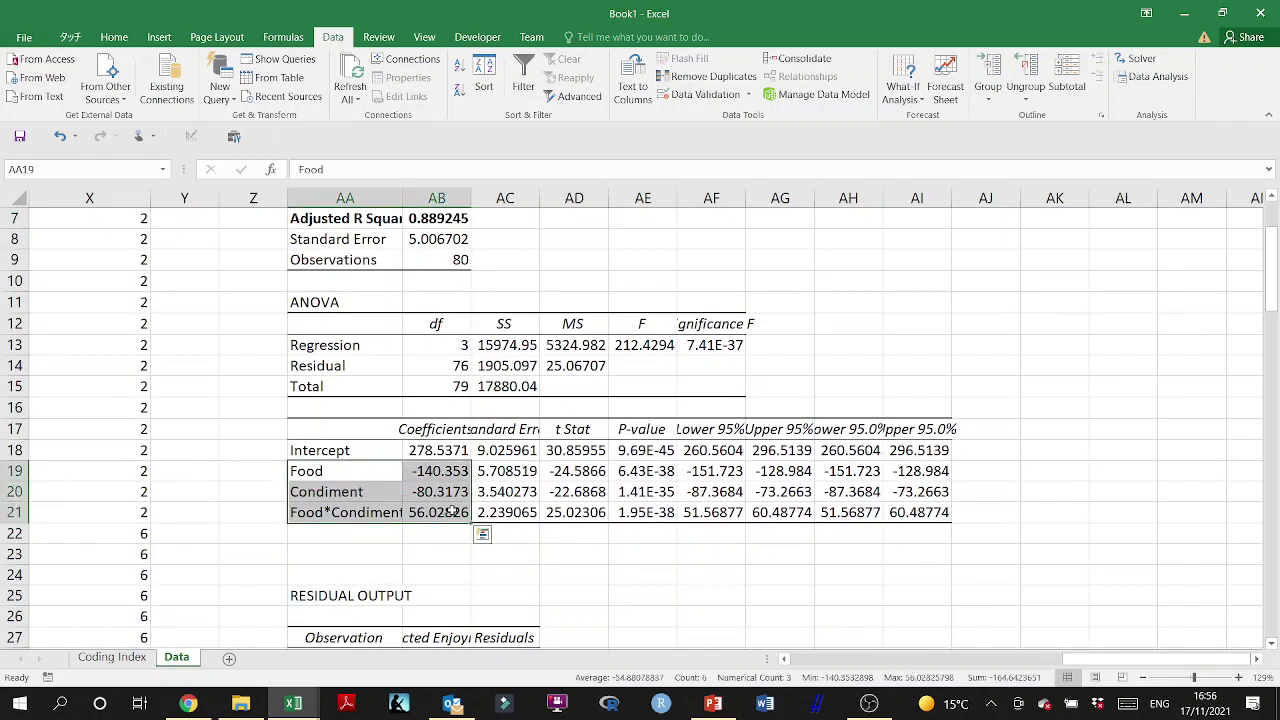
pyautogui.moveTo(658, 465); pyautogui.dragTo(655, 510)
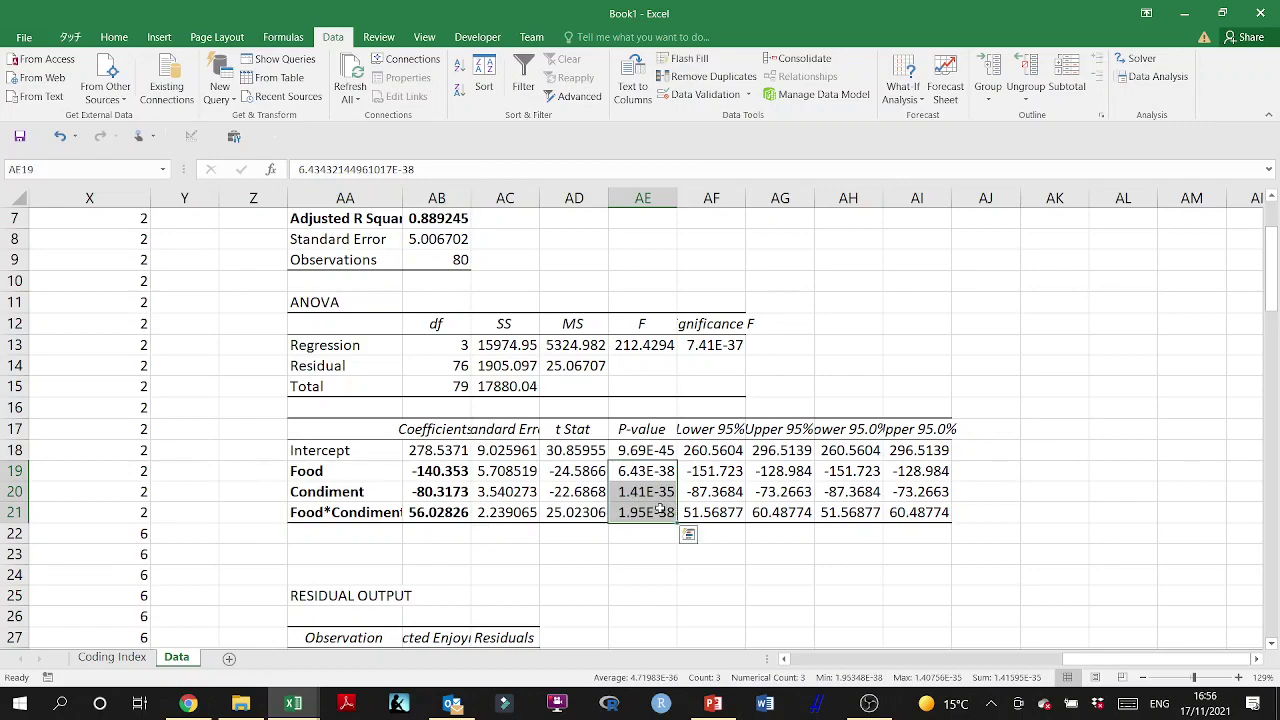
pyautogui.hotkey('ctrl', 'b')
pyautogui.click(606, 559)
pyautogui.scroll(2, 607, 562)
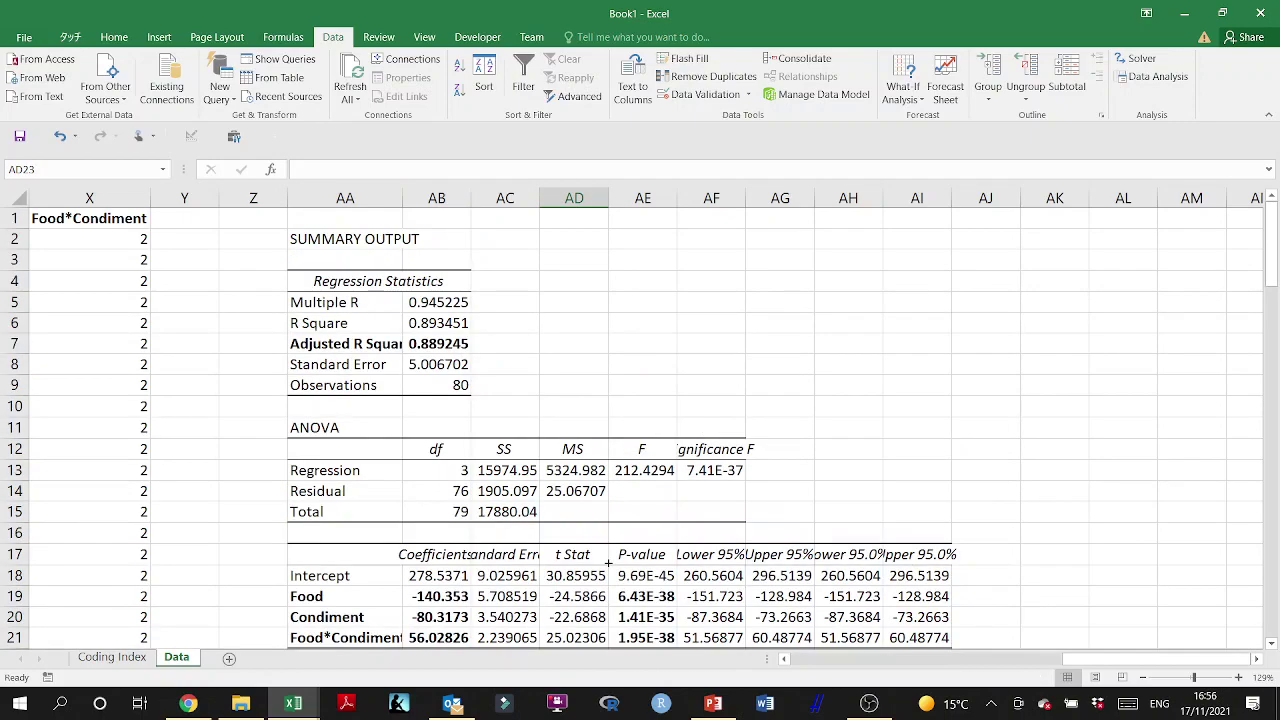
# Step: Calculate the skewness of the residuals in AF27 with the formula =SKEW(AC28:AC107)
pyautogui.scroll(-6, 525, 400)
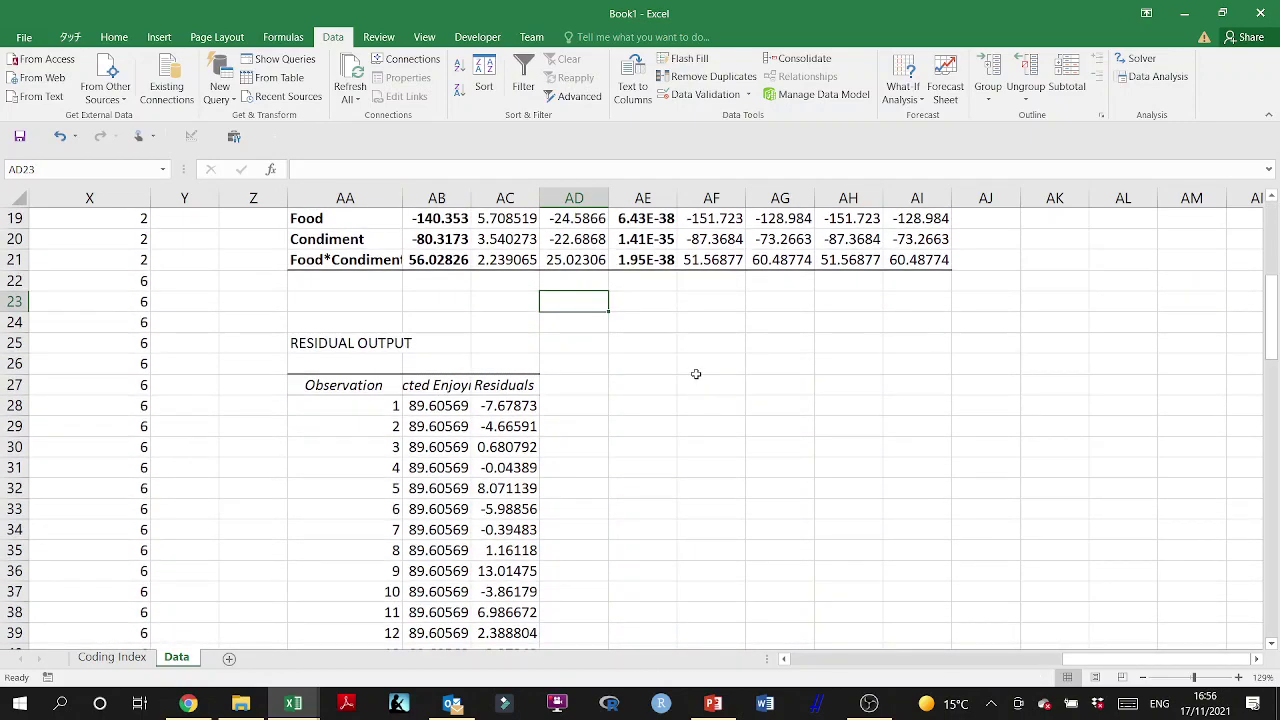
pyautogui.click(697, 368)
pyautogui.click(716, 382)
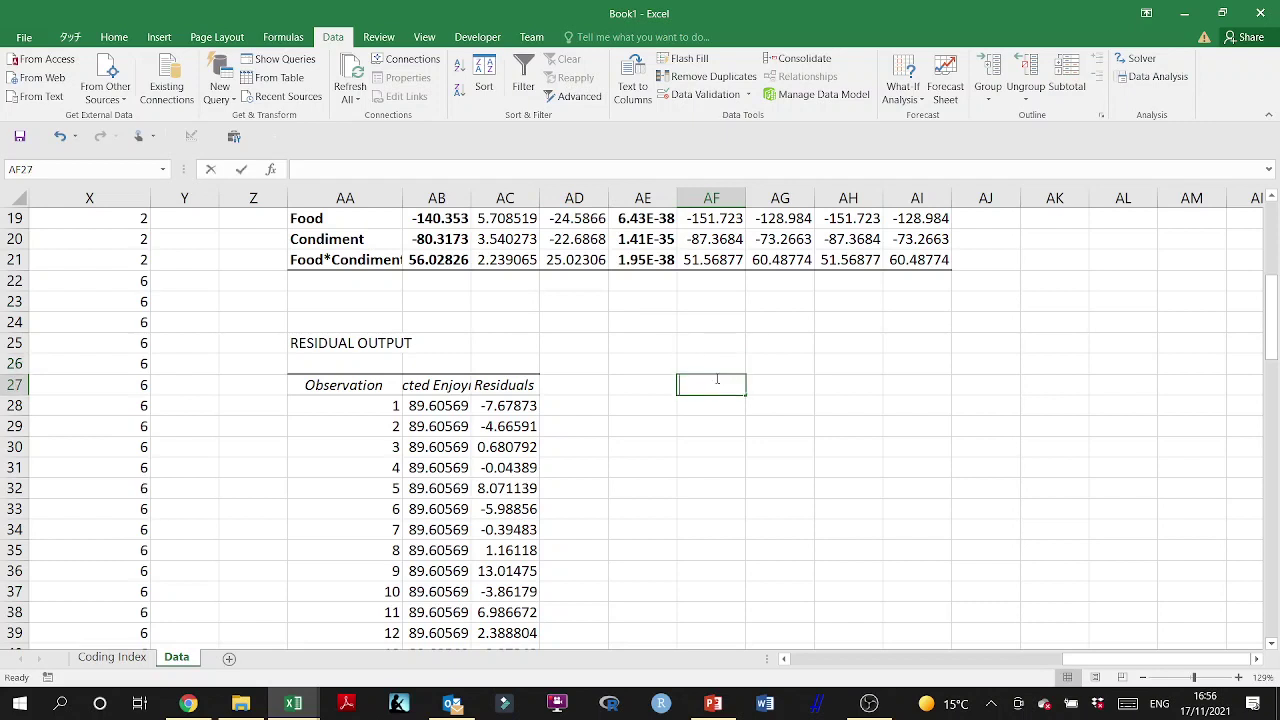
pyautogui.write('=ske')
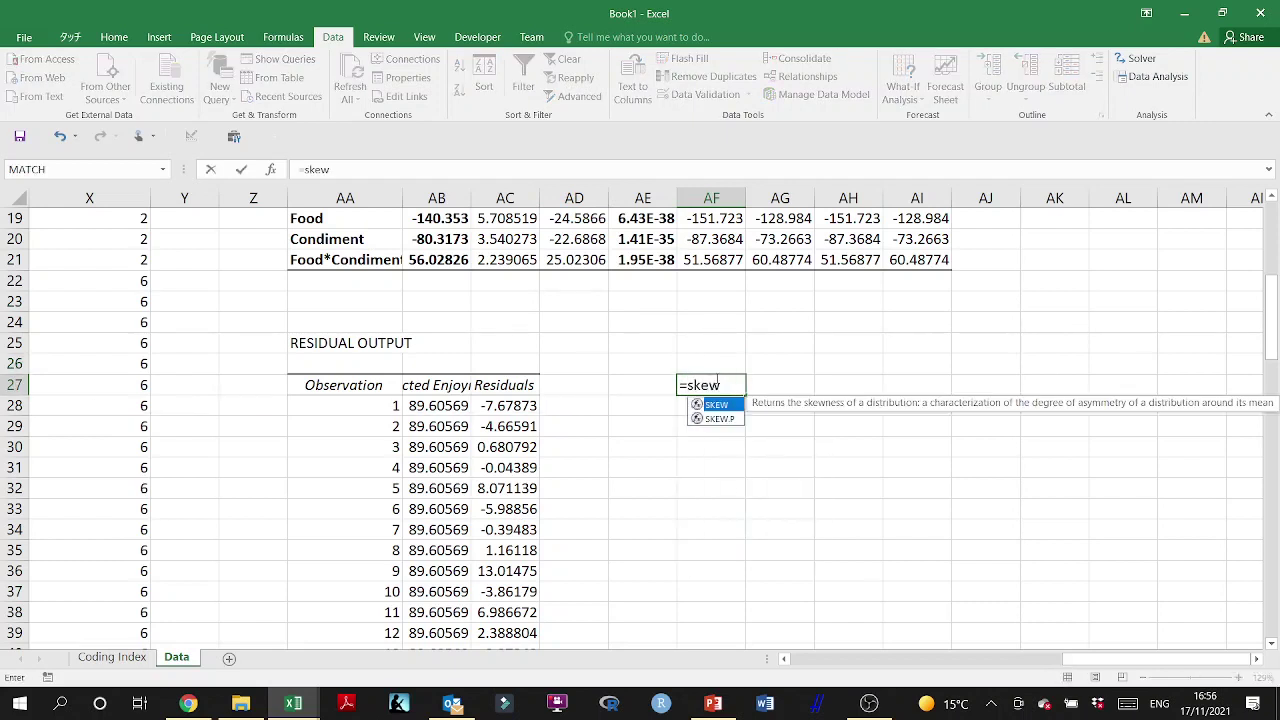
pyautogui.write('w')
pyautogui.doubleClick(730, 406)
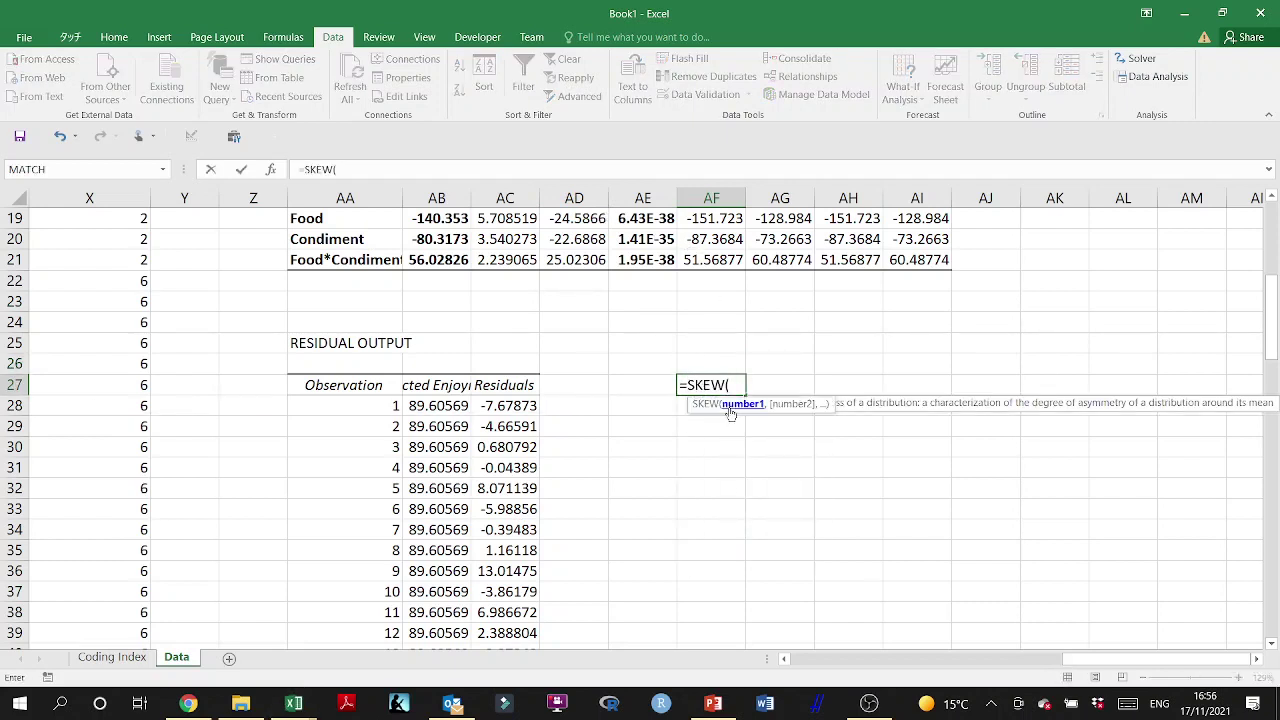
pyautogui.click(532, 407)
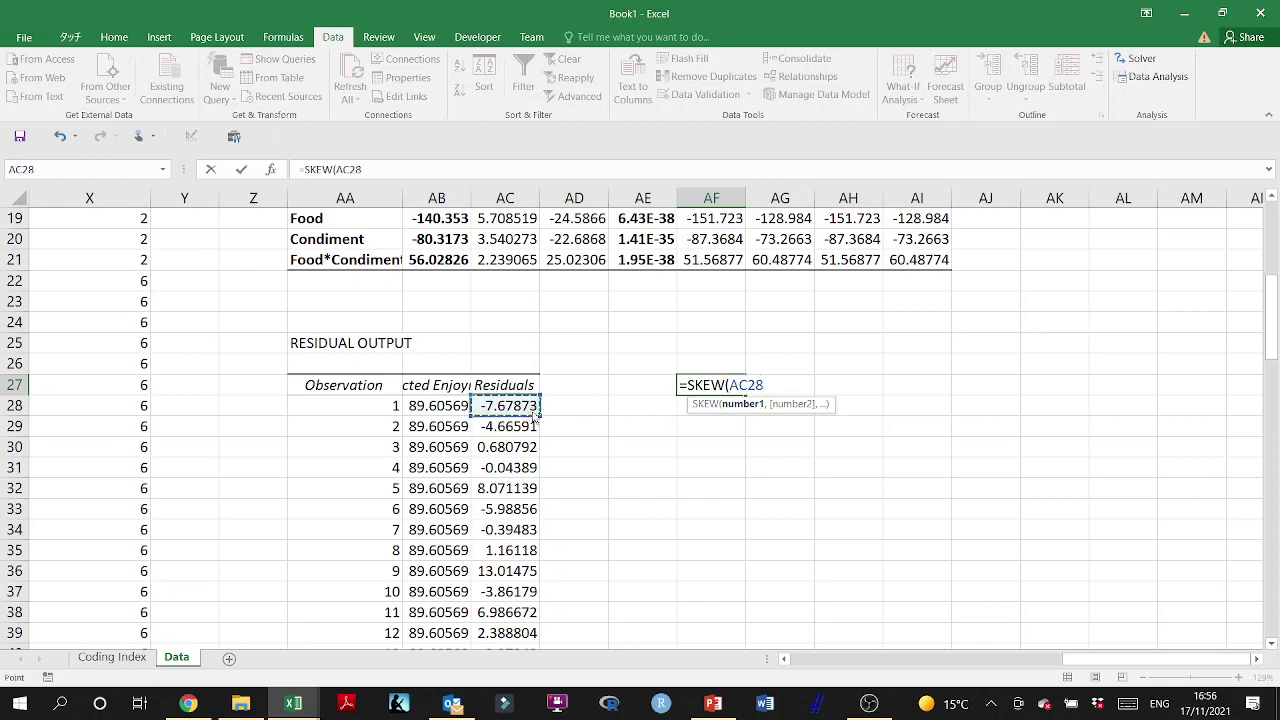
pyautogui.hotkey('ctrl', 'shift', 'Down')
pyautogui.press('Return')
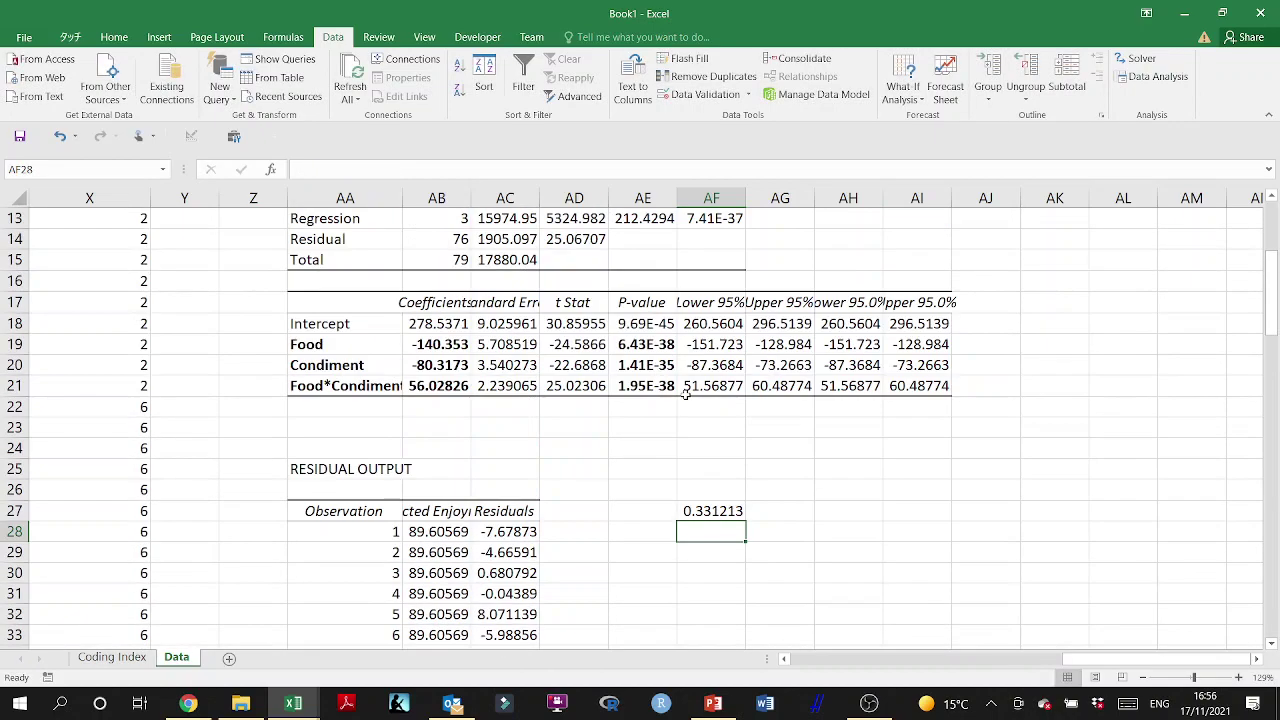
# Step: Copy the skewness formula down to AF28 and change it to =KURT(AC28:AC107) for the residuals' kurtosis
pyautogui.scroll(-2, 724, 443)
pyautogui.click(736, 385)
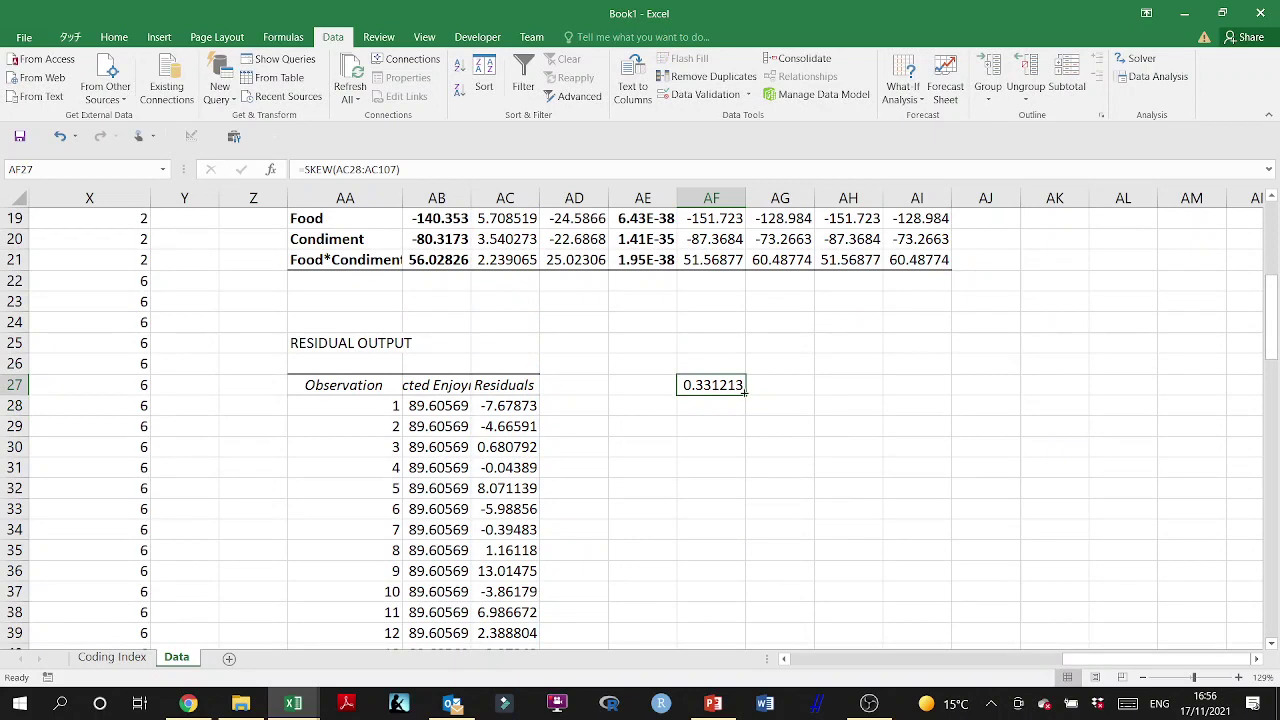
pyautogui.moveTo(744, 392); pyautogui.dragTo(744, 410)
pyautogui.doubleClick(744, 410)
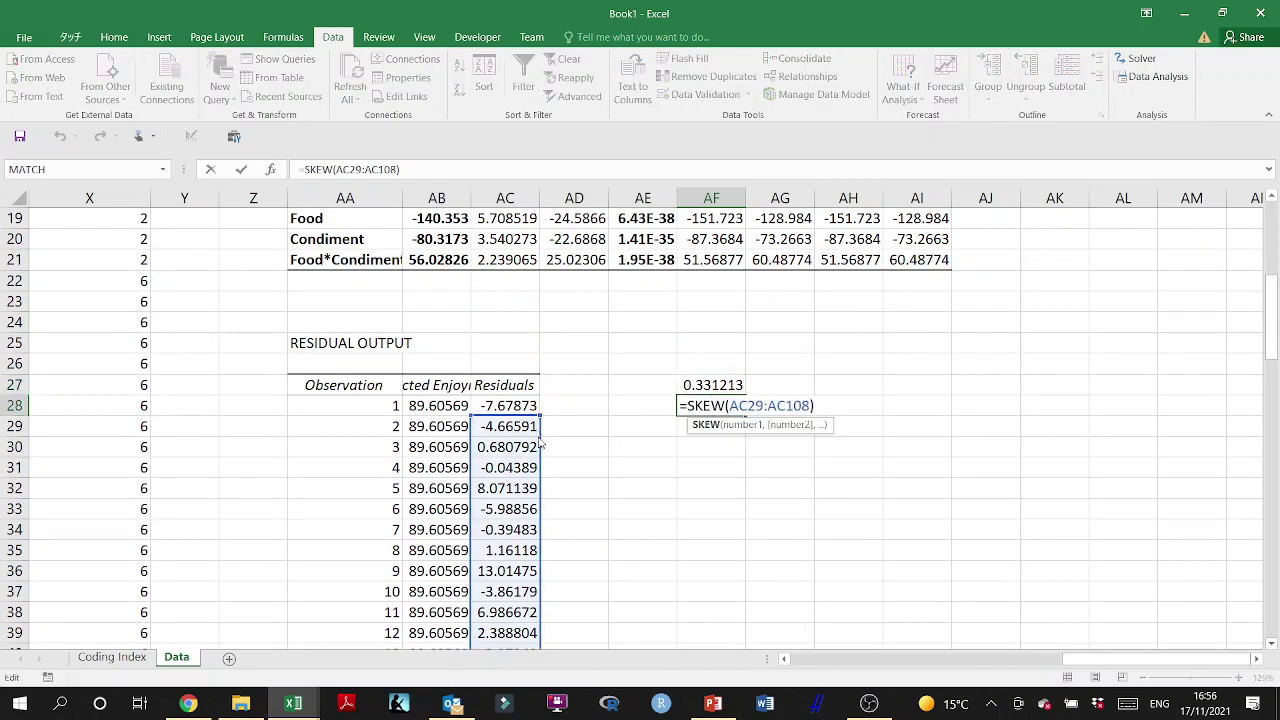
pyautogui.moveTo(540, 443); pyautogui.dragTo(540, 422)
pyautogui.doubleClick(705, 406)
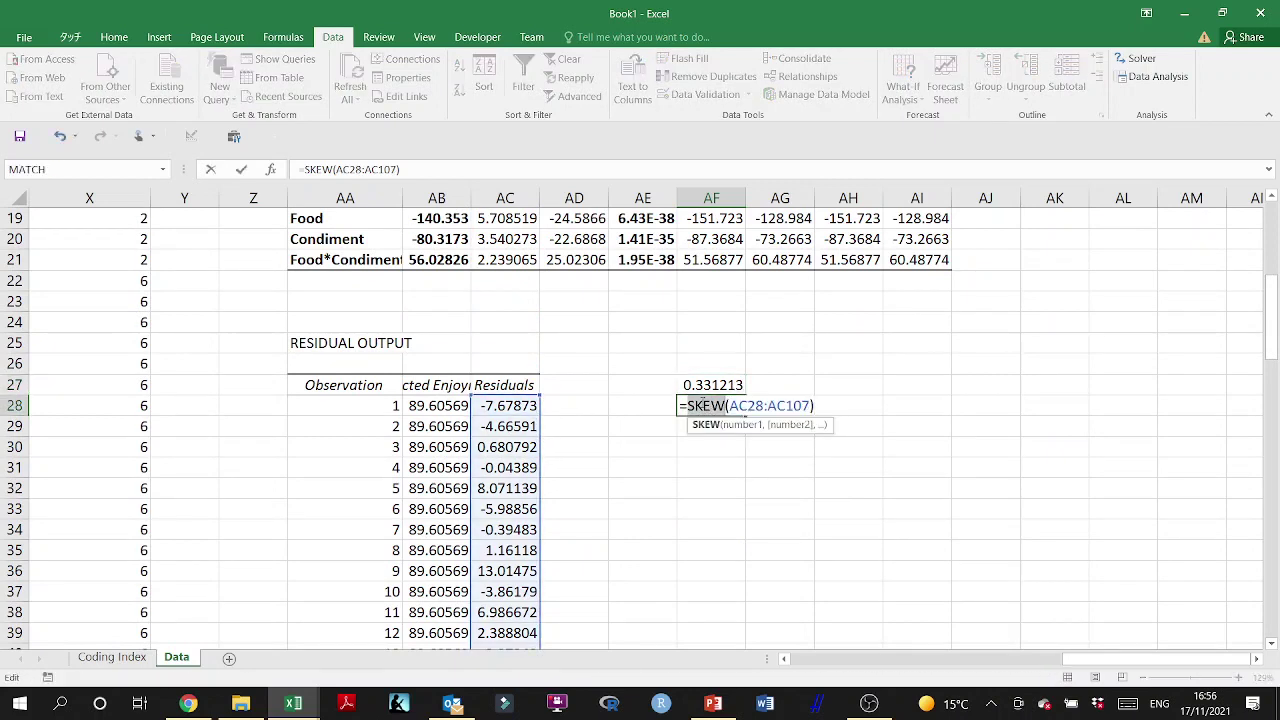
pyautogui.write('Kurt')
pyautogui.press('Return')
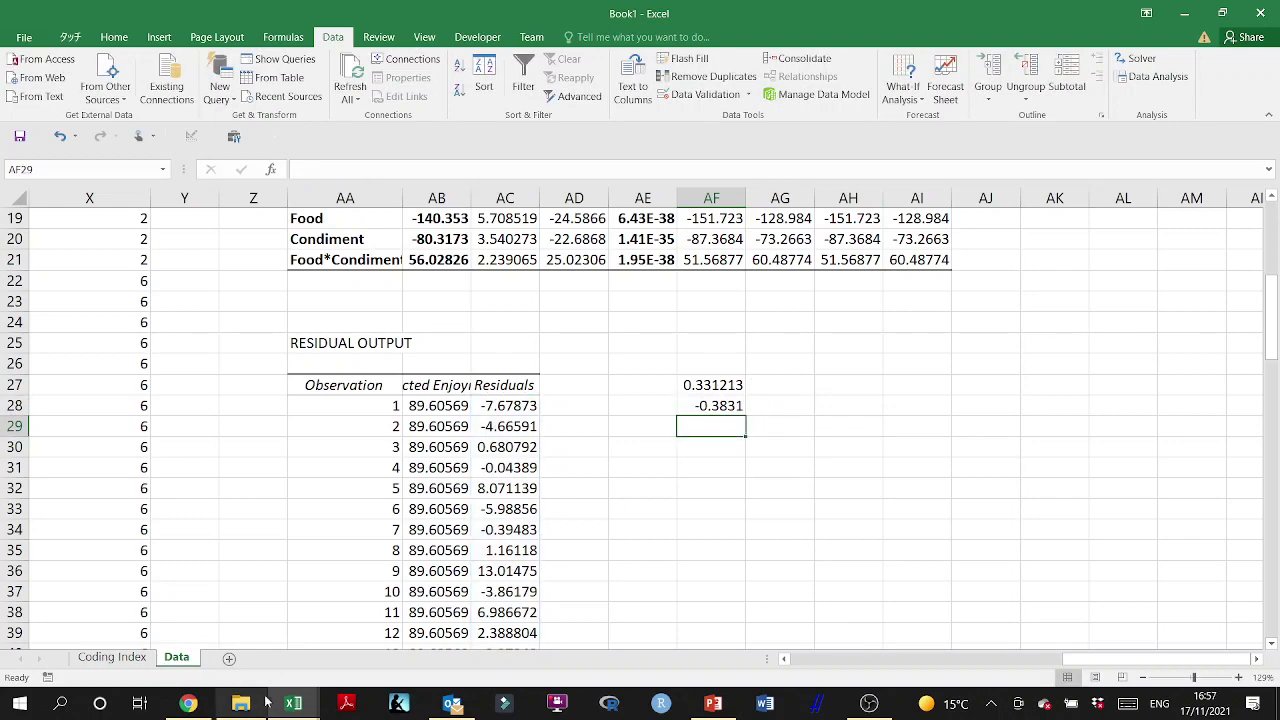
# Step: Switch to the Interactions_Categorical.xlsx workbook and locate the kurtosis and skewness limits by sample size on the Interactions_Categorical sheet
pyautogui.click(294, 705)
pyautogui.click(203, 630)
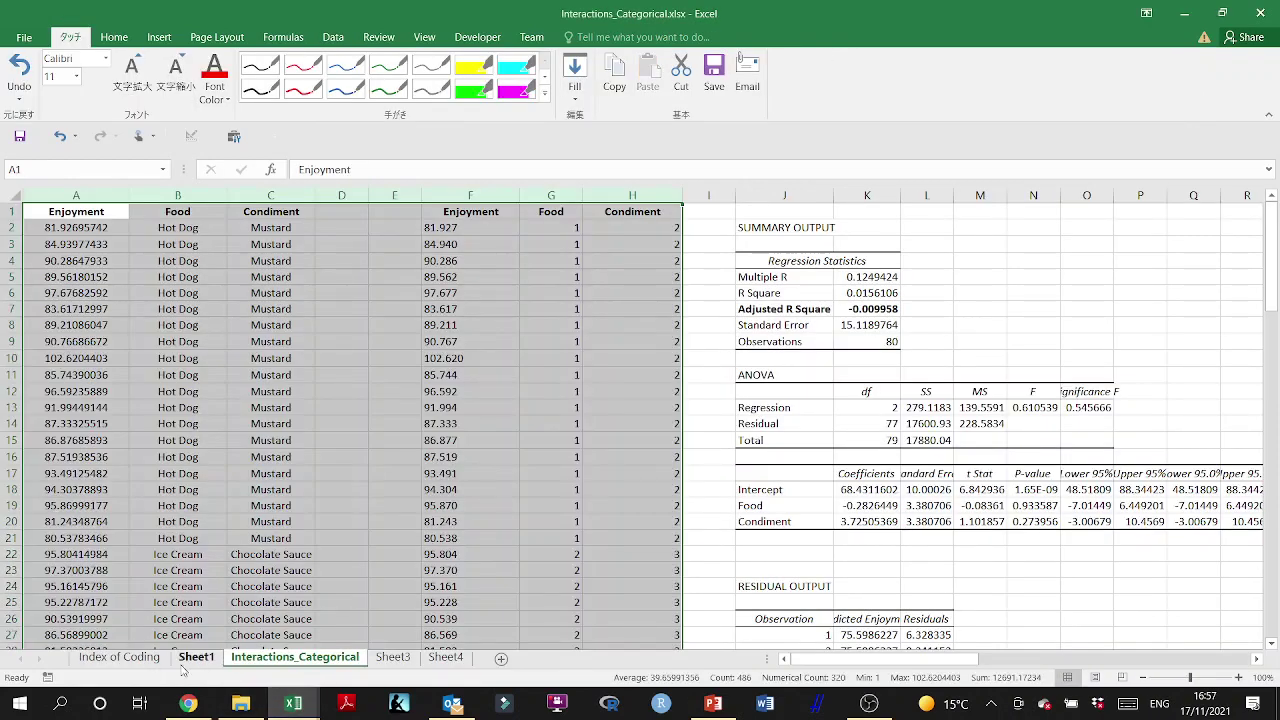
pyautogui.click(160, 664)
pyautogui.click(198, 662)
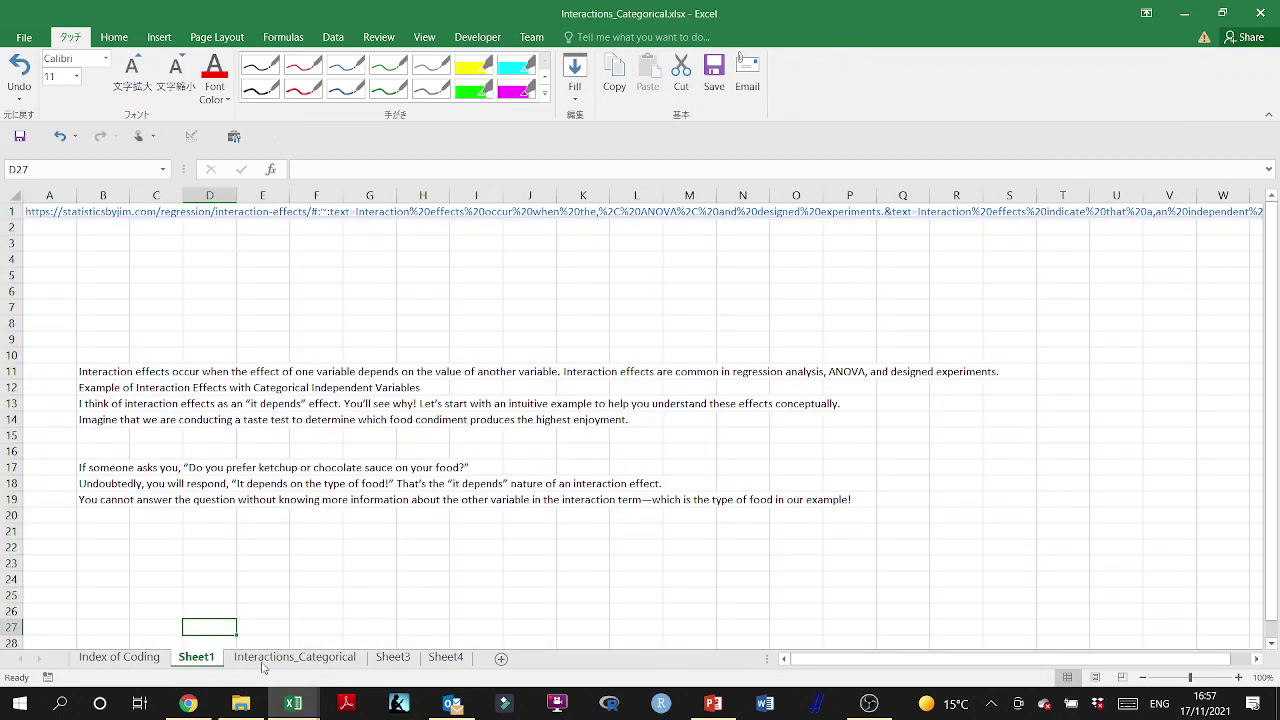
pyautogui.click(262, 660)
pyautogui.hscroll(10, 858, 452)
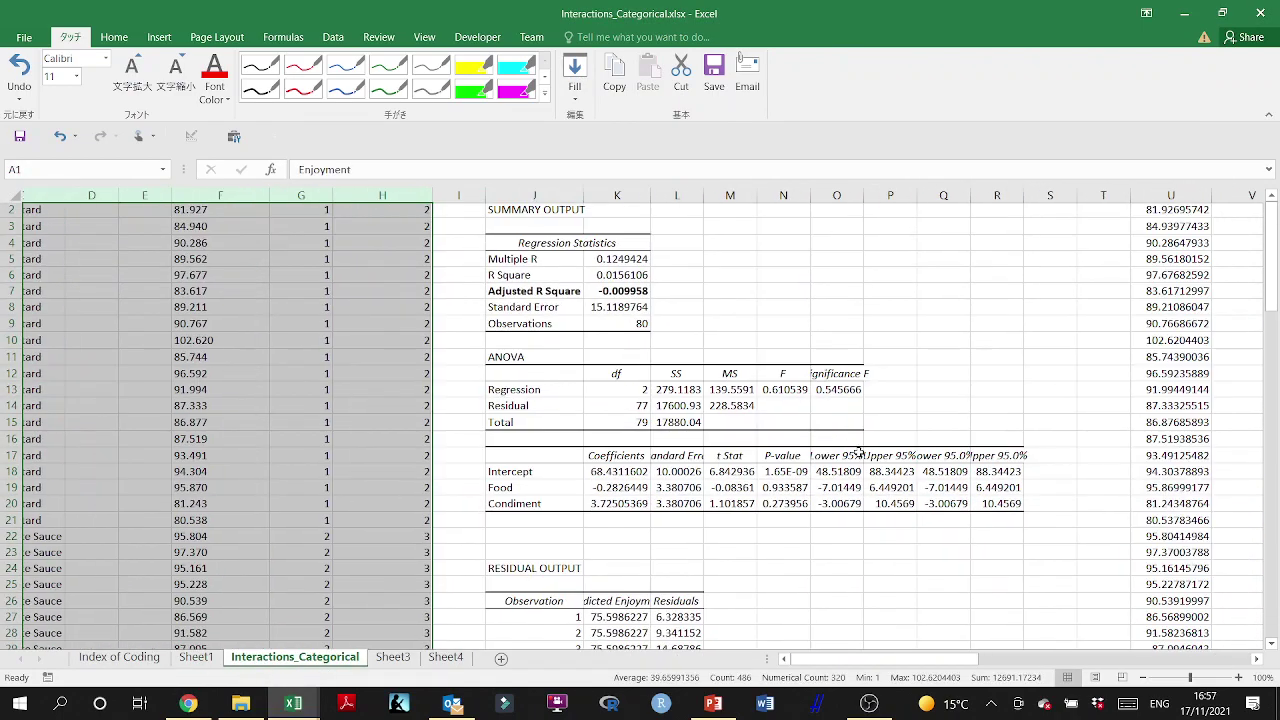
pyautogui.hscroll(2, 858, 452)
pyautogui.scroll(-8, 858, 452)
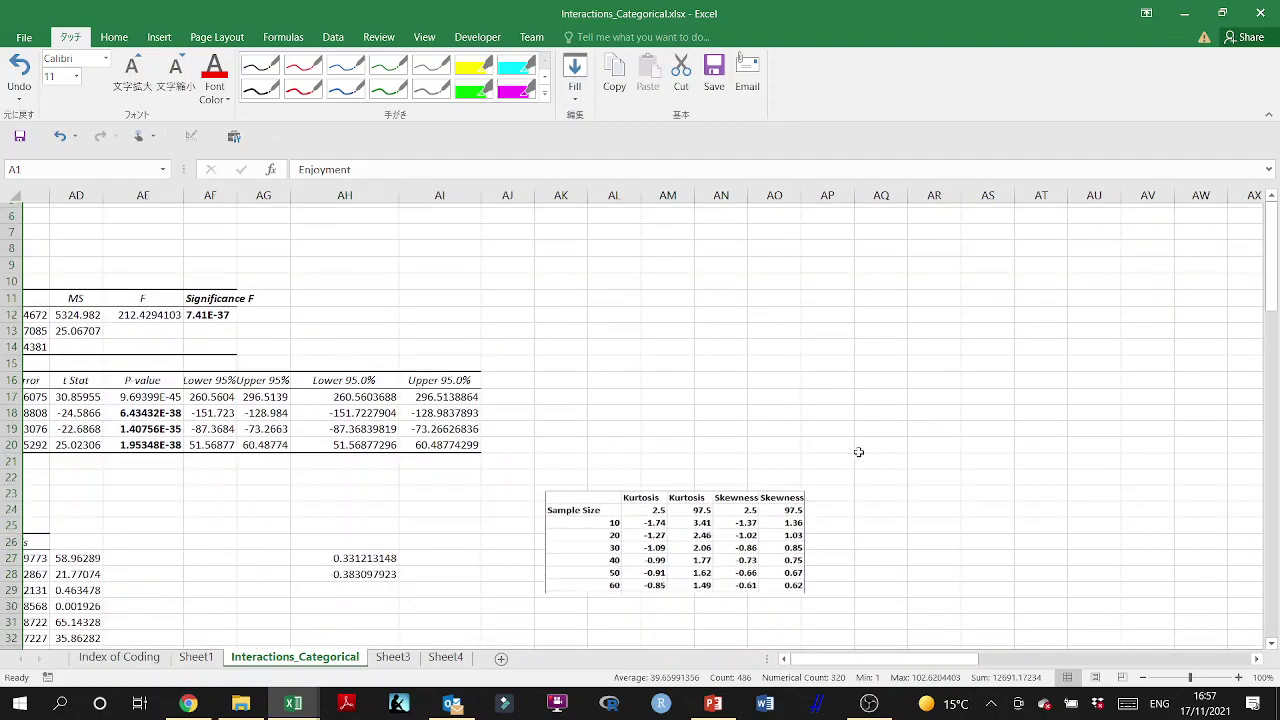
# Step: Copy the kurtosis and skewness limits picture into the Data sheet of Book1, placing it beside the residuals' skewness and kurtosis values
pyautogui.click(645, 258)
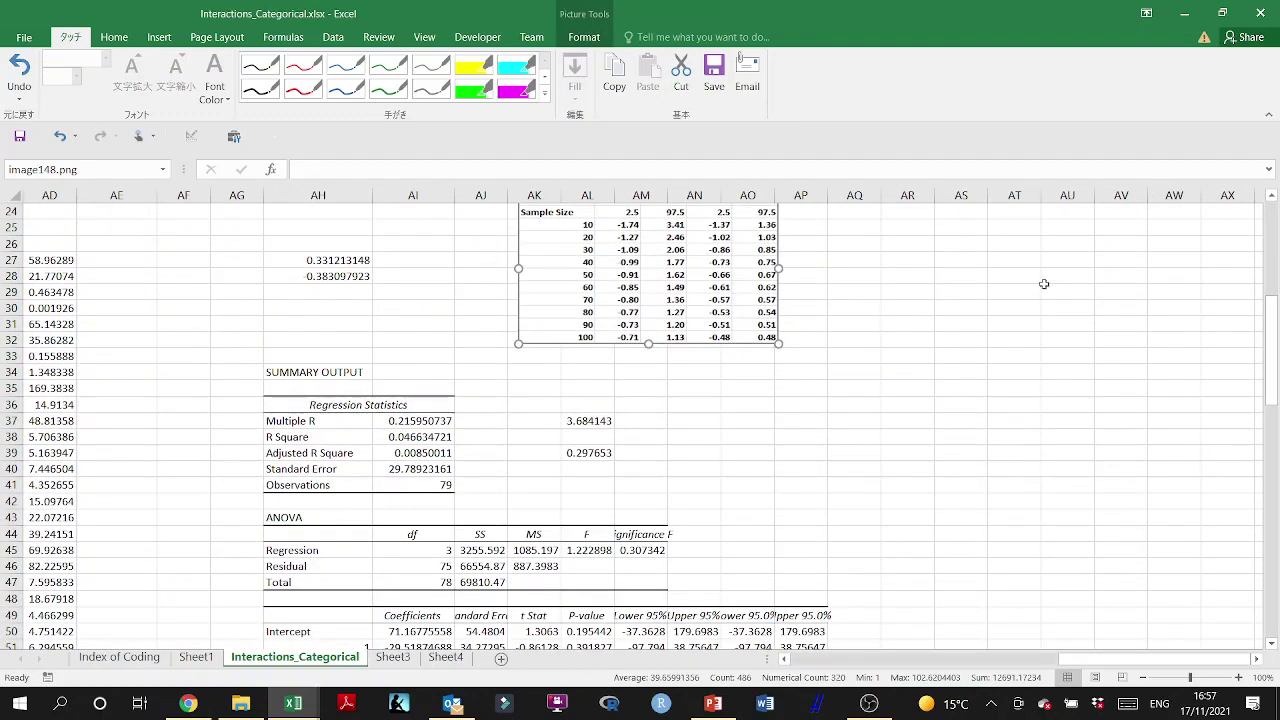
pyautogui.hotkey('ctrl', 'c')
pyautogui.hotkey('alt', 'Tab')
pyautogui.click(845, 372)
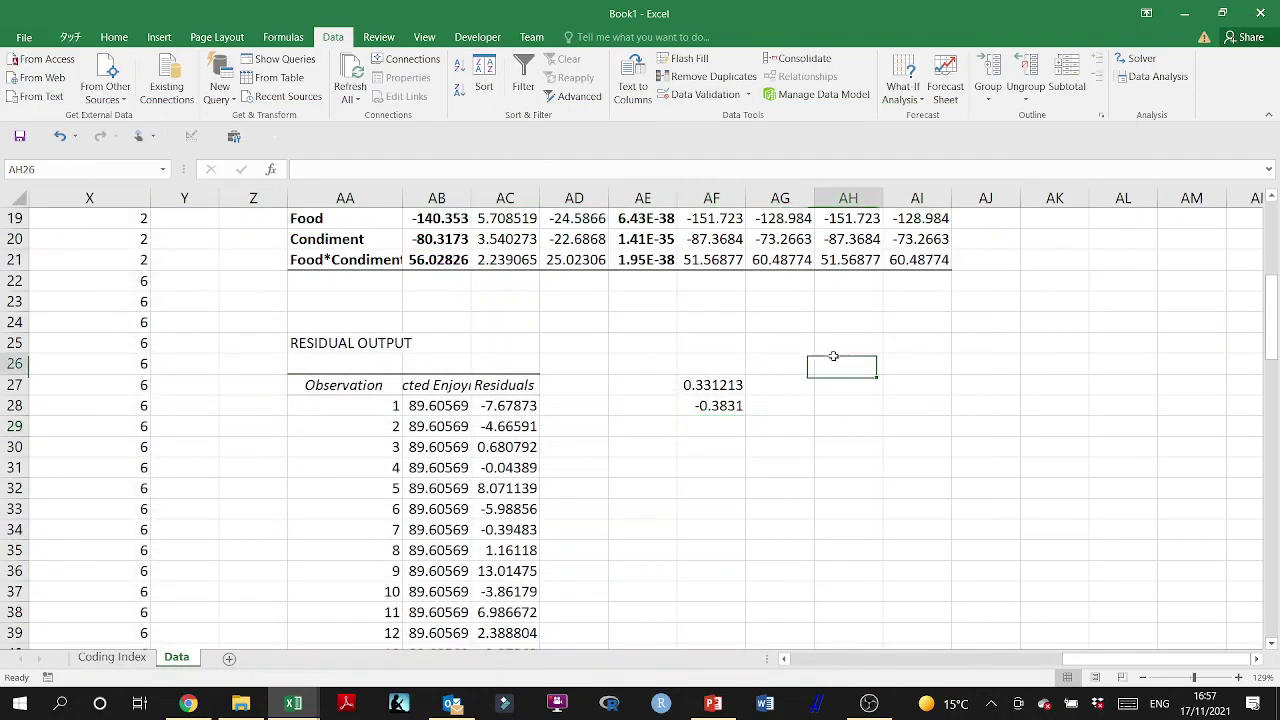
pyautogui.hotkey('ctrl', 'v')
pyautogui.moveTo(906, 428); pyautogui.dragTo(880, 380)
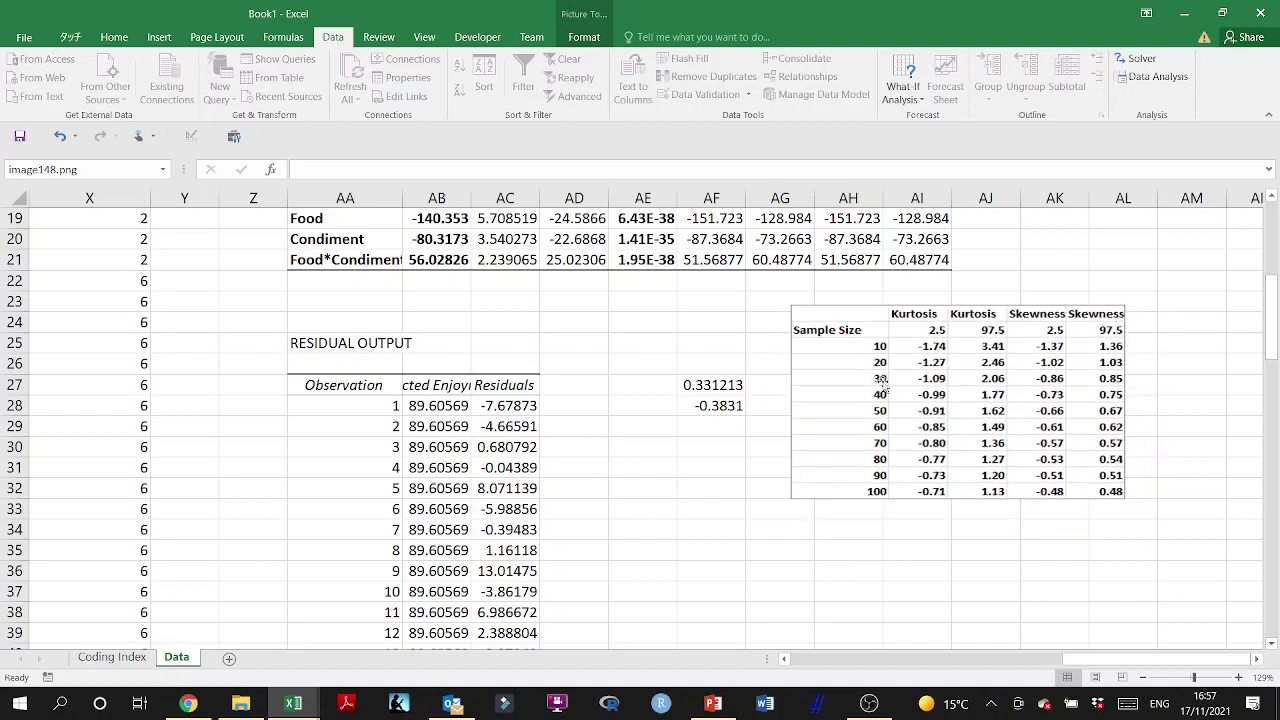
# Step: Number the observations from 1 to 80 in T2:T81, beside the Enjoyment column, as a fill series
pyautogui.scroll(2, 500, 430)
pyautogui.scroll(-2, 500, 450)
pyautogui.scroll(-20, 503, 472)
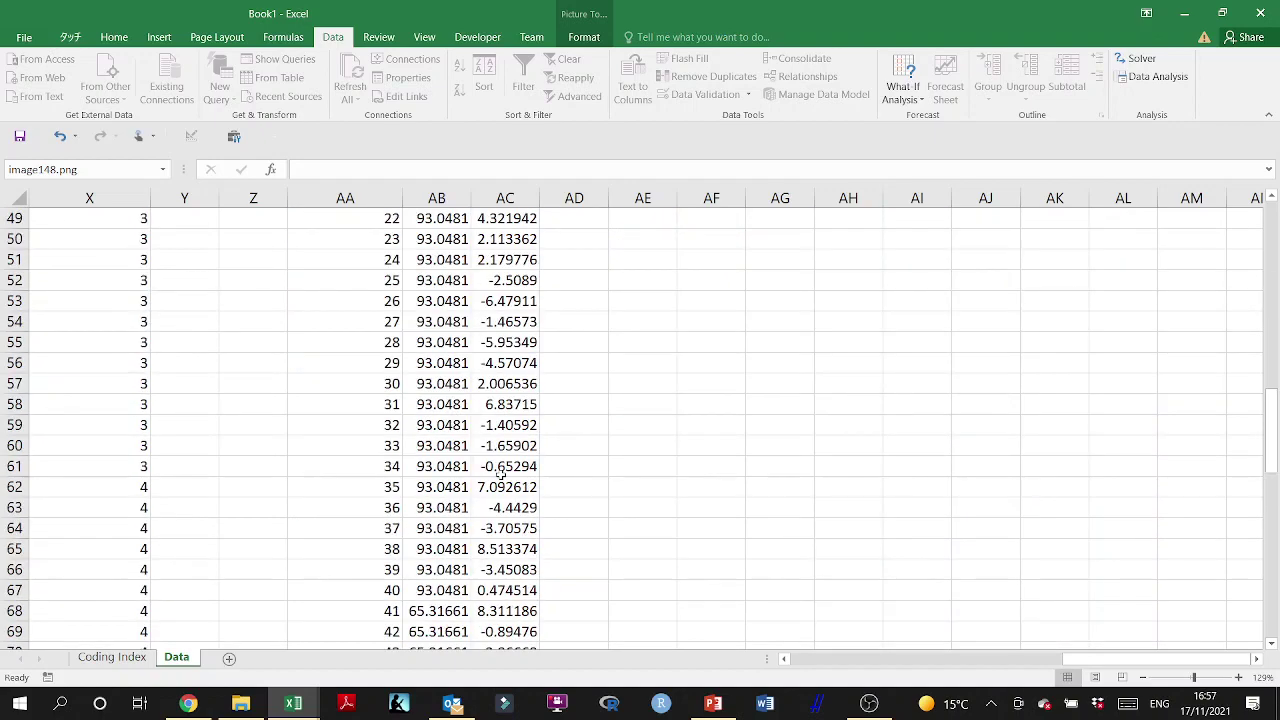
pyautogui.scroll(20, 817, 474)
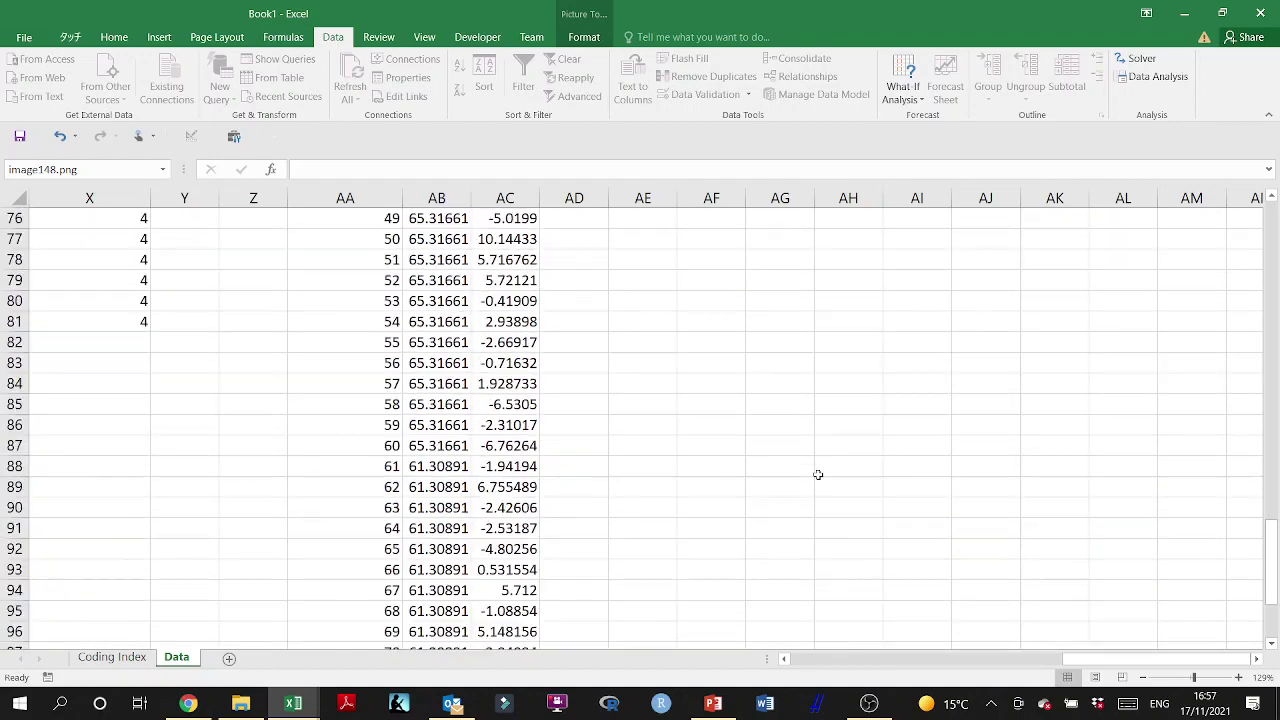
pyautogui.scroll(7, 817, 474)
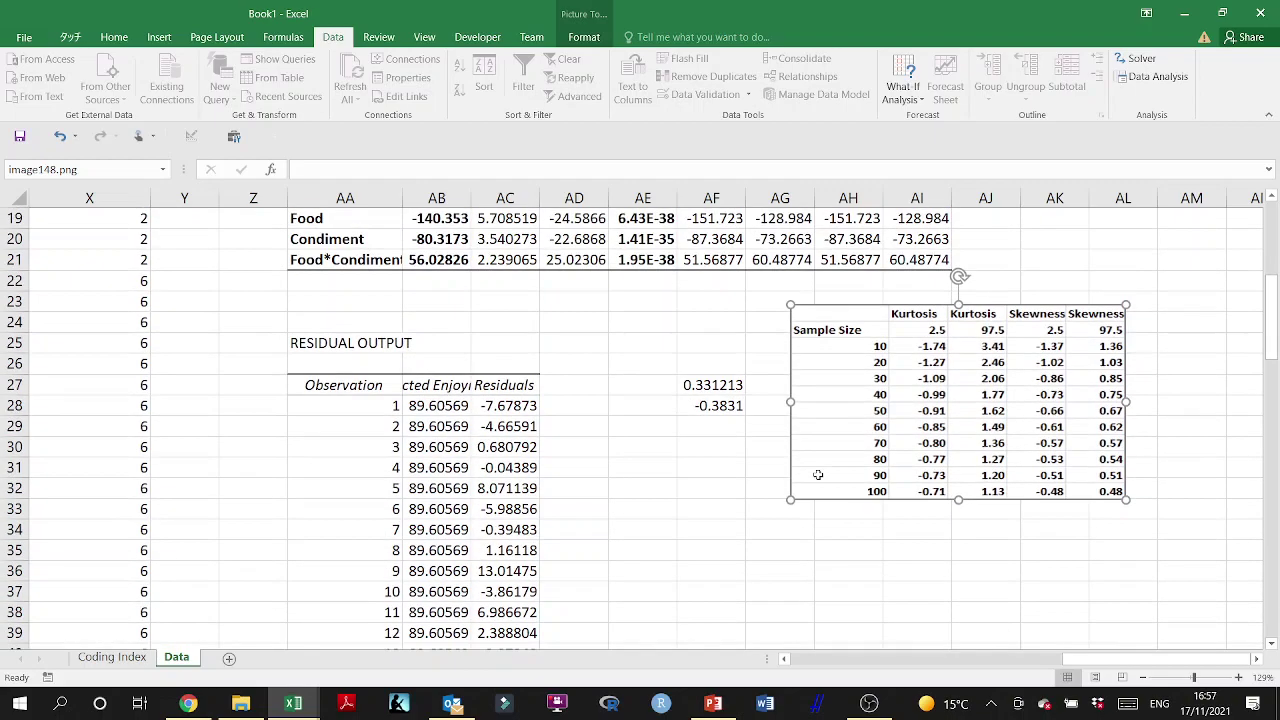
pyautogui.hscroll(-5, 817, 474)
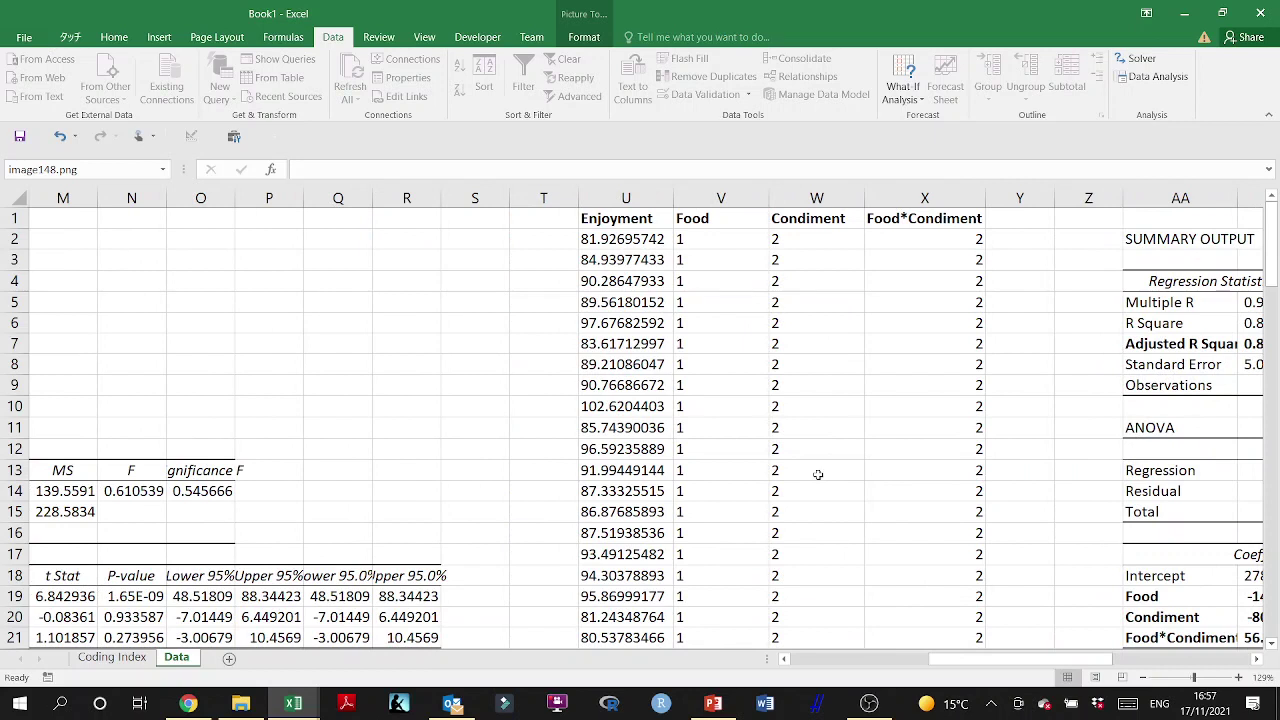
pyautogui.click(542, 244)
pyautogui.write('1')
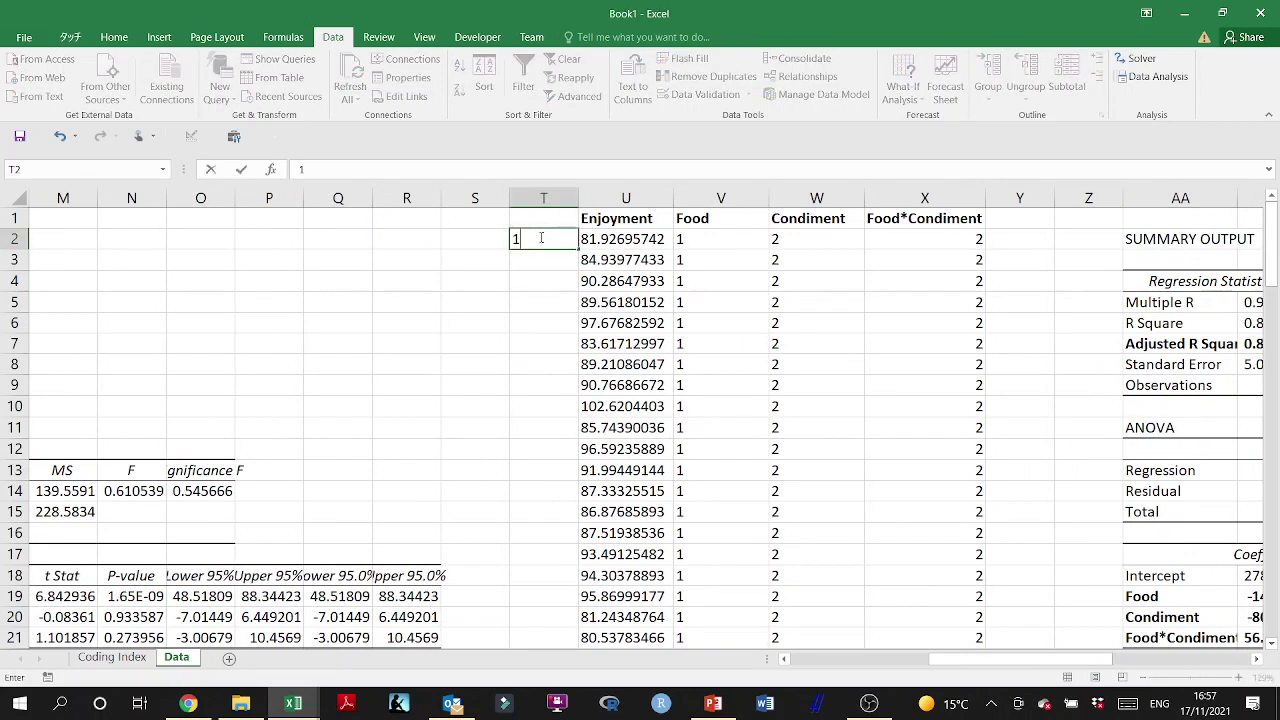
pyautogui.press('Return')
pyautogui.click(558, 243)
pyautogui.doubleClick(578, 249)
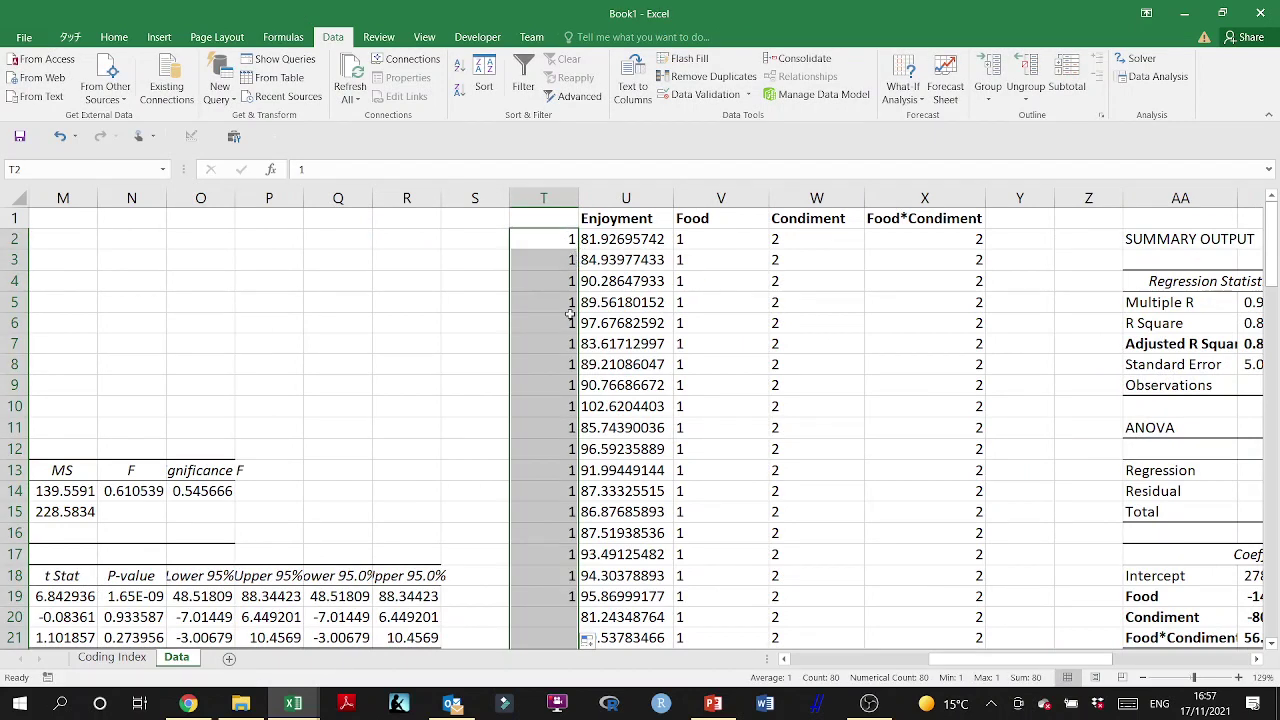
pyautogui.click(588, 638)
pyautogui.click(537, 567)
pyautogui.scroll(-20, 545, 565)
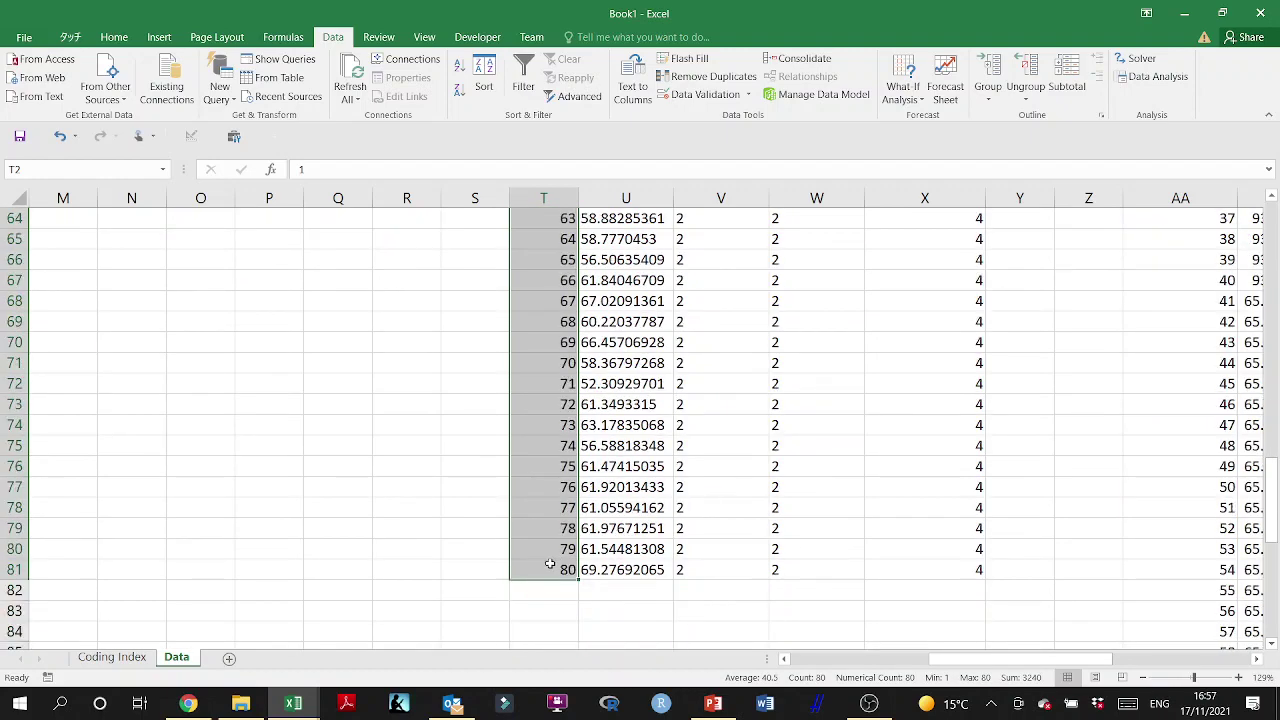
# Step: Compare the residuals' skewness and kurtosis in AF27:AF28 with the limits for a sample size of 80
pyautogui.scroll(20, 830, 480)
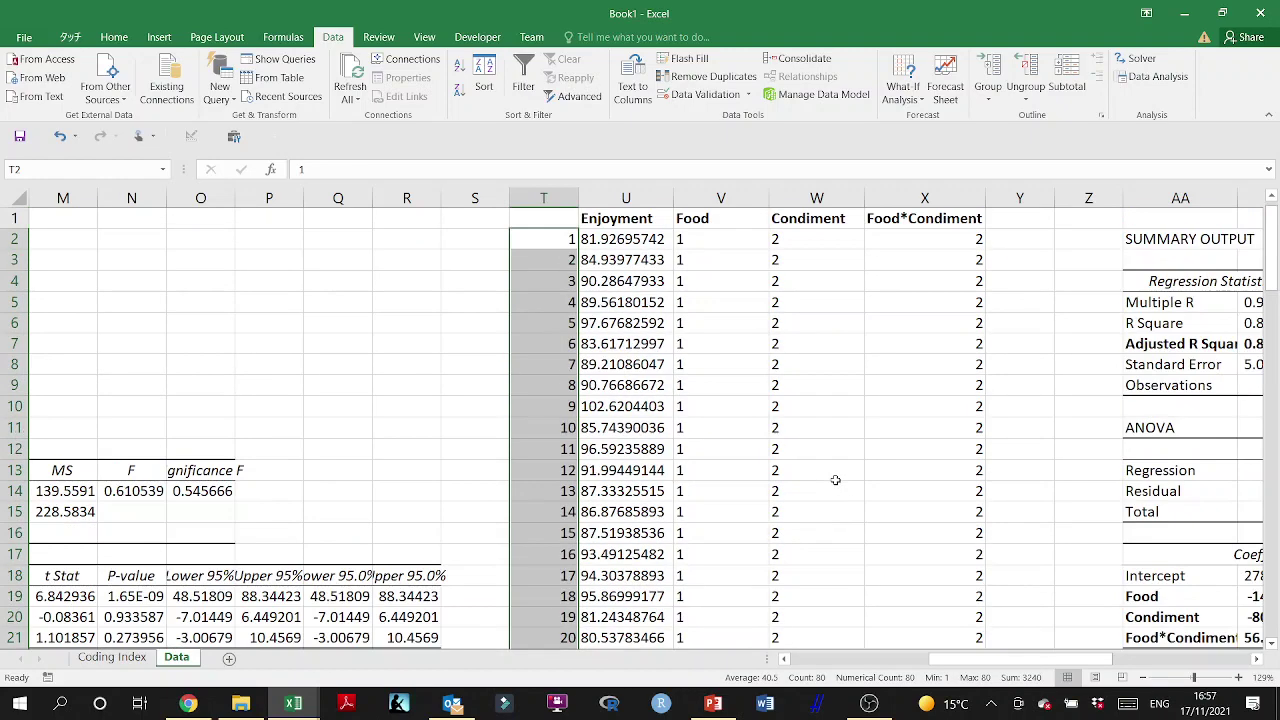
pyautogui.hscroll(5, 835, 480)
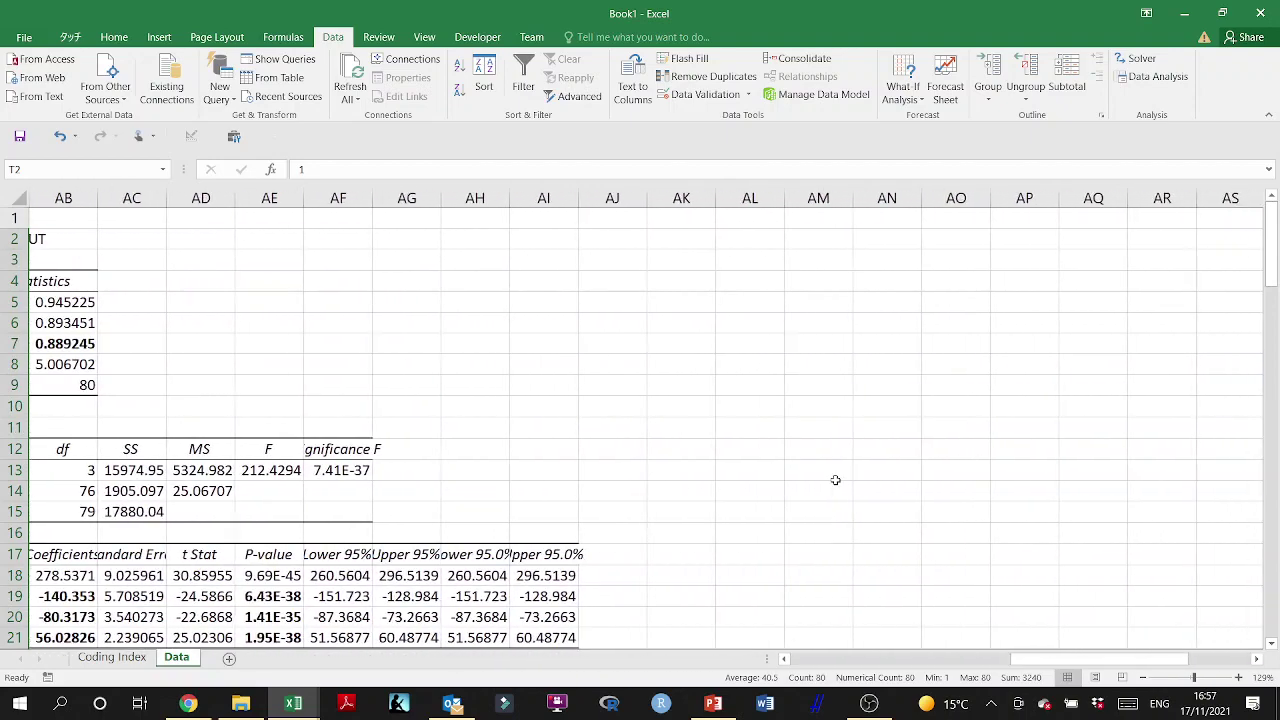
pyautogui.scroll(-8, 614, 400)
pyautogui.scroll(2, 471, 423)
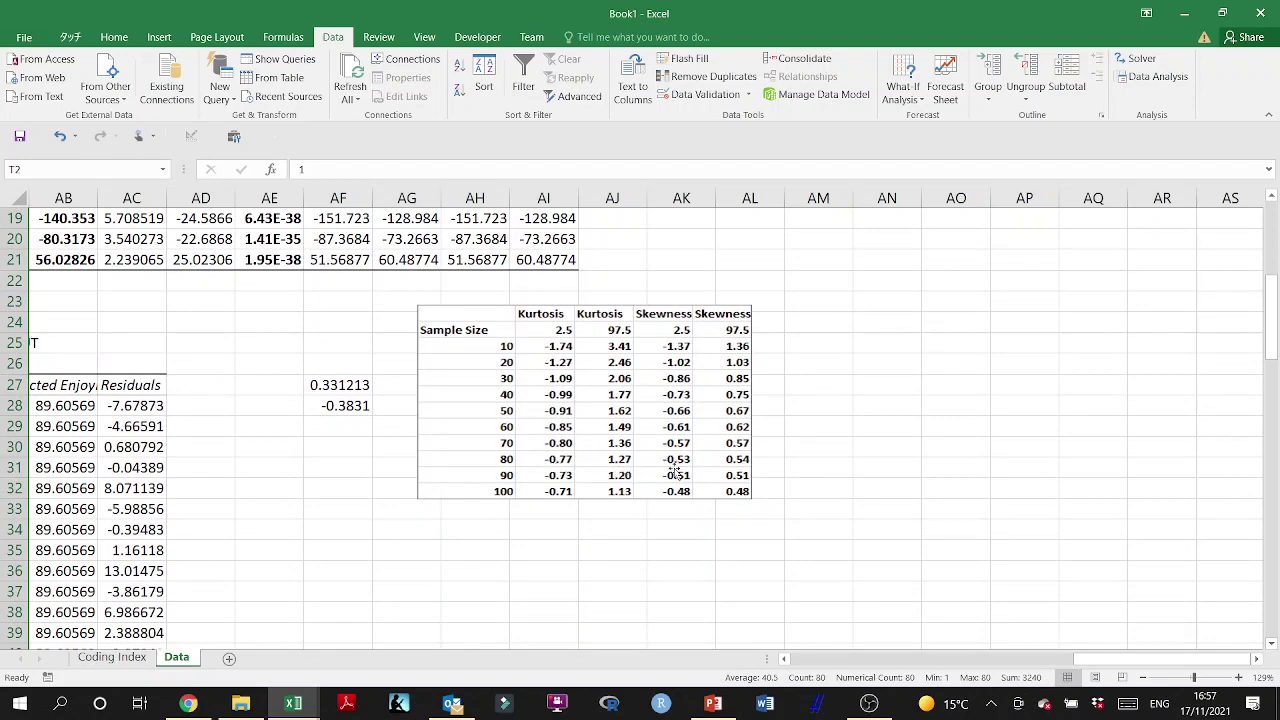
pyautogui.hscroll(-3, 341, 405)
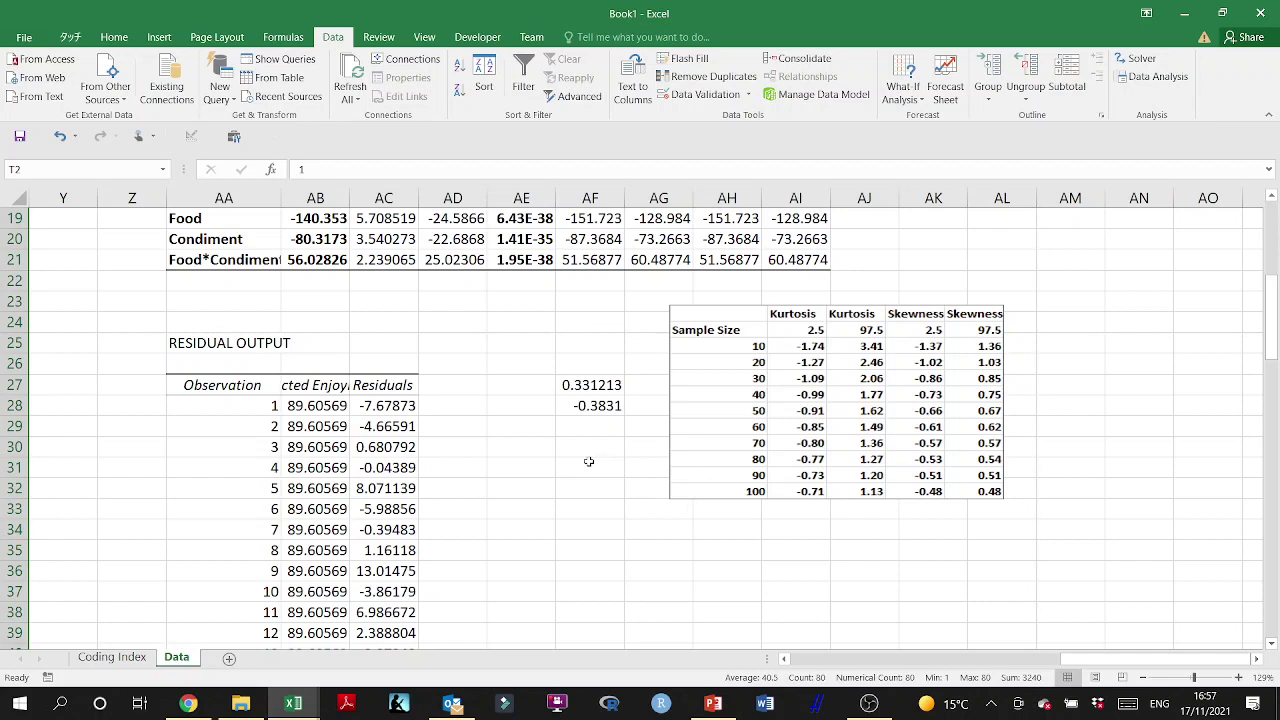
pyautogui.click(598, 545)
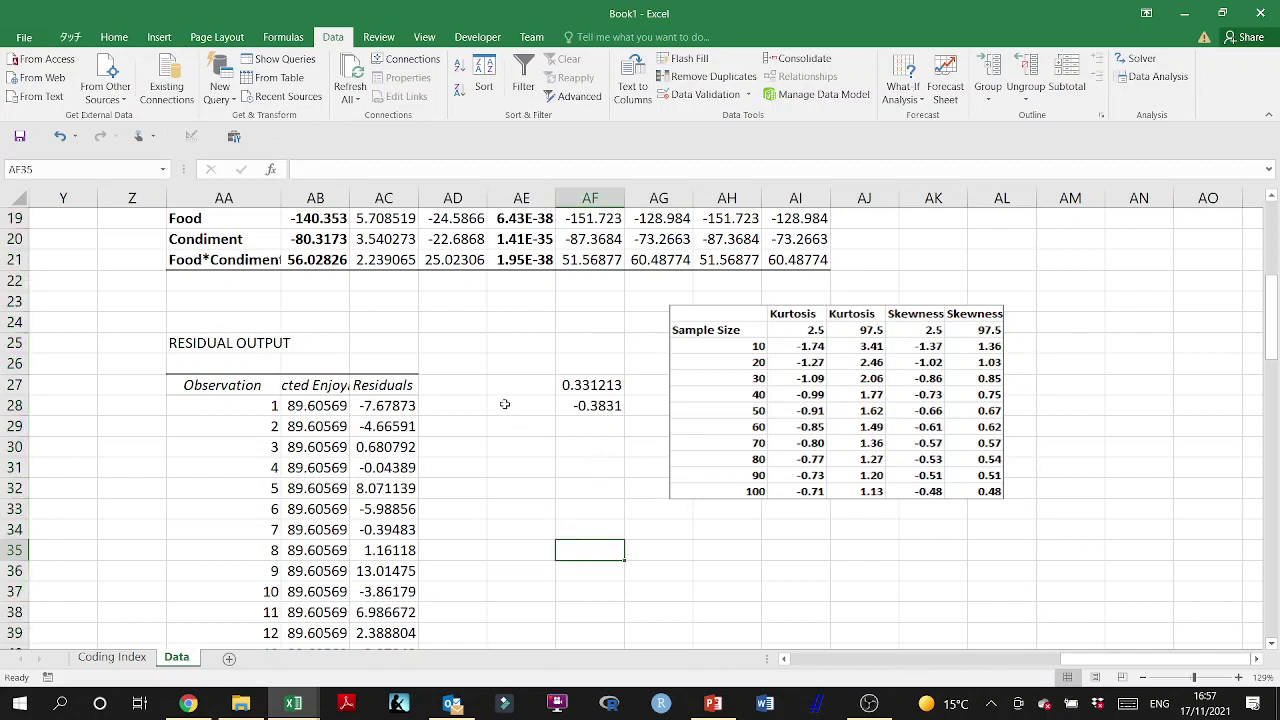
pyautogui.click(457, 385)
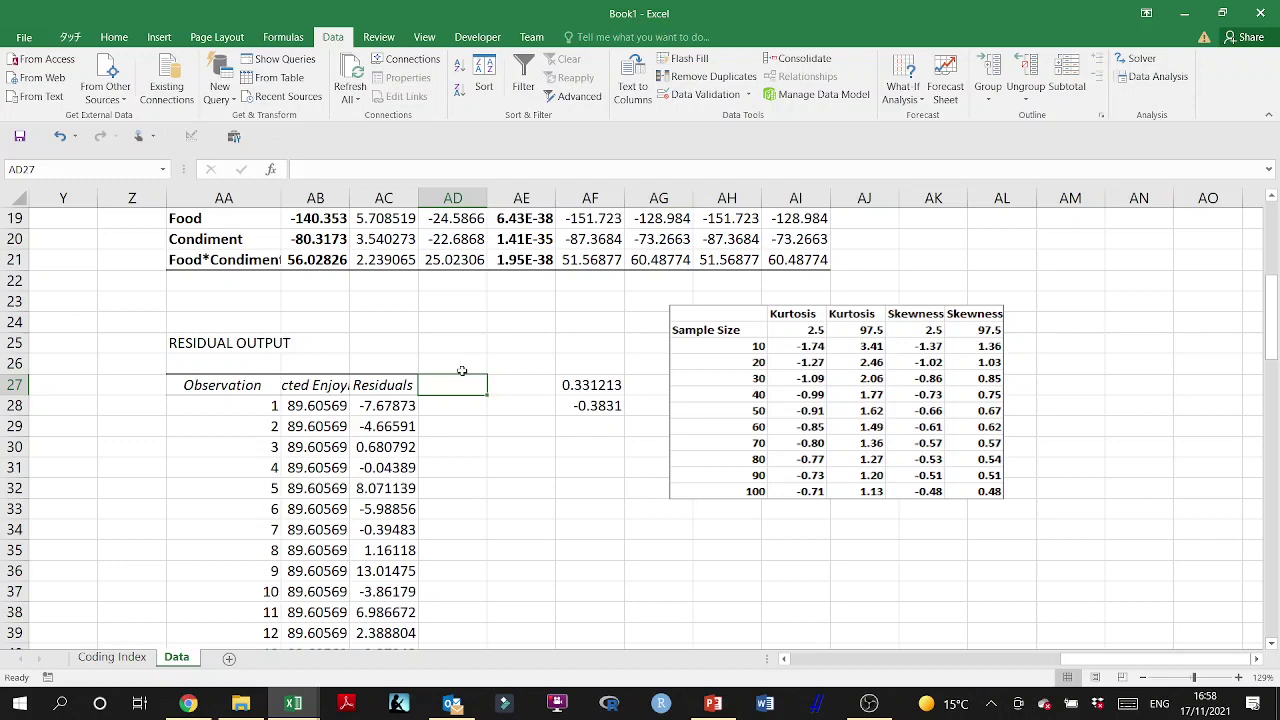
# Step: Calculate the first squared residual in AD28 with the formula =AC28*AC28
pyautogui.scroll(-11, 302, 407)
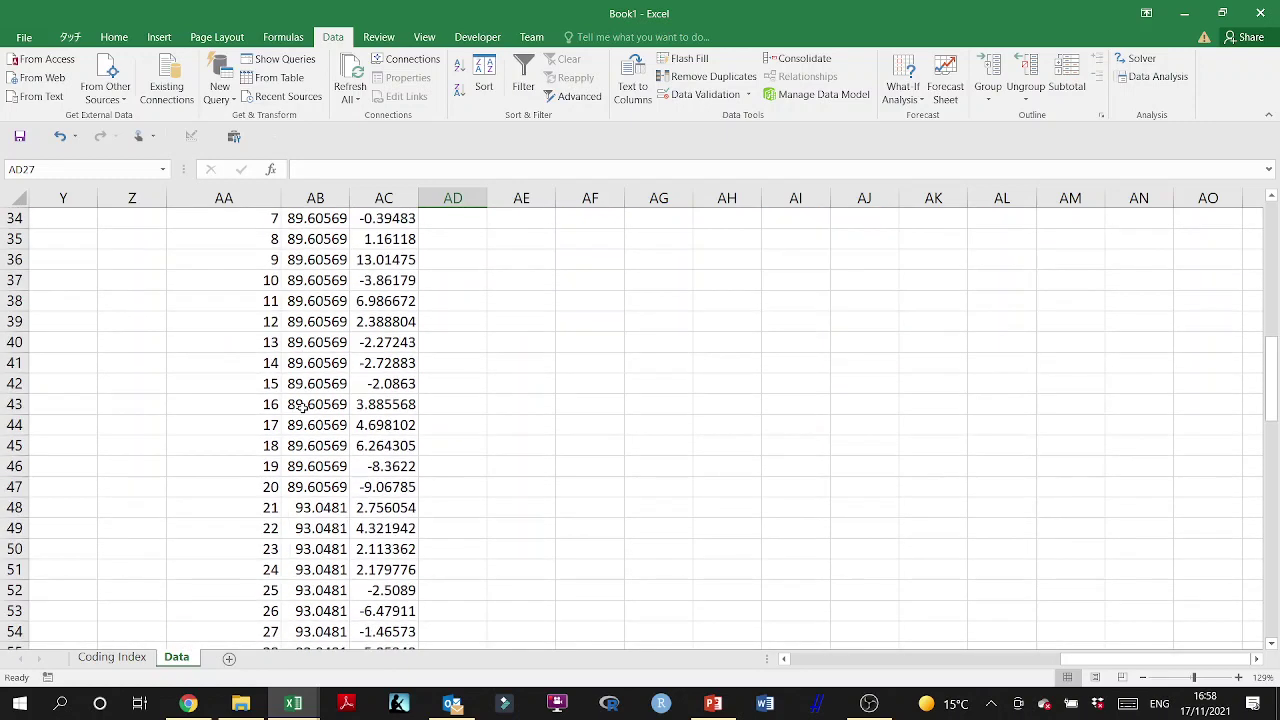
pyautogui.scroll(-10, 302, 407)
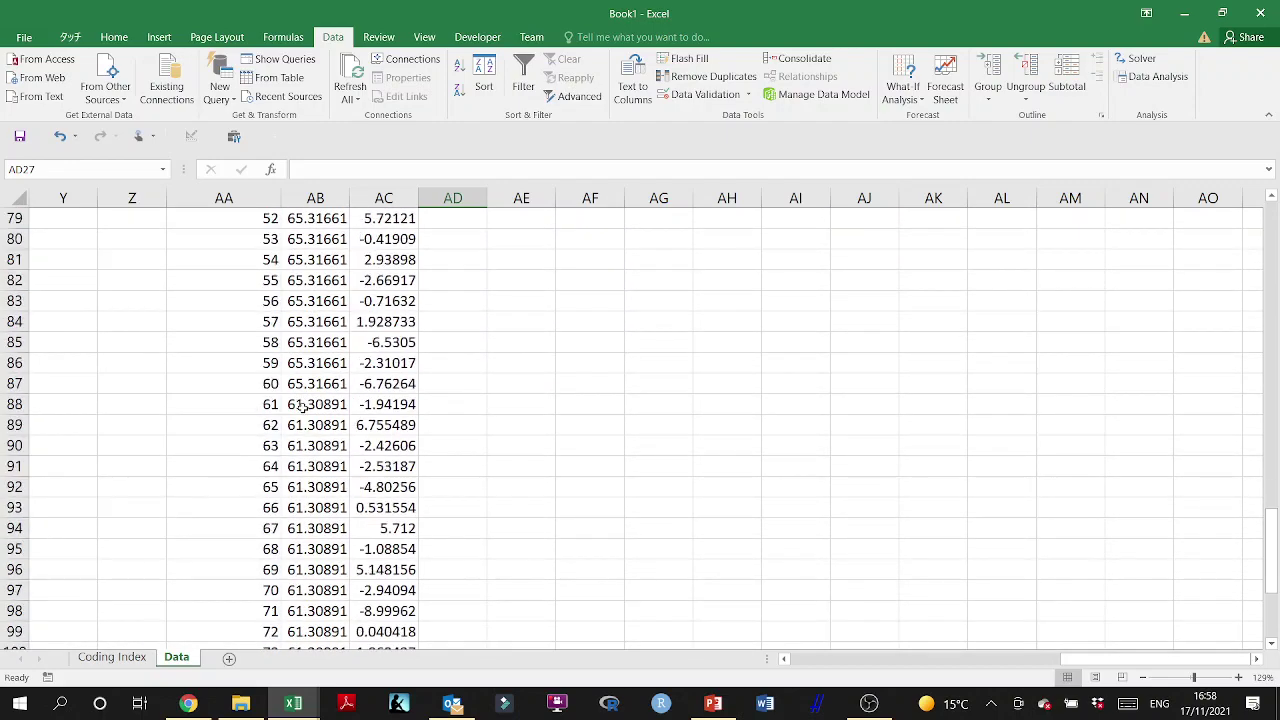
pyautogui.scroll(20, 302, 407)
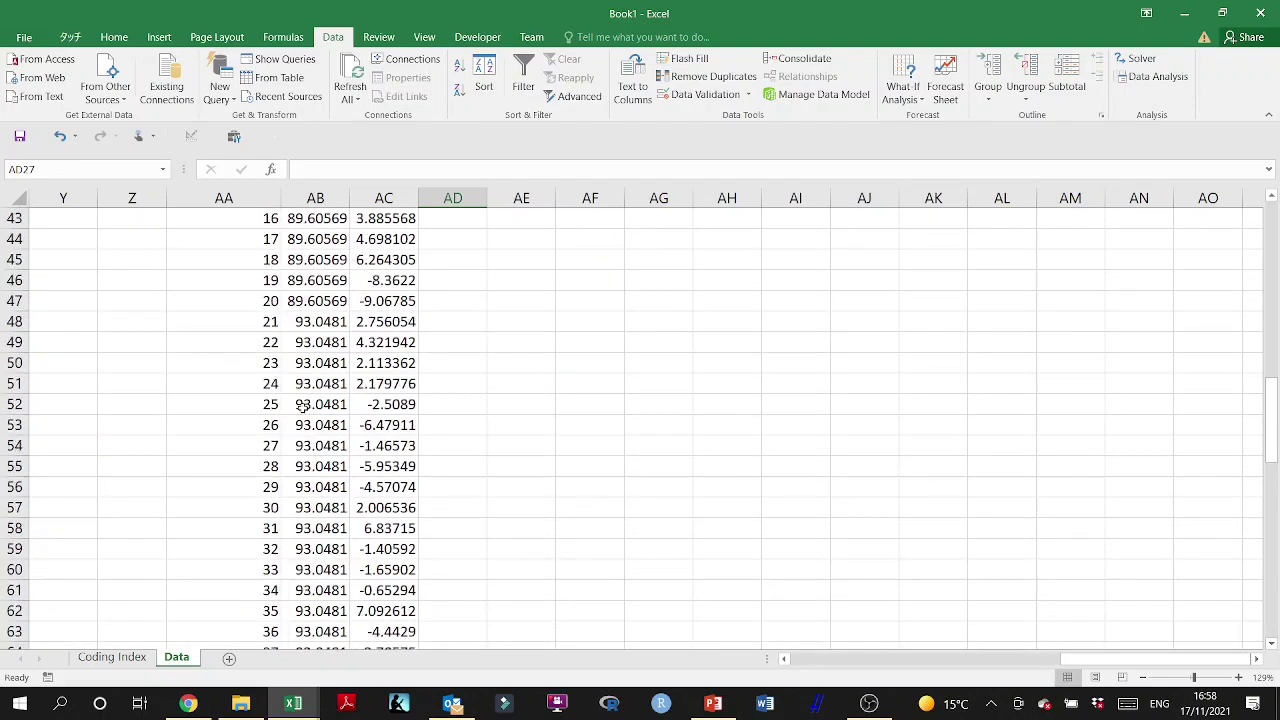
pyautogui.scroll(-4, 302, 407)
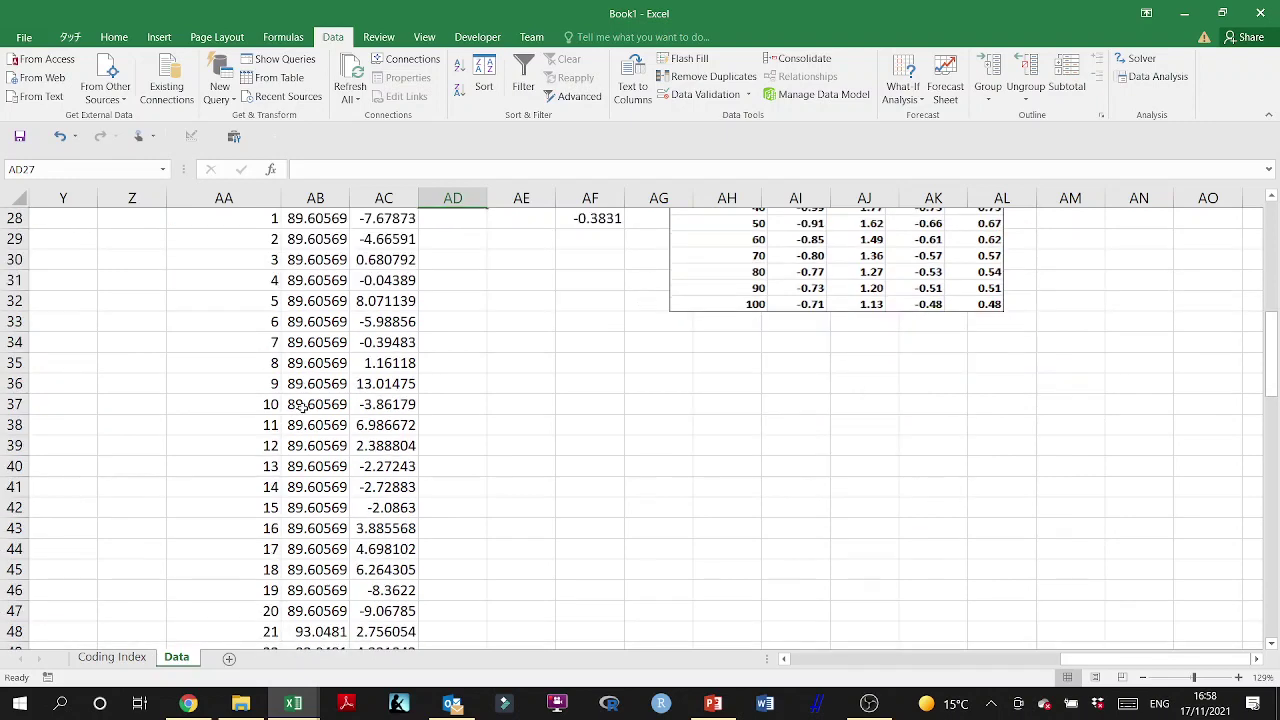
pyautogui.scroll(2, 302, 407)
pyautogui.click(457, 344)
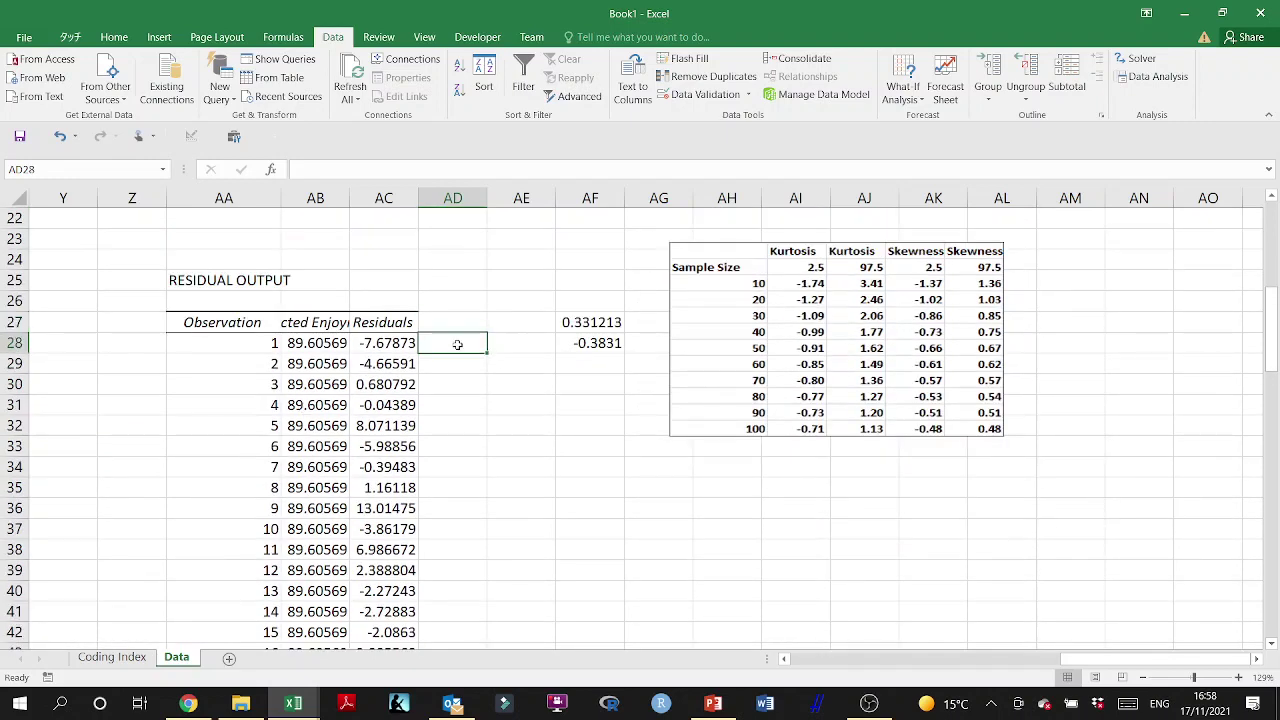
pyautogui.write('=')
pyautogui.click(381, 346)
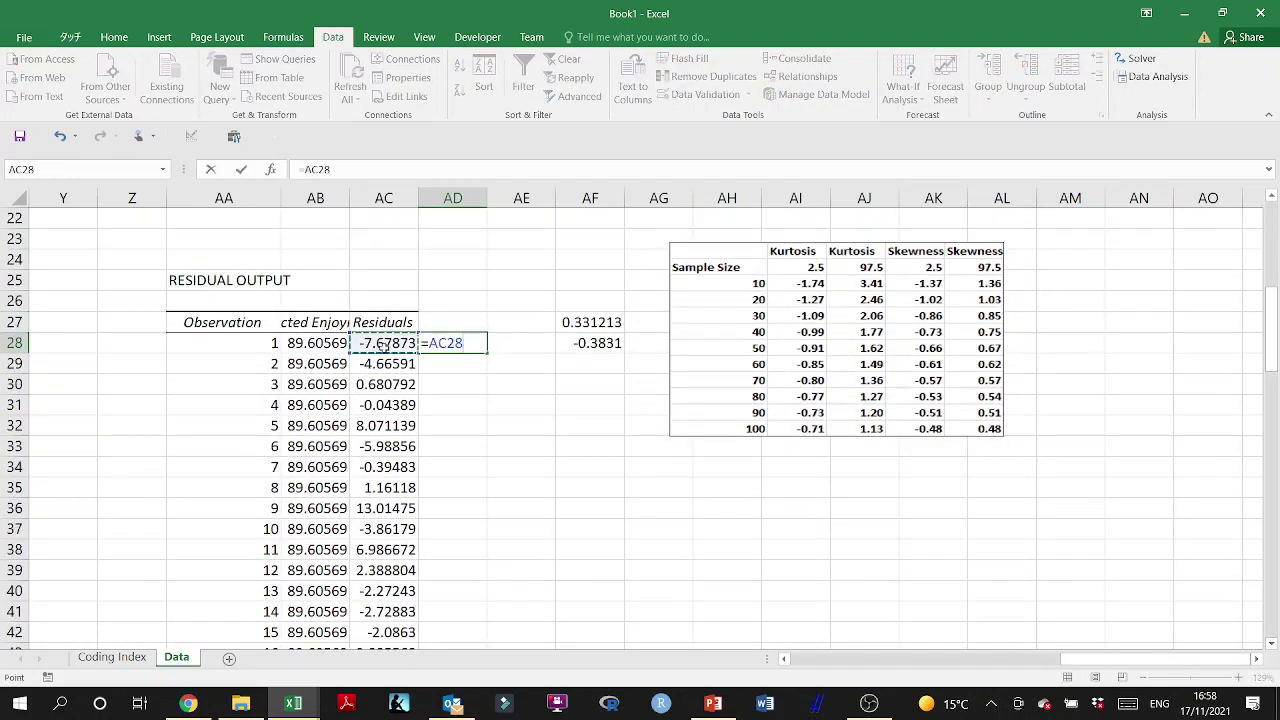
pyautogui.write('*')
pyautogui.click(383, 345)
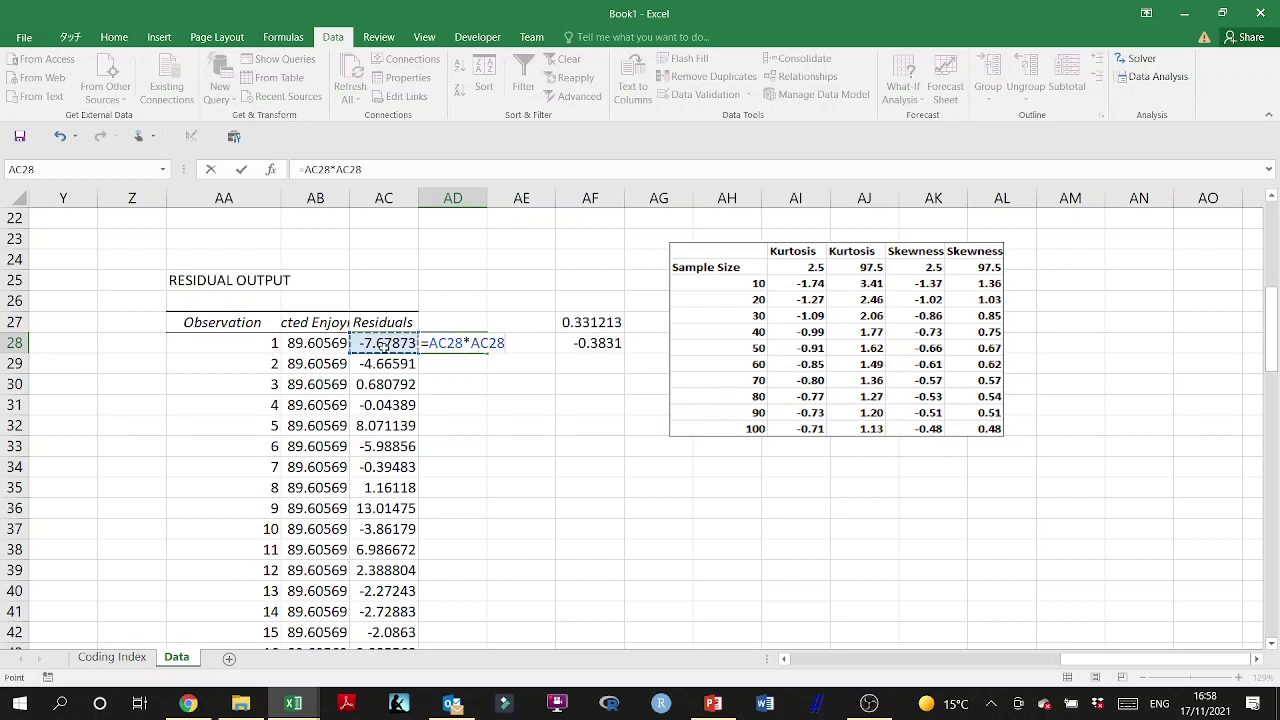
pyautogui.press('Return')
# Step: Format the squared residual in AD28 to two decimal places and fill its formula down alongside all the residuals
pyautogui.click(468, 343)
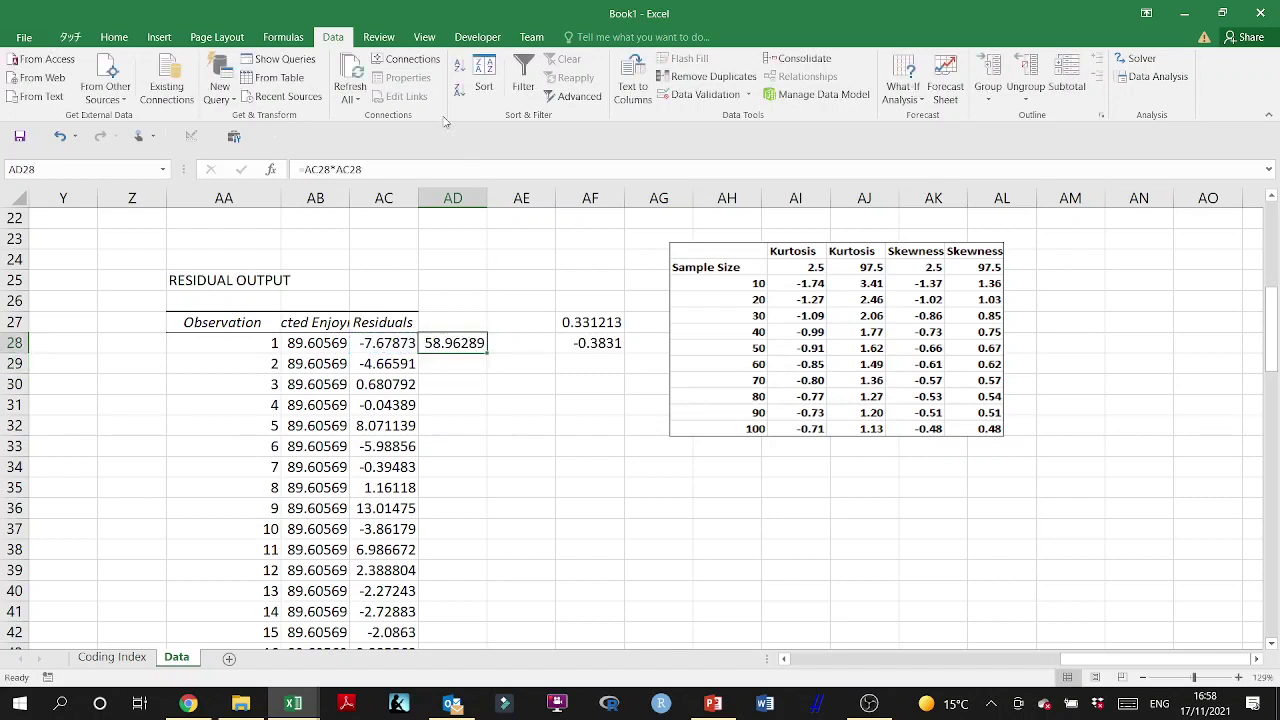
pyautogui.click(128, 38)
pyautogui.click(584, 90)
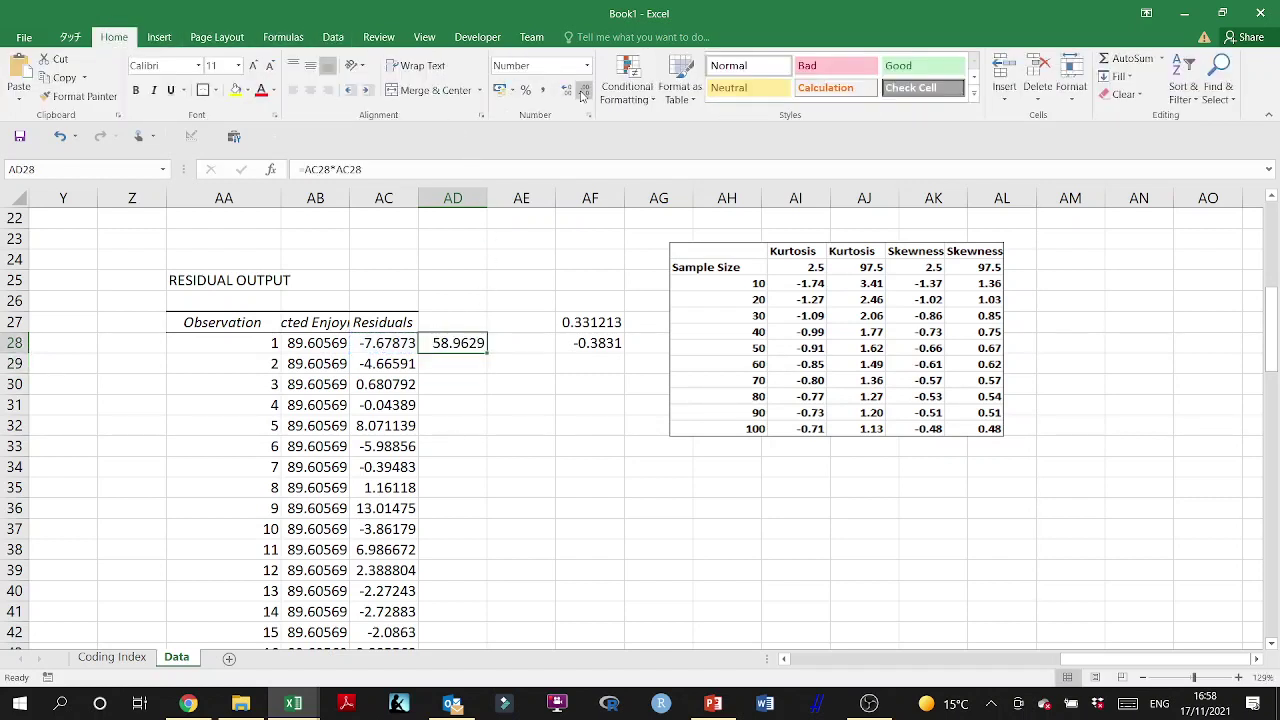
pyautogui.click(584, 90)
pyautogui.click(584, 90)
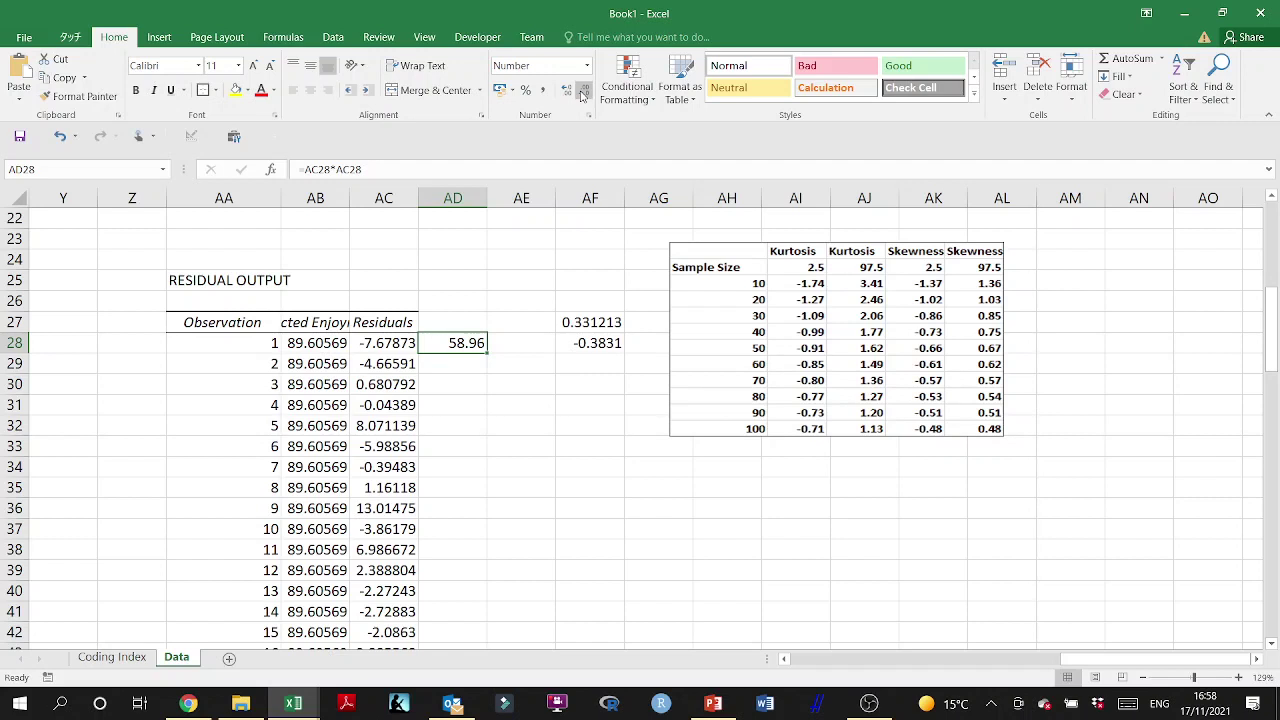
pyautogui.doubleClick(487, 350)
# Step: Enter the column heading Sqrd(Residuals) in AD27 and left-align it
pyautogui.click(450, 319)
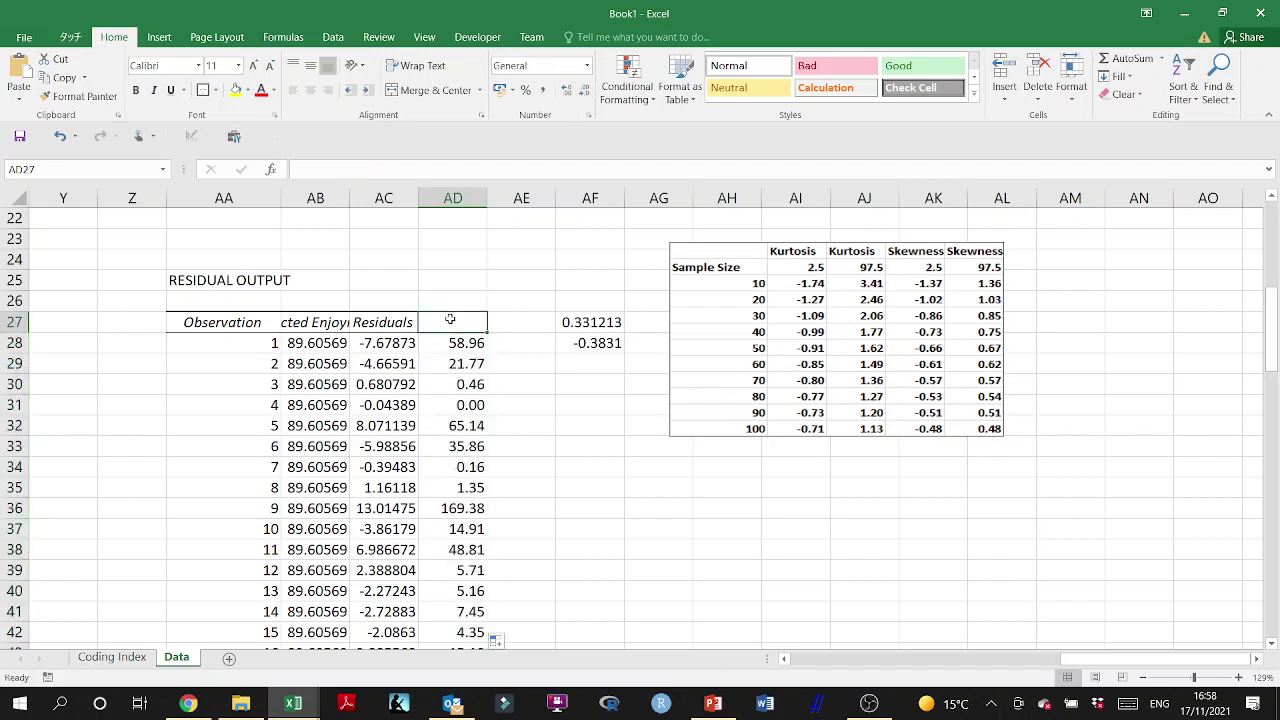
pyautogui.write('Sqrd(R')
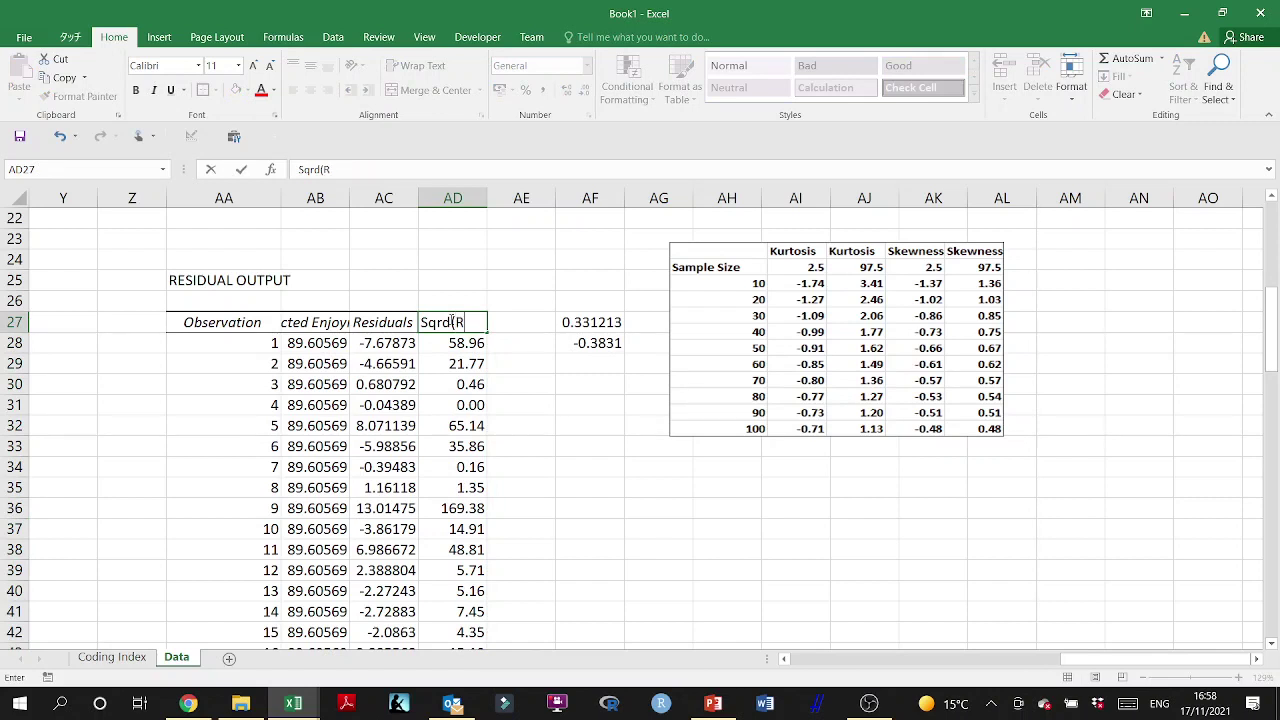
pyautogui.write('esiduals)')
pyautogui.press('Return')
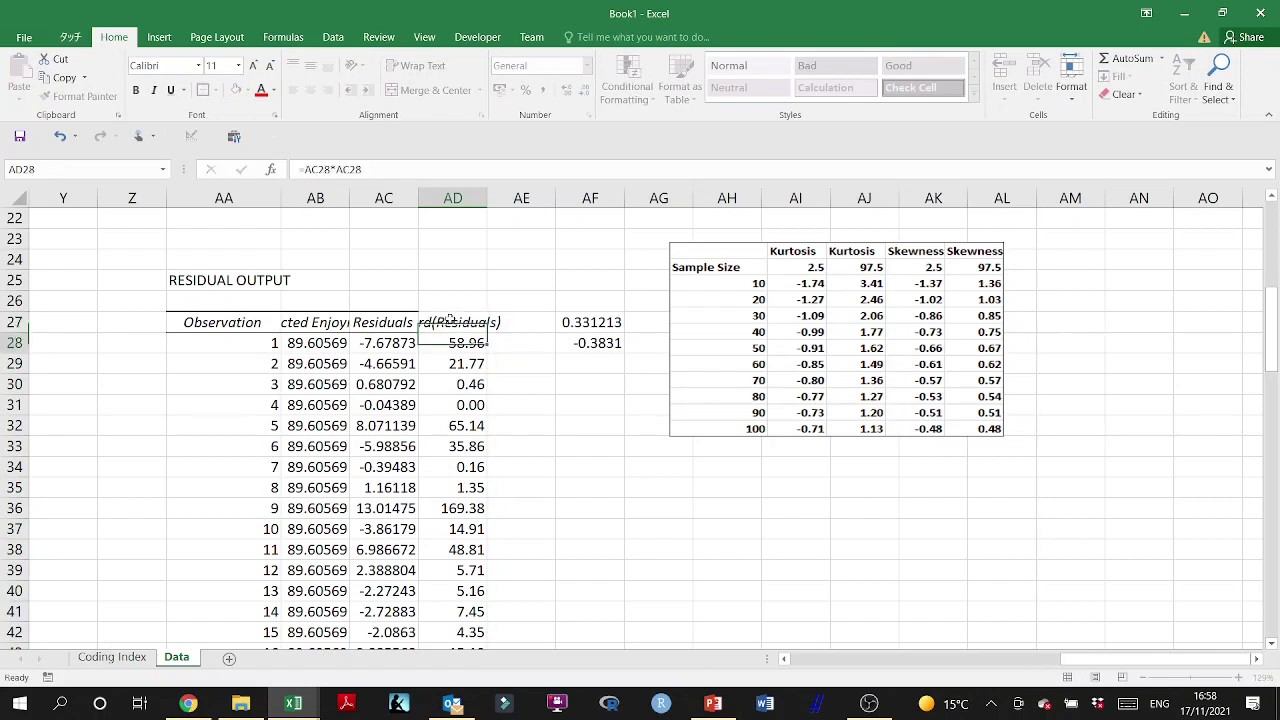
pyautogui.click(452, 320)
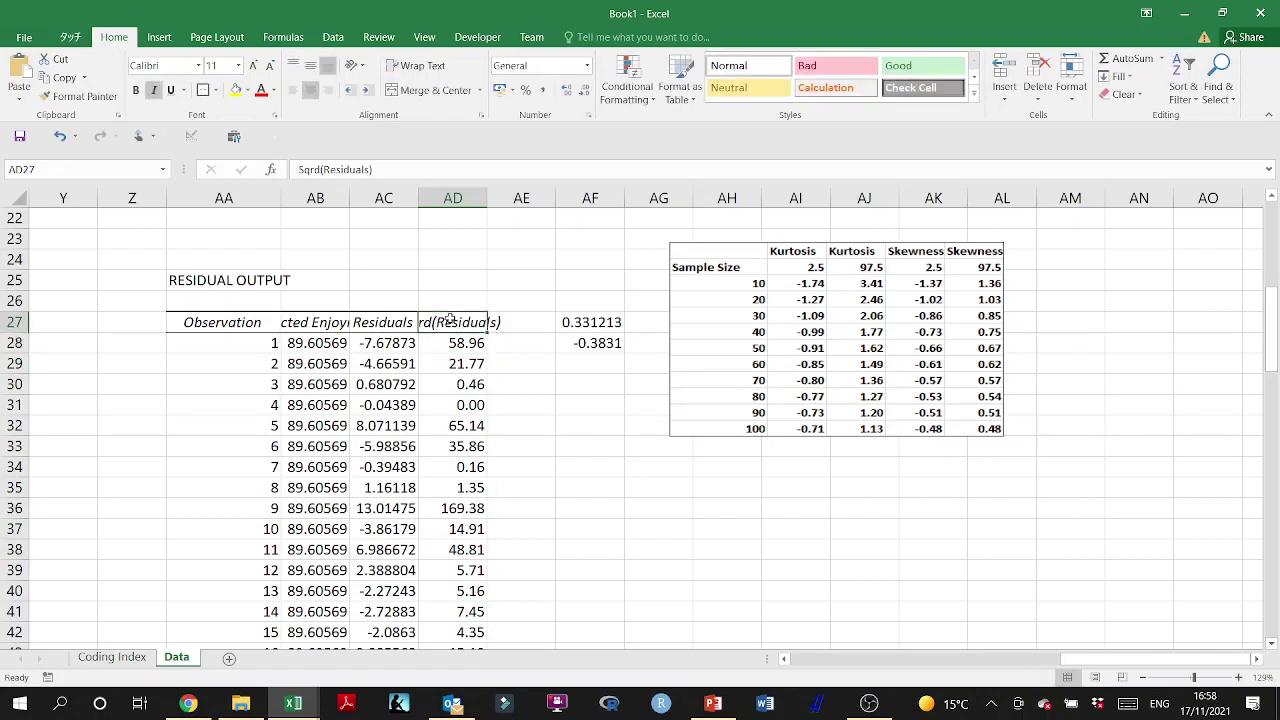
pyautogui.click(293, 90)
pyautogui.click(549, 421)
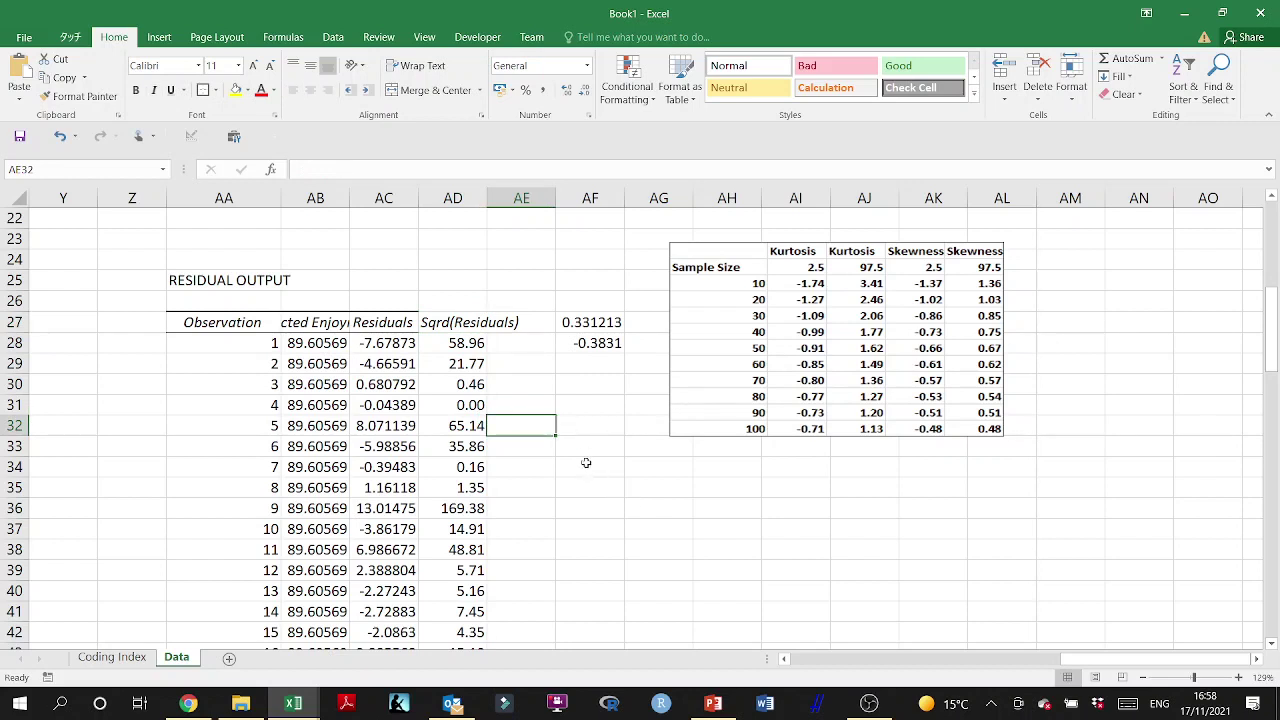
# Step: Move the skewness and kurtosis limits picture clear of column AF's text and enter the heading Normality Assumption of the error terms in AF25
pyautogui.click(560, 283)
pyautogui.moveTo(680, 245); pyautogui.dragTo(840, 254)
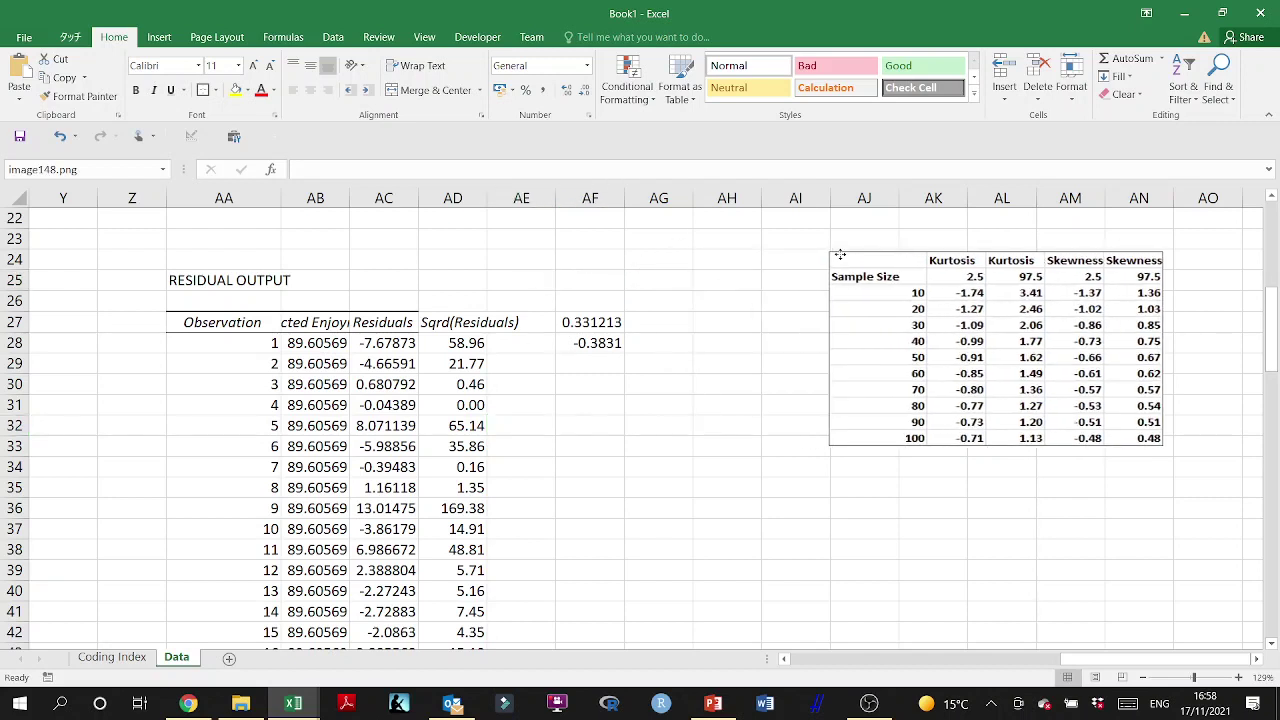
pyautogui.click(583, 283)
pyautogui.write('Normal')
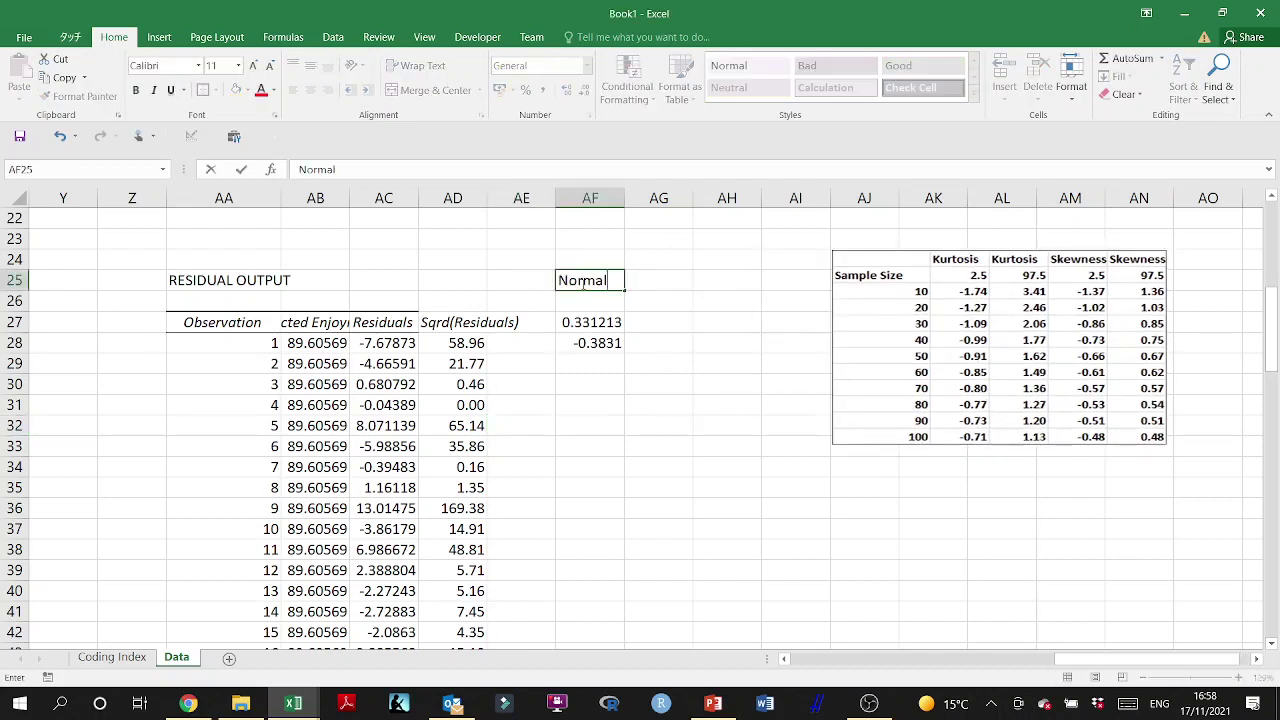
pyautogui.write('ity Assumpti')
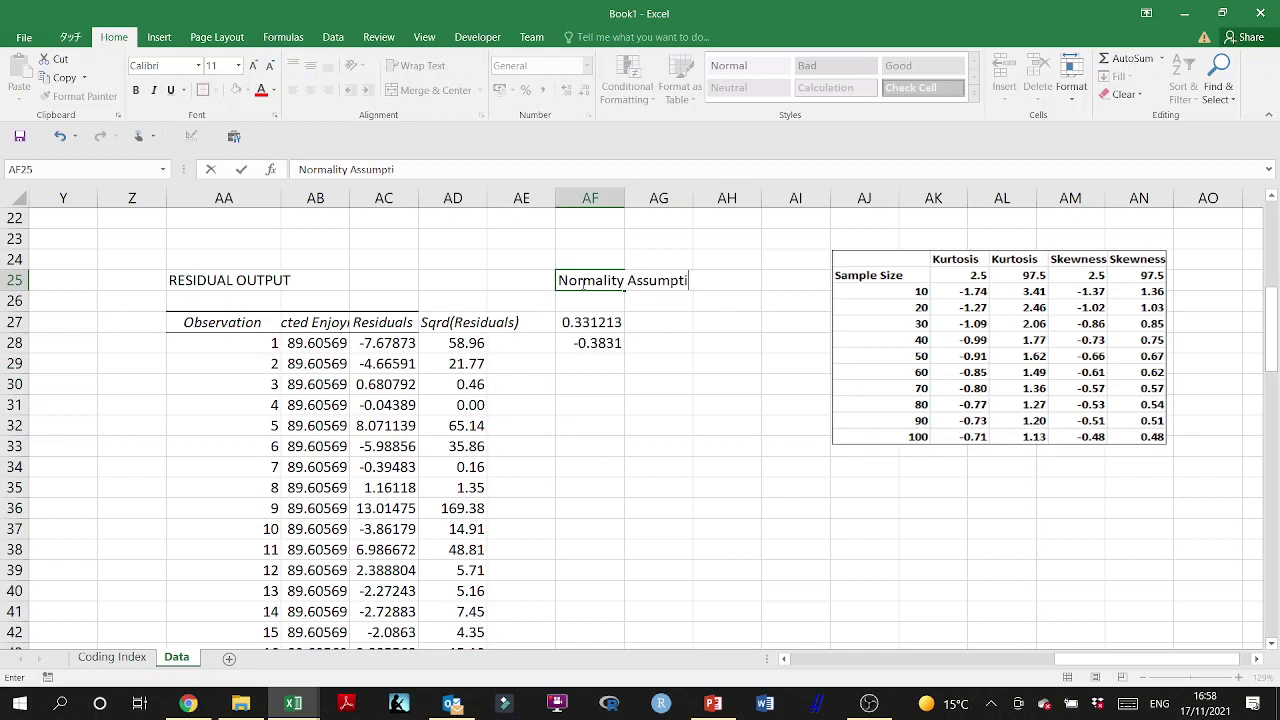
pyautogui.write('on of the error')
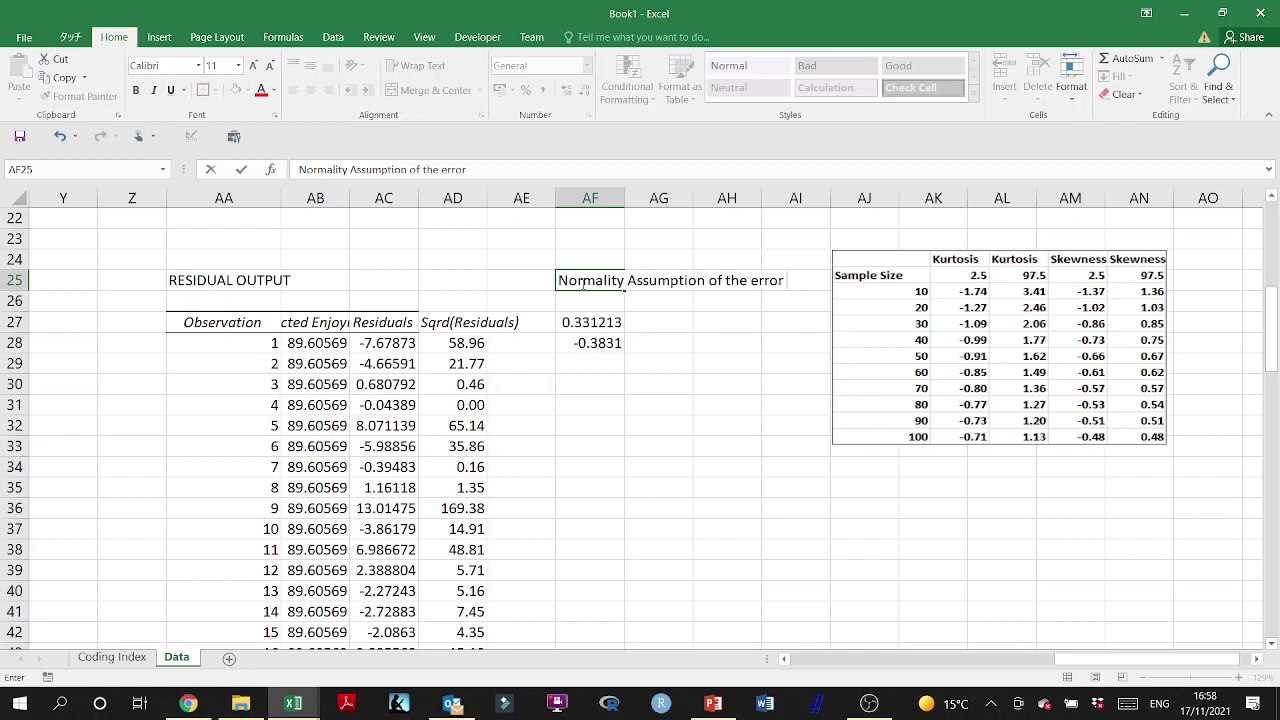
pyautogui.write(' terms')
pyautogui.press('Return')
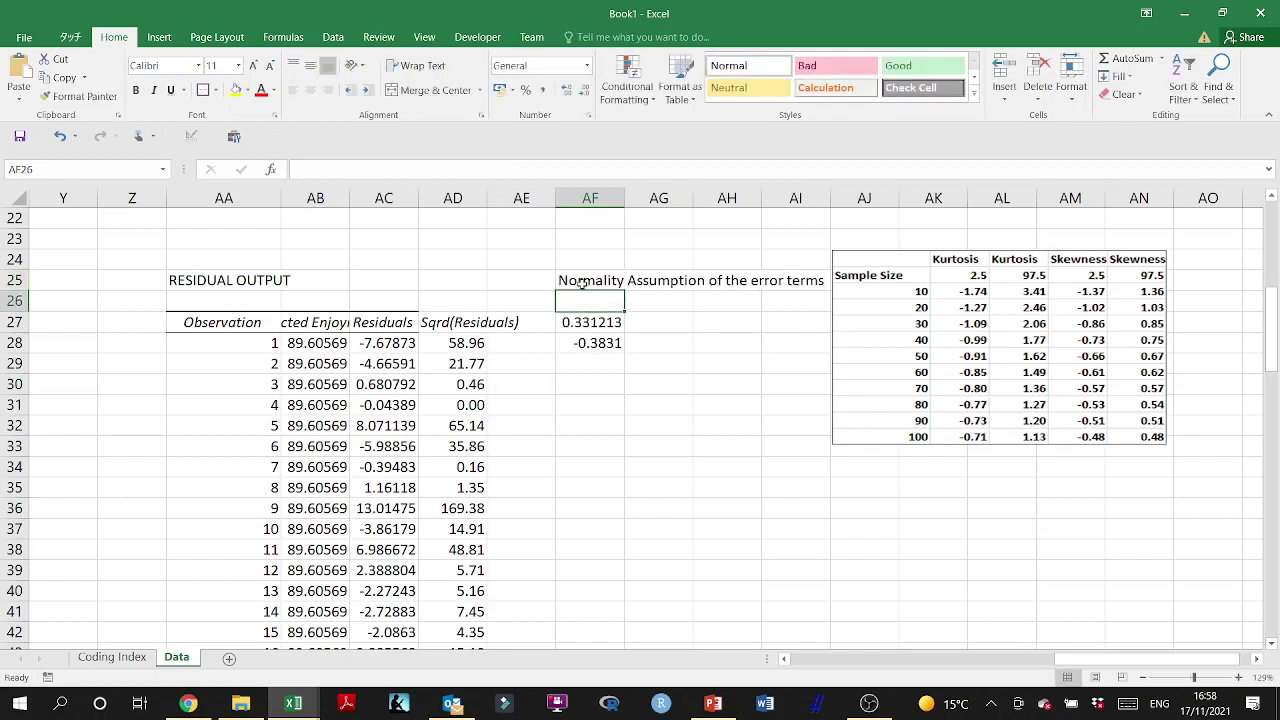
# Step: Enter the conclusion Satisfy the assumption in AF30, below the skewness and kurtosis values
pyautogui.click(599, 385)
pyautogui.write('Sati')
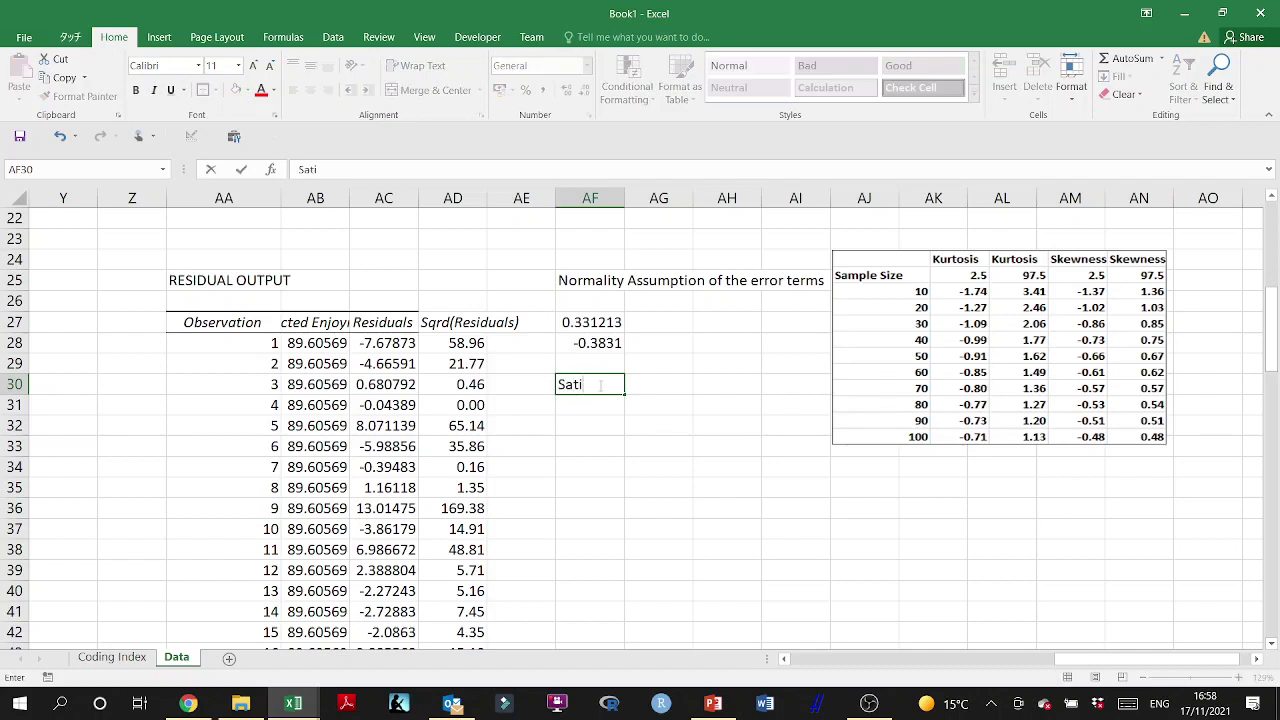
pyautogui.write('sfy the assumption')
pyautogui.press('Return')
pyautogui.press('Return')
# Step: Enter the heading Bruech and Pagan Test for Hetroscedasiticy in AF32
pyautogui.write('B')
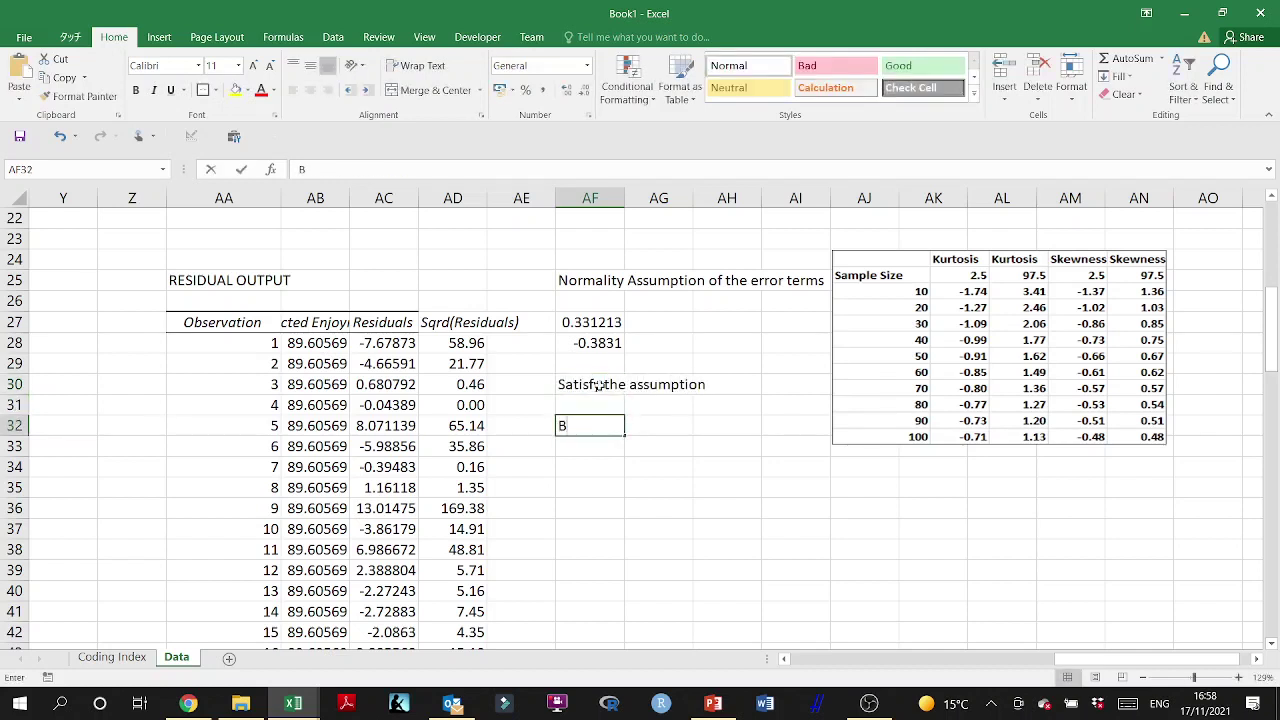
pyautogui.write('ruech')
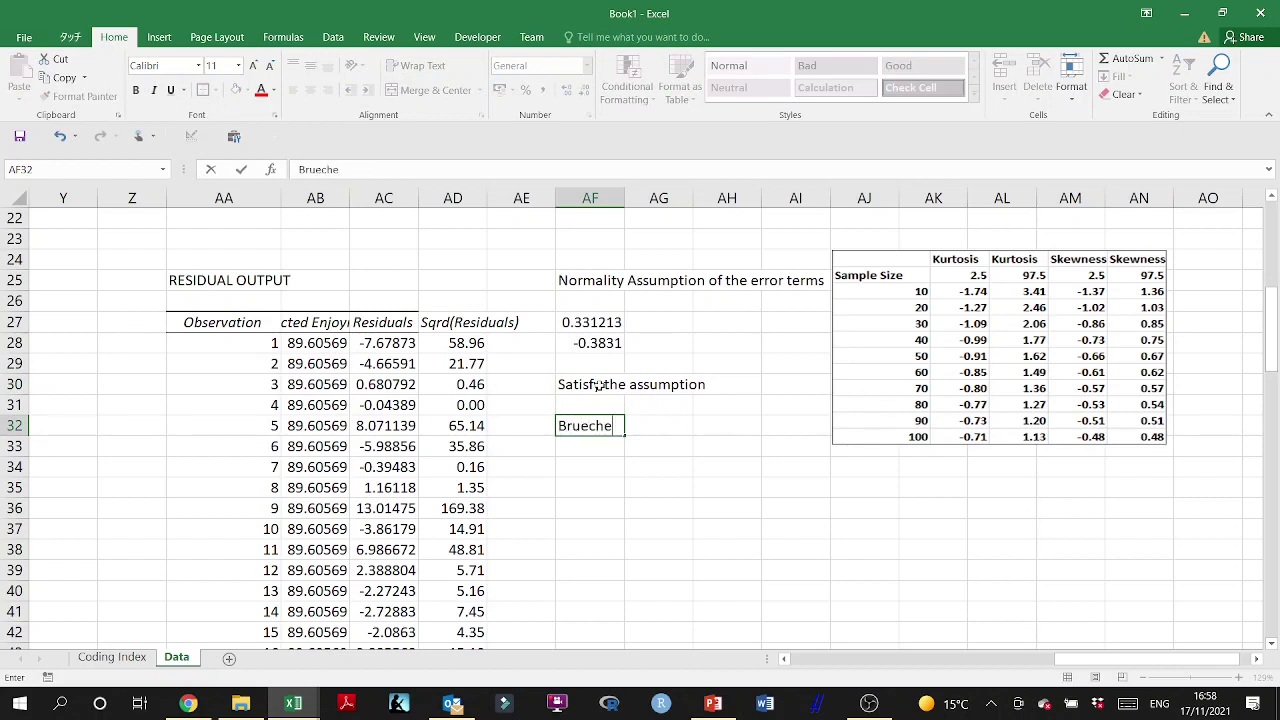
pyautogui.write(' and Pagan')
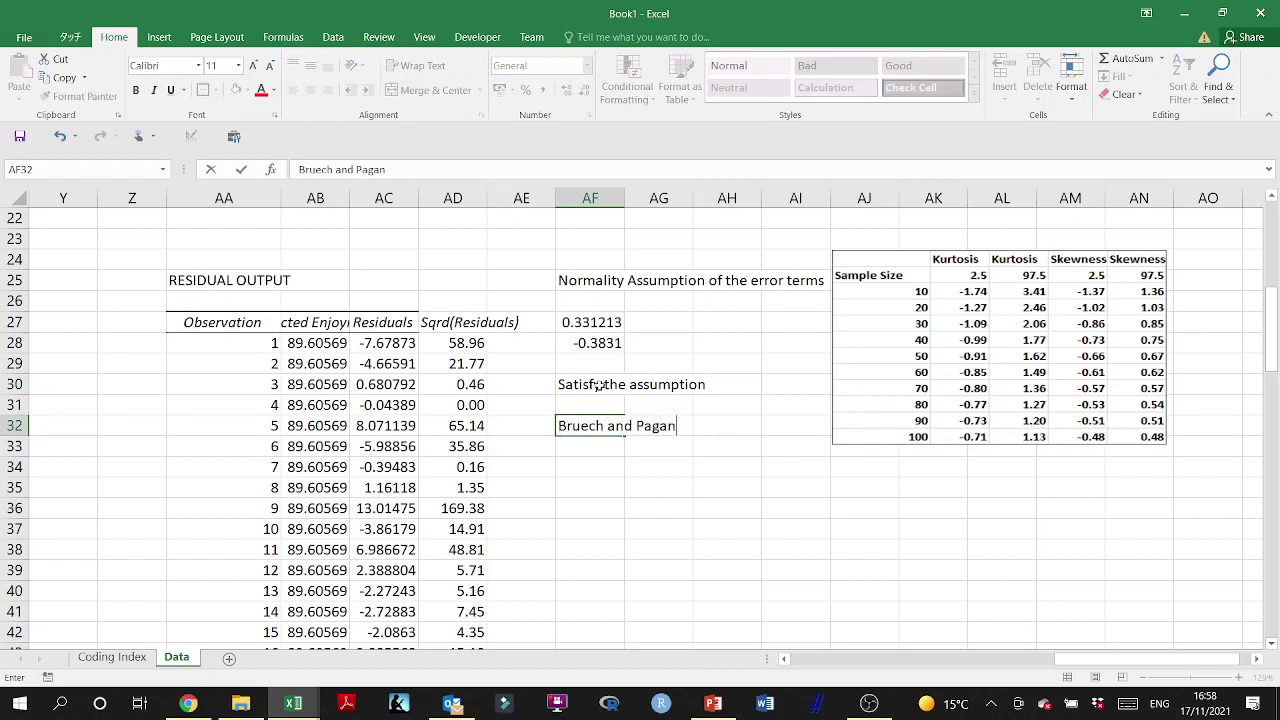
pyautogui.write(' Test for Hetrosce')
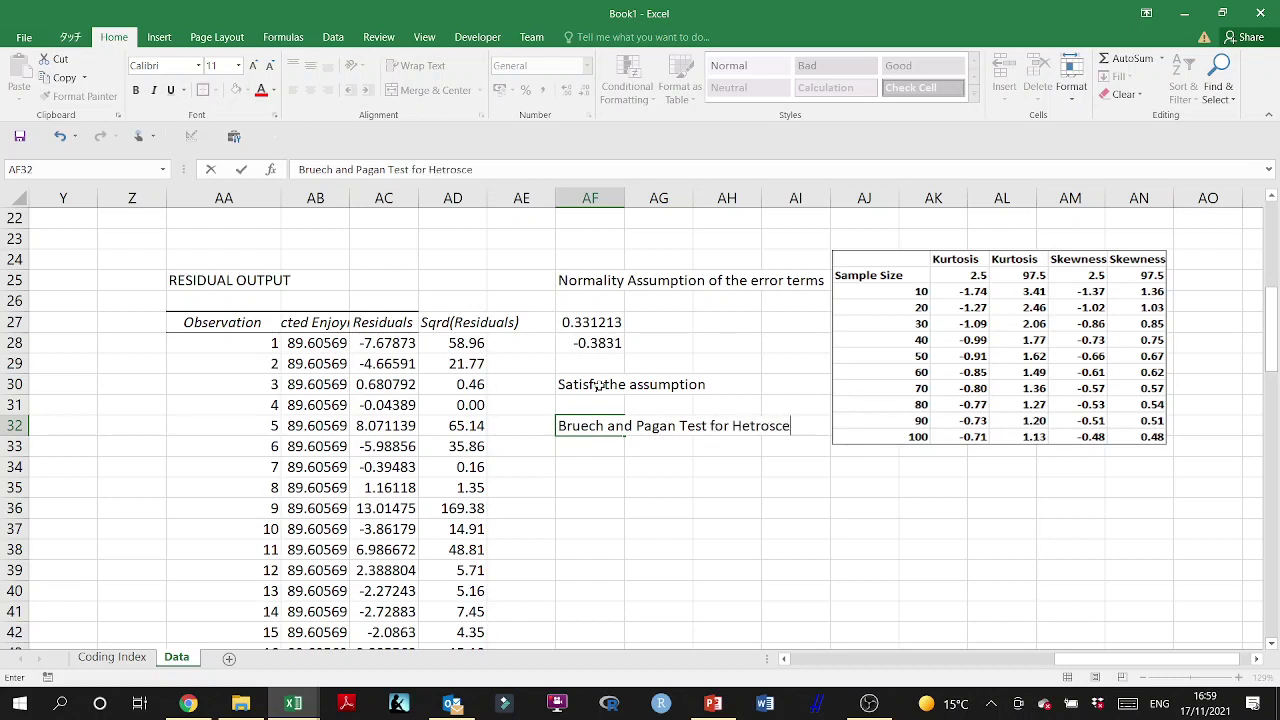
pyautogui.write('dasitic')
pyautogui.press('Return')
pyautogui.press('Return')
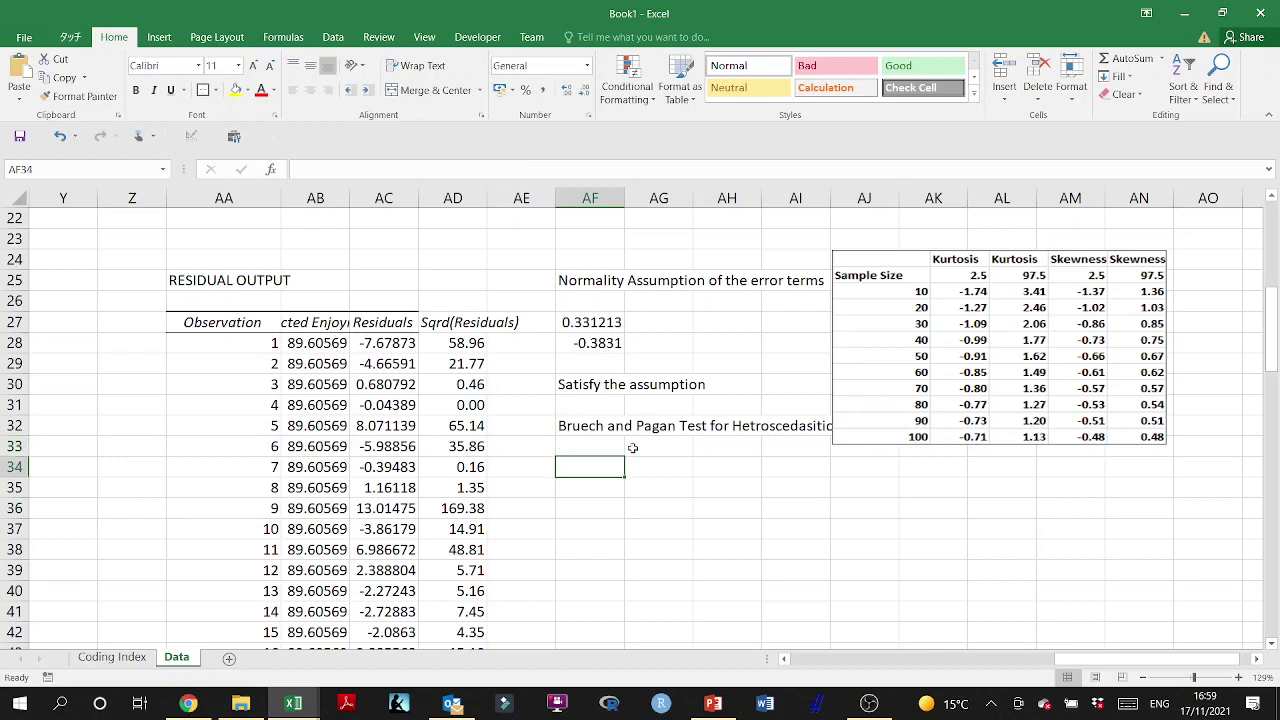
# Step: Start a Regression analysis with the squared residuals and their heading, AD27:AD107, as the input Y range
pyautogui.click(333, 37)
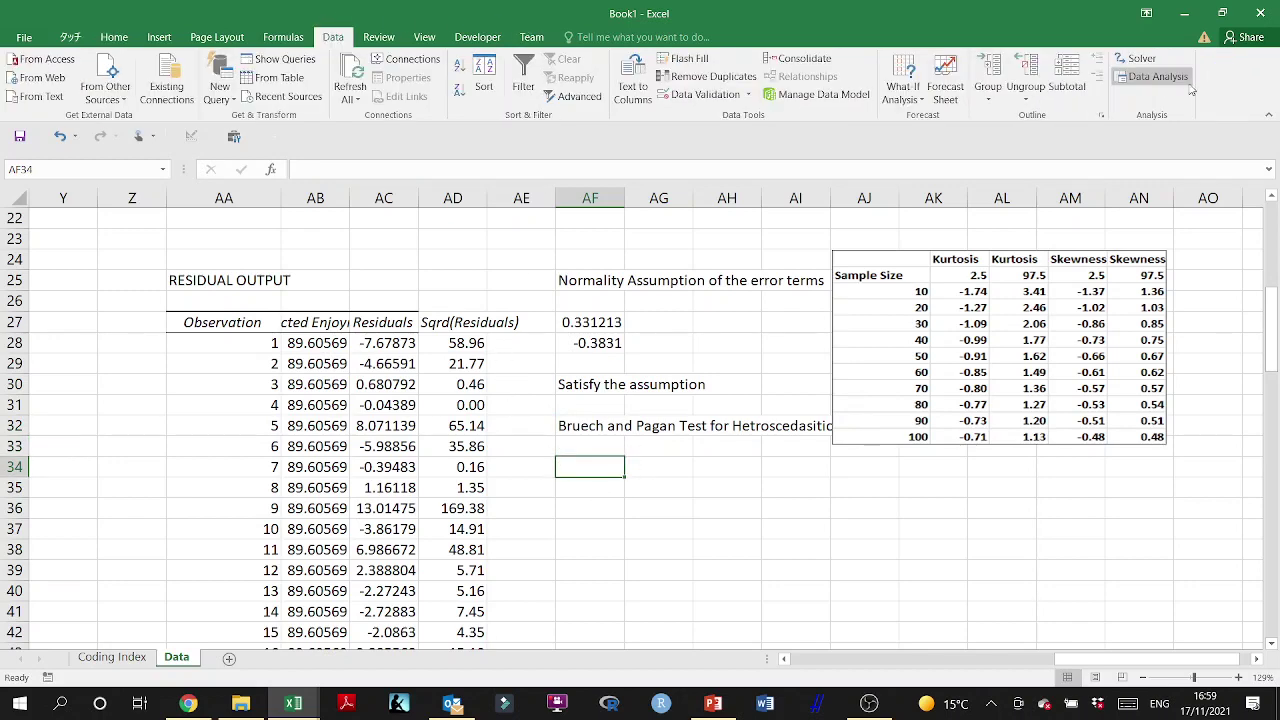
pyautogui.click(1152, 77)
pyautogui.click(1151, 321)
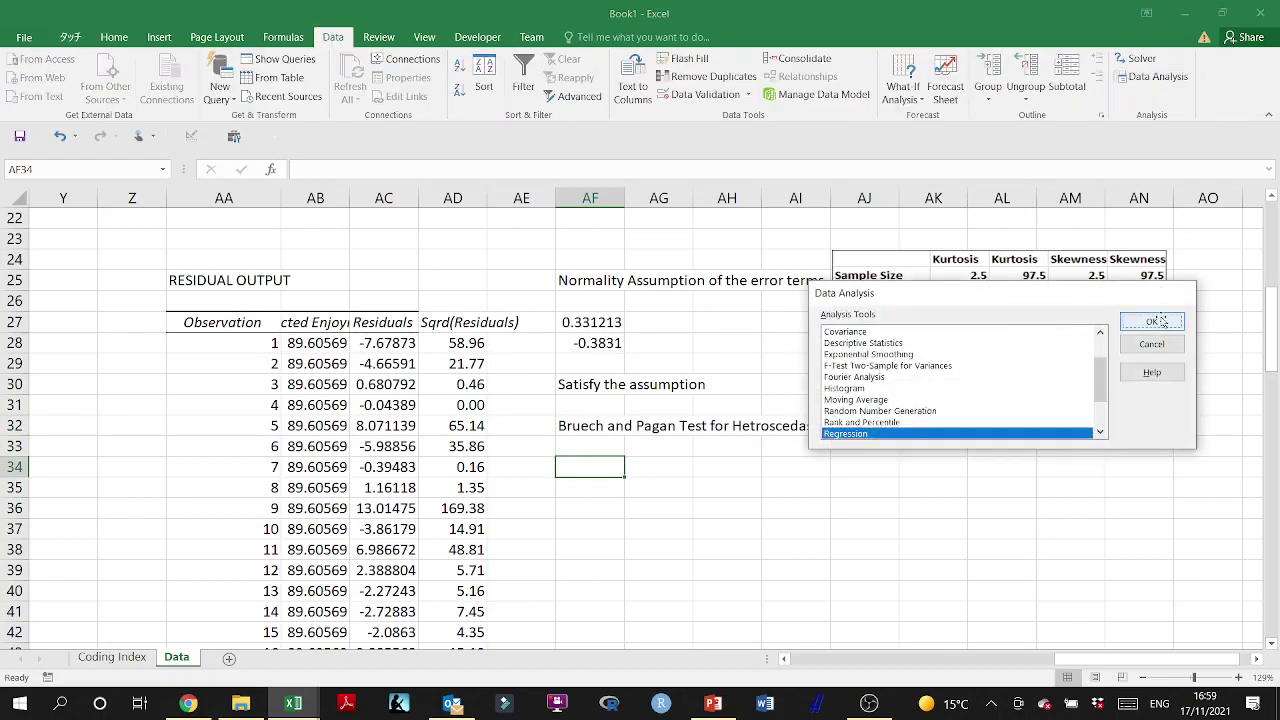
pyautogui.click(1084, 257)
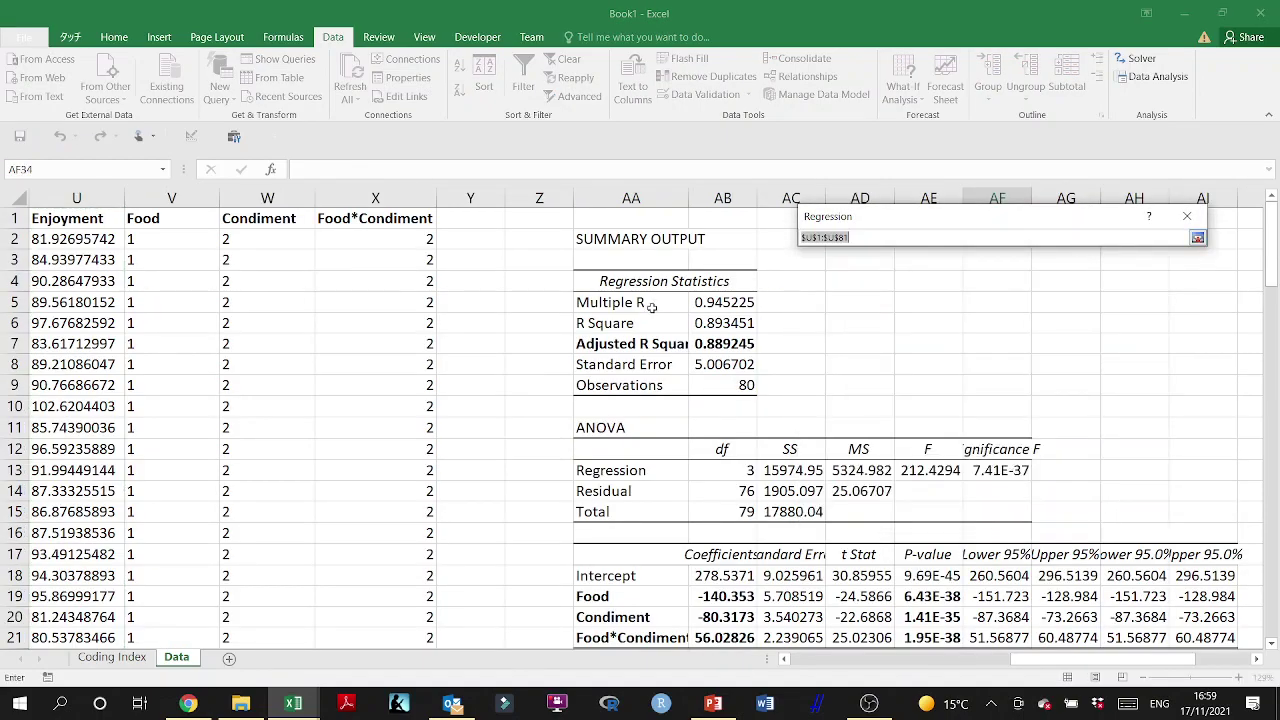
pyautogui.scroll(-6, 710, 347)
pyautogui.hscroll(3, 710, 347)
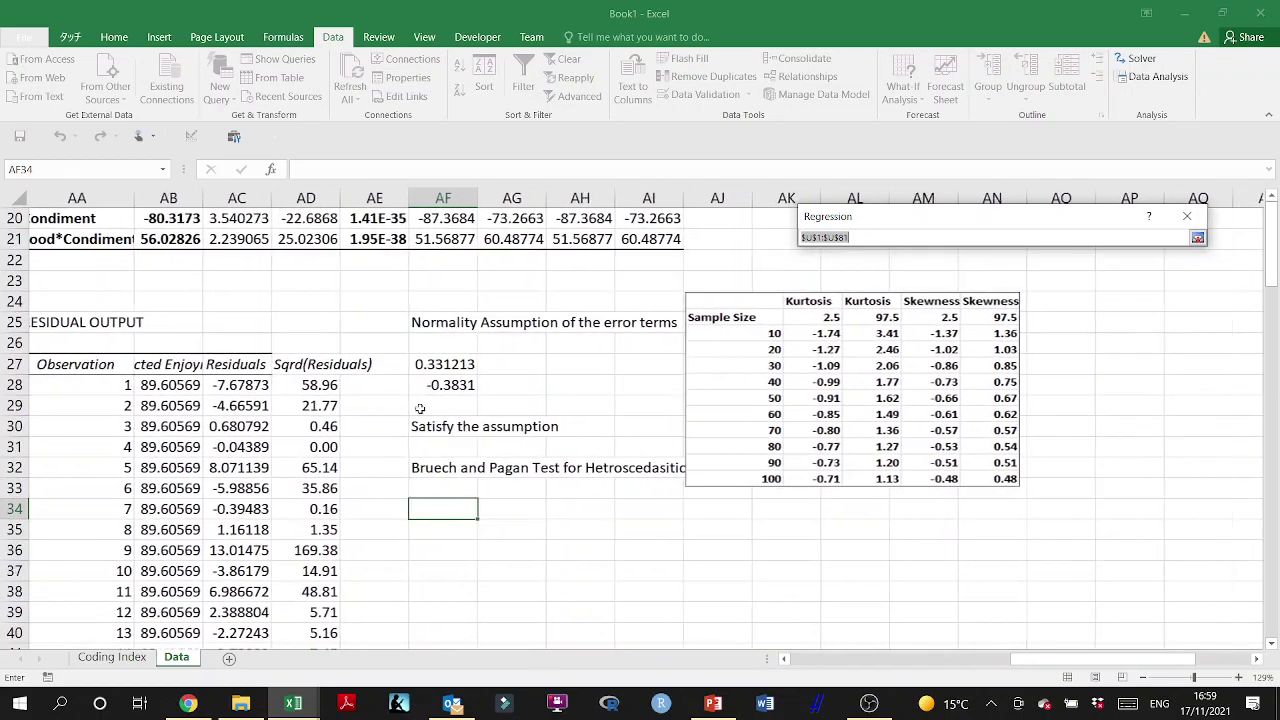
pyautogui.click(316, 366)
pyautogui.hotkey('ctrl', 'shift', 'Down')
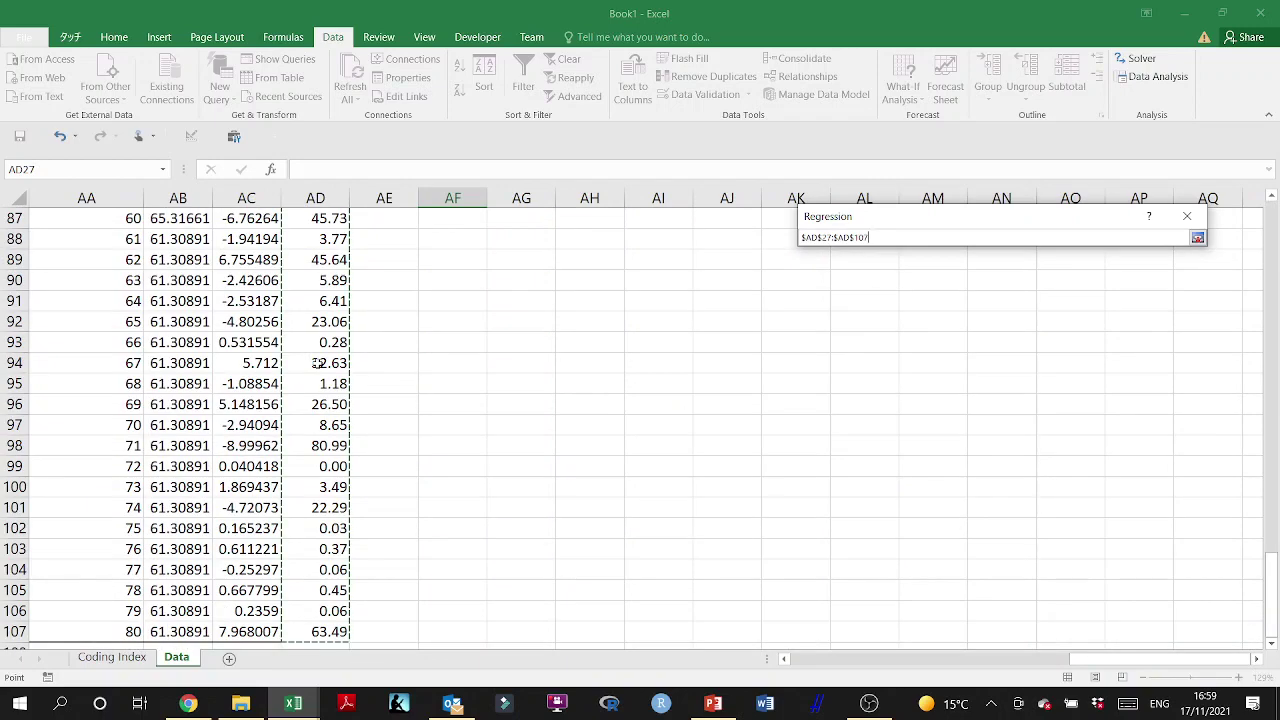
pyautogui.click(1197, 237)
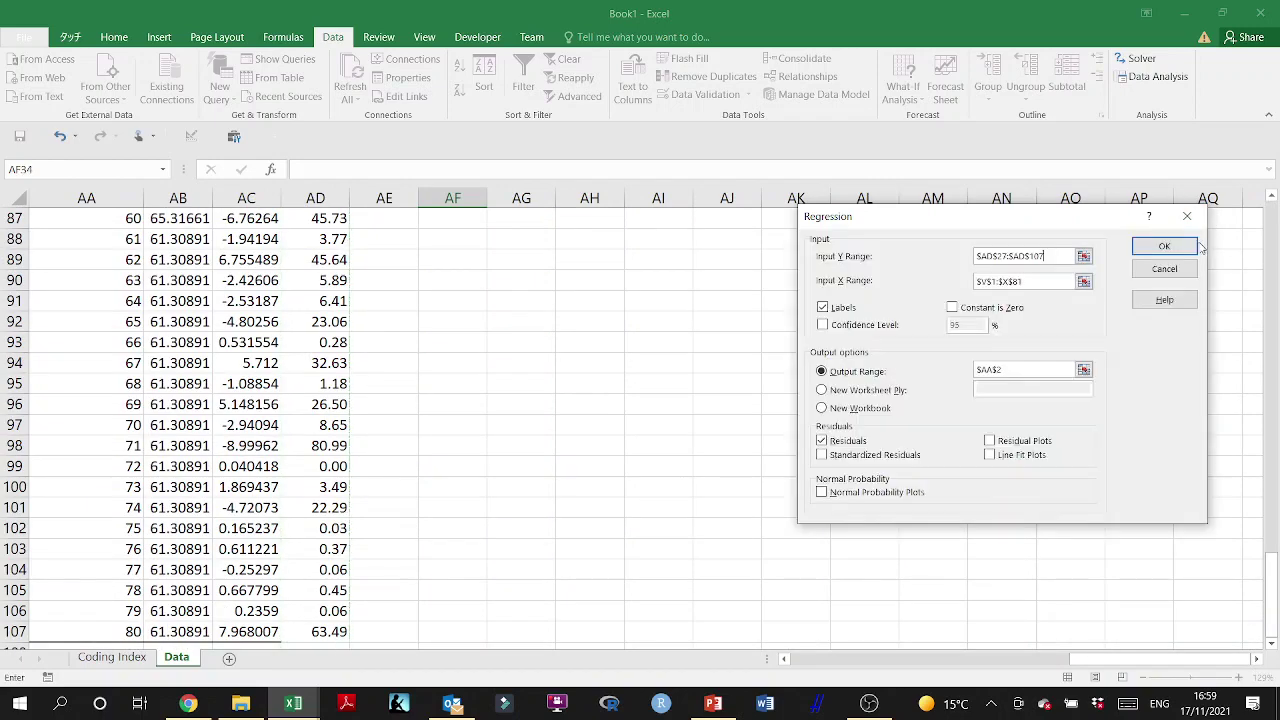
# Step: Set the regression's input X range to the Food, Condiment and Food*Condiment columns, V1:X81, and turn off the residuals output
pyautogui.click(1084, 279)
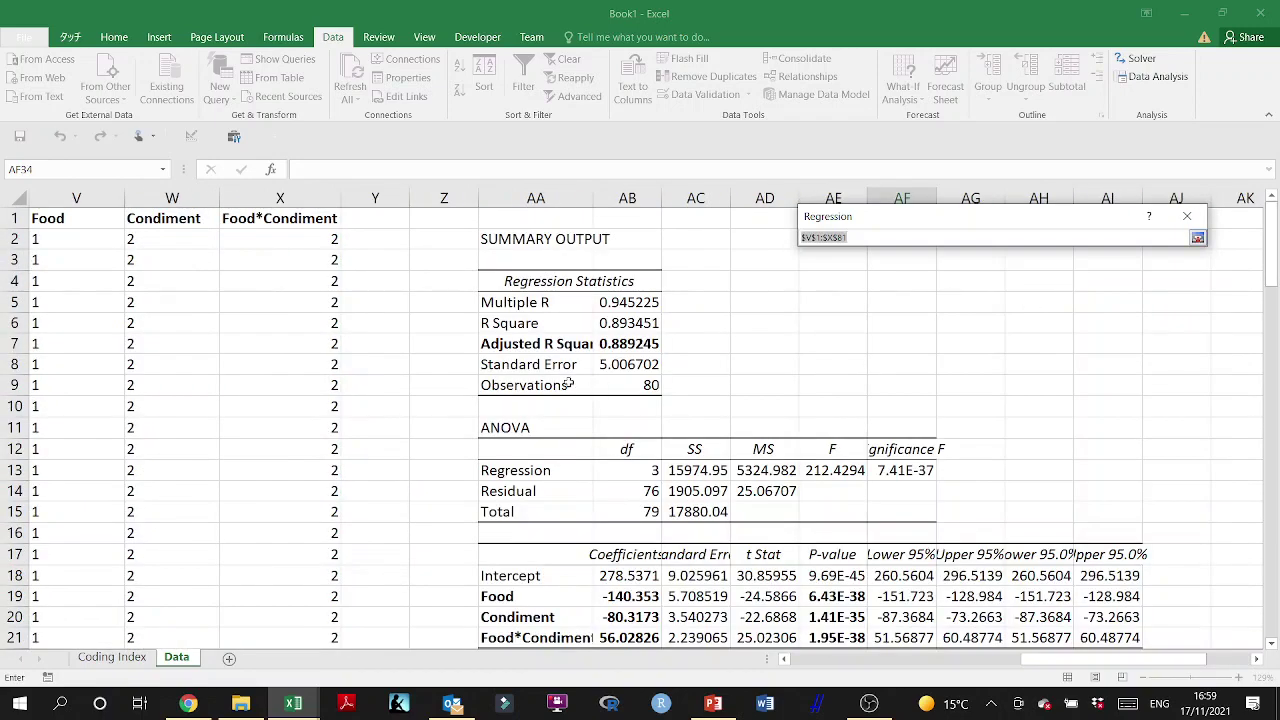
pyautogui.scroll(-4, 568, 384)
pyautogui.scroll(4, 568, 384)
pyautogui.hscroll(-3, 568, 383)
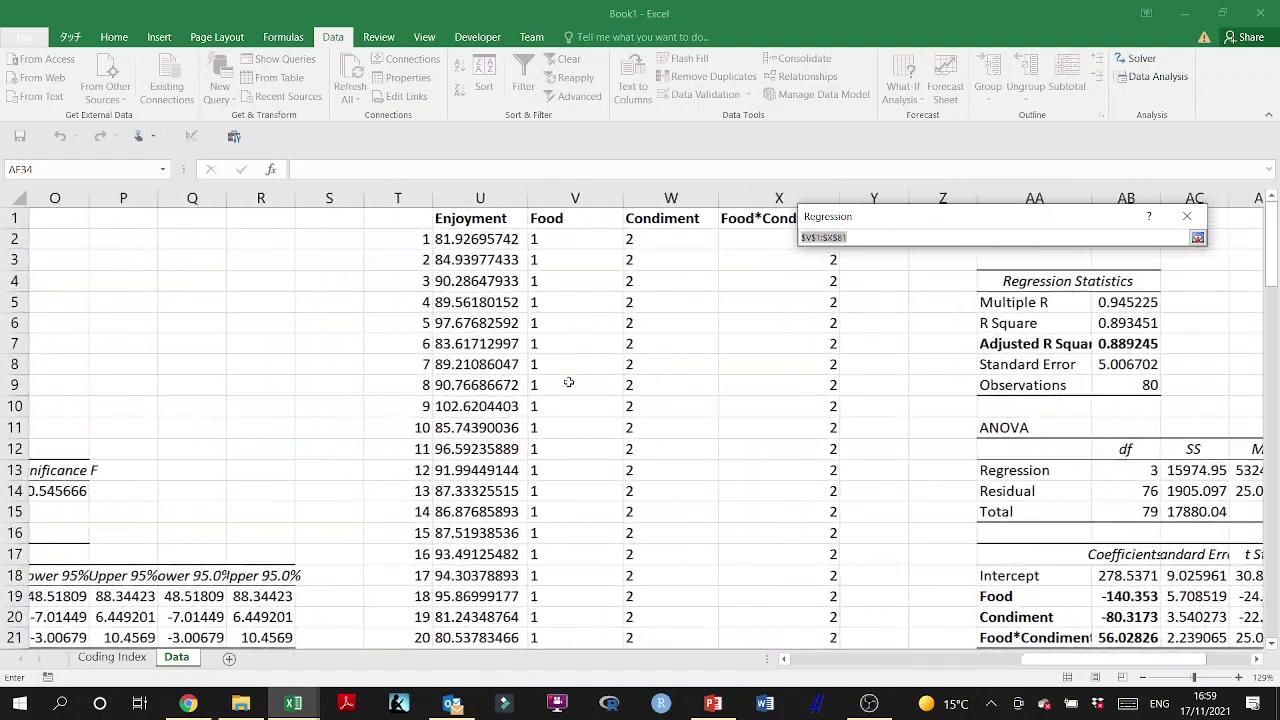
pyautogui.hscroll(3, 543, 357)
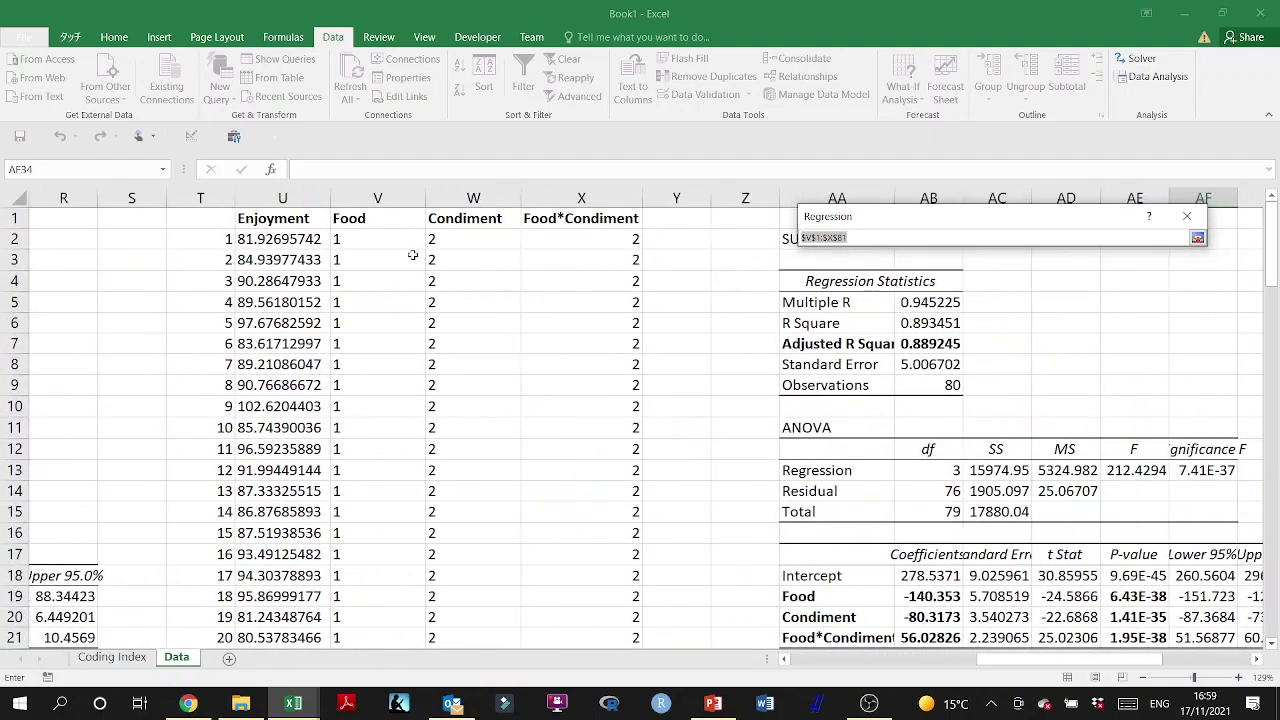
pyautogui.moveTo(370, 218); pyautogui.dragTo(581, 220)
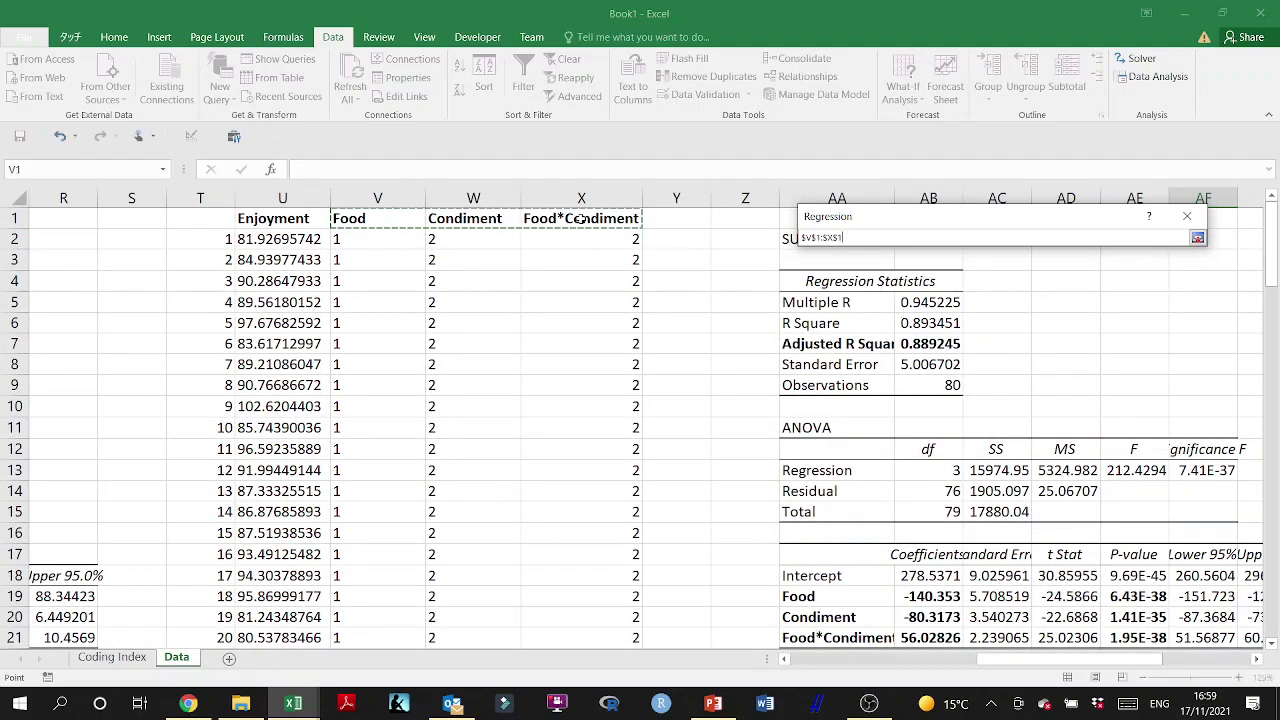
pyautogui.hotkey('ctrl', 'shift', 'Down')
pyautogui.click(1197, 237)
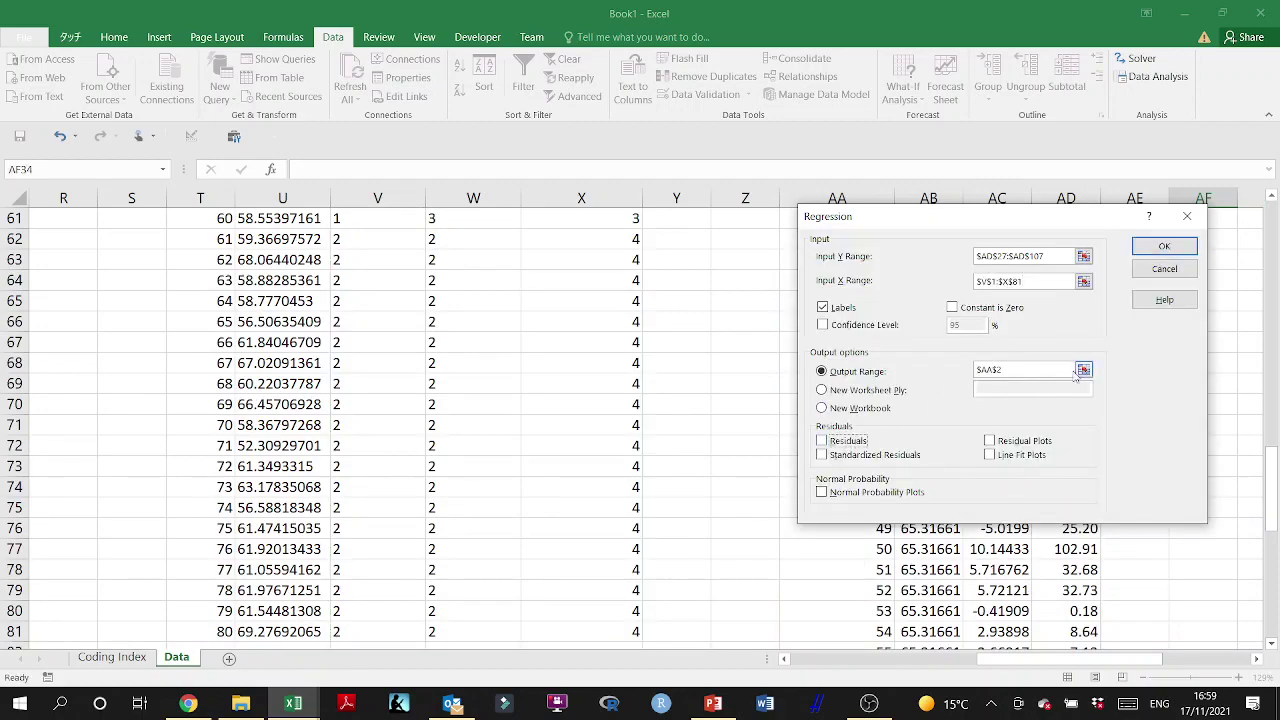
# Step: Run the regression with its output range at AF35 and widen column AF to fit the summary labels
pyautogui.click(1084, 370)
pyautogui.scroll(-9, 1046, 421)
pyautogui.hscroll(4, 1046, 421)
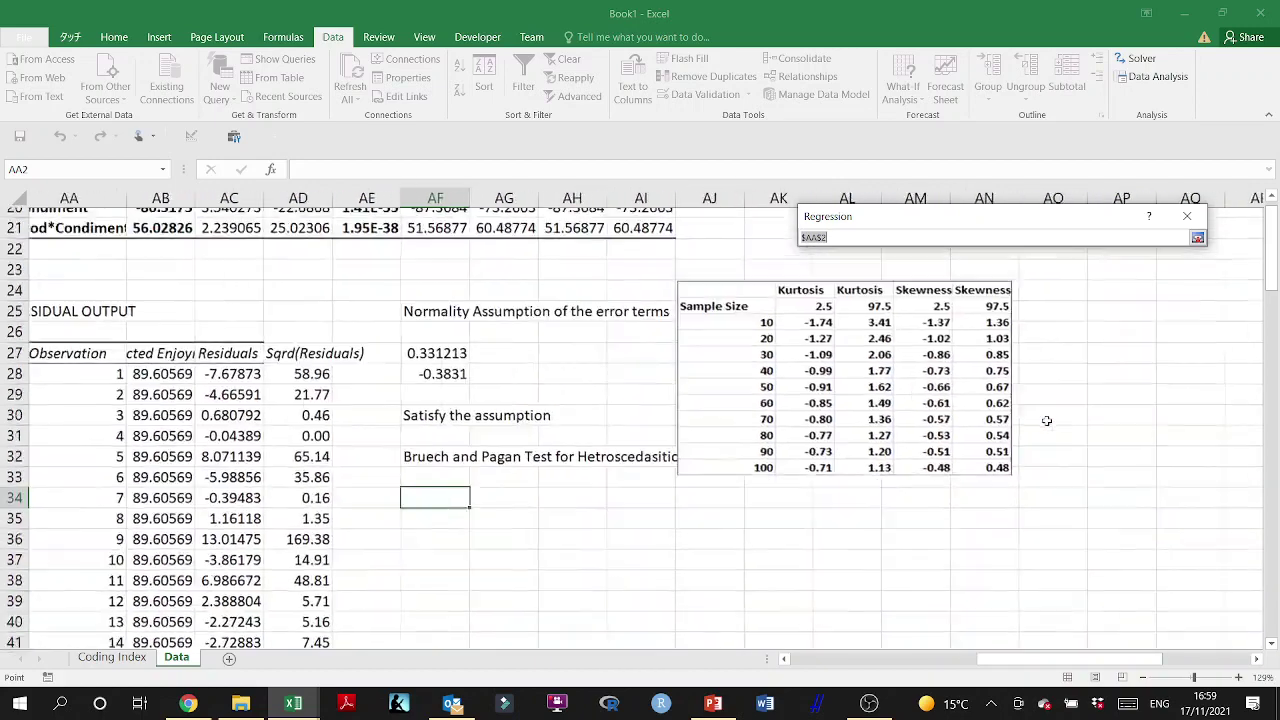
pyautogui.hscroll(1, 535, 442)
pyautogui.click(346, 363)
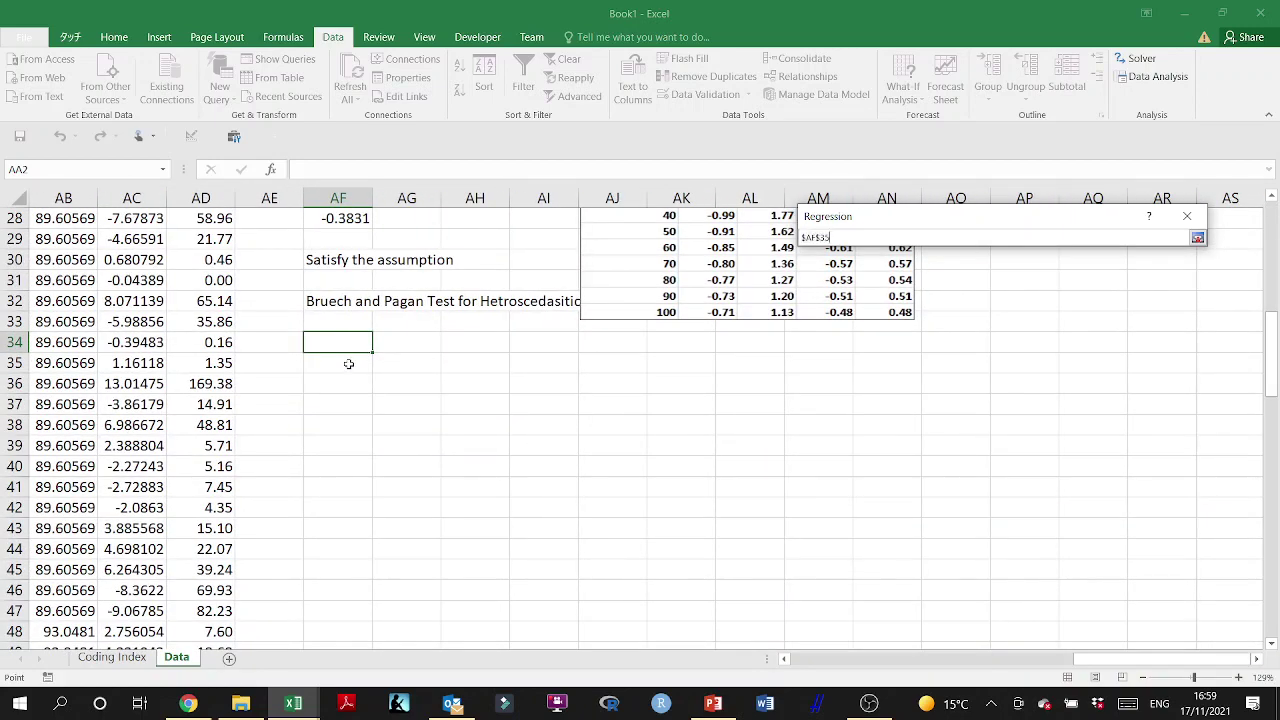
pyautogui.click(1198, 238)
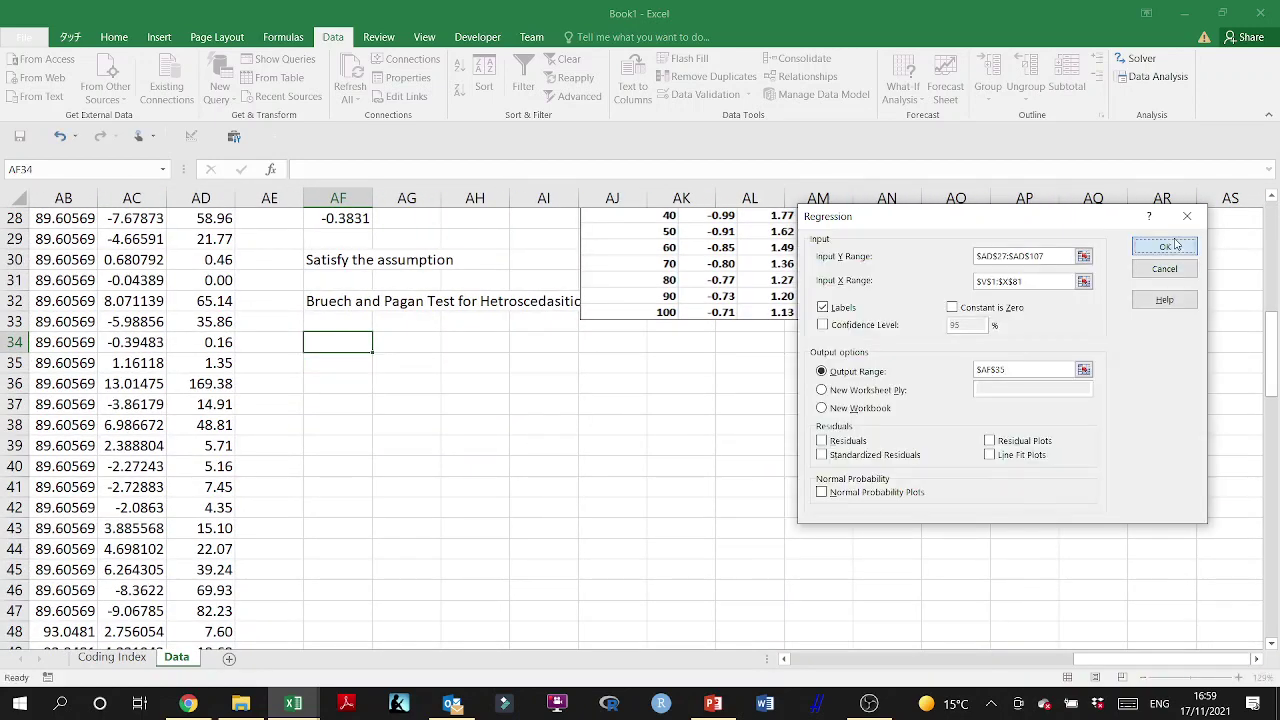
pyautogui.click(1164, 247)
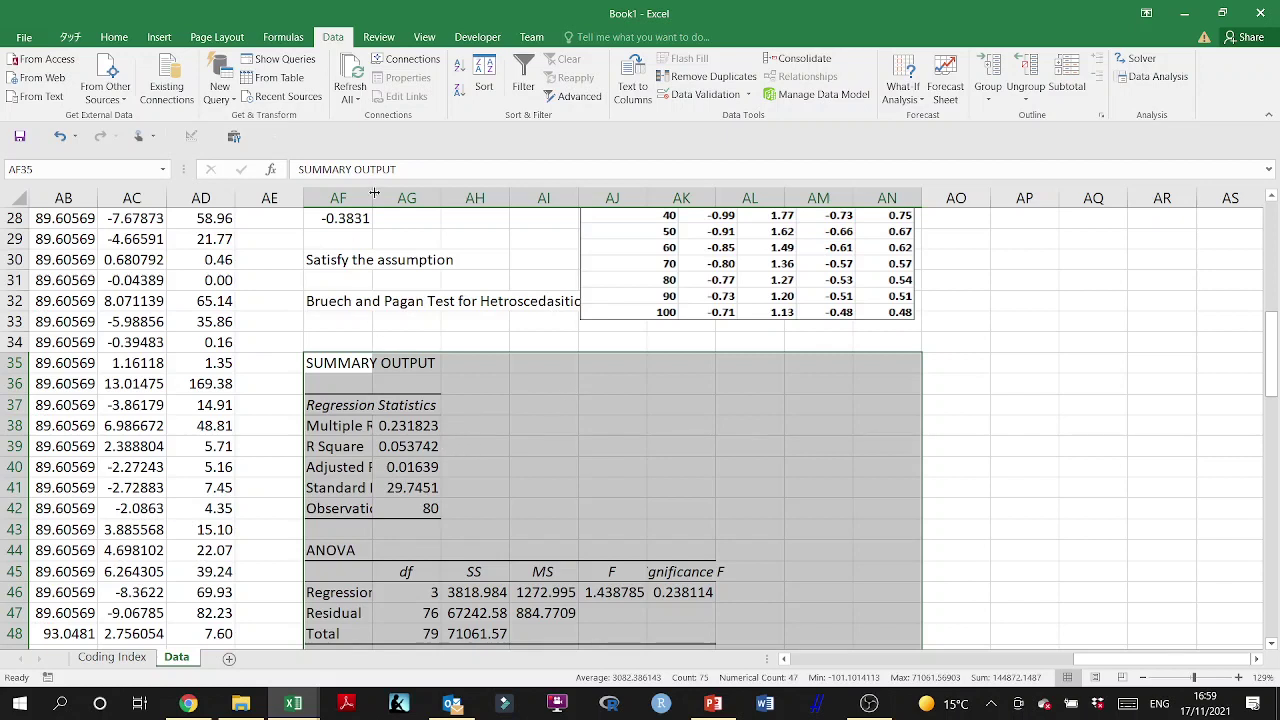
pyautogui.moveTo(374, 192); pyautogui.dragTo(466, 222)
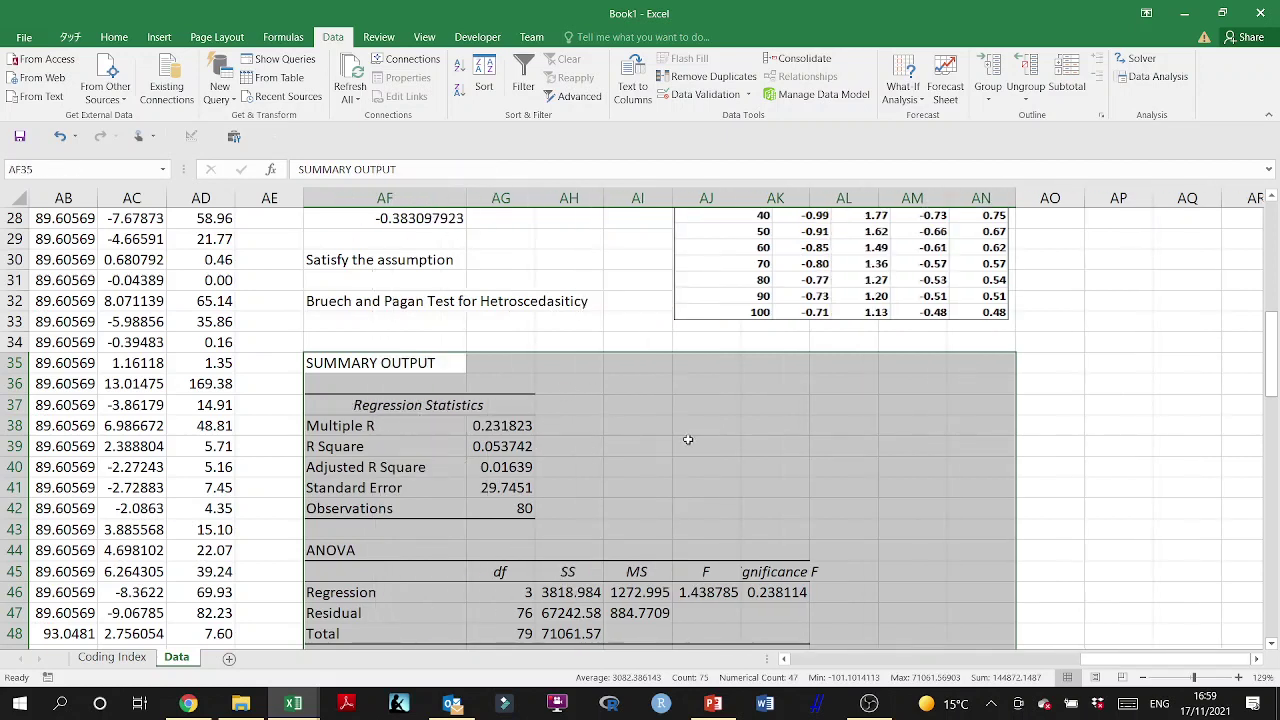
# Step: Calculate the test statistic in AJ38 as R Square times Observations with the formula =AG39*AG42
pyautogui.click(695, 429)
pyautogui.write('=')
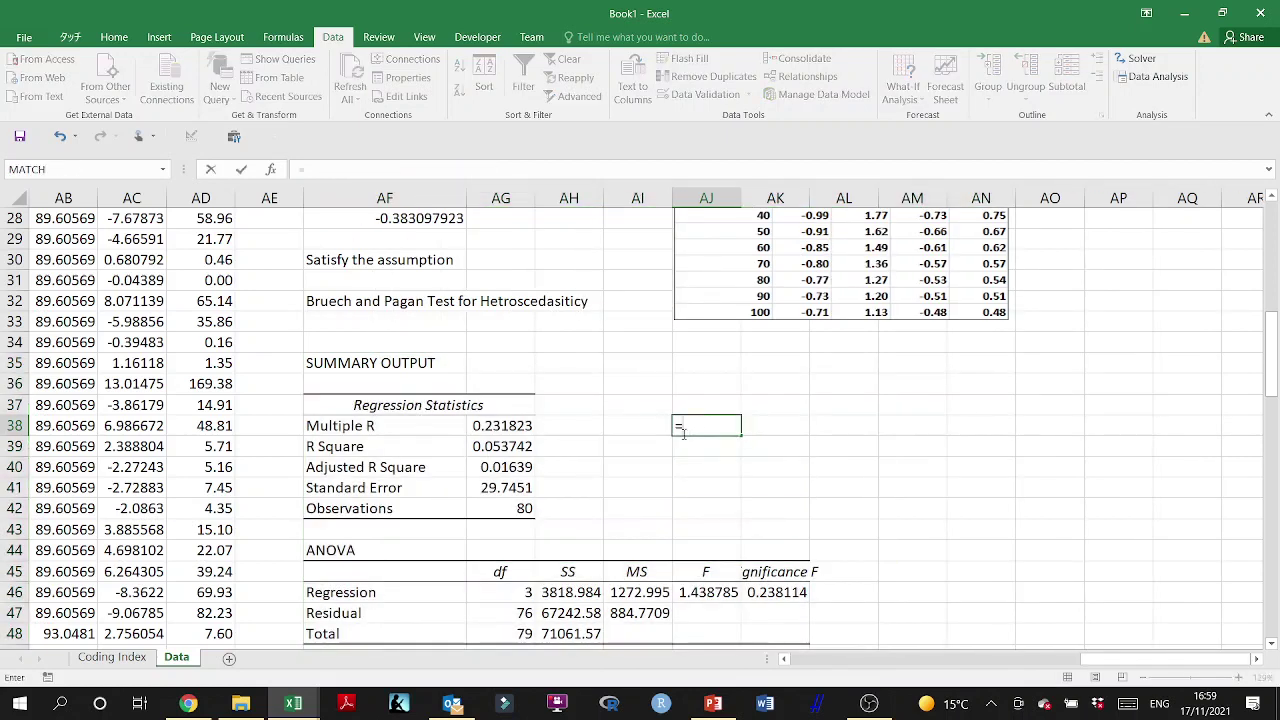
pyautogui.click(472, 449)
pyautogui.write('*')
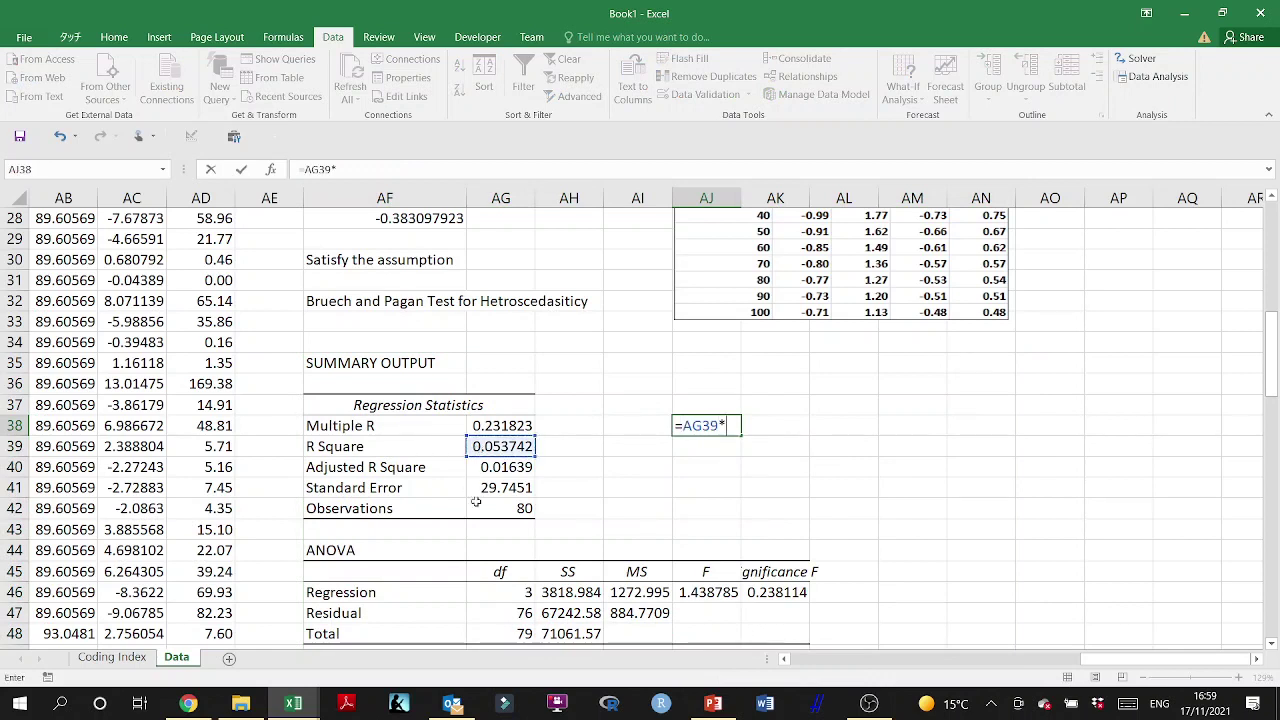
pyautogui.click(492, 511)
pyautogui.press('Return')
pyautogui.press('Return')
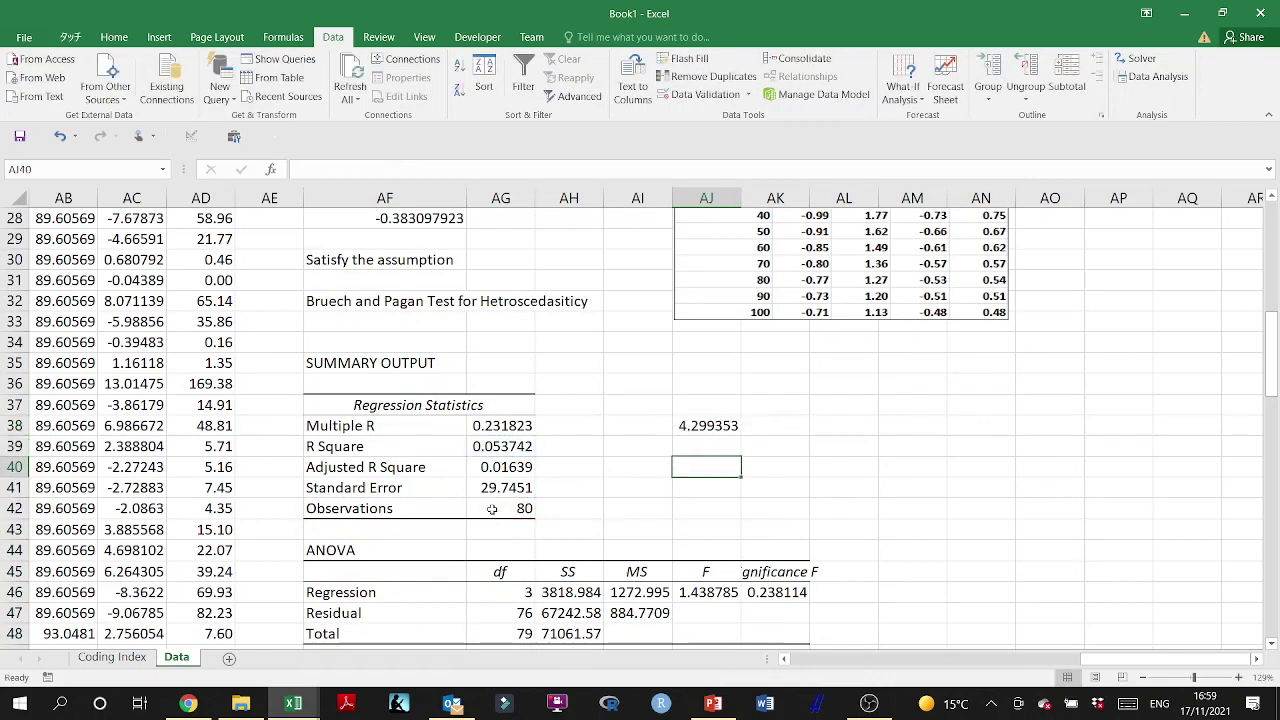
# Step: Calculate the test's p-value in AJ40 with CHISQ.DIST.RT, using the statistic in AJ38 and the regression degrees of freedom in AG46
pyautogui.write('=chi')
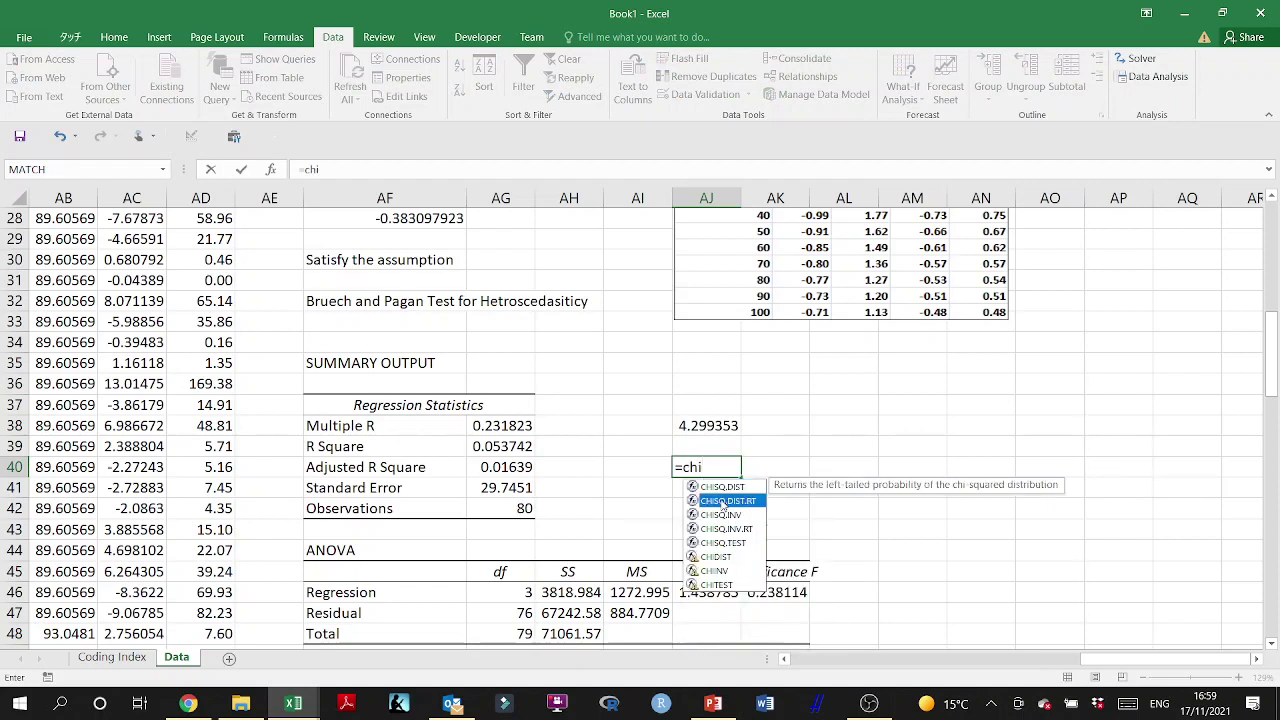
pyautogui.doubleClick(720, 500)
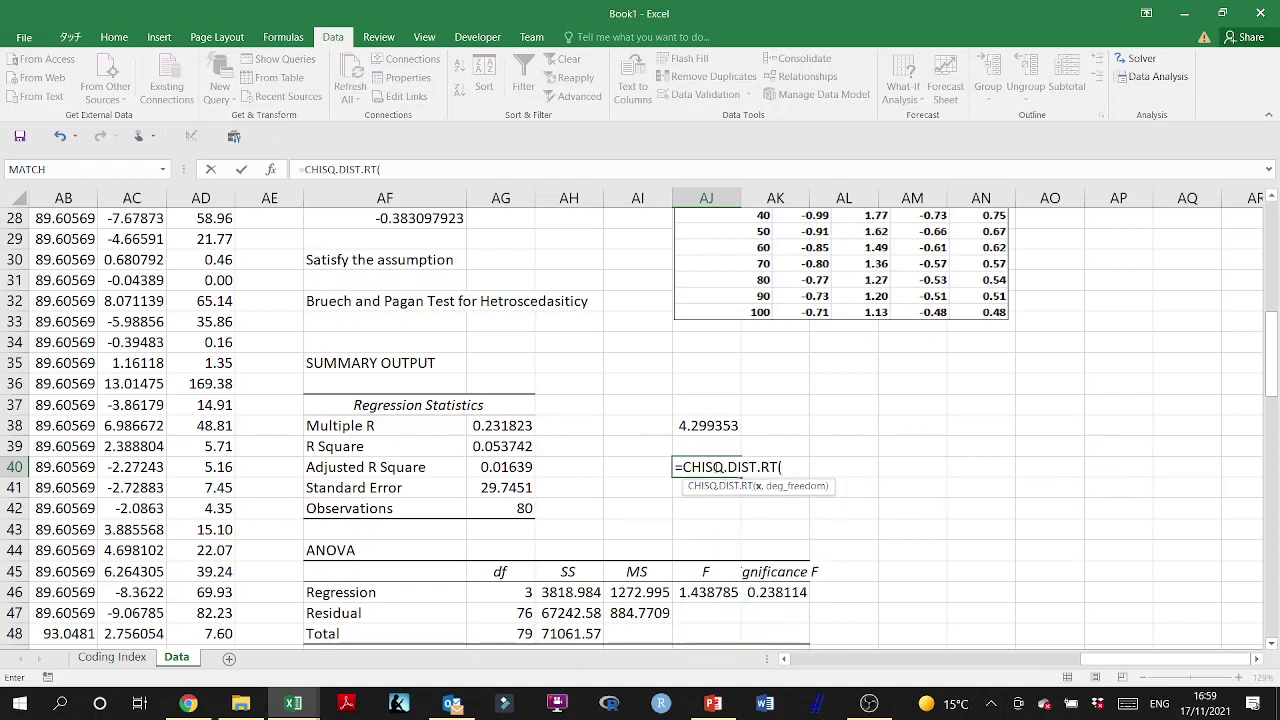
pyautogui.click(718, 424)
pyautogui.write(',')
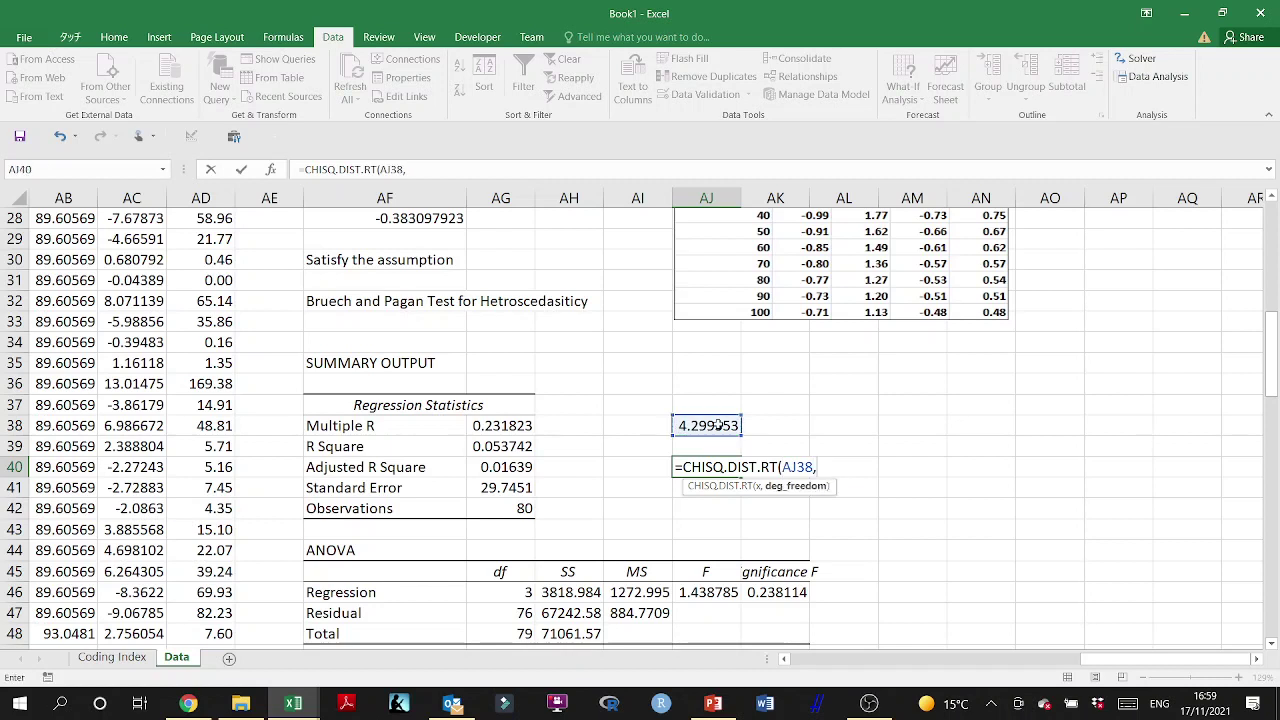
pyautogui.click(503, 592)
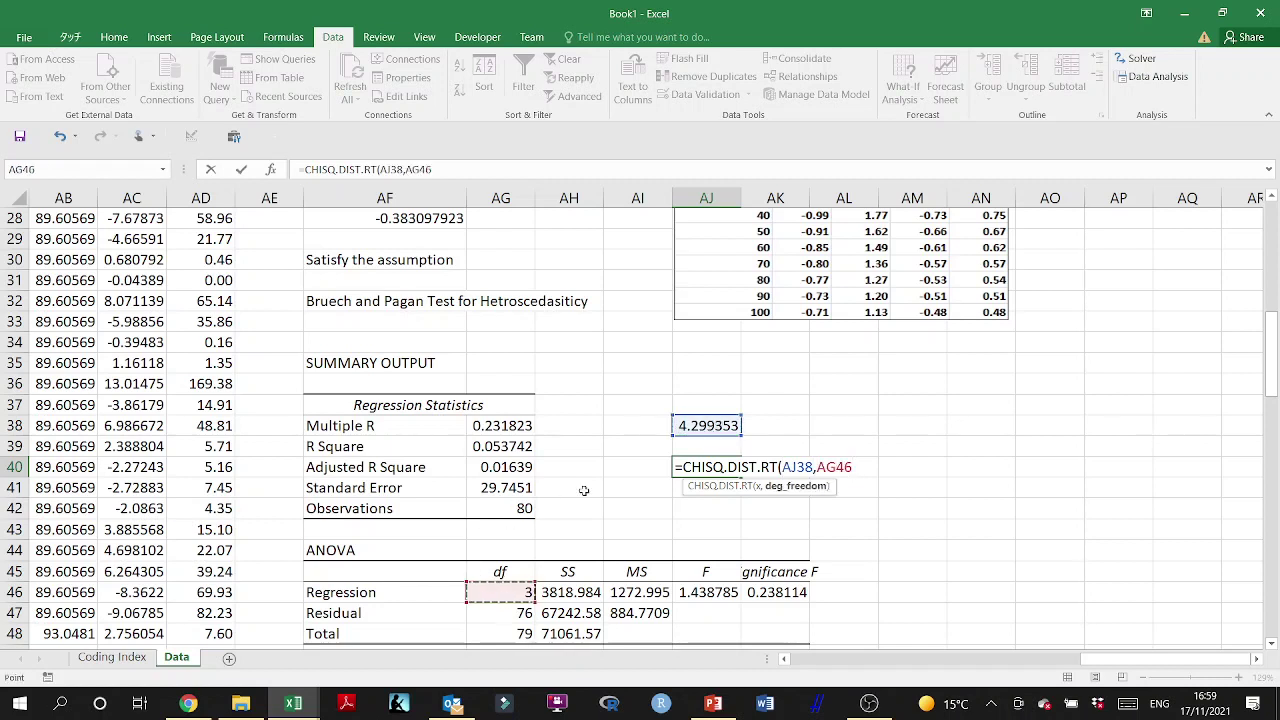
pyautogui.press('Return')
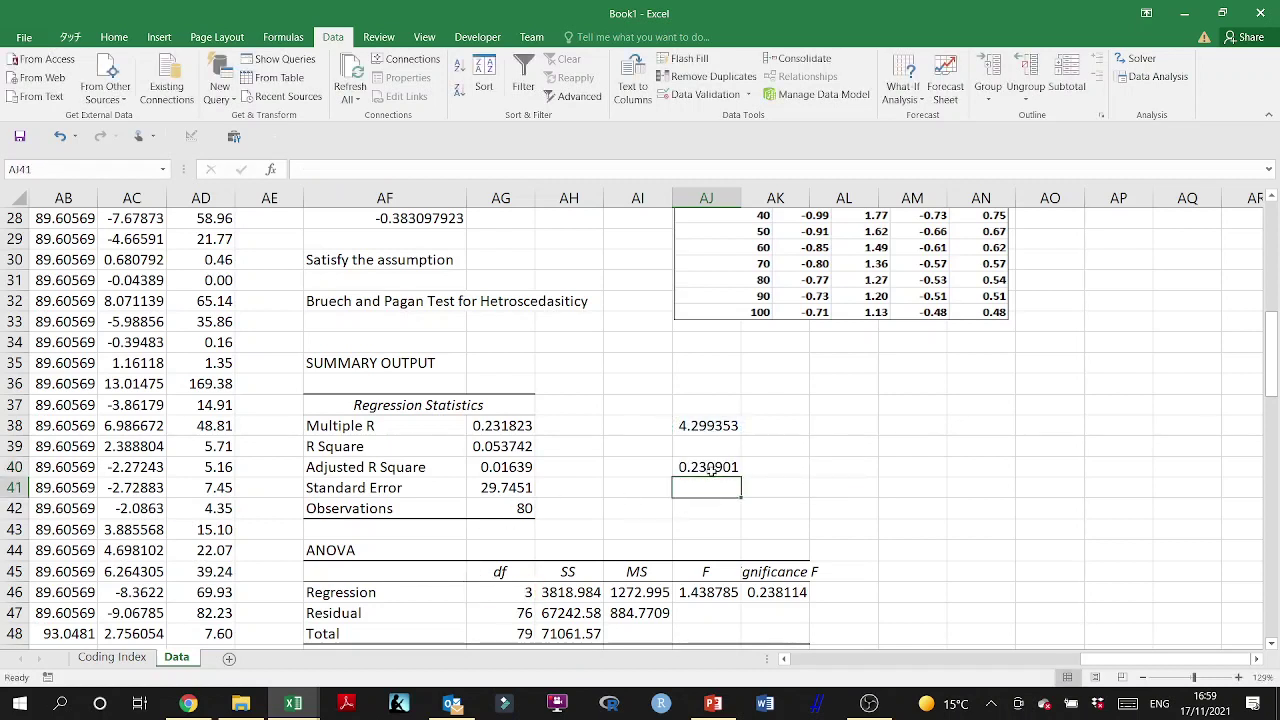
# Step: Enter >0.05 in AK40 beside the p-value and the conclusion "No Hetroscedasiticy" in AL40, and save the workbook
pyautogui.click(782, 470)
pyautogui.write('>')
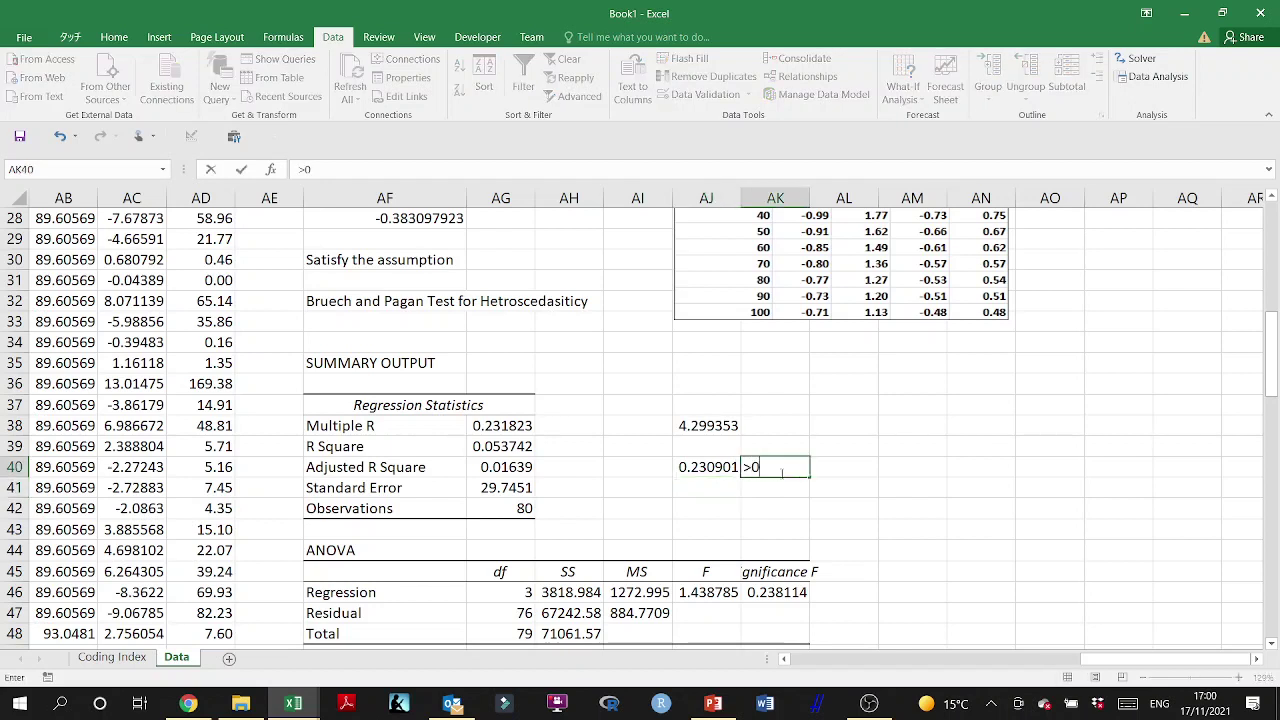
pyautogui.write('0.05')
pyautogui.press('Tab')
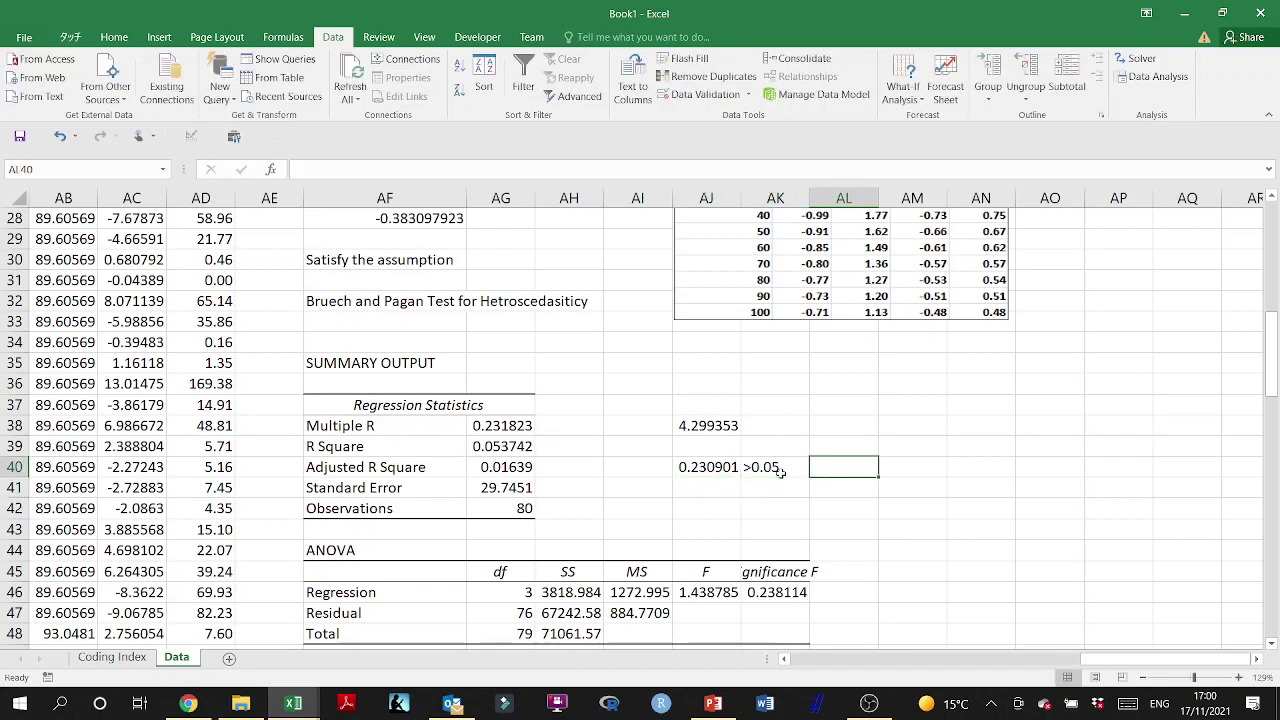
pyautogui.write('No')
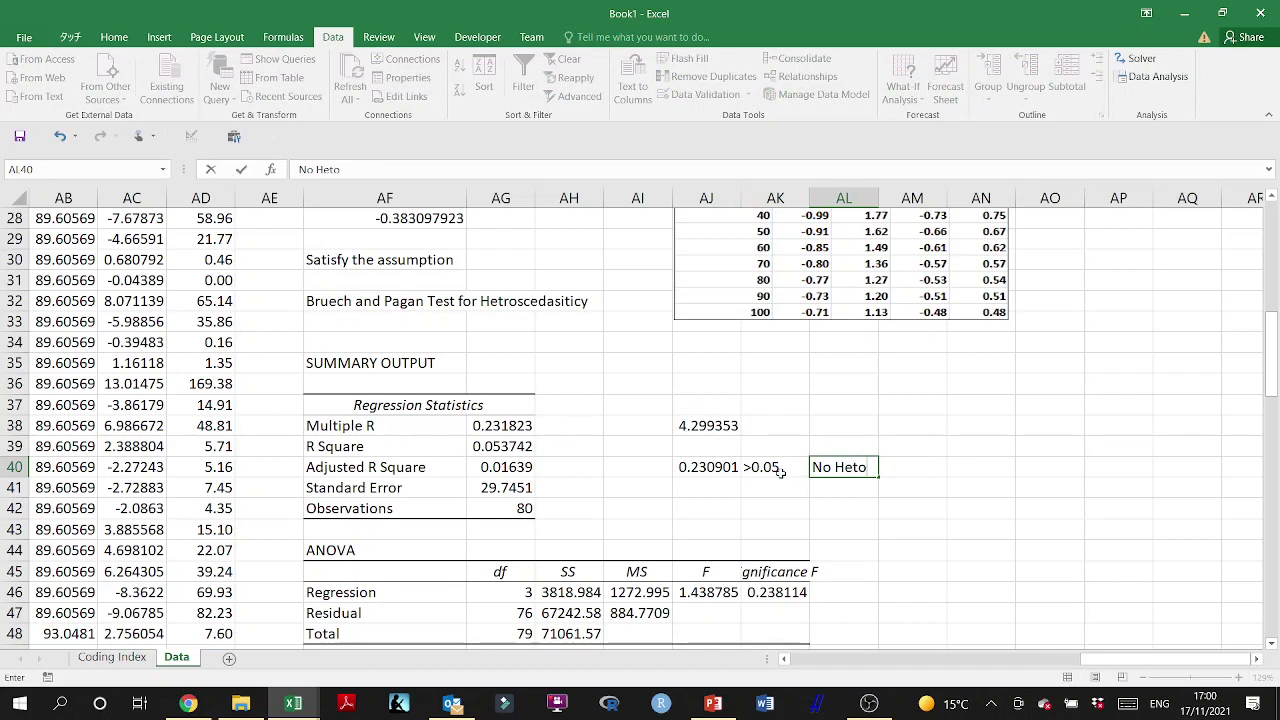
pyautogui.write(' Hetroscedasiti')
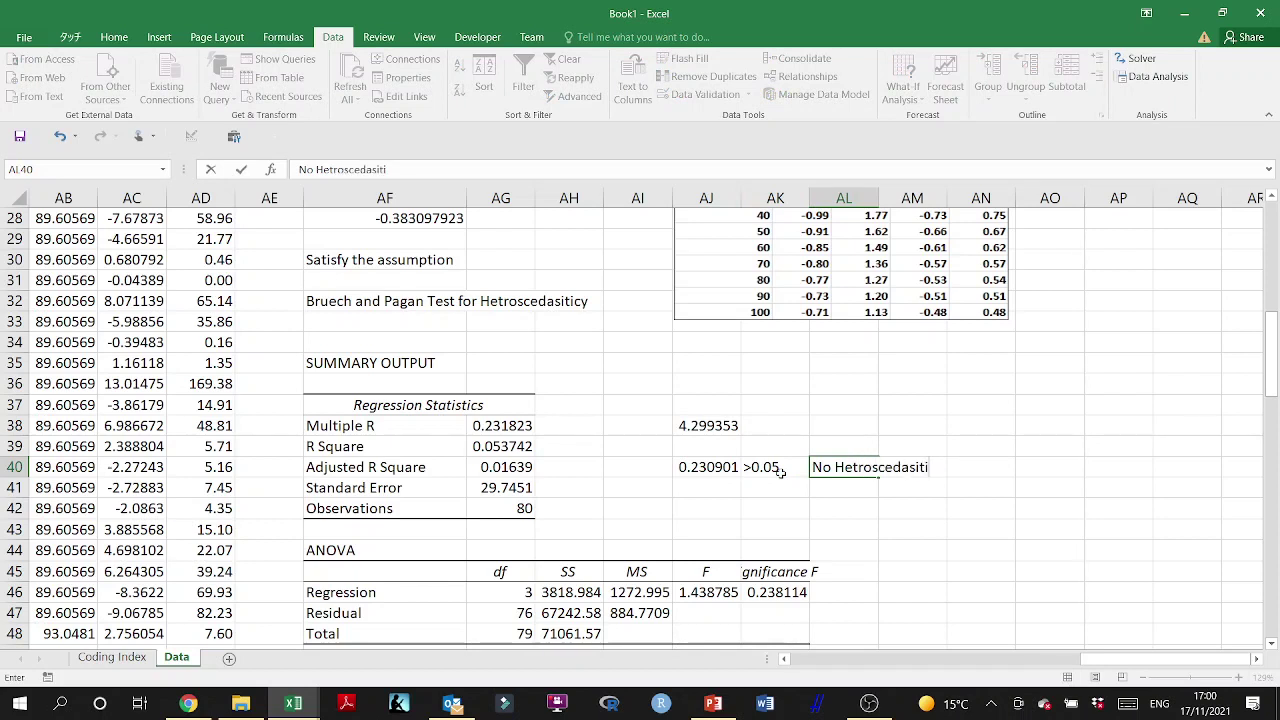
pyautogui.write('cy')
pyautogui.press('Return')
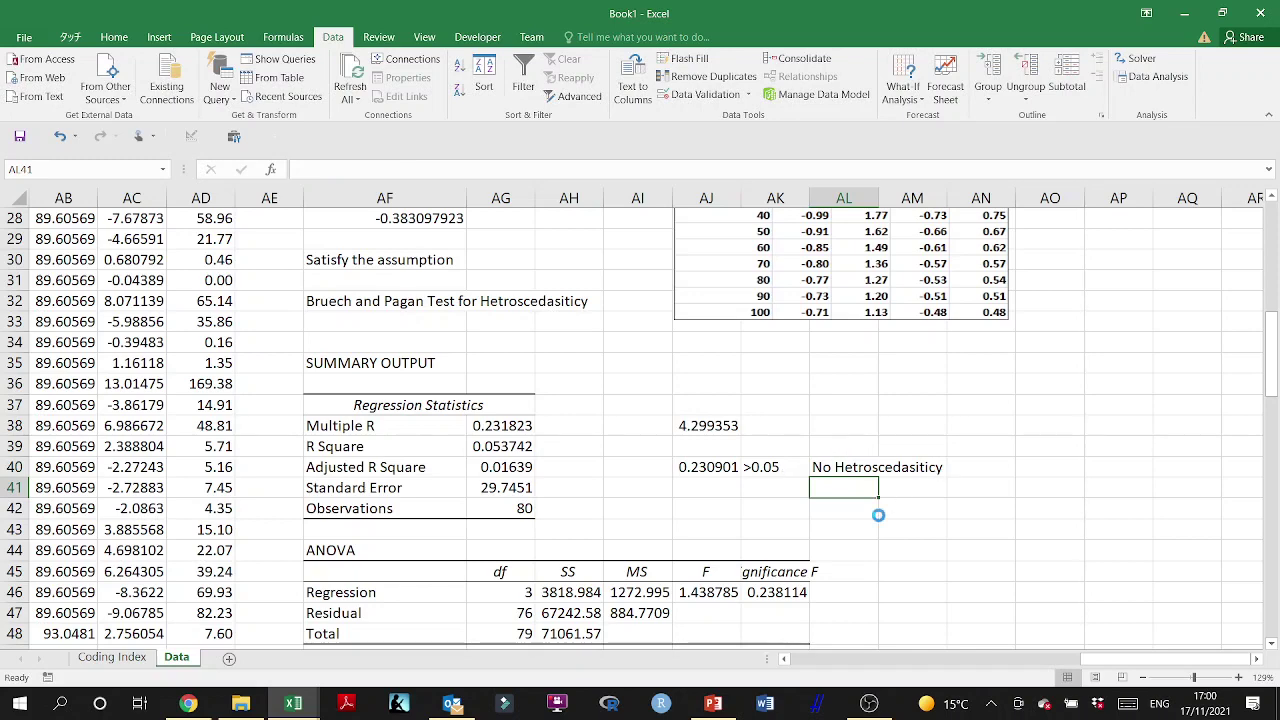
pyautogui.hotkey('ctrl', 's')
pyautogui.click(29, 35)
# Step: Review the normality check, the heteroscedasticity test and the regression coefficient tables on the Data sheet
pyautogui.scroll(-1, 665, 372)
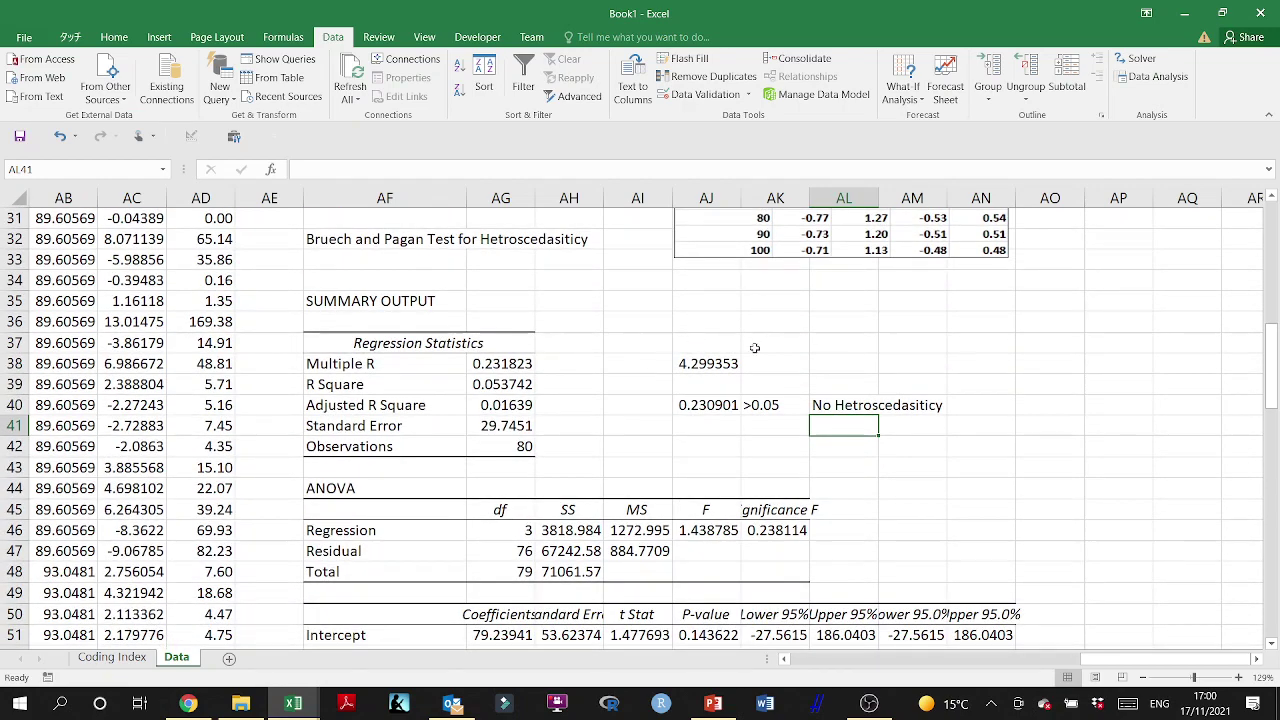
pyautogui.scroll(2, 712, 388)
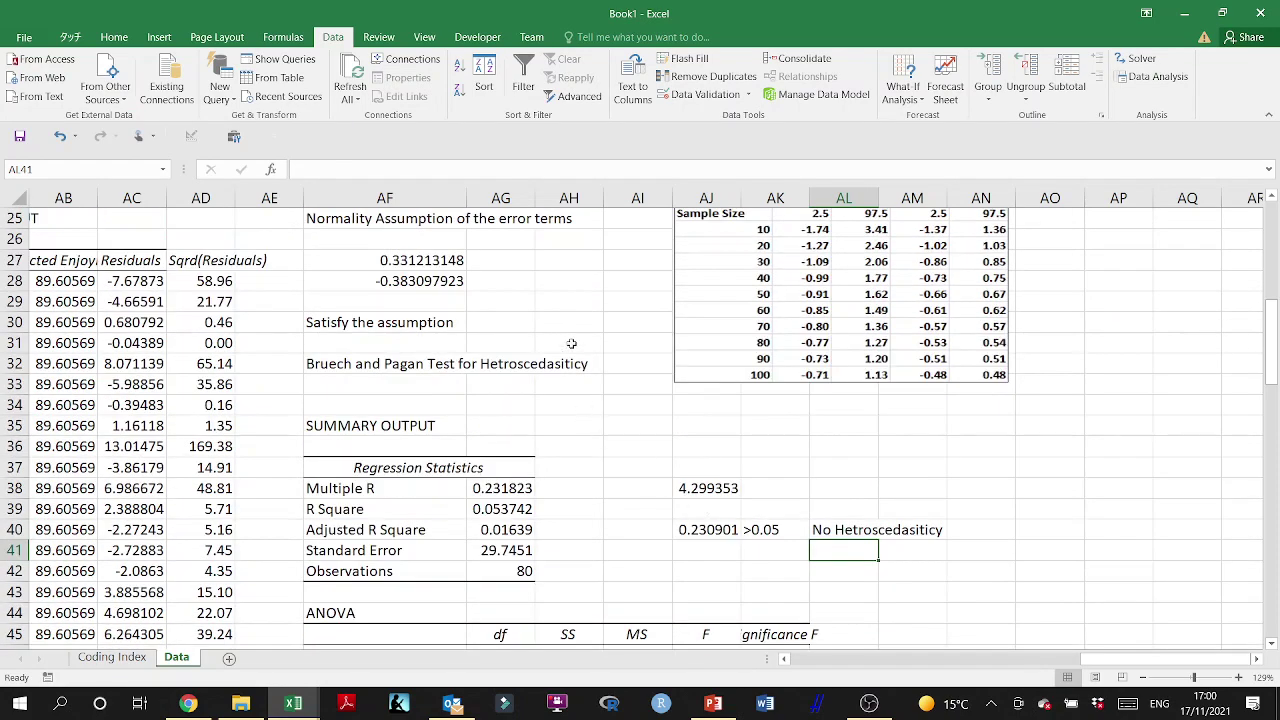
pyautogui.scroll(3, 571, 343)
pyautogui.scroll(-7, 430, 383)
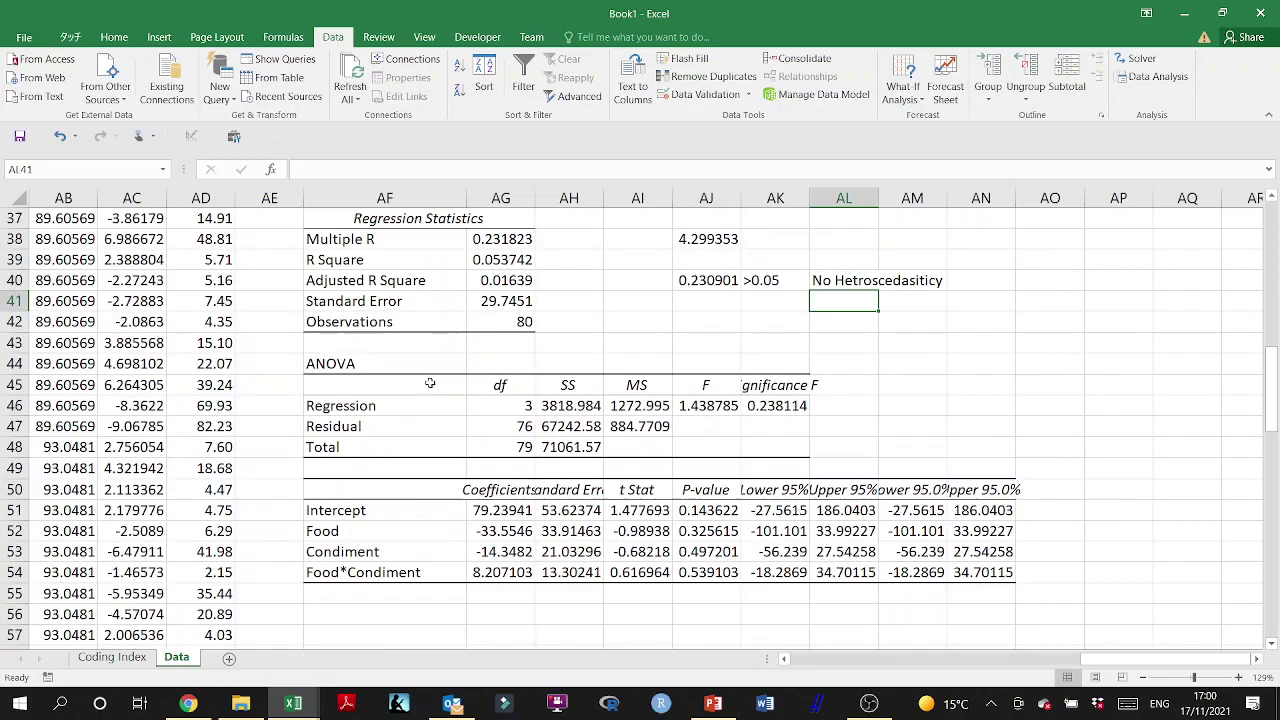
pyautogui.scroll(-1, 430, 383)
pyautogui.scroll(2, 430, 383)
pyautogui.scroll(-2, 430, 383)
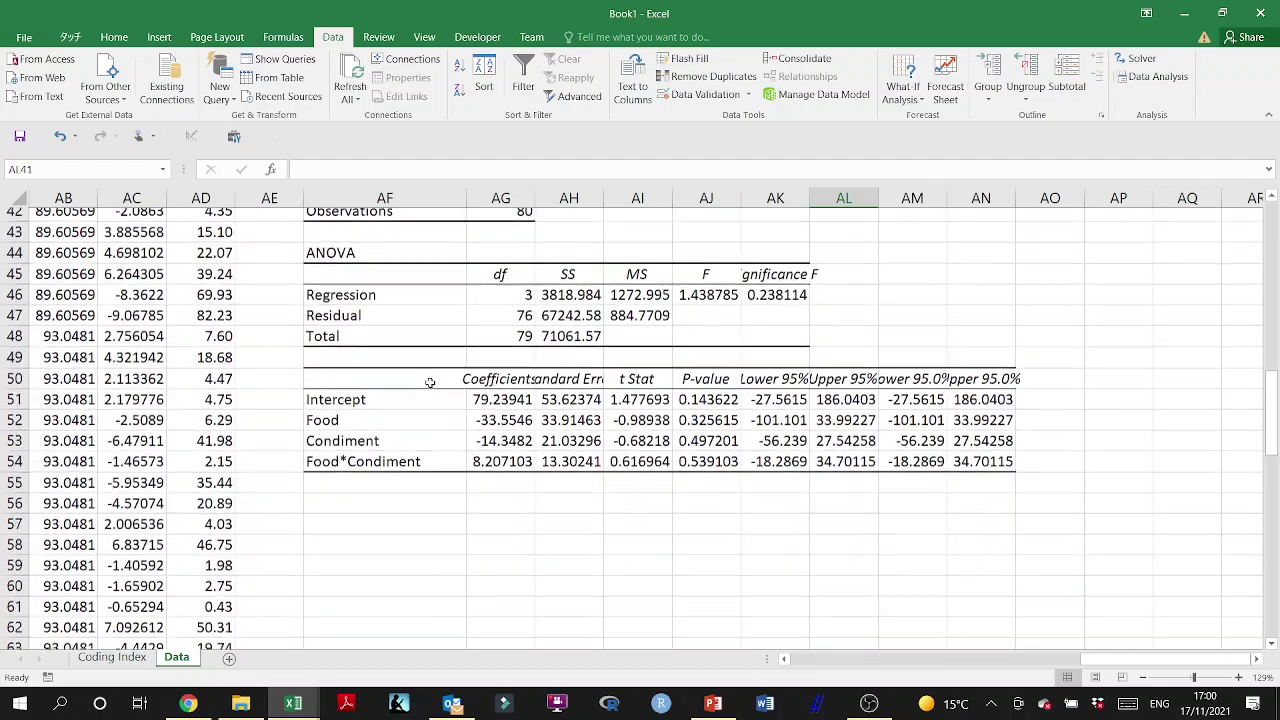
pyautogui.scroll(-2, 430, 383)
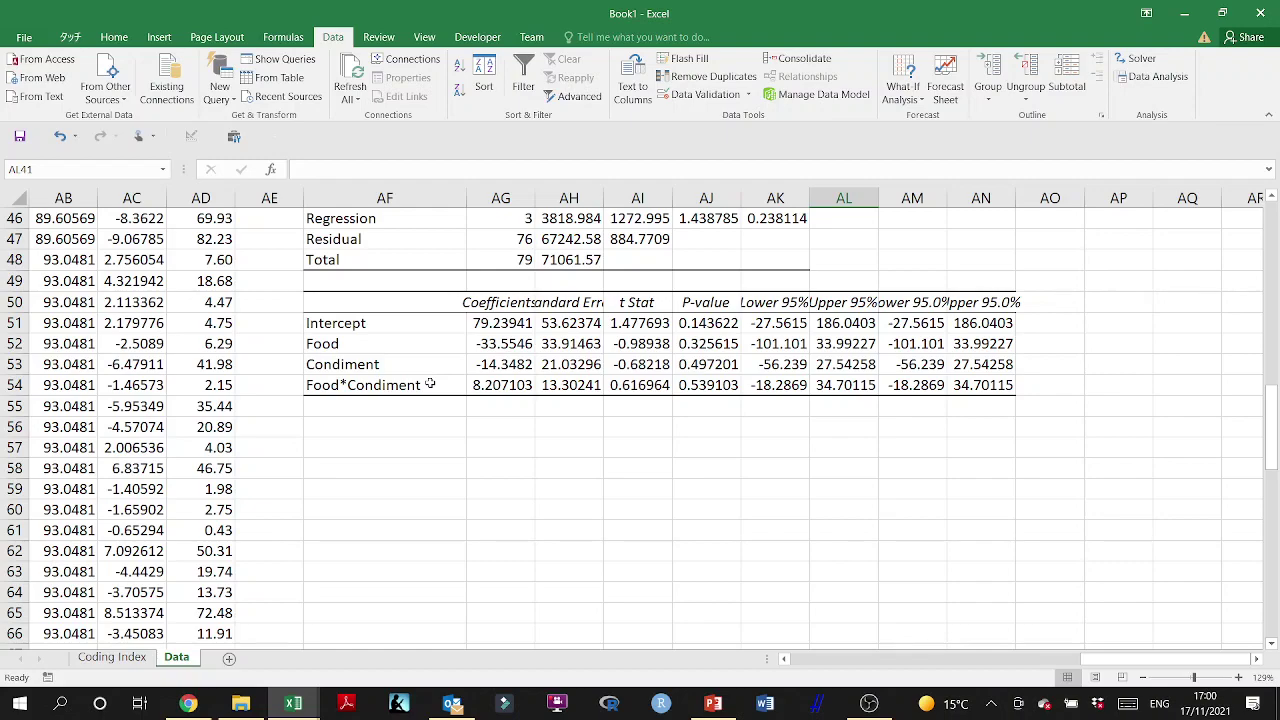
pyautogui.scroll(9, 430, 384)
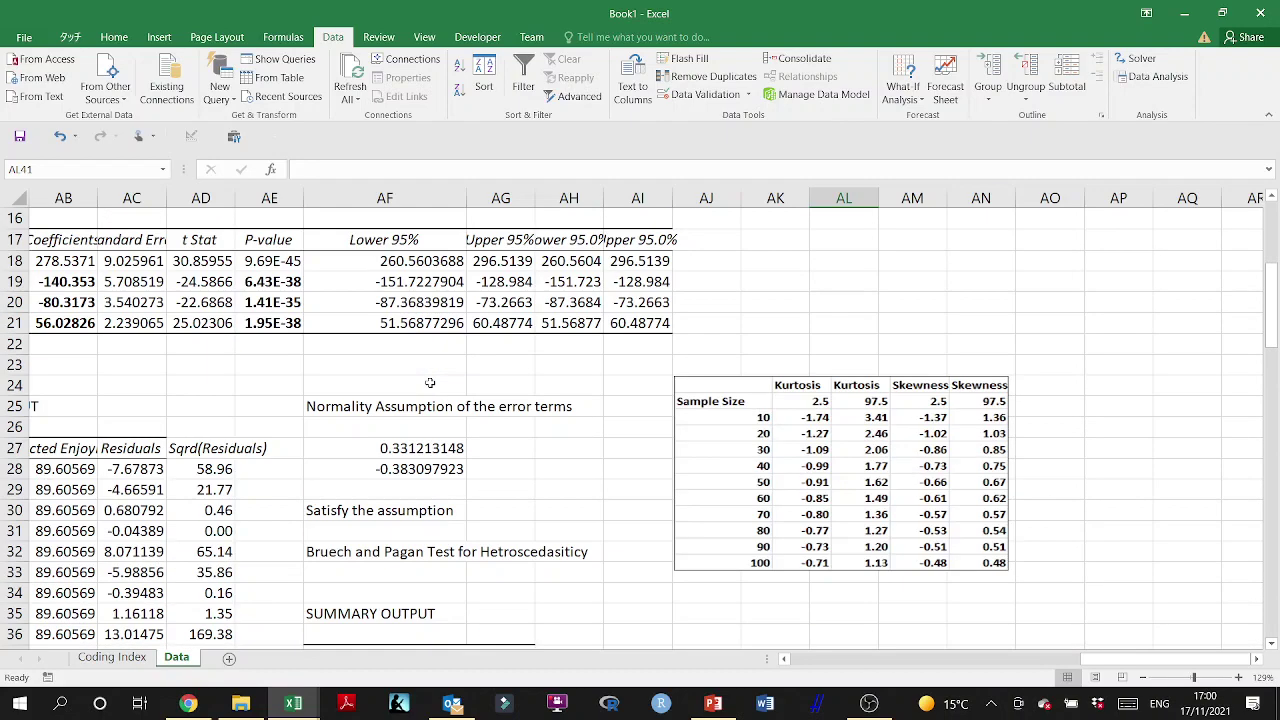
pyautogui.scroll(-9, 430, 384)
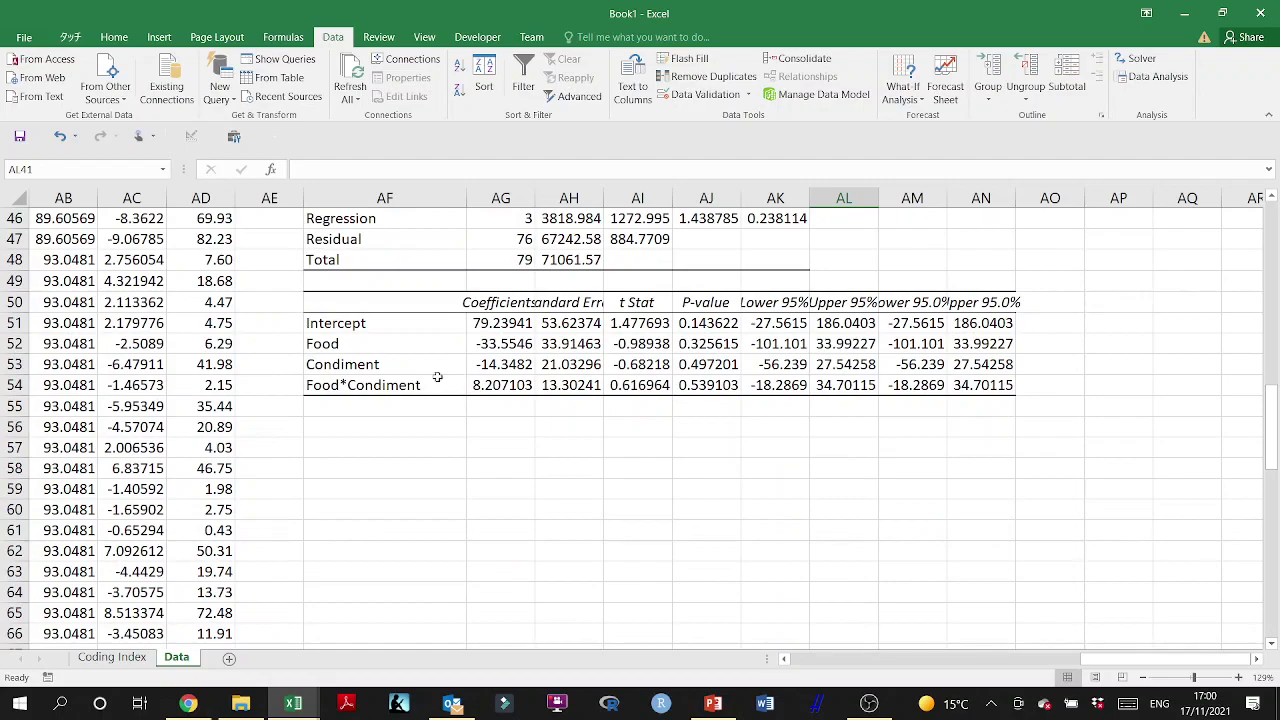
pyautogui.click(402, 445)
# Step: Copy the Food, Condiment and Food*Condiment columns V:X into a new sheet starting at A1, pasted as values only
pyautogui.scroll(5, 402, 445)
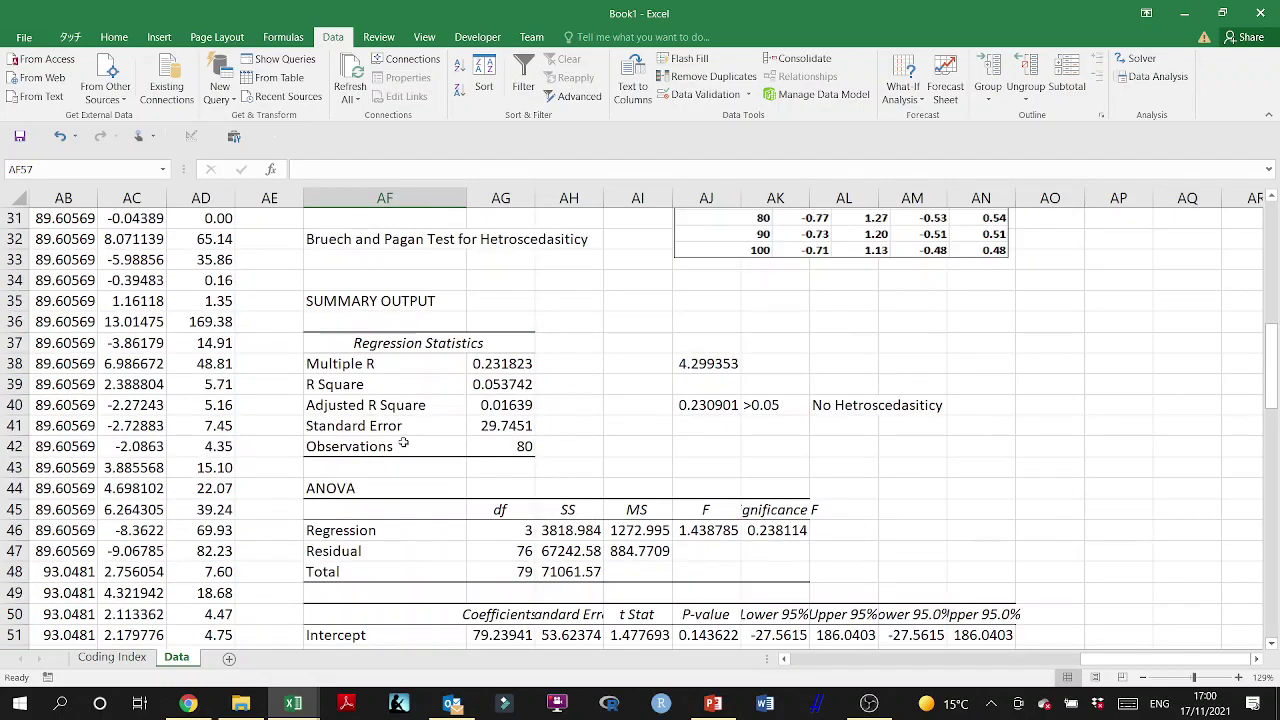
pyautogui.hscroll(-5, 403, 442)
pyautogui.scroll(-2, 403, 442)
pyautogui.scroll(11, 403, 442)
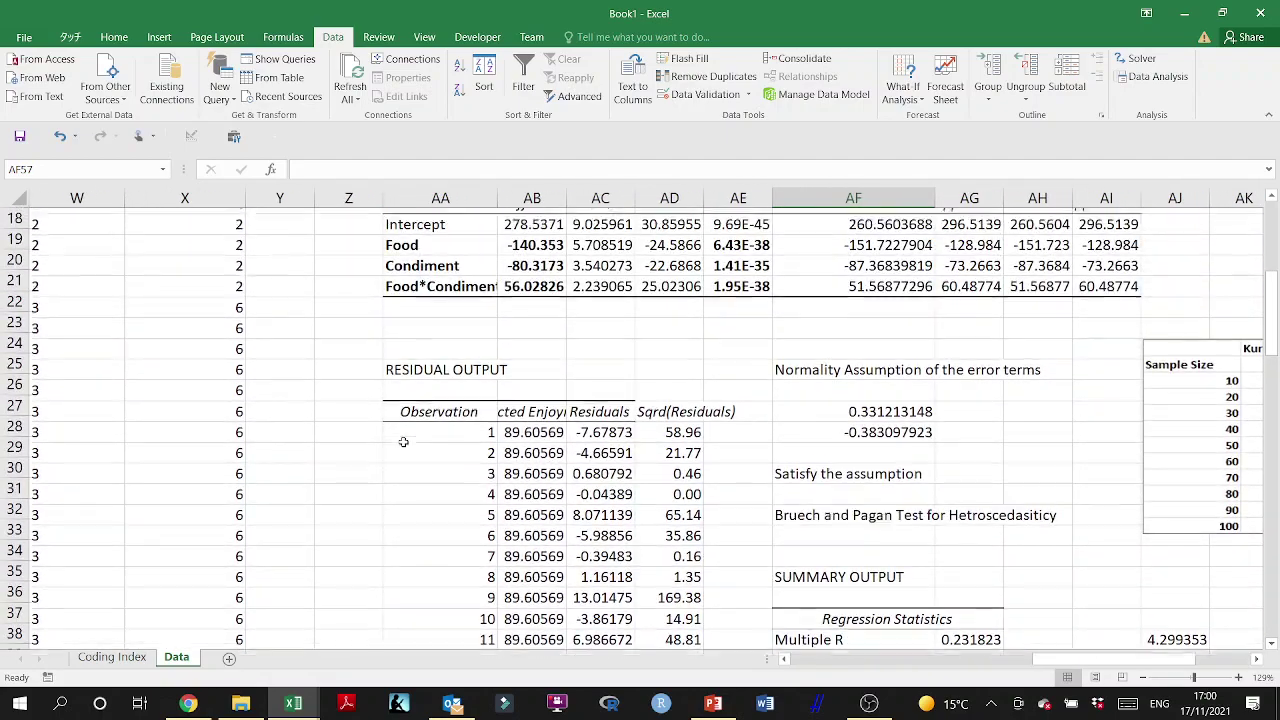
pyautogui.scroll(1, 402, 445)
pyautogui.hscroll(-3, 405, 440)
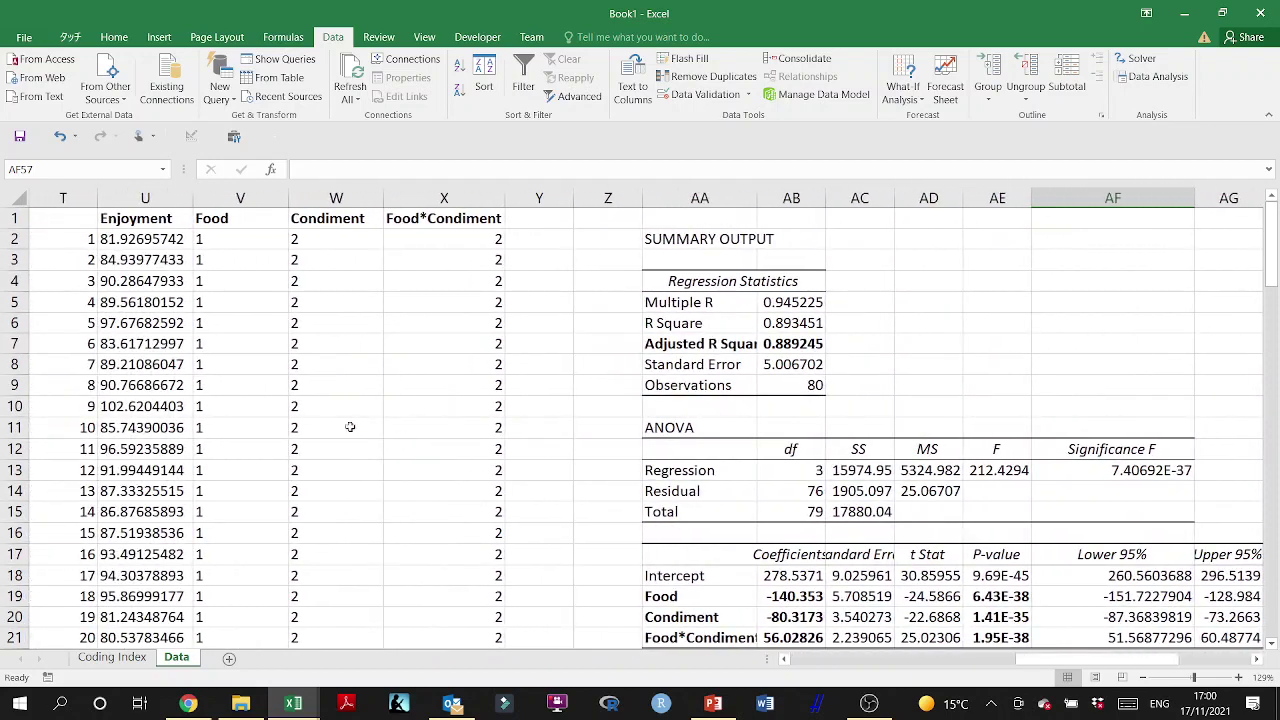
pyautogui.moveTo(240, 198); pyautogui.dragTo(482, 201)
pyautogui.hotkey('ctrl', 'c')
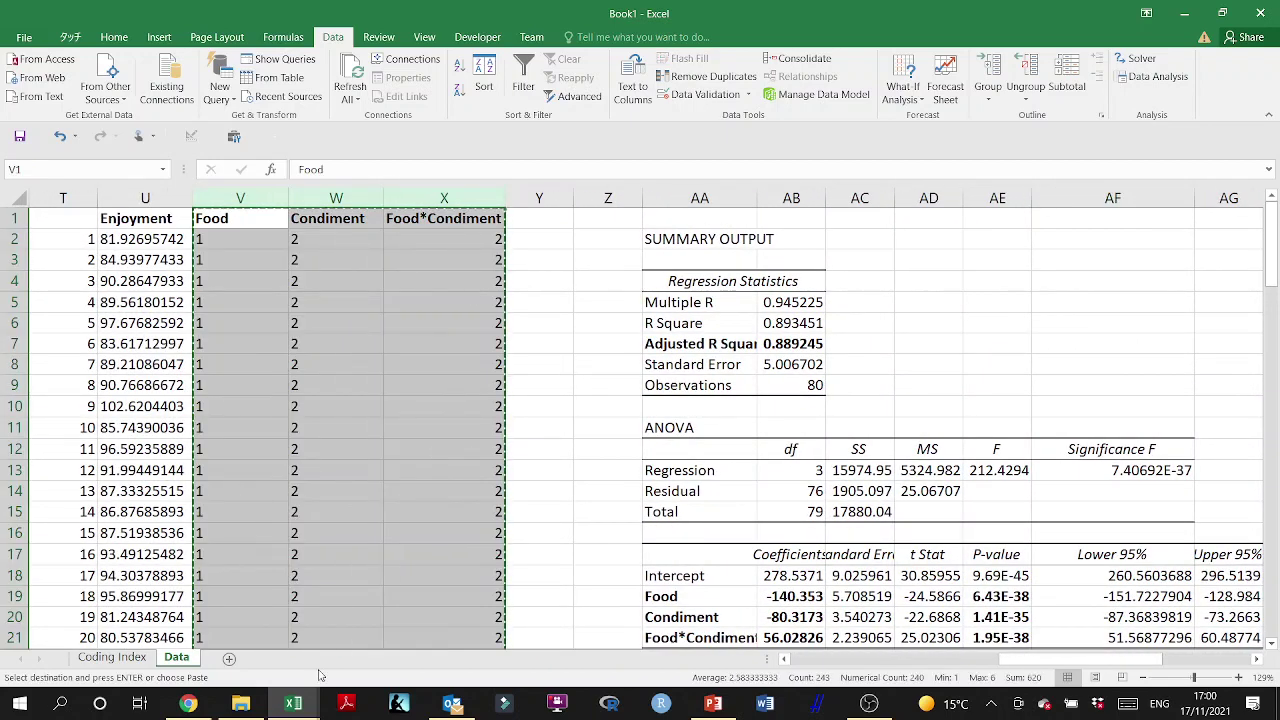
pyautogui.click(229, 658)
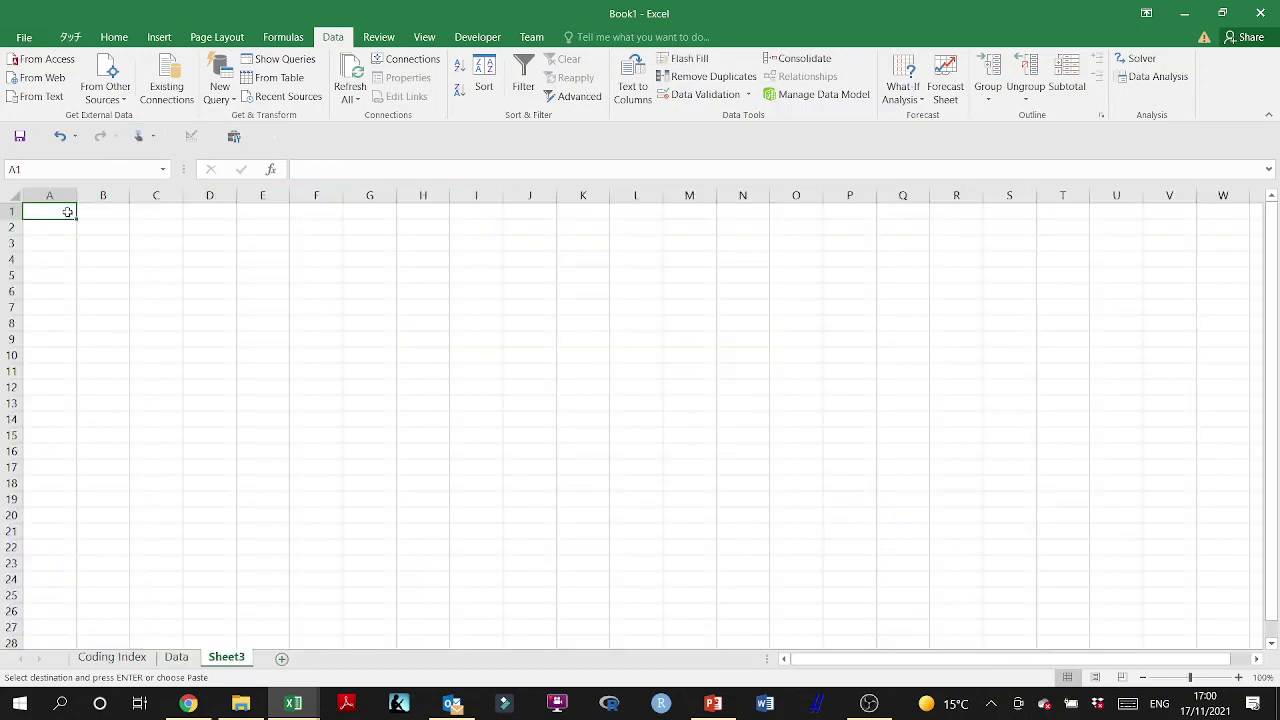
pyautogui.hotkey('ctrl', 'v')
pyautogui.click(290, 212)
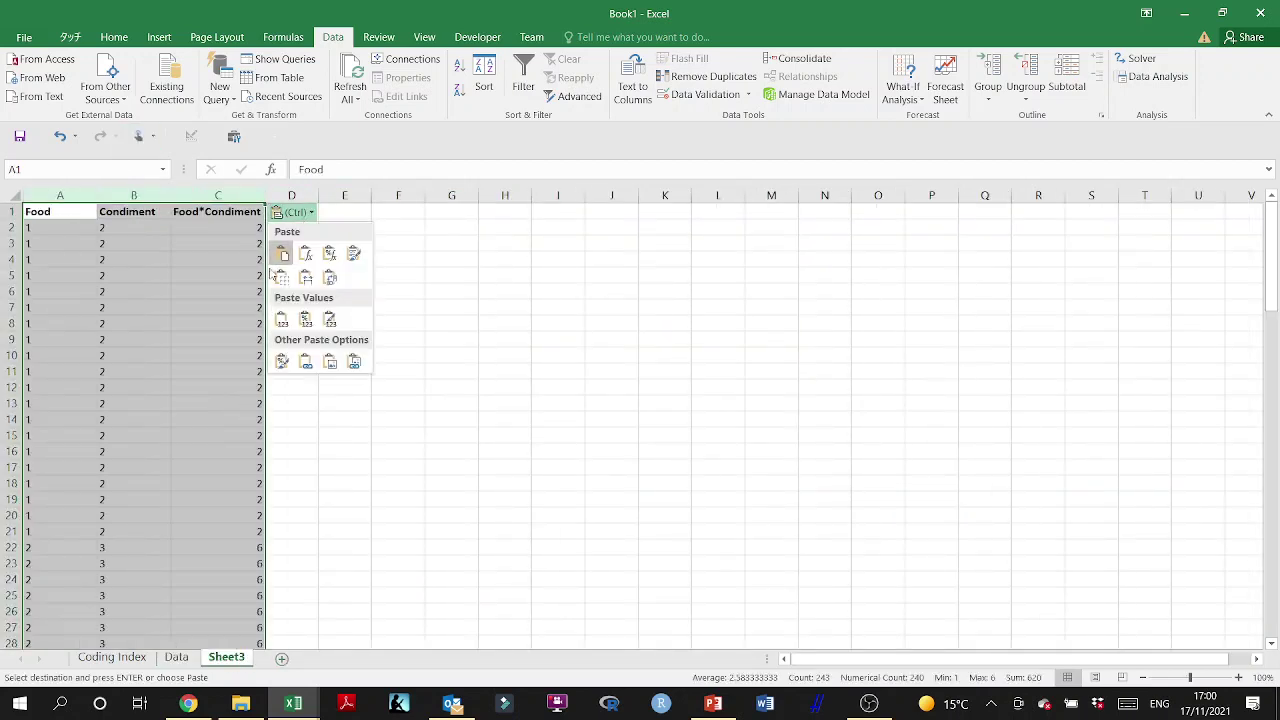
pyautogui.click(280, 315)
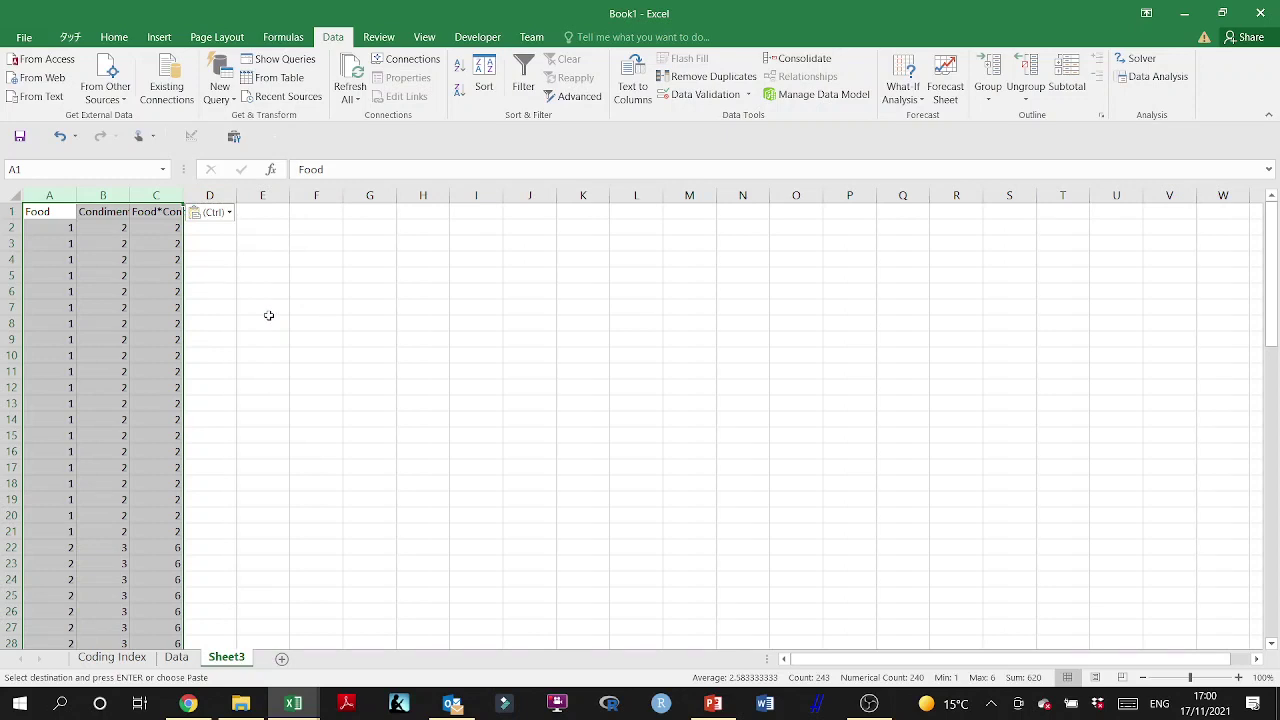
# Step: Widen column C to fit the Food*Condiment heading and bold the Food heading in A1
pyautogui.click(269, 315)
pyautogui.moveTo(183, 195); pyautogui.dragTo(216, 195)
pyautogui.click(52, 214)
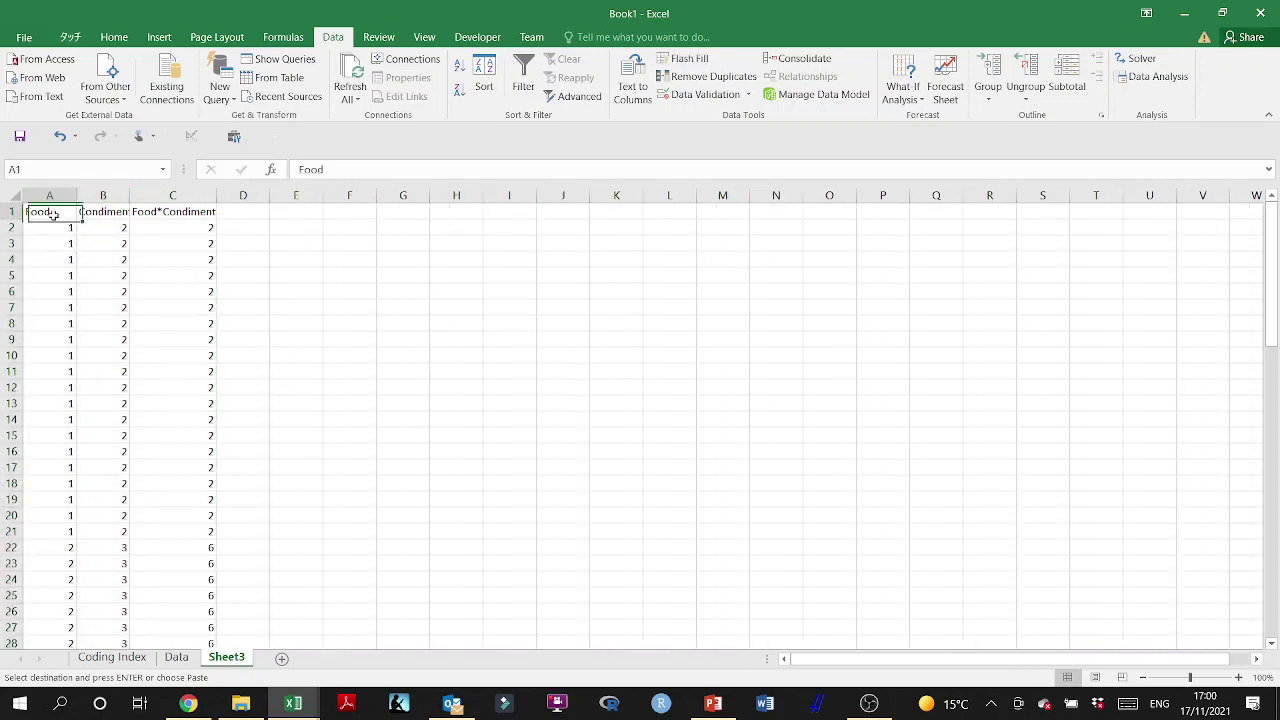
pyautogui.hotkey('ctrl', 'b')
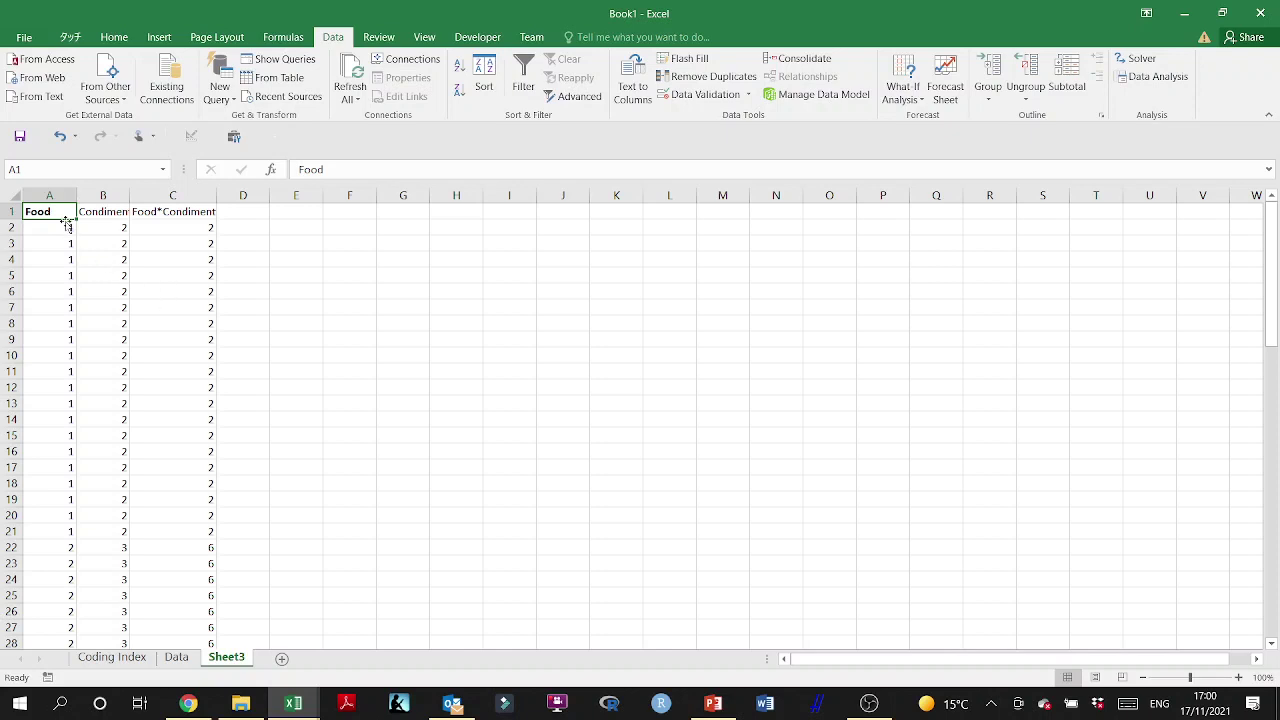
# Step: Copy the three-variable block A1:C81 to a second location on the same sheet, starting at N1
pyautogui.moveTo(53, 205); pyautogui.dragTo(173, 205)
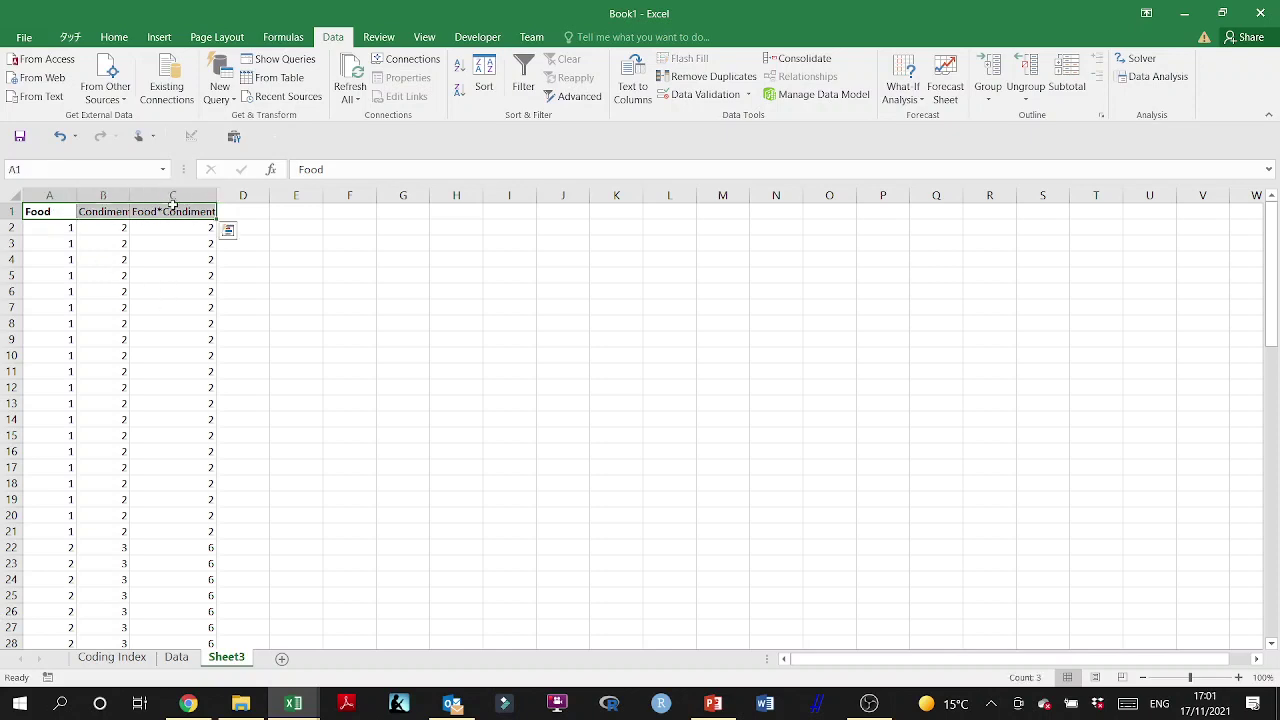
pyautogui.hotkey('ctrl', 'shift', 'Down')
pyautogui.hotkey('ctrl', 'c')
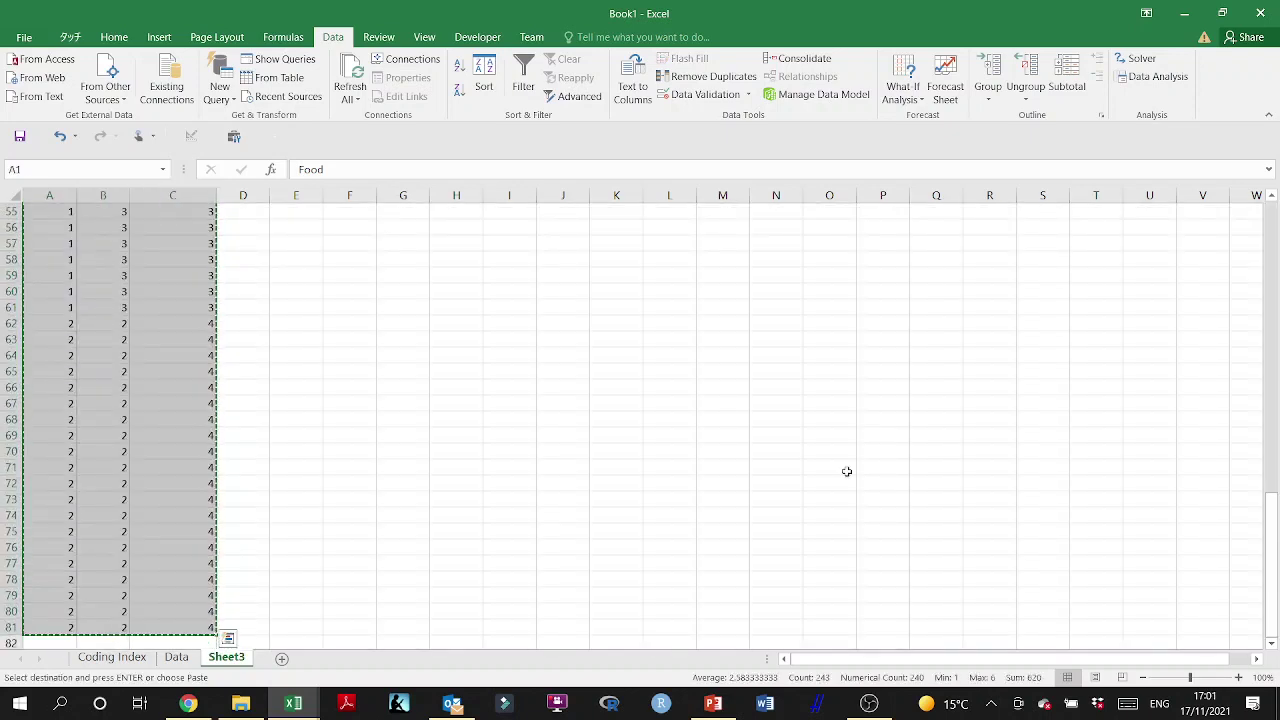
pyautogui.scroll(18, 846, 471)
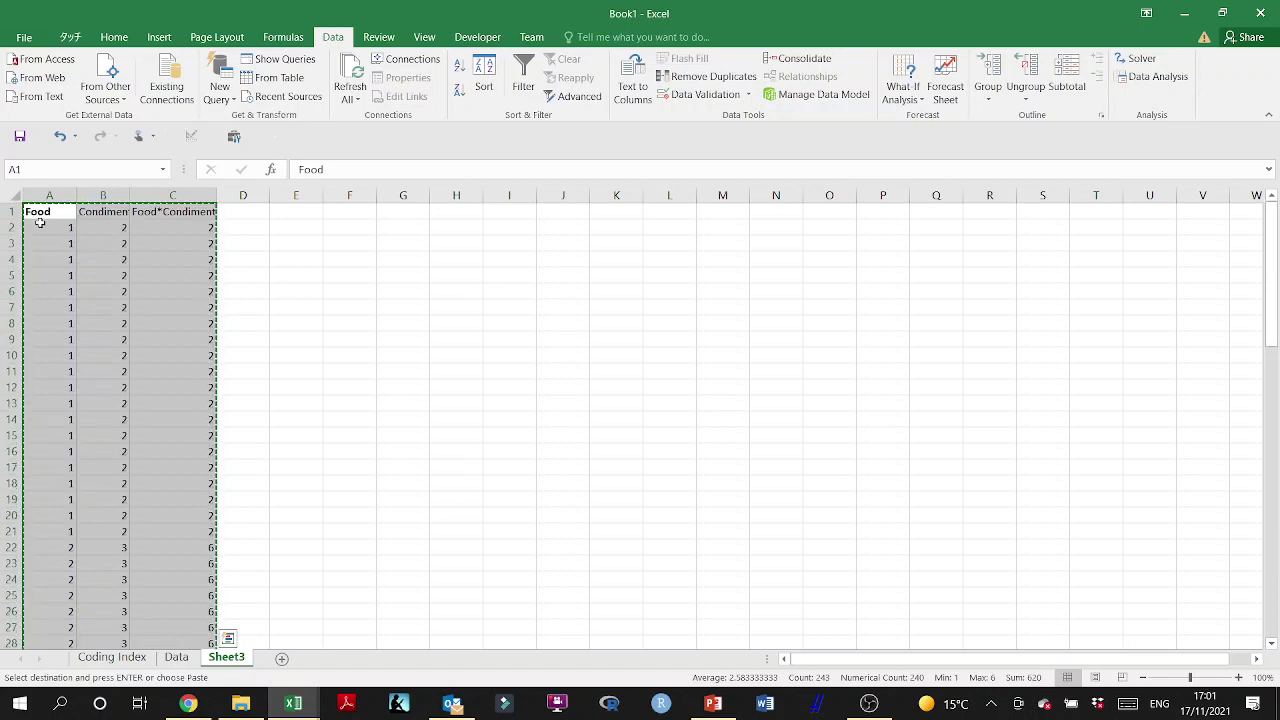
pyautogui.click(738, 213)
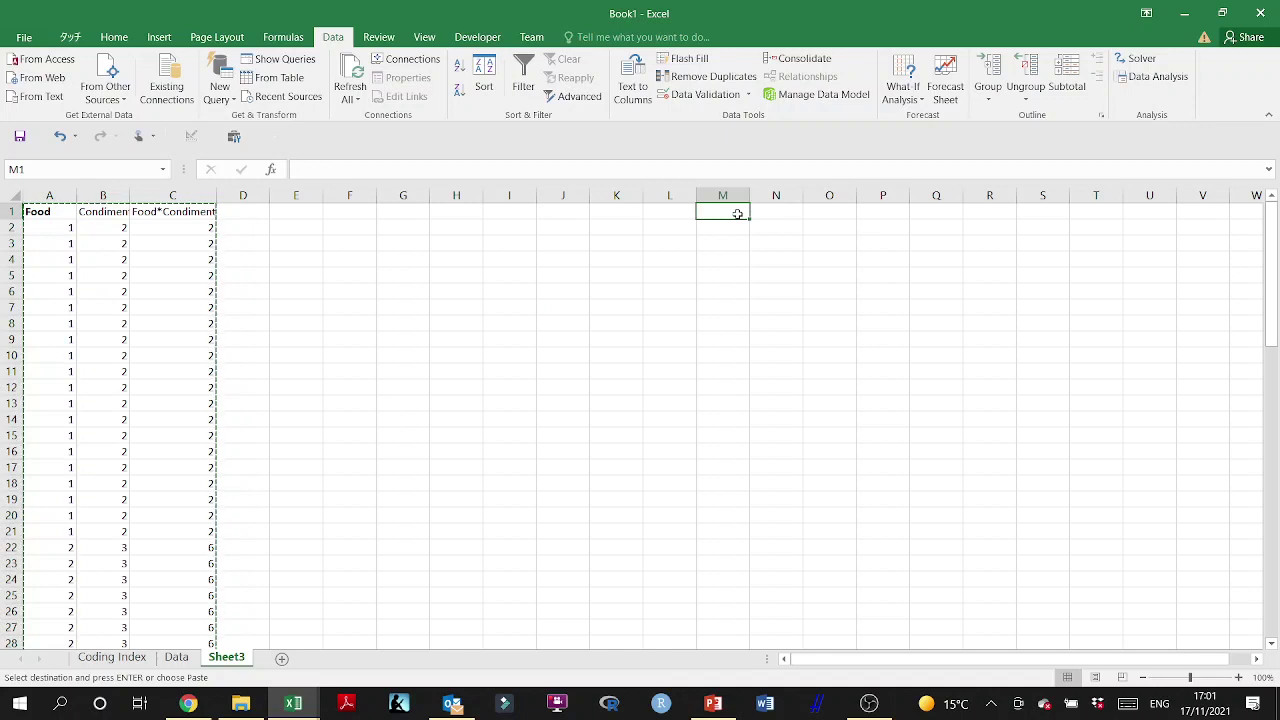
pyautogui.click(771, 209)
pyautogui.hotkey('ctrl', 'v')
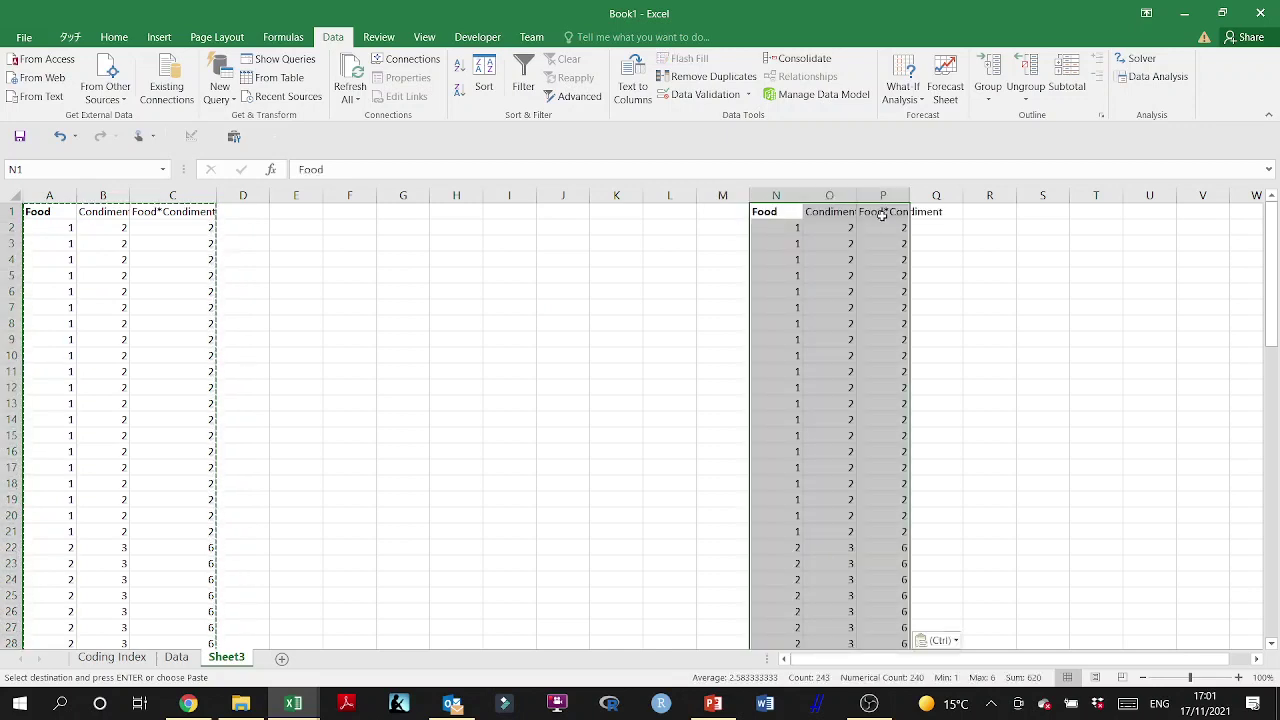
# Step: In the second block, bold only the Food*Condiment heading in P1 instead of Food in N1, and widen column P to fit
pyautogui.click(883, 210)
pyautogui.press('Escape')
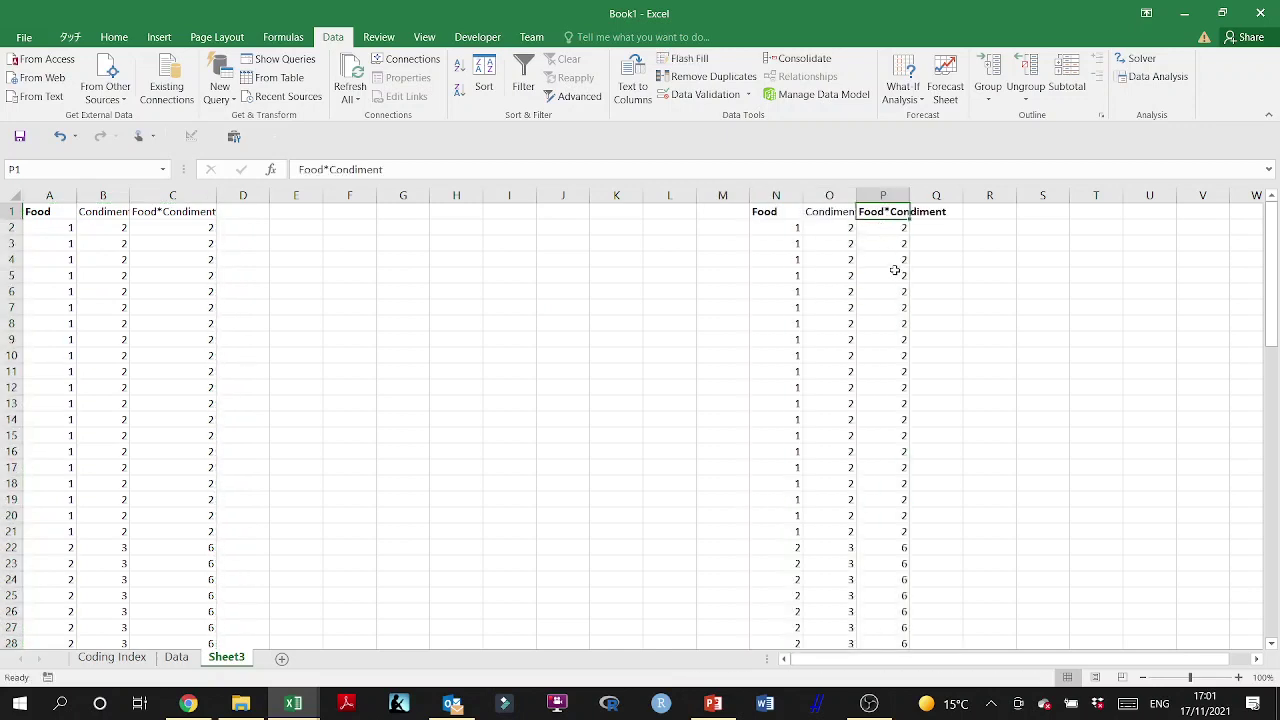
pyautogui.moveTo(776, 196); pyautogui.dragTo(888, 196)
pyautogui.hotkey('ctrl', 'c')
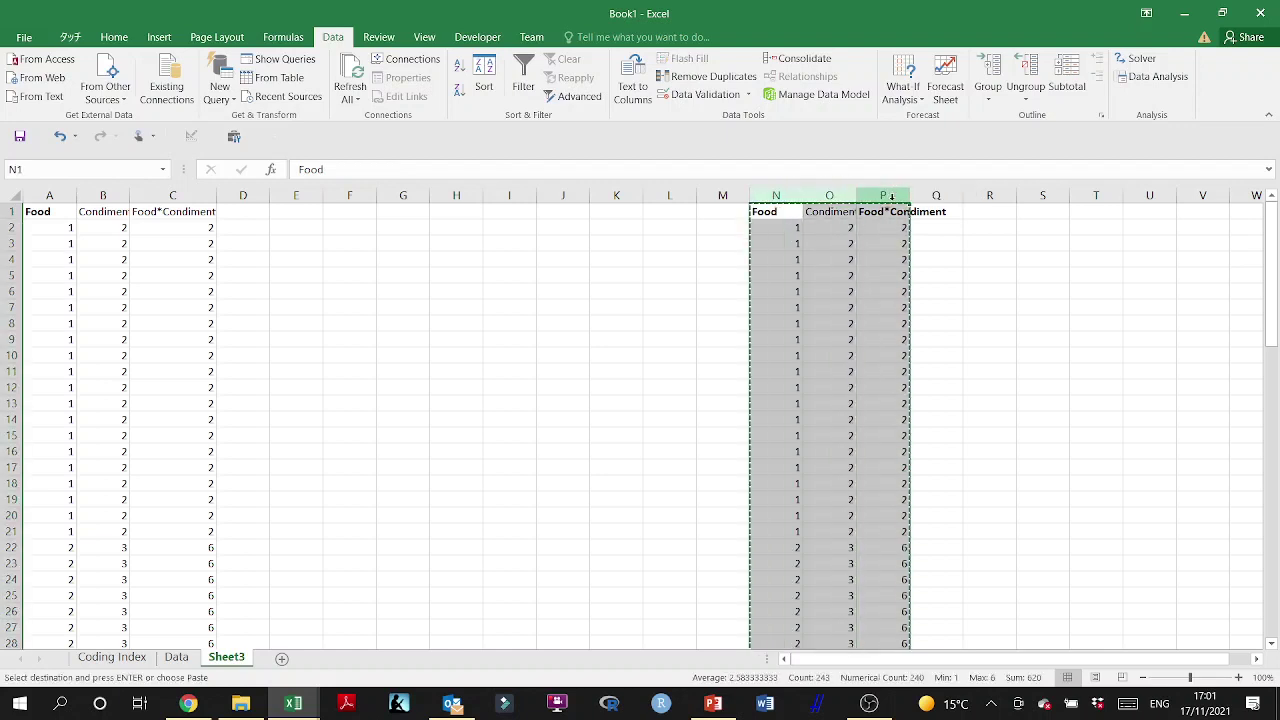
pyautogui.click(789, 211)
pyautogui.press('Escape')
pyautogui.click(920, 243)
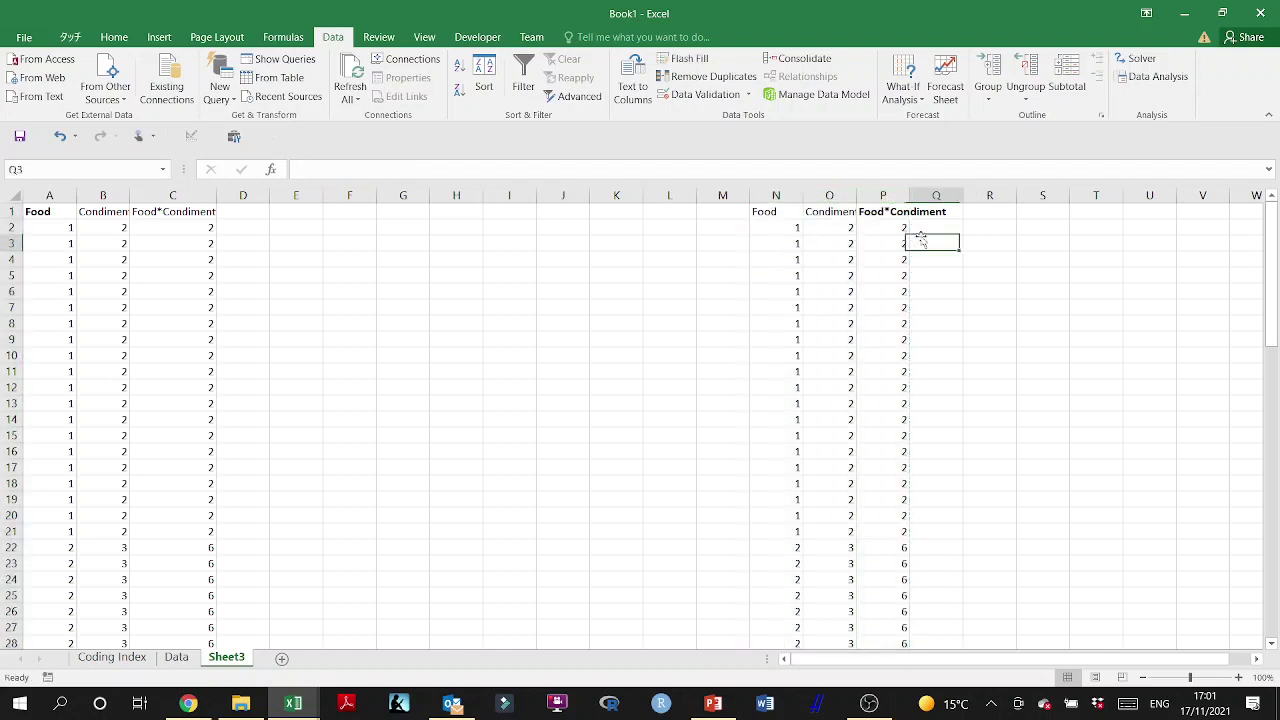
pyautogui.moveTo(914, 195); pyautogui.dragTo(958, 196)
# Step: Copy the second block N1:P81 to a third location on the sheet, starting at AA1
pyautogui.moveTo(790, 210); pyautogui.dragTo(884, 208)
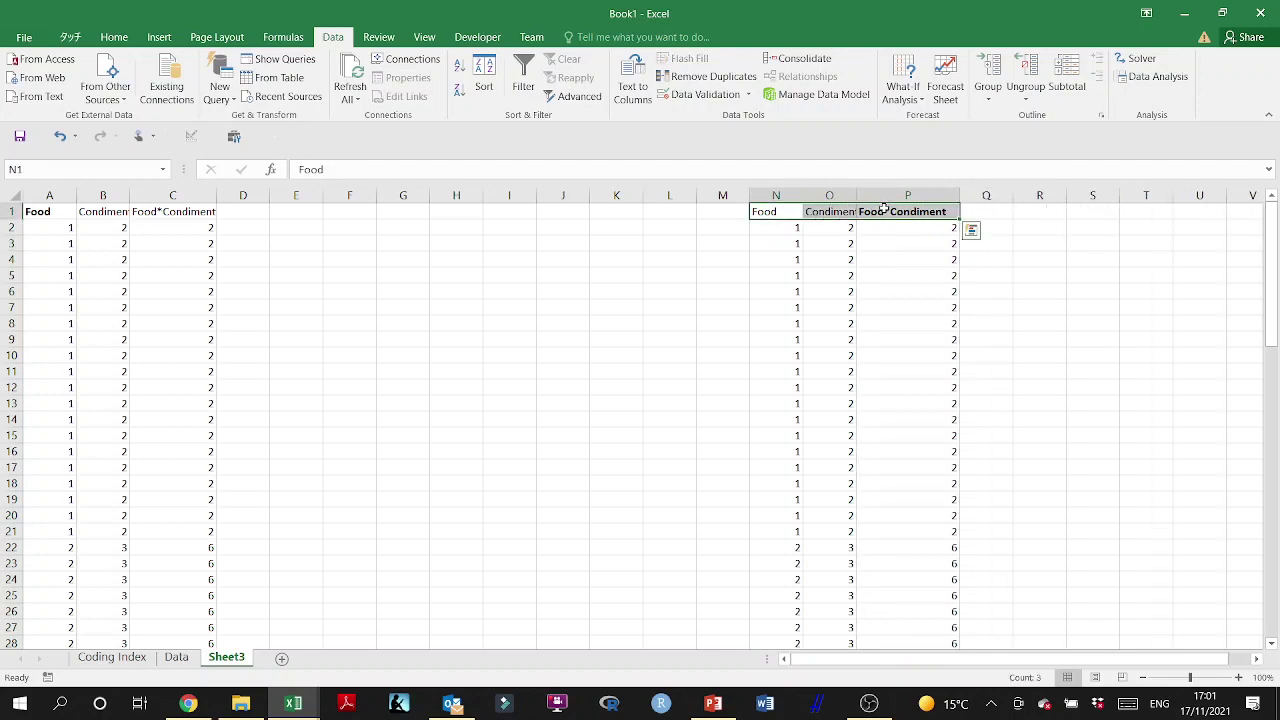
pyautogui.hotkey('ctrl', 'shift', 'Down')
pyautogui.hotkey('ctrl', 'c')
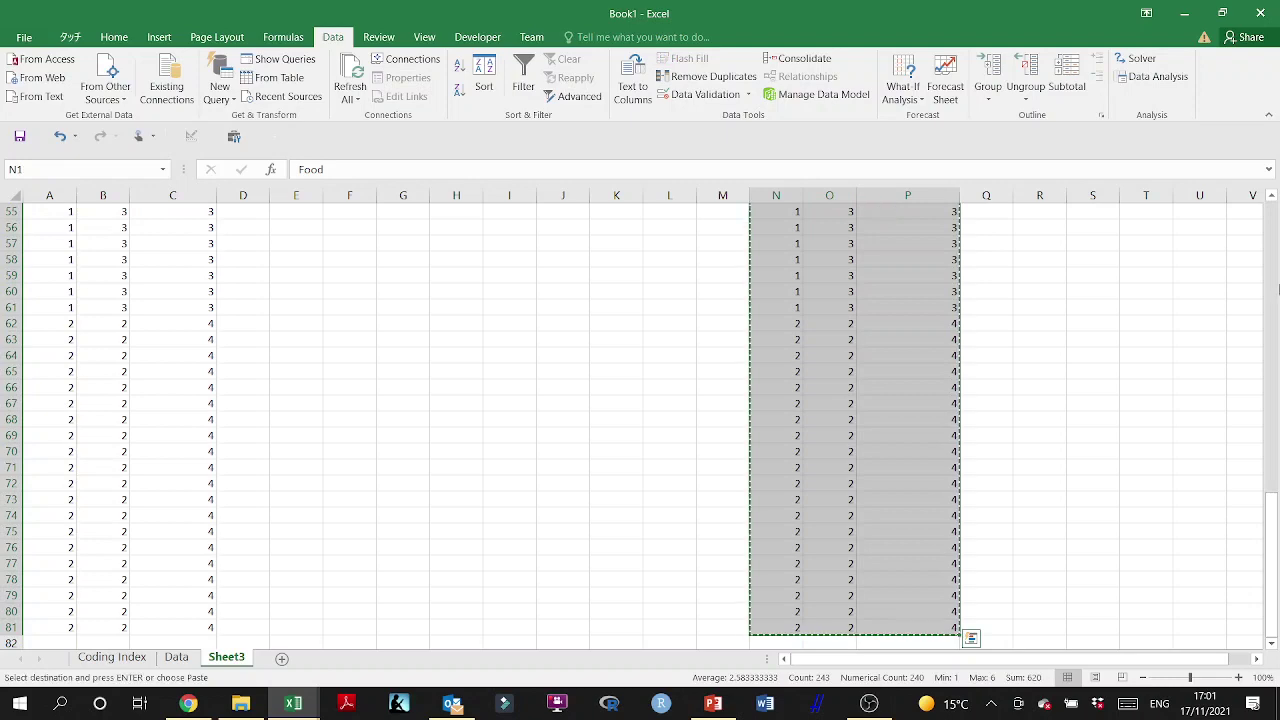
pyautogui.scroll(18, 1137, 411)
pyautogui.hscroll(8, 1137, 411)
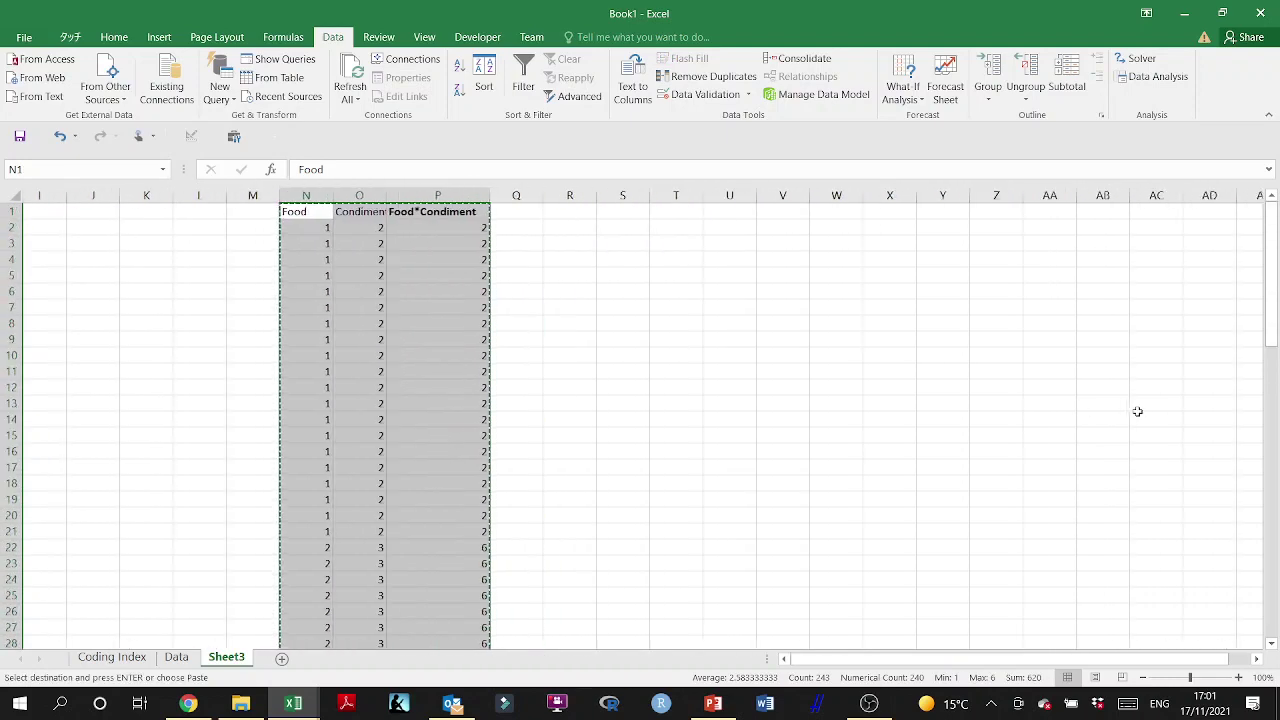
pyautogui.click(685, 196)
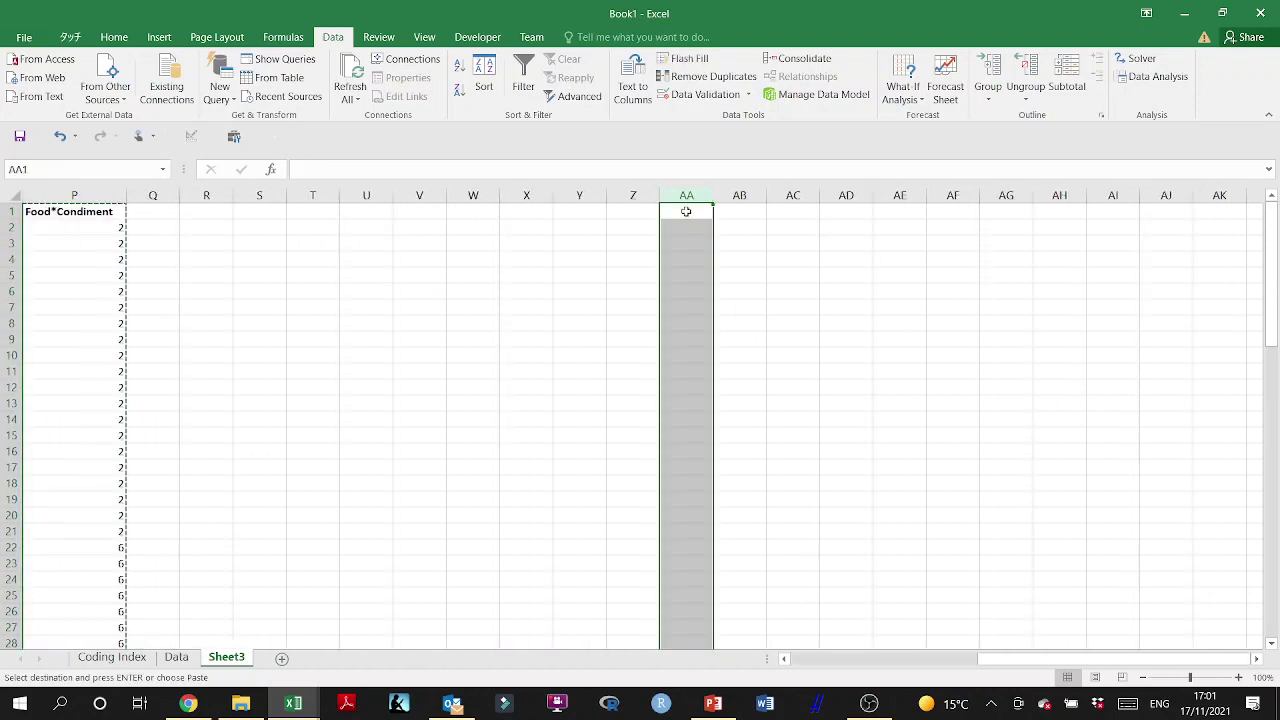
pyautogui.hotkey('ctrl', 'v')
# Step: In the third block, move the Condiment column from AB to AD and widen column AC to fit the Food*Condiment heading
pyautogui.click(752, 213)
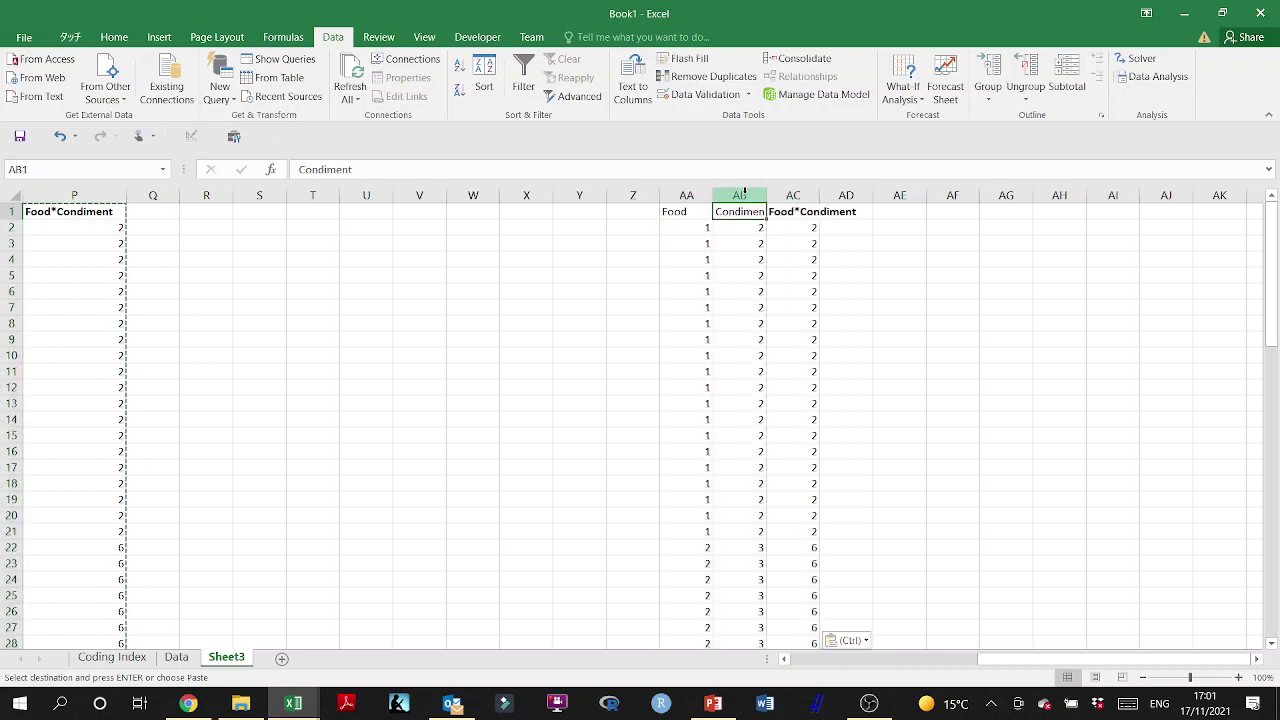
pyautogui.hotkey('ctrl', 'shift', 'Down')
pyautogui.hotkey('ctrl', 'c')
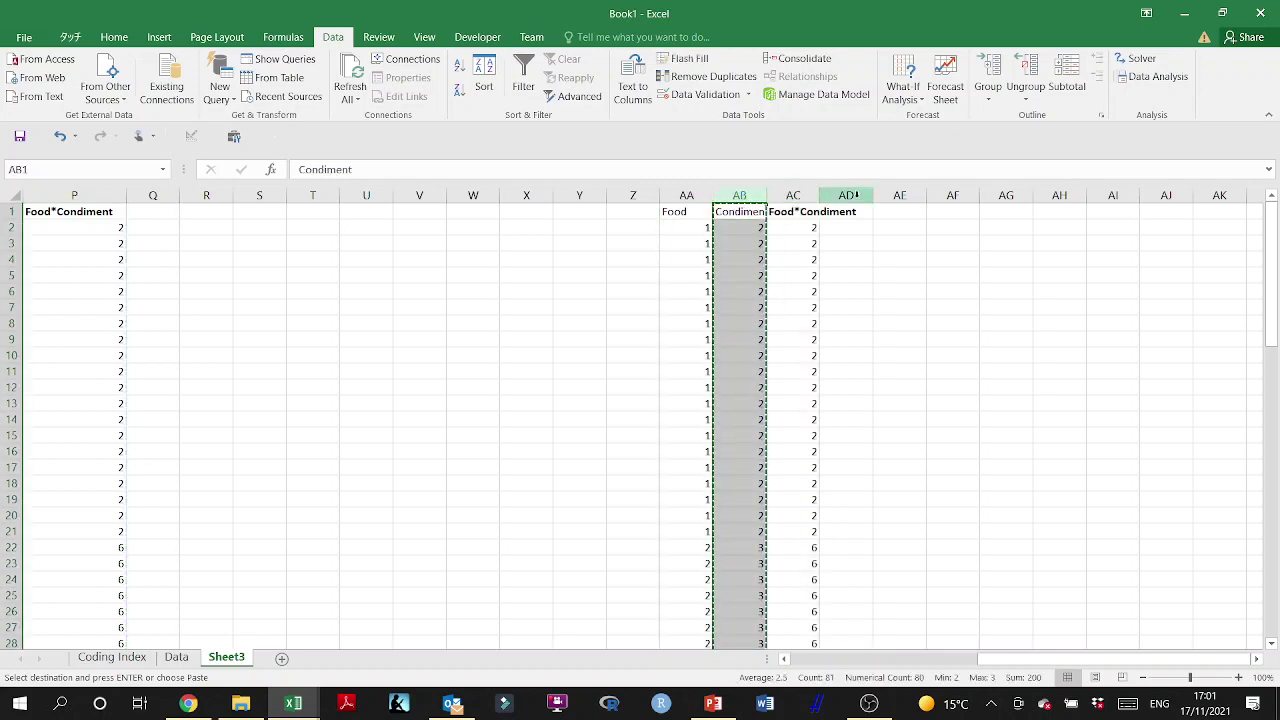
pyautogui.click(846, 196)
pyautogui.press('Return')
pyautogui.doubleClick(819, 195)
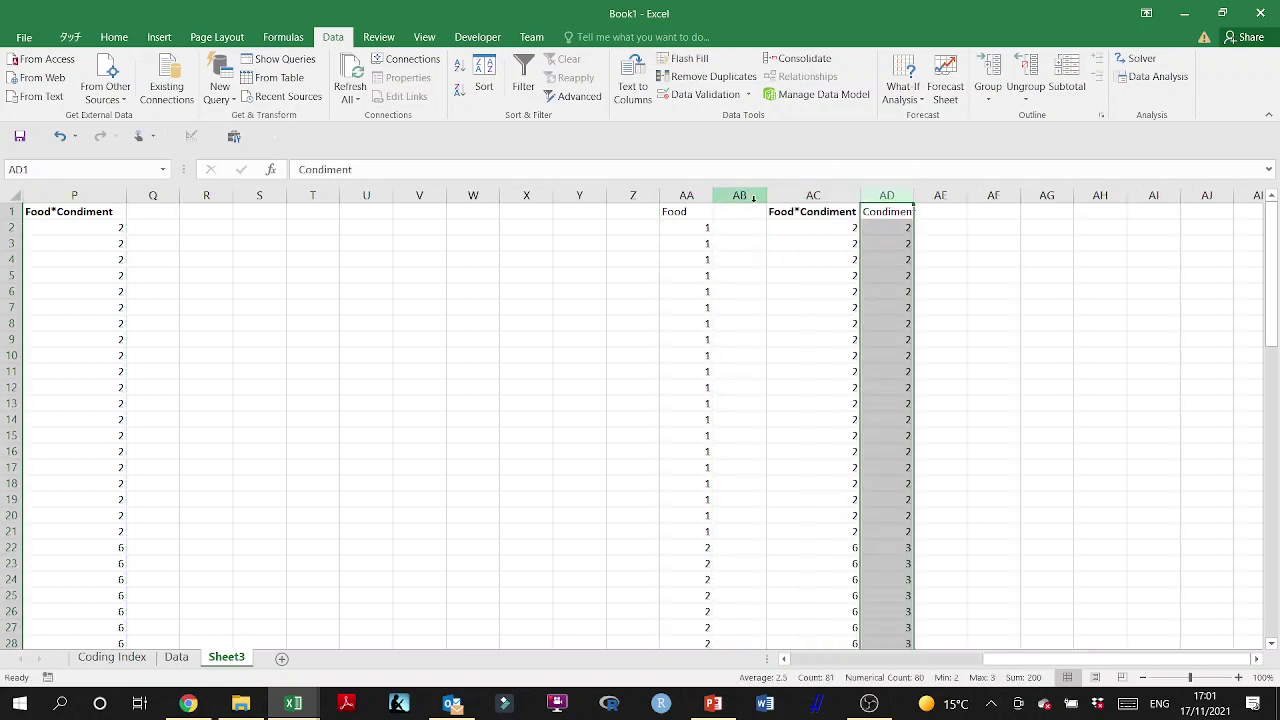
# Step: Move the Food column from AA to AB so that it sits directly beside the Food*Condiment column
pyautogui.click(686, 196)
pyautogui.hotkey('ctrl', 'c')
pyautogui.click(739, 196)
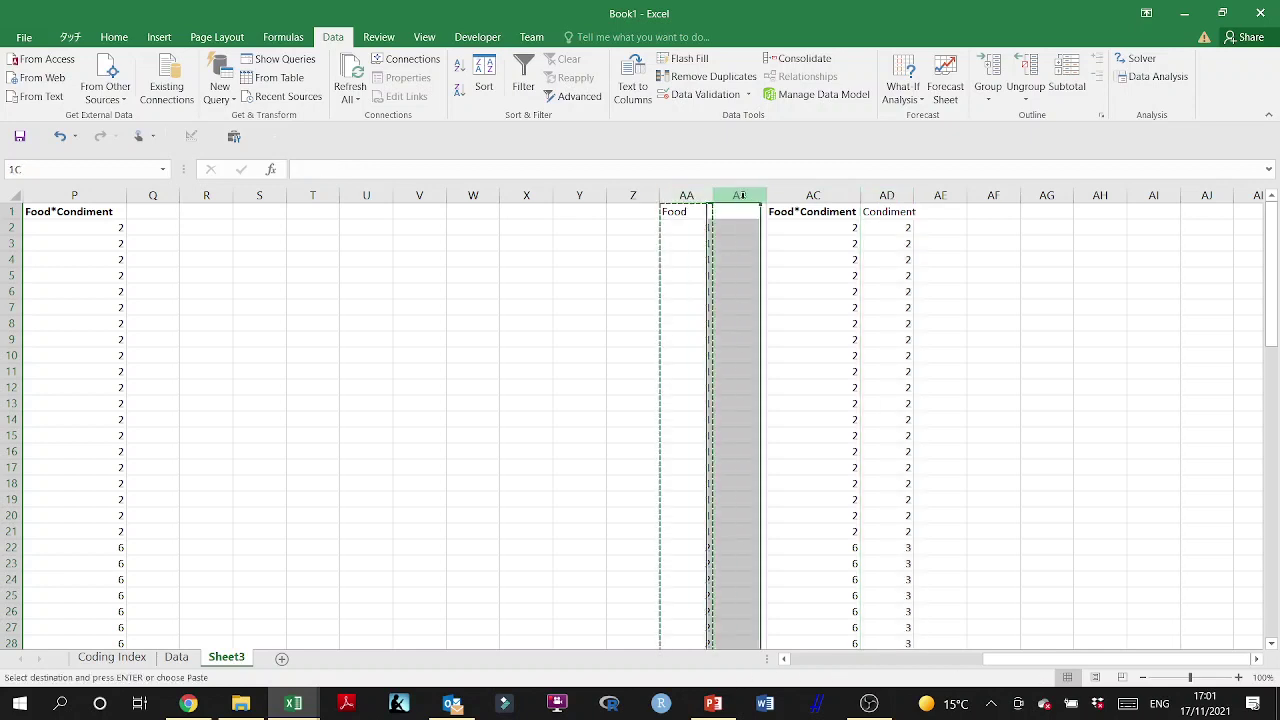
pyautogui.press('Return')
# Step: Bold the Condiment heading in AD1 instead of Food*Condiment in AC1, and widen column AD to fit
pyautogui.click(832, 214)
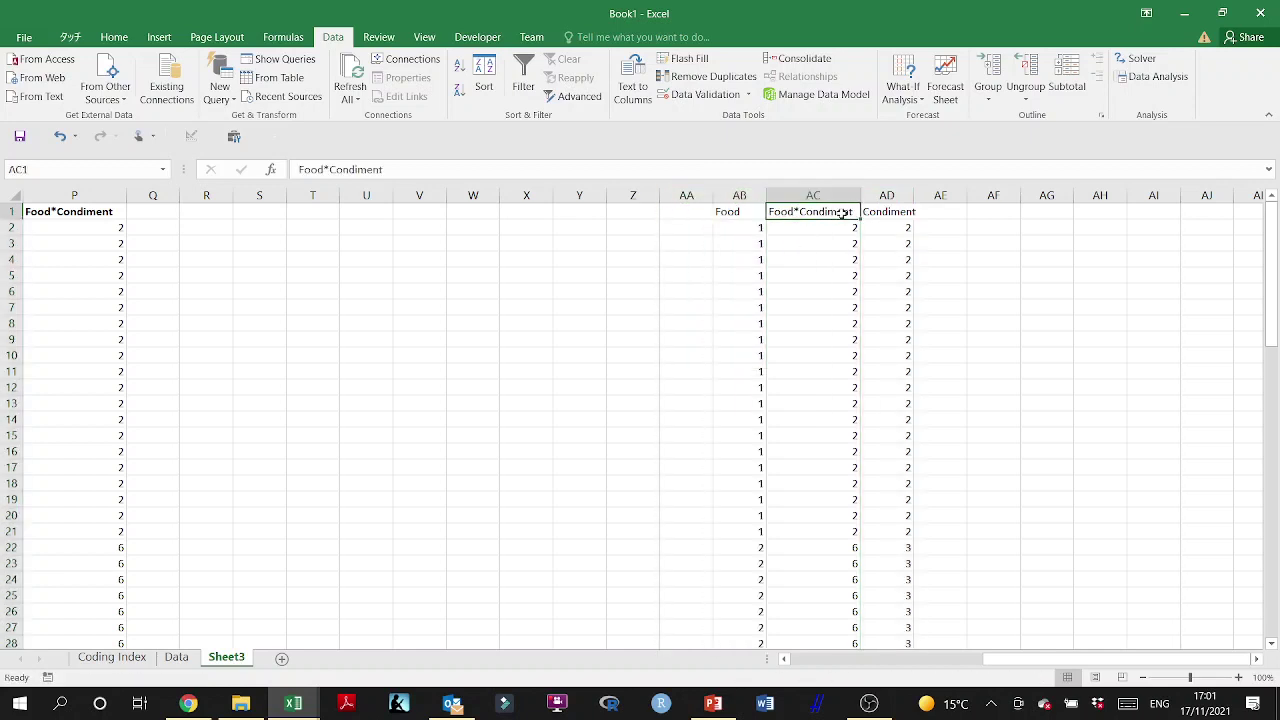
pyautogui.click(866, 214)
pyautogui.hotkey('ctrl', 'b')
pyautogui.moveTo(913, 195); pyautogui.dragTo(940, 197)
# Step: Open the Regression analysis tool and start reselecting the Input Y Range from the top of the sheet
pyautogui.hscroll(-10, 932, 197)
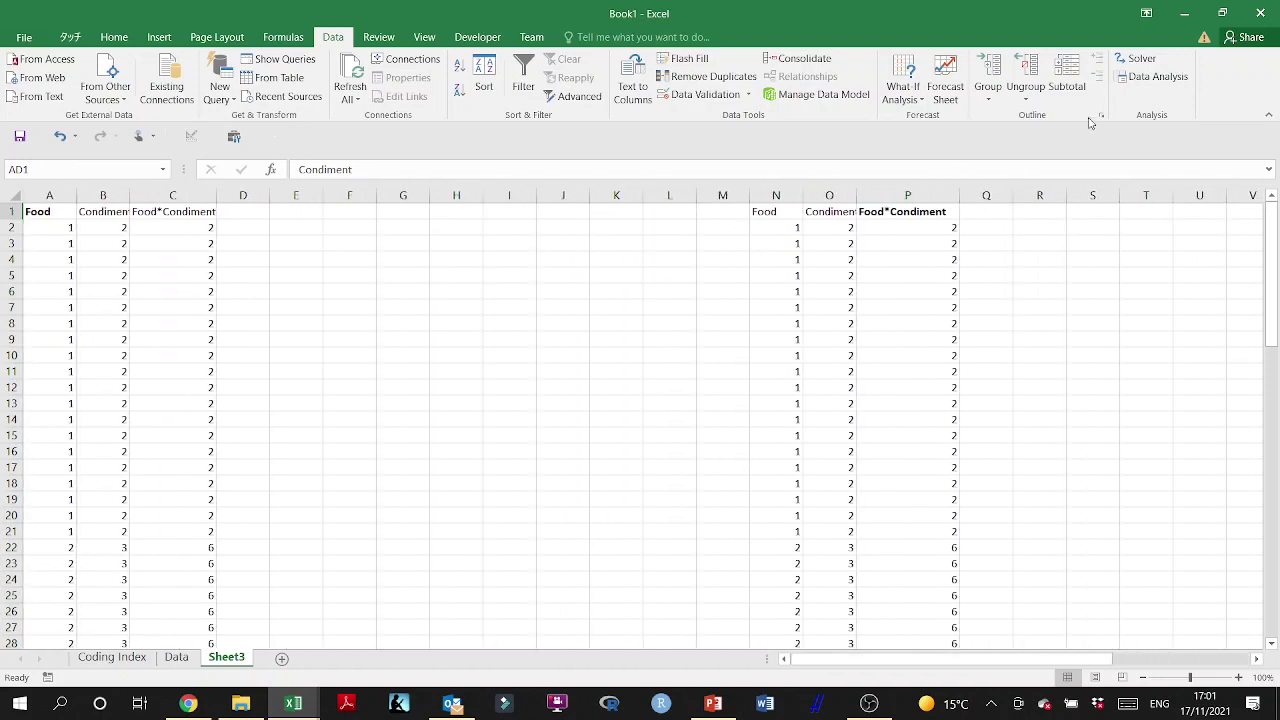
pyautogui.click(1150, 80)
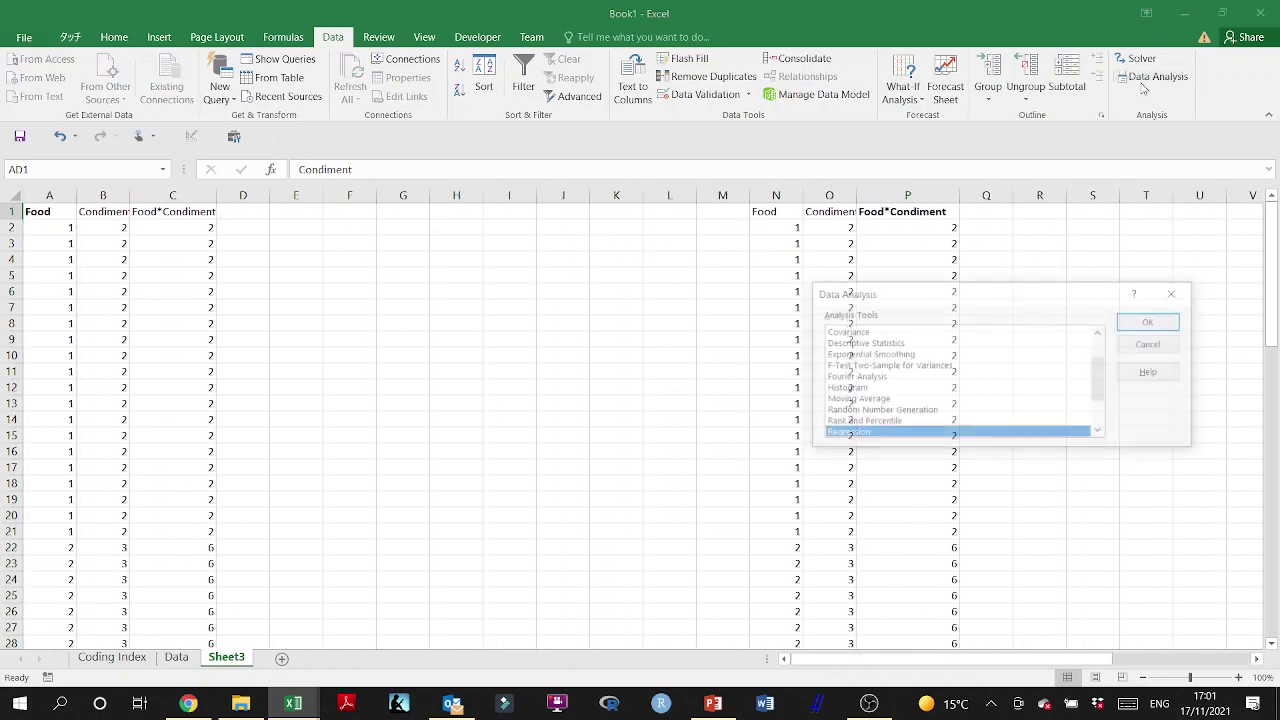
pyautogui.click(1151, 321)
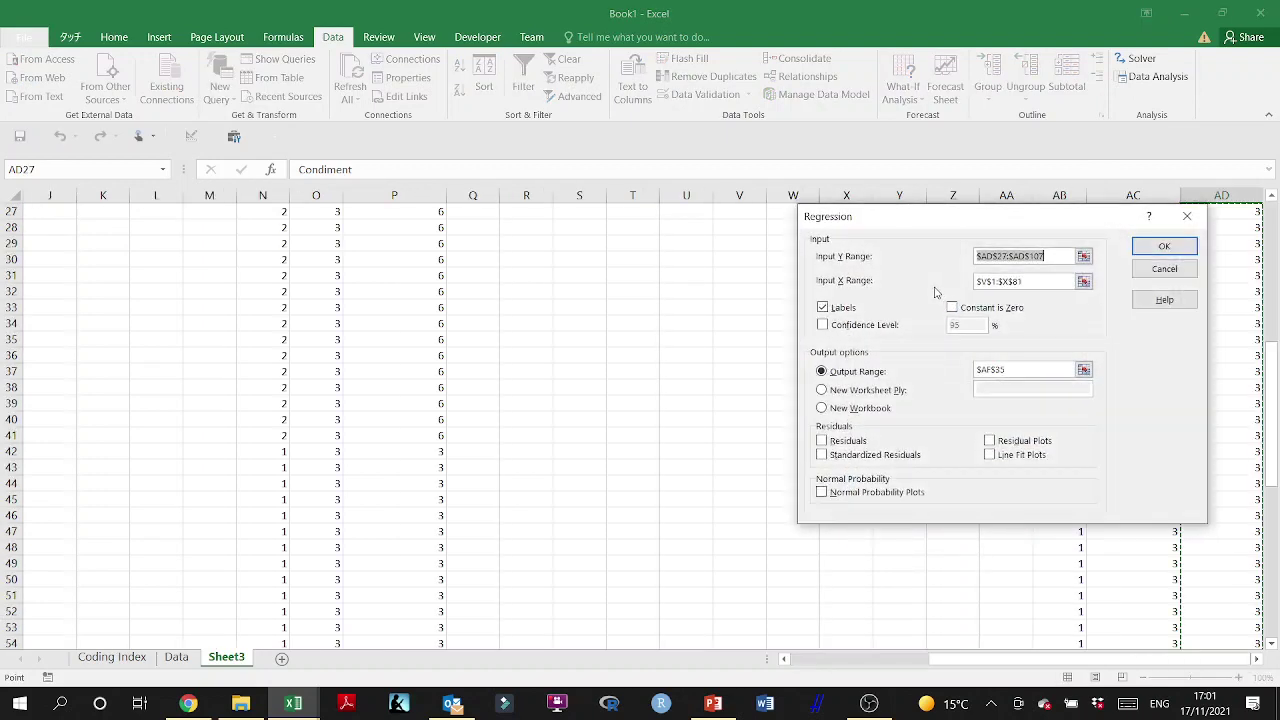
pyautogui.click(1083, 258)
pyautogui.scroll(9, 591, 385)
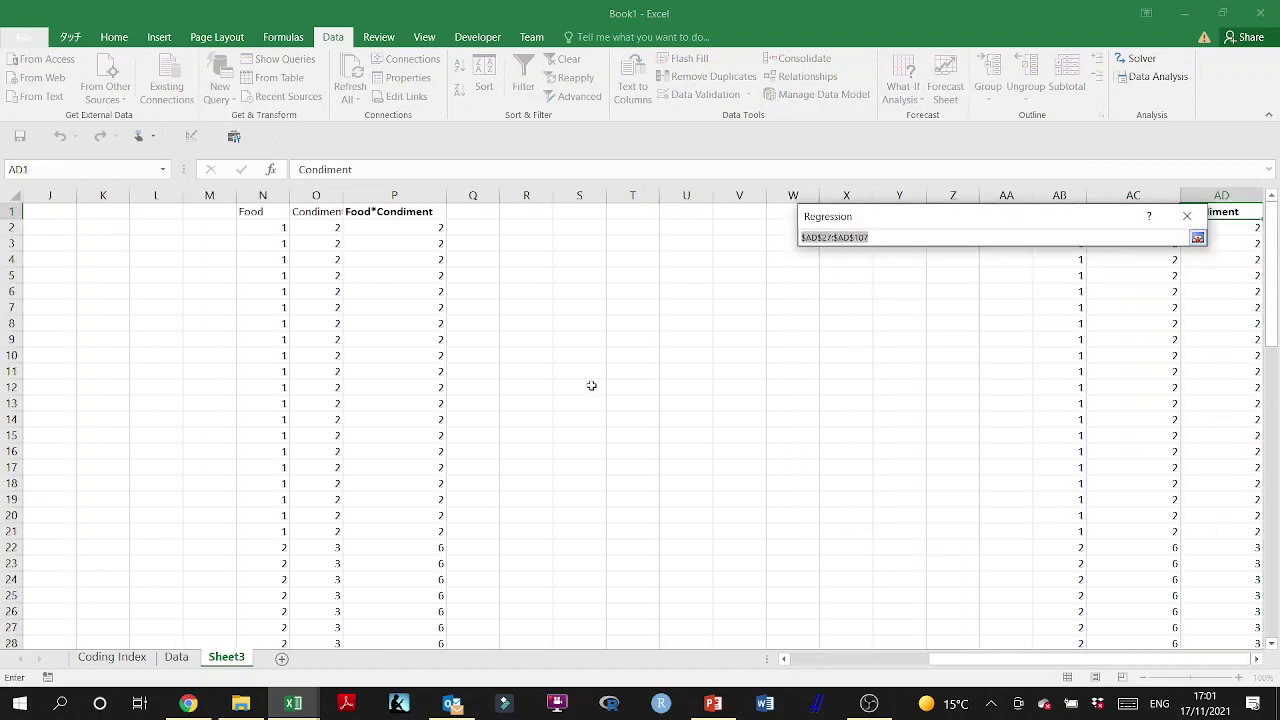
# Step: Set the regression's Input Y Range to the Food column, A1:A81
pyautogui.hscroll(-5, 591, 385)
pyautogui.click(62, 213)
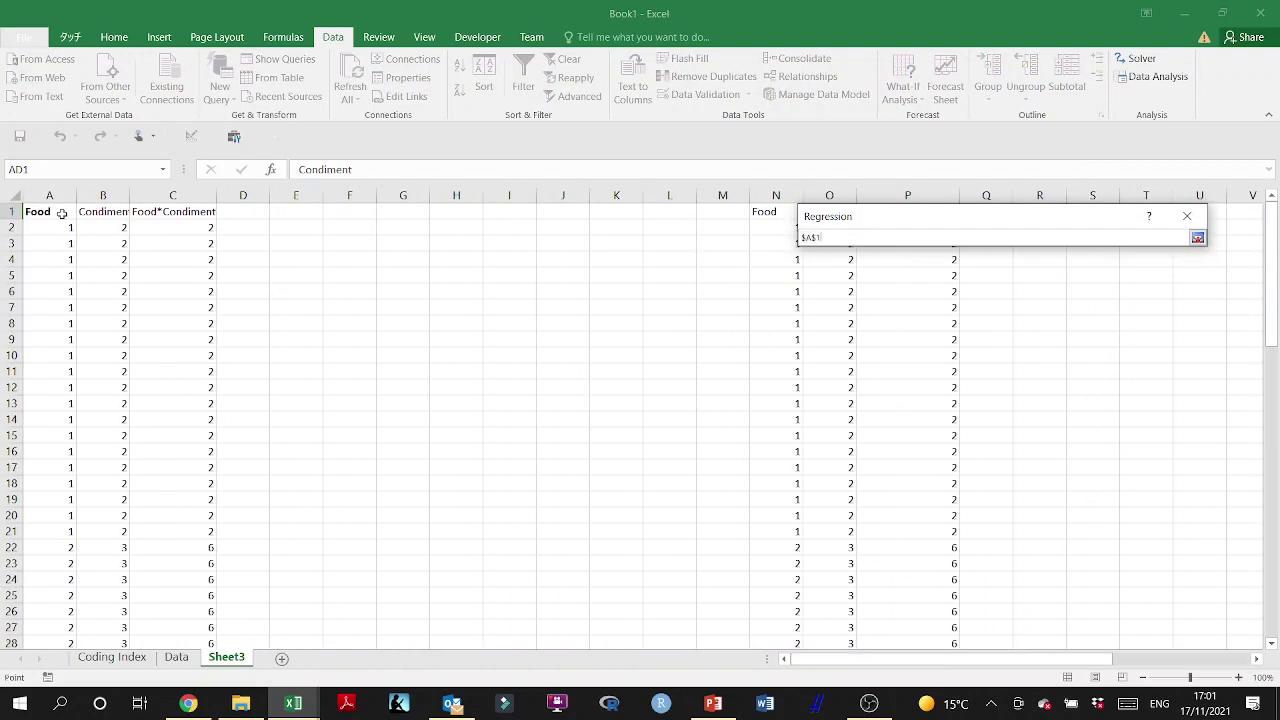
pyautogui.hotkey('ctrl', 'shift', 'Down')
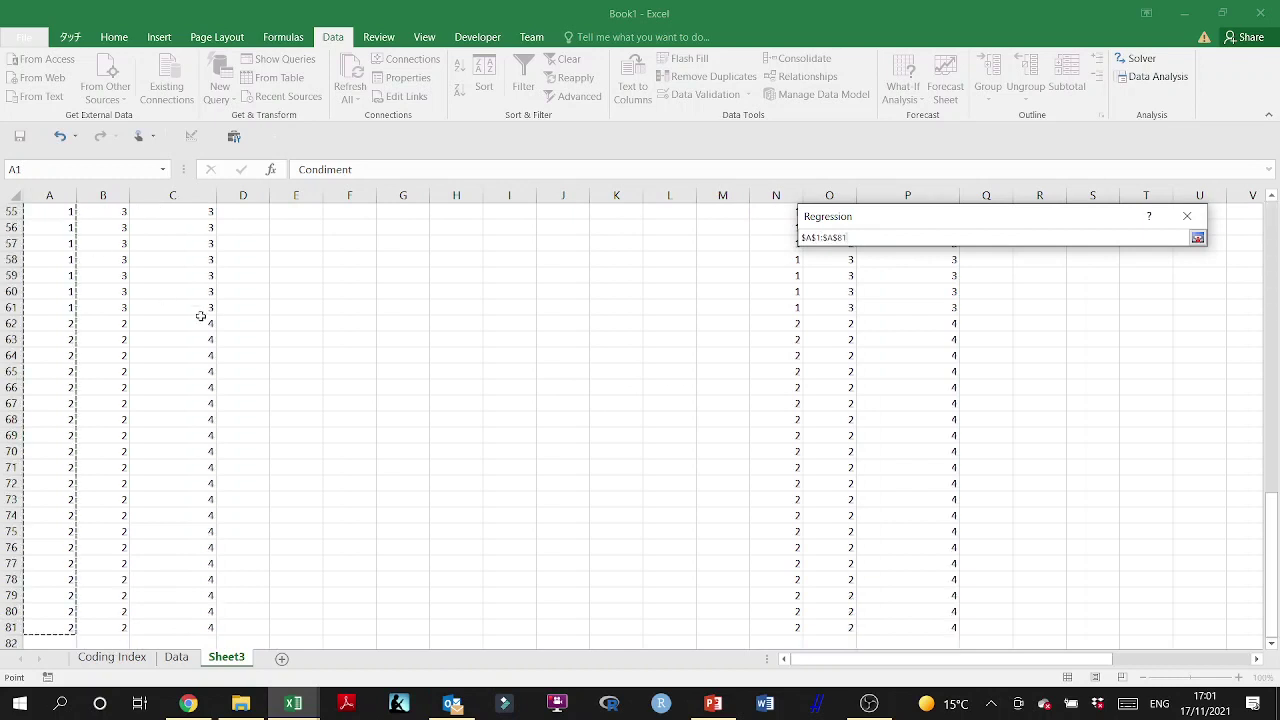
pyautogui.press('Return')
# Step: Set the regression's Input X Range to the Condiment and Food*Condiment columns, B1:C81
pyautogui.click(1084, 280)
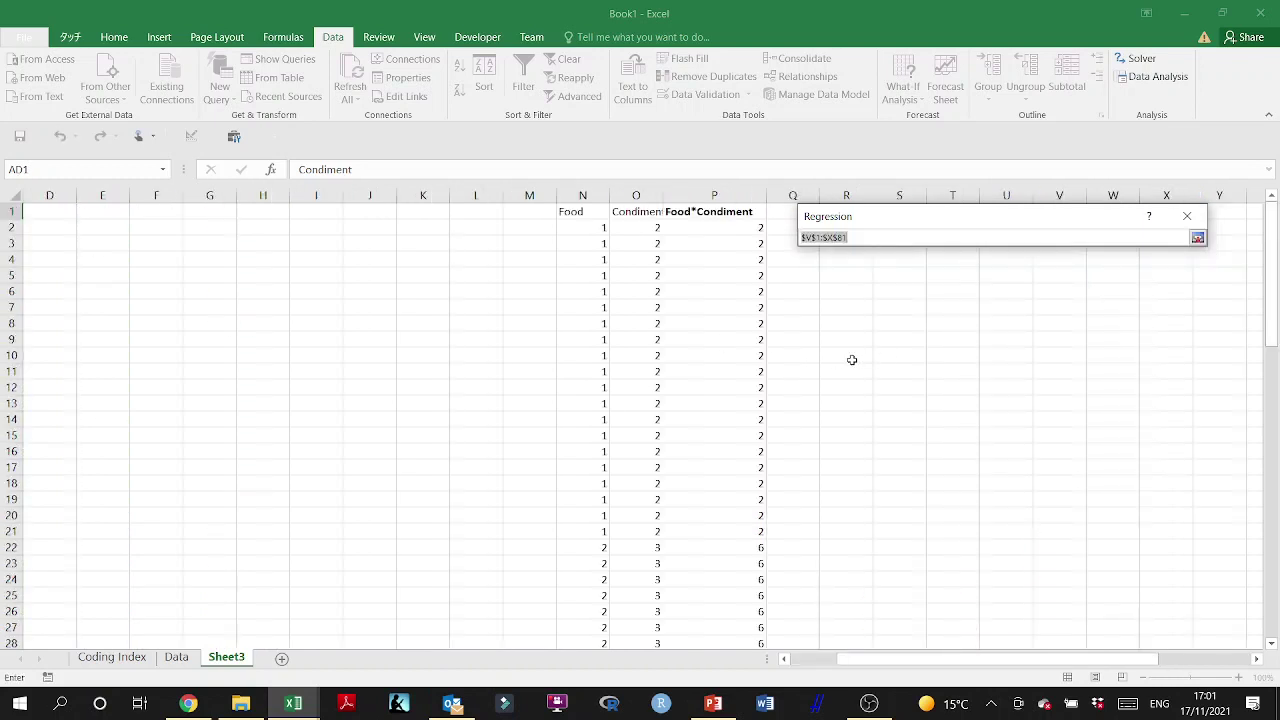
pyautogui.moveTo(887, 659); pyautogui.dragTo(521, 676)
pyautogui.moveTo(102, 211); pyautogui.dragTo(172, 211)
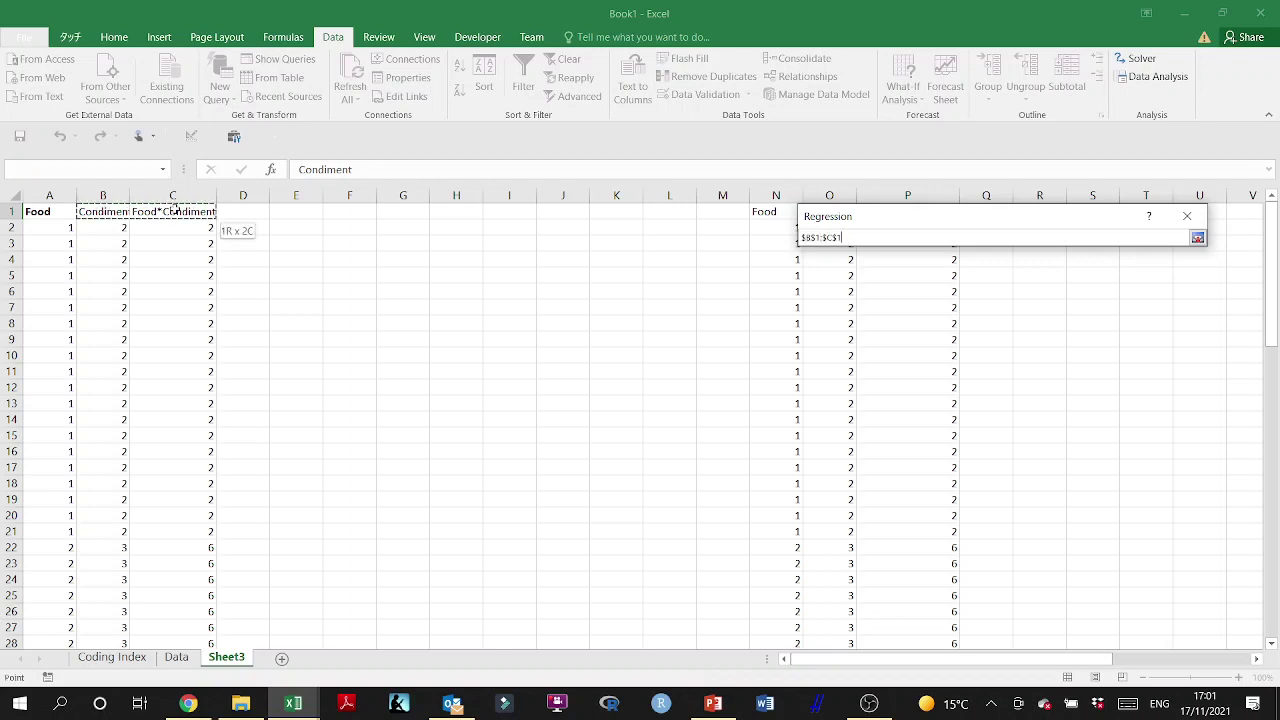
pyautogui.hotkey('ctrl', 'shift', 'Down')
pyautogui.press('Return')
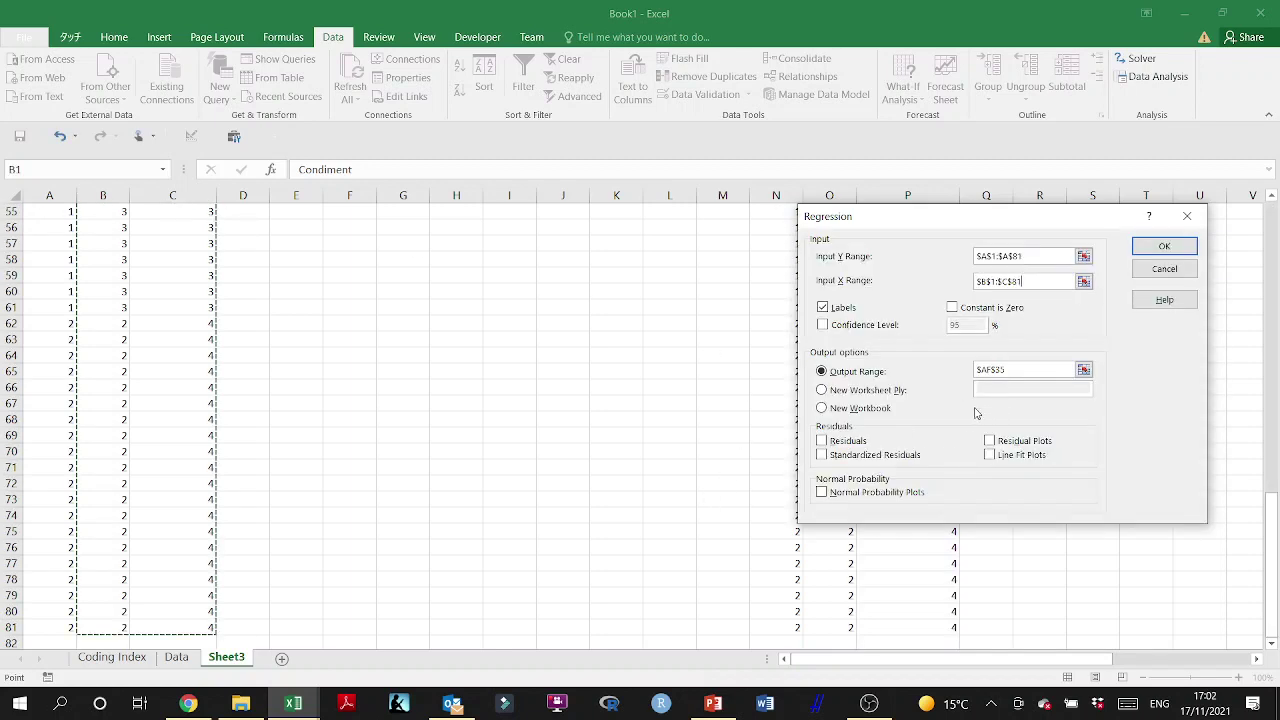
# Step: Output the regression results at cell E4 of Sheet3 and fit column E's width to its contents
pyautogui.click(1083, 369)
pyautogui.scroll(12, 443, 408)
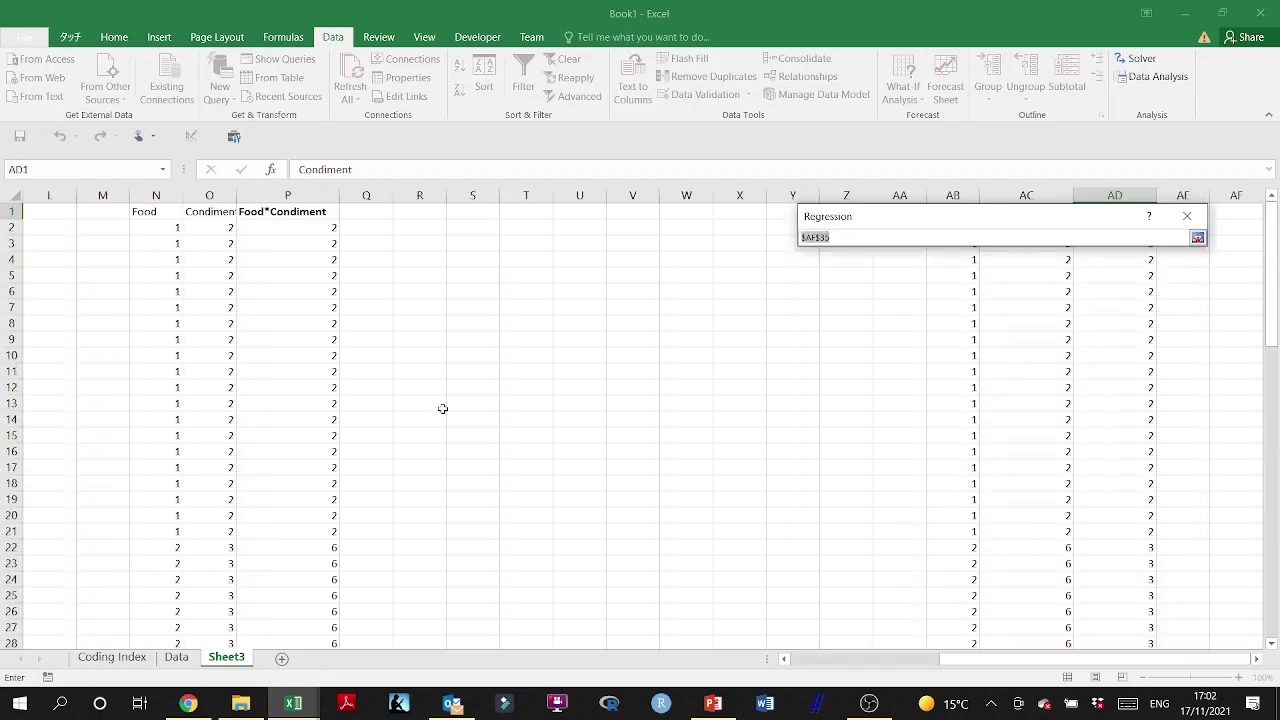
pyautogui.hscroll(-4, 443, 408)
pyautogui.click(296, 243)
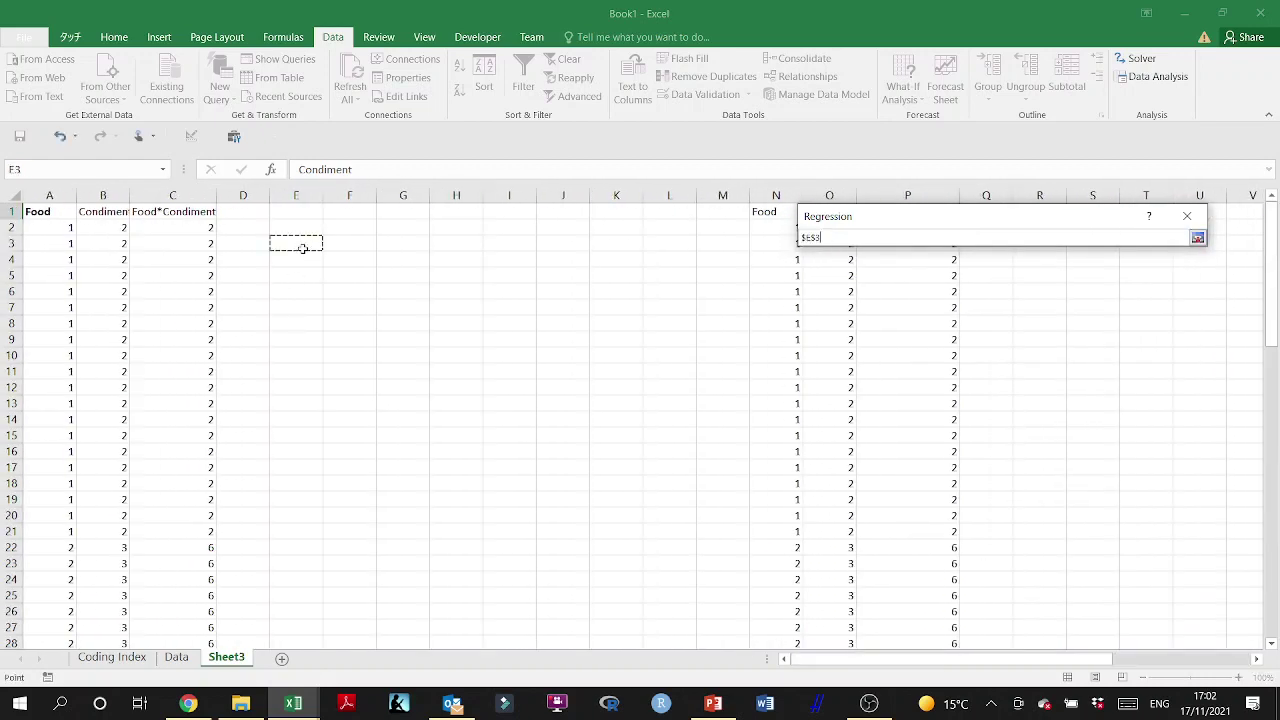
pyautogui.click(299, 271)
pyautogui.click(294, 292)
pyautogui.click(289, 261)
pyautogui.press('Return')
pyautogui.click(1158, 244)
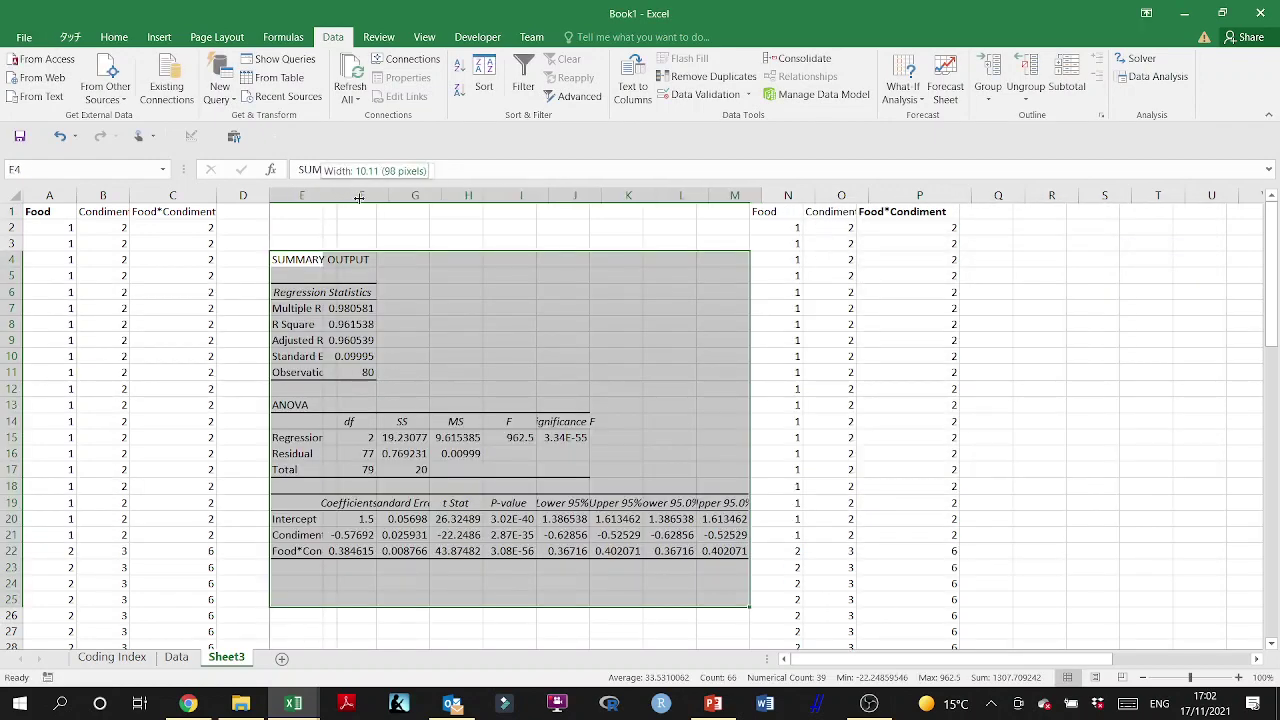
pyautogui.doubleClick(321, 194)
# Step: Calculate the variance inflation factor in H8 from the regression's R Square with =1/(1-F8)
pyautogui.click(500, 332)
pyautogui.write('=1/(1-')
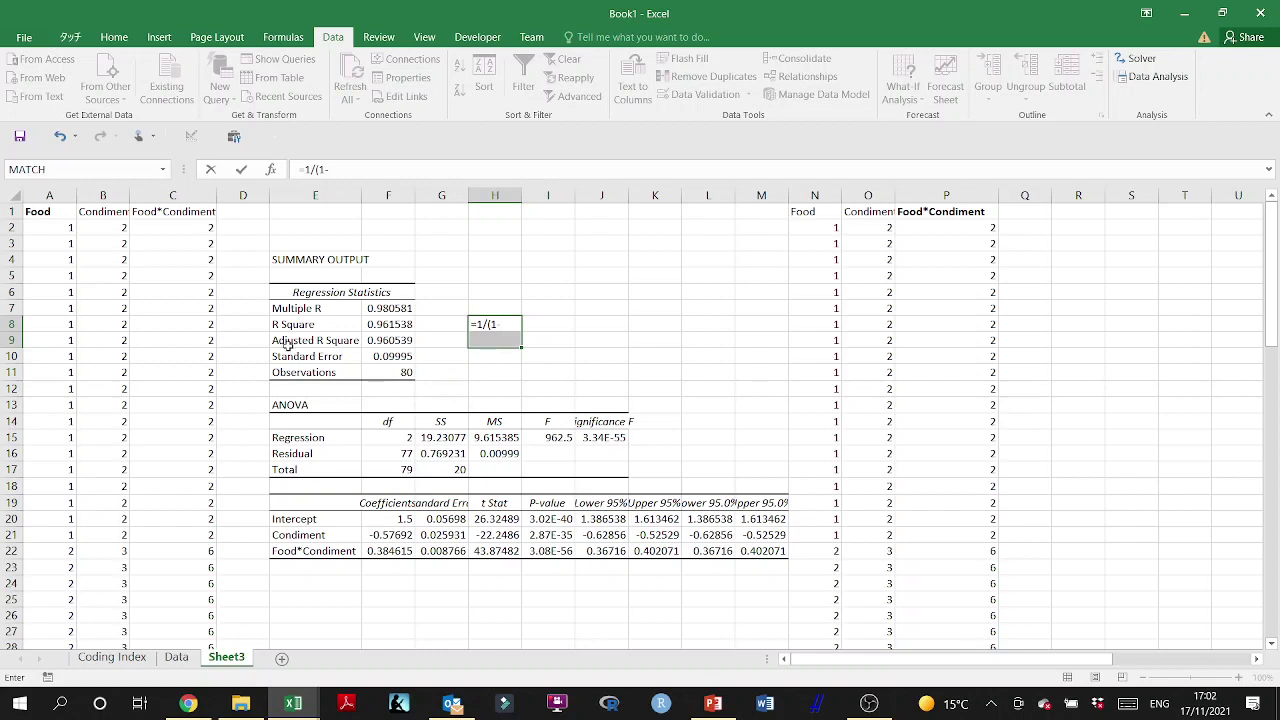
pyautogui.click(376, 325)
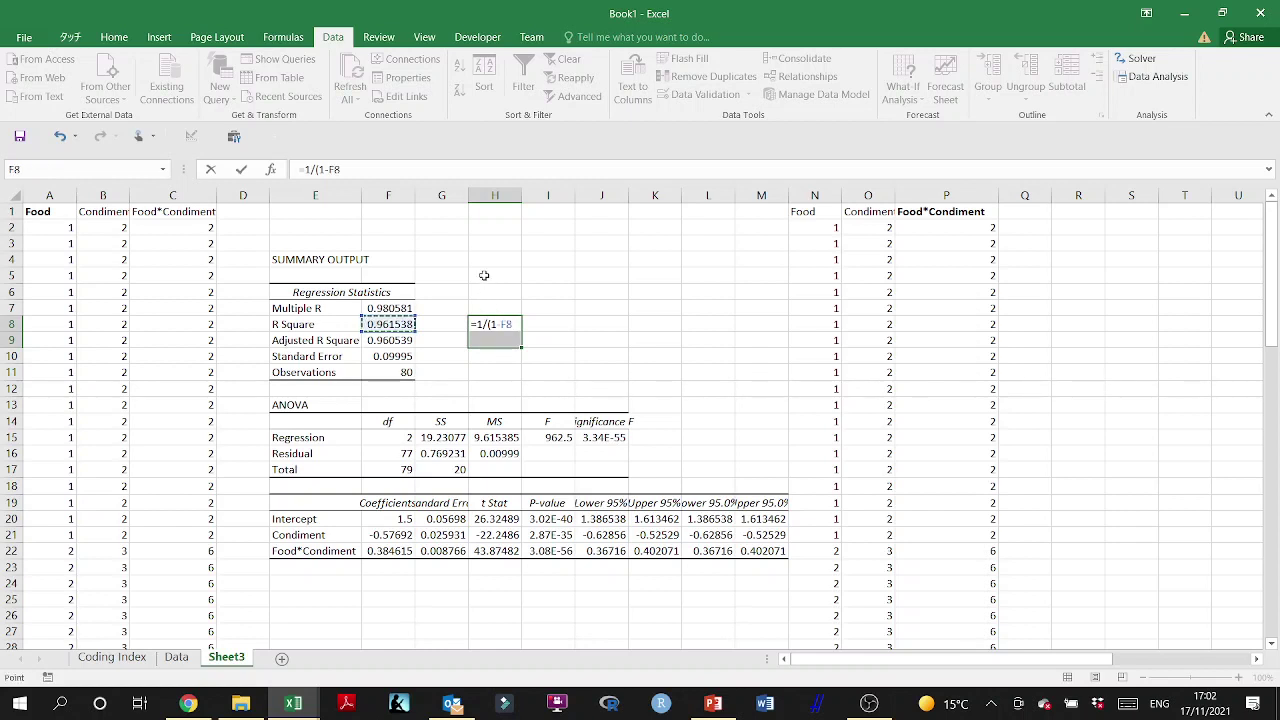
pyautogui.write(')')
pyautogui.press('Return')
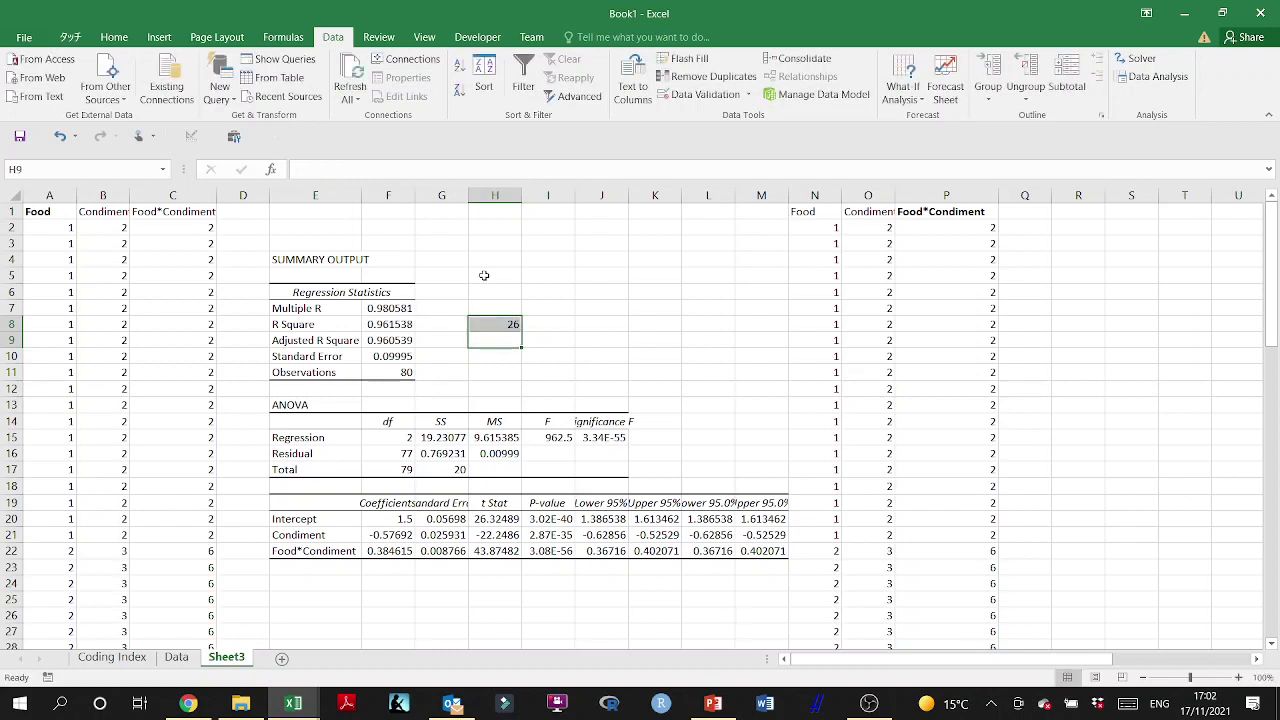
pyautogui.doubleClick(494, 325)
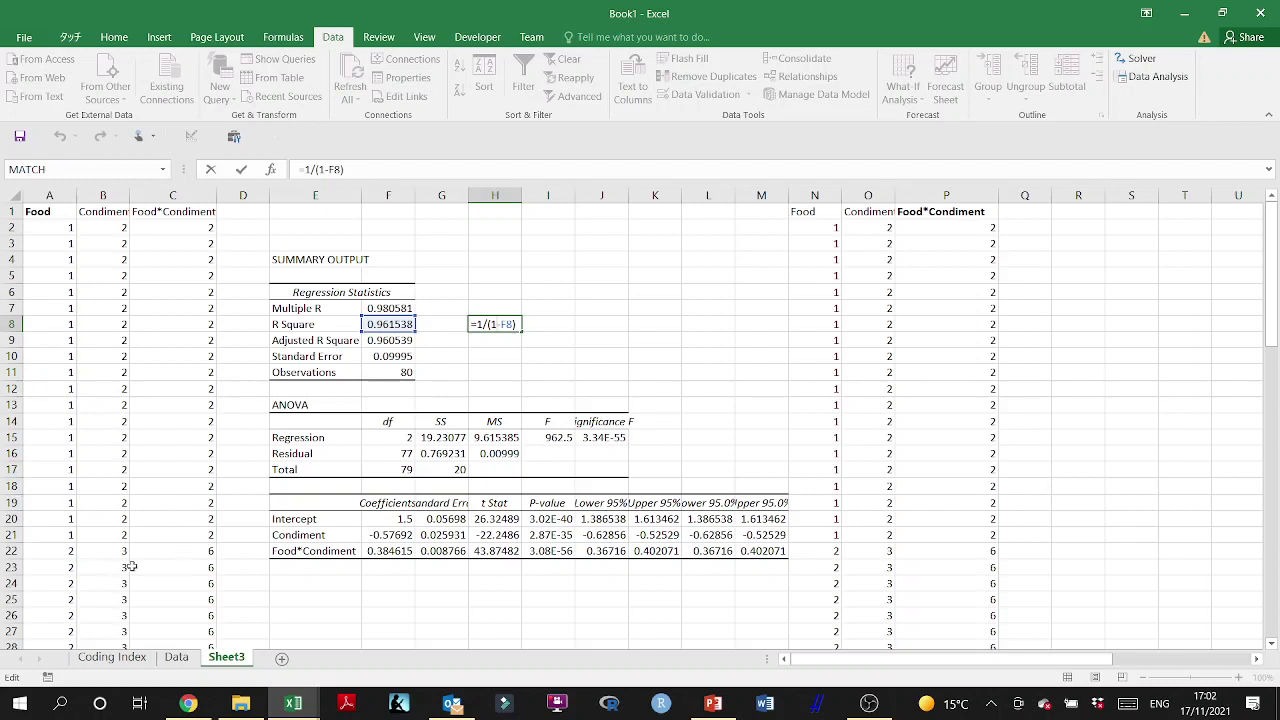
pyautogui.hotkey('ctrl', 'Return')
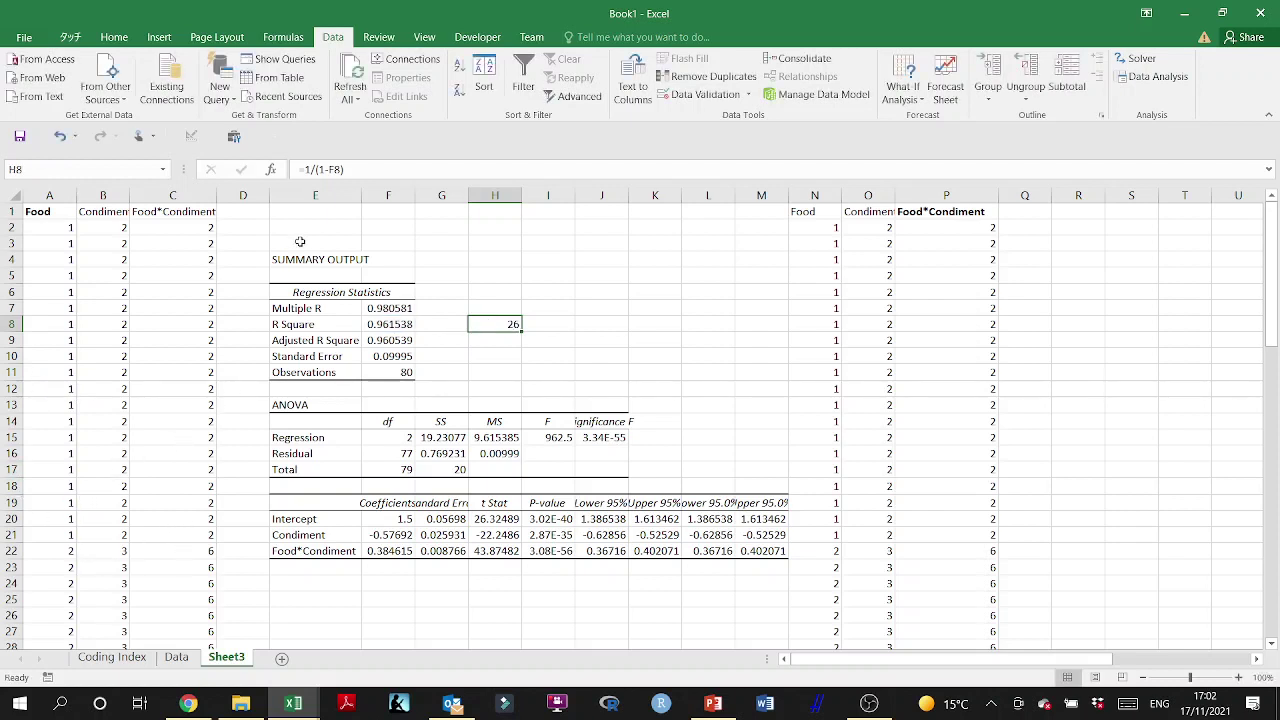
# Step: Clear the contents of columns E to M and start a new regression with A1:A81 as Input Y Range
pyautogui.moveTo(303, 198); pyautogui.dragTo(743, 334)
pyautogui.press('Delete')
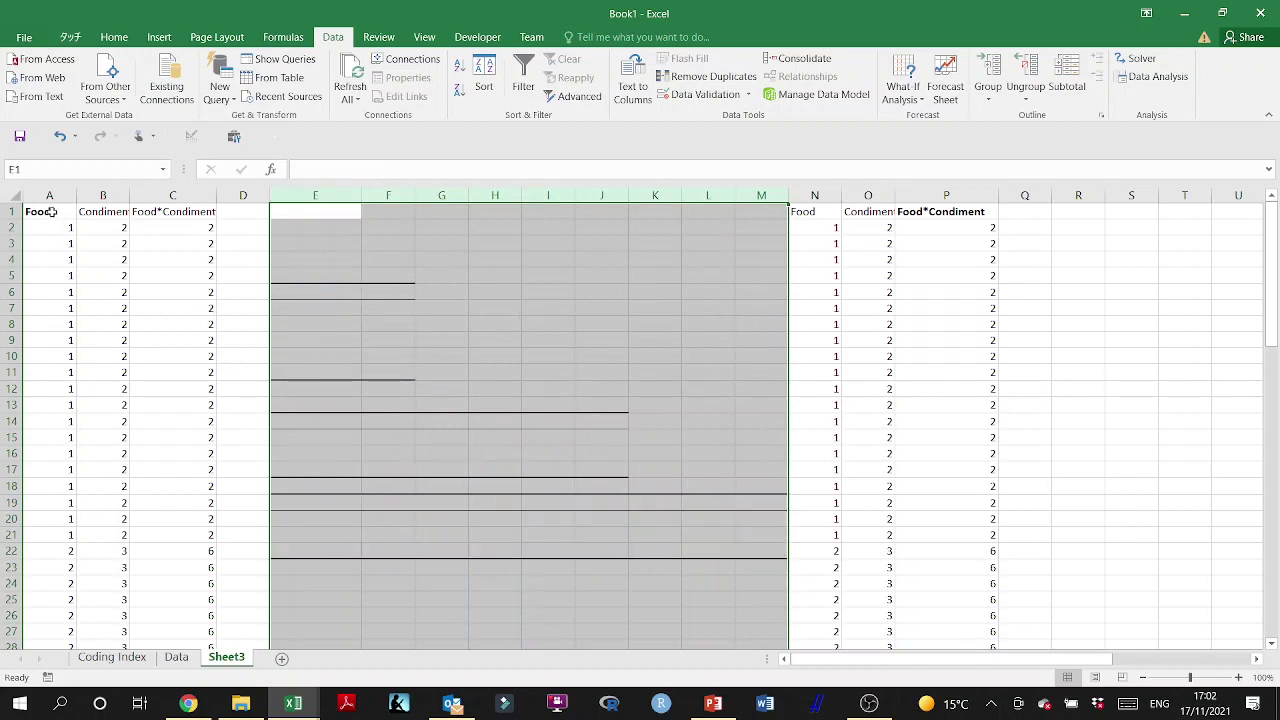
pyautogui.click(1153, 77)
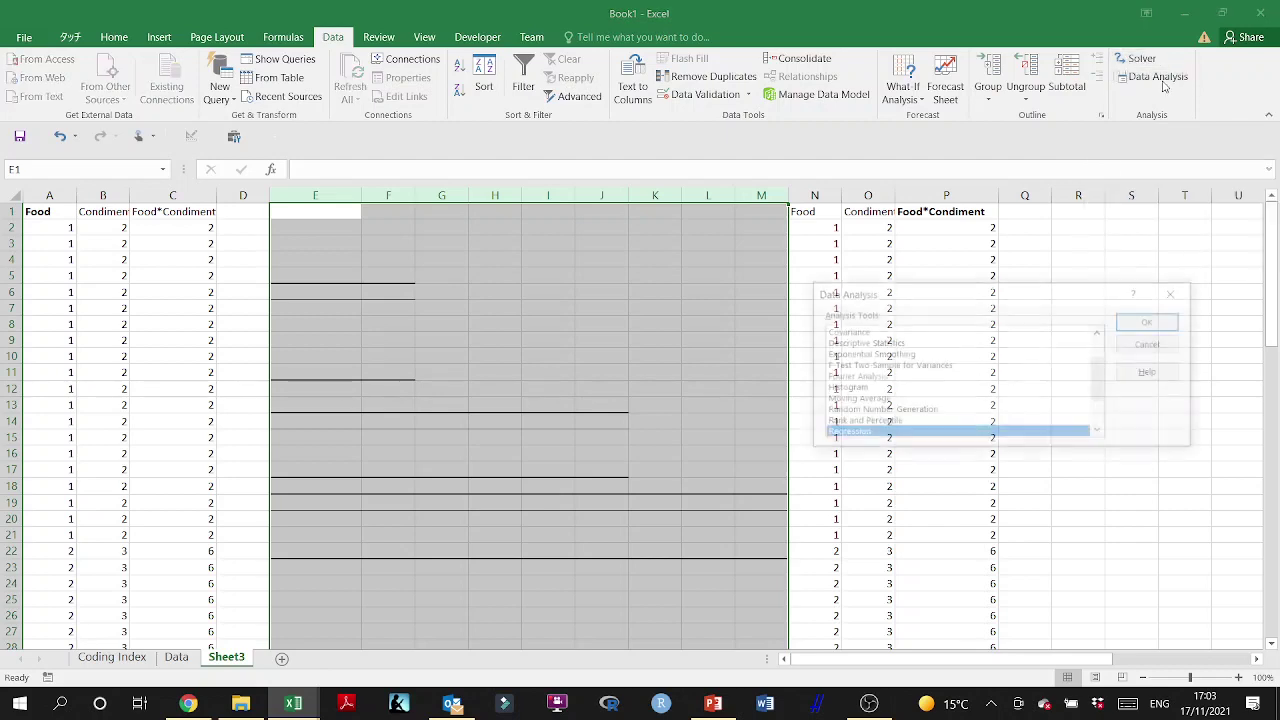
pyautogui.click(1145, 323)
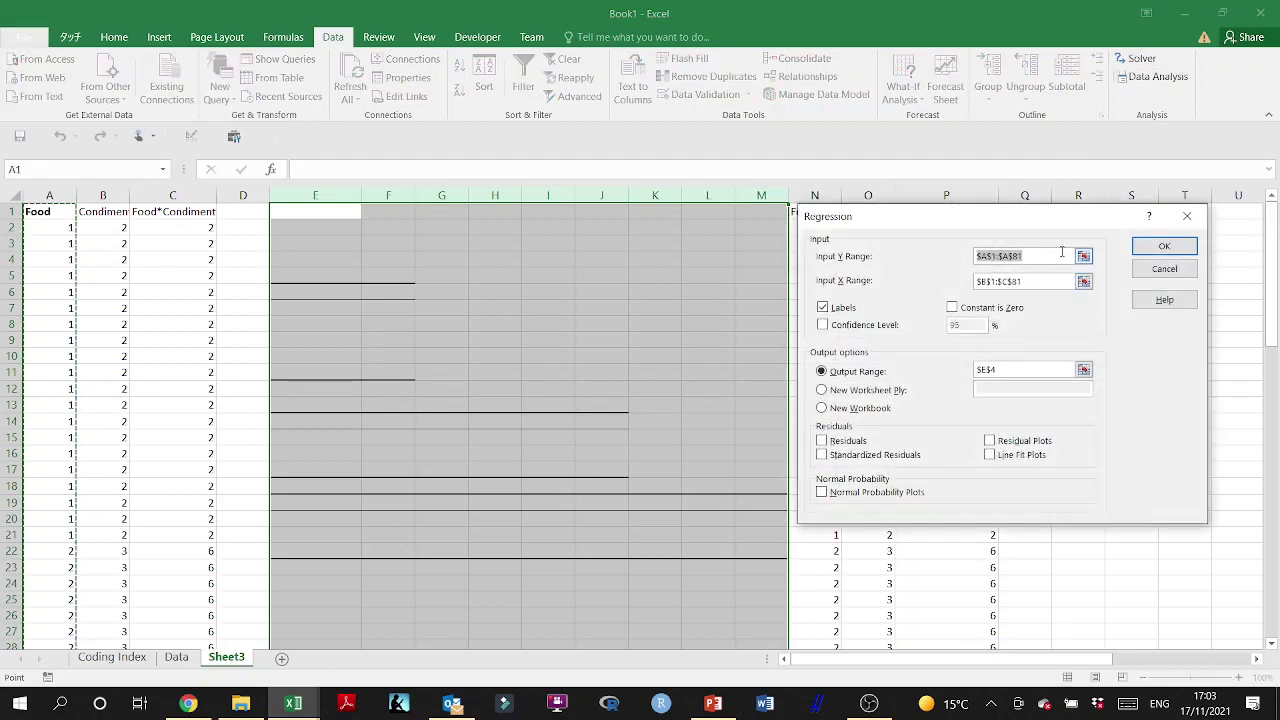
pyautogui.click(1083, 257)
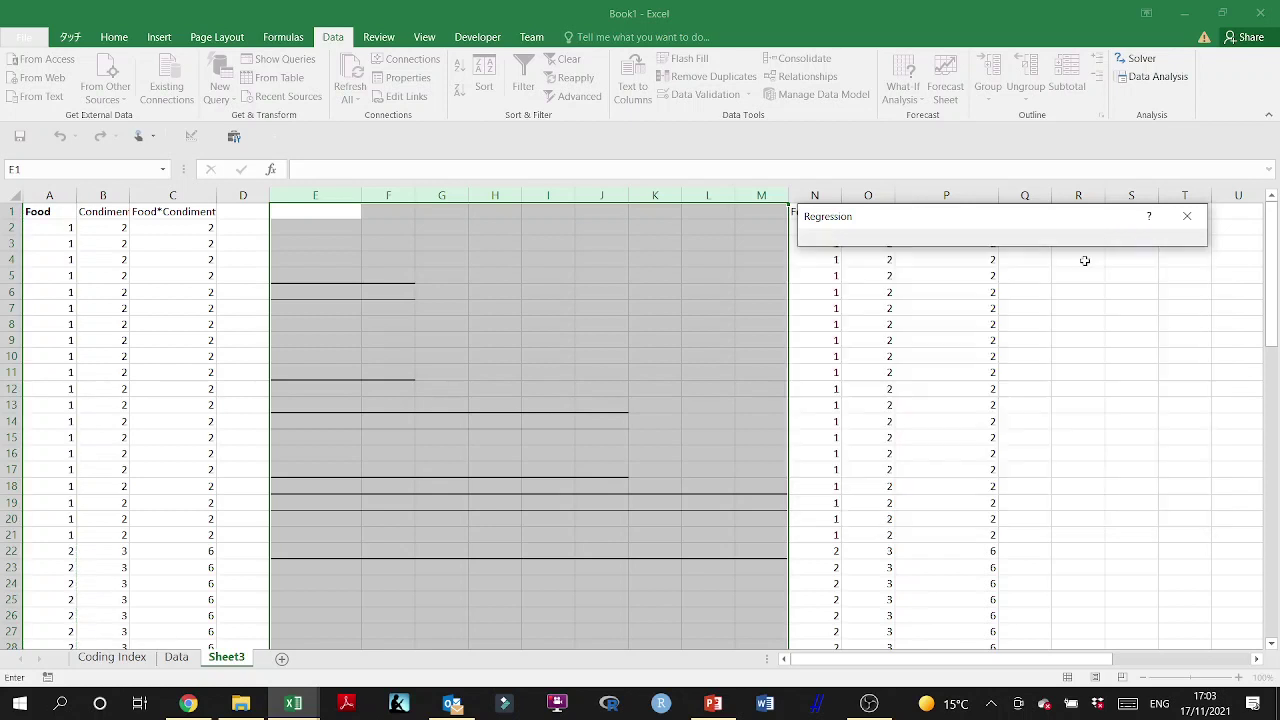
pyautogui.click(55, 215)
pyautogui.hotkey('ctrl', 'shift', 'Down')
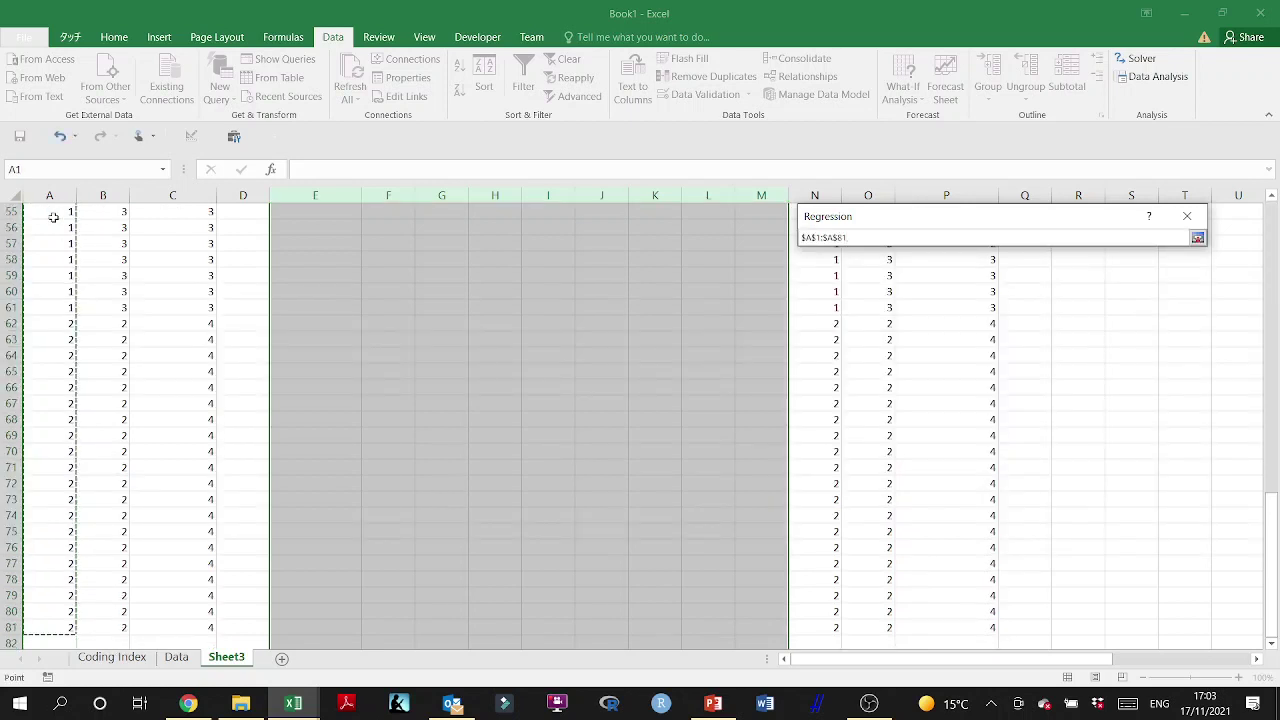
pyautogui.press('Return')
# Step: Set the Input X Range to only the Condiment column, B1:B81, and run the regression with output at E4
pyautogui.click(1086, 283)
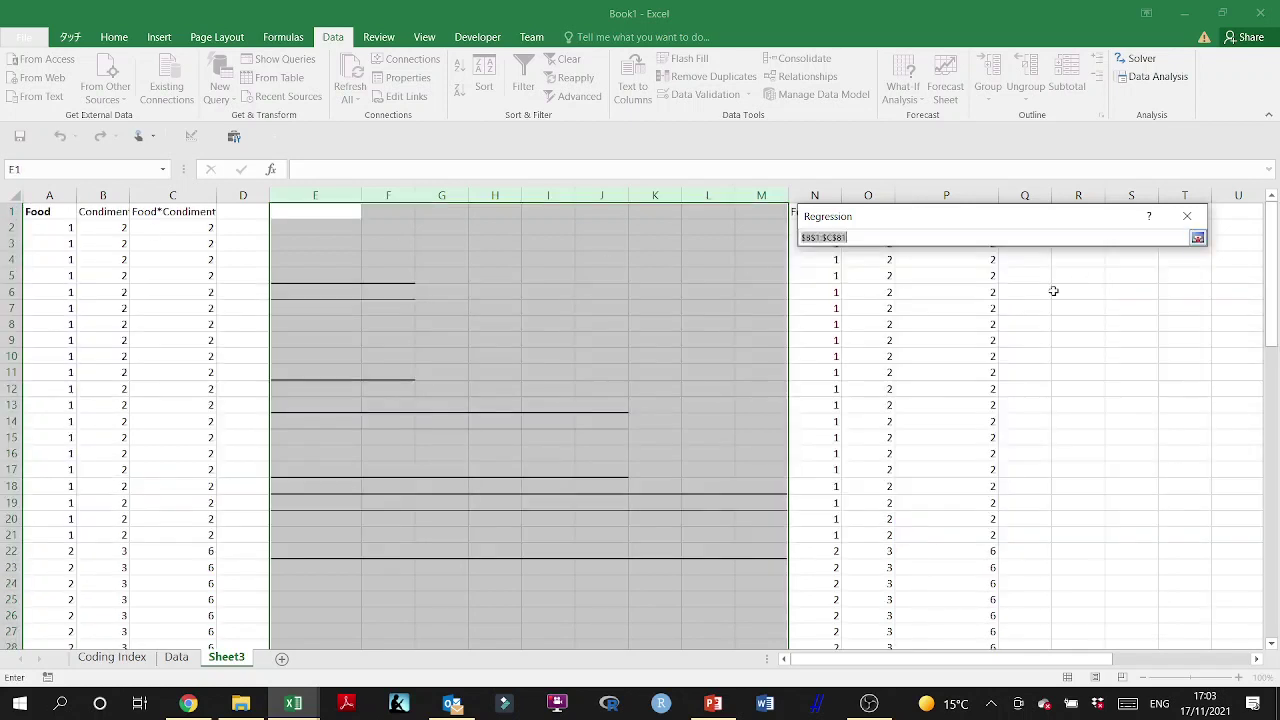
pyautogui.click(103, 211)
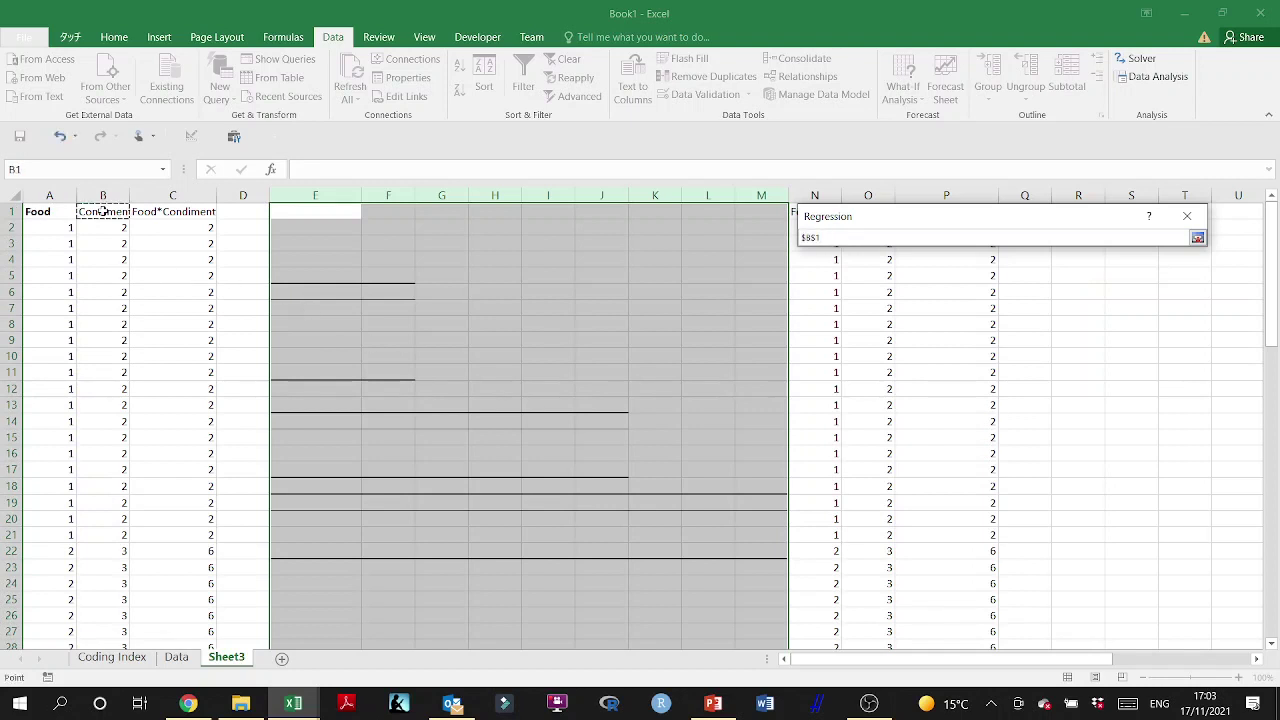
pyautogui.hotkey('ctrl', 'shift', 'Down')
pyautogui.press('Return')
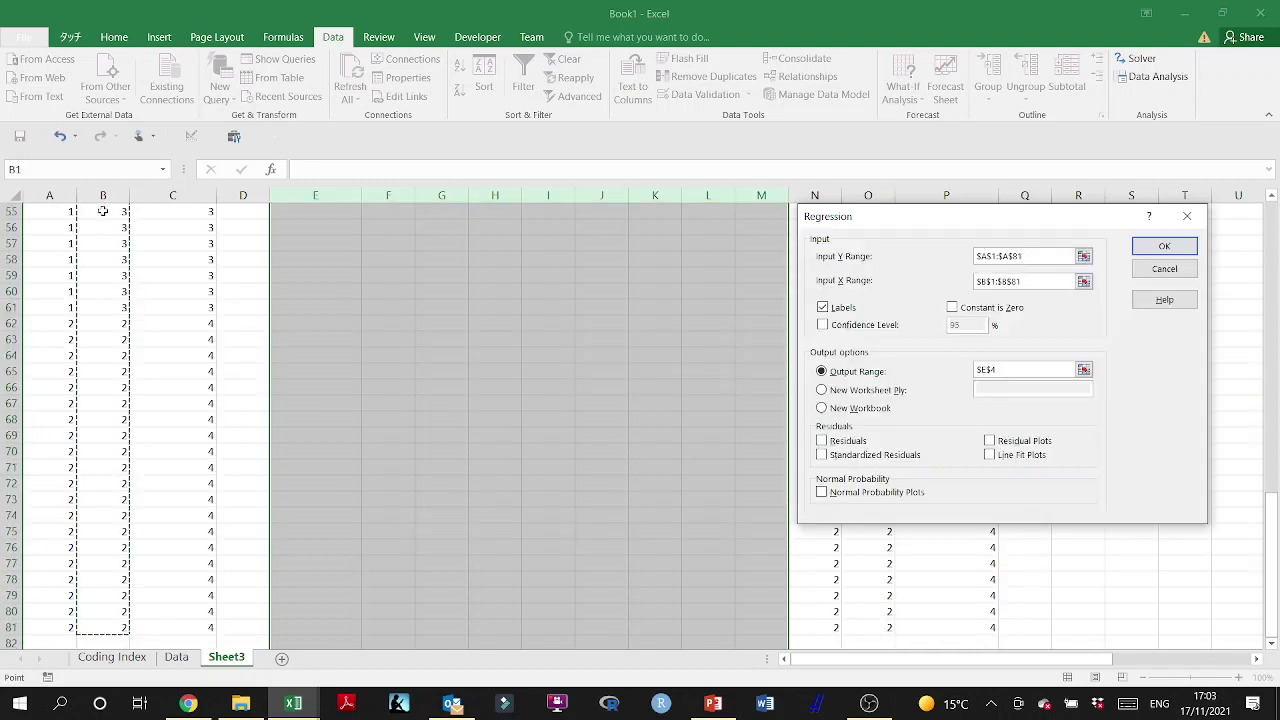
pyautogui.click(1162, 250)
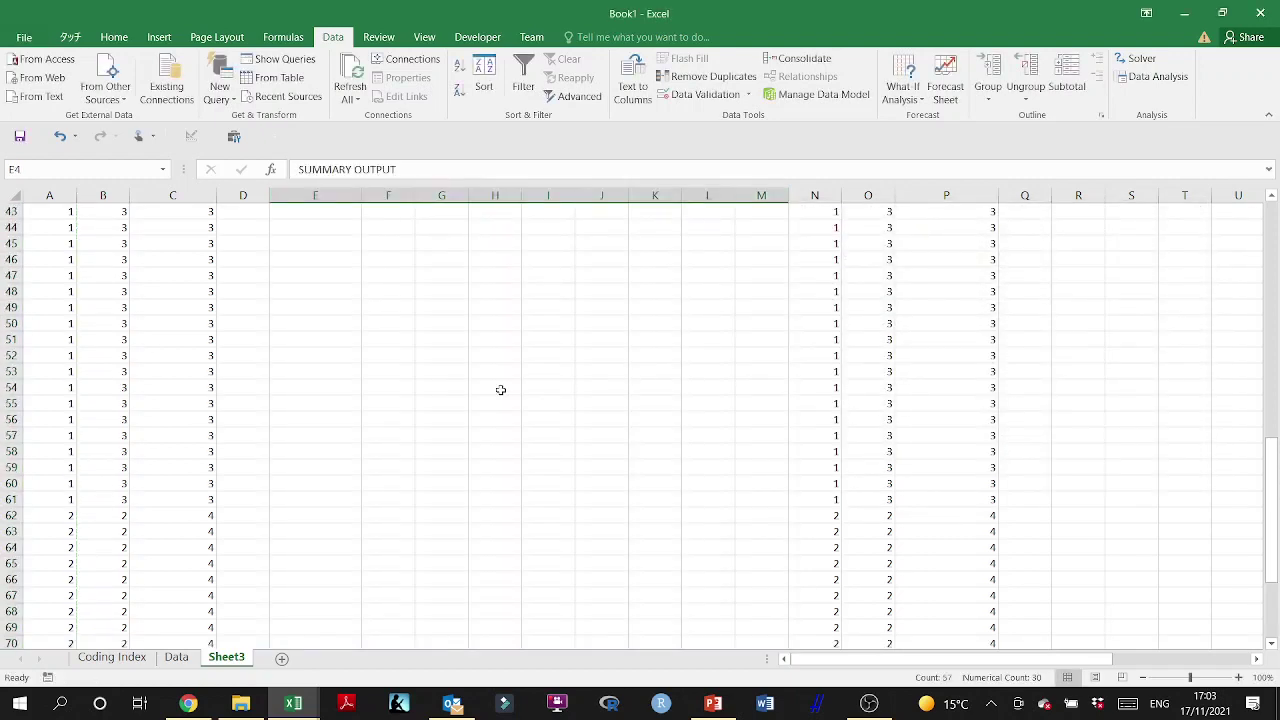
# Step: Calculate the variance inflation factor for the Condiment-only regression in H7 with =1/(1-F8)
pyautogui.scroll(14, 500, 390)
pyautogui.click(471, 350)
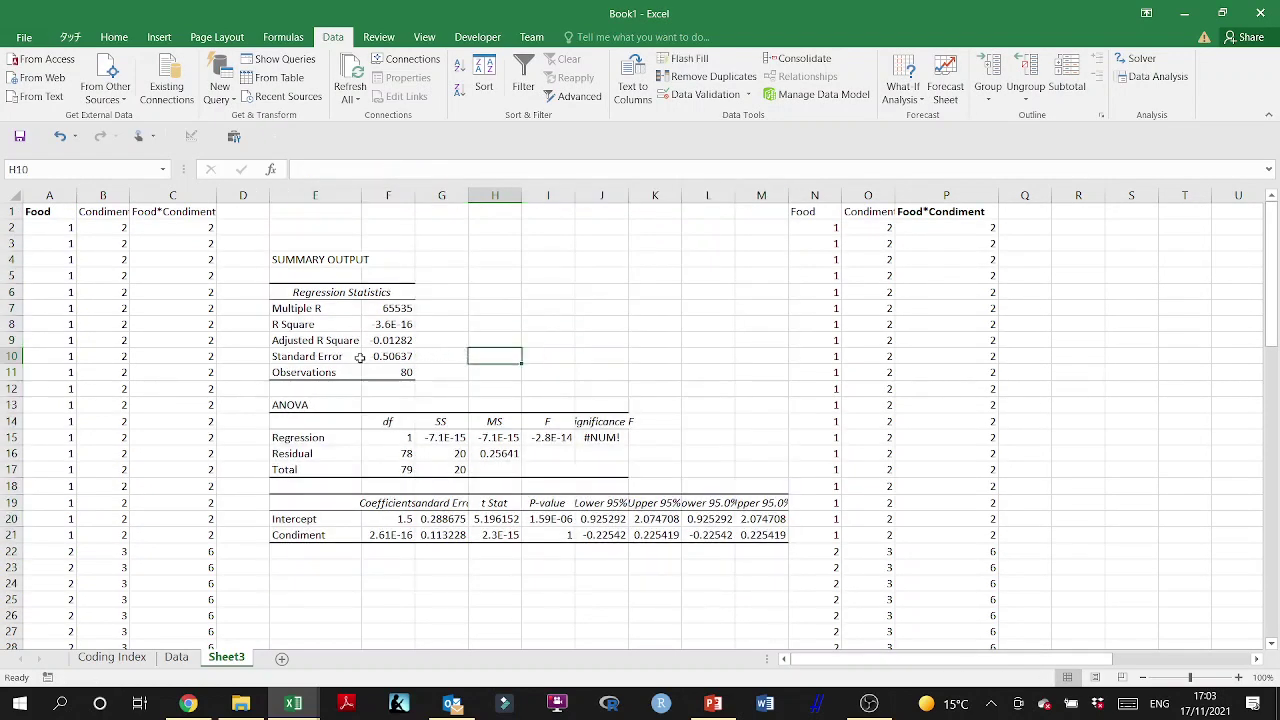
pyautogui.moveTo(309, 326); pyautogui.dragTo(392, 325)
pyautogui.click(488, 310)
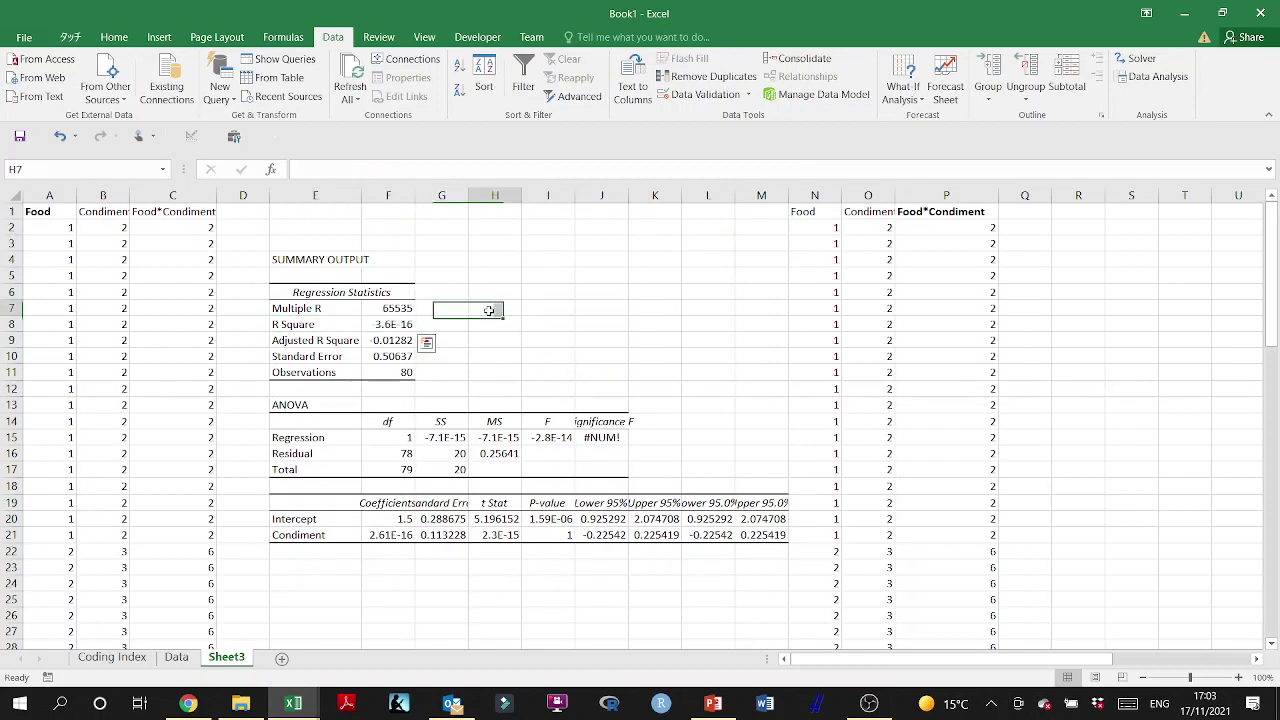
pyautogui.write('=1/(1')
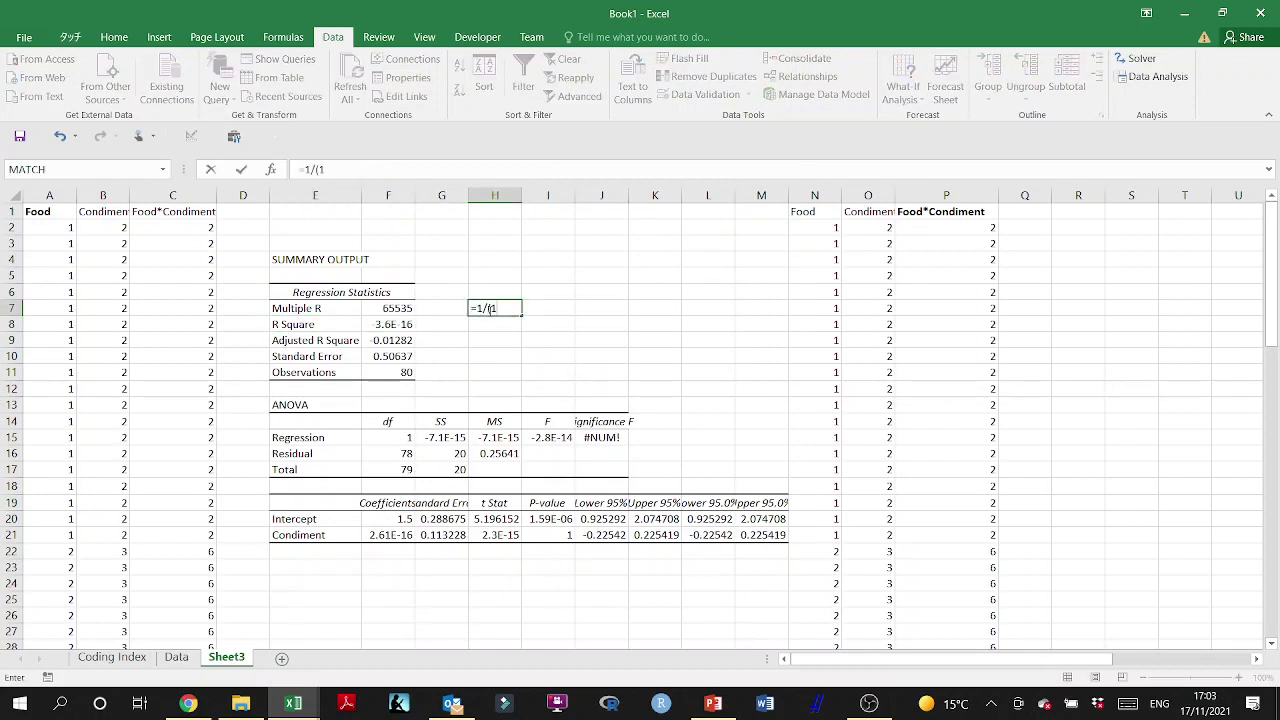
pyautogui.write('-')
pyautogui.click(410, 326)
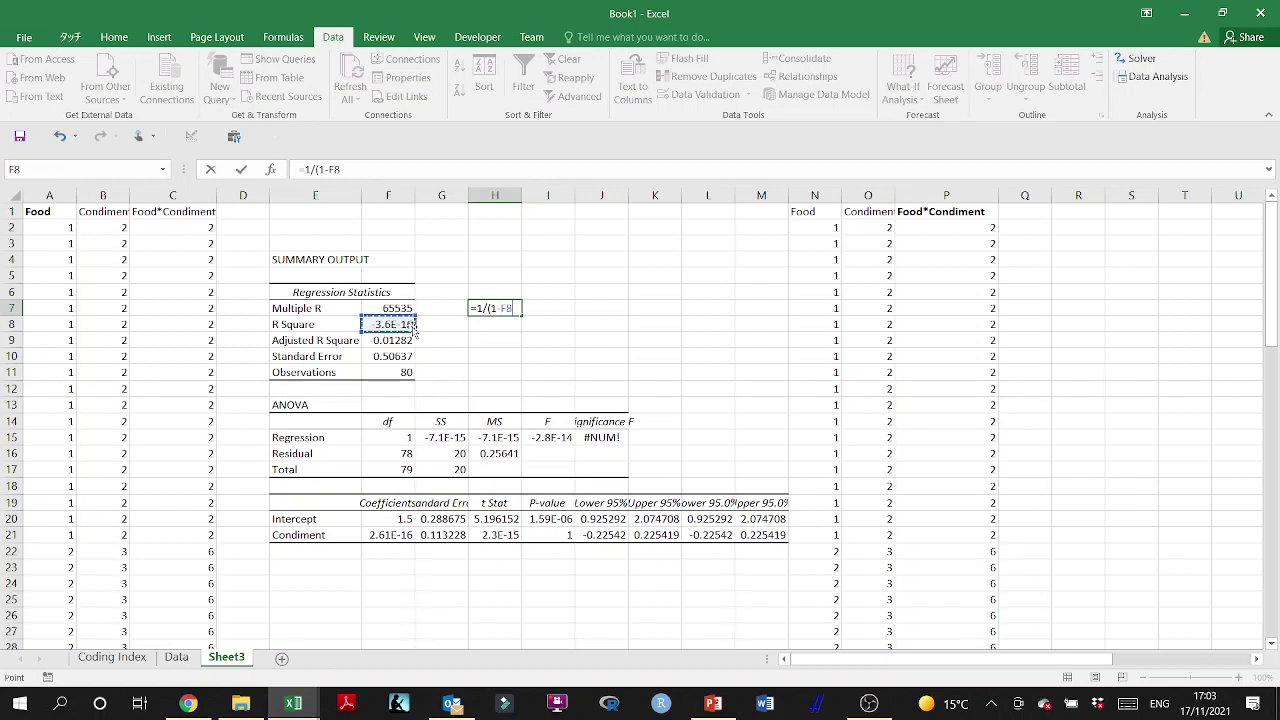
pyautogui.write(')')
pyautogui.press('Return')
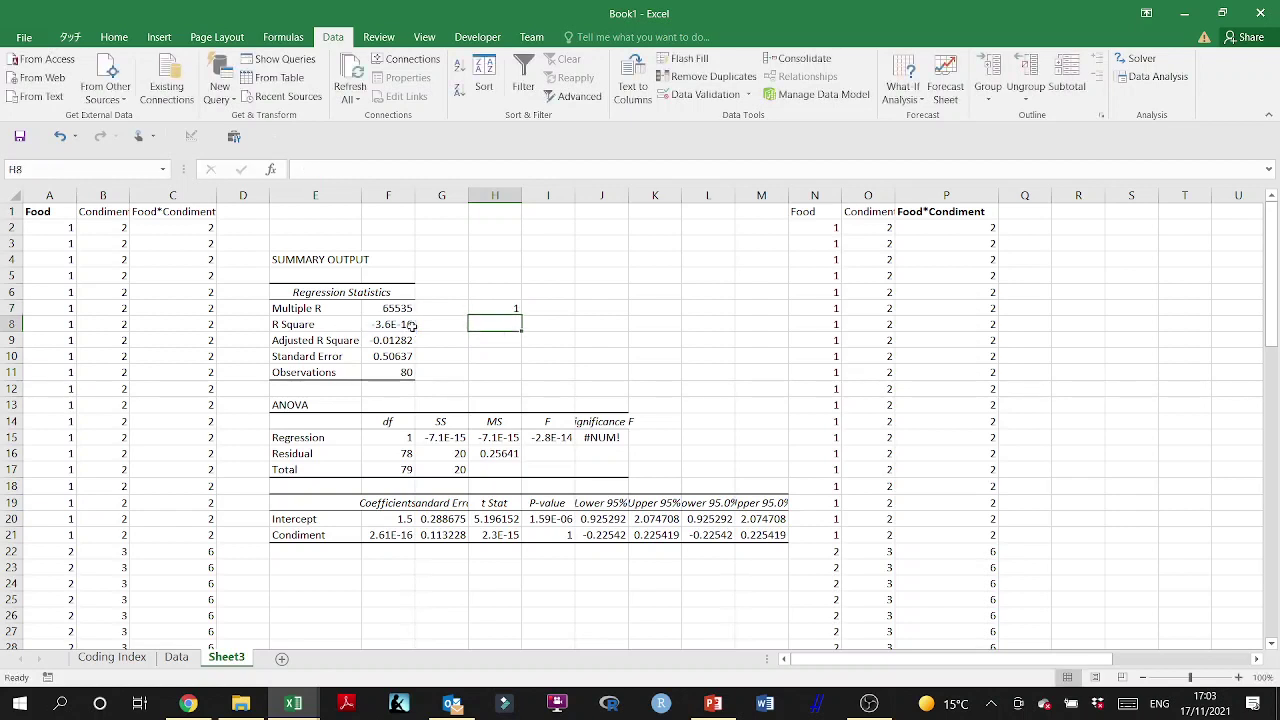
pyautogui.click(518, 309)
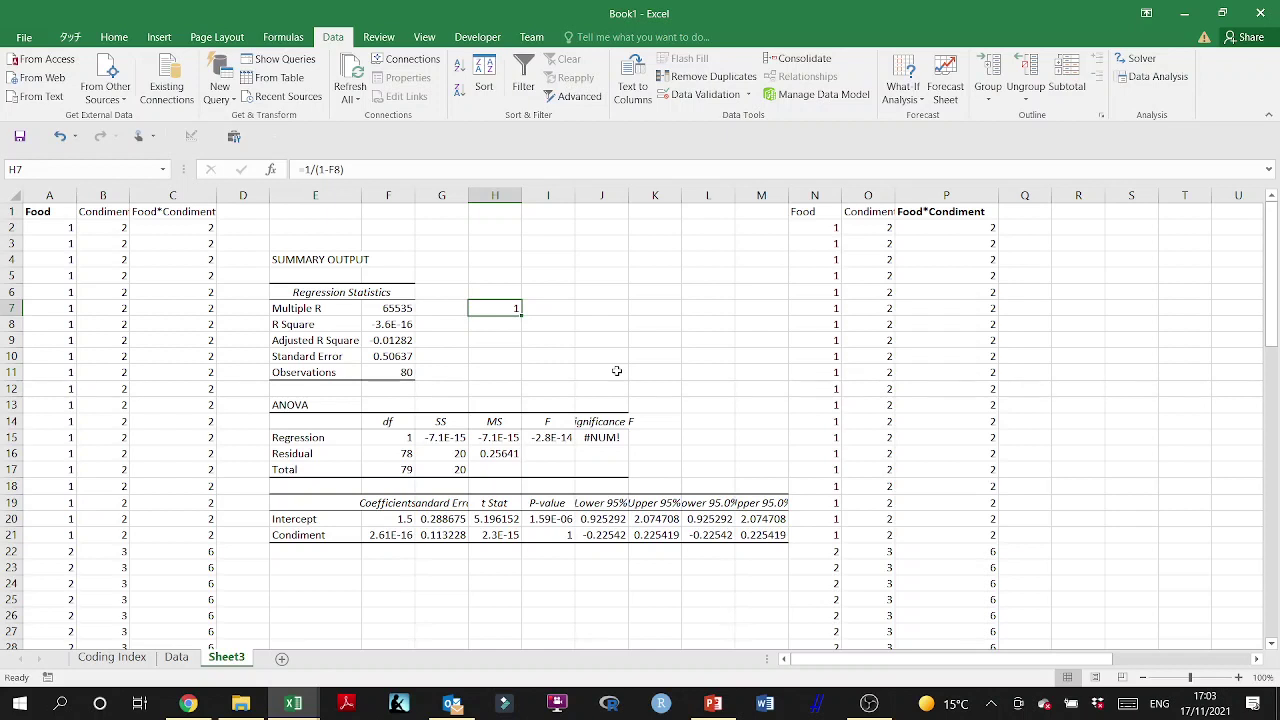
# Step: Clear the Food*Condiment data in column C and the copied data in columns N to P
pyautogui.click(172, 195)
pyautogui.press('Delete')
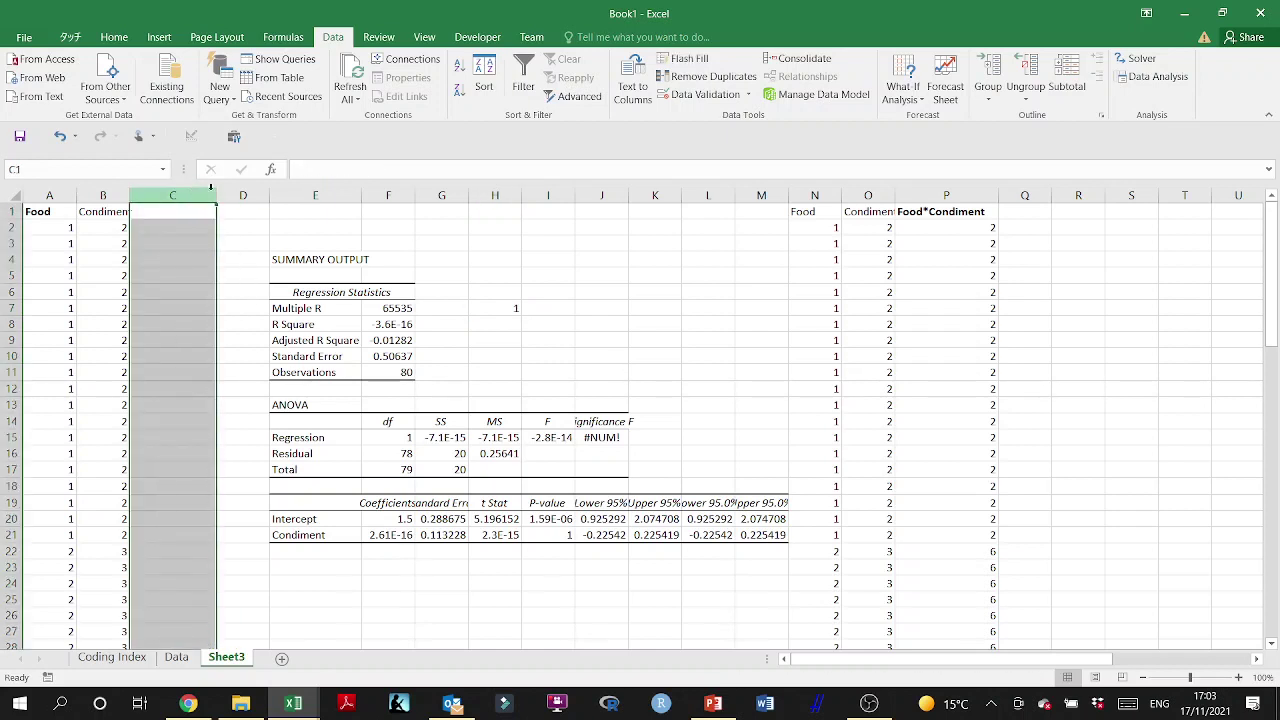
pyautogui.click(925, 196)
pyautogui.press('Delete')
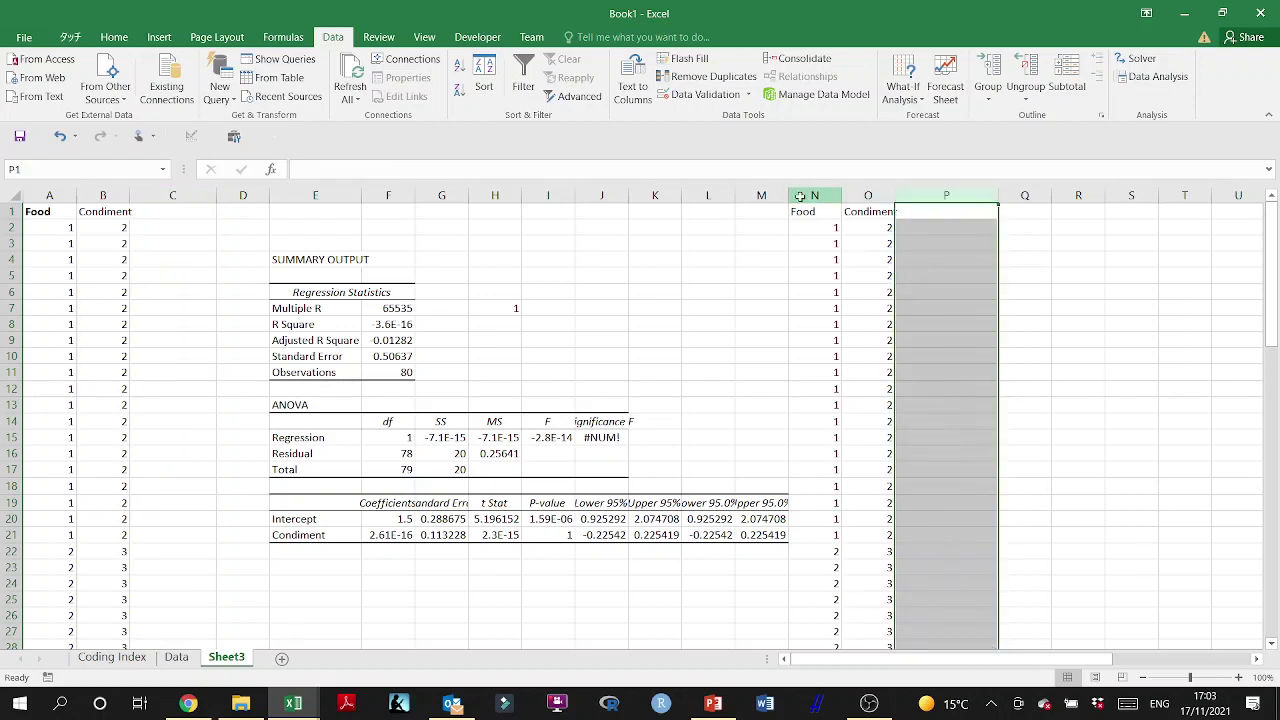
pyautogui.moveTo(815, 196); pyautogui.dragTo(921, 196)
pyautogui.press('Delete')
# Step: Clear the remaining copied data in columns AB to AD and select cell C1 beside the Condiment column
pyautogui.hscroll(15, 966, 269)
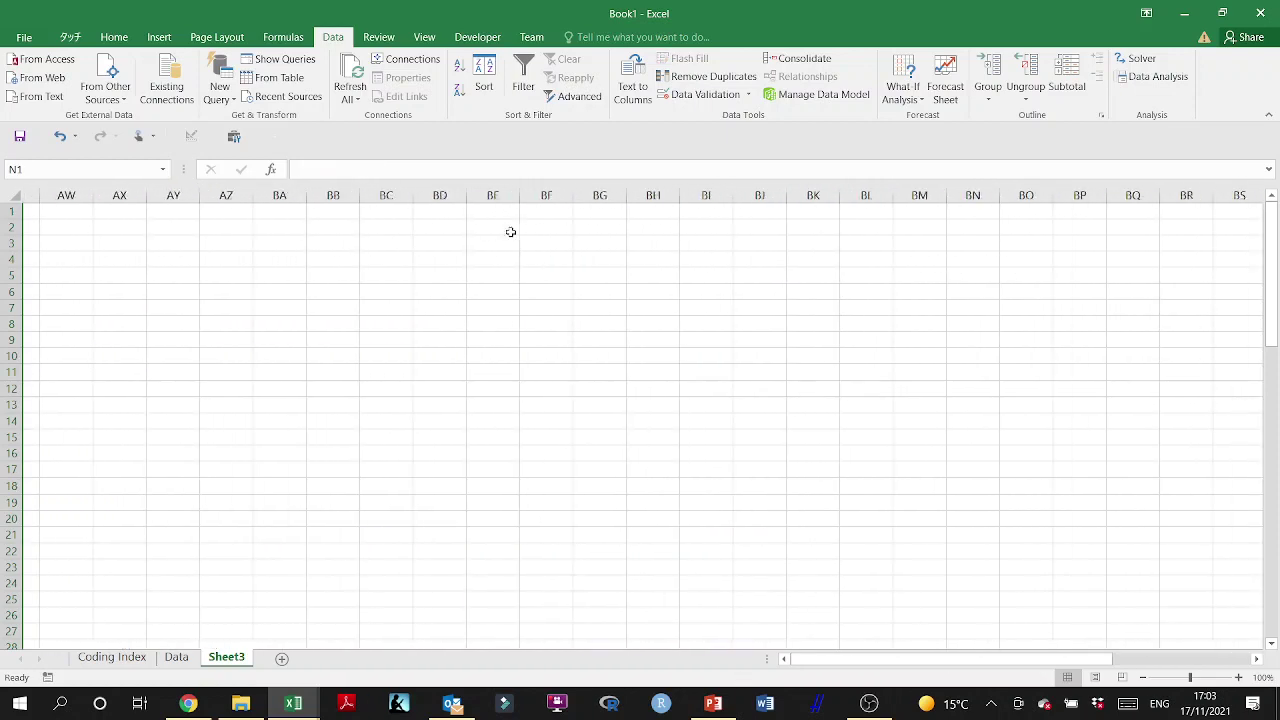
pyautogui.hscroll(-8, 510, 230)
pyautogui.moveTo(640, 196); pyautogui.dragTo(363, 207)
pyautogui.rightClick(363, 207)
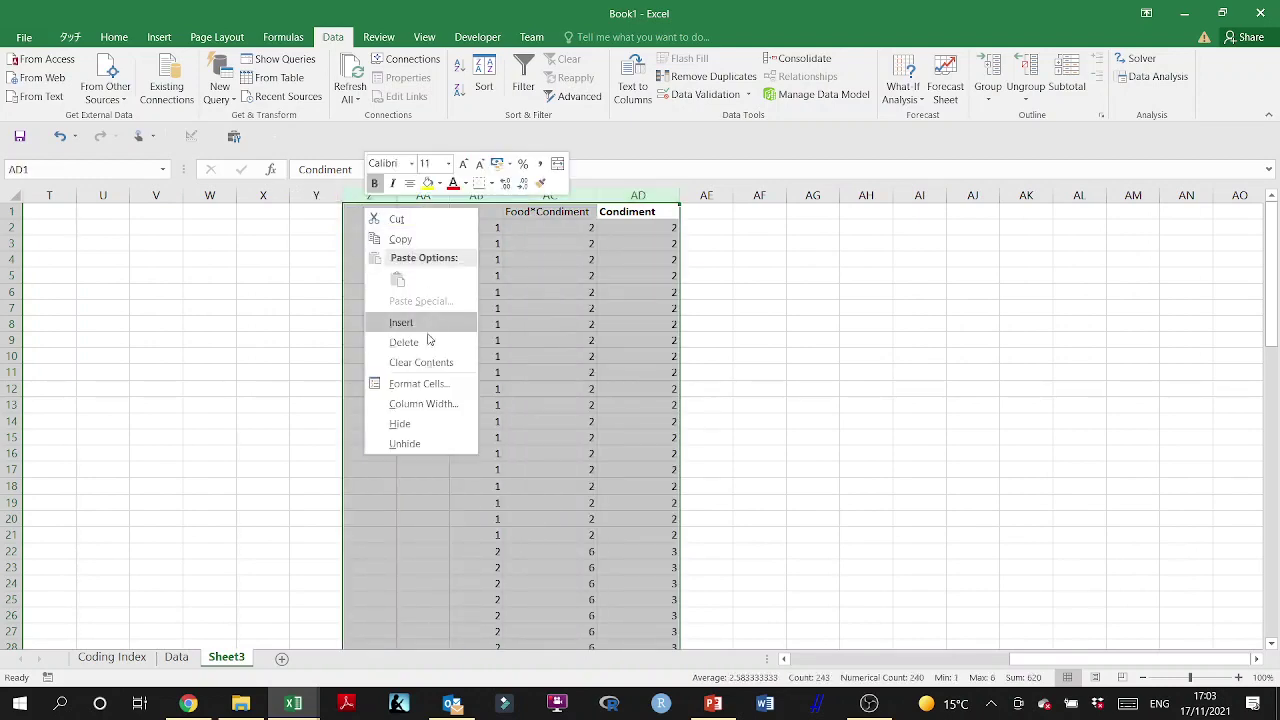
pyautogui.click(559, 255)
pyautogui.moveTo(479, 193); pyautogui.dragTo(650, 200)
pyautogui.hscroll(-6, 650, 200)
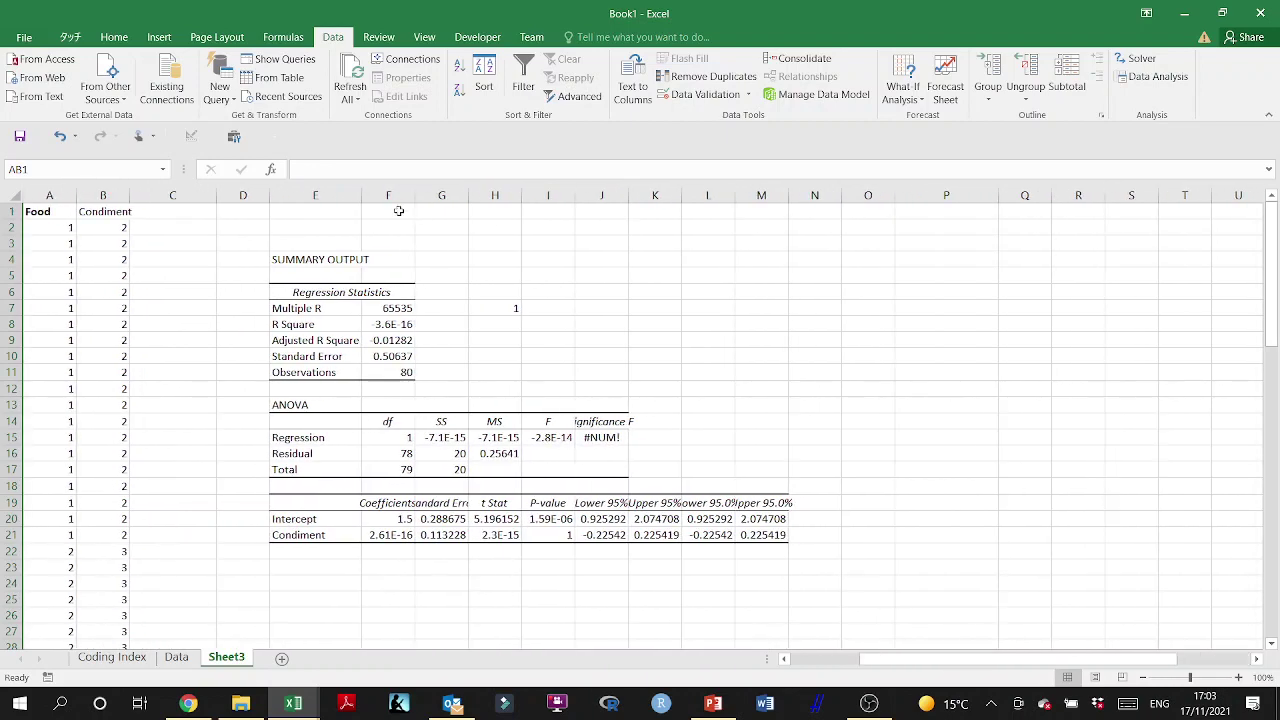
pyautogui.click(188, 217)
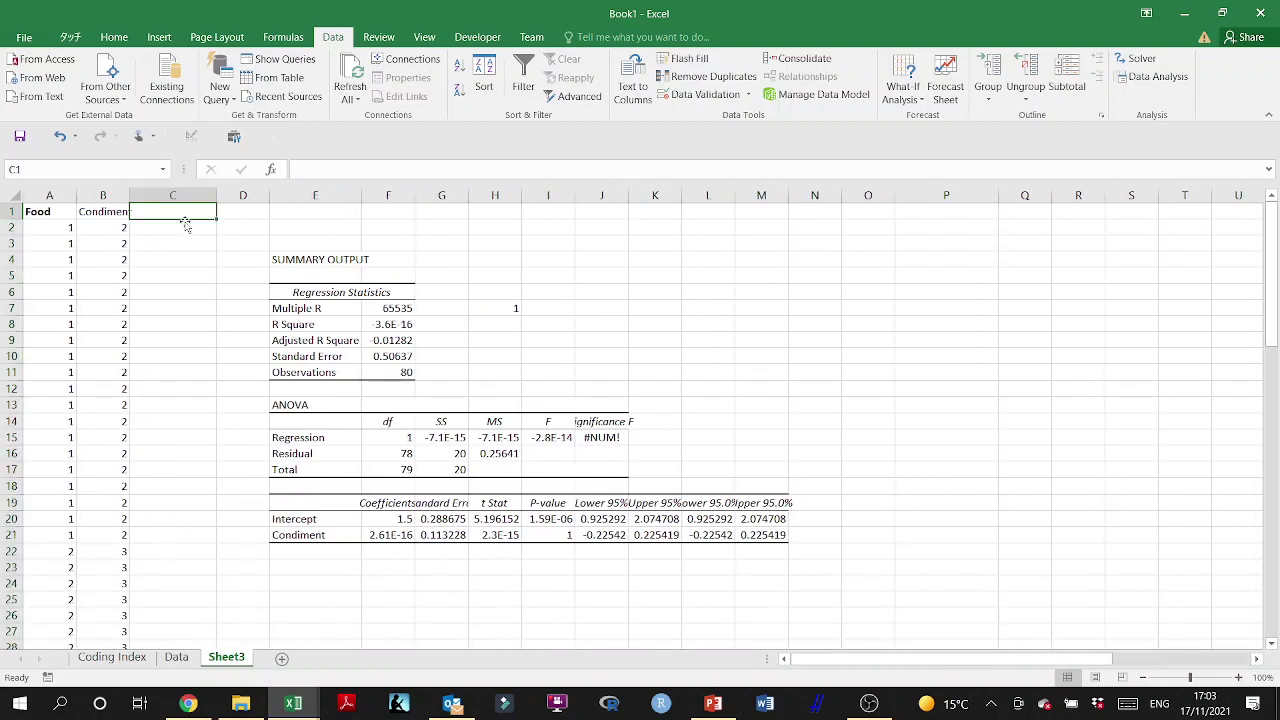
pyautogui.click(112, 40)
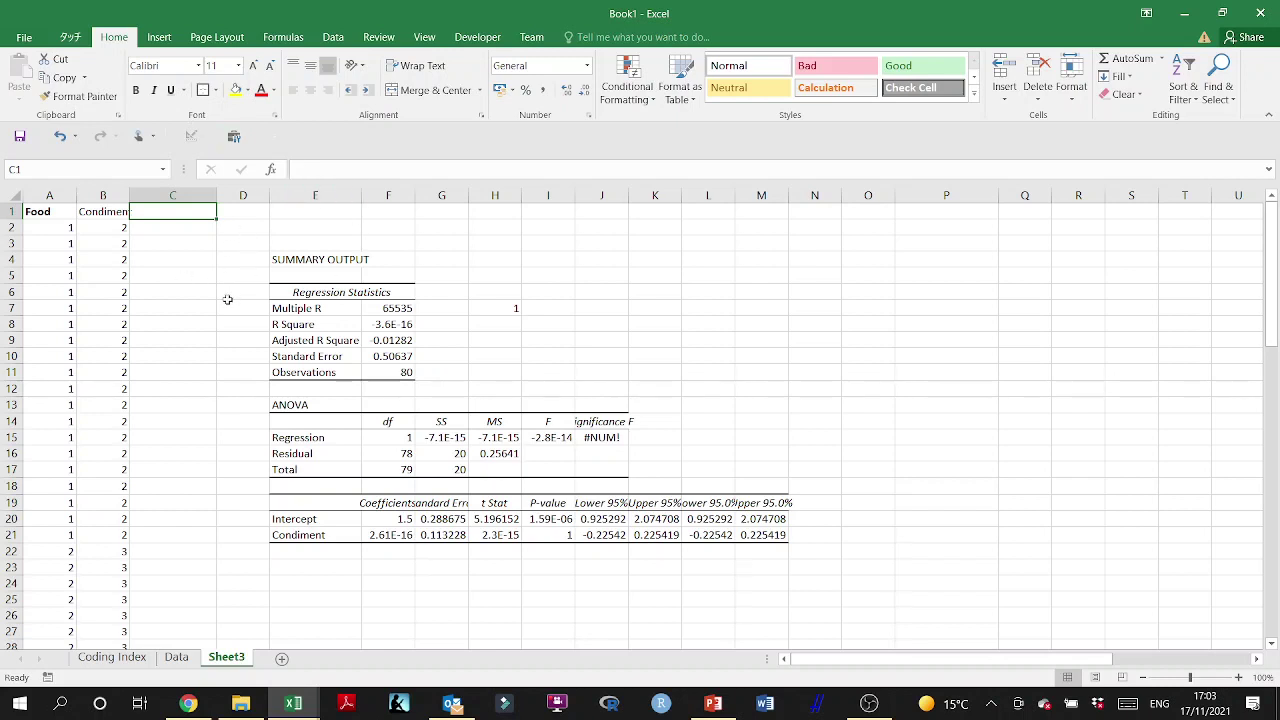
# Step: Enter the heading Multicollinearity in cell AF57 of the Data sheet, below the heteroscedasticity regression output
pyautogui.moveTo(28, 211); pyautogui.dragTo(110, 196)
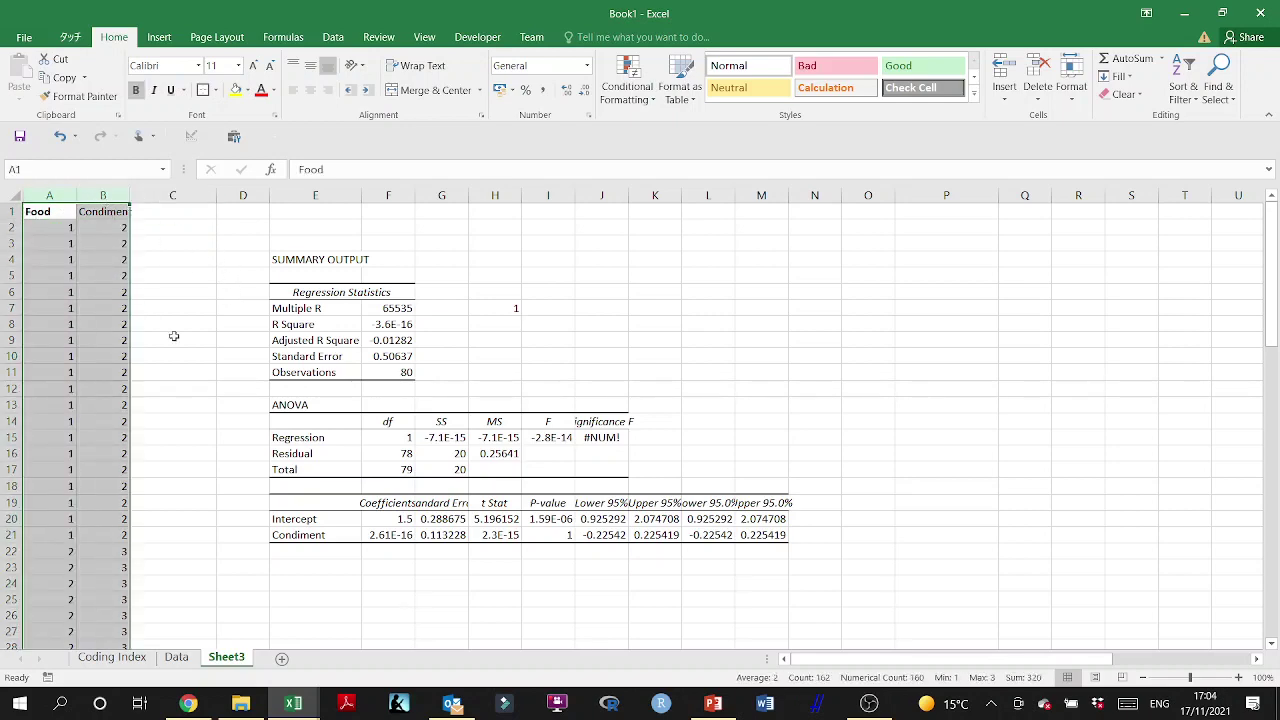
pyautogui.click(176, 657)
pyautogui.scroll(-8, 713, 494)
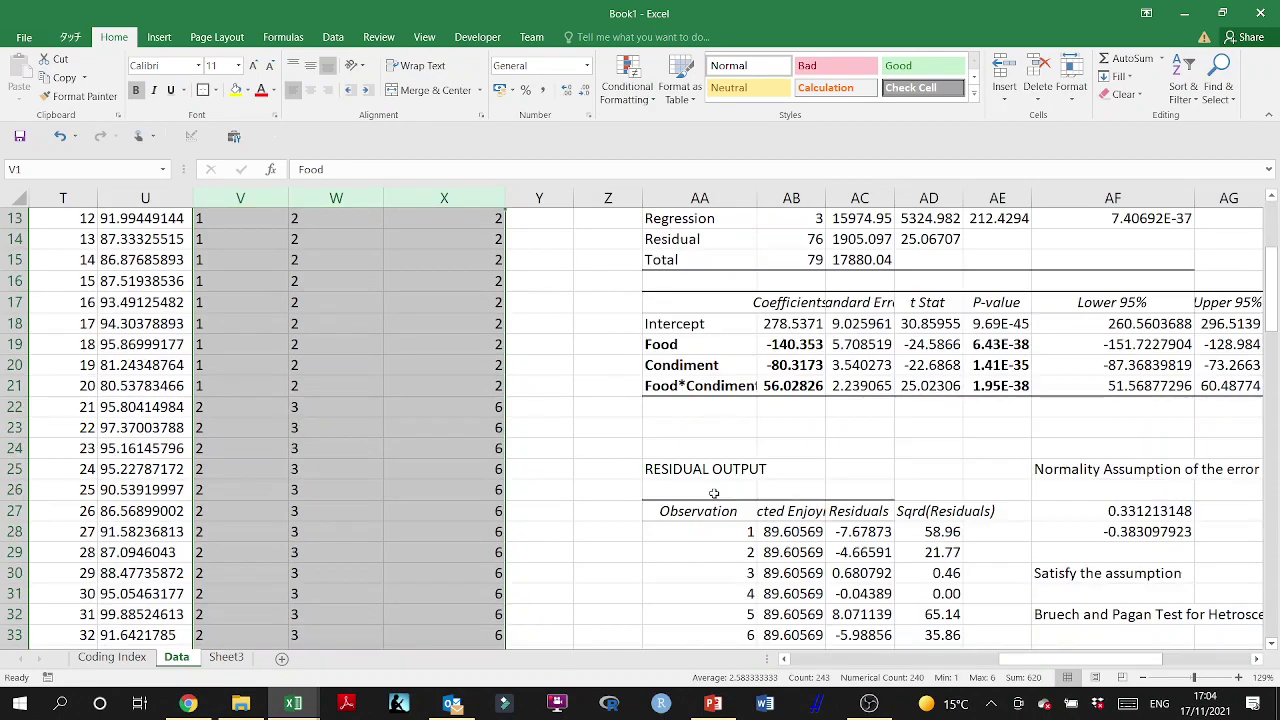
pyautogui.hscroll(5, 713, 494)
pyautogui.hscroll(1, 713, 494)
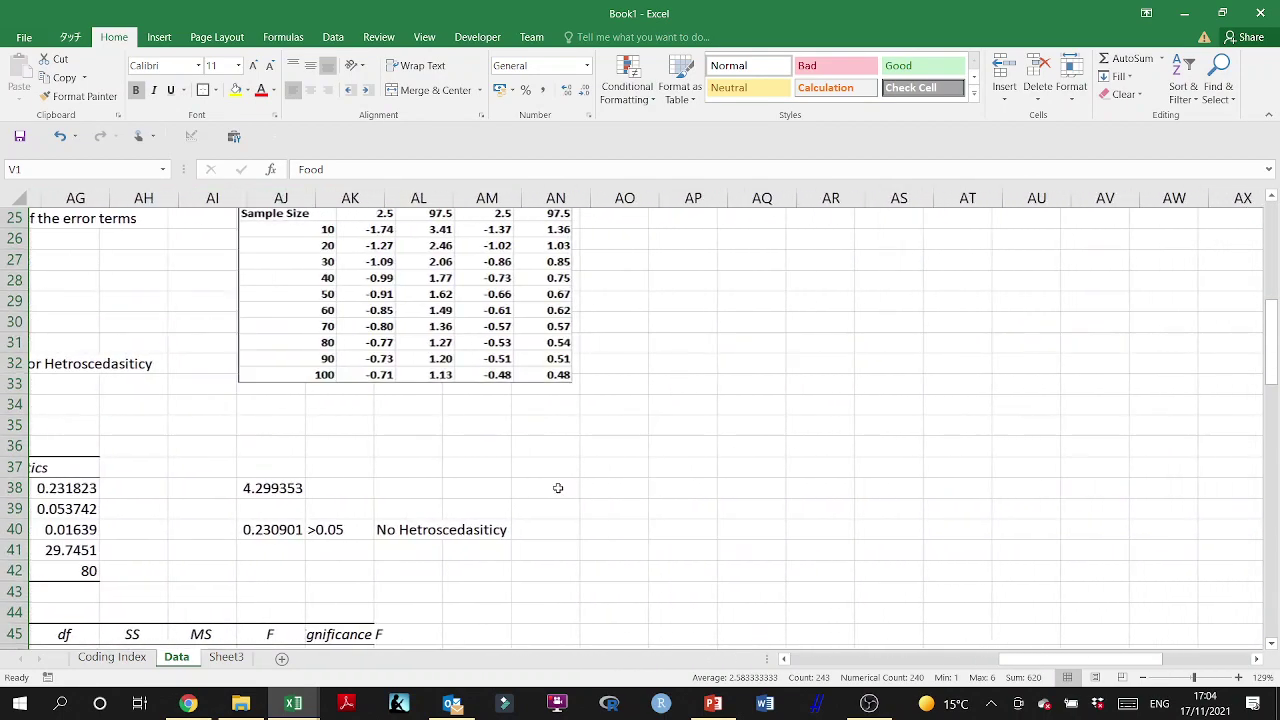
pyautogui.hscroll(-5, 554, 254)
pyautogui.scroll(-11, 509, 440)
pyautogui.hscroll(3, 776, 480)
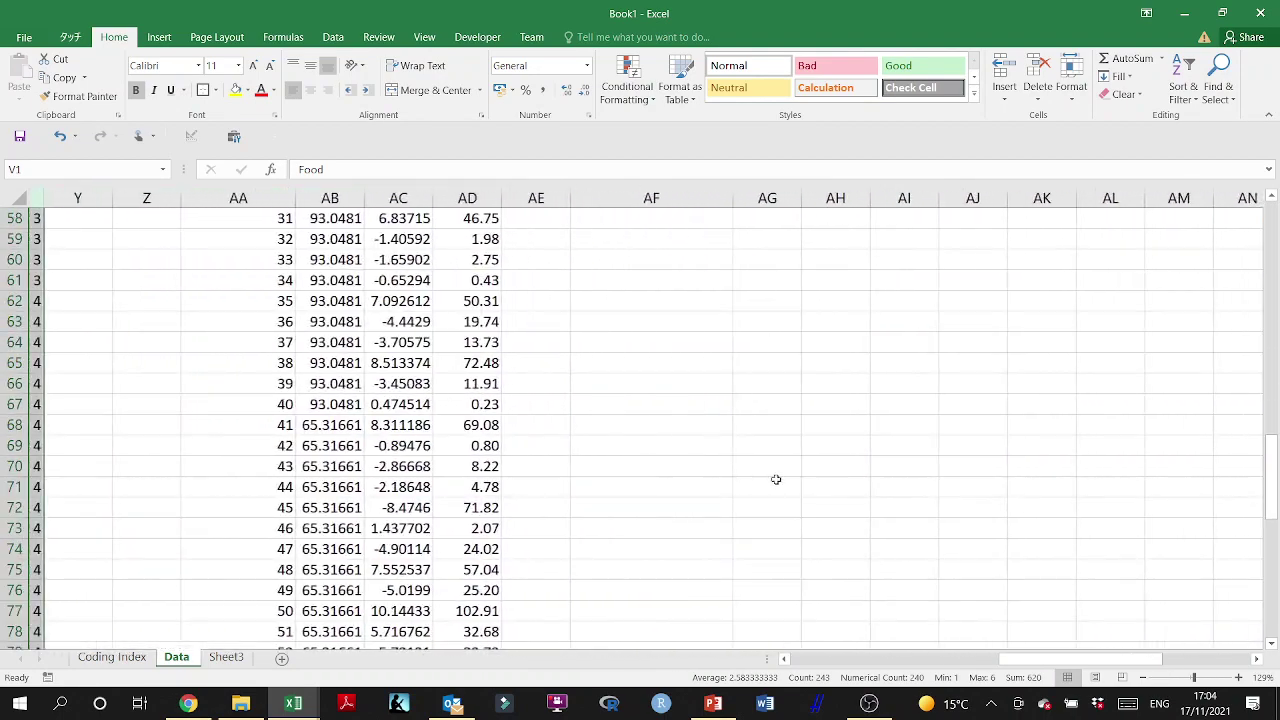
pyautogui.scroll(7, 774, 480)
pyautogui.scroll(-1, 740, 490)
pyautogui.scroll(-1, 740, 490)
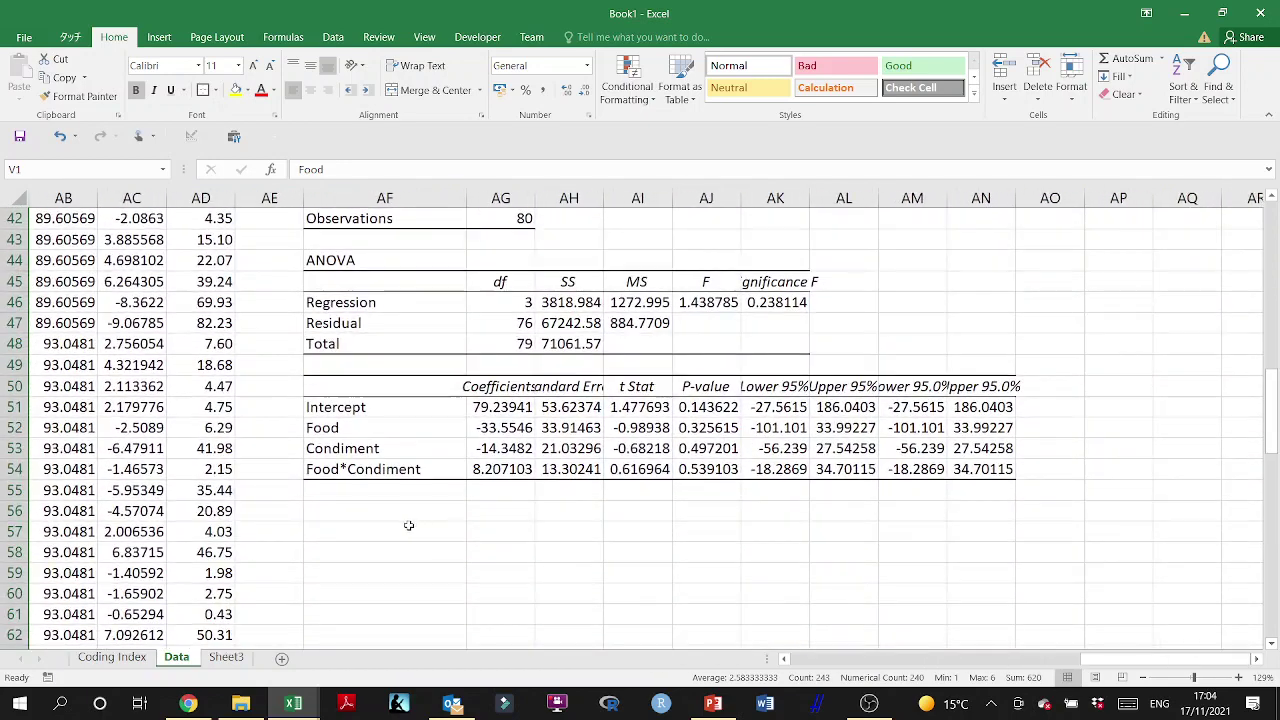
pyautogui.click(412, 527)
pyautogui.write('Multicollinearity')
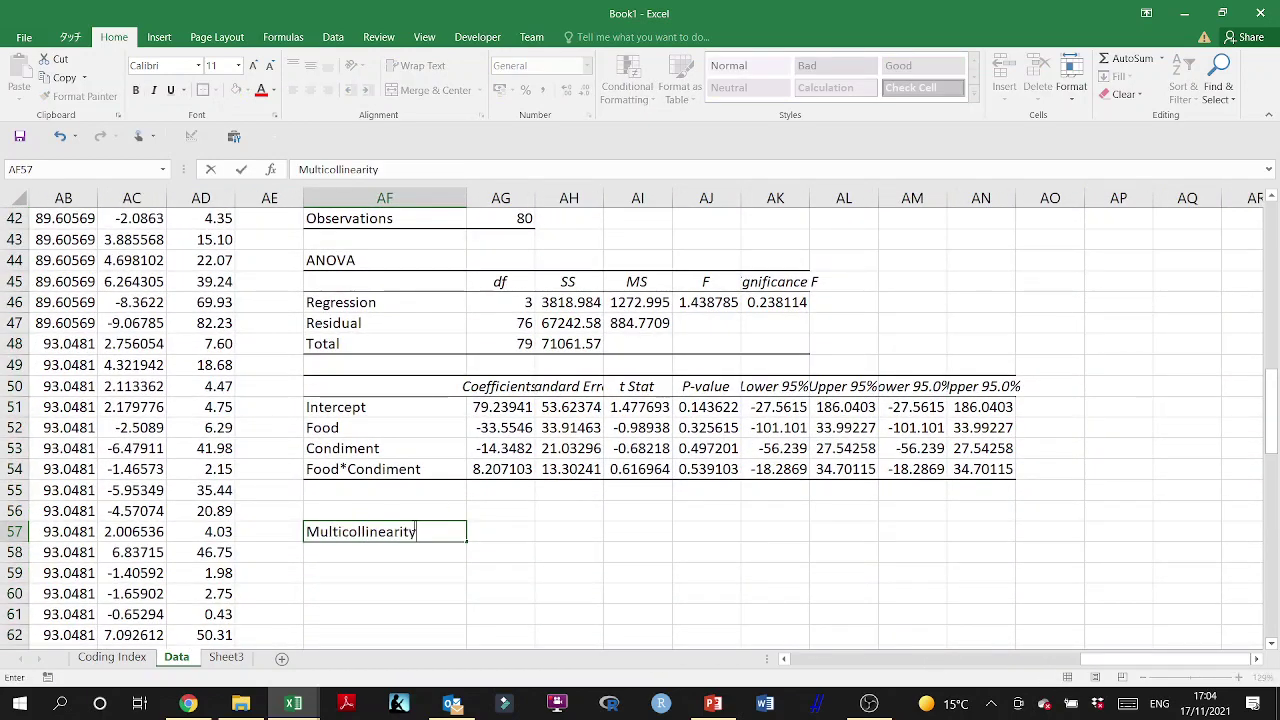
pyautogui.press('Return')
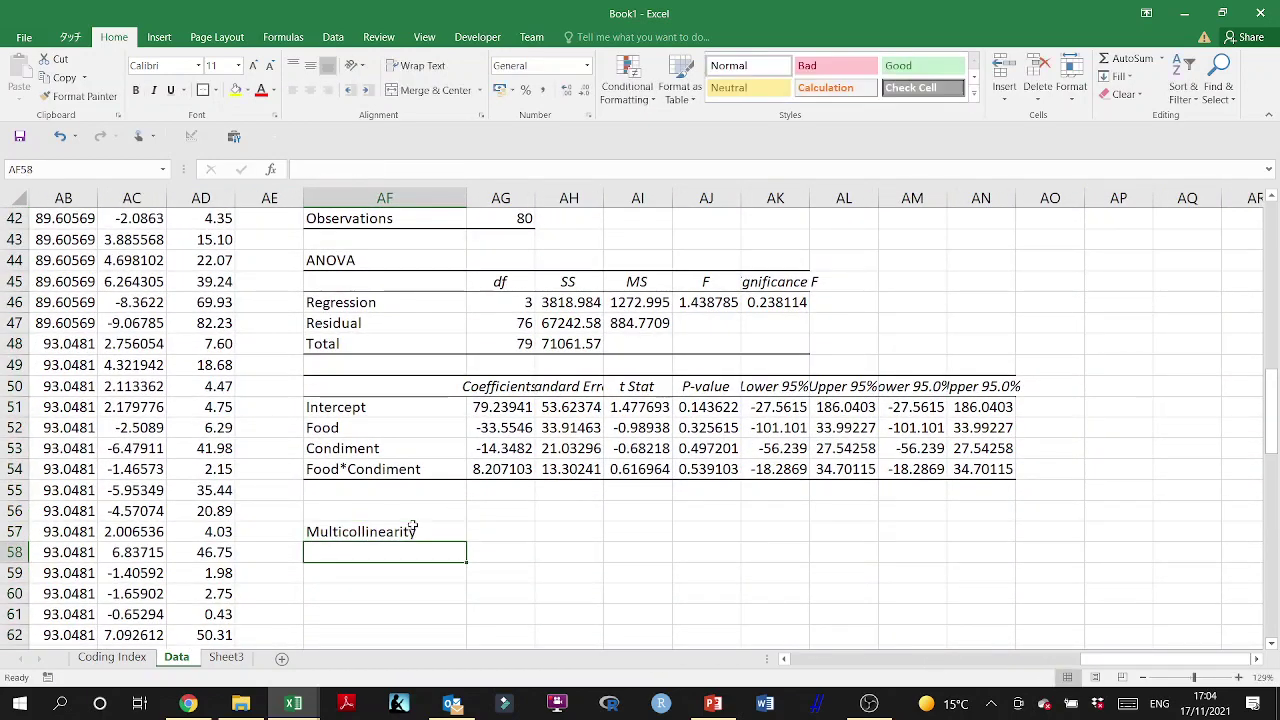
pyautogui.press('Return')
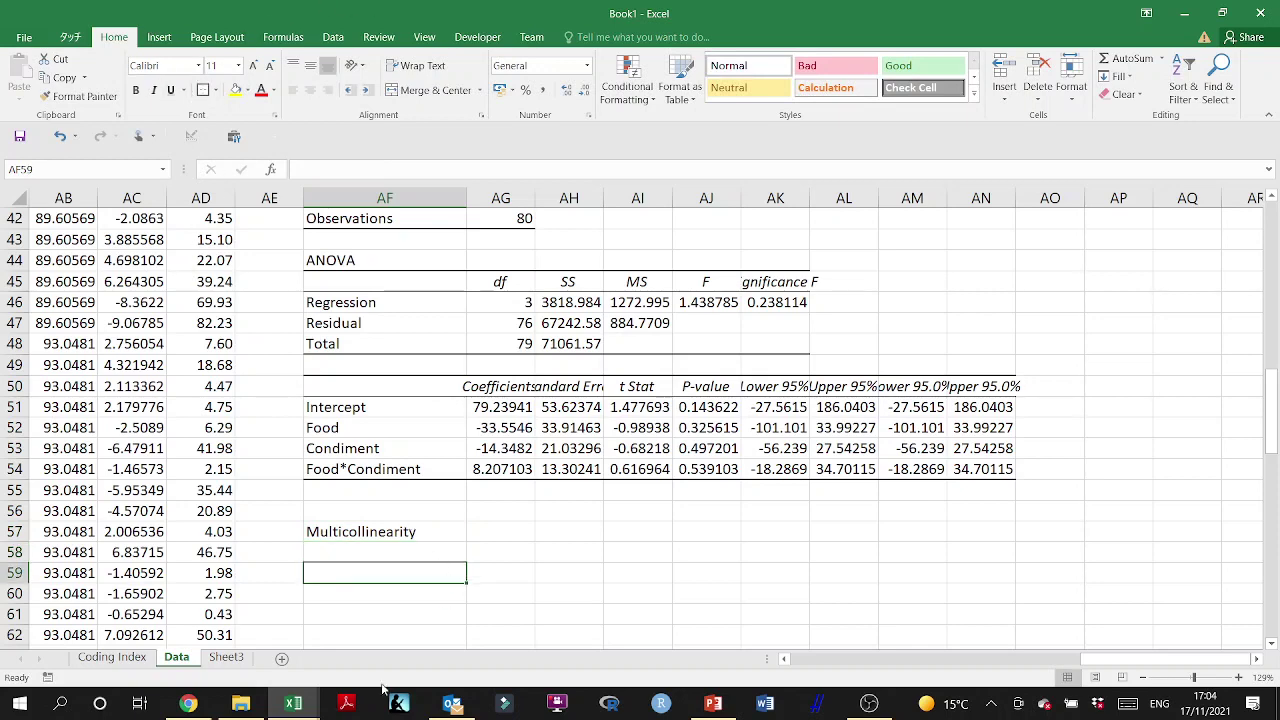
# Step: Start the Correlation analysis tool from the Data sheet
pyautogui.click(236, 660)
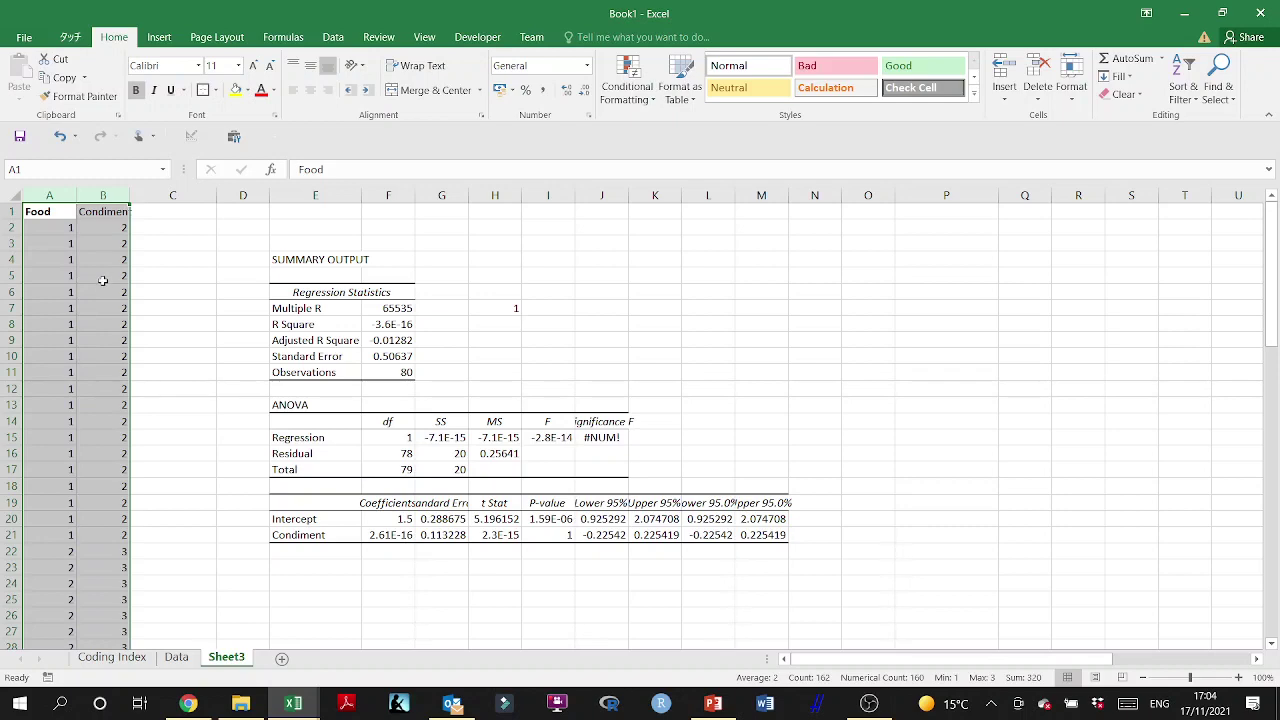
pyautogui.click(176, 658)
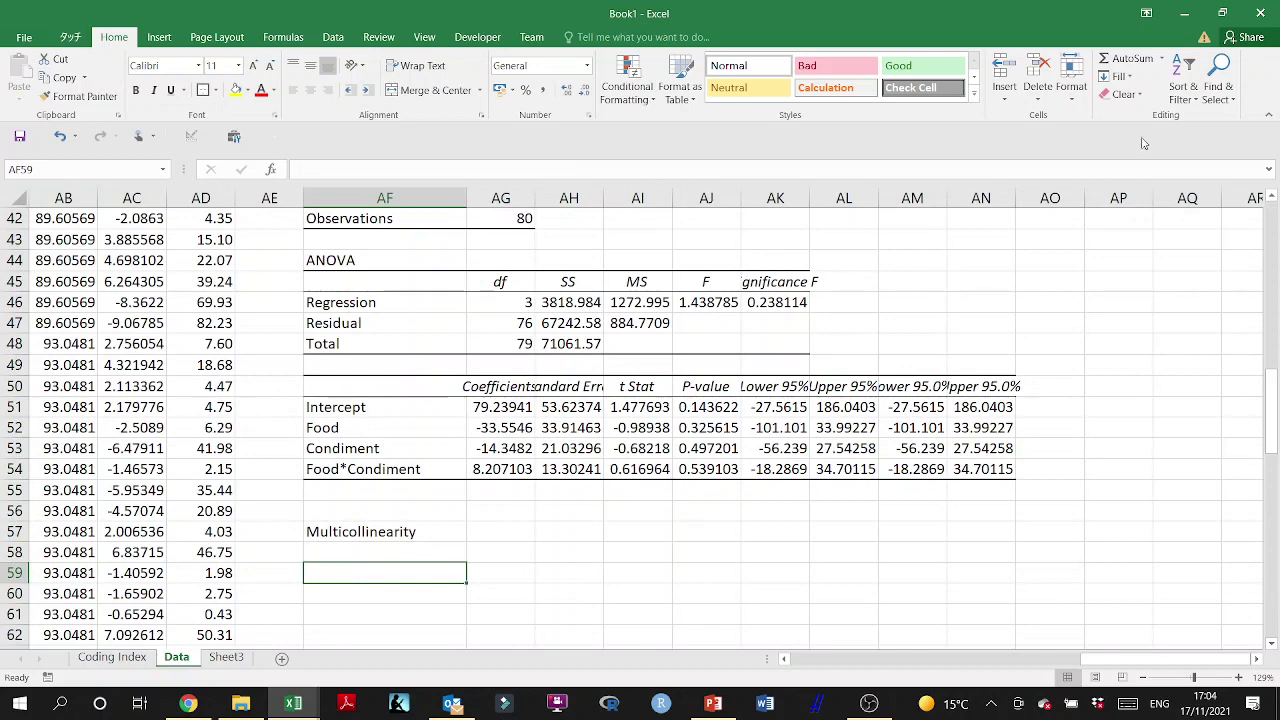
pyautogui.click(333, 37)
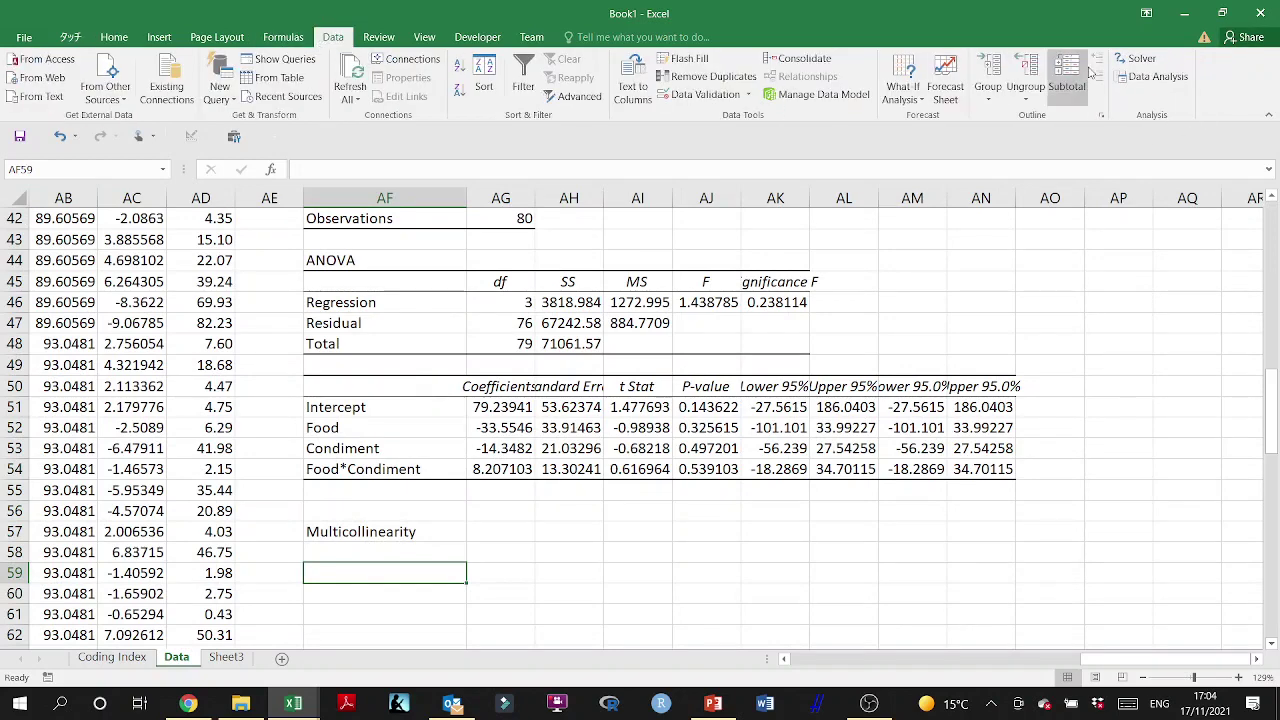
pyautogui.click(1151, 76)
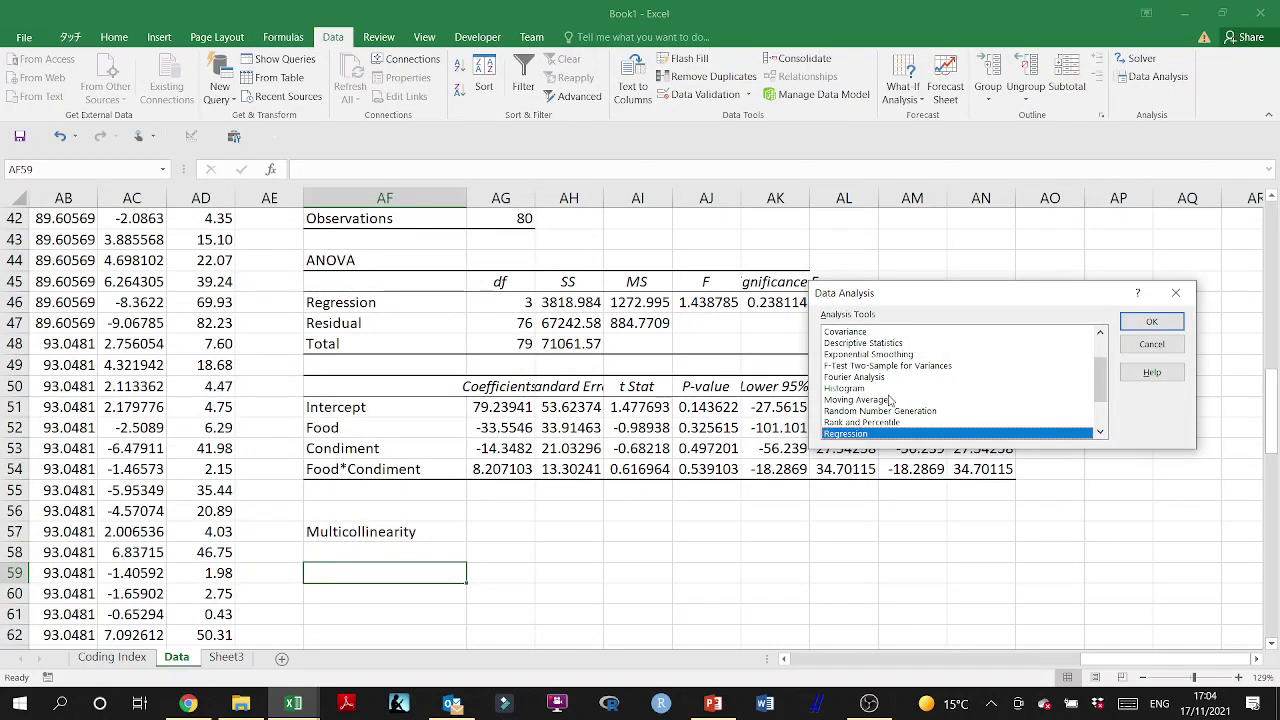
pyautogui.click(905, 377)
pyautogui.press('c')
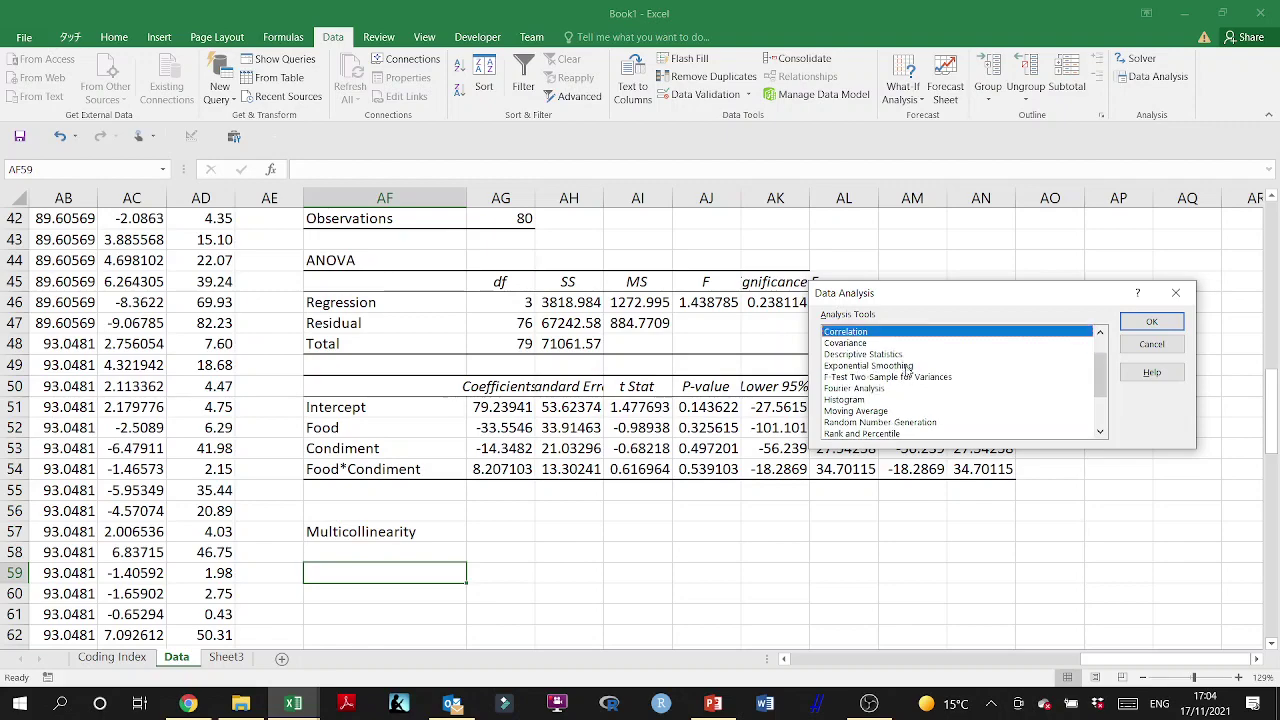
pyautogui.click(1153, 324)
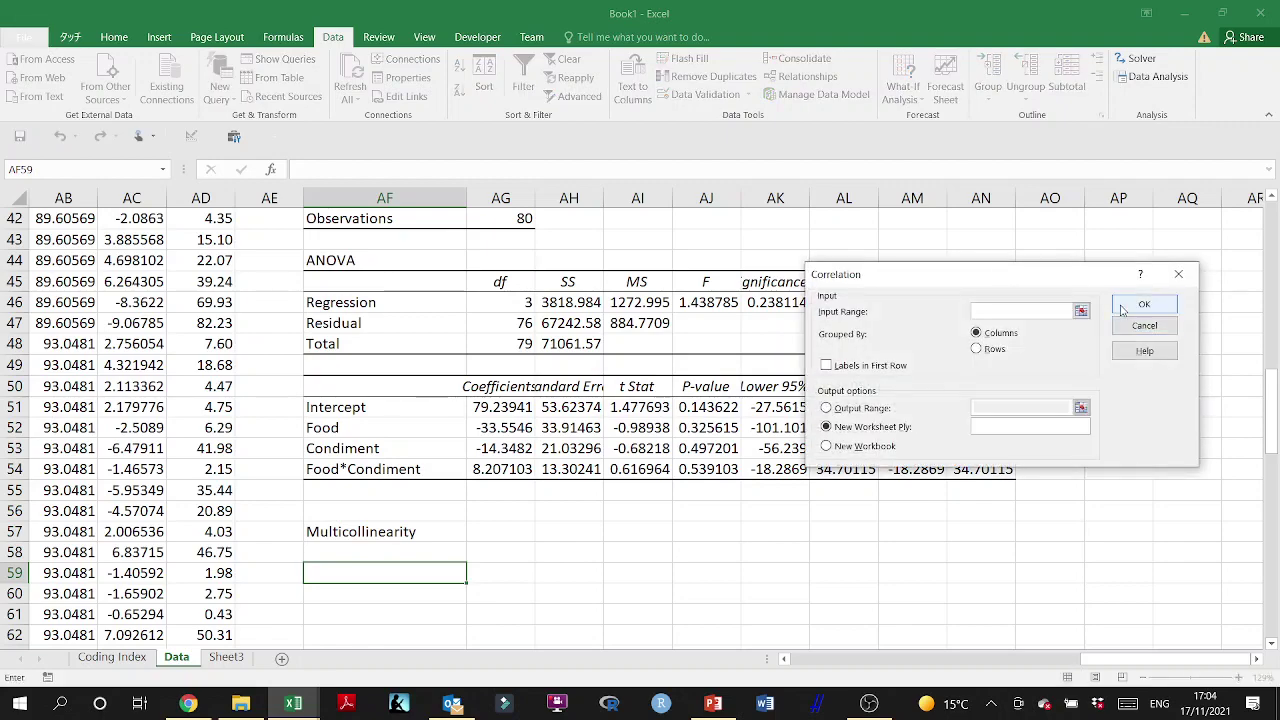
# Step: Set the correlation's input range to the Food and Condiment columns, V1:W81
pyautogui.click(1123, 262)
pyautogui.scroll(12, 358, 478)
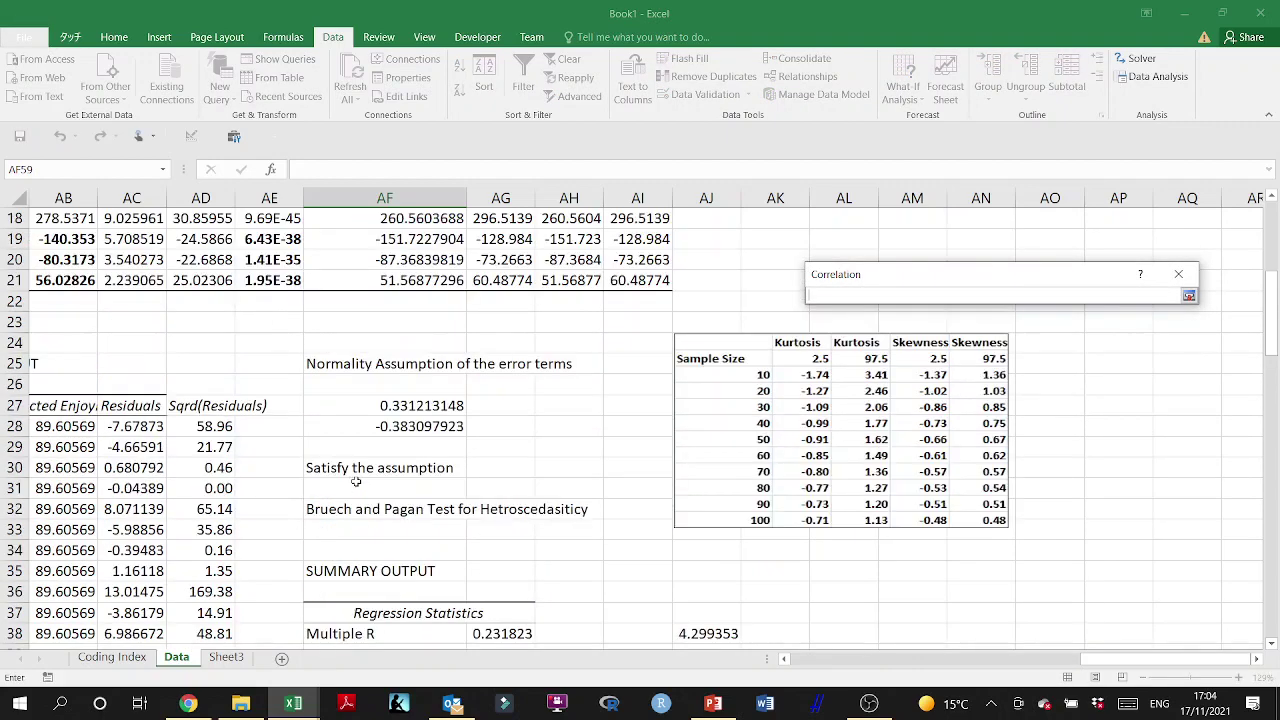
pyautogui.hscroll(-2, 355, 481)
pyautogui.hscroll(-2, 356, 481)
pyautogui.scroll(2, 356, 481)
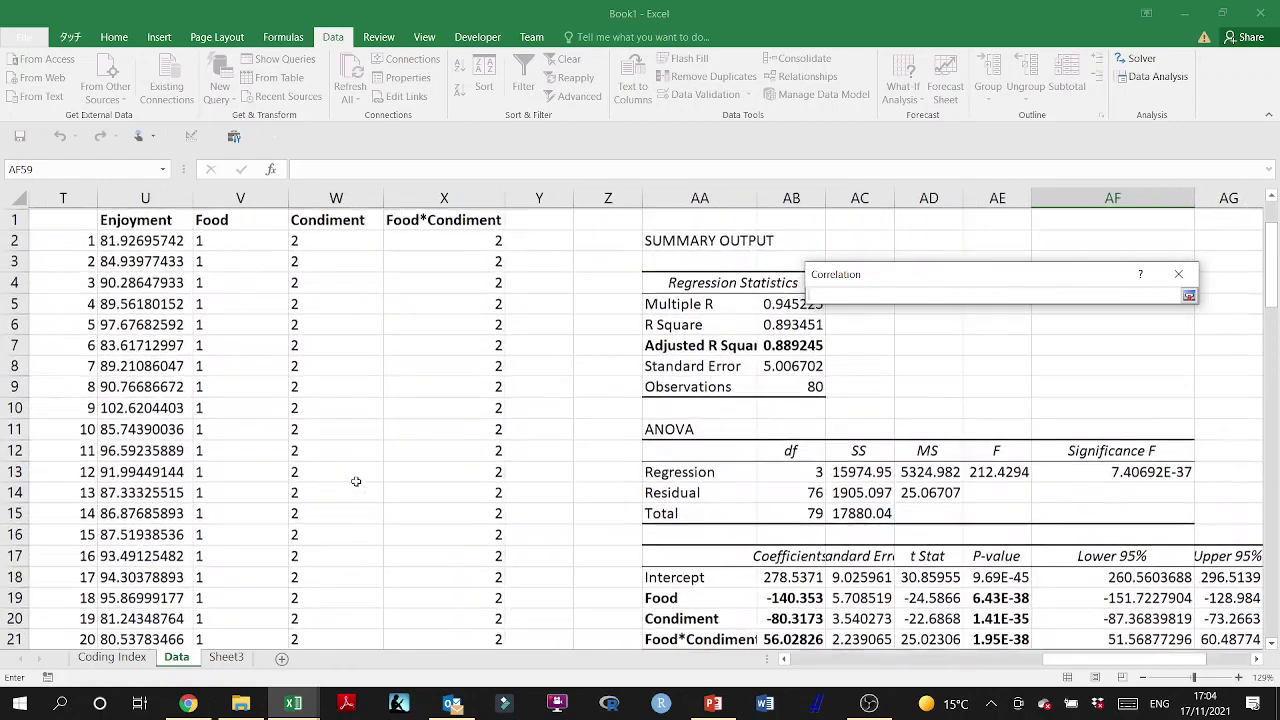
pyautogui.moveTo(208, 216); pyautogui.dragTo(315, 219)
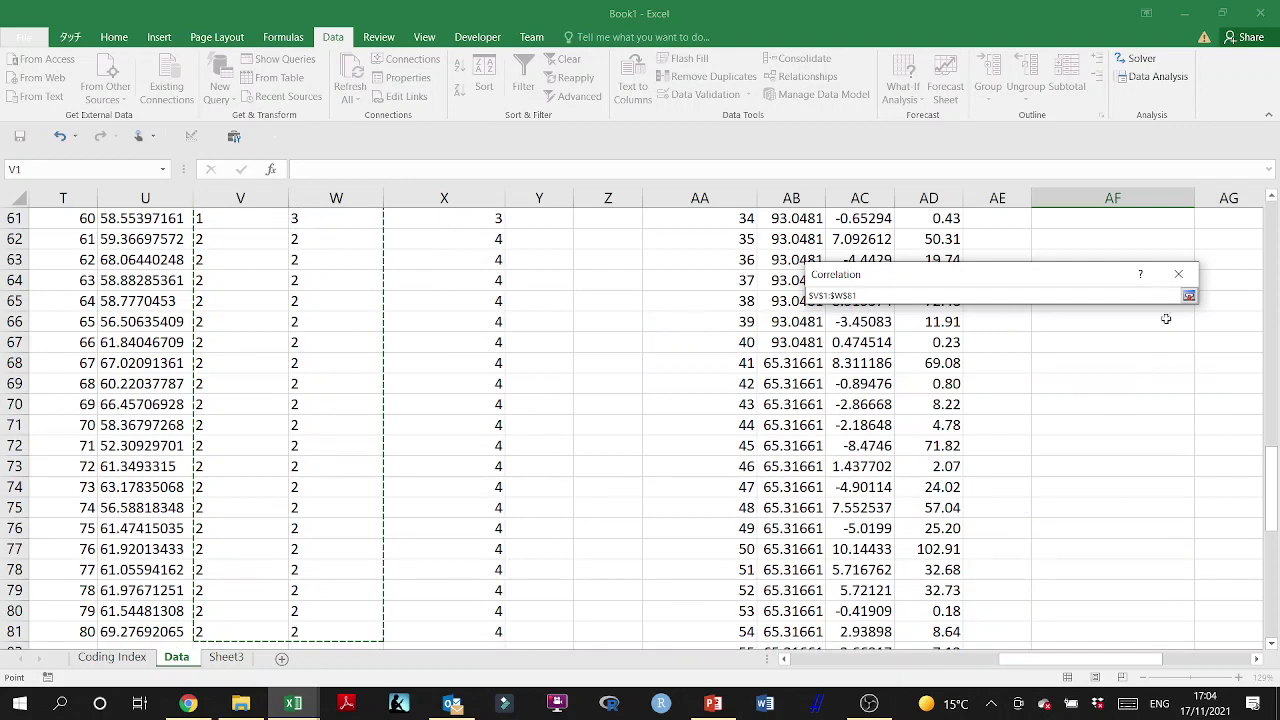
pyautogui.click(1188, 295)
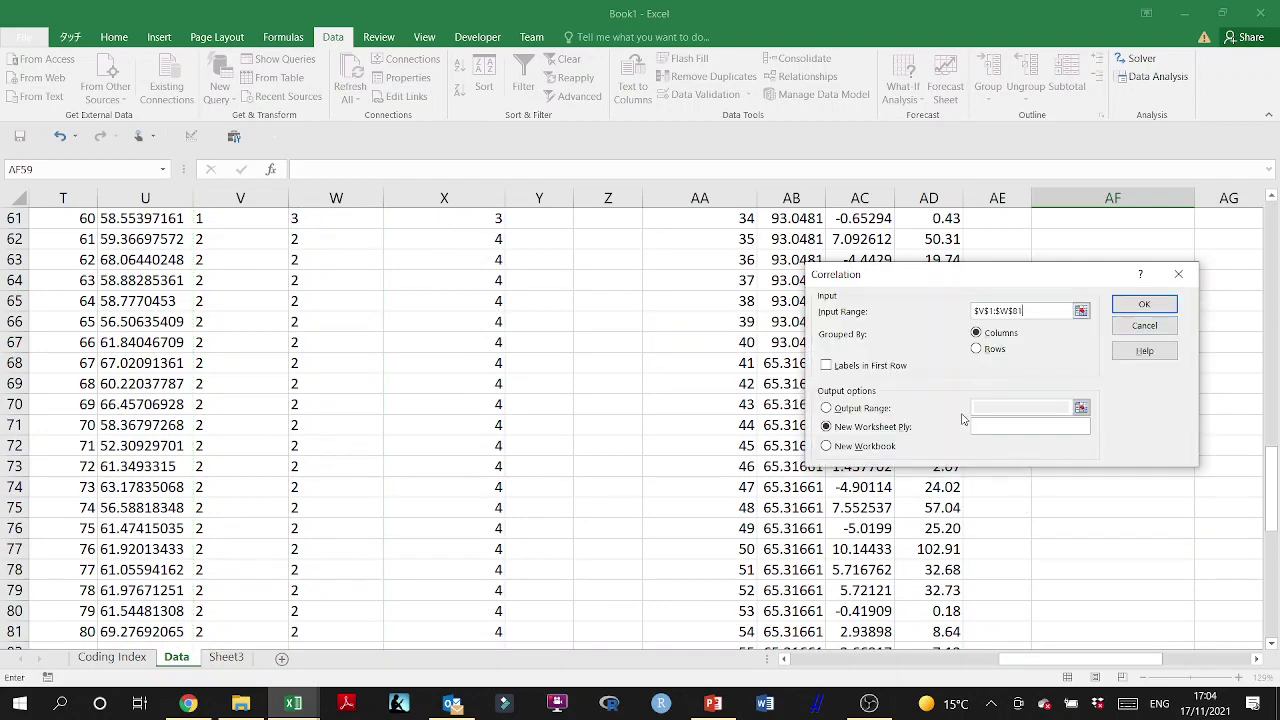
# Step: Set the correlation's output range to AF59 and try to run the analysis
pyautogui.click(860, 409)
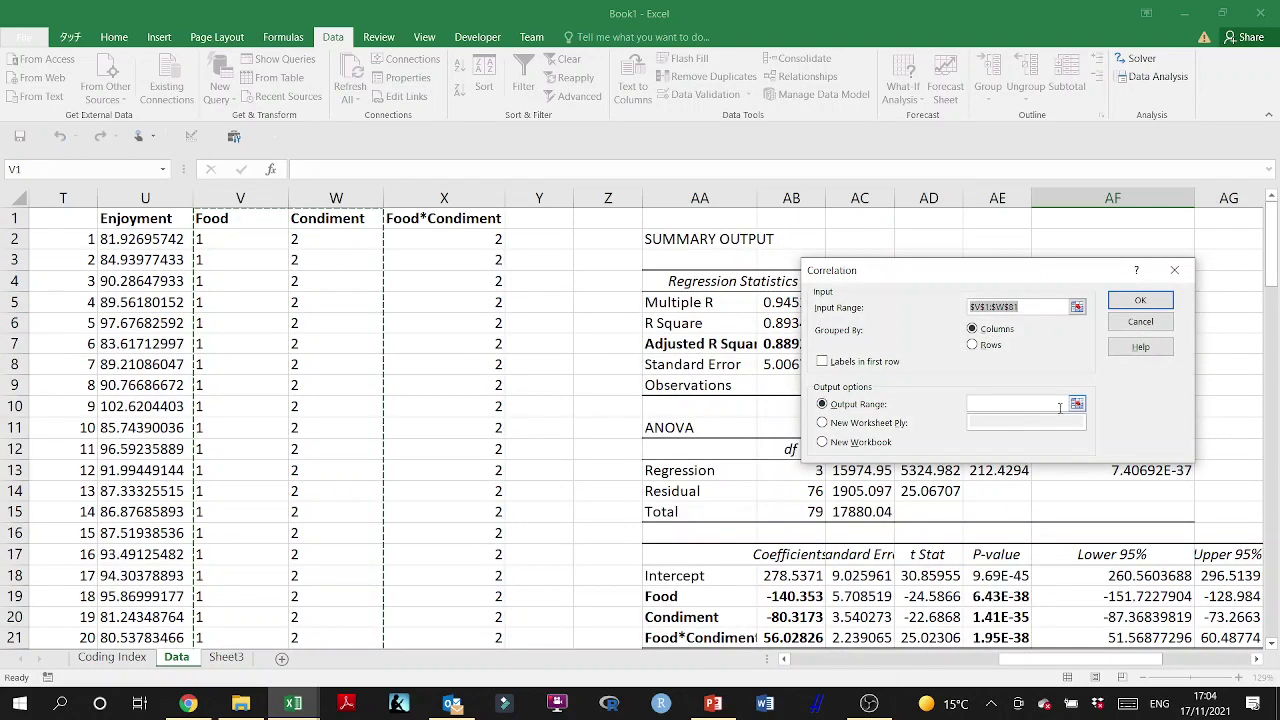
pyautogui.click(1077, 404)
pyautogui.scroll(-14, 882, 472)
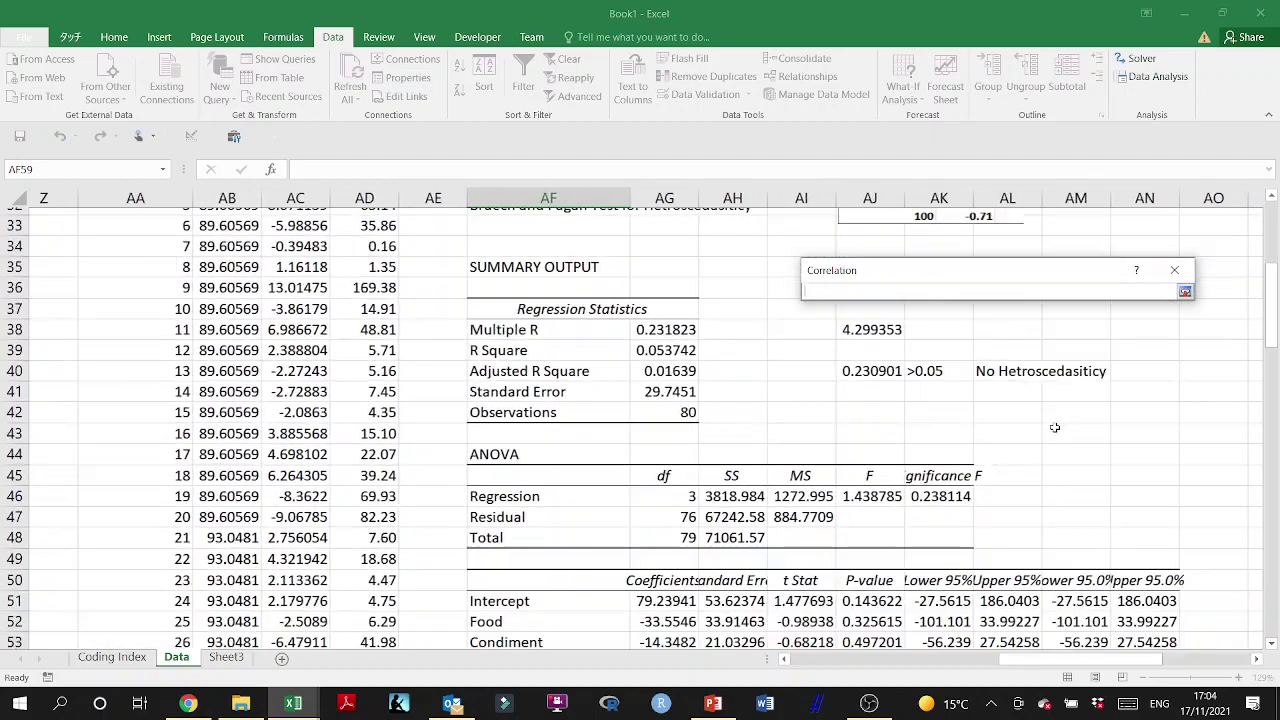
pyautogui.scroll(-1, 882, 472)
pyautogui.click(349, 489)
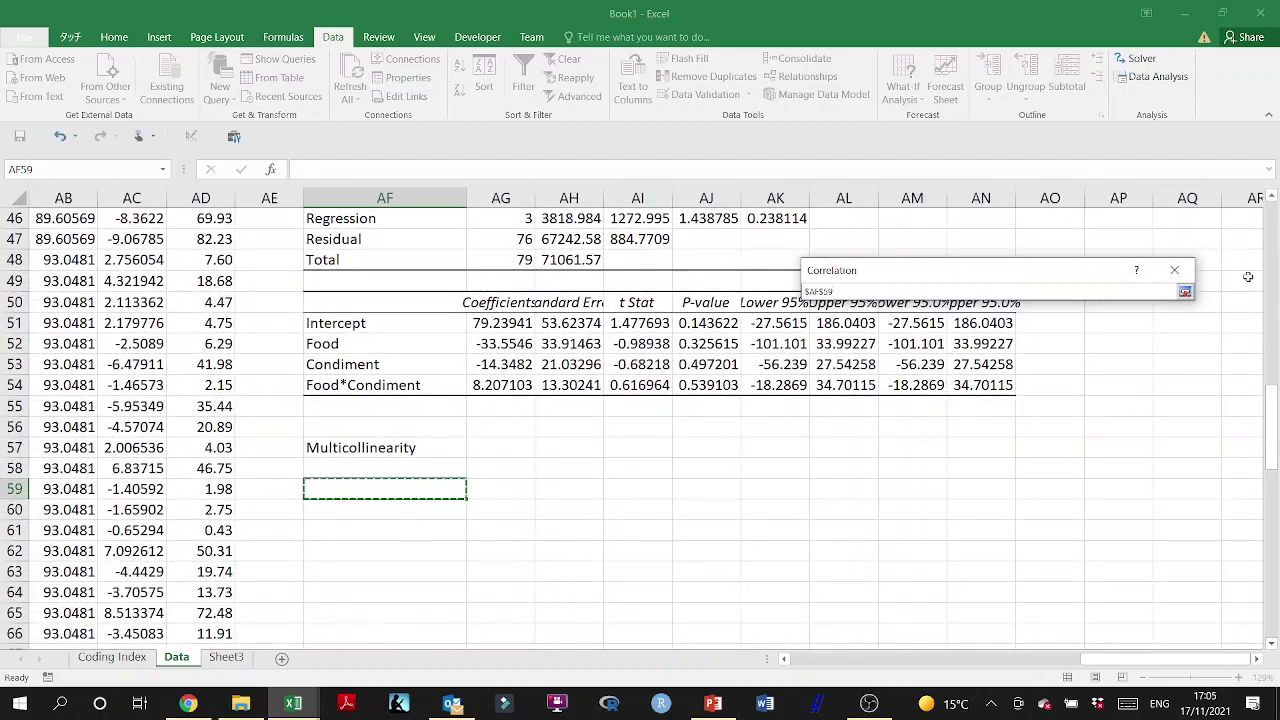
pyautogui.click(1184, 293)
pyautogui.click(1138, 299)
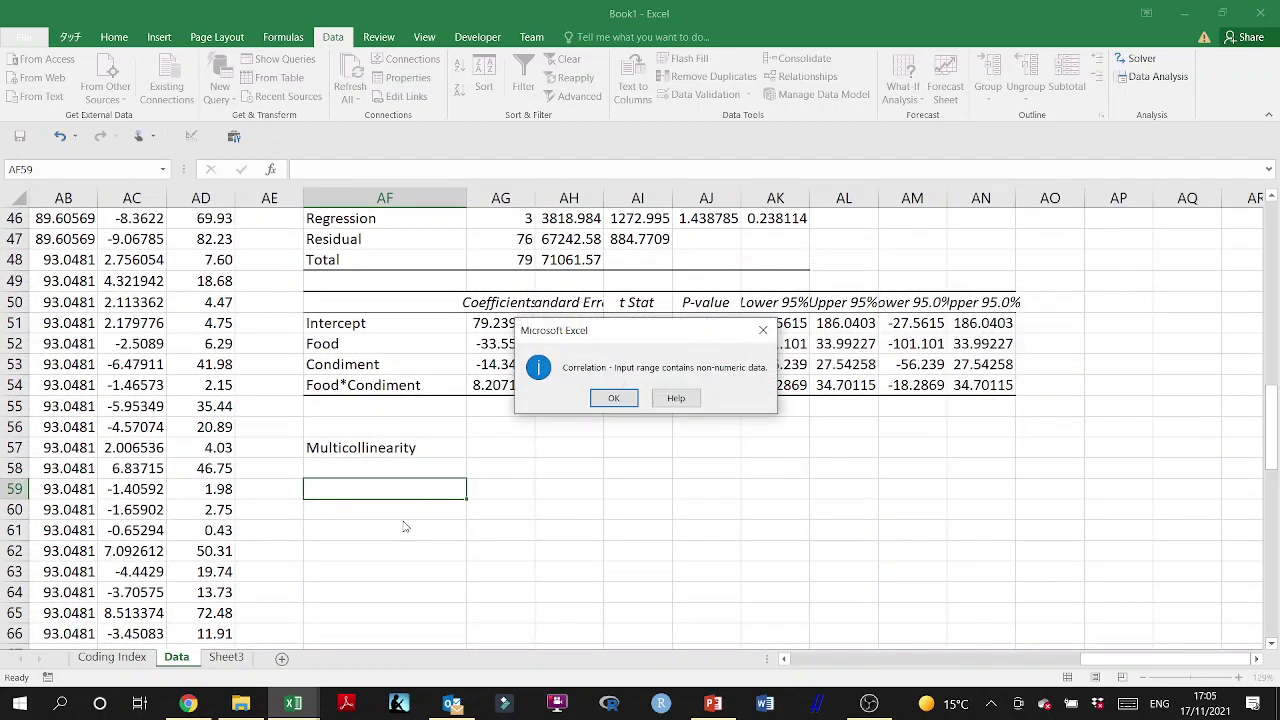
# Step: Mark the first row of the correlation input as labels and rerun the analysis
pyautogui.click(614, 398)
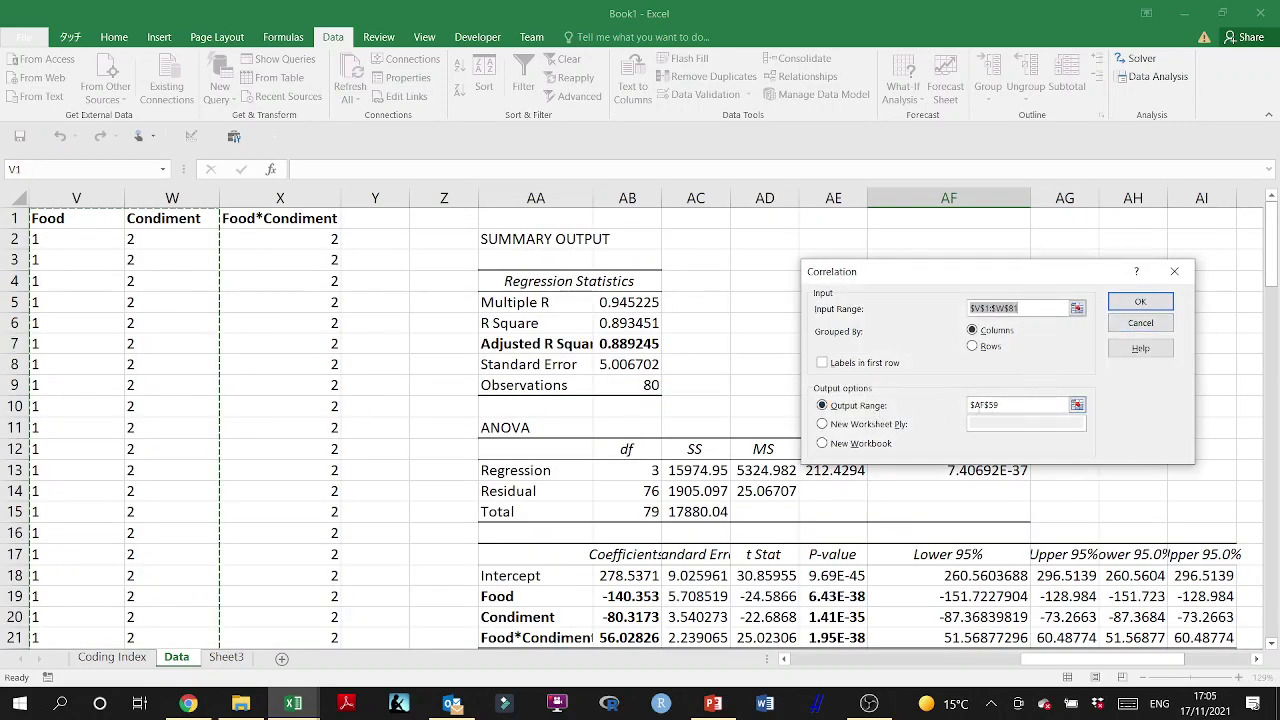
pyautogui.click(866, 372)
pyautogui.click(1140, 301)
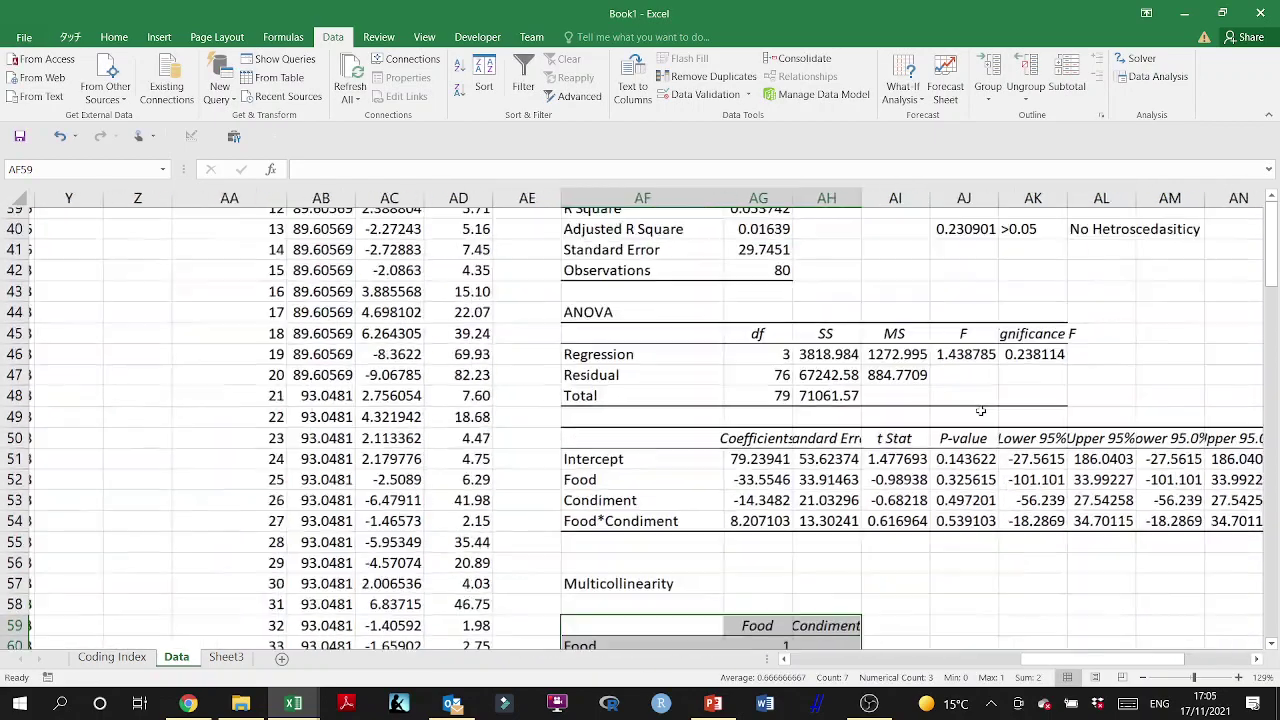
pyautogui.scroll(-7, 800, 449)
pyautogui.scroll(6, 771, 443)
pyautogui.scroll(-1, 566, 446)
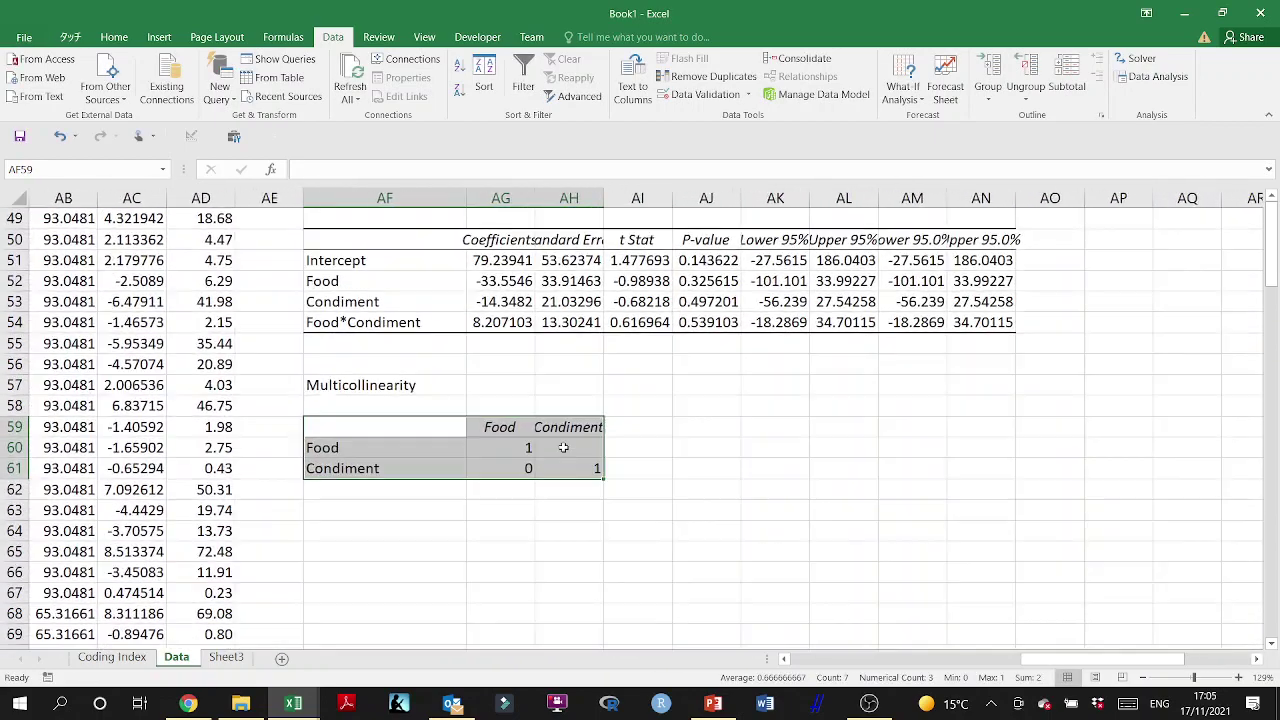
# Step: Widen columns AG and AH so the coefficient, standard error and Condiment headings fit
pyautogui.click(519, 442)
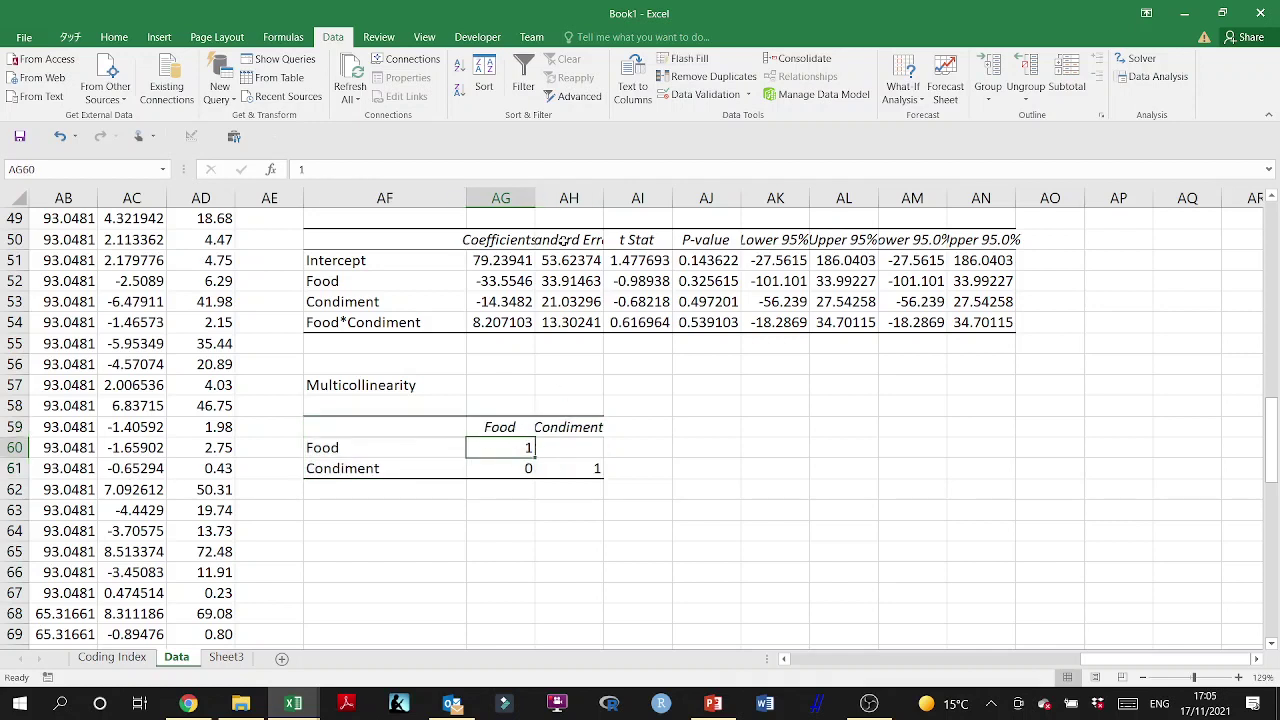
pyautogui.moveTo(535, 193); pyautogui.dragTo(554, 197)
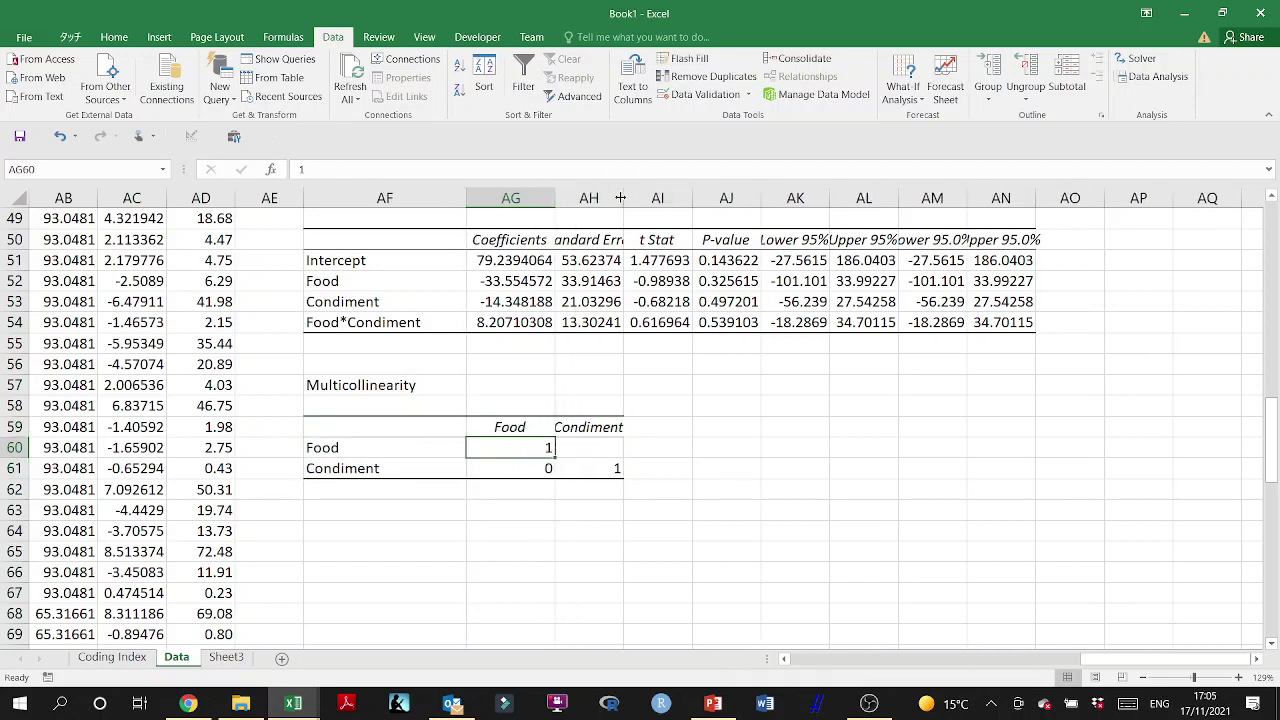
pyautogui.moveTo(623, 197); pyautogui.dragTo(653, 197)
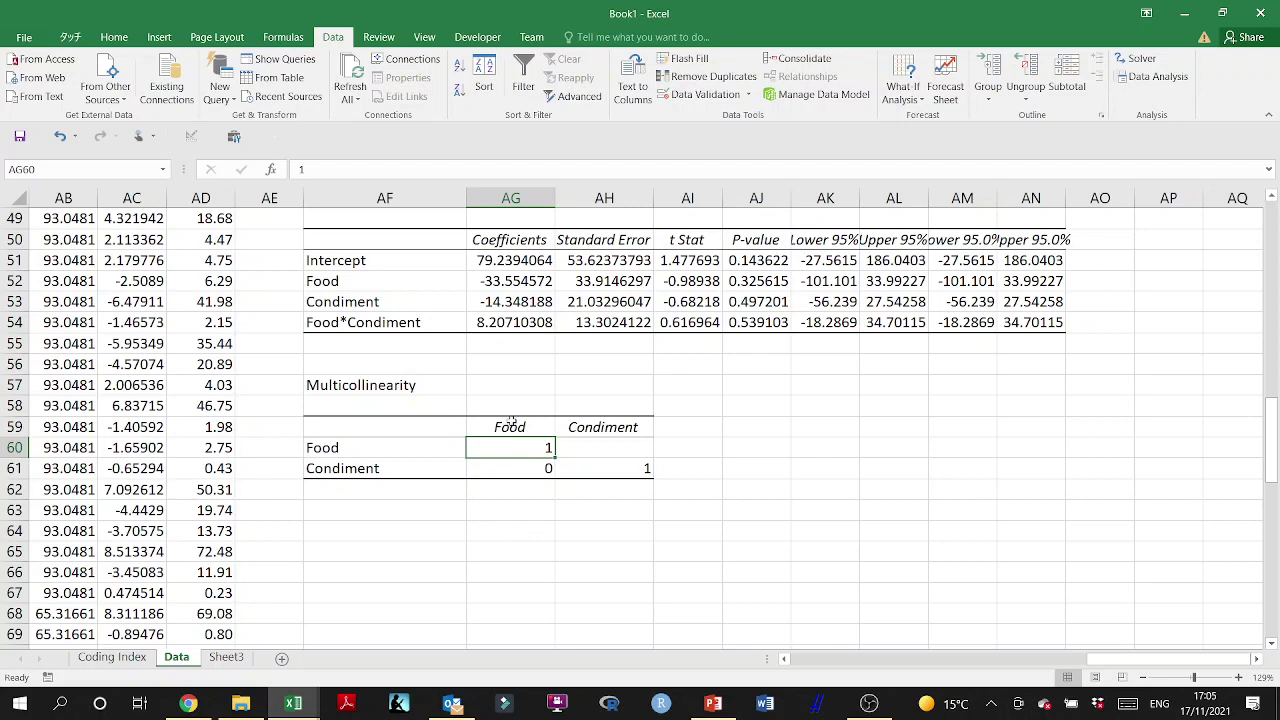
# Step: Format the Food–Condiment correlation in AG61 to show four decimal places
pyautogui.click(516, 474)
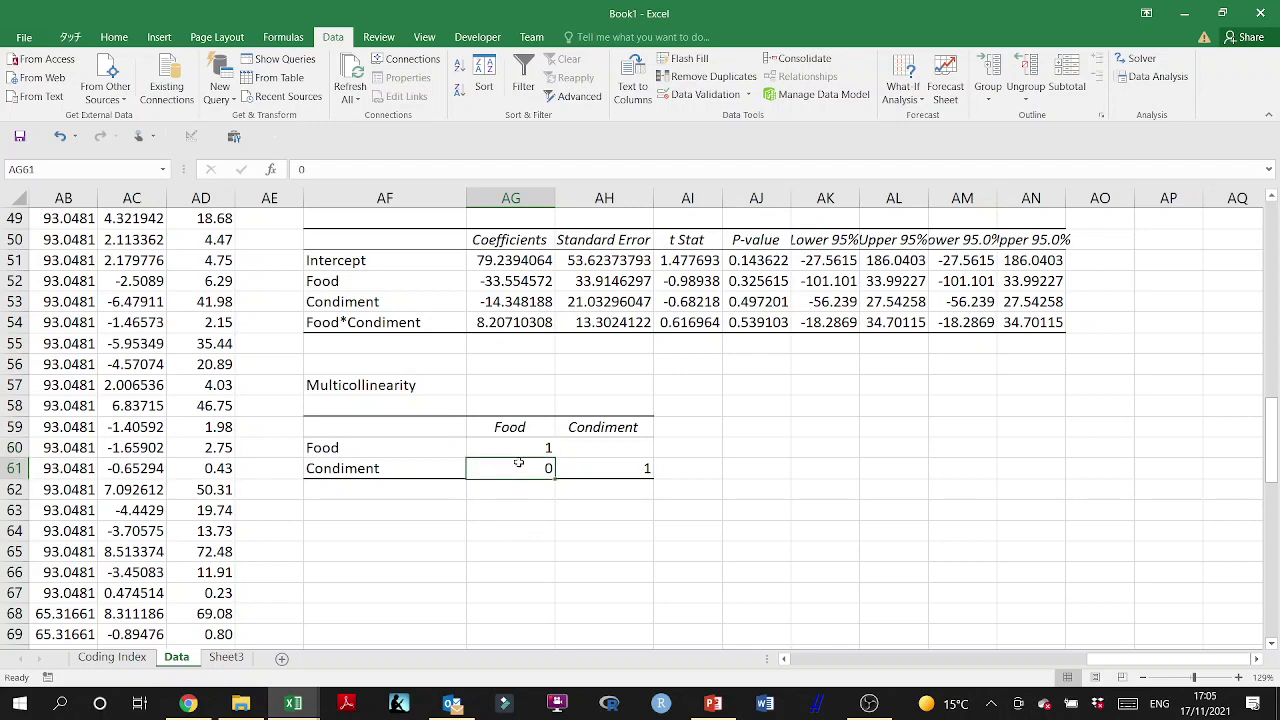
pyautogui.click(290, 38)
pyautogui.click(120, 40)
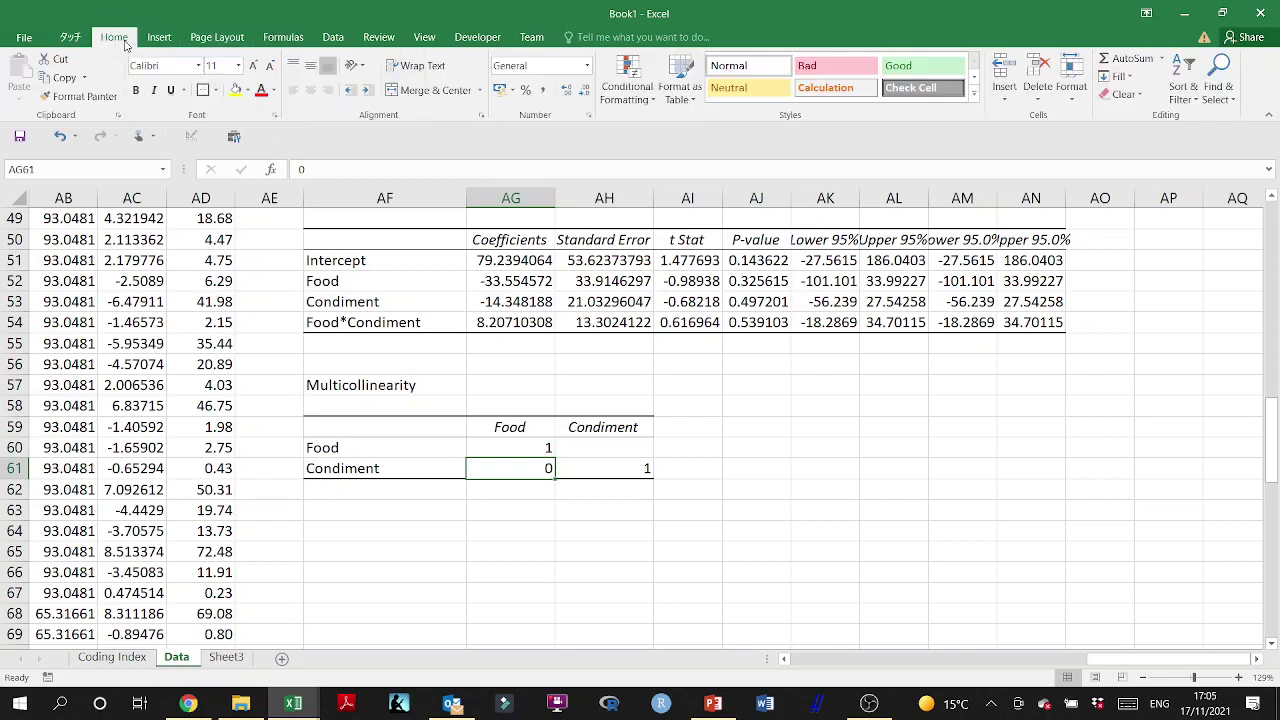
pyautogui.click(564, 92)
pyautogui.click(564, 92)
pyautogui.click(564, 92)
pyautogui.click(564, 92)
pyautogui.click(527, 548)
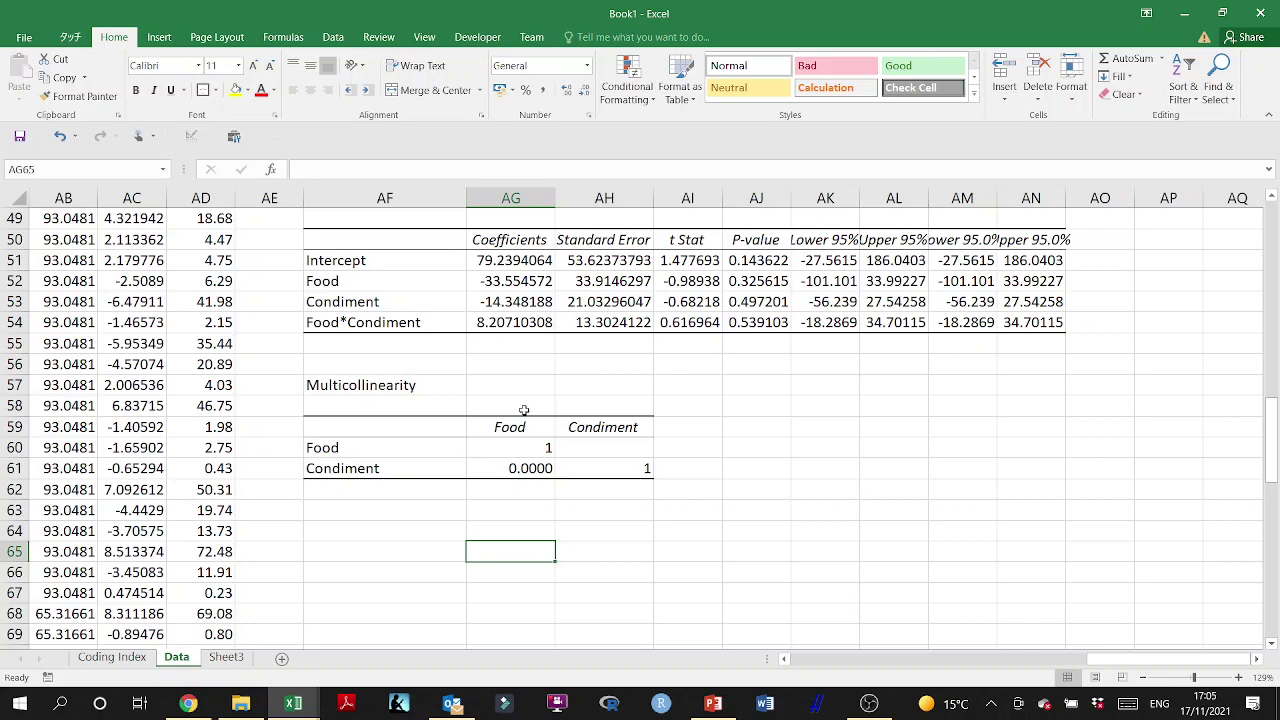
# Step: Make the Multicollinearity heading in AF57 bold and review the assumption tests above it
pyautogui.click(415, 390)
pyautogui.hotkey('ctrl', 'b')
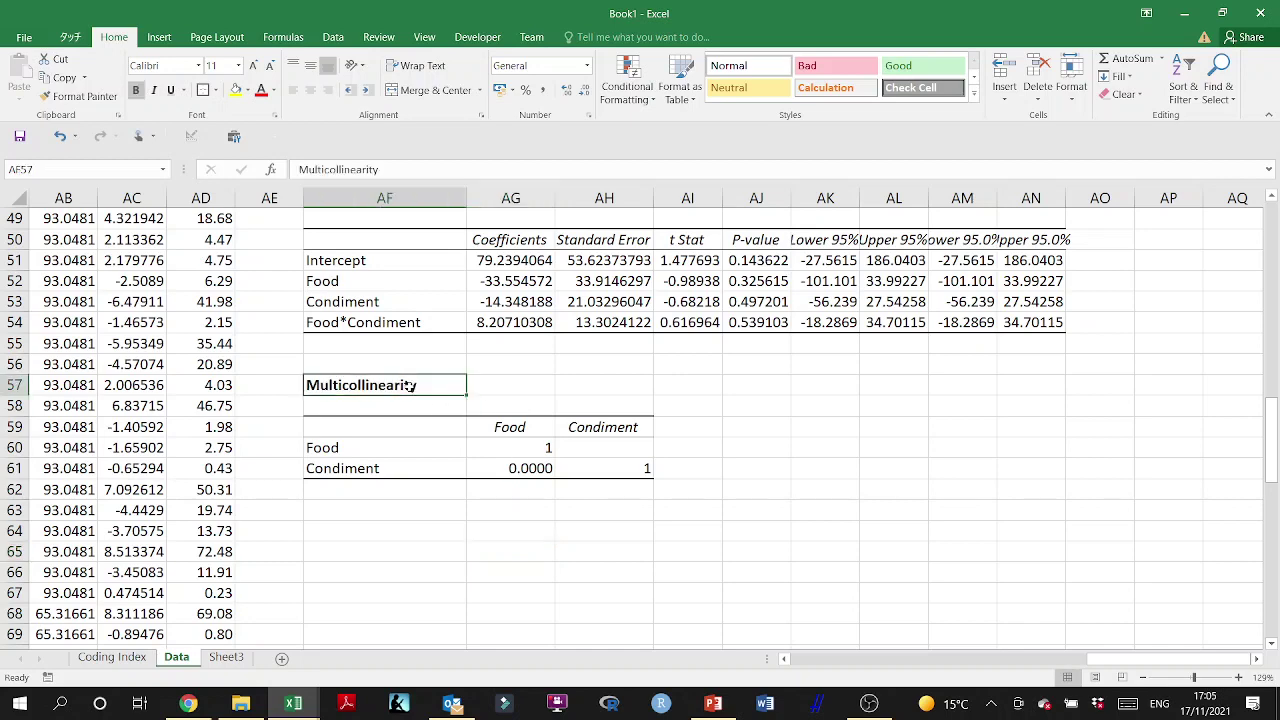
pyautogui.scroll(12, 385, 460)
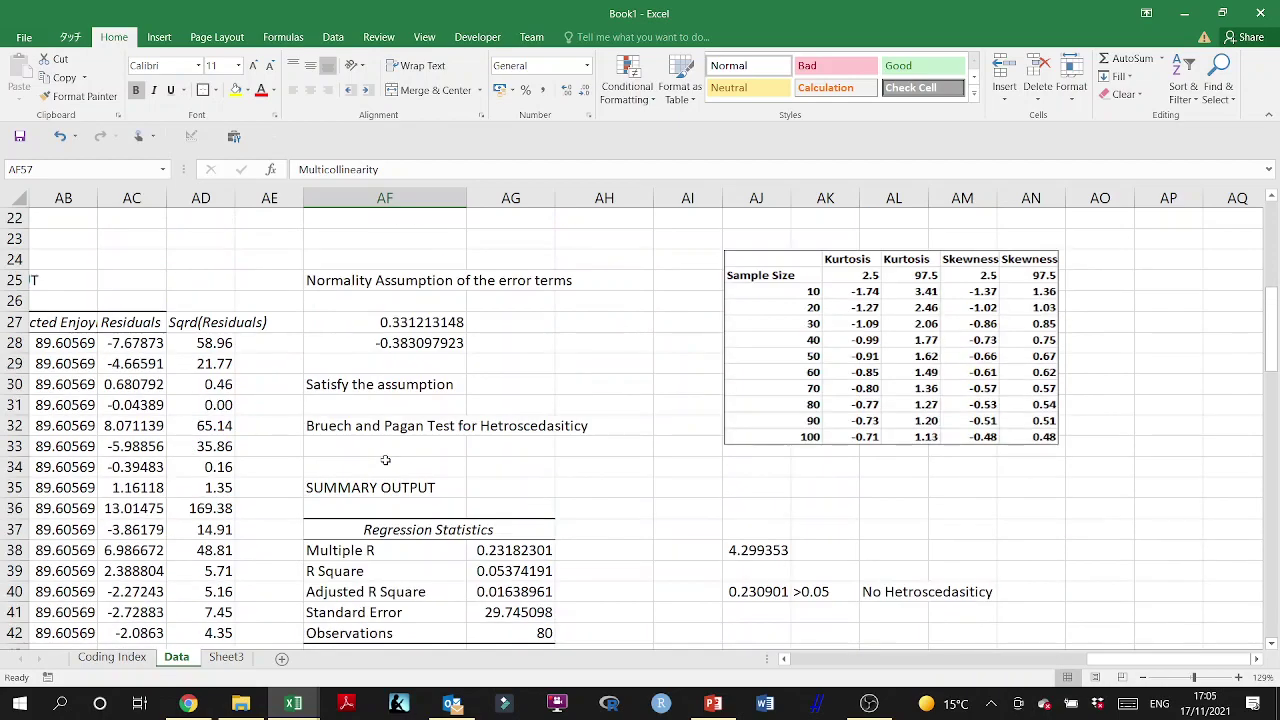
pyautogui.scroll(4, 385, 460)
pyautogui.scroll(-6, 385, 460)
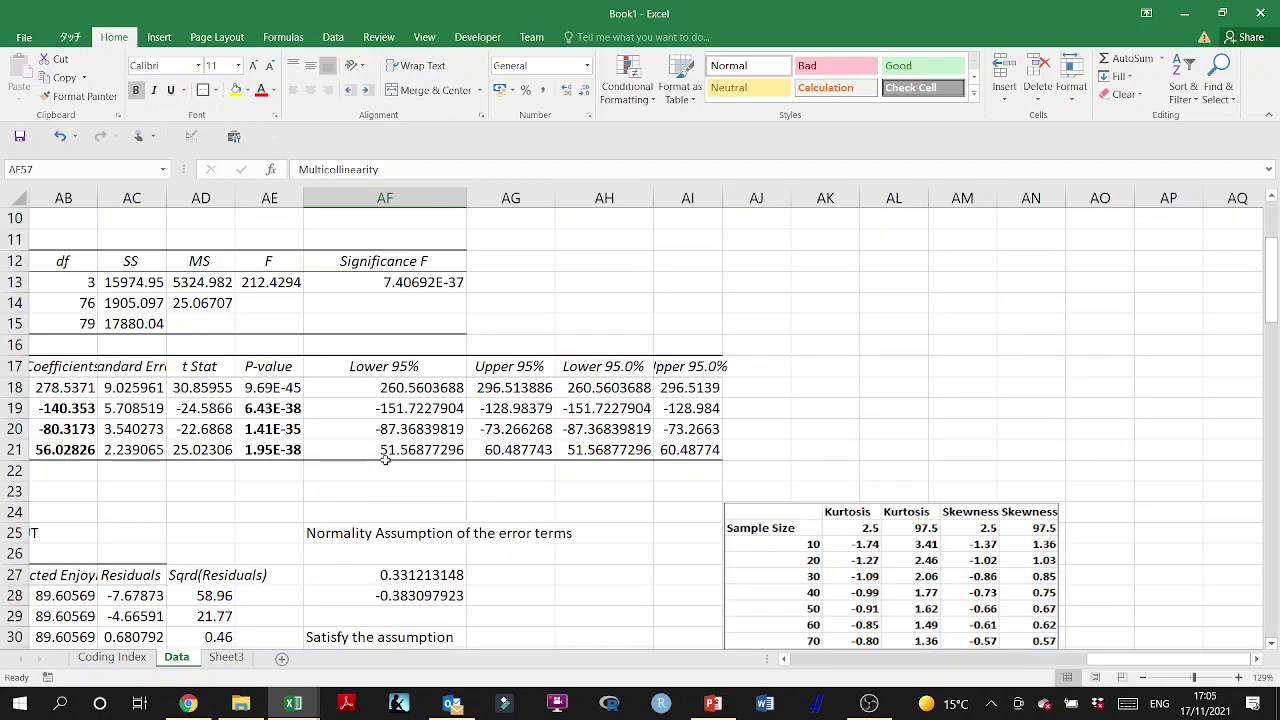
pyautogui.scroll(-8, 385, 460)
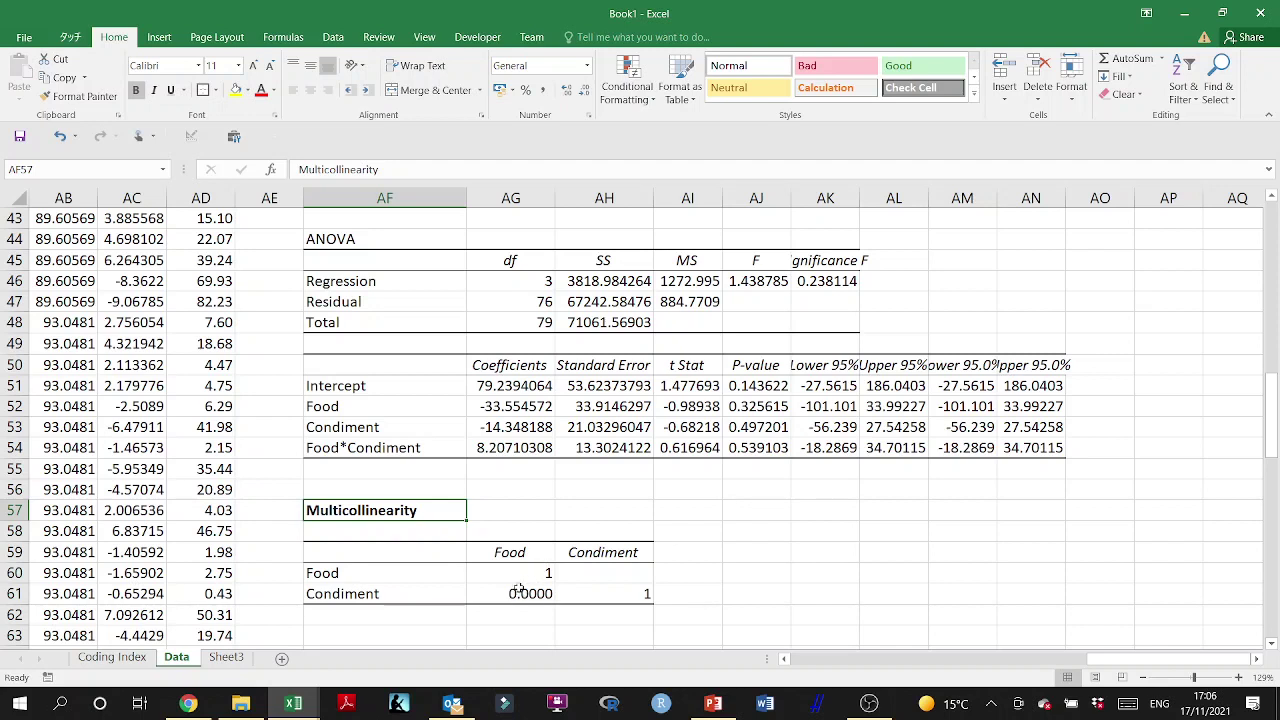
# Step: Clear the contents of the Food–Condiment correlation matrix in AF59:AH61
pyautogui.moveTo(366, 558); pyautogui.dragTo(604, 590)
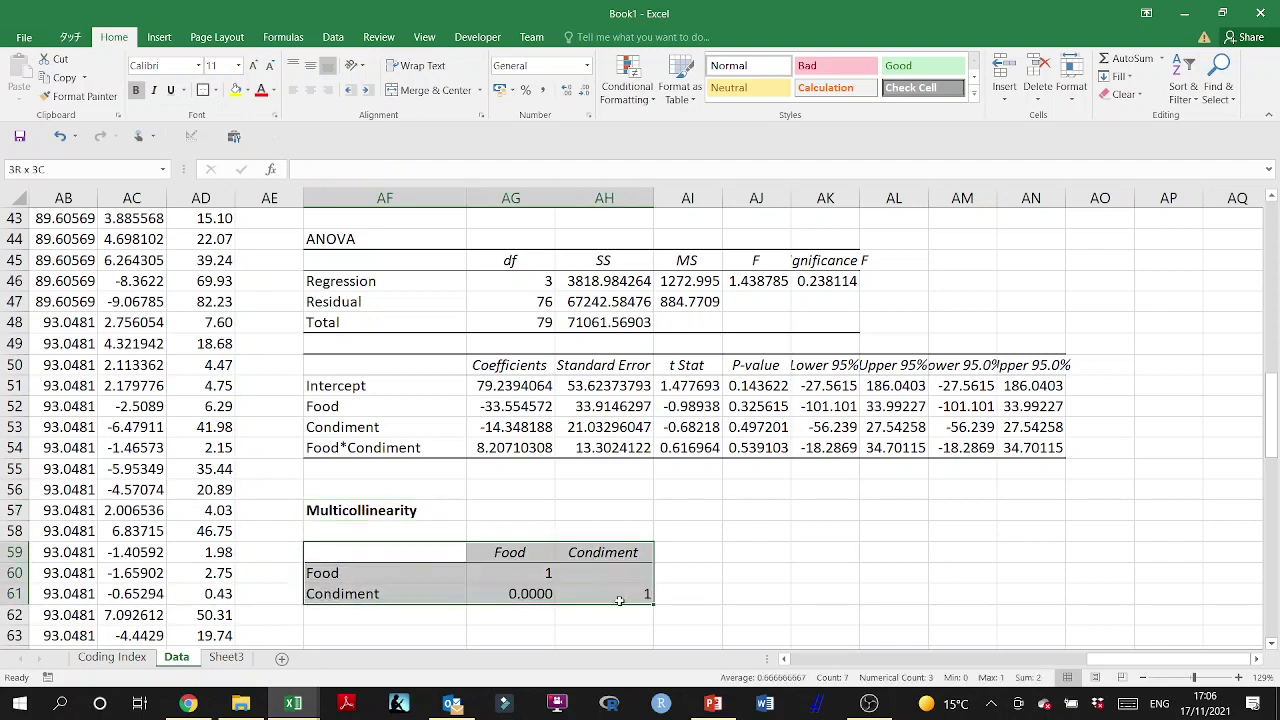
pyautogui.press('Delete')
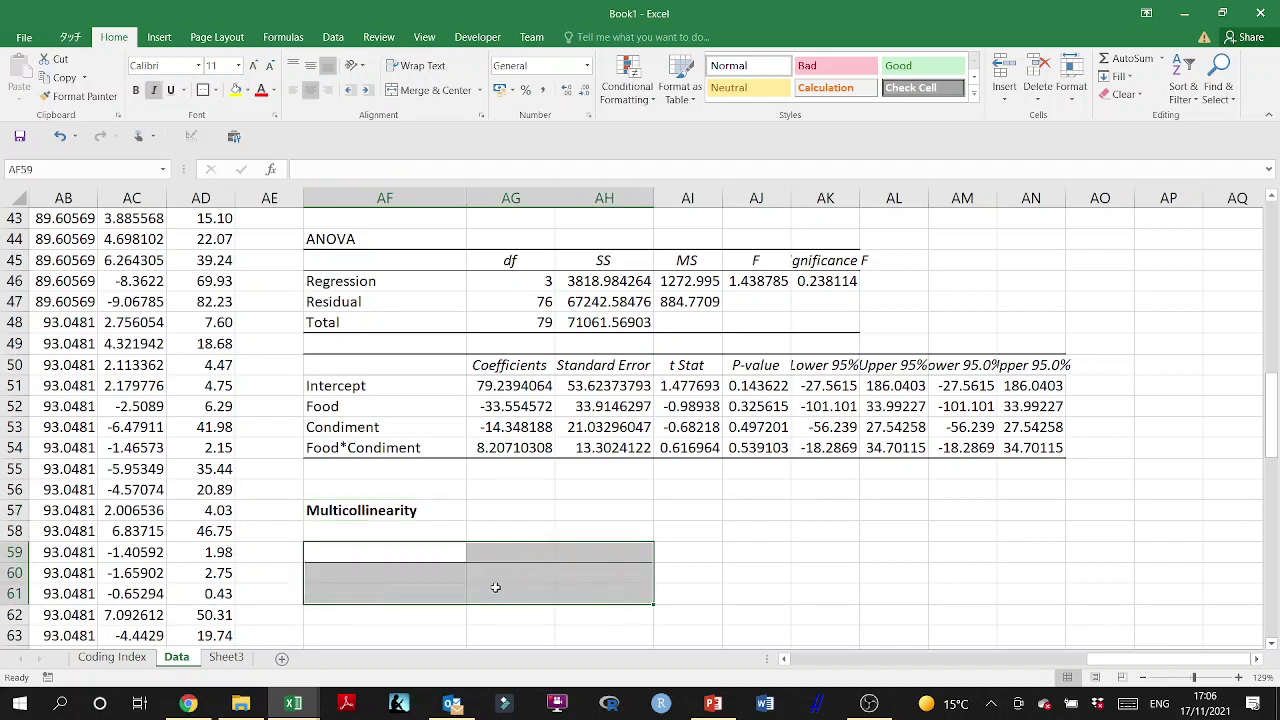
pyautogui.click(424, 556)
pyautogui.write('=spearm')
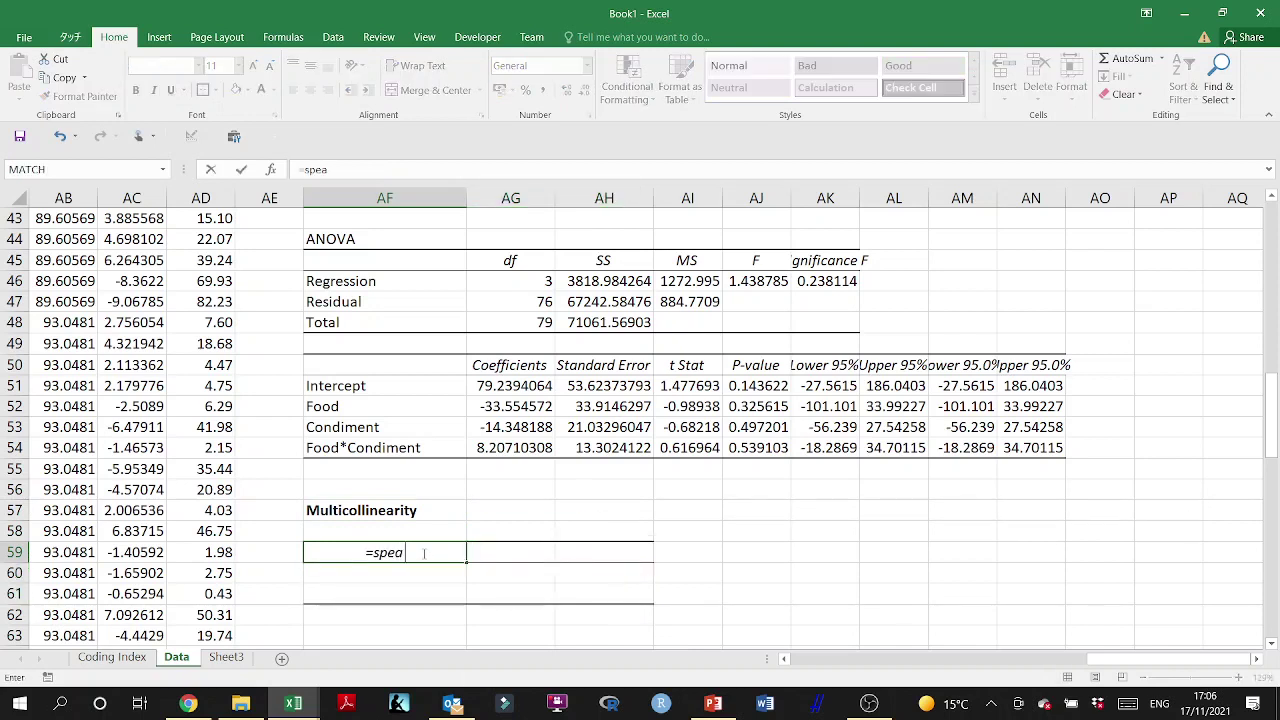
pyautogui.press('BackSpace')
pyautogui.press('BackSpace')
pyautogui.press('BackSpace')
pyautogui.press('BackSpace')
pyautogui.press('BackSpace')
pyautogui.press('BackSpace')
pyautogui.press('BackSpace')
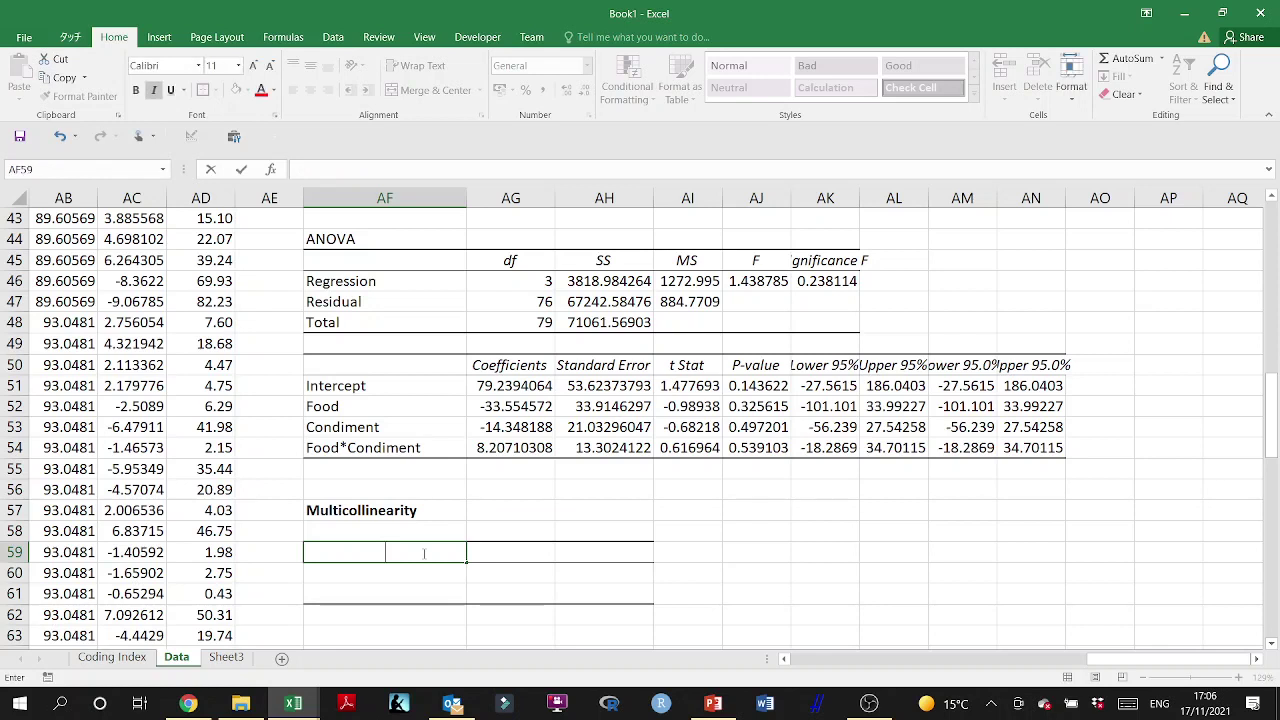
pyautogui.write('=sp')
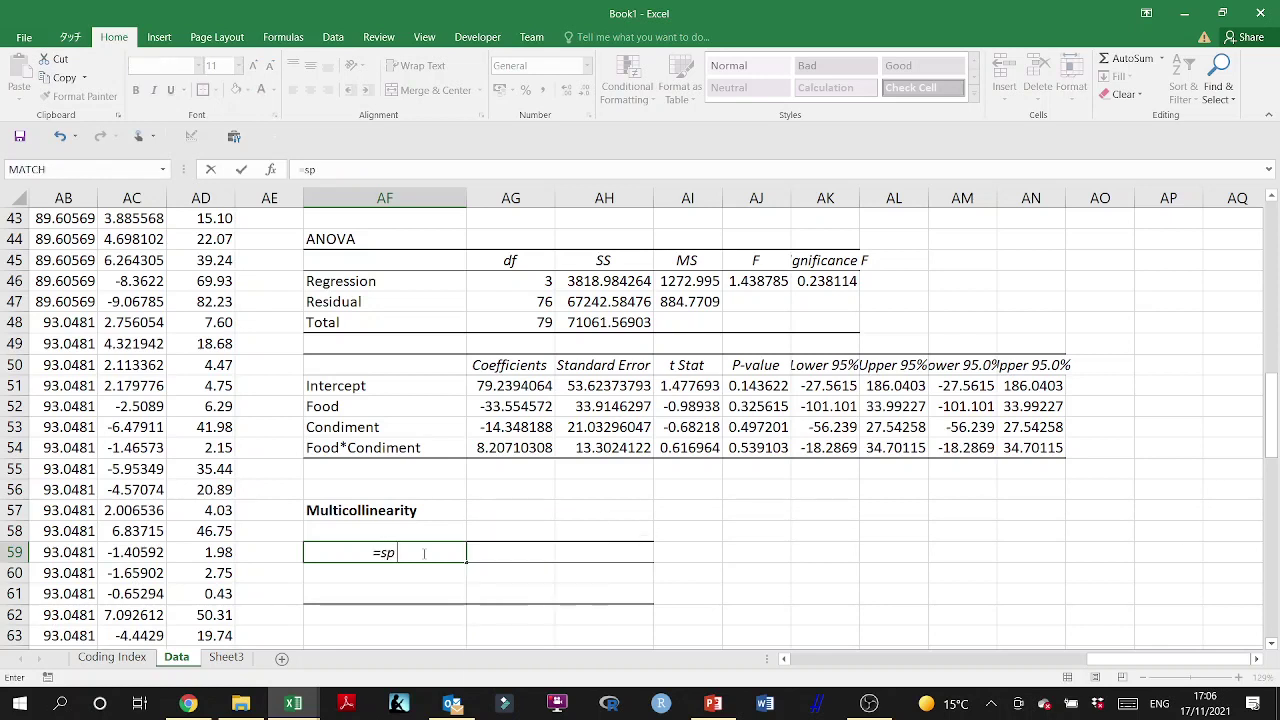
pyautogui.press('BackSpace')
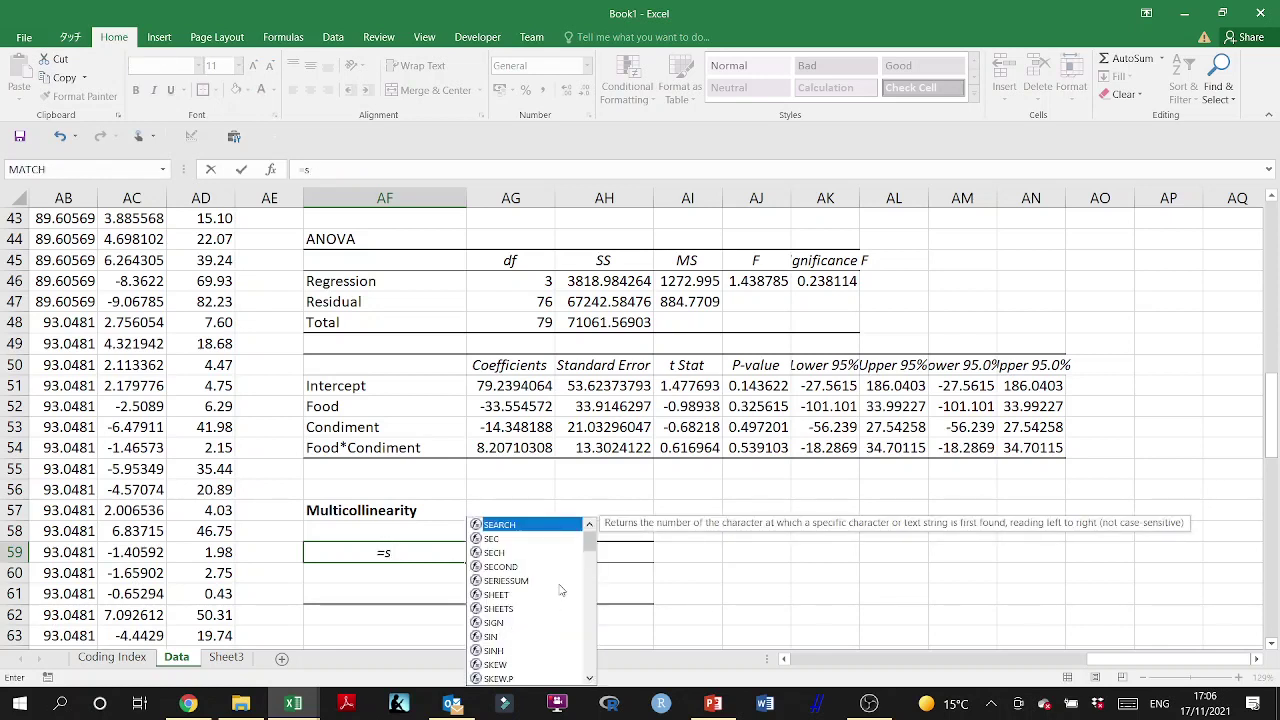
pyautogui.moveTo(590, 544); pyautogui.dragTo(592, 578)
pyautogui.press('Escape')
pyautogui.press('Escape')
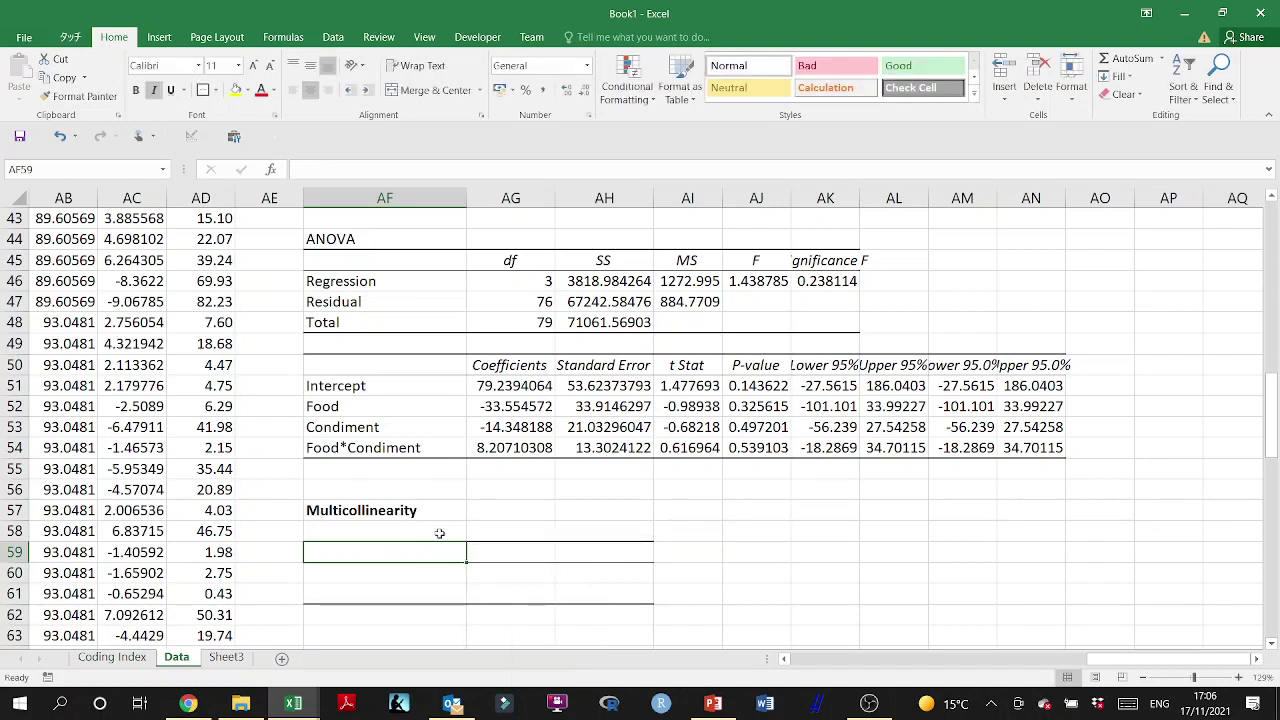
pyautogui.press('Up')
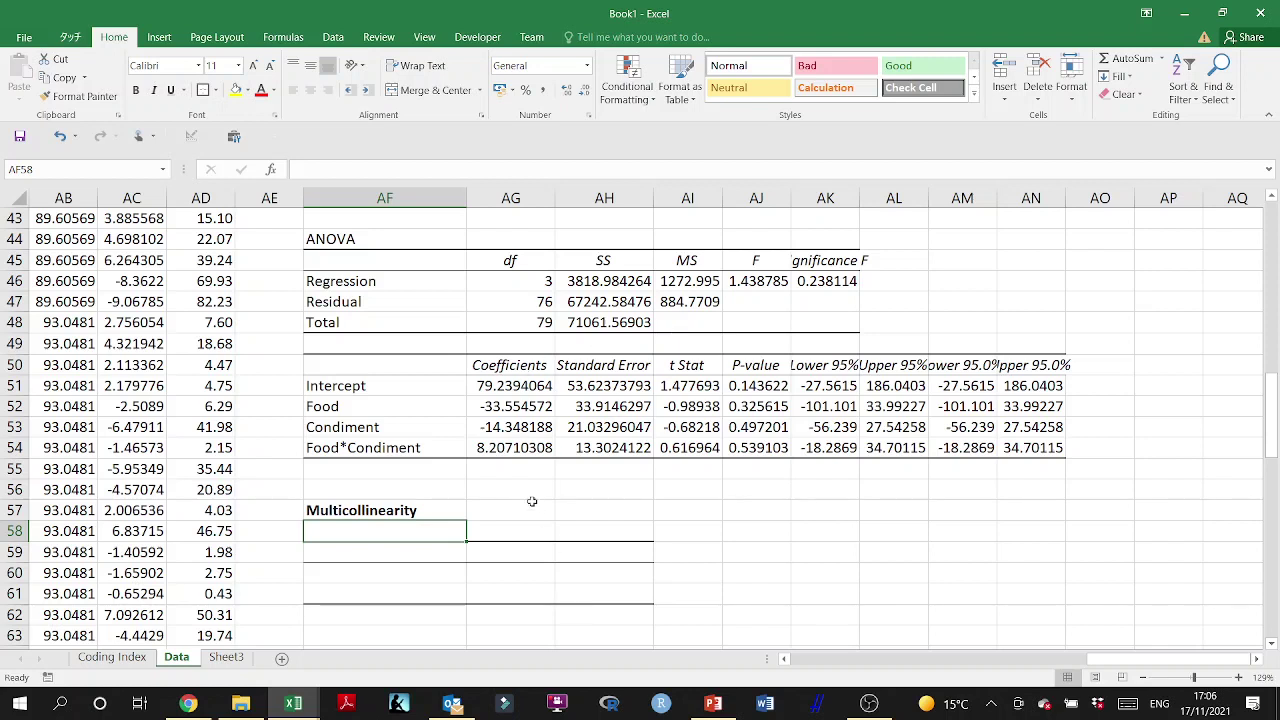
# Step: Make the Normality Assumption heading in AF25 and the Bruech and Pagan Test heading in AF32 bold
pyautogui.click(342, 516)
pyautogui.scroll(8, 403, 536)
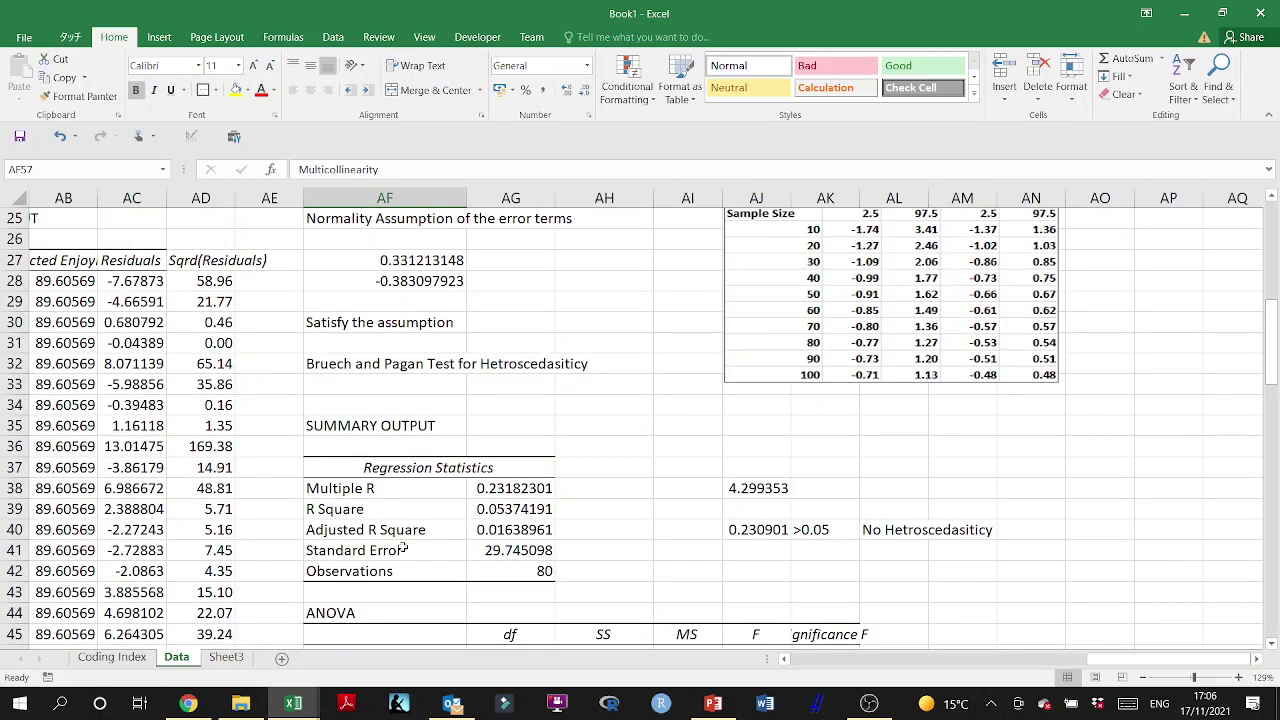
pyautogui.scroll(6, 403, 548)
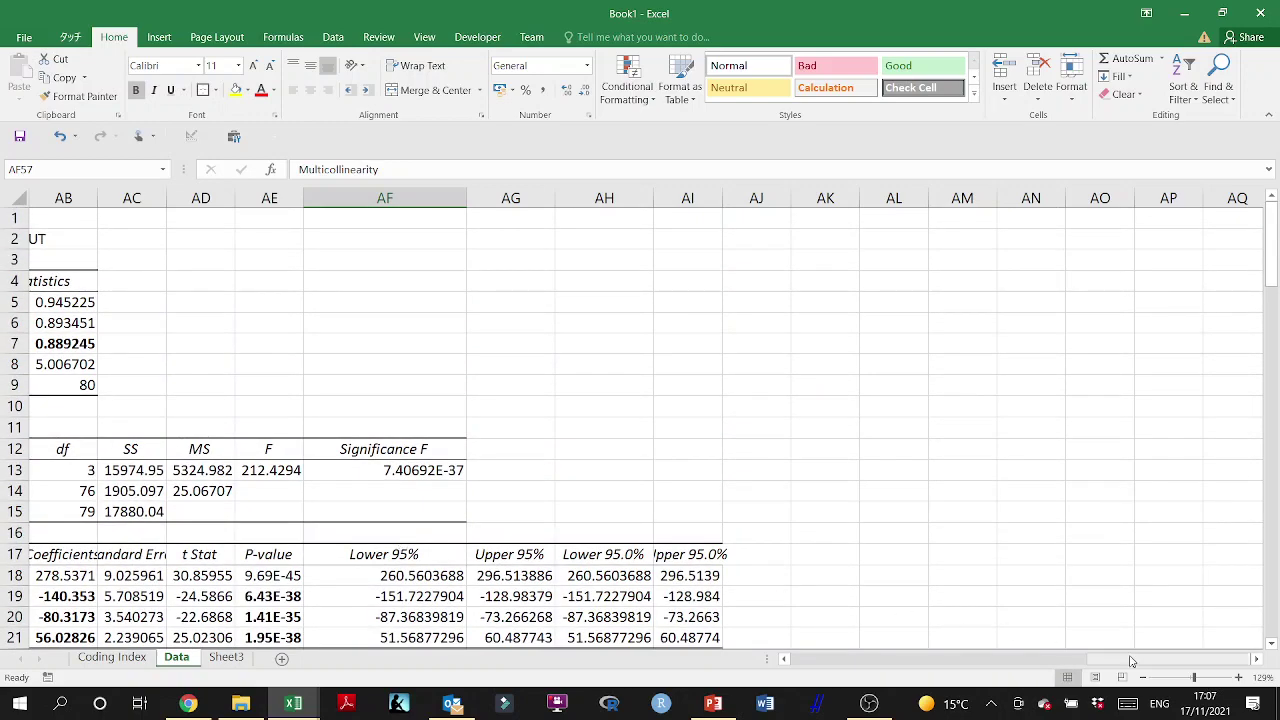
pyautogui.moveTo(1133, 660); pyautogui.dragTo(1090, 671)
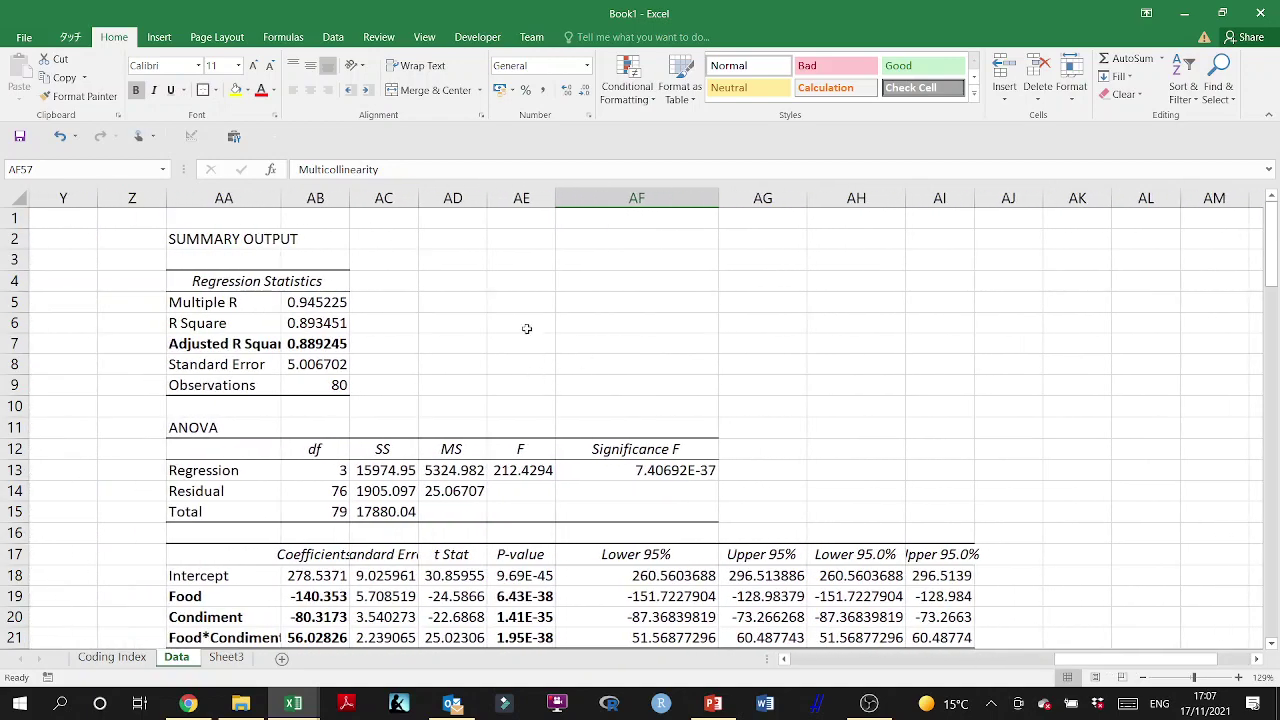
pyautogui.scroll(-5, 526, 329)
pyautogui.scroll(-2, 530, 369)
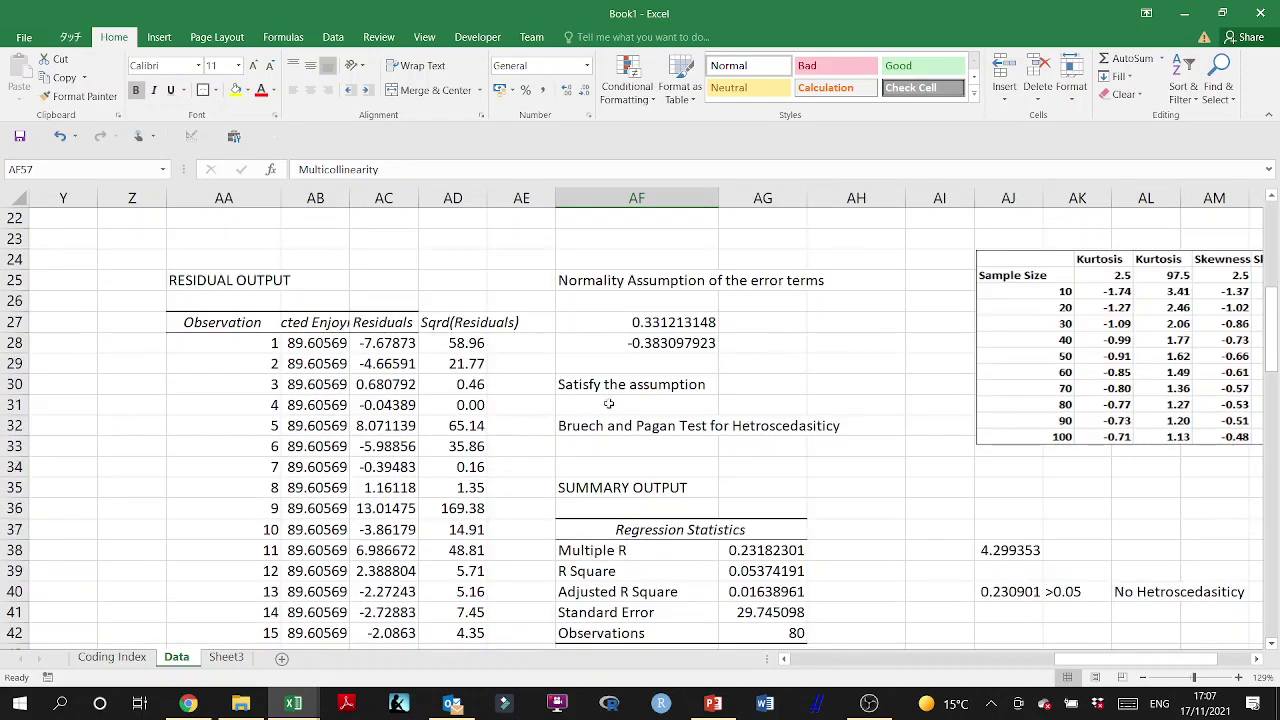
pyautogui.click(601, 276)
pyautogui.hotkey('ctrl', 'b')
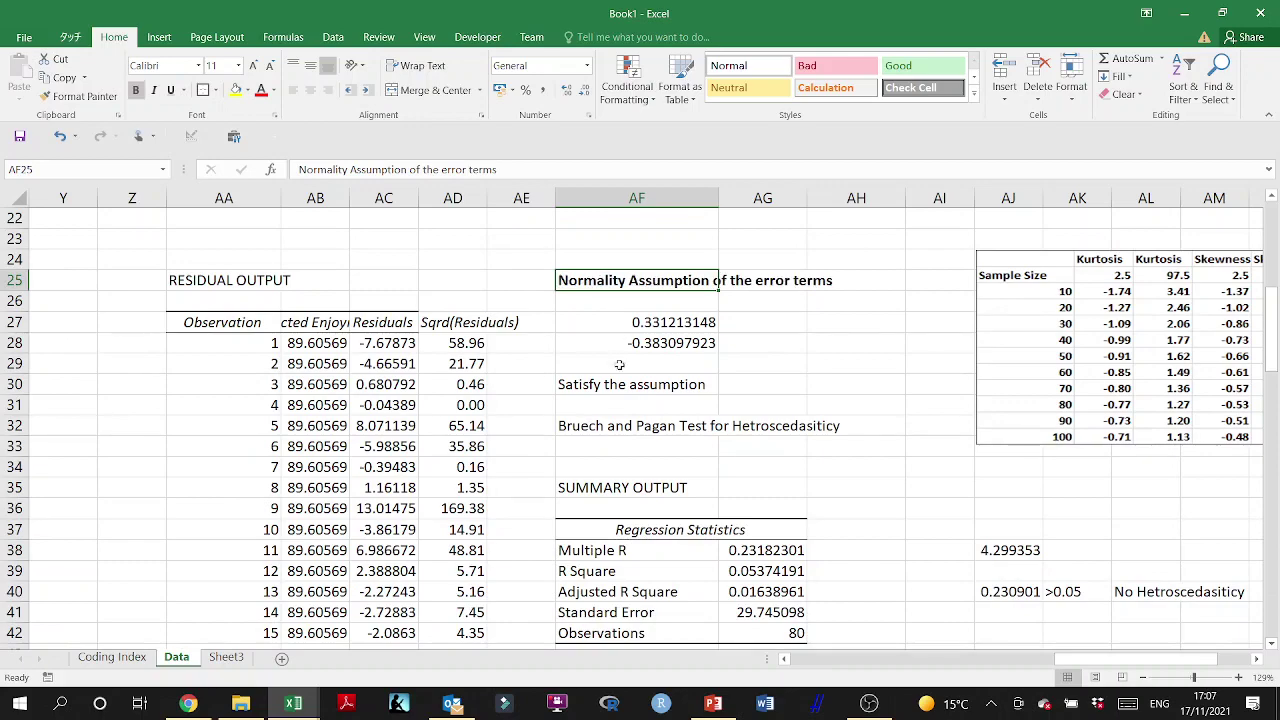
pyautogui.click(596, 425)
pyautogui.hotkey('ctrl', 'b')
# Step: Delete the Multicollinearity heading from AF57
pyautogui.scroll(-8, 814, 474)
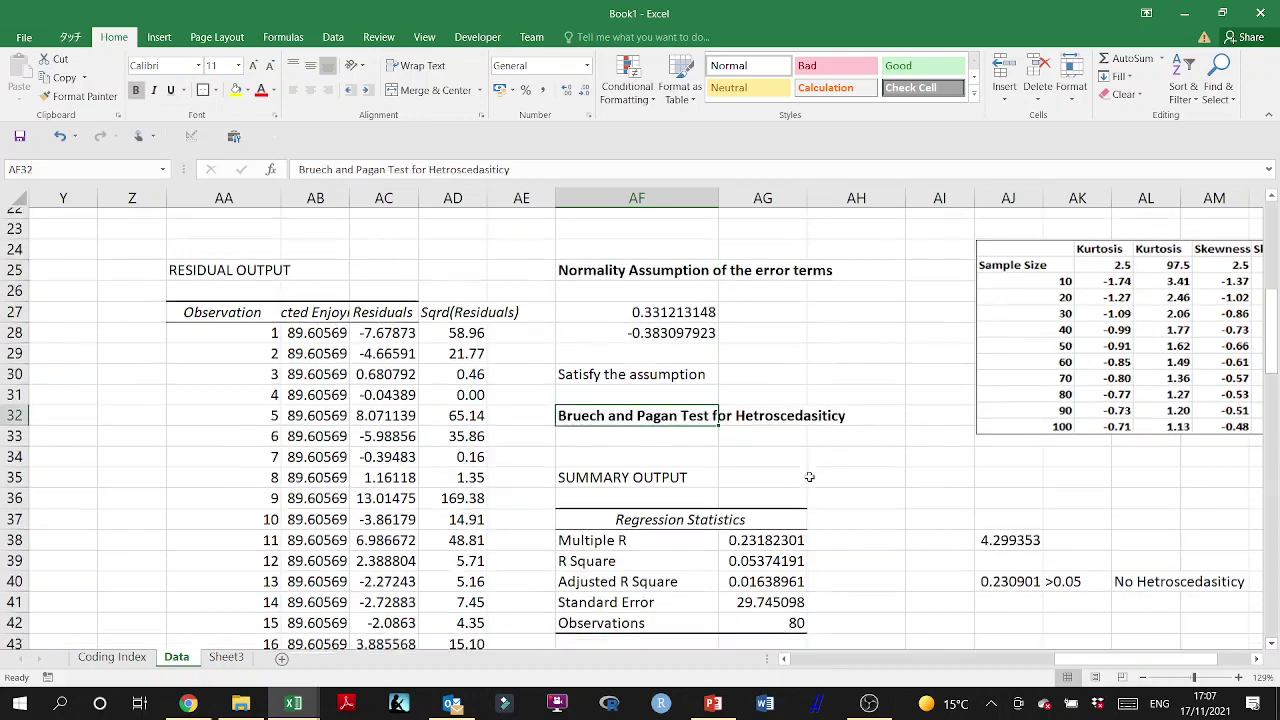
pyautogui.click(619, 447)
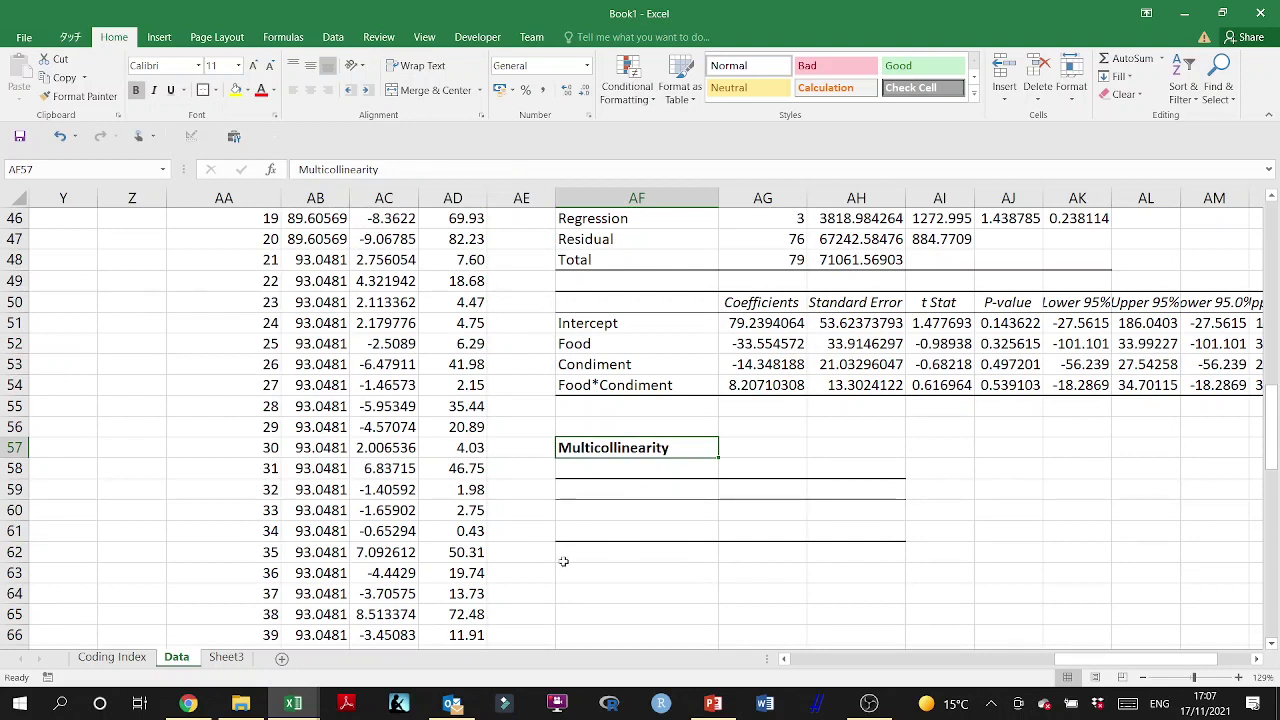
pyautogui.click(765, 533)
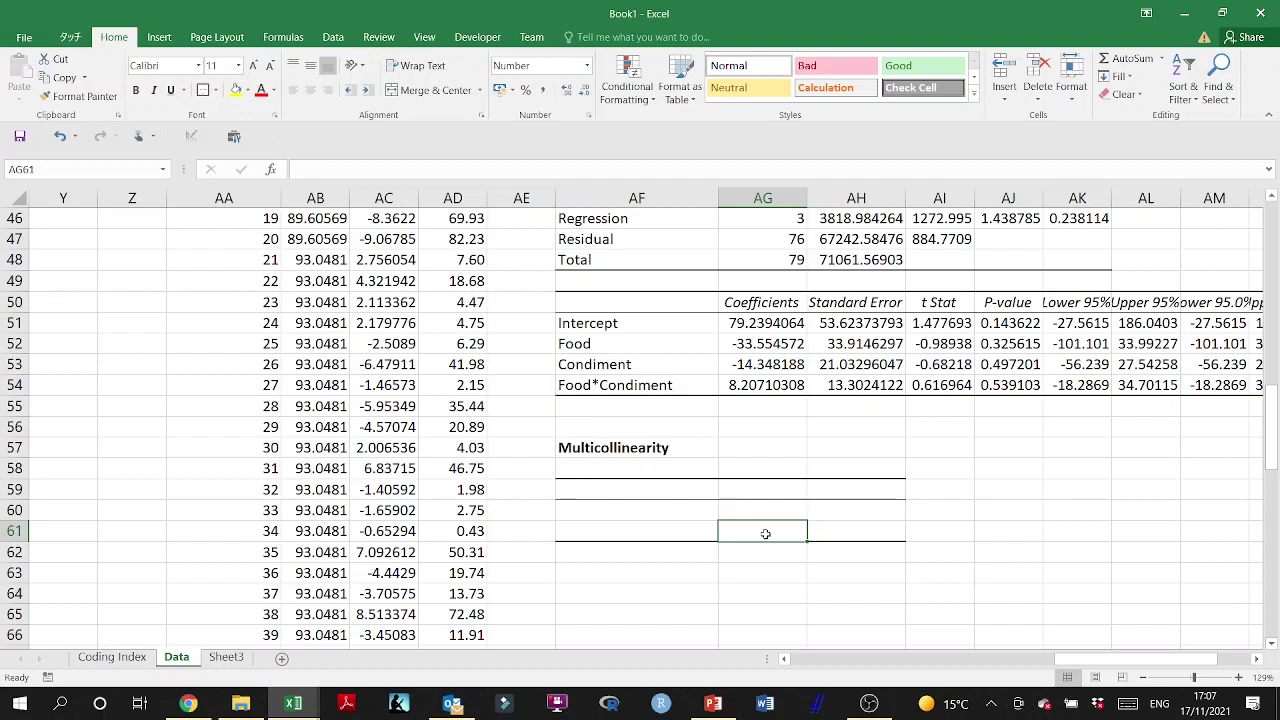
pyautogui.click(643, 452)
pyautogui.press('Delete')
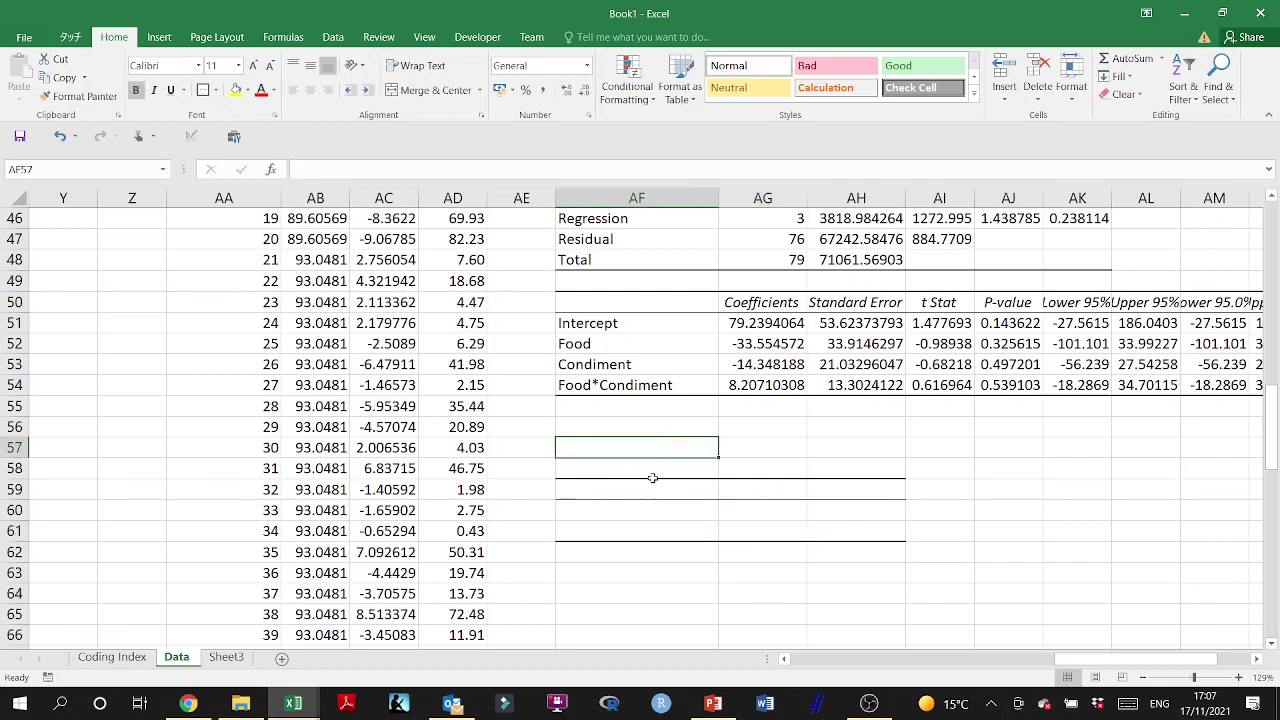
# Step: Widen column AA in the regression summary to fit the Adjusted R Square and Food*Condiment labels
pyautogui.scroll(15, 677, 500)
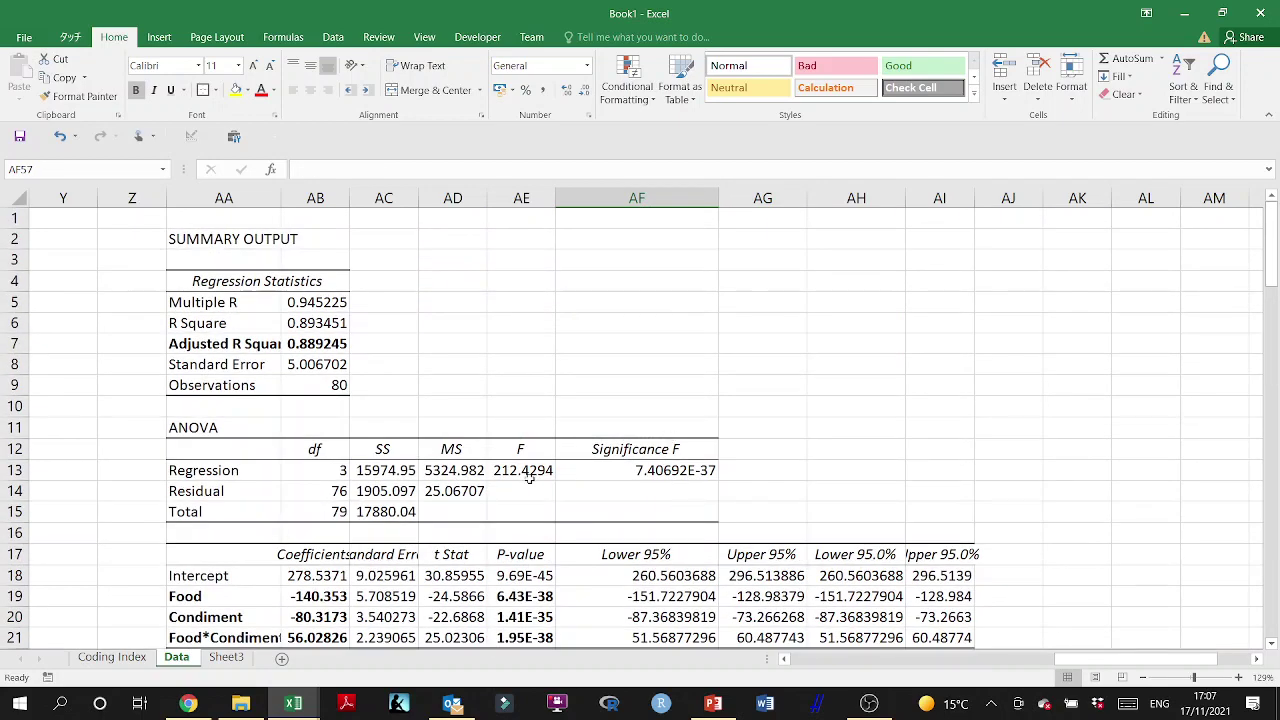
pyautogui.scroll(-2, 529, 478)
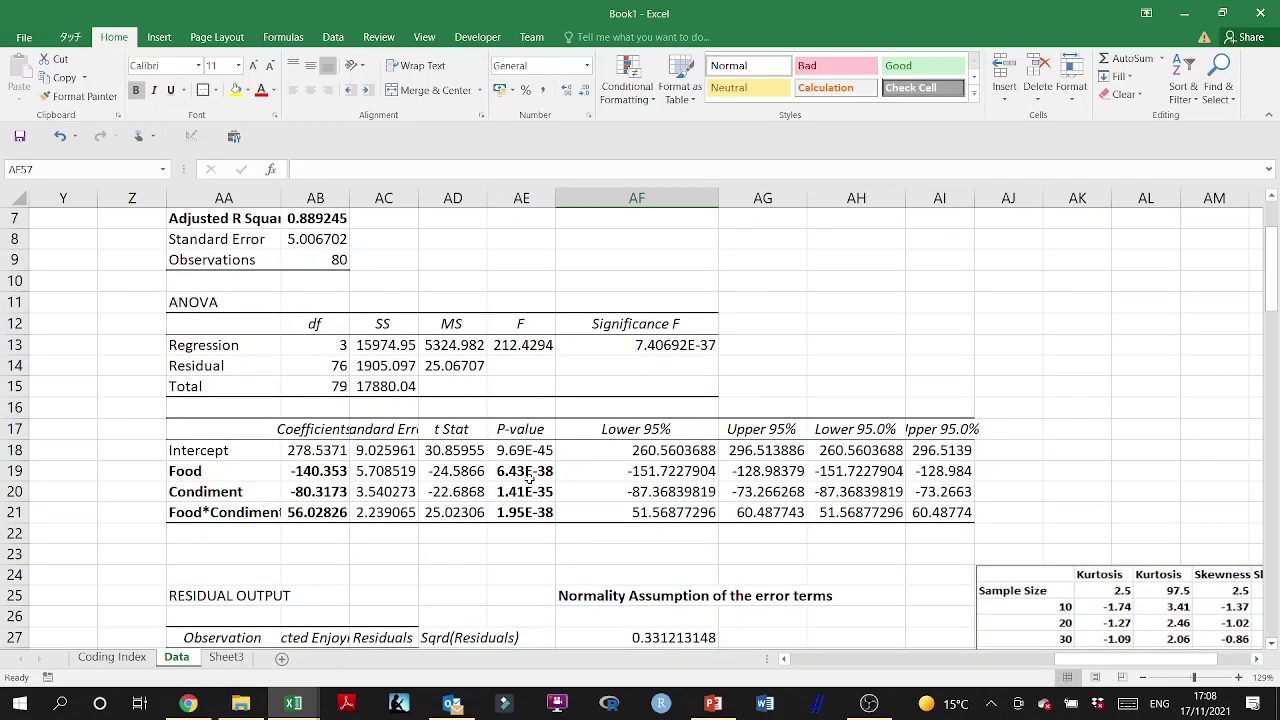
pyautogui.doubleClick(281, 198)
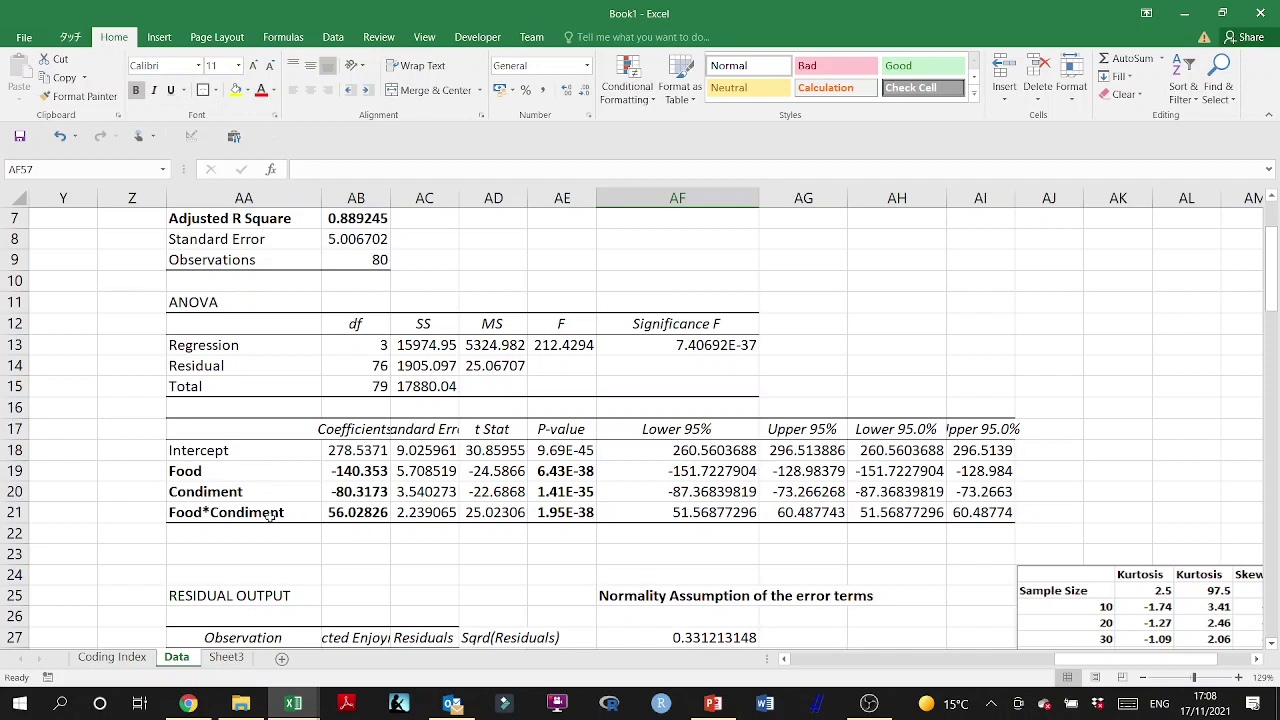
# Step: Examine the Food*Condiment coefficient in the regression summary and the source data columns beside it
pyautogui.moveTo(244, 515); pyautogui.dragTo(335, 513)
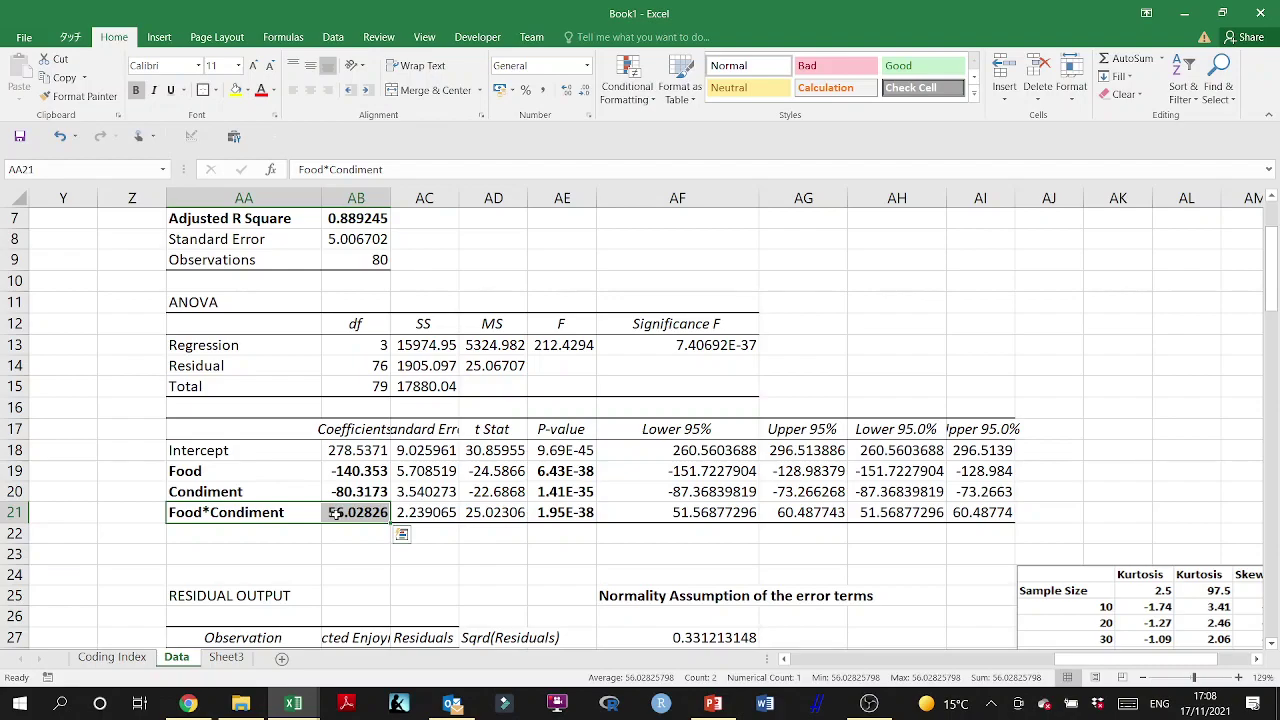
pyautogui.scroll(2, 210, 505)
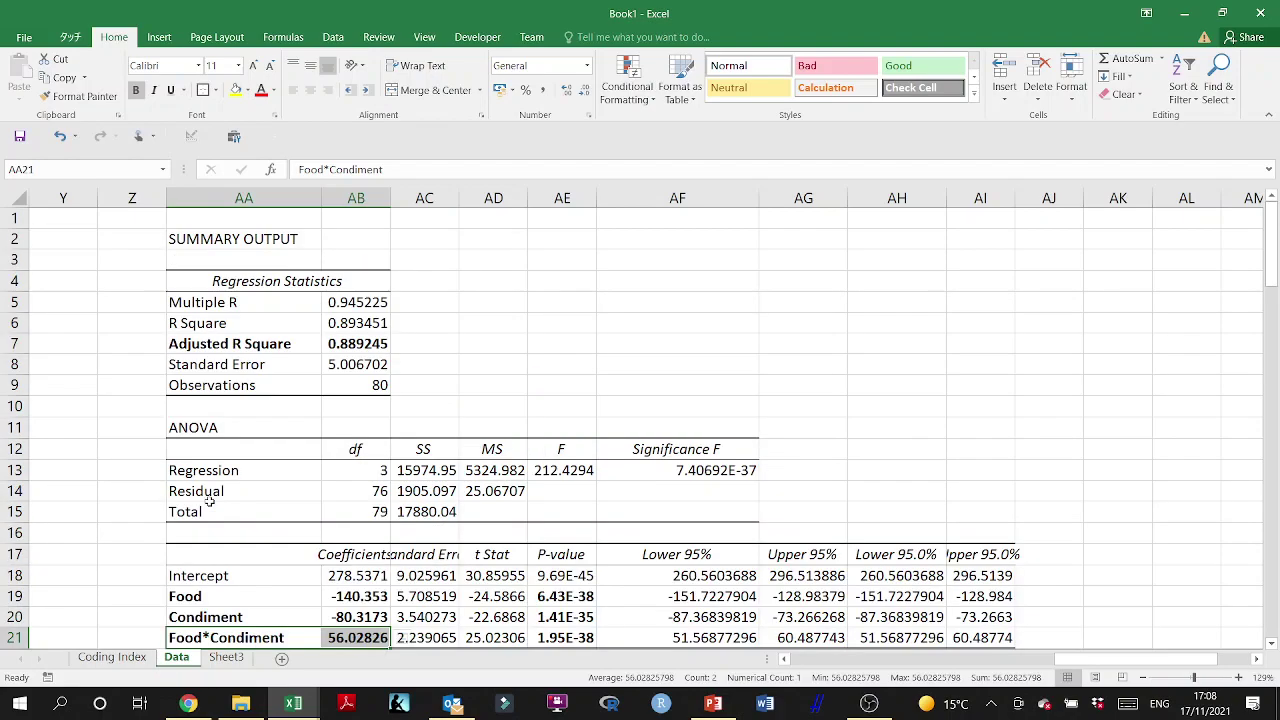
pyautogui.scroll(-1, 210, 505)
pyautogui.hscroll(-3, 210, 505)
pyautogui.scroll(2, 210, 505)
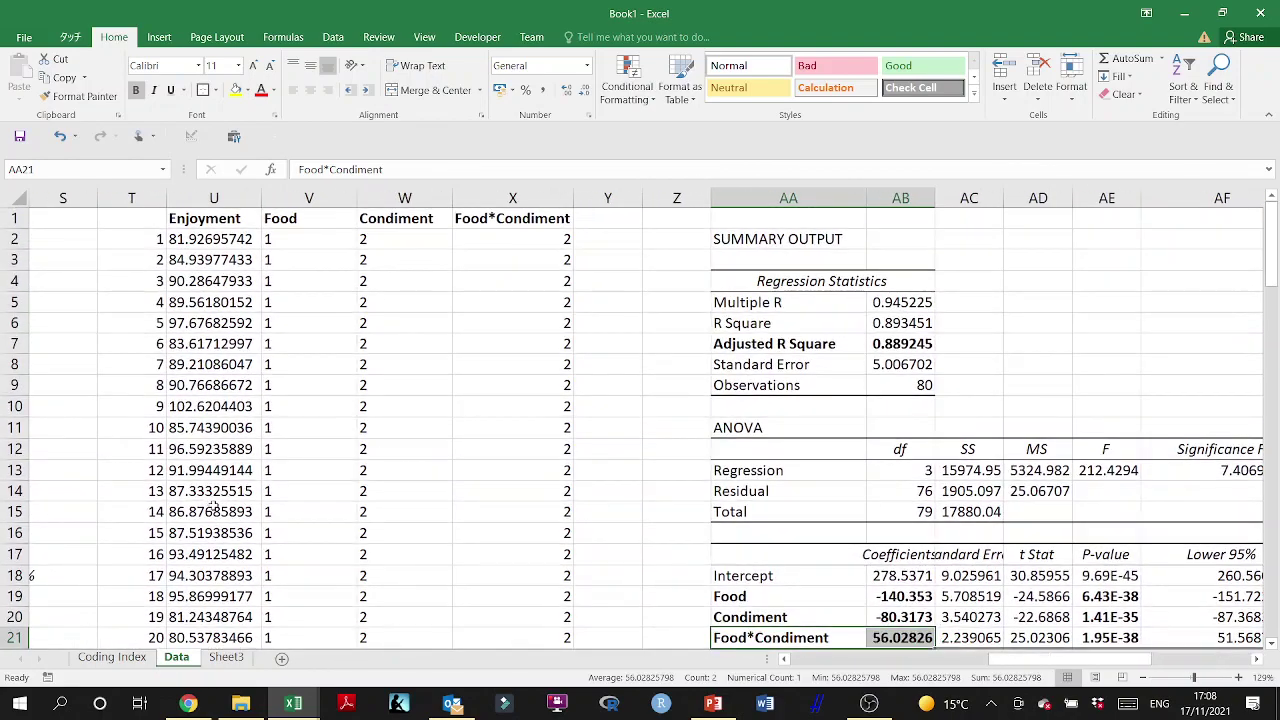
# Step: Switch to the Interactions_Categorical.xlsx workbook and view the interaction plots for Enjoyment on Sheet3
pyautogui.click(294, 704)
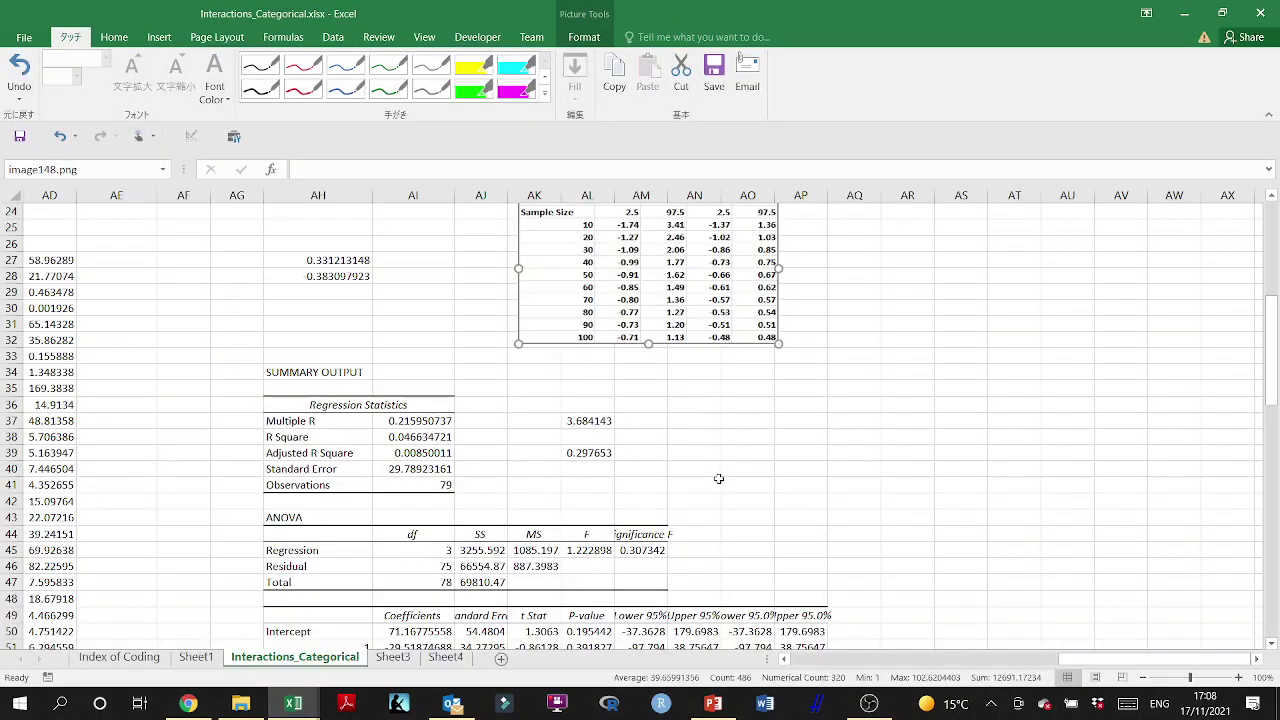
pyautogui.scroll(4, 410, 600)
pyautogui.click(393, 657)
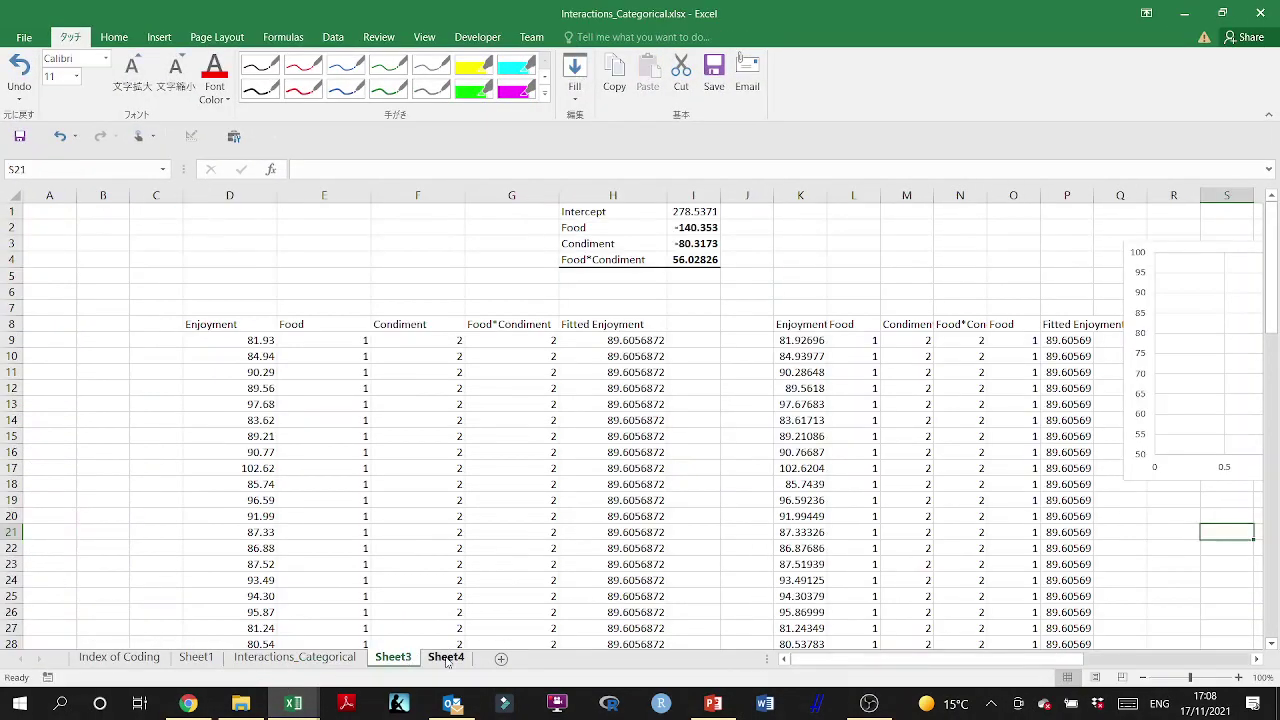
pyautogui.click(446, 657)
pyautogui.click(393, 657)
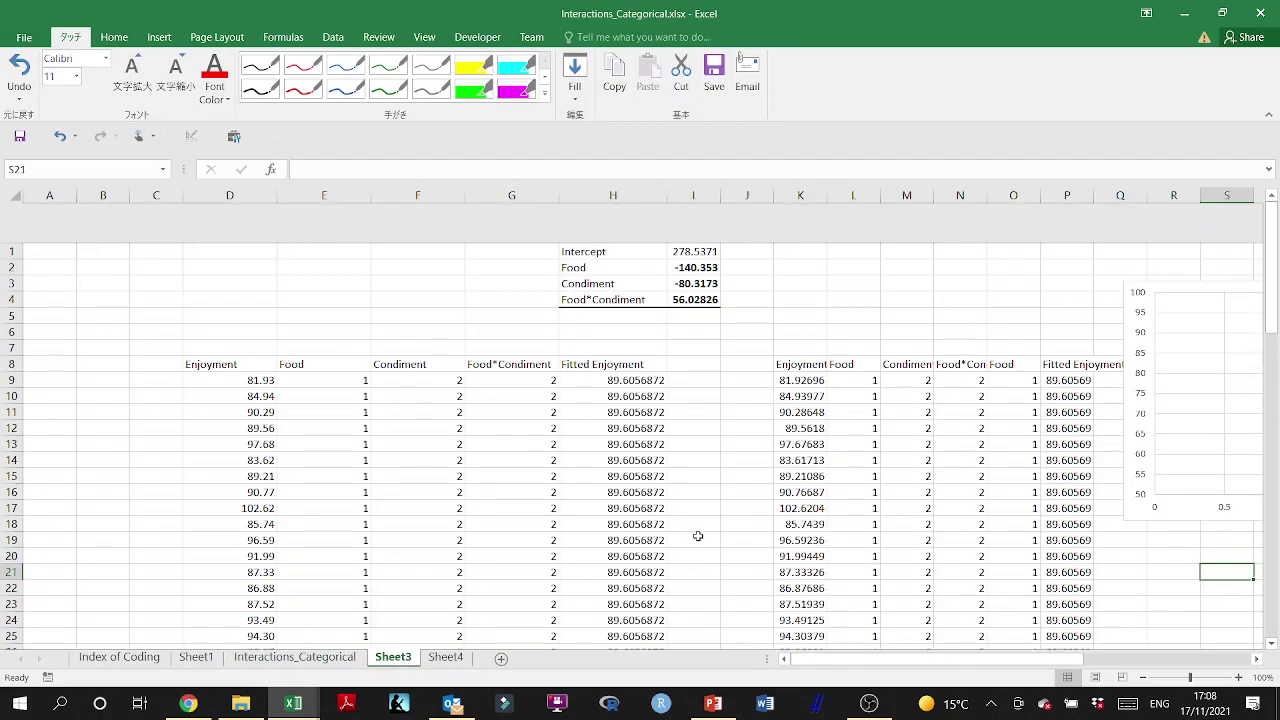
pyautogui.hscroll(5, 693, 541)
pyautogui.hscroll(3, 698, 536)
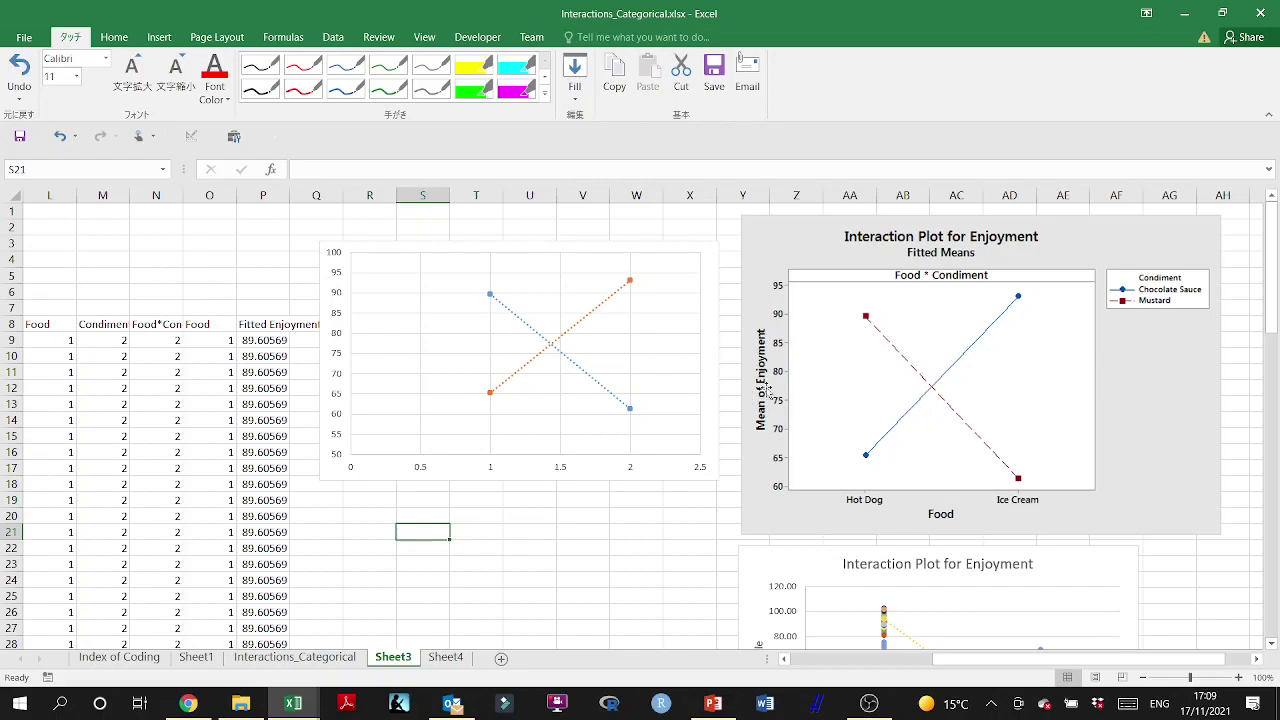
# Step: Compare the fitted Enjoyment values in the Sheet3 data tables with the Food * Condiment interaction plots
pyautogui.hscroll(-1, 417, 372)
pyautogui.hscroll(-4, 417, 372)
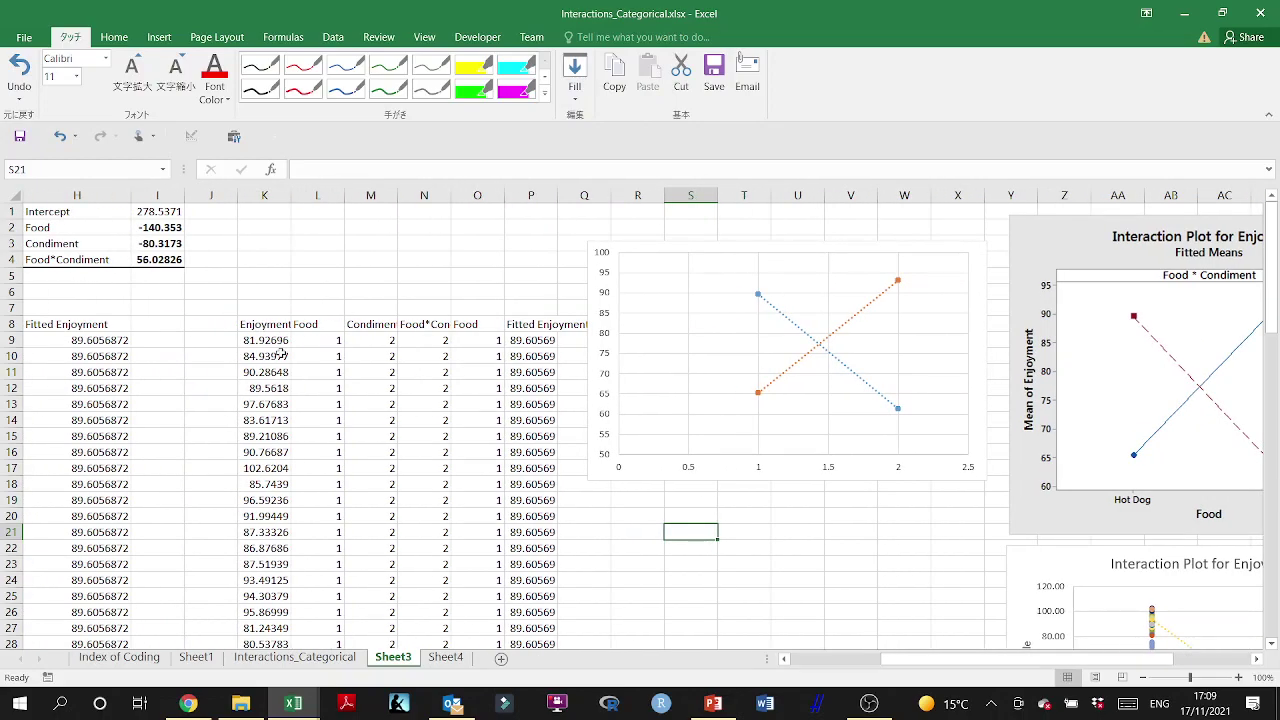
pyautogui.hscroll(-7, 386, 370)
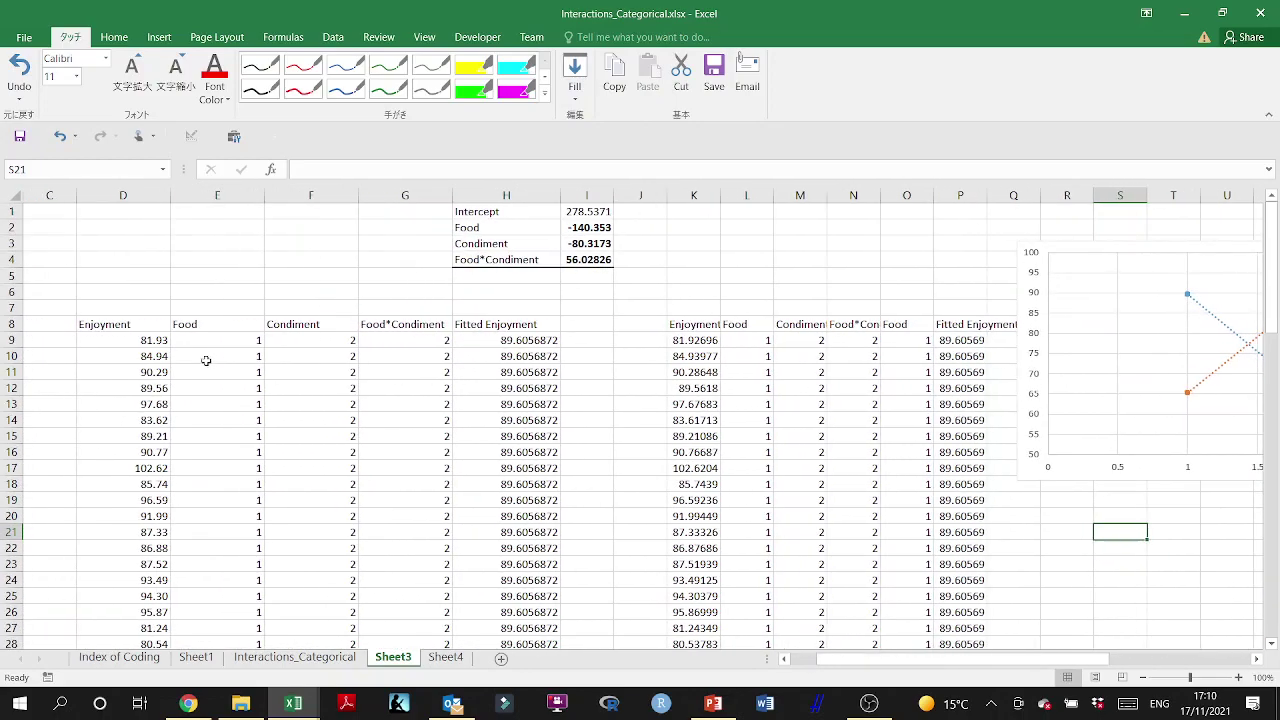
pyautogui.hscroll(7, 606, 393)
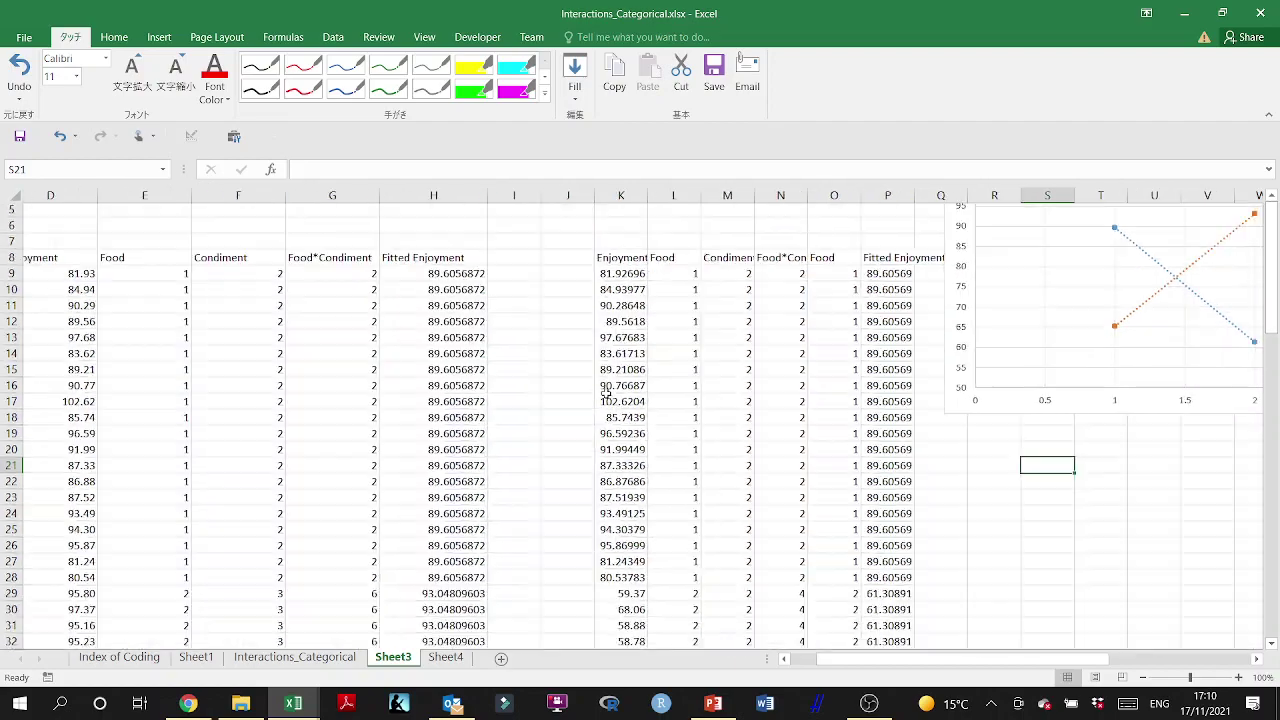
pyautogui.scroll(-4, 606, 393)
pyautogui.scroll(5, 606, 393)
pyautogui.hscroll(4, 937, 425)
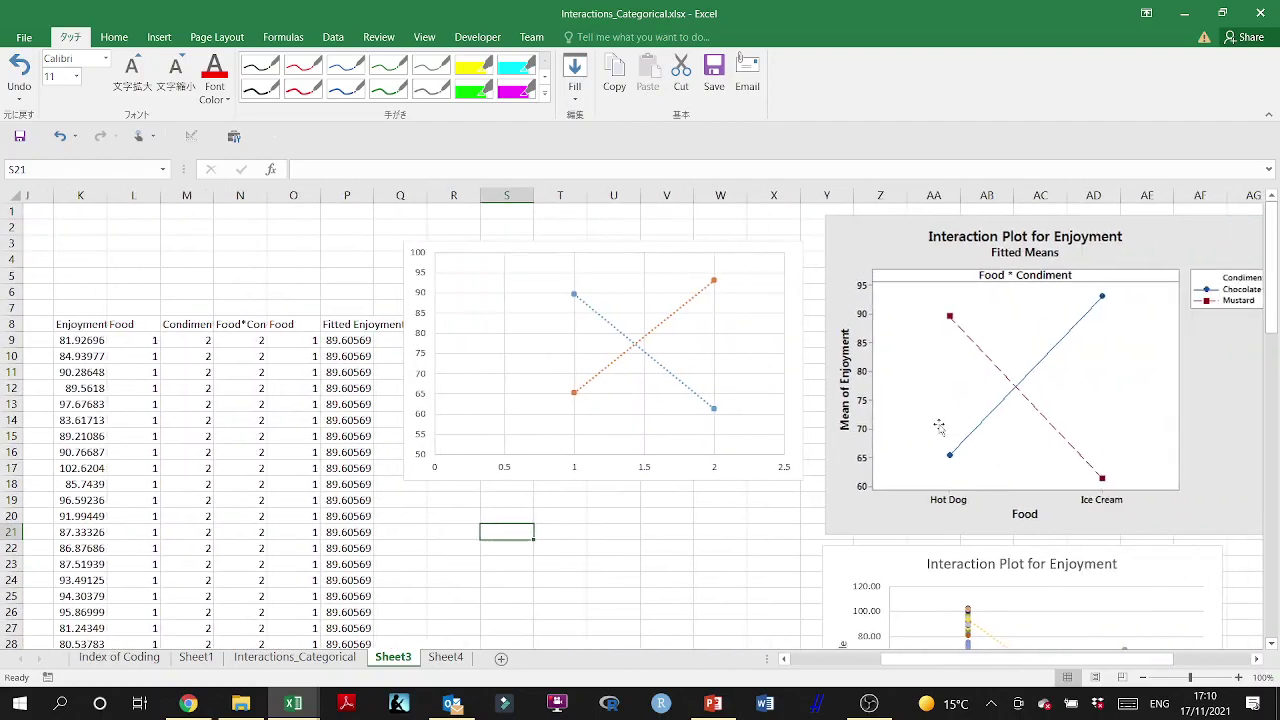
pyautogui.hscroll(3, 937, 425)
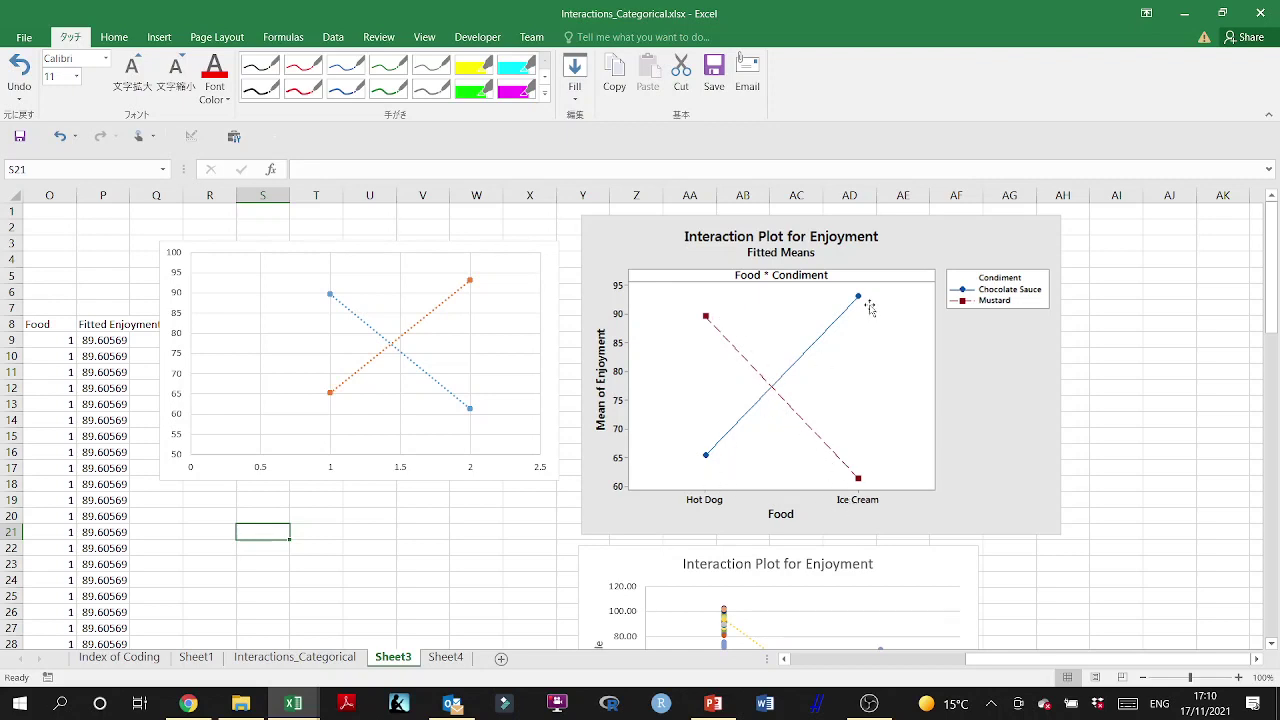
# Step: Switch back to the Book1 workbook and delete columns A through P with the old output on Sheet3
pyautogui.click(290, 706)
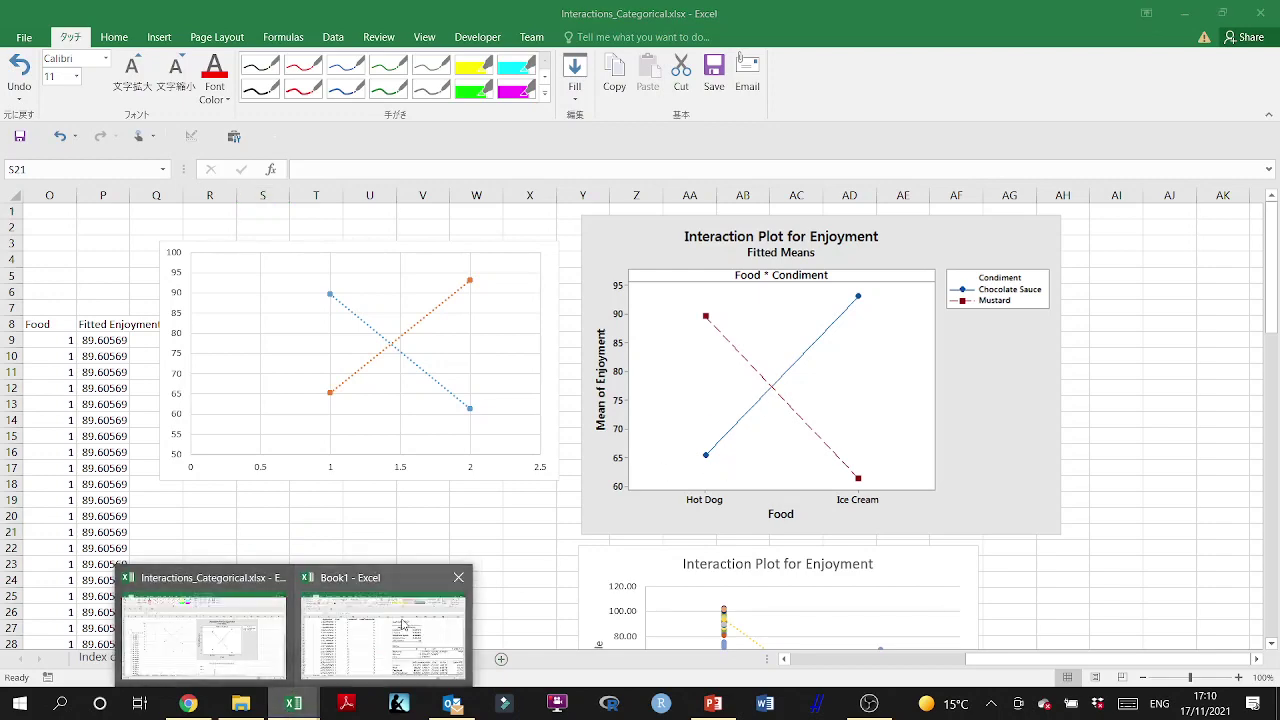
pyautogui.click(430, 605)
pyautogui.click(226, 659)
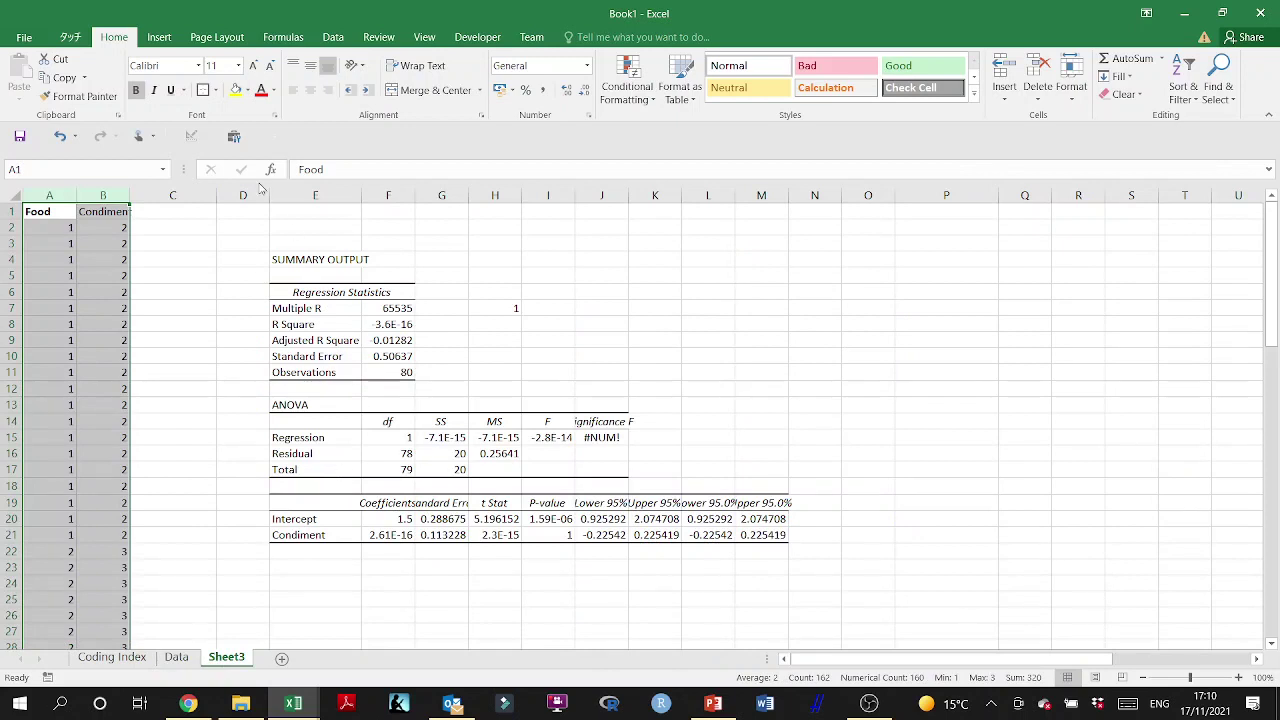
pyautogui.moveTo(48, 194); pyautogui.dragTo(905, 318)
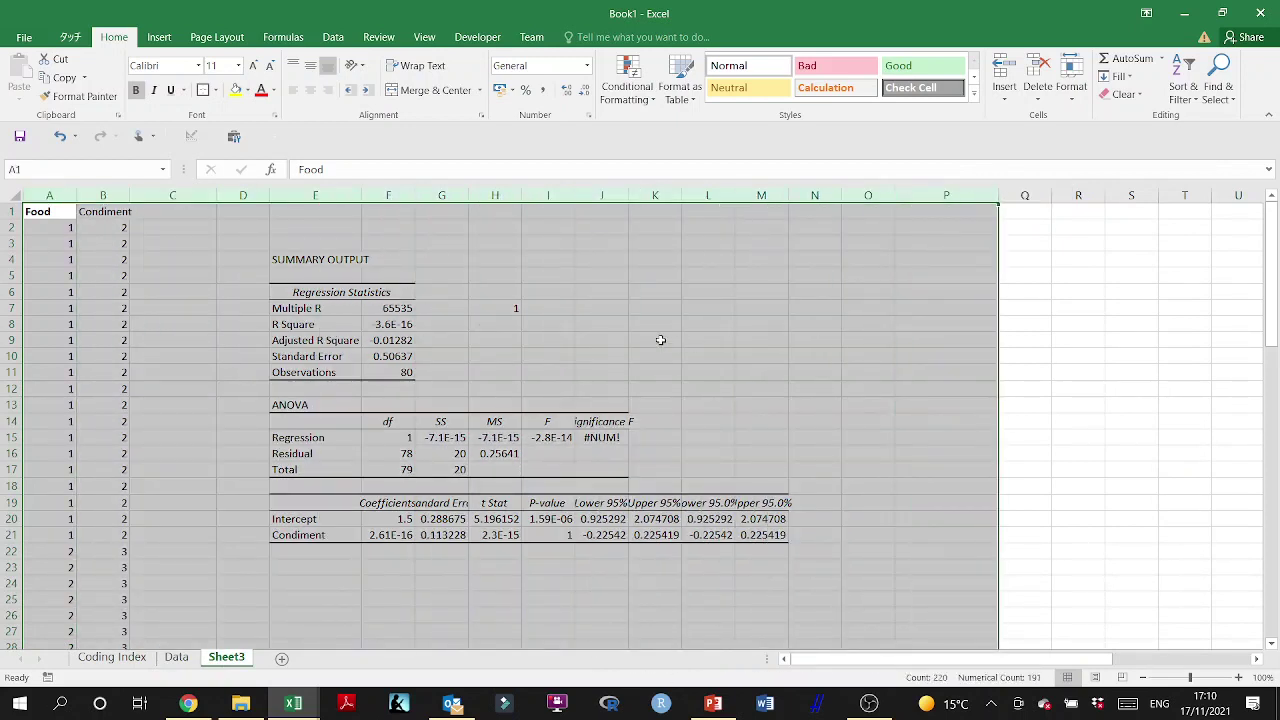
pyautogui.rightClick(476, 330)
pyautogui.click(516, 466)
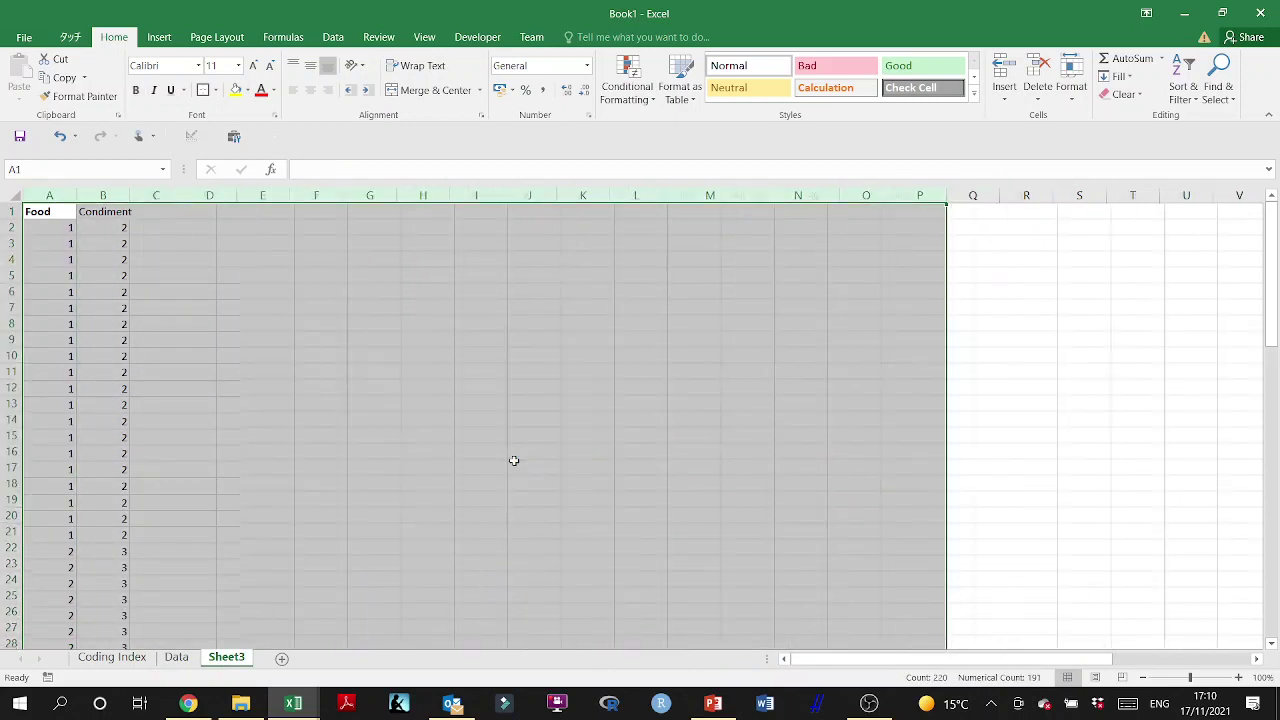
pyautogui.click(443, 384)
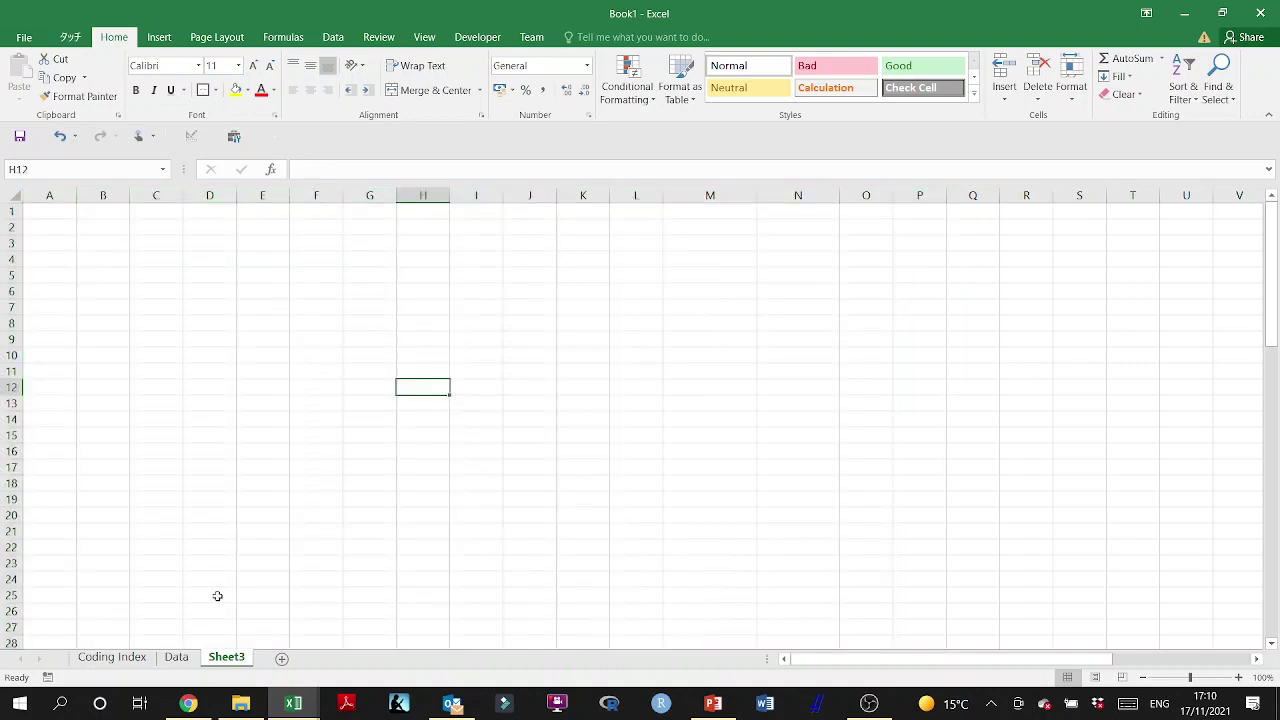
# Step: Copy the Food and Condiment columns, V and W, from the Data sheet
pyautogui.click(176, 657)
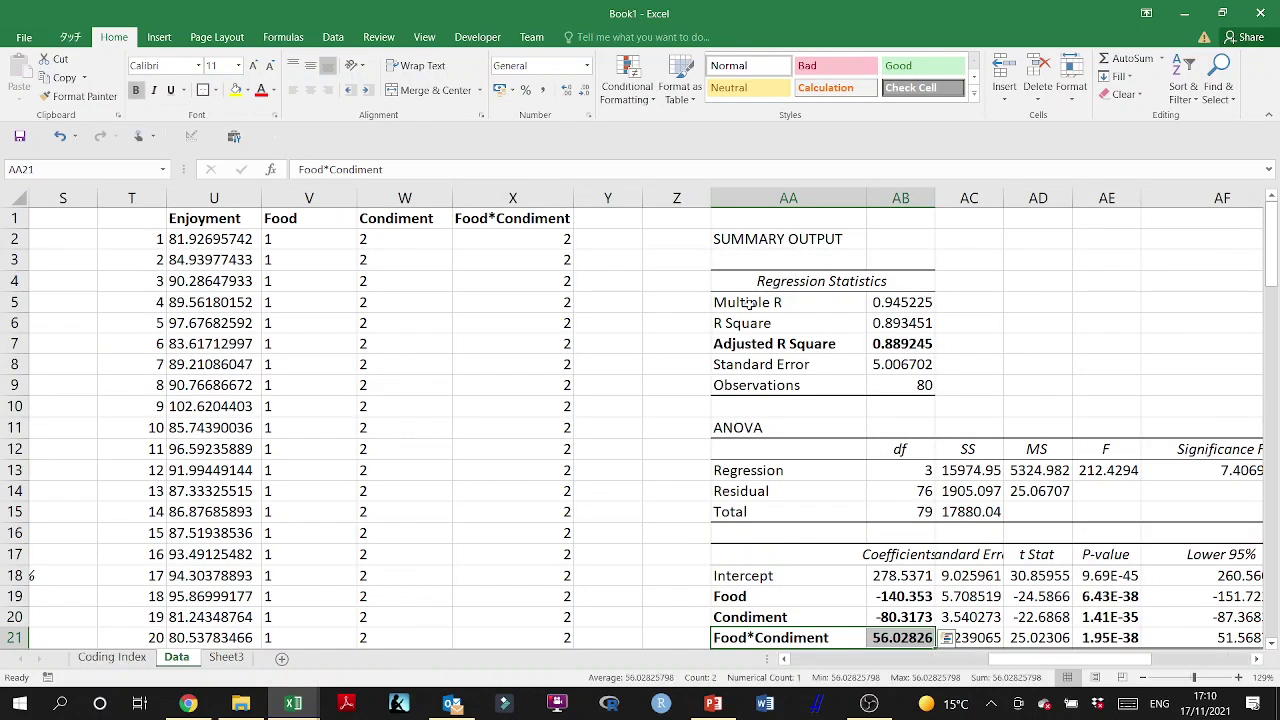
pyautogui.hscroll(5, 780, 314)
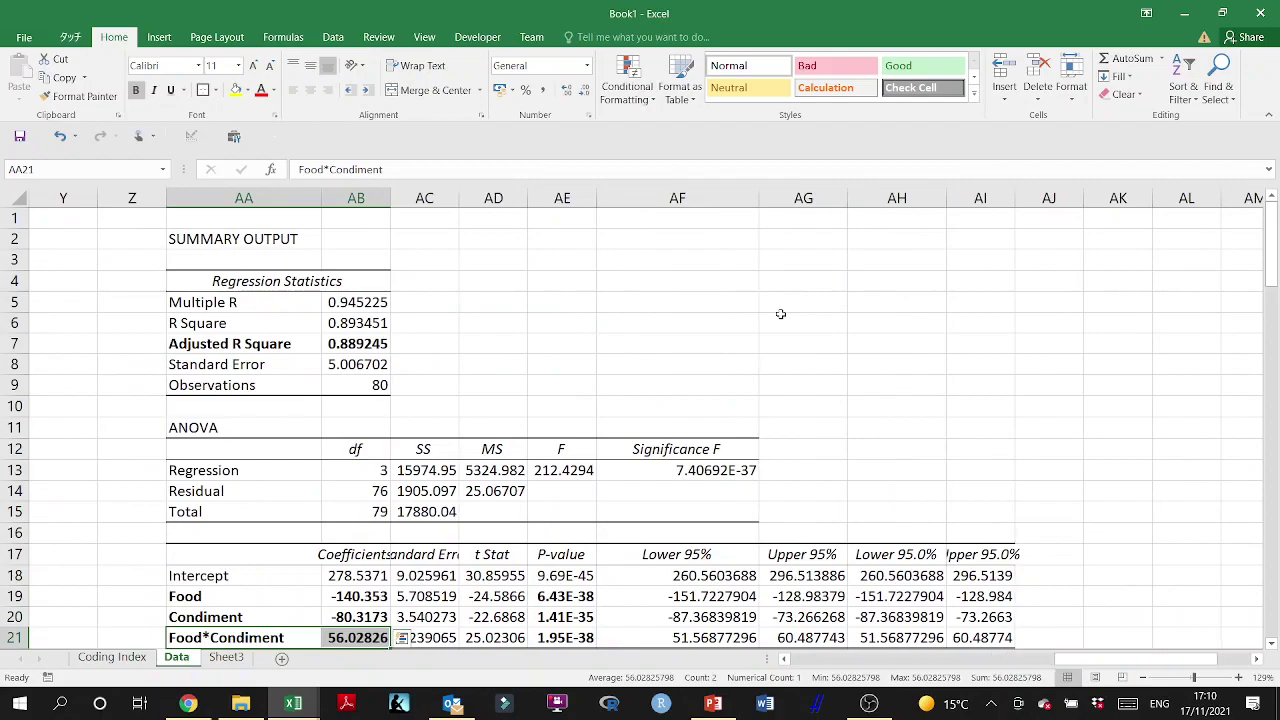
pyautogui.scroll(-3, 783, 328)
pyautogui.scroll(3, 495, 455)
pyautogui.scroll(-6, 633, 447)
pyautogui.scroll(6, 634, 443)
pyautogui.hscroll(-6, 634, 443)
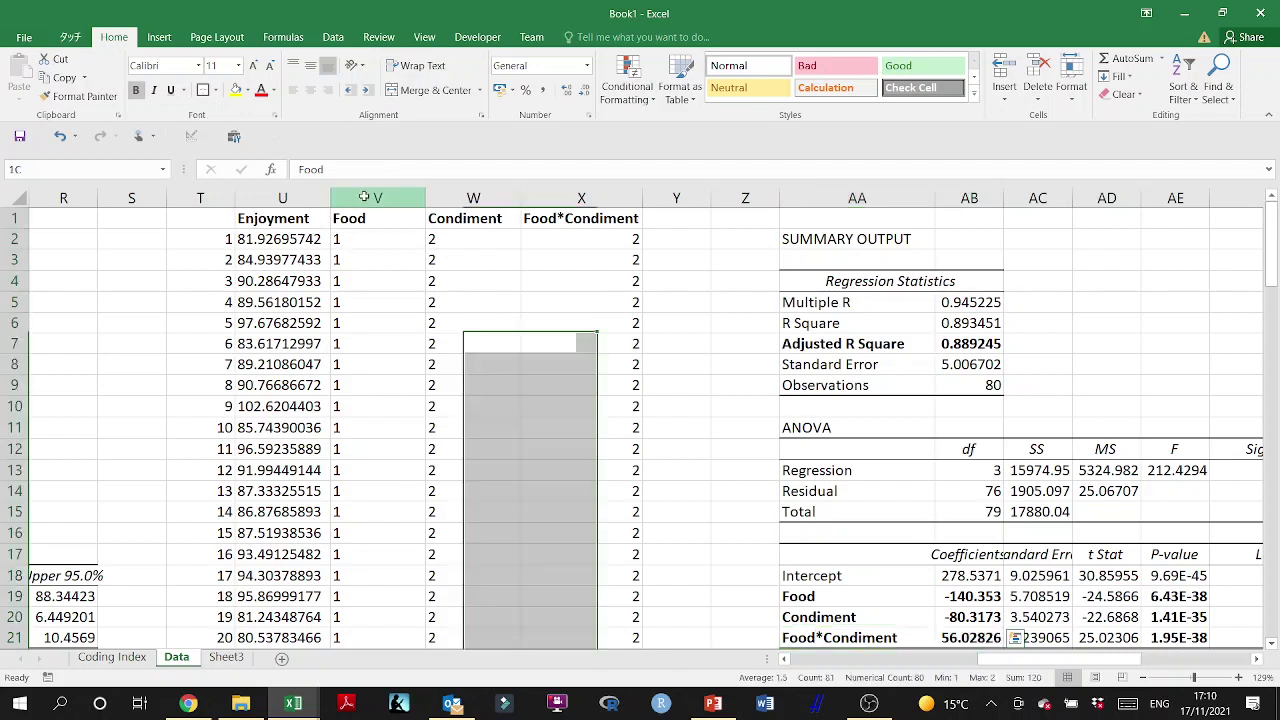
pyautogui.moveTo(355, 199); pyautogui.dragTo(473, 198)
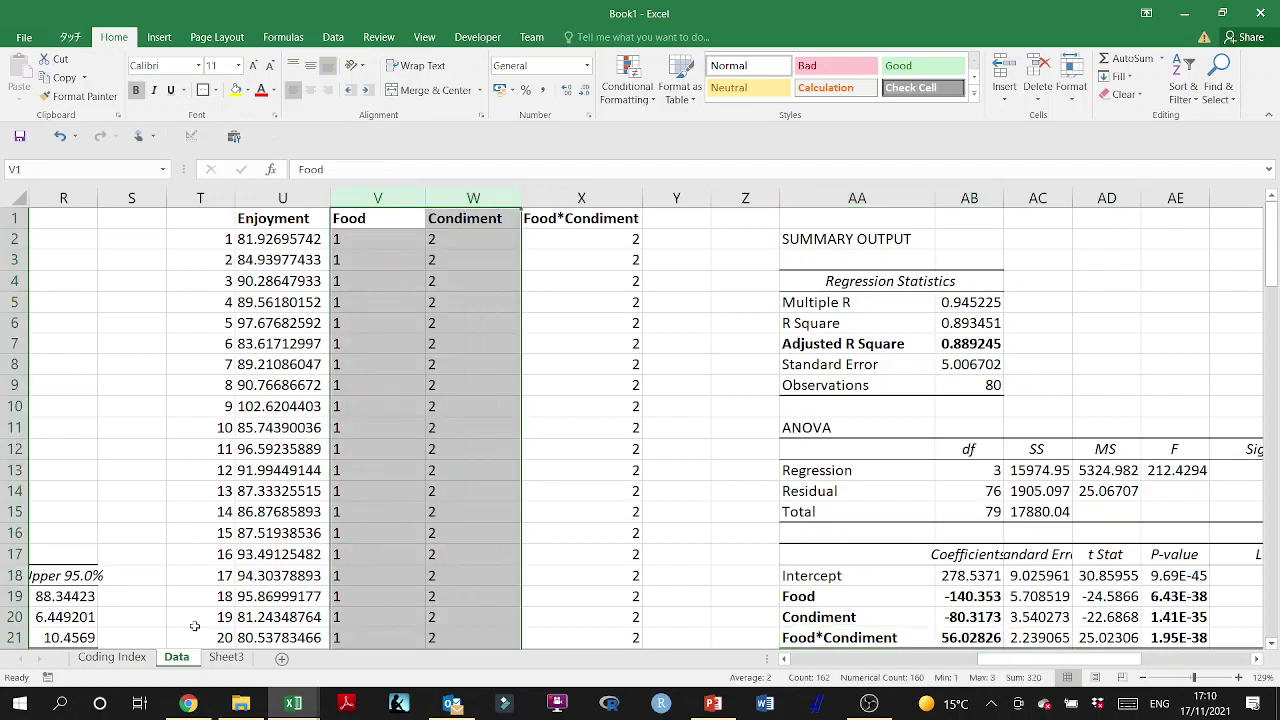
pyautogui.hotkey('ctrl', 'c')
# Step: Paste the Food and Condiment columns into Sheet3 starting at D1, keeping values only
pyautogui.click(226, 657)
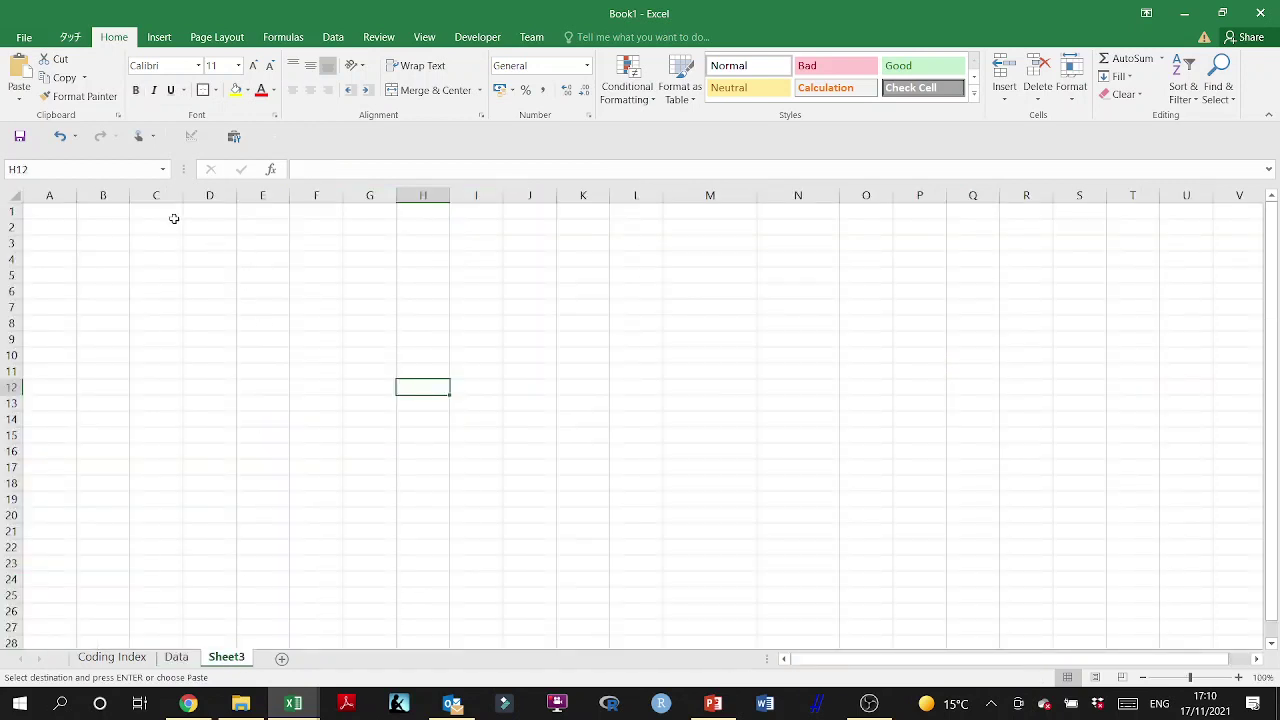
pyautogui.click(213, 207)
pyautogui.hotkey('ctrl', 'v')
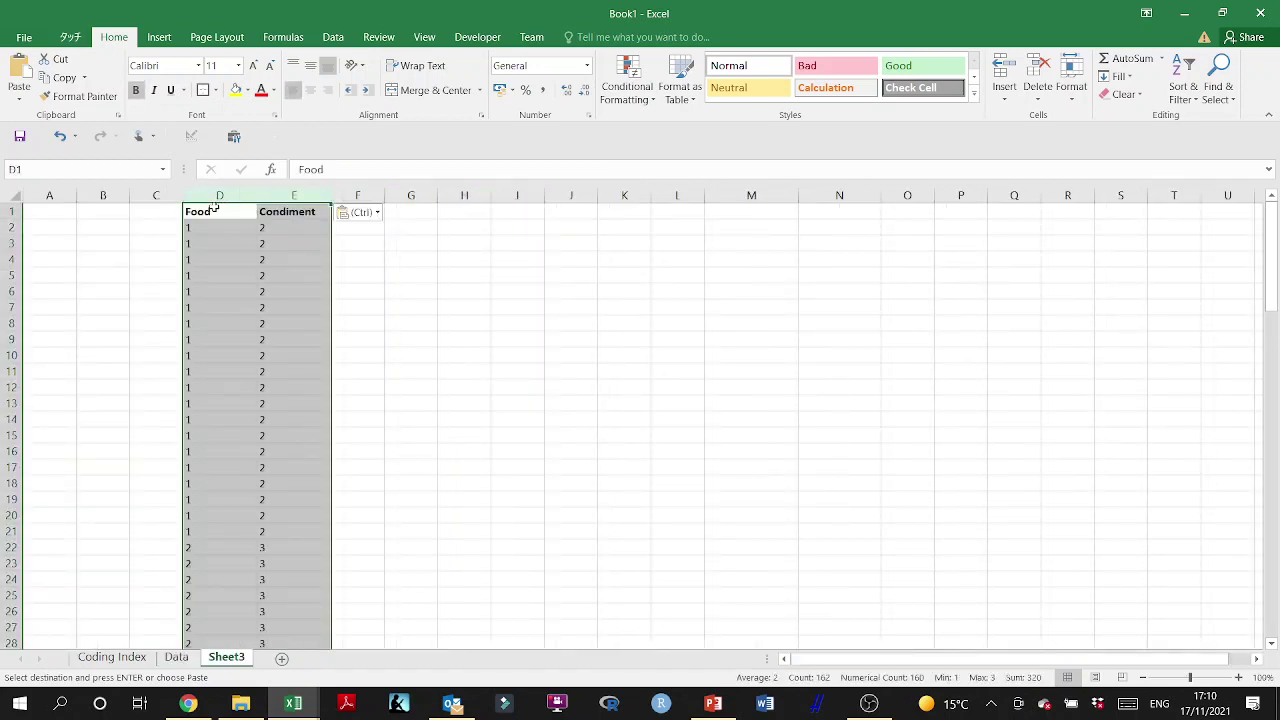
pyautogui.click(350, 214)
pyautogui.click(349, 320)
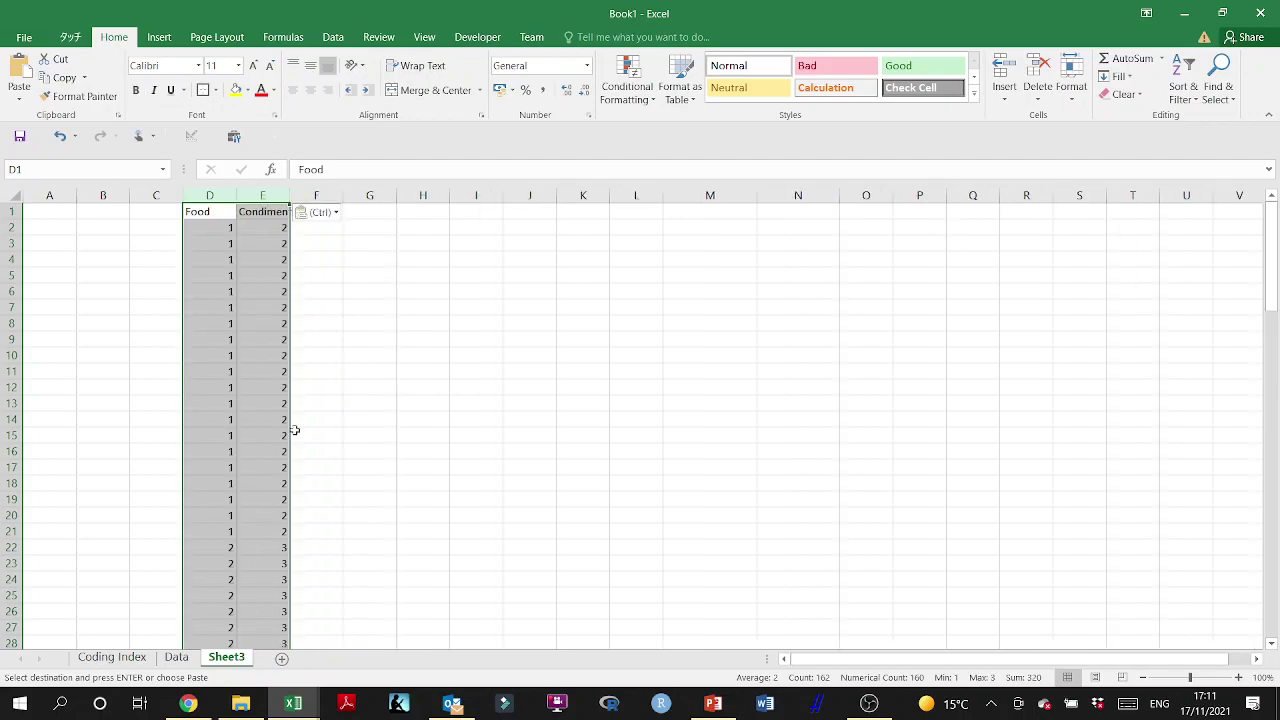
# Step: Copy the Predicted Enjoyment column from AB27 down to AB107 in the Data sheet's residual output
pyautogui.click(176, 657)
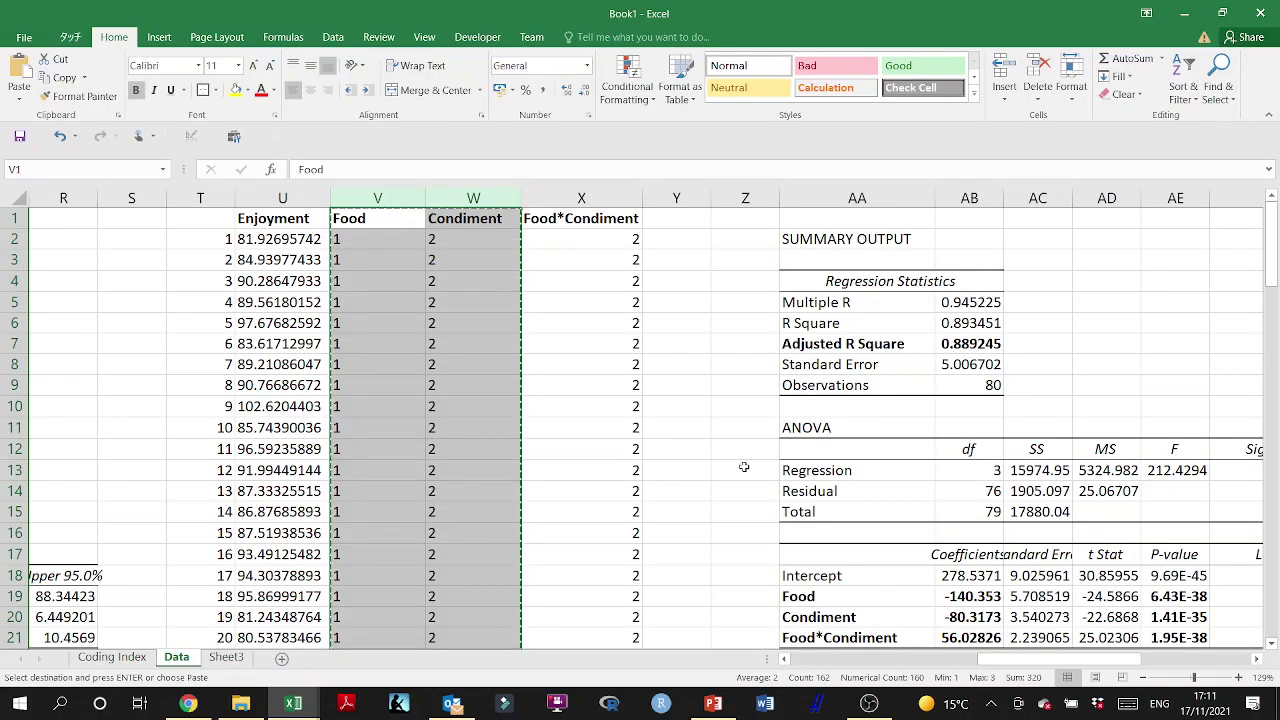
pyautogui.scroll(-4, 786, 466)
pyautogui.hscroll(3, 786, 466)
pyautogui.scroll(-4, 788, 477)
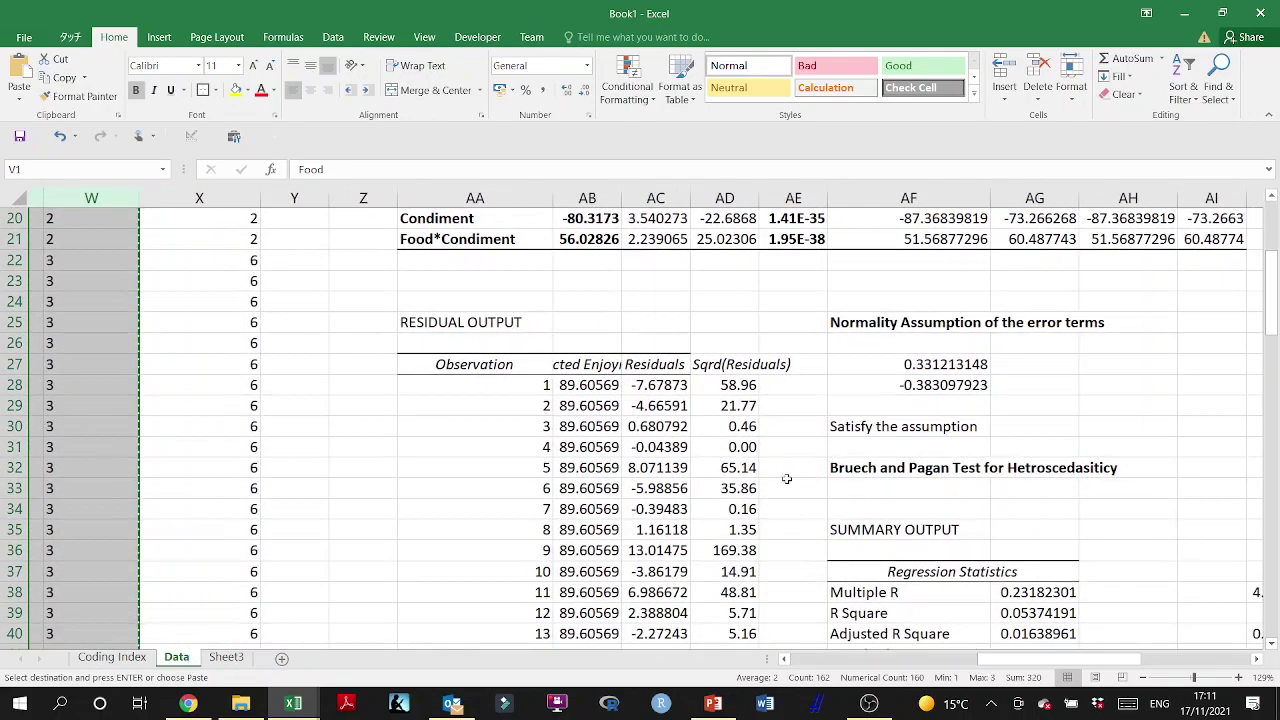
pyautogui.click(585, 301)
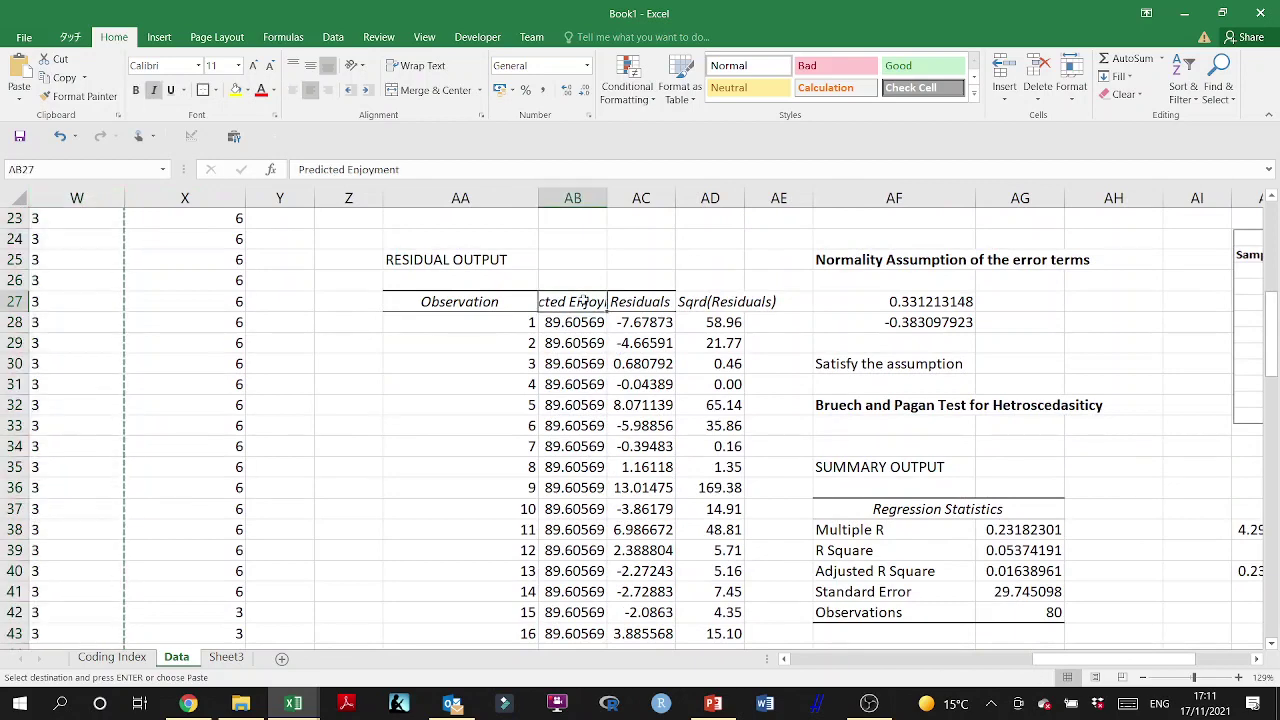
pyautogui.hotkey('ctrl', 'shift', 'Down')
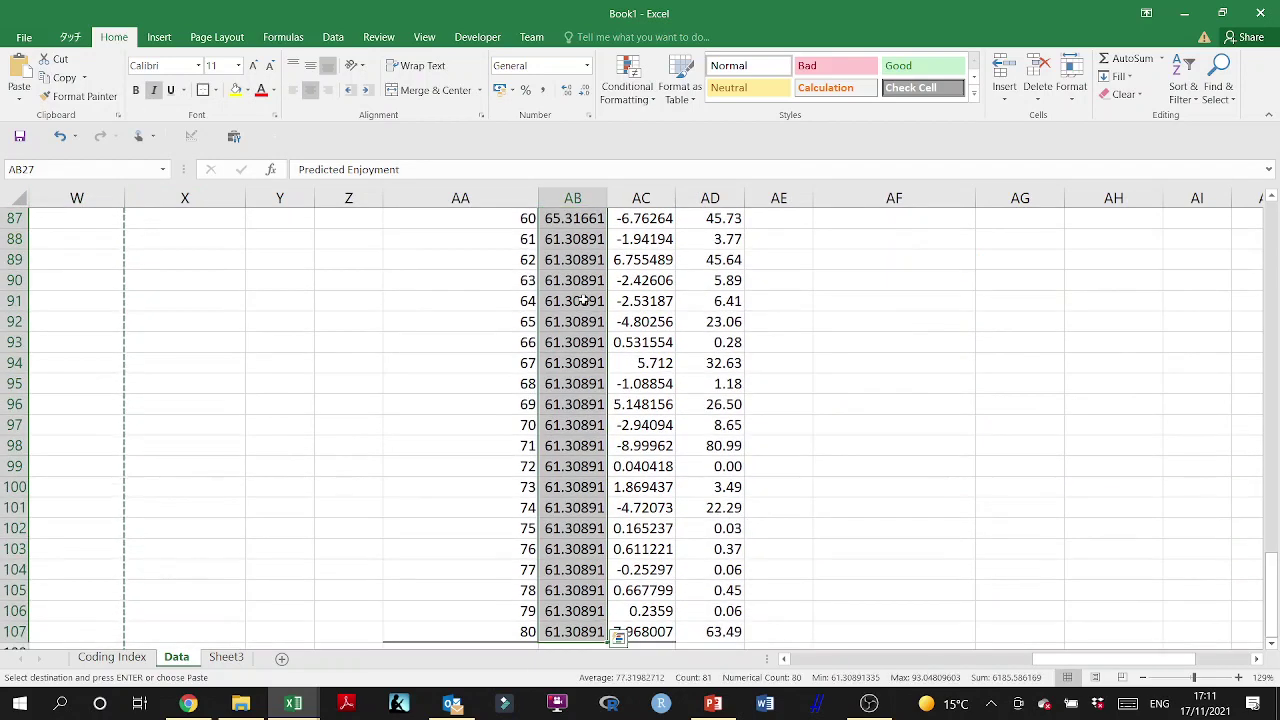
pyautogui.hotkey('ctrl', 'c')
pyautogui.hotkey('ctrl', 'q')
# Step: Paste Predicted Enjoyment as values at C1 of Sheet3, and format column C wide enough for its heading and left-aligned
pyautogui.click(226, 656)
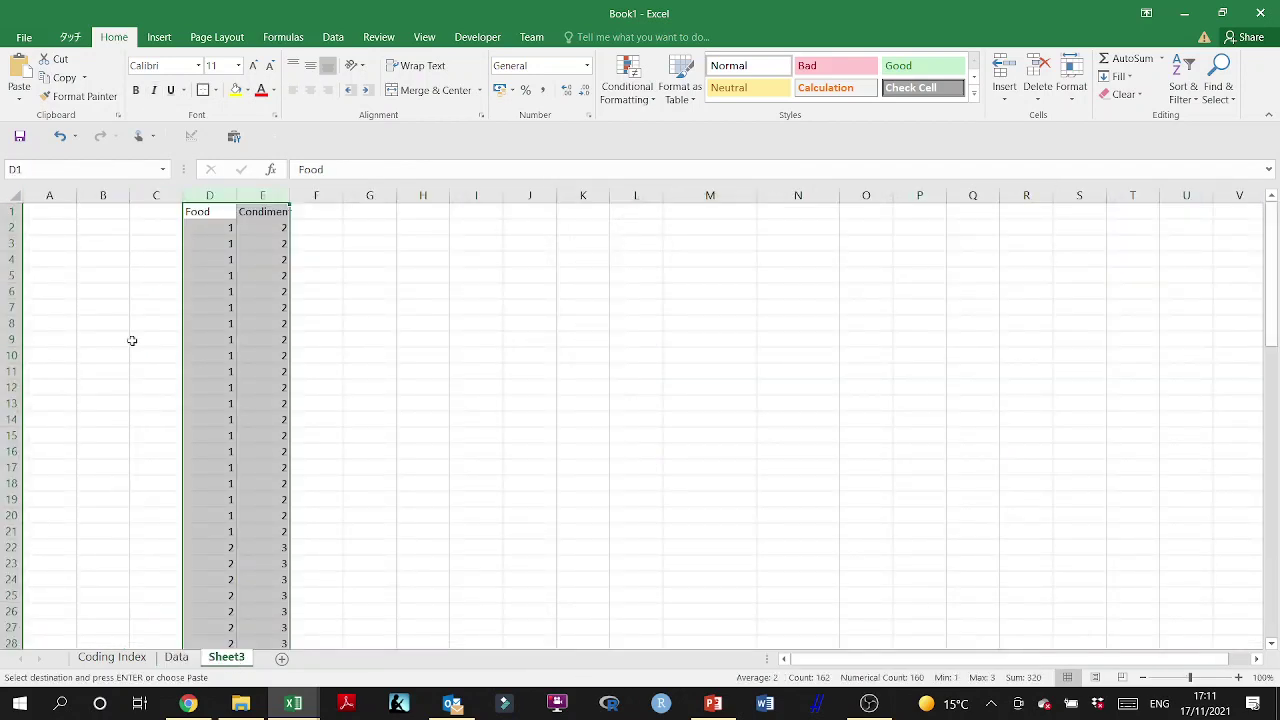
pyautogui.click(144, 214)
pyautogui.hotkey('ctrl', 'v')
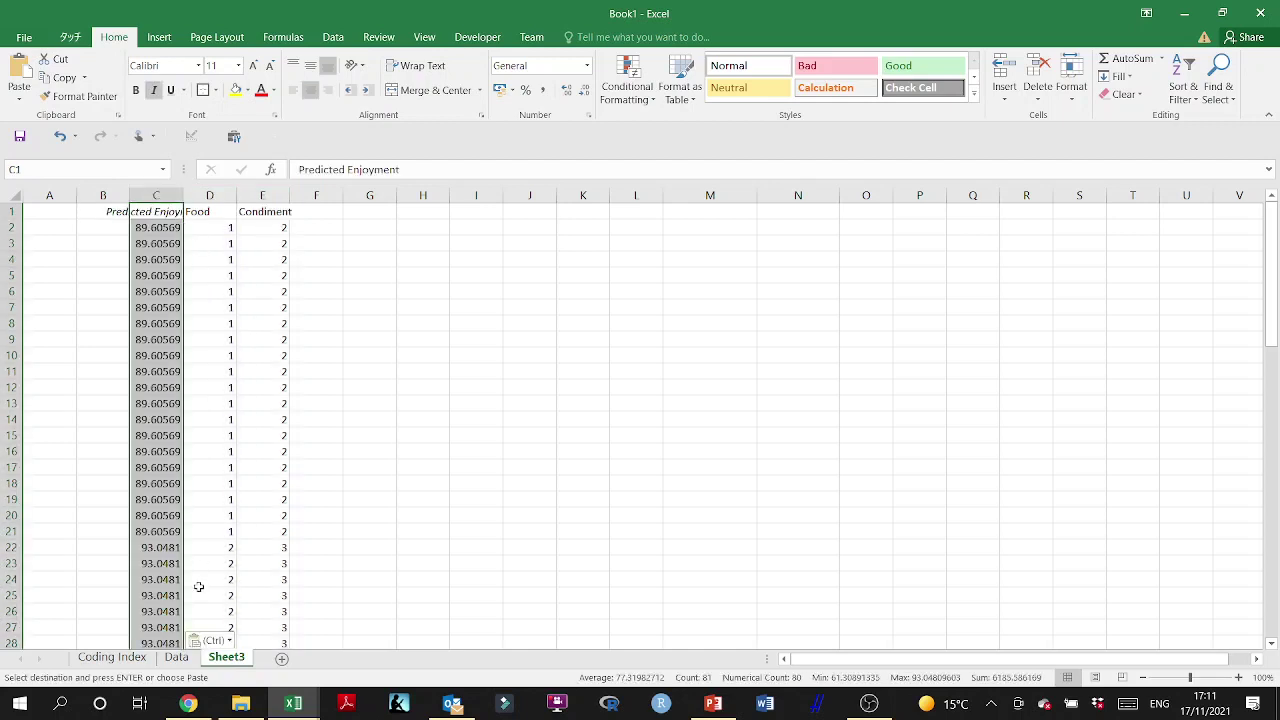
pyautogui.click(221, 644)
pyautogui.click(195, 580)
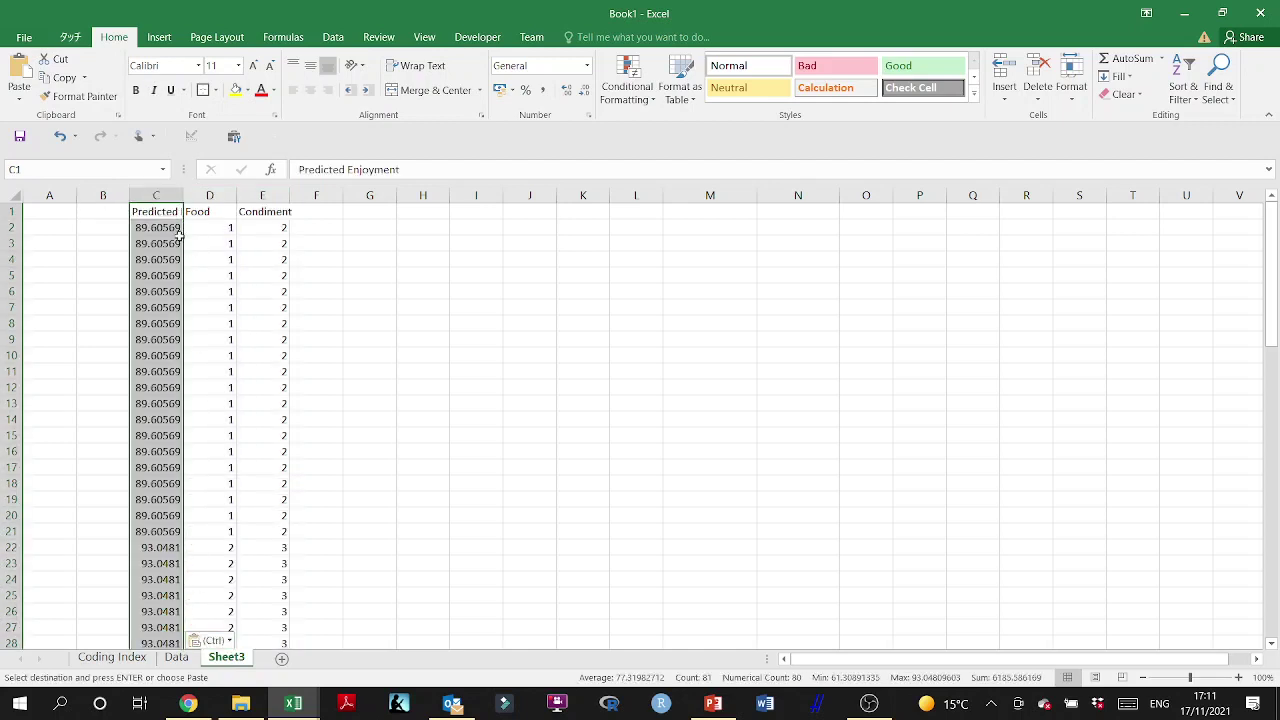
pyautogui.moveTo(184, 197); pyautogui.dragTo(237, 210)
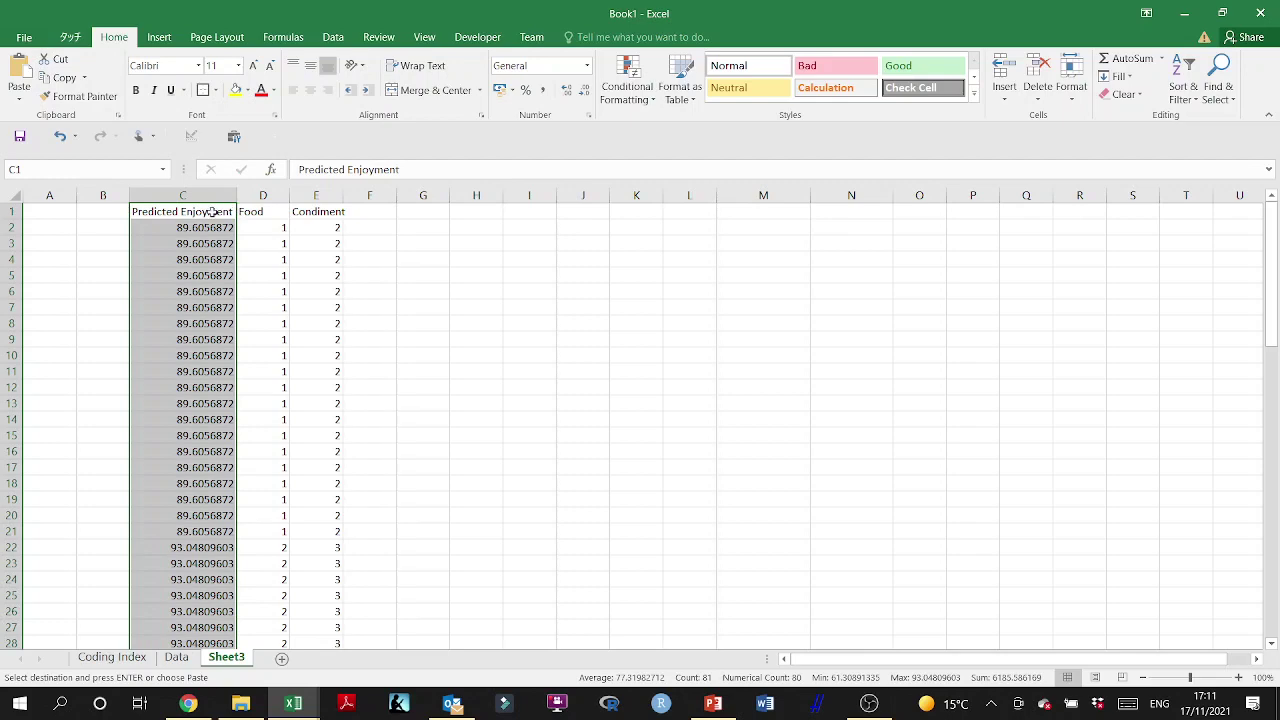
pyautogui.click(293, 90)
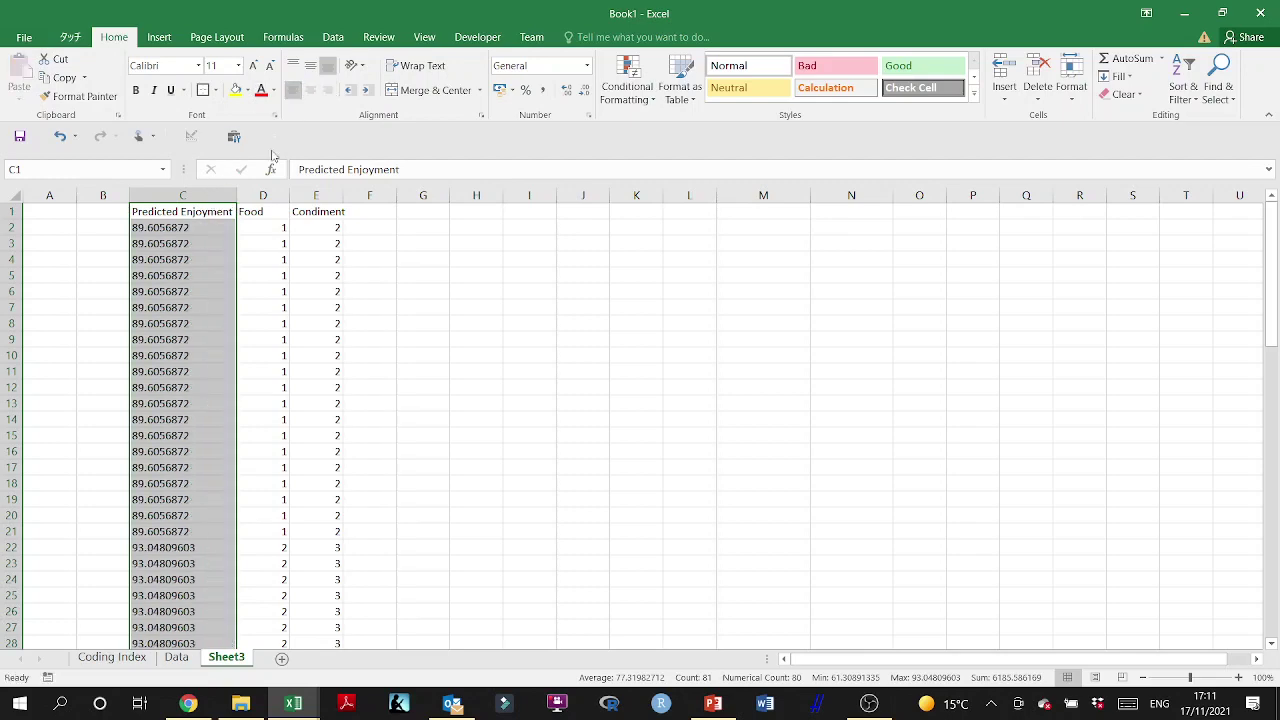
pyautogui.click(176, 657)
pyautogui.scroll(1, 436, 562)
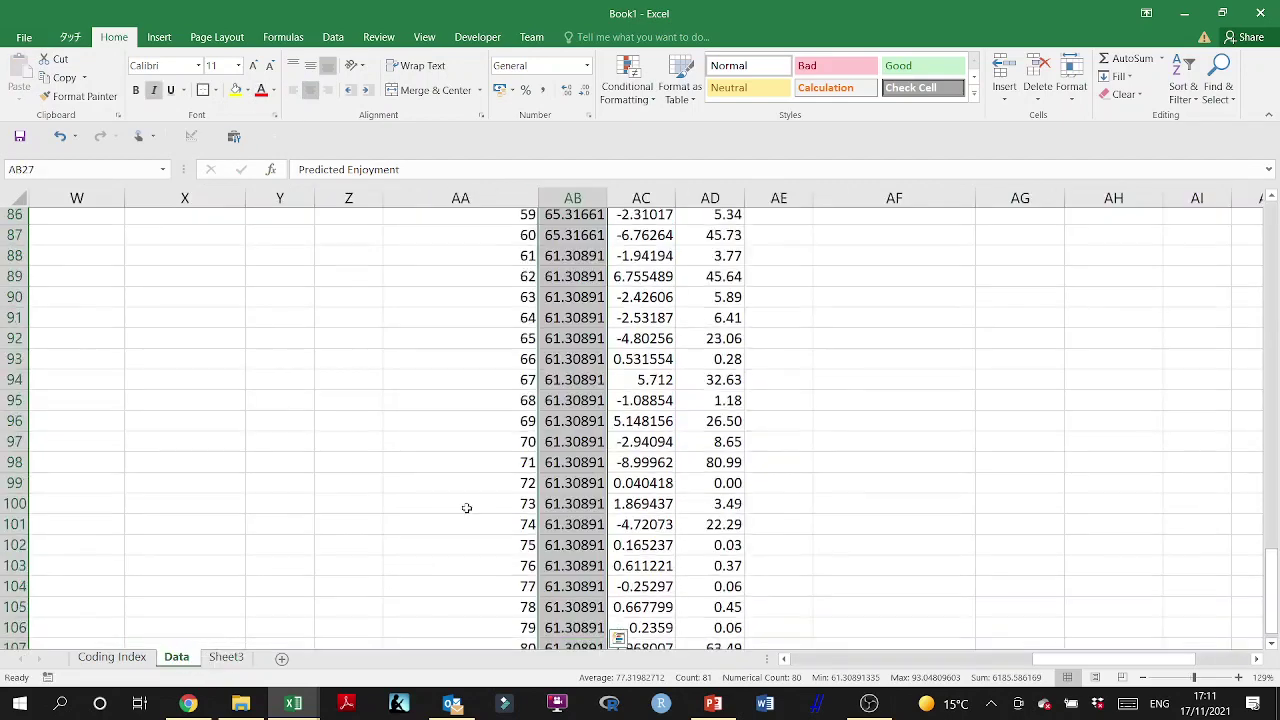
pyautogui.keyDown('ctrl'); pyautogui.scroll(2, 466, 508); pyautogui.keyUp('ctrl')
pyautogui.scroll(12, 466, 508)
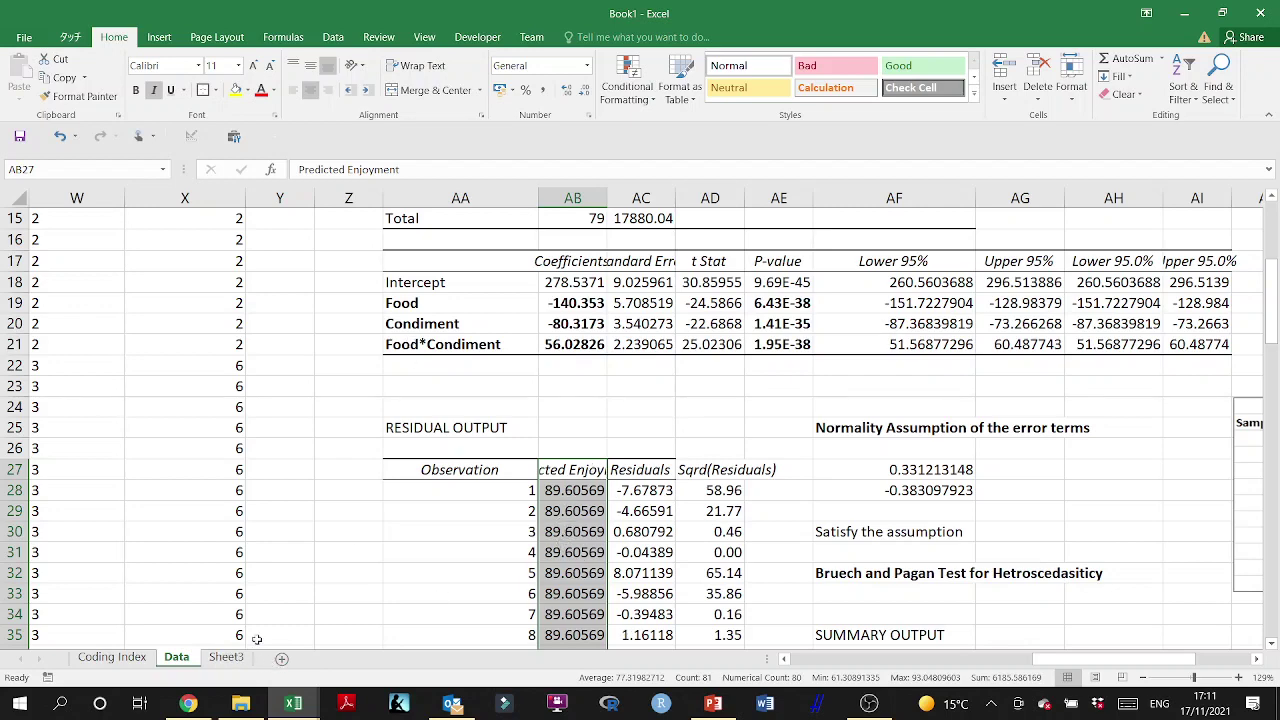
# Step: Rename Sheet3 as Interaction Plot
pyautogui.click(226, 658)
pyautogui.doubleClick(226, 658)
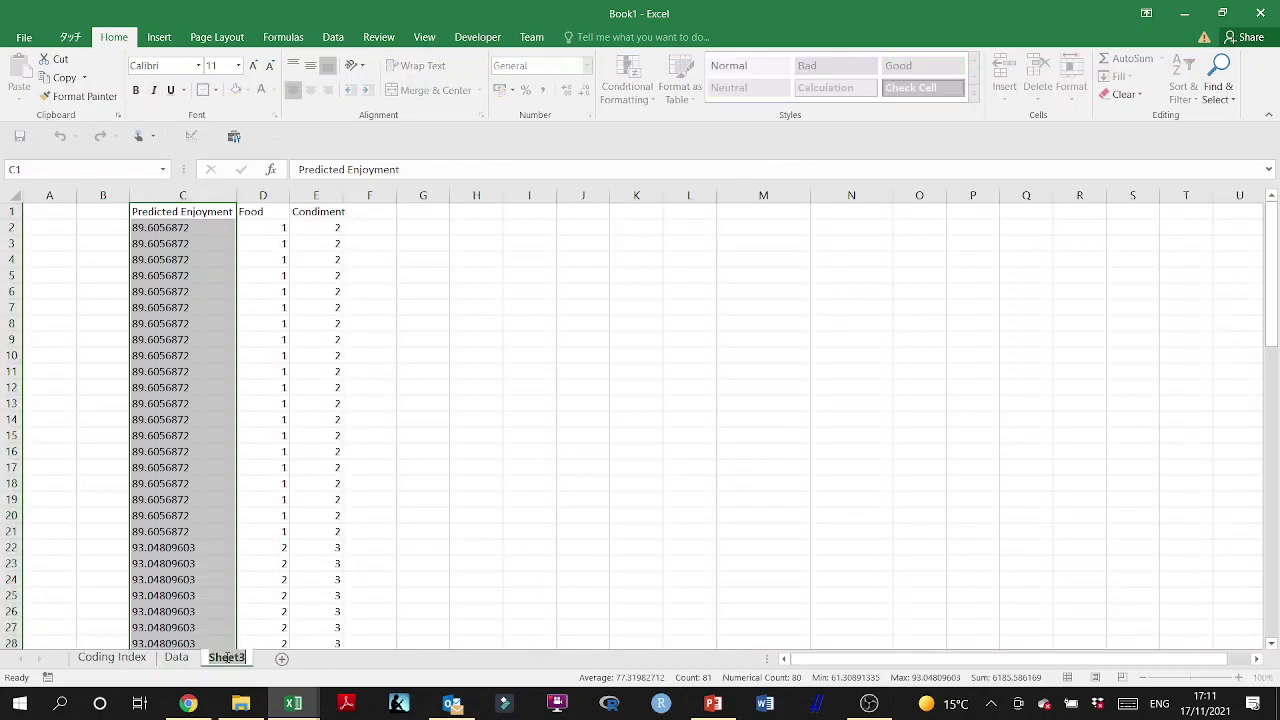
pyautogui.write('Inte')
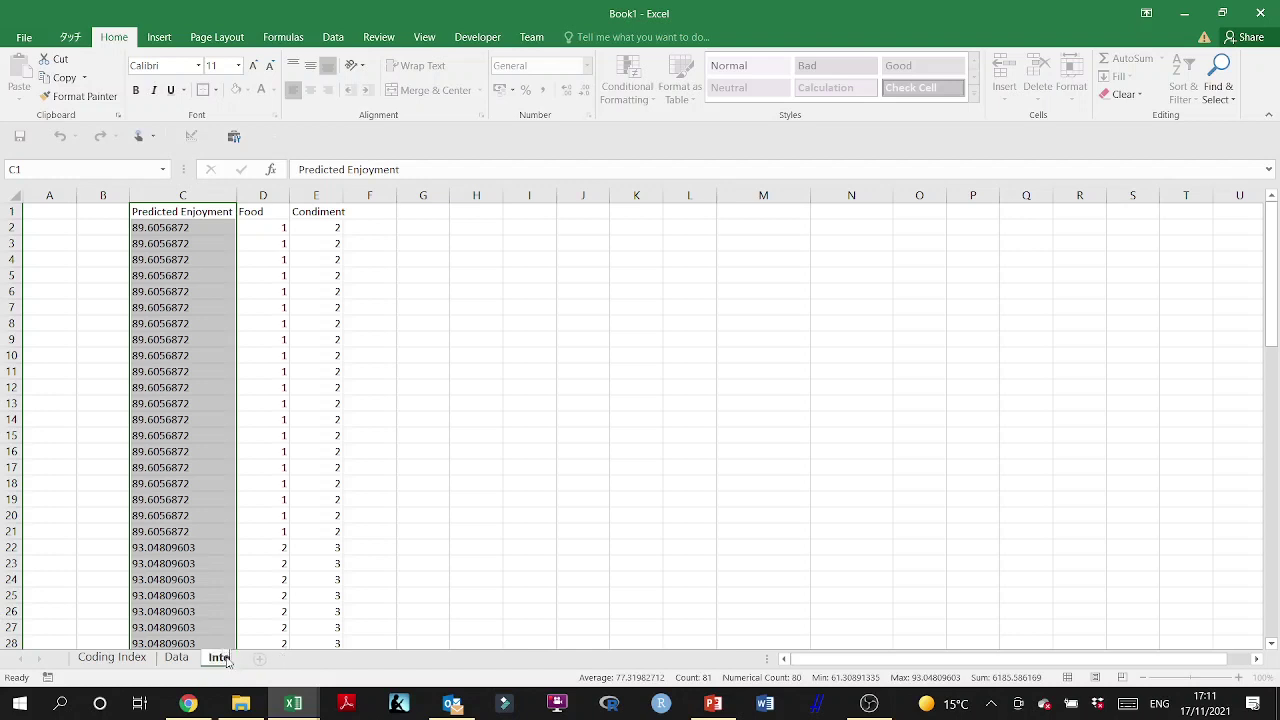
pyautogui.write('raction Plot')
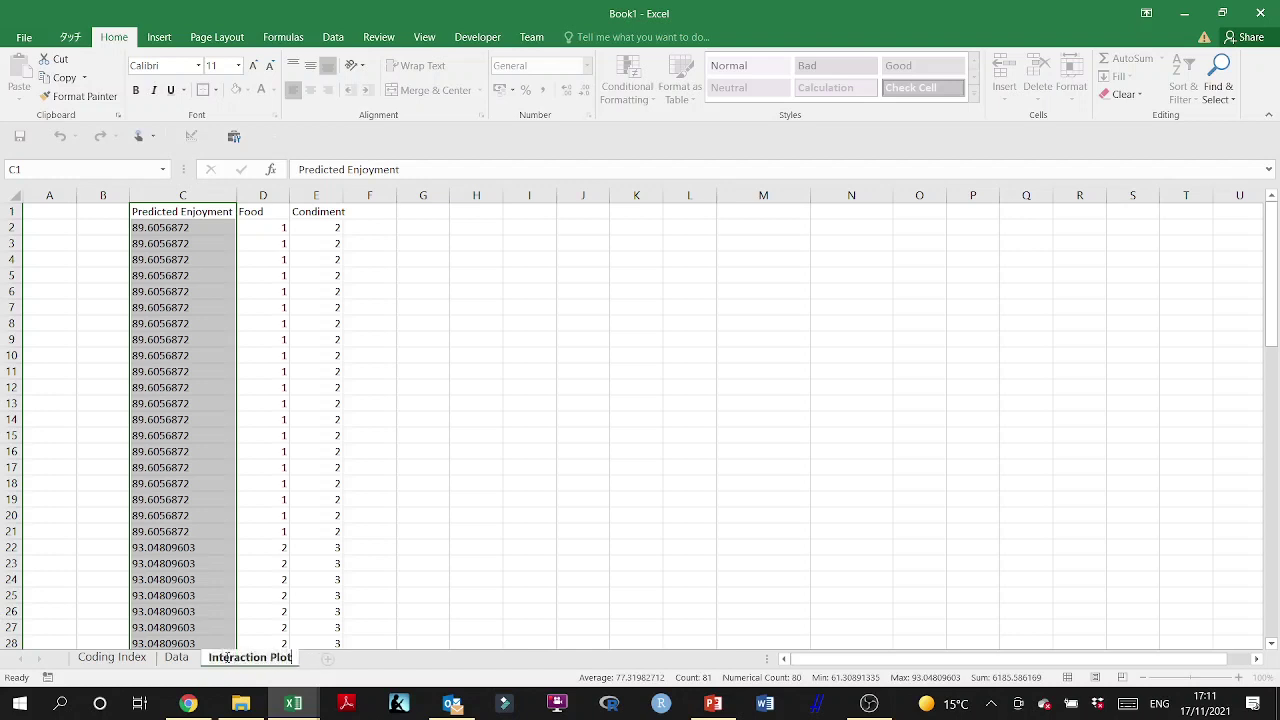
pyautogui.click(554, 468)
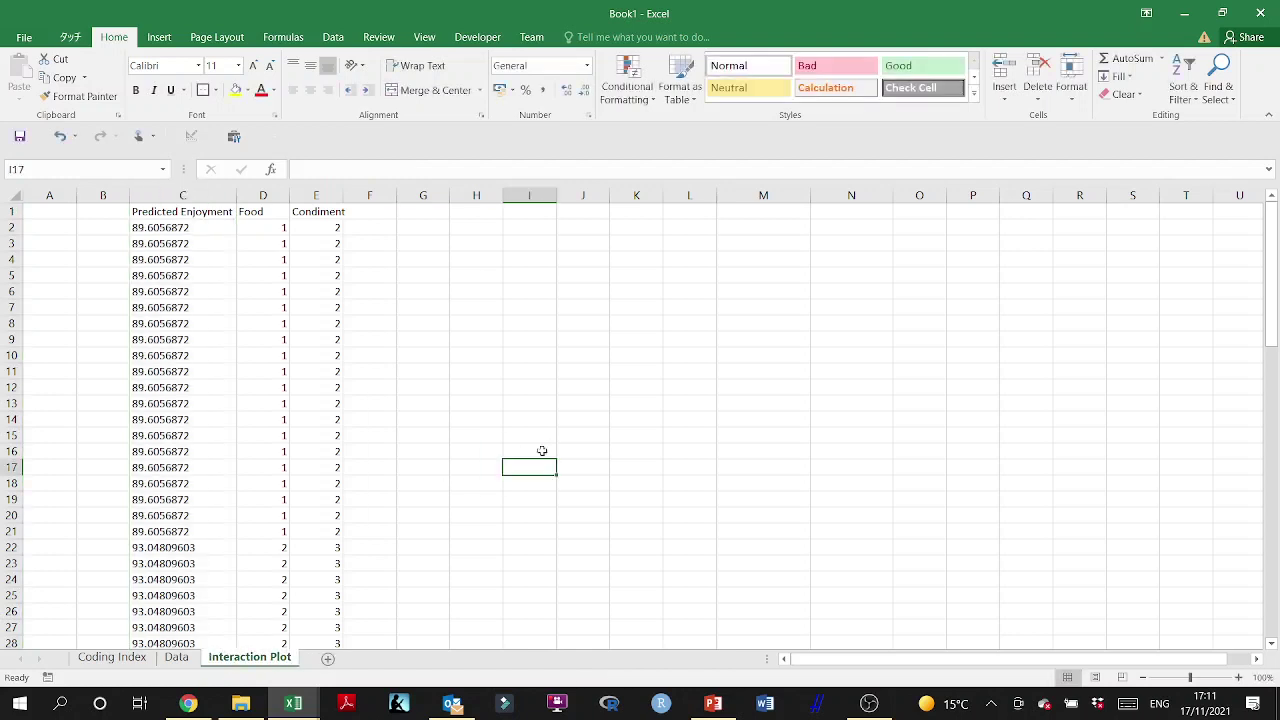
# Step: Make the Predicted Enjoyment, Food and Condiment headings bold and widen columns C and E
pyautogui.moveTo(347, 187); pyautogui.dragTo(373, 187)
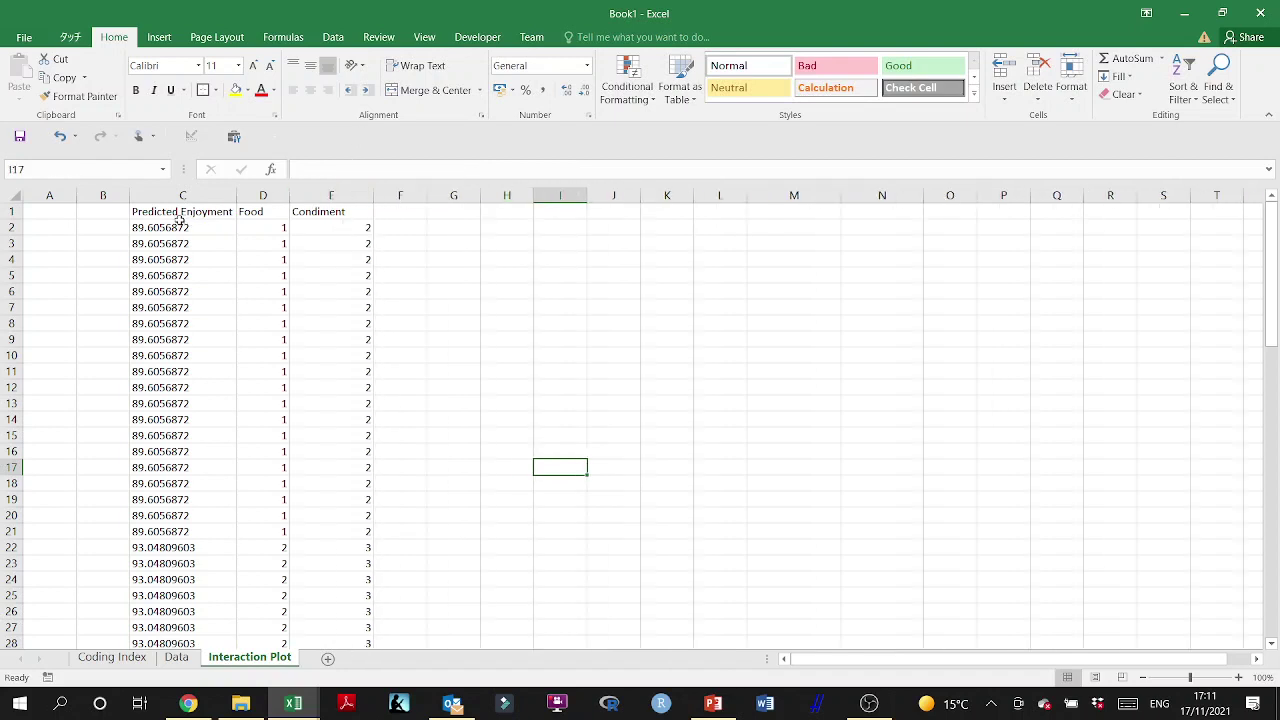
pyautogui.moveTo(170, 212); pyautogui.dragTo(330, 211)
pyautogui.click(136, 90)
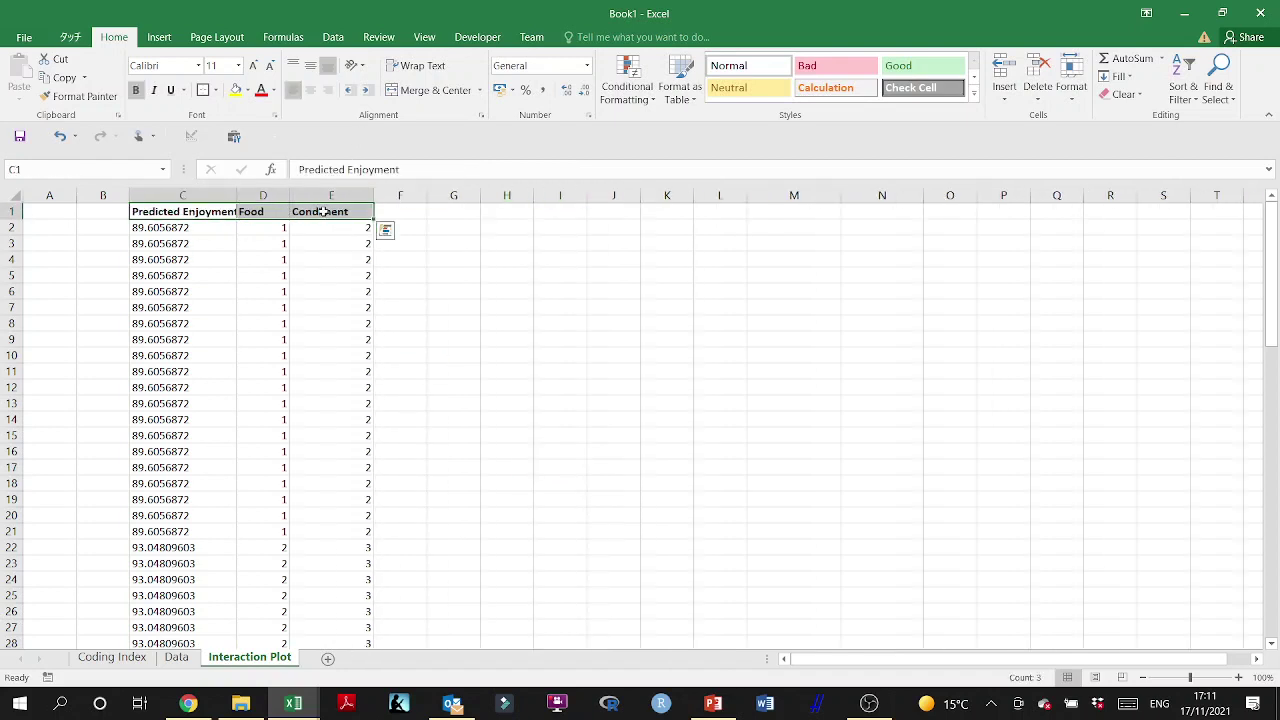
pyautogui.click(489, 390)
pyautogui.moveTo(230, 195); pyautogui.dragTo(256, 194)
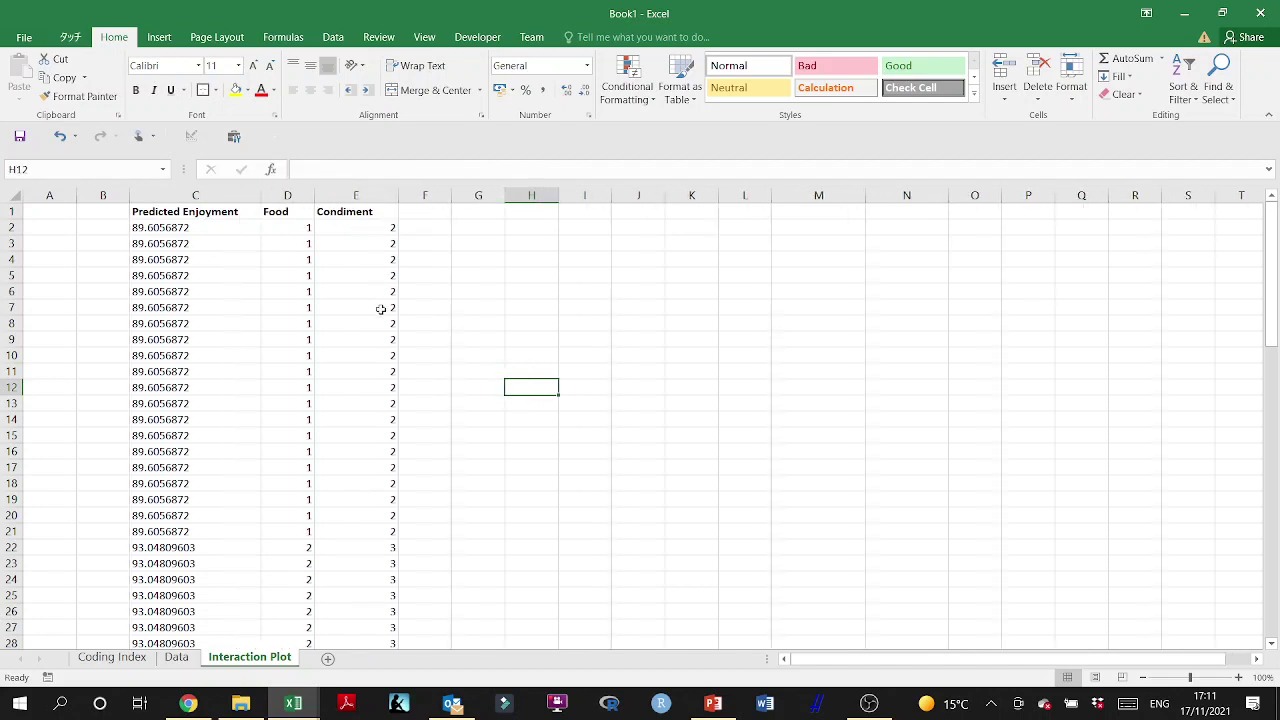
# Step: Copy the headings and the Food 1, Condiment 2 rows in C1:E21 to I1, and fit column K's width
pyautogui.moveTo(390, 536); pyautogui.dragTo(161, 199)
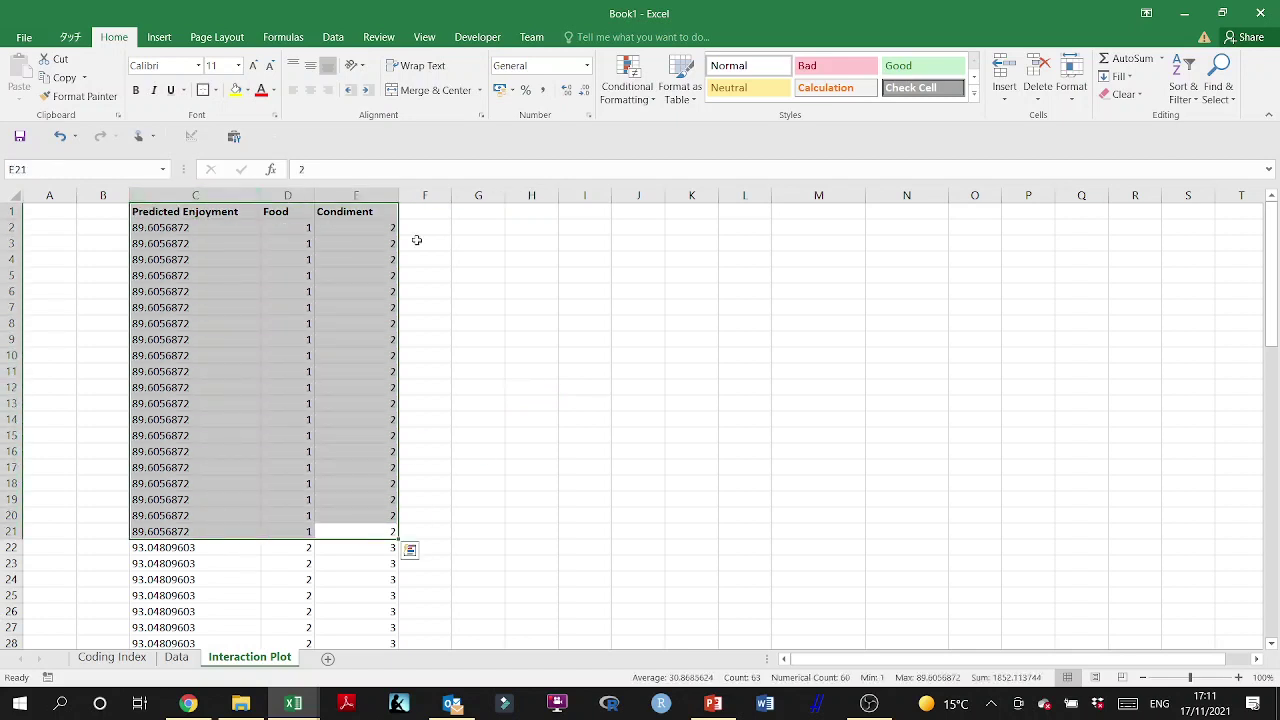
pyautogui.hotkey('ctrl', 'c')
pyautogui.click(572, 212)
pyautogui.hotkey('ctrl', 'v')
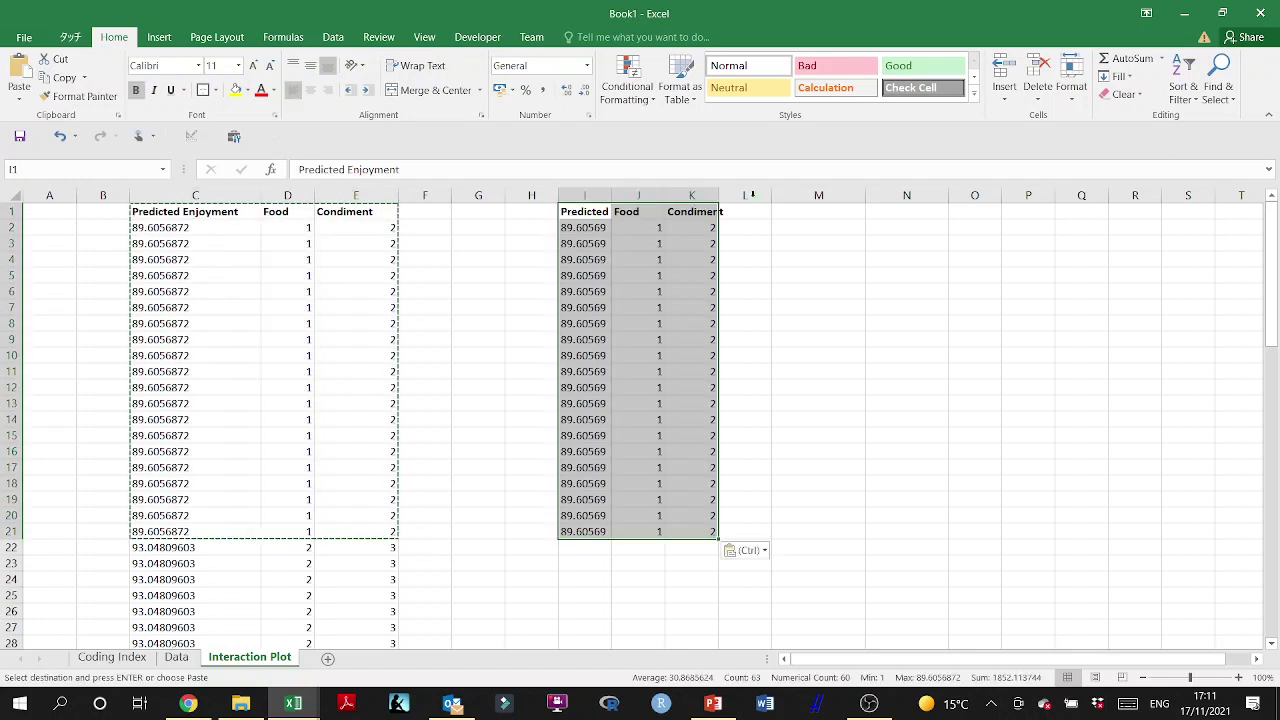
pyautogui.doubleClick(718, 195)
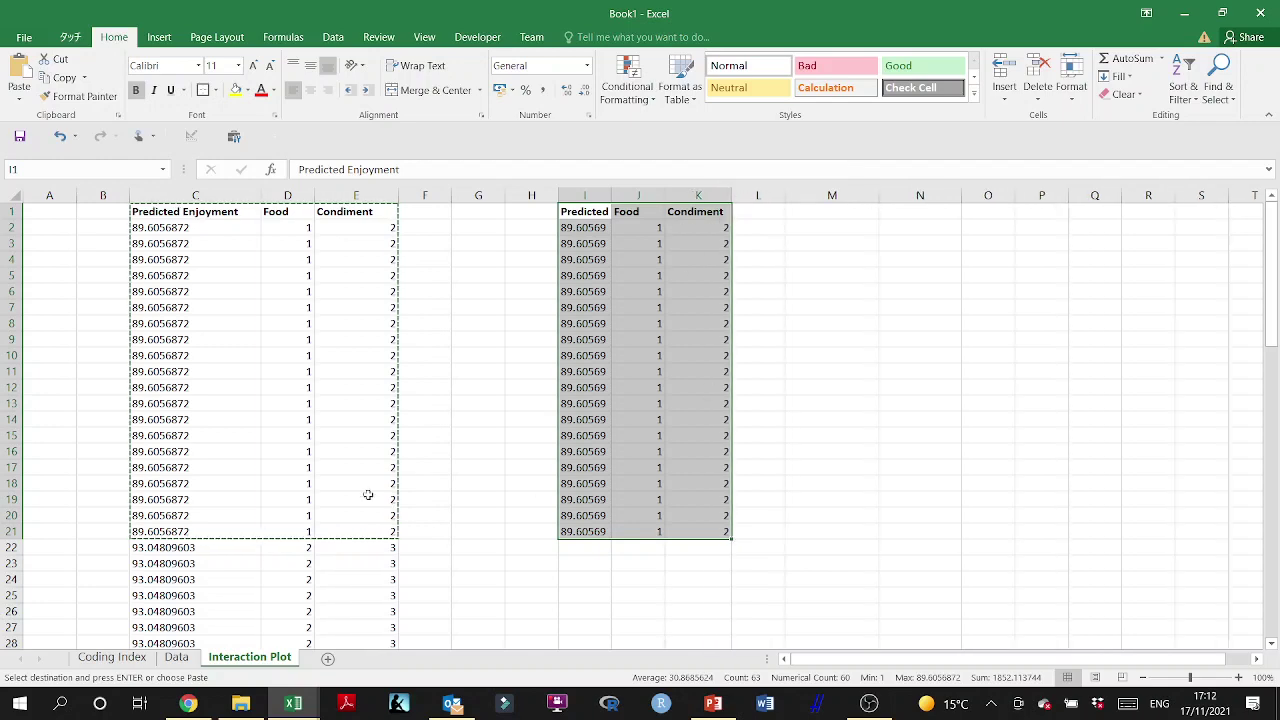
pyautogui.scroll(-7, 330, 500)
pyautogui.scroll(-8, 349, 488)
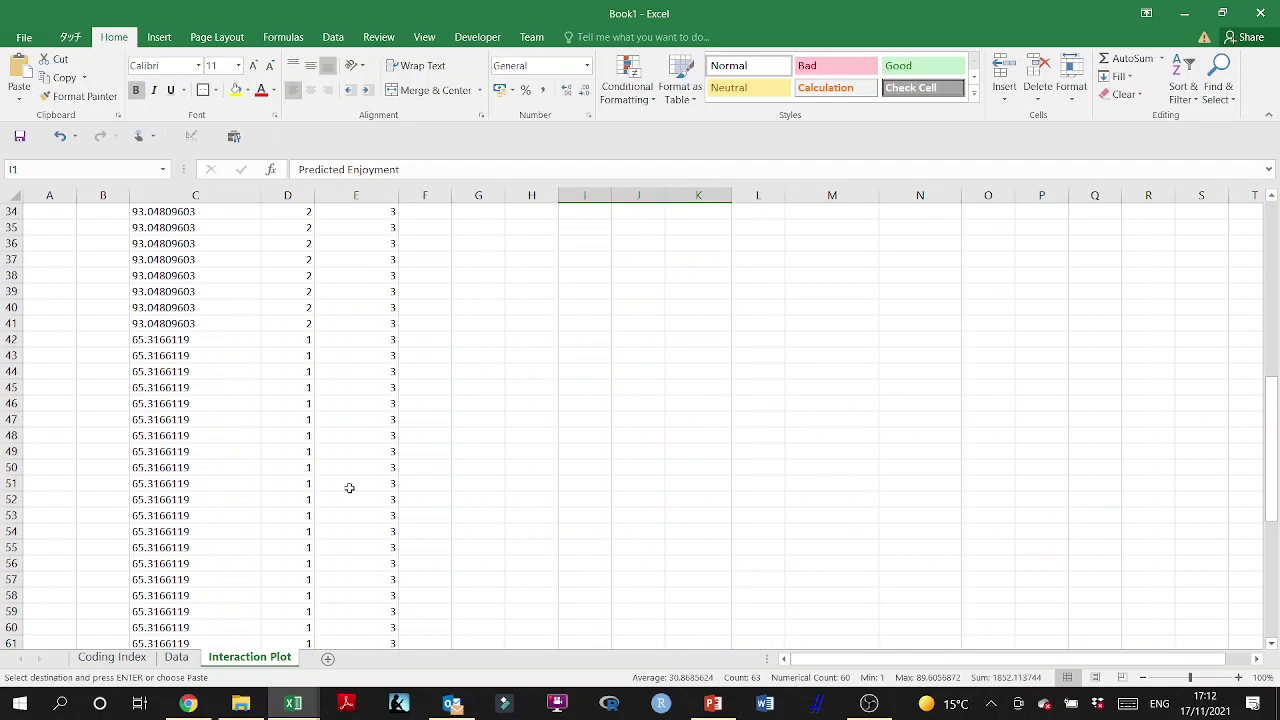
pyautogui.moveTo(388, 466); pyautogui.dragTo(116, 616)
pyautogui.scroll(18, 477, 391)
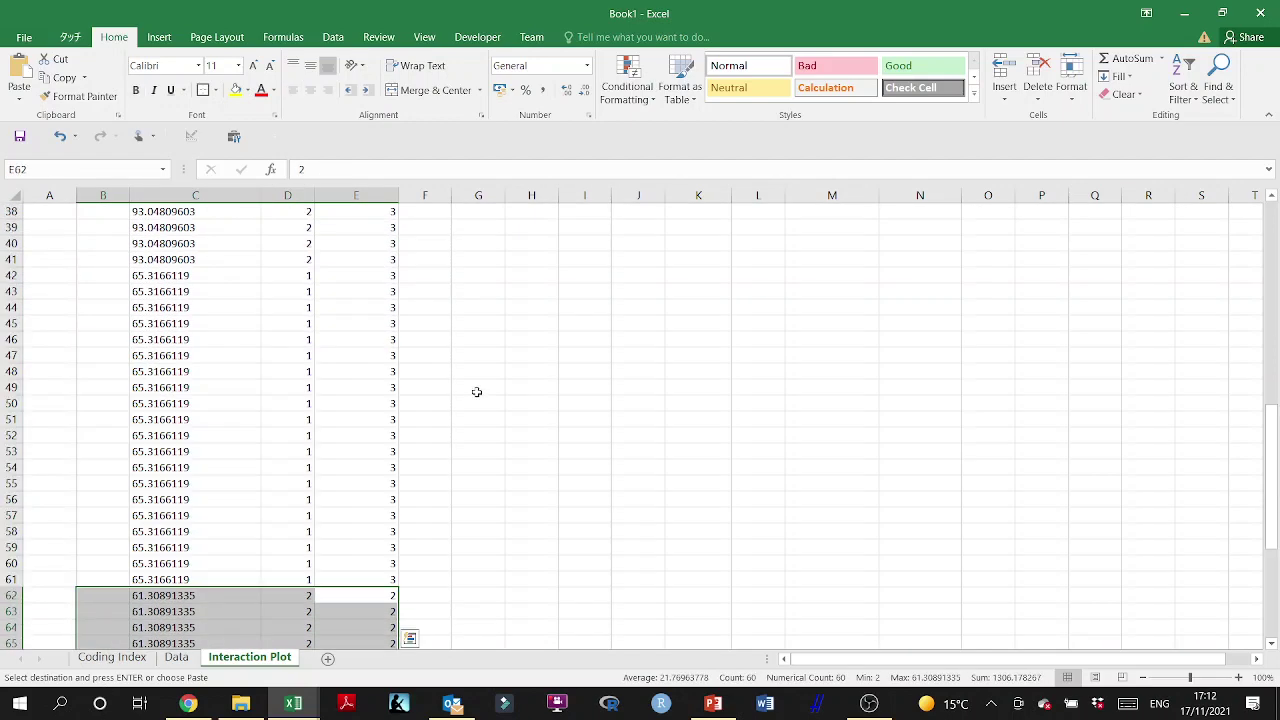
pyautogui.press('Escape')
pyautogui.scroll(-16, 514, 360)
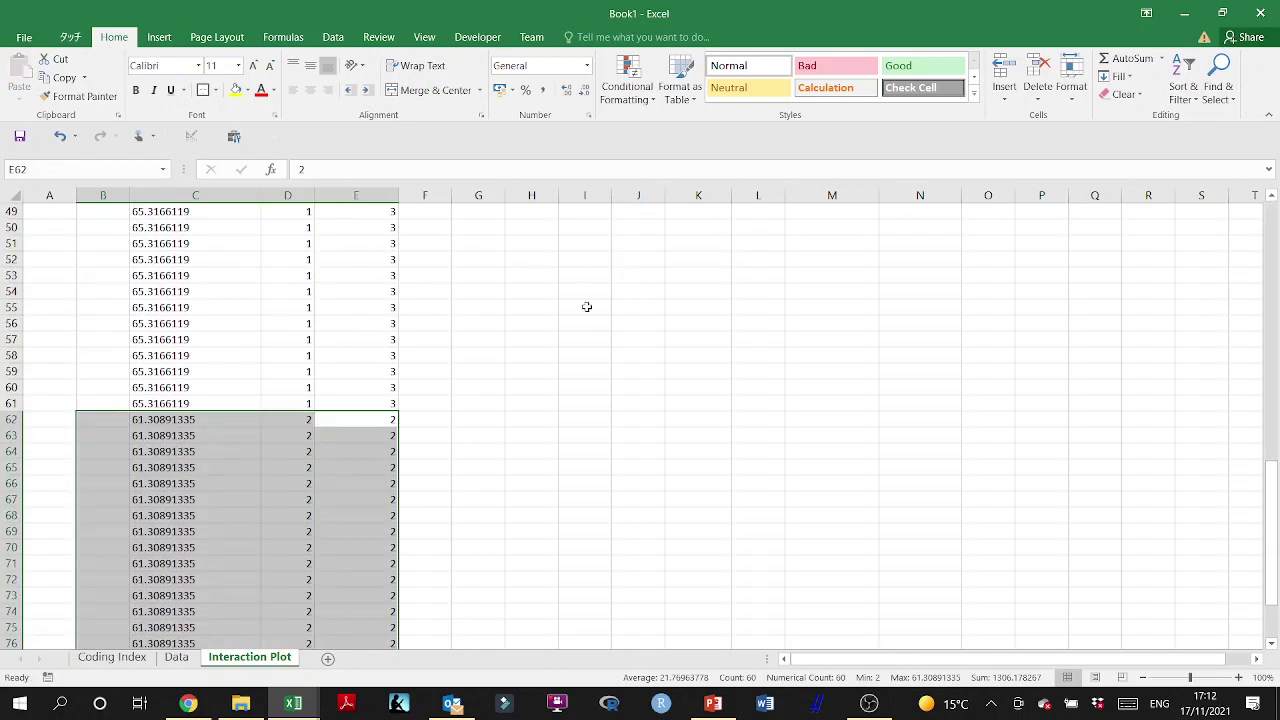
# Step: Delete columns I to L, which hold the copied Food 1, Condiment 2 data
pyautogui.scroll(16, 586, 306)
pyautogui.moveTo(591, 205); pyautogui.dragTo(782, 642)
pyautogui.rightClick(668, 260)
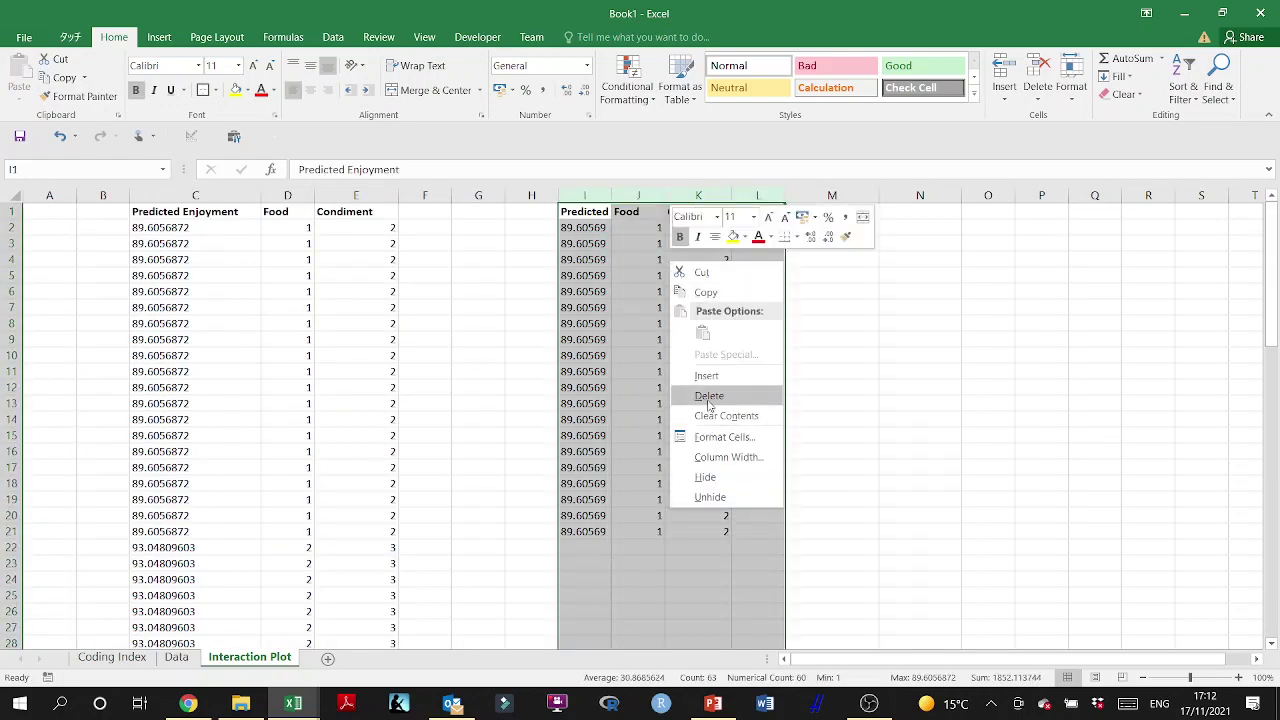
pyautogui.click(709, 392)
# Step: Sort the Predicted Enjoyment, Food and Condiment table by Condiment values from smallest to largest
pyautogui.moveTo(192, 214); pyautogui.dragTo(329, 211)
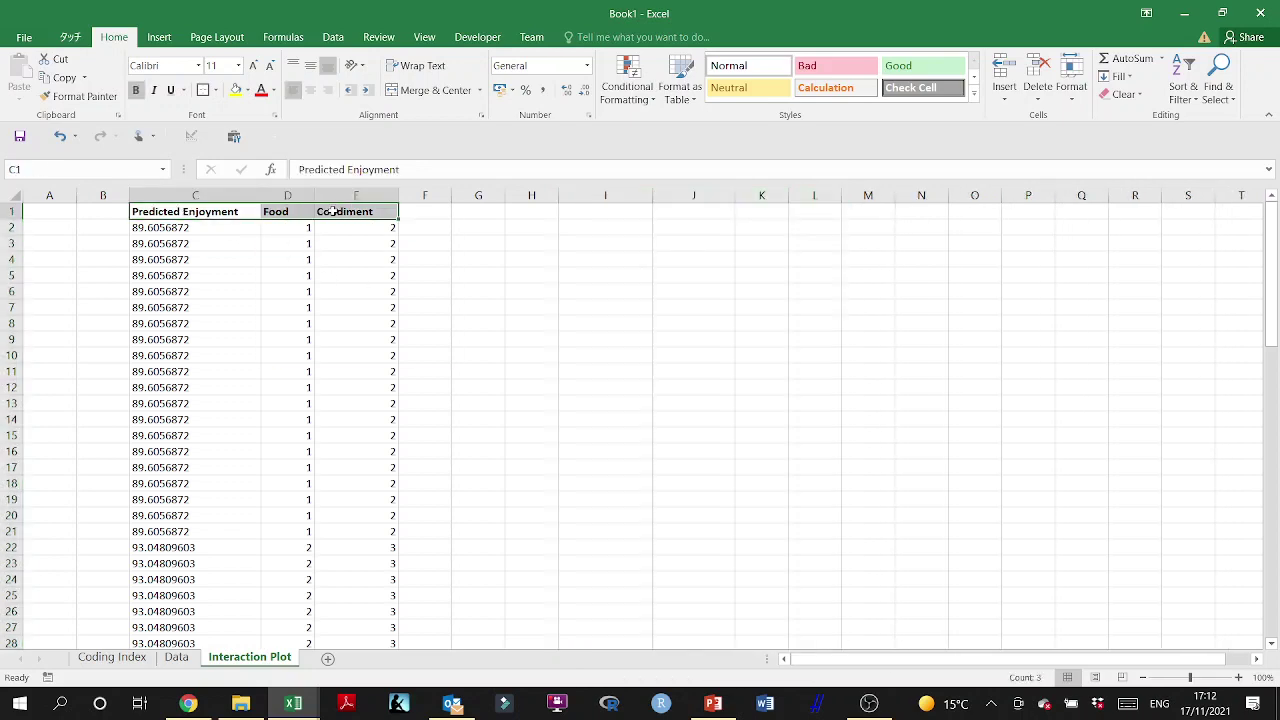
pyautogui.hotkey('ctrl', 'shift', 'Down')
pyautogui.scroll(18, 1094, 380)
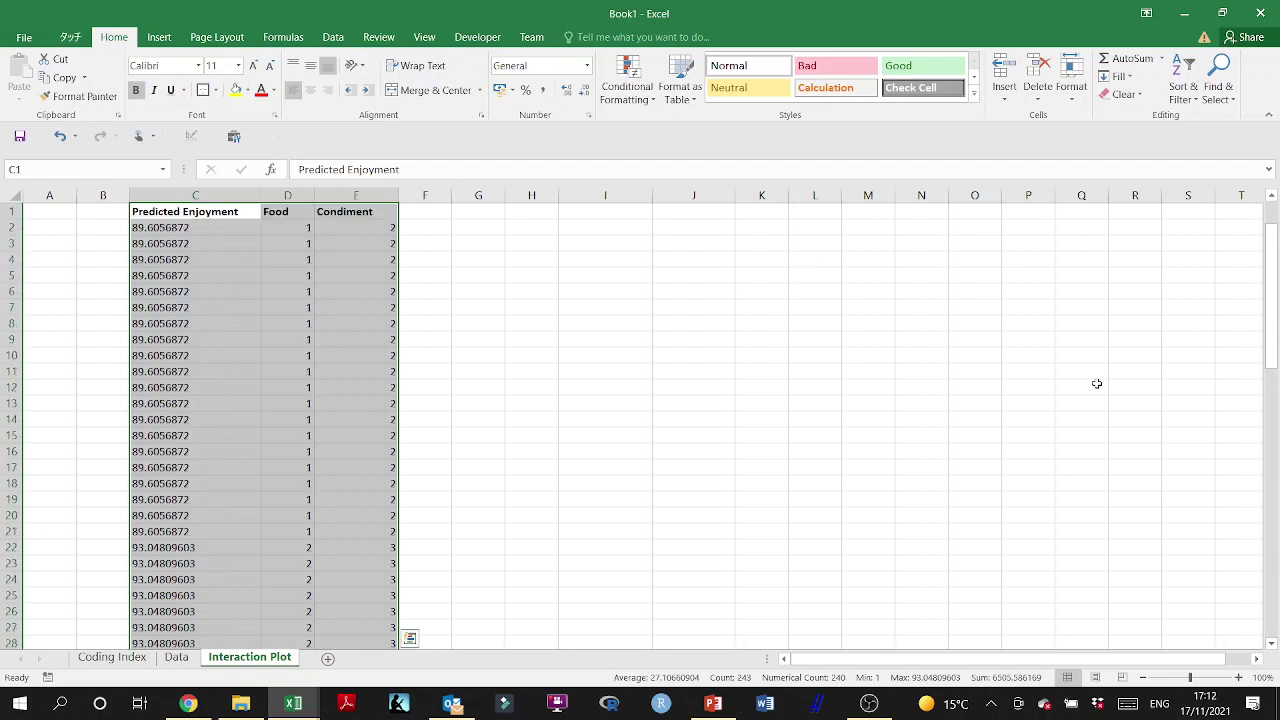
pyautogui.click(1184, 92)
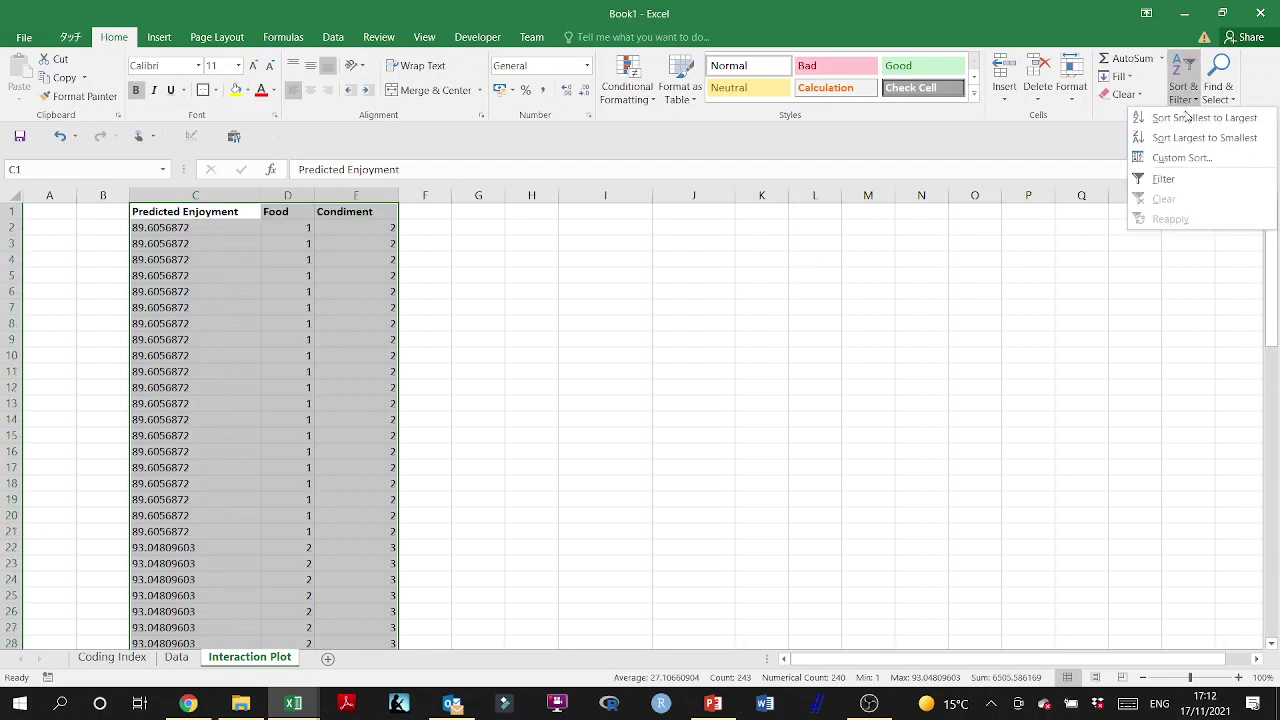
pyautogui.click(1189, 160)
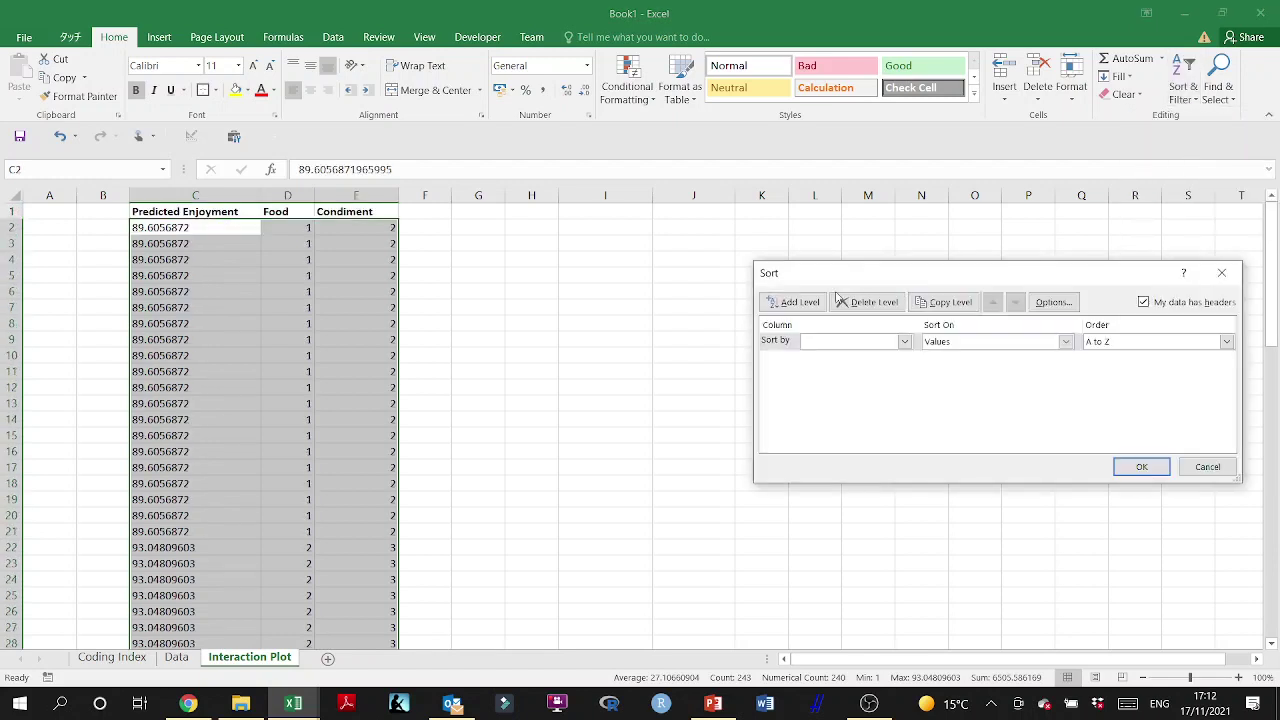
pyautogui.click(904, 341)
pyautogui.click(868, 380)
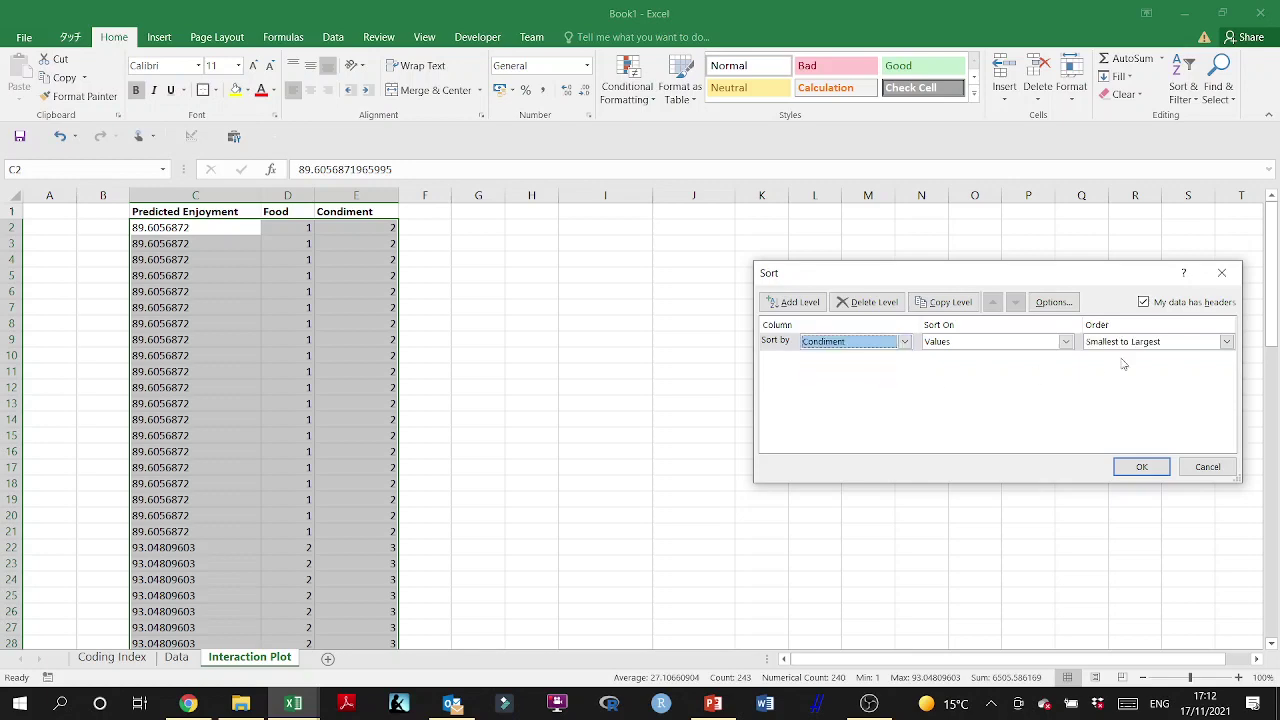
pyautogui.click(1139, 465)
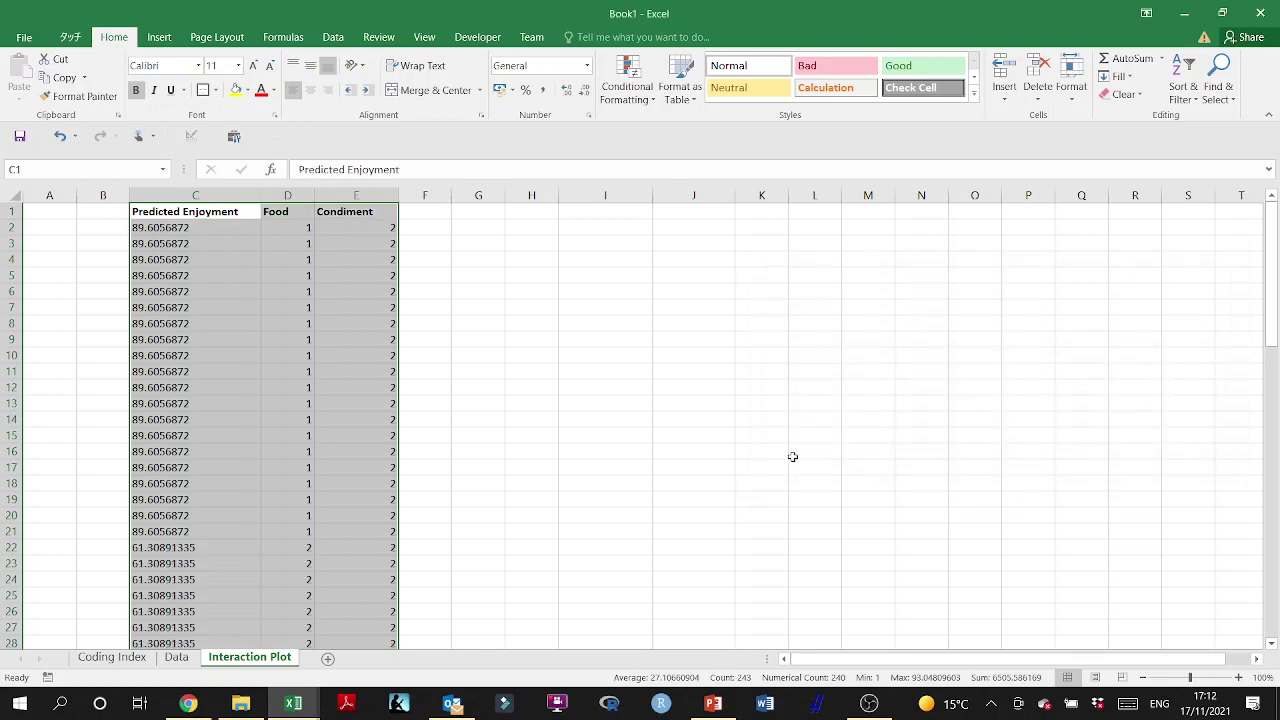
# Step: Review the sorted table, examining where the Condiment 2 rows end and the Condiment 3 rows begin
pyautogui.scroll(-6, 374, 366)
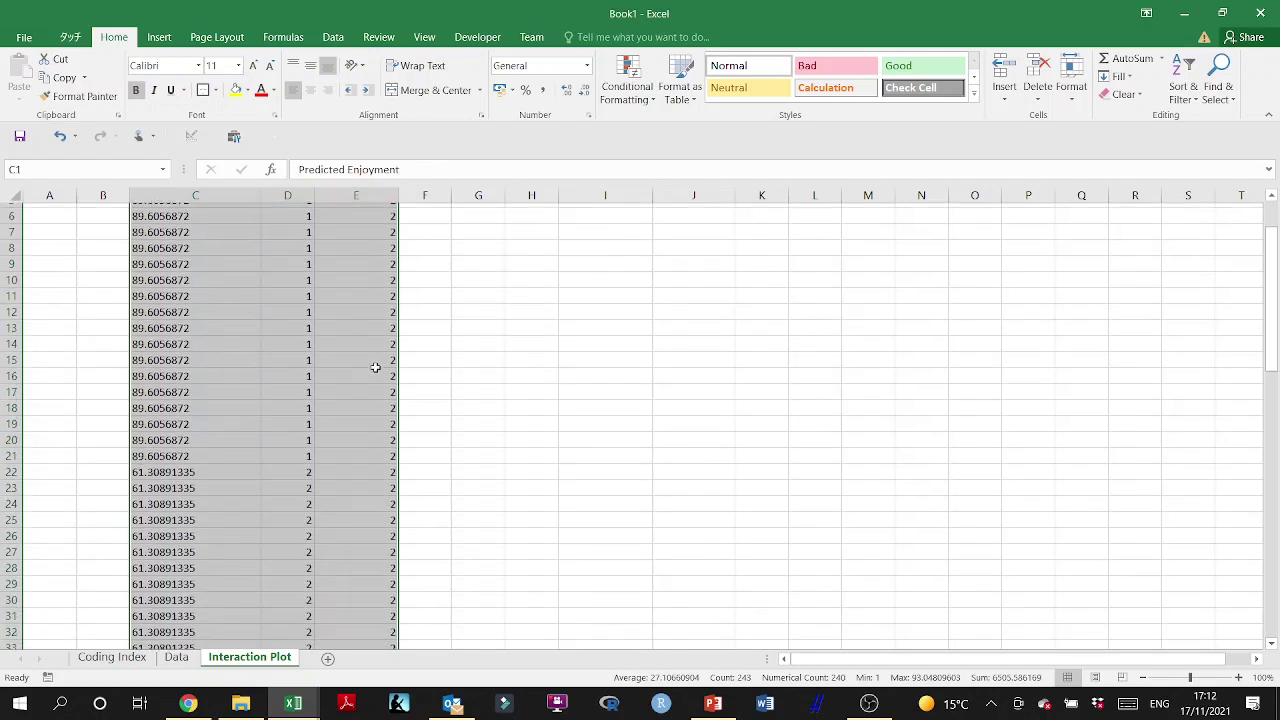
pyautogui.scroll(-14, 403, 520)
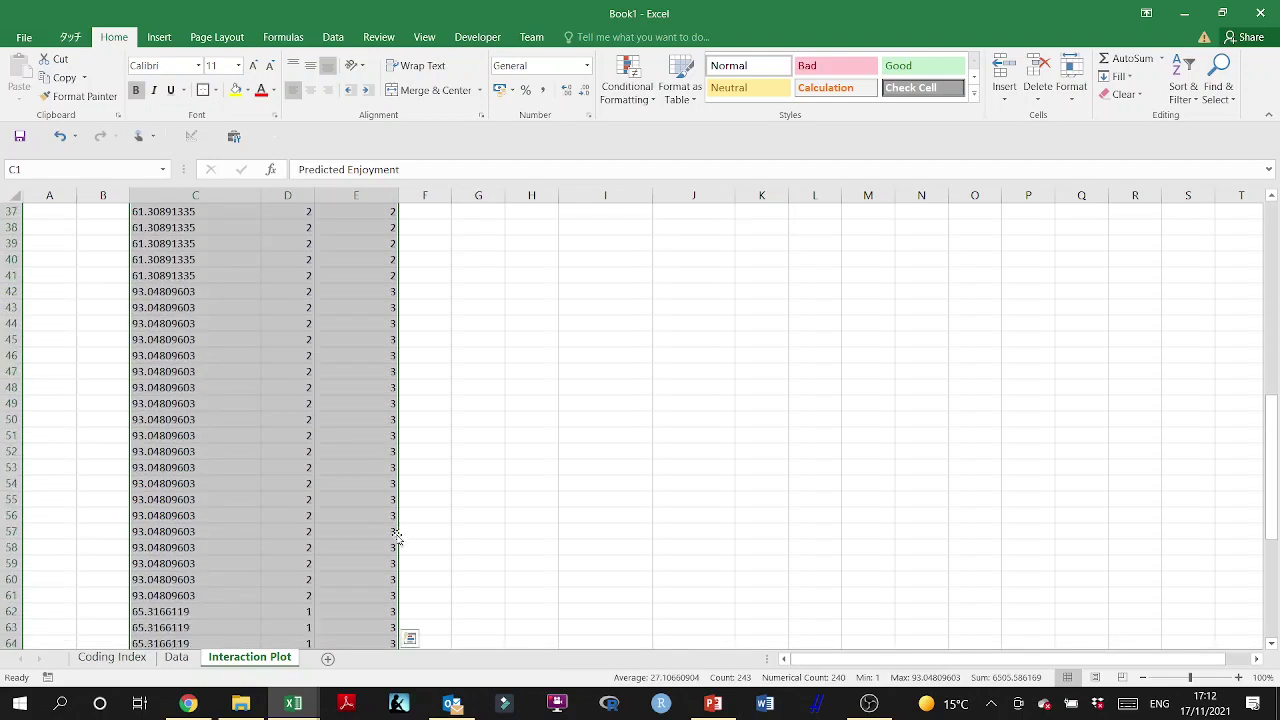
pyautogui.scroll(20, 614, 404)
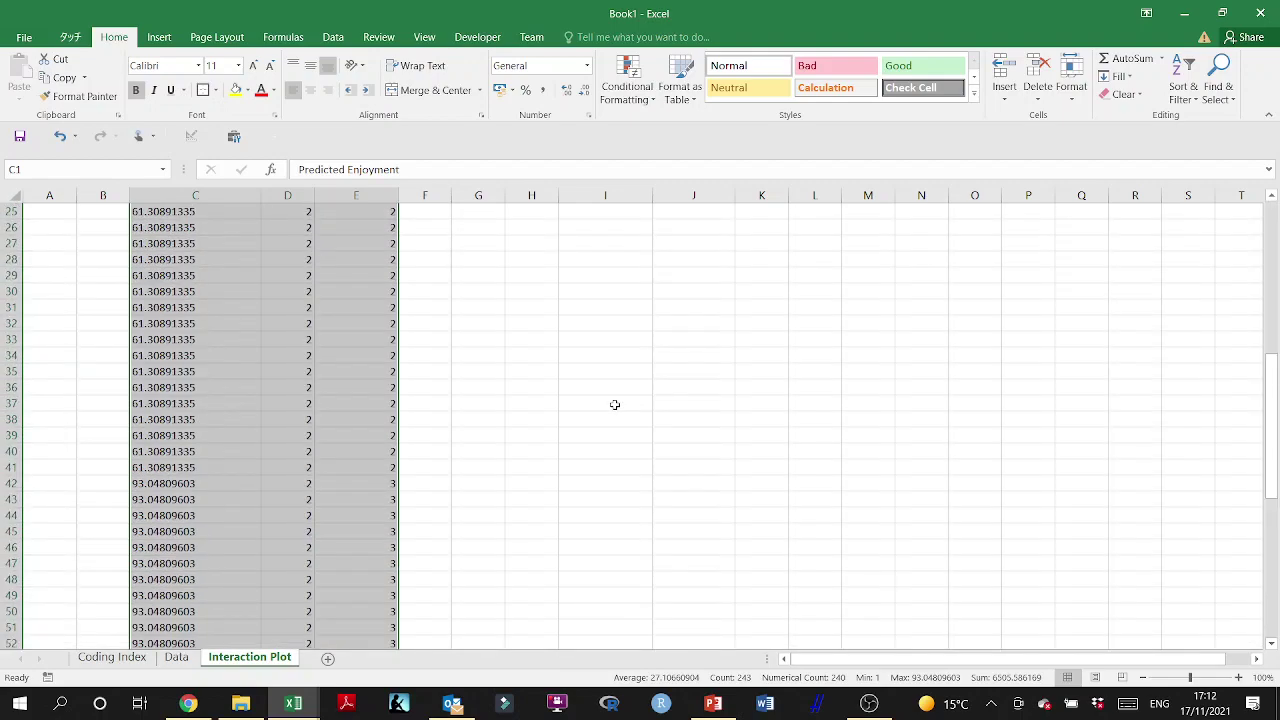
pyautogui.click(614, 404)
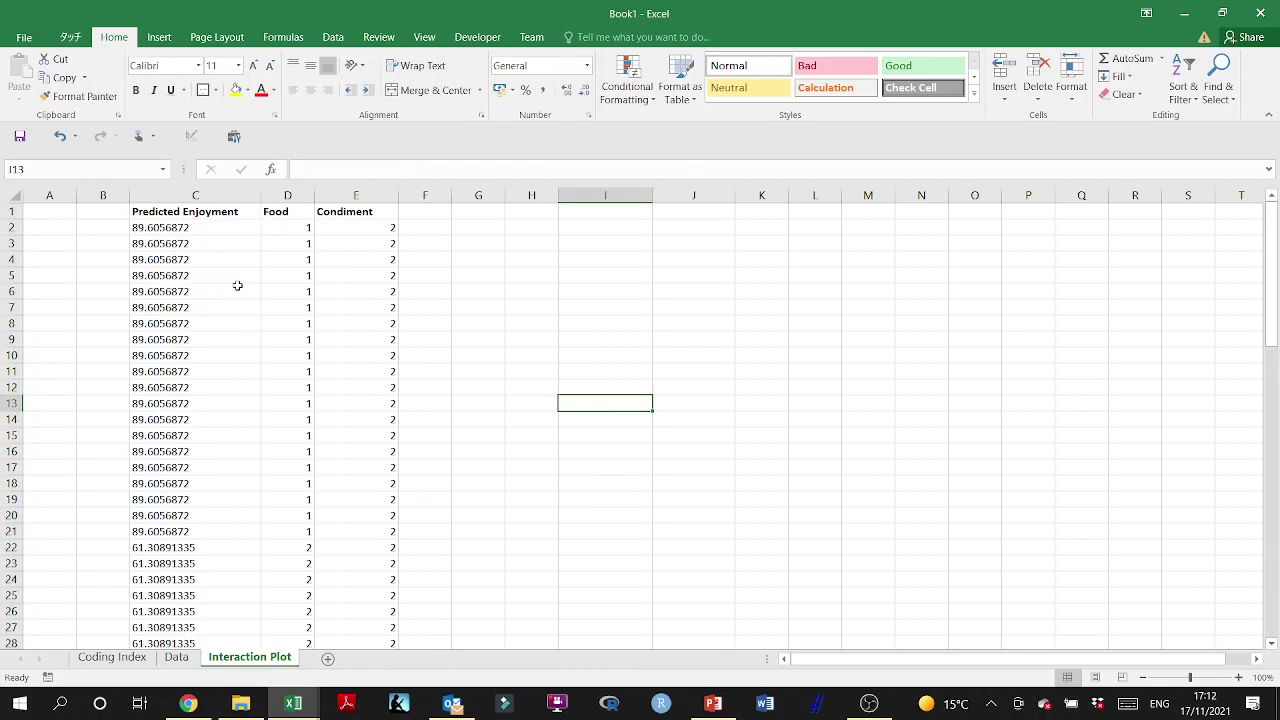
pyautogui.moveTo(185, 212); pyautogui.dragTo(375, 610)
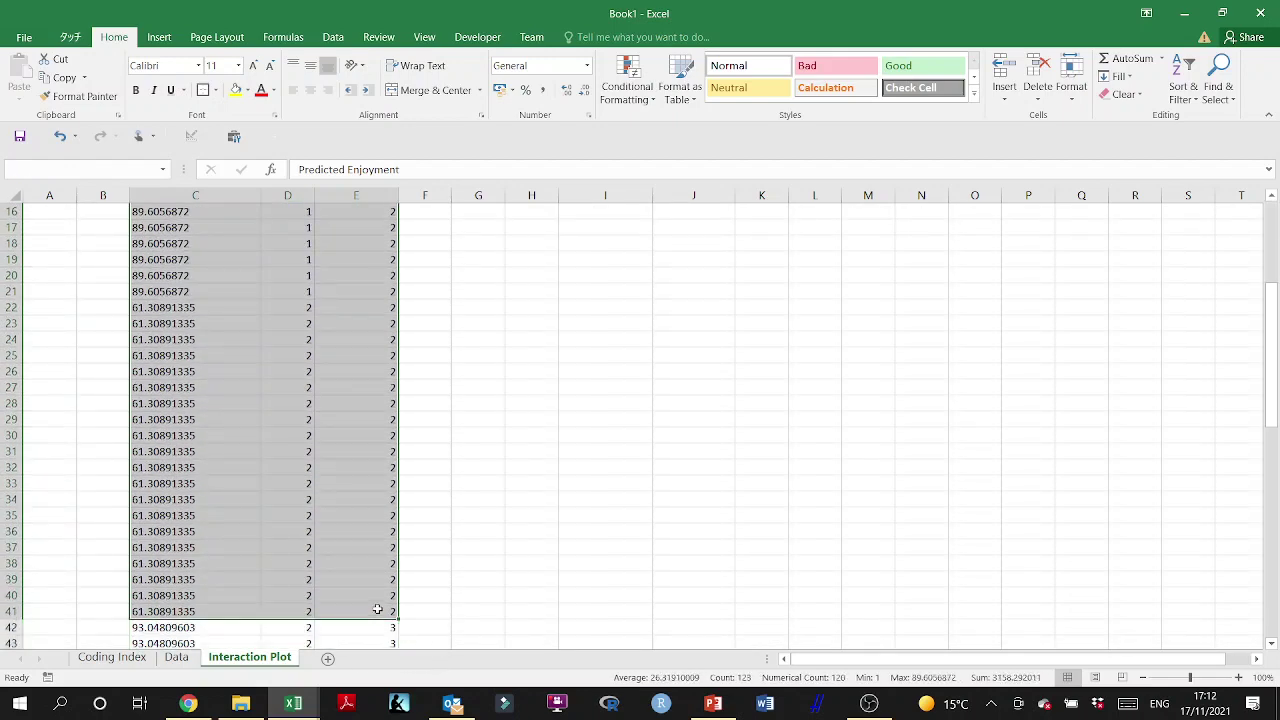
pyautogui.scroll(-2, 359, 471)
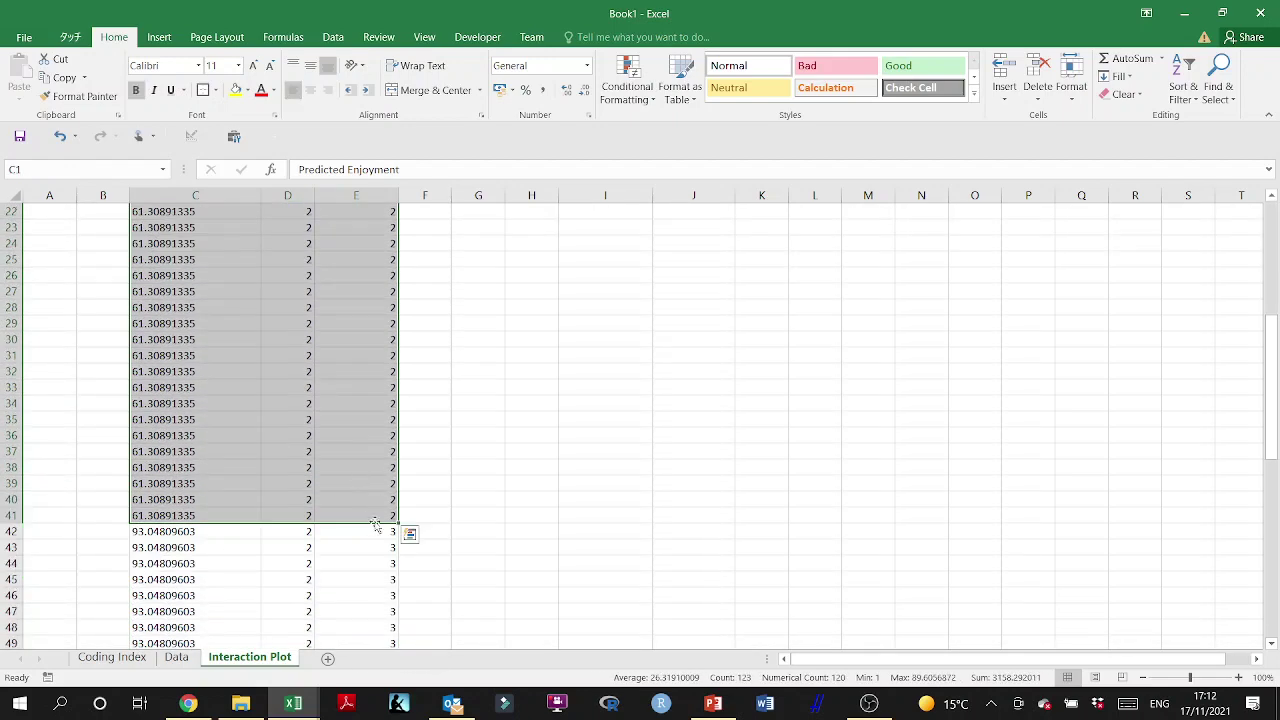
pyautogui.scroll(-2, 386, 500)
pyautogui.scroll(-10, 388, 433)
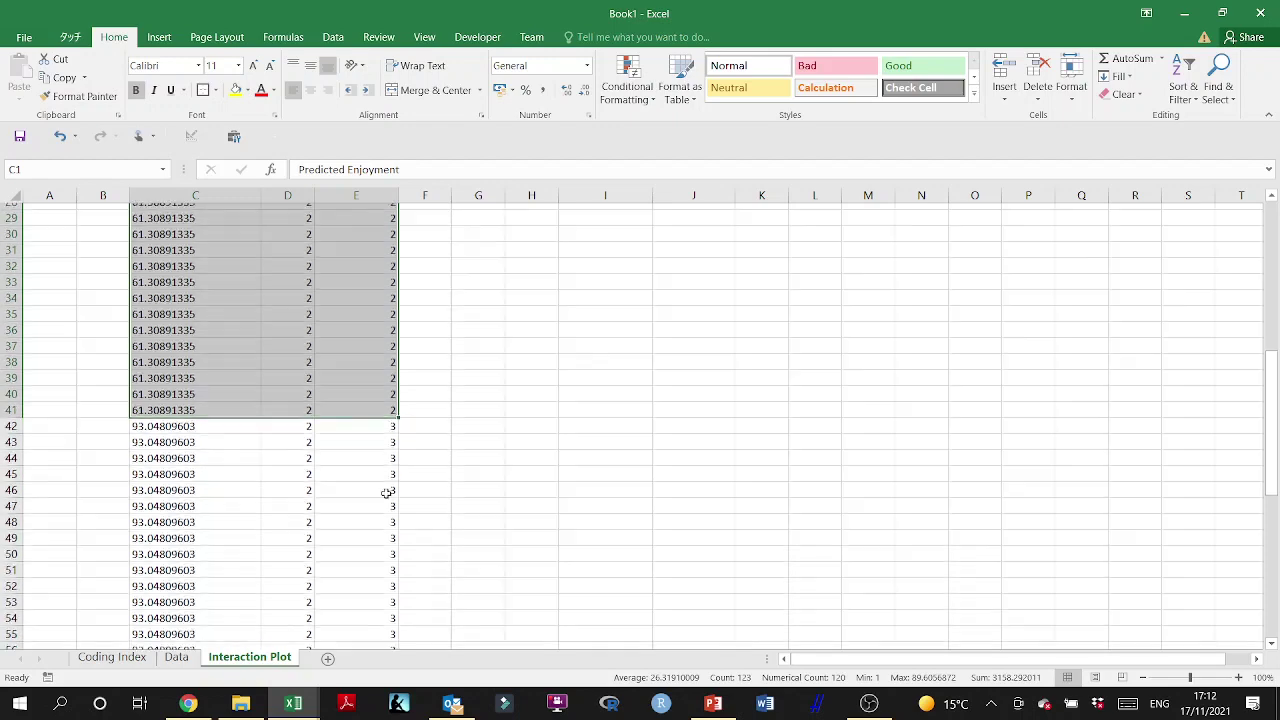
pyautogui.scroll(19, 634, 453)
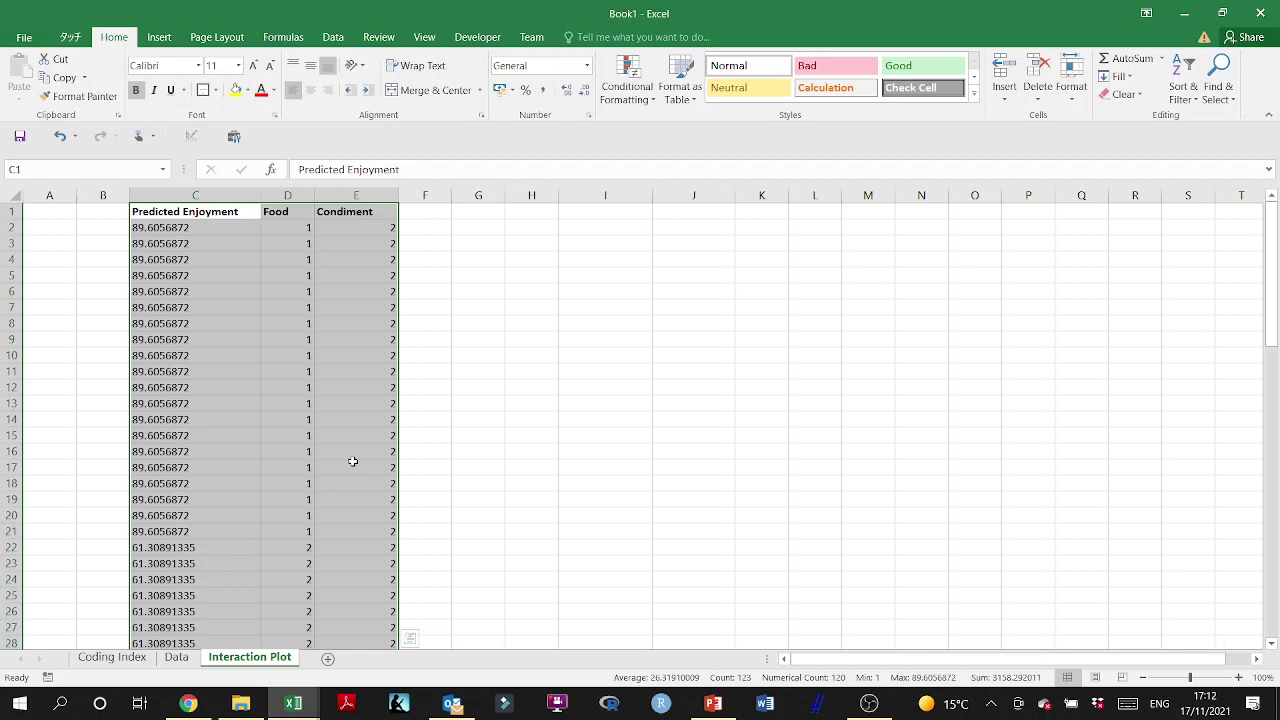
pyautogui.click(460, 417)
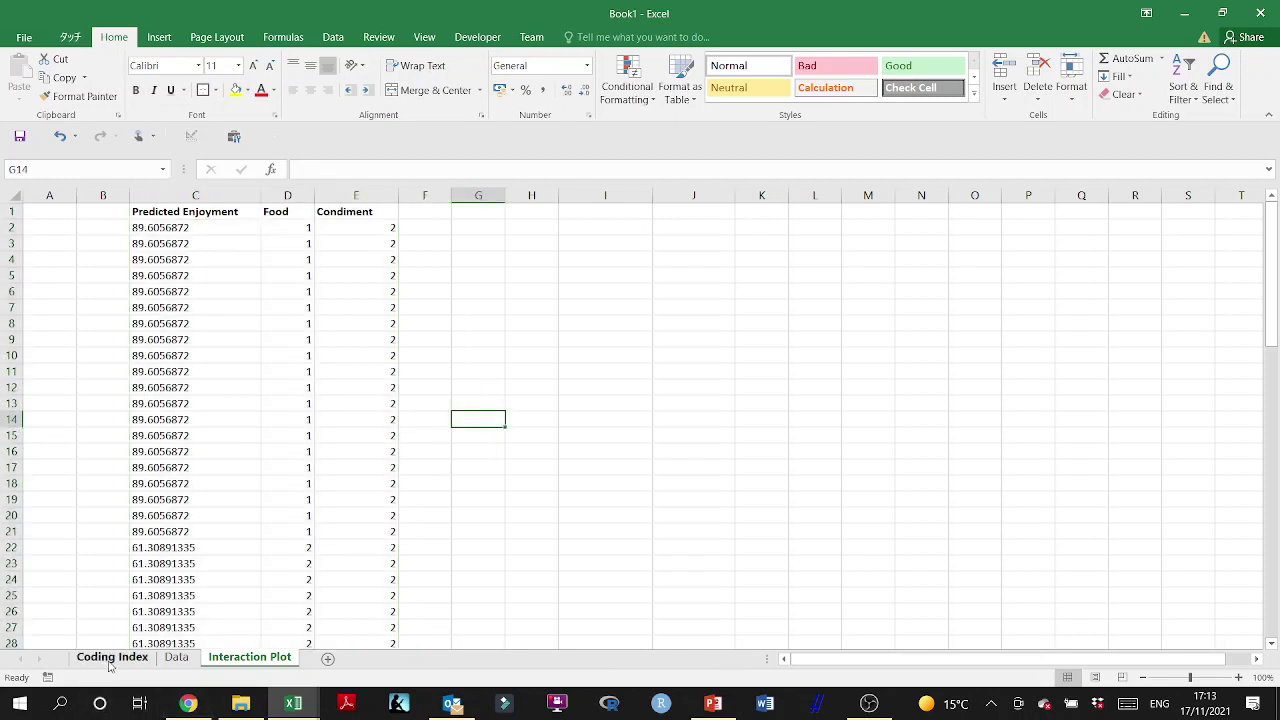
# Step: Check the Food and Condiment code assignments on the Coding Index sheet
pyautogui.click(111, 657)
pyautogui.moveTo(258, 243); pyautogui.dragTo(390, 256)
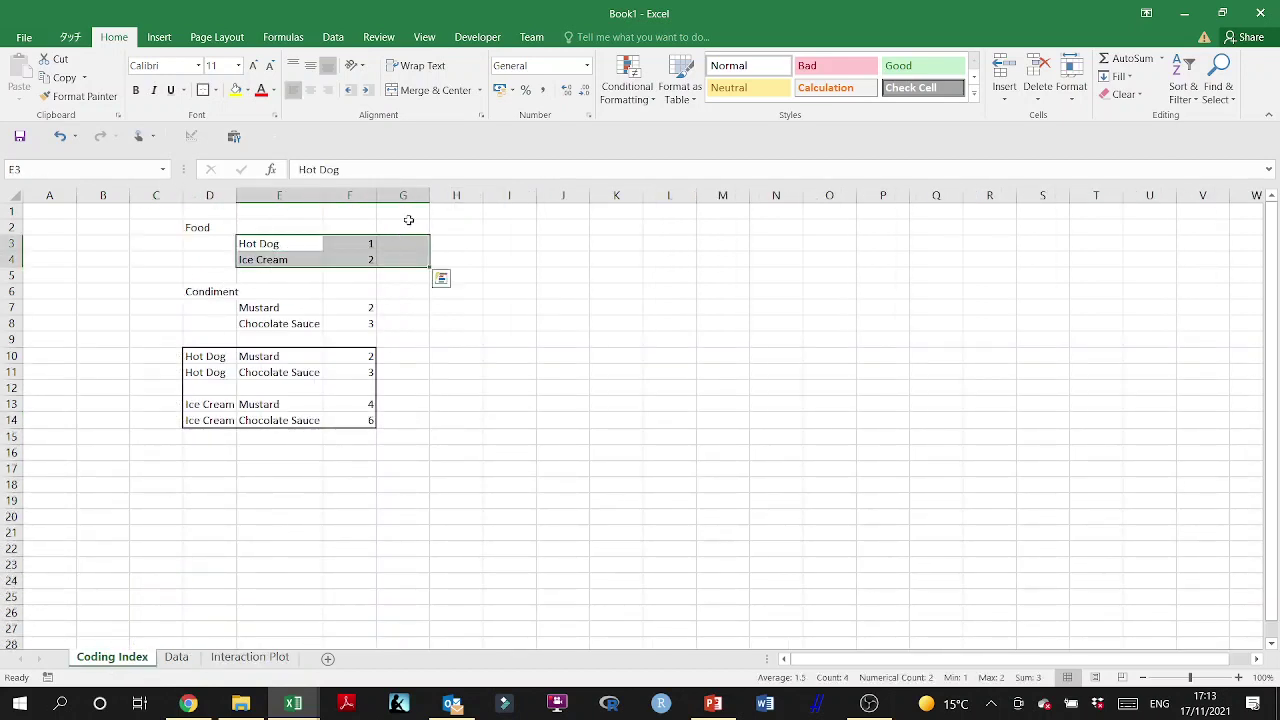
pyautogui.click(358, 306)
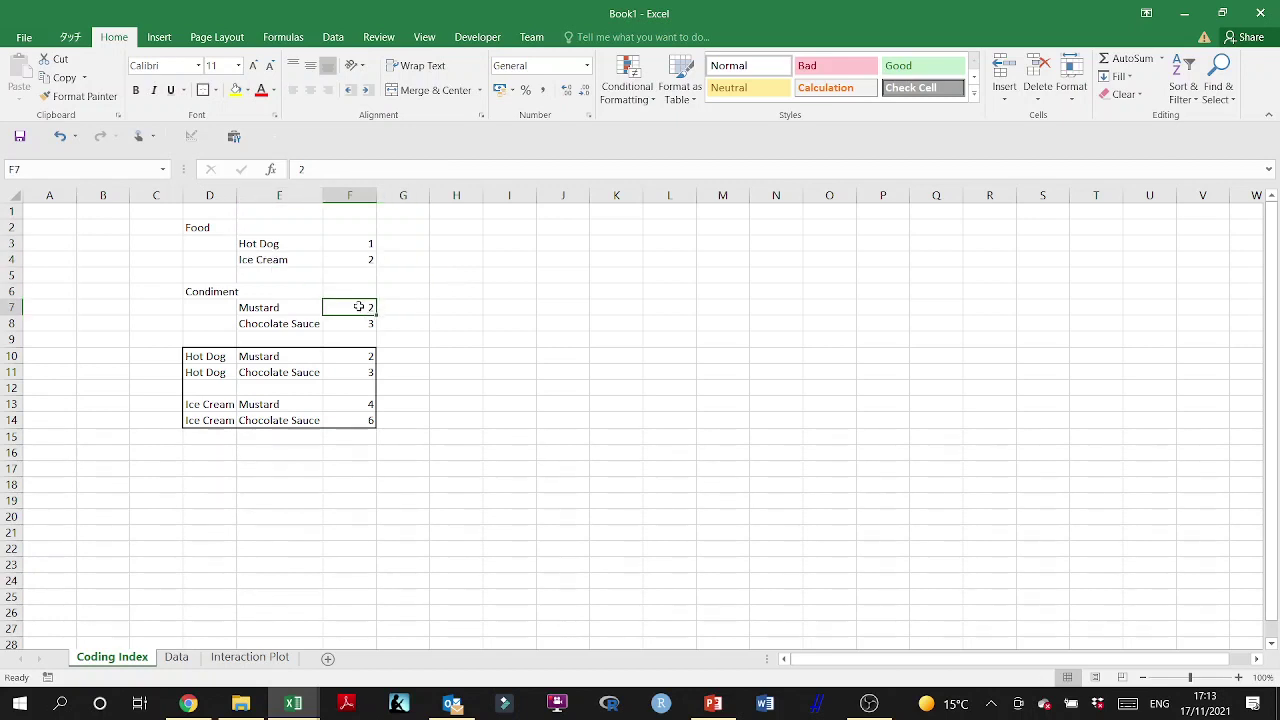
pyautogui.moveTo(300, 323); pyautogui.dragTo(415, 312)
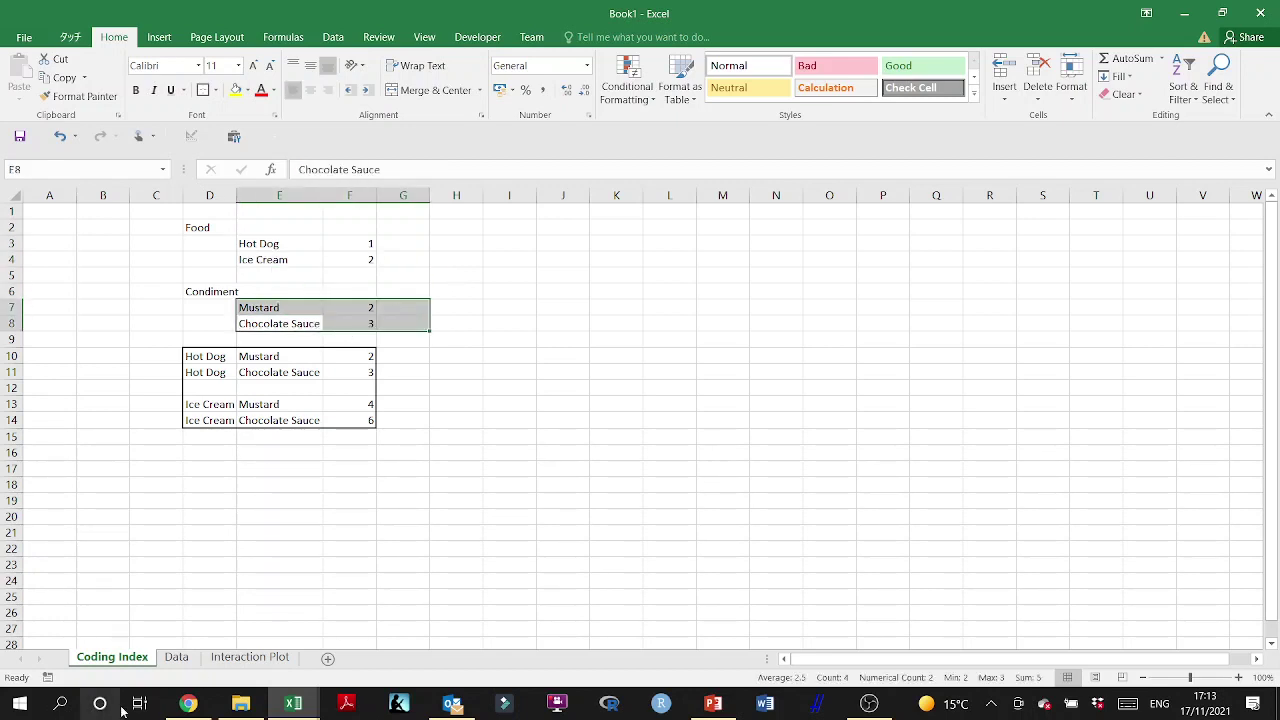
# Step: Return to the Interaction Plot sheet and highlight the Predicted Enjoyment and Food cells for Condiment 2, C1:D41
pyautogui.click(248, 657)
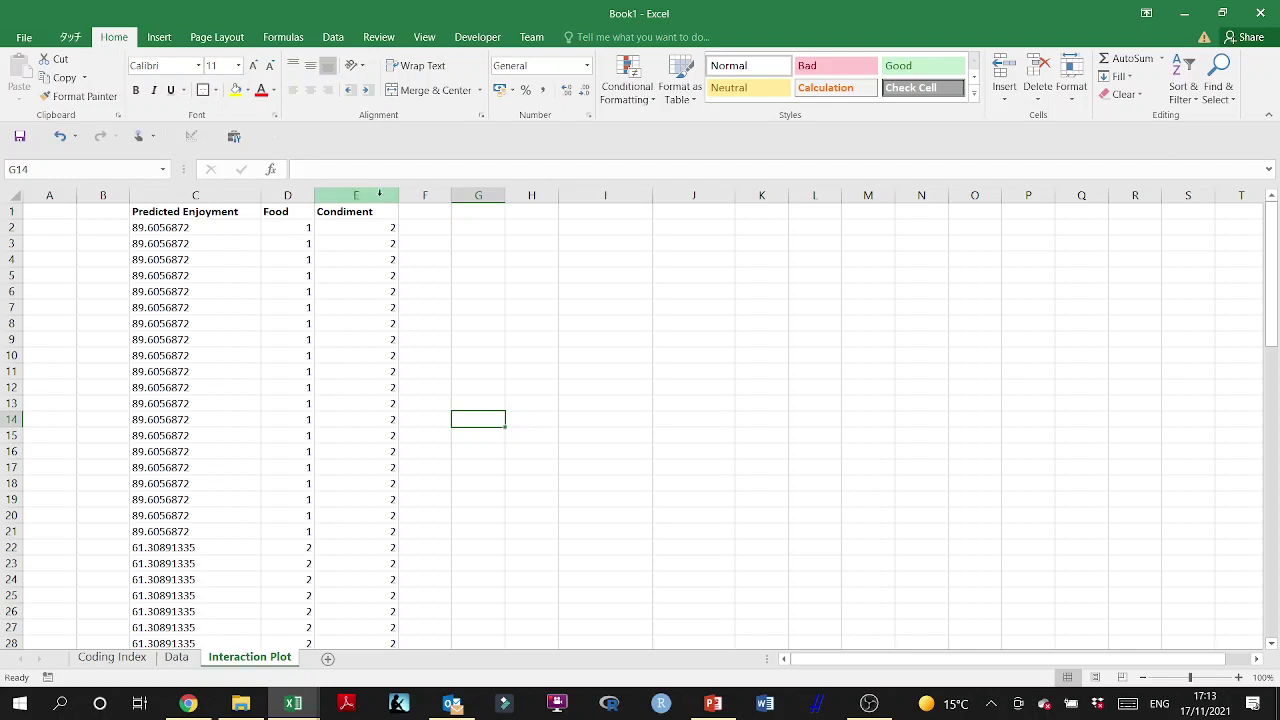
pyautogui.moveTo(390, 216); pyautogui.dragTo(200, 284)
pyautogui.click(225, 297)
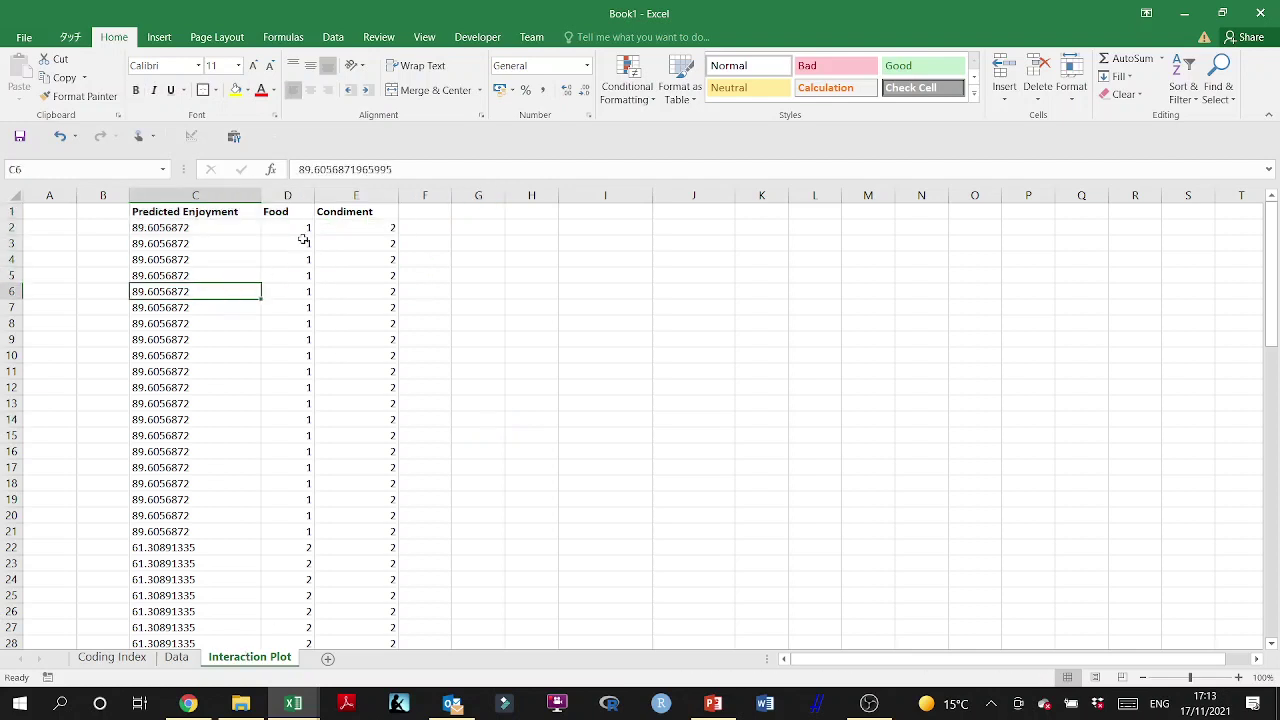
pyautogui.moveTo(296, 213); pyautogui.dragTo(180, 276)
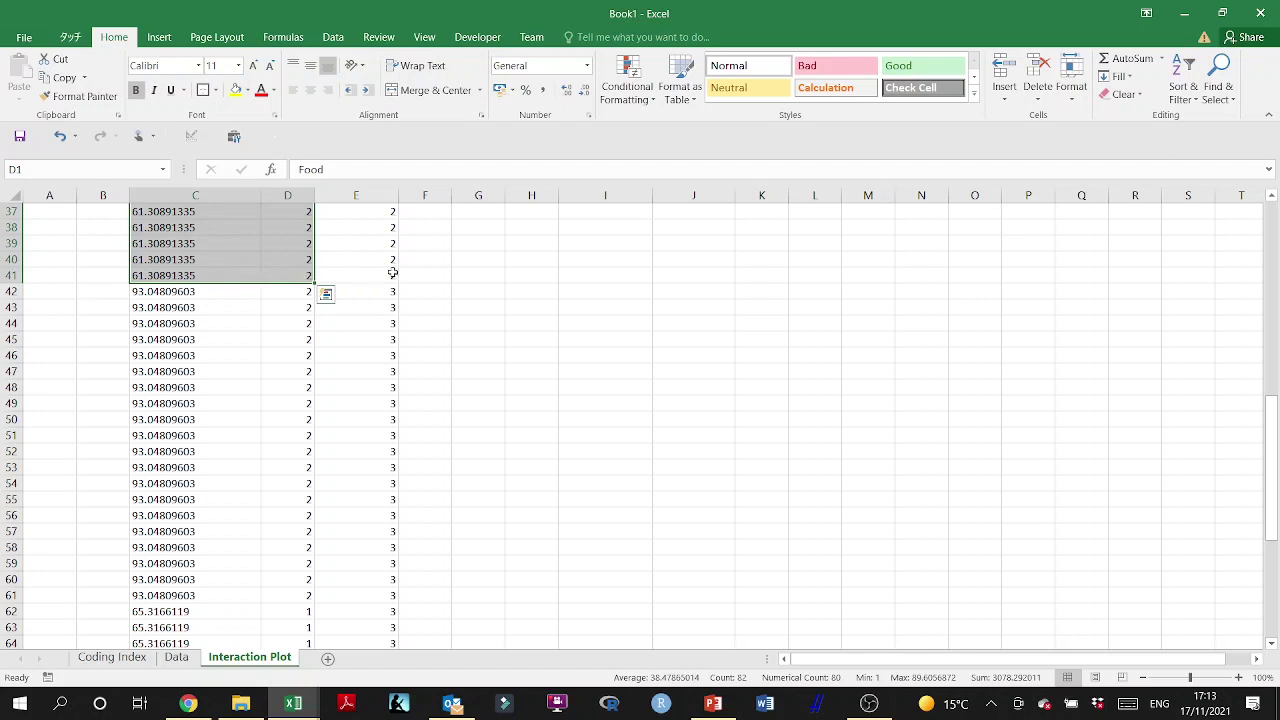
# Step: Add a bottom border across row 41 to separate the Condiment 2 rows from the Condiment 3 rows
pyautogui.moveTo(392, 272); pyautogui.dragTo(190, 275)
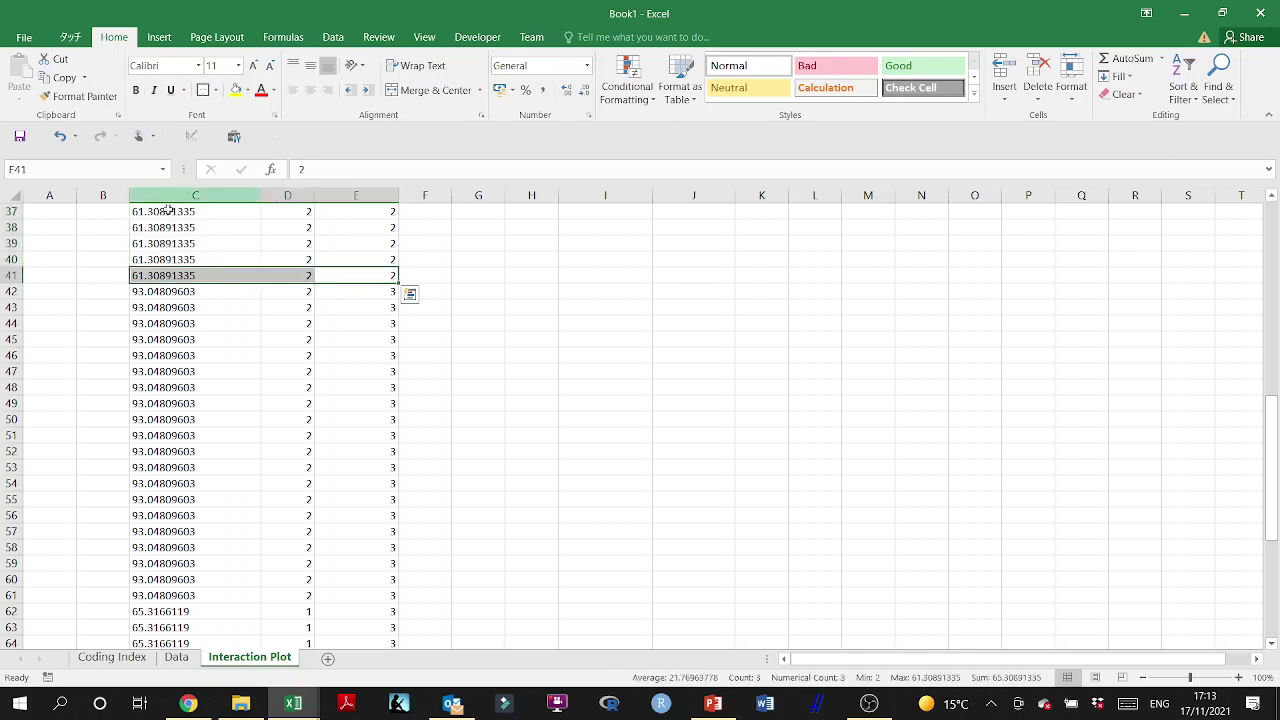
pyautogui.click(11, 275)
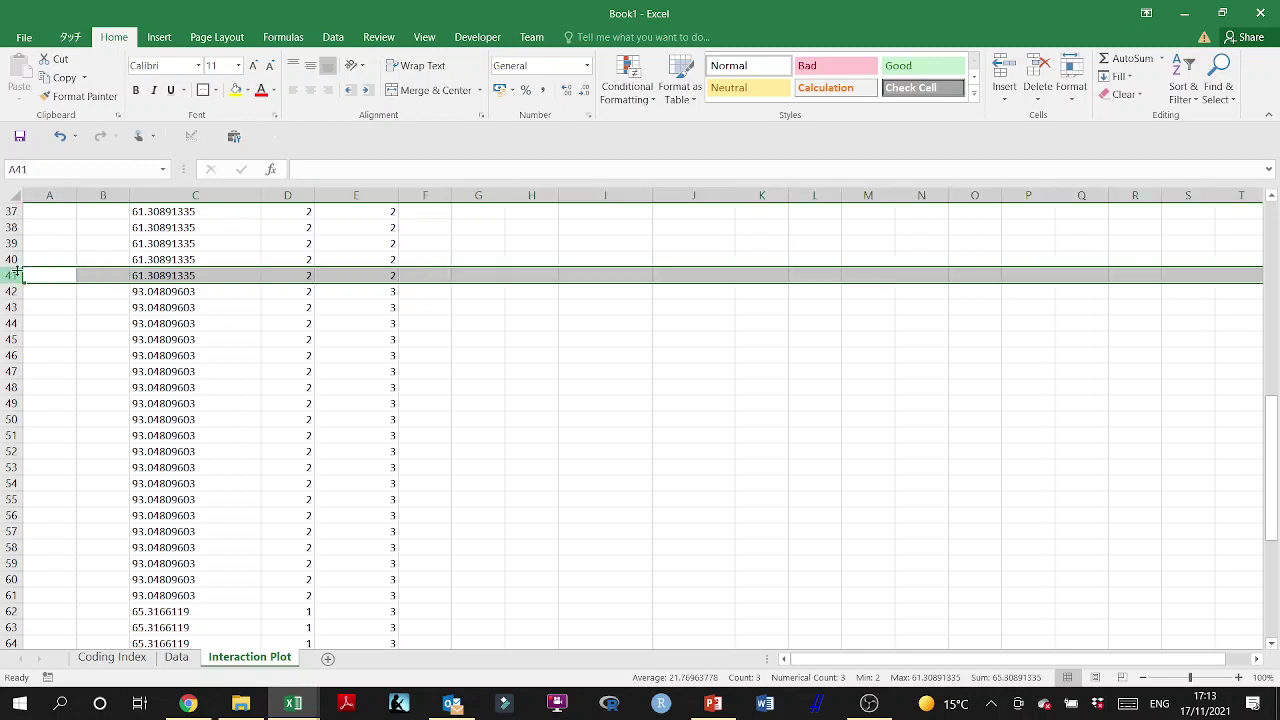
pyautogui.click(214, 93)
pyautogui.click(224, 127)
pyautogui.click(564, 384)
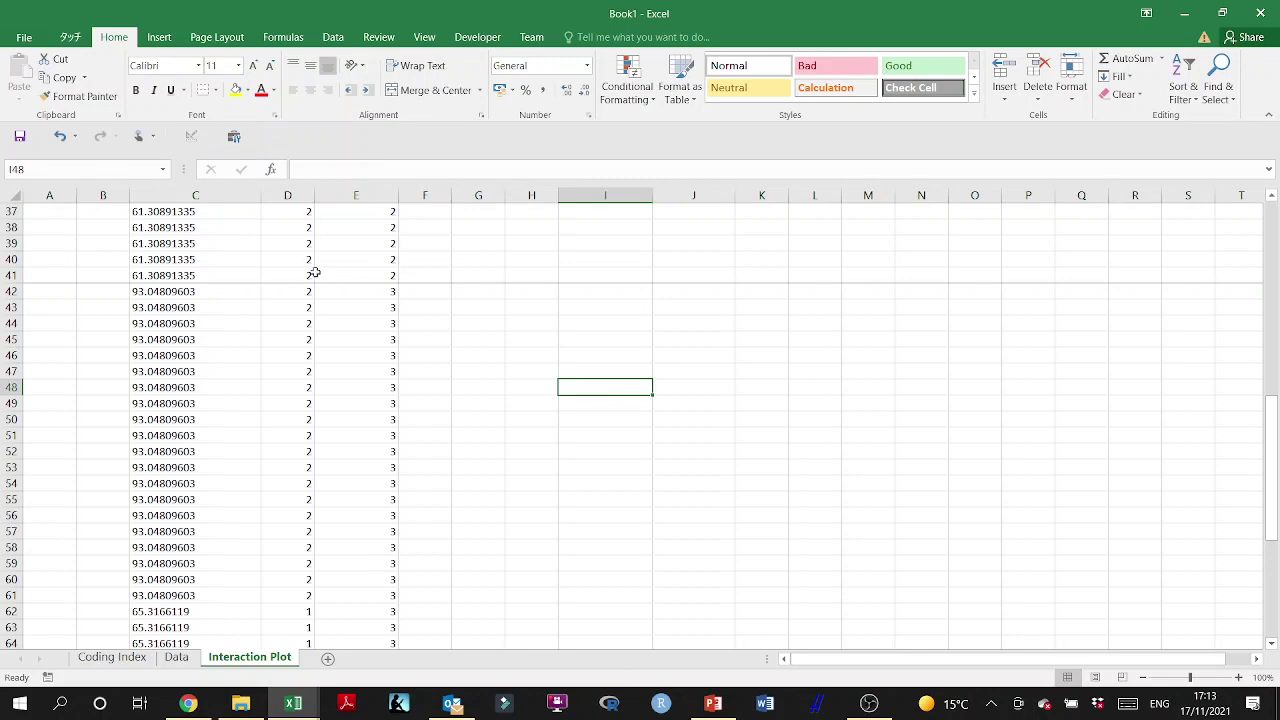
# Step: Try a scatter chart of the Predicted Enjoyment and Food data in C1:D41
pyautogui.moveTo(312, 273); pyautogui.dragTo(136, 140)
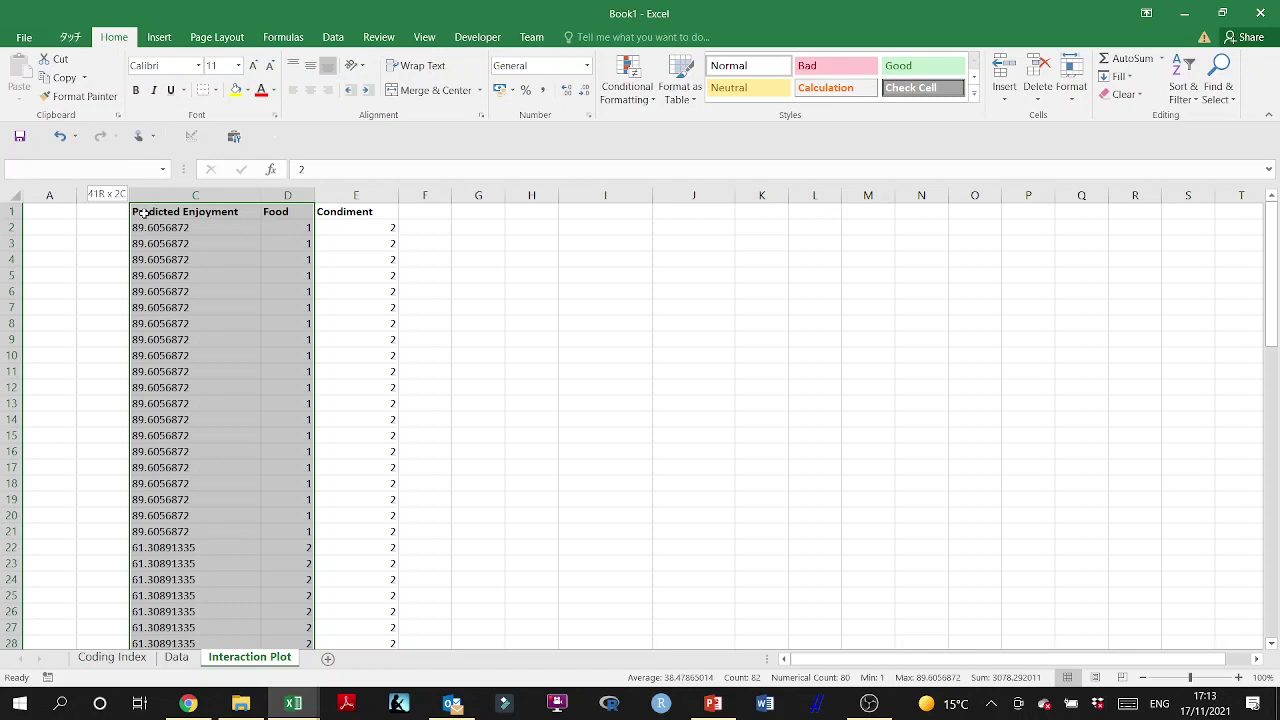
pyautogui.moveTo(143, 213); pyautogui.dragTo(143, 213)
pyautogui.click(162, 37)
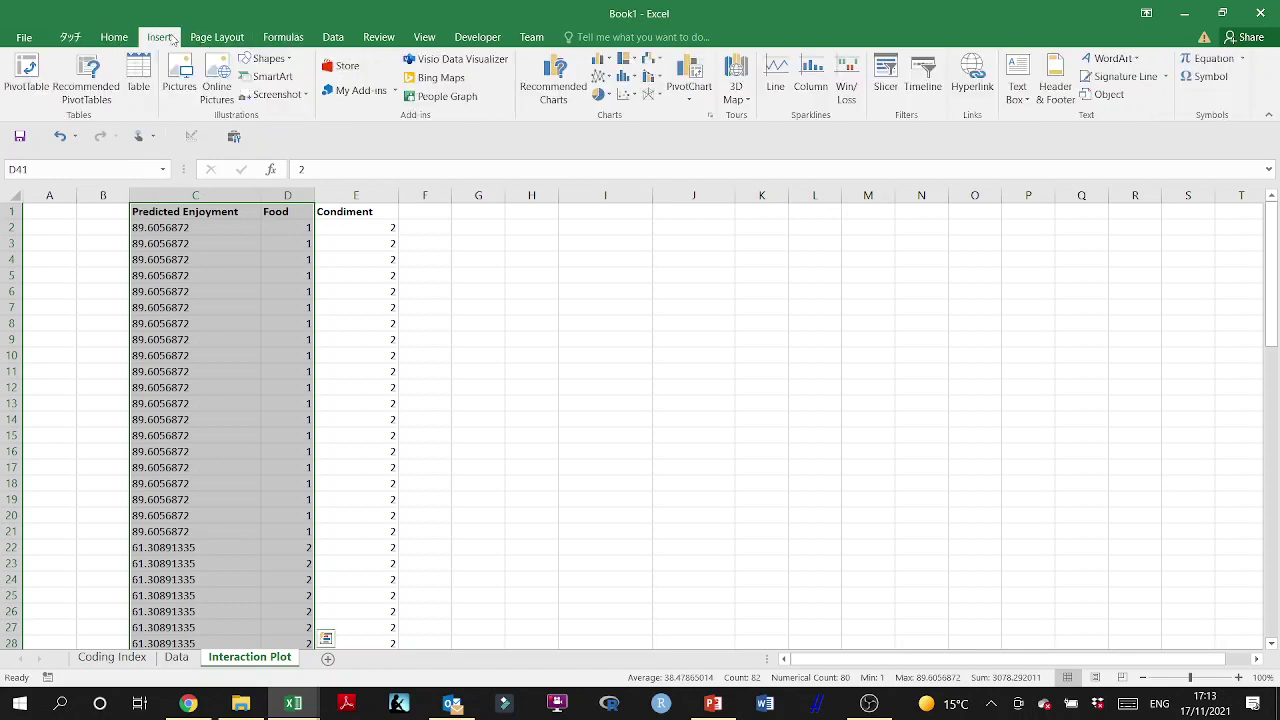
pyautogui.click(630, 96)
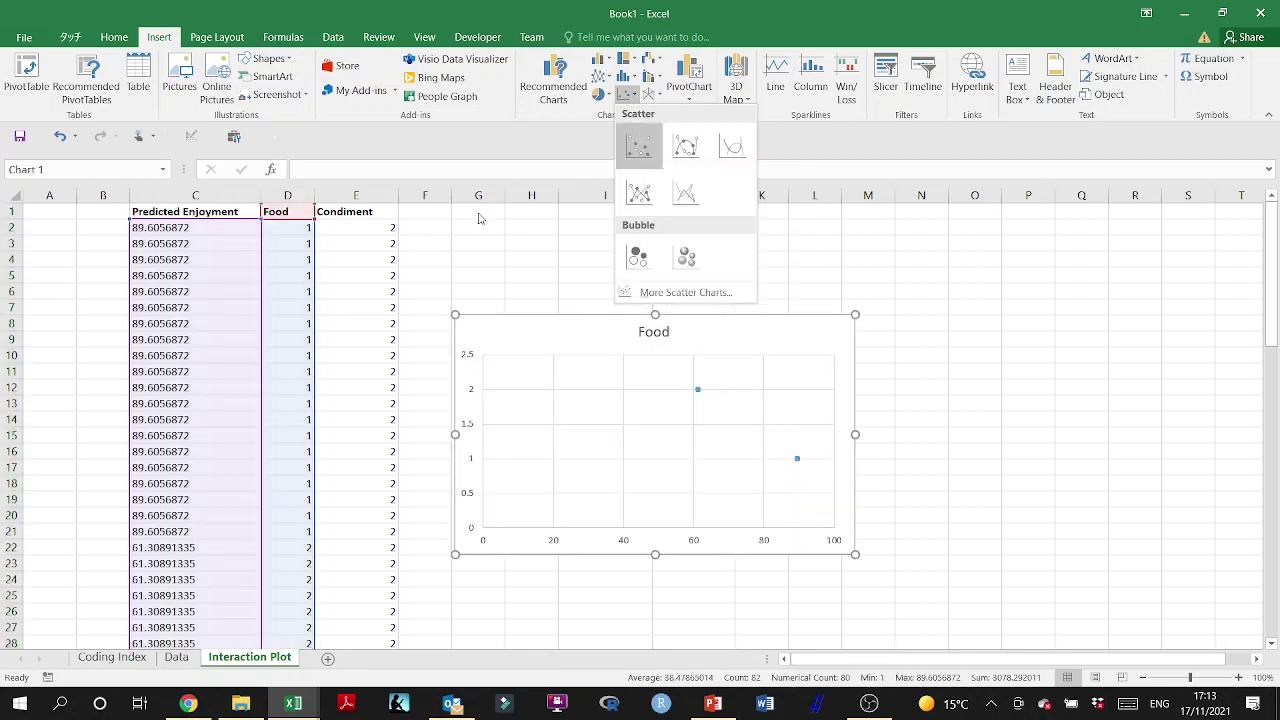
pyautogui.click(416, 283)
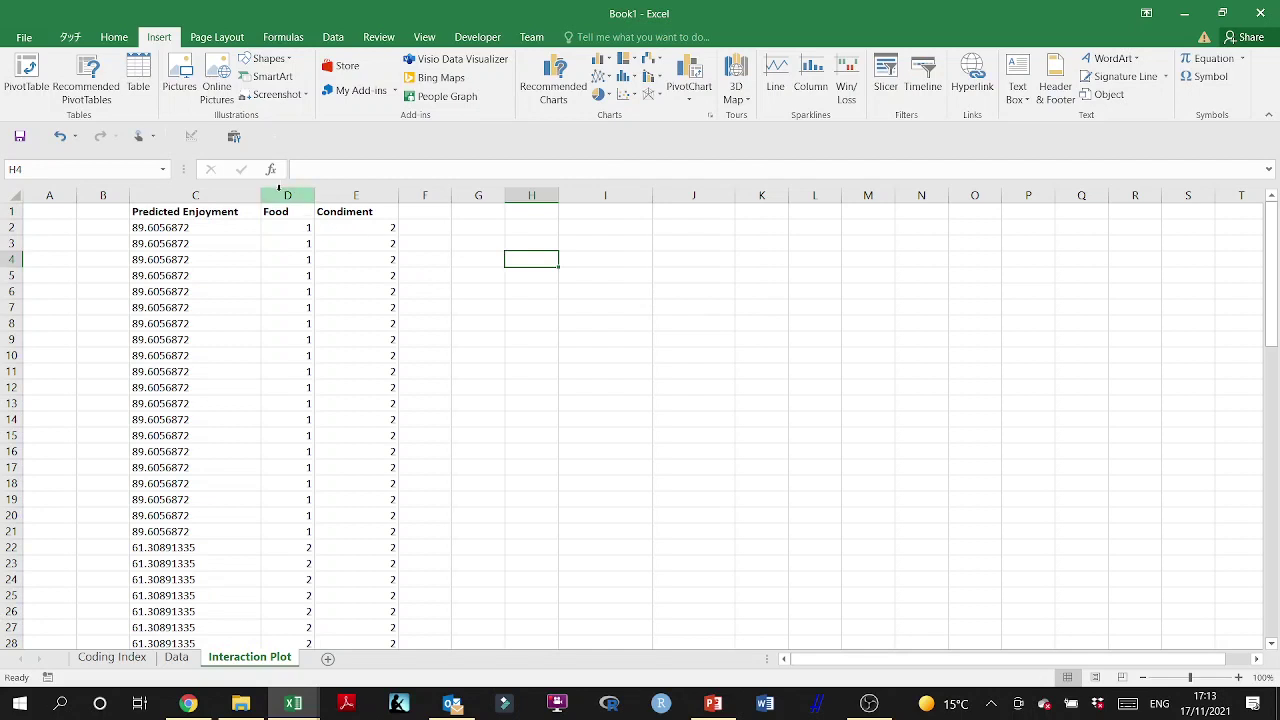
# Step: Copy the whole Food column D into column H
pyautogui.click(279, 188)
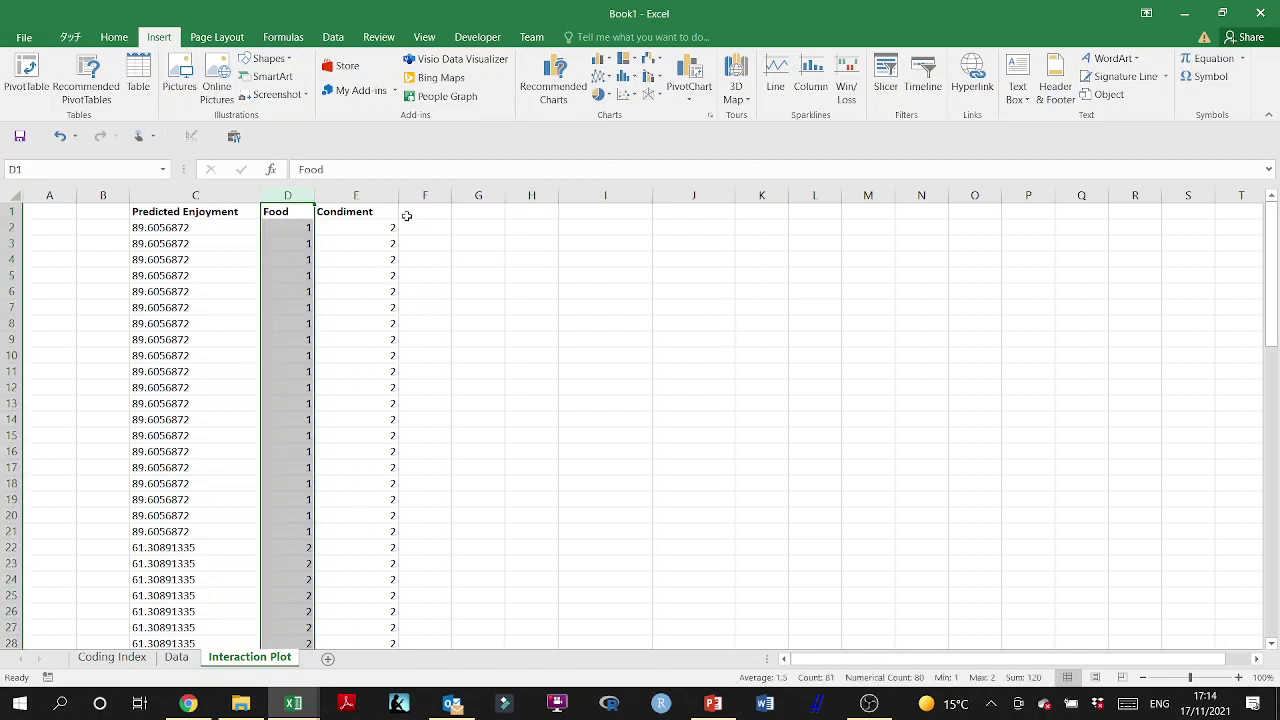
pyautogui.hotkey('ctrl', 'c')
pyautogui.click(522, 195)
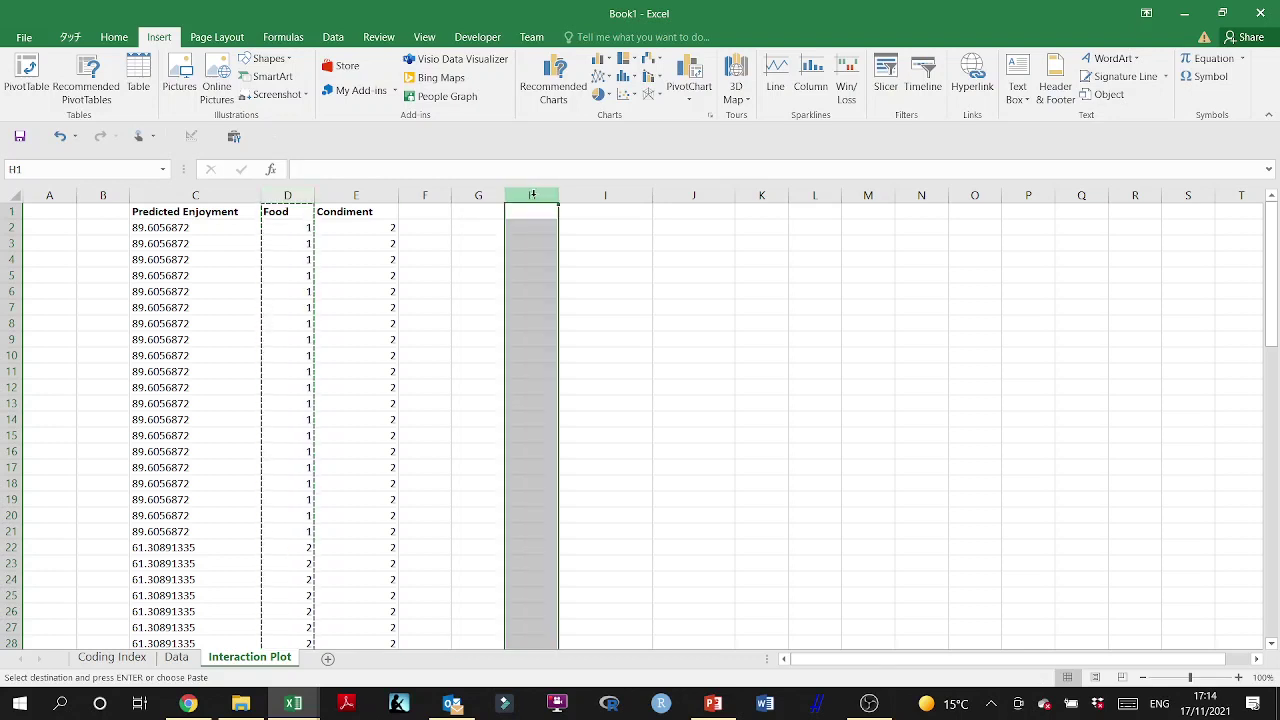
pyautogui.hotkey('ctrl', 'v')
pyautogui.click(586, 214)
pyautogui.click(572, 322)
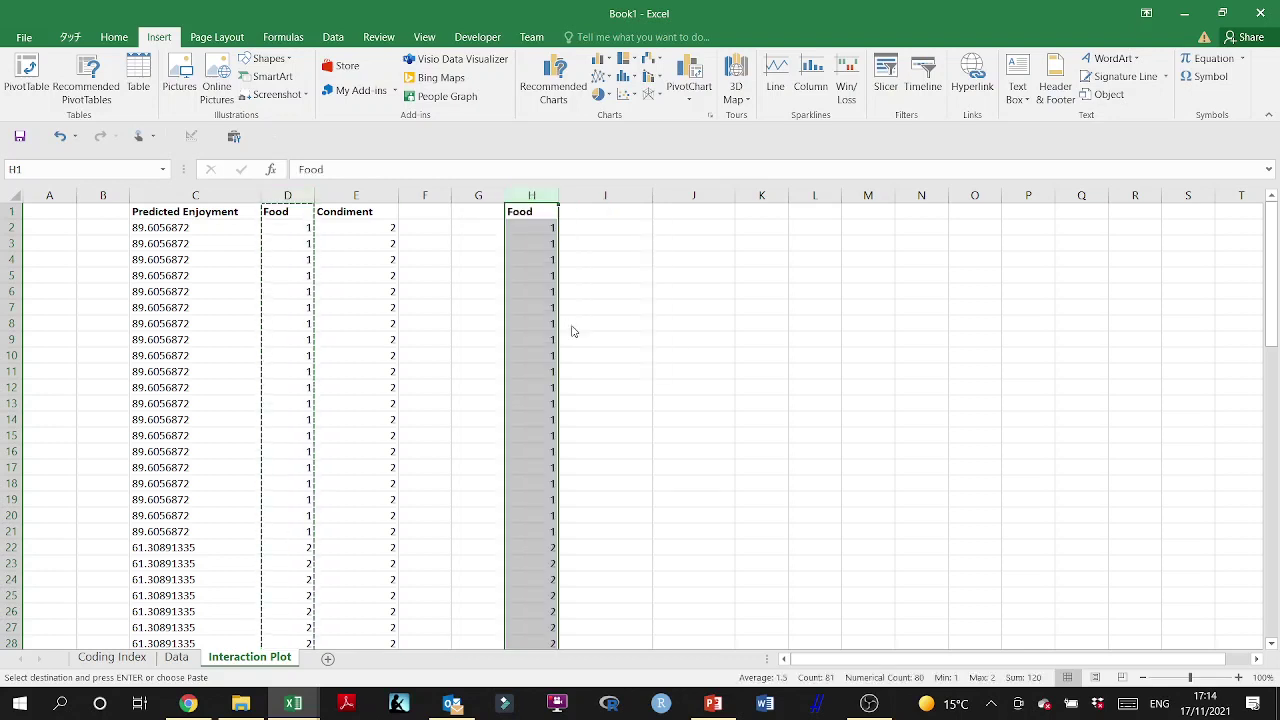
# Step: Copy the whole Predicted Enjoyment column C into column I as values only
pyautogui.click(195, 195)
pyautogui.hotkey('ctrl', 'c')
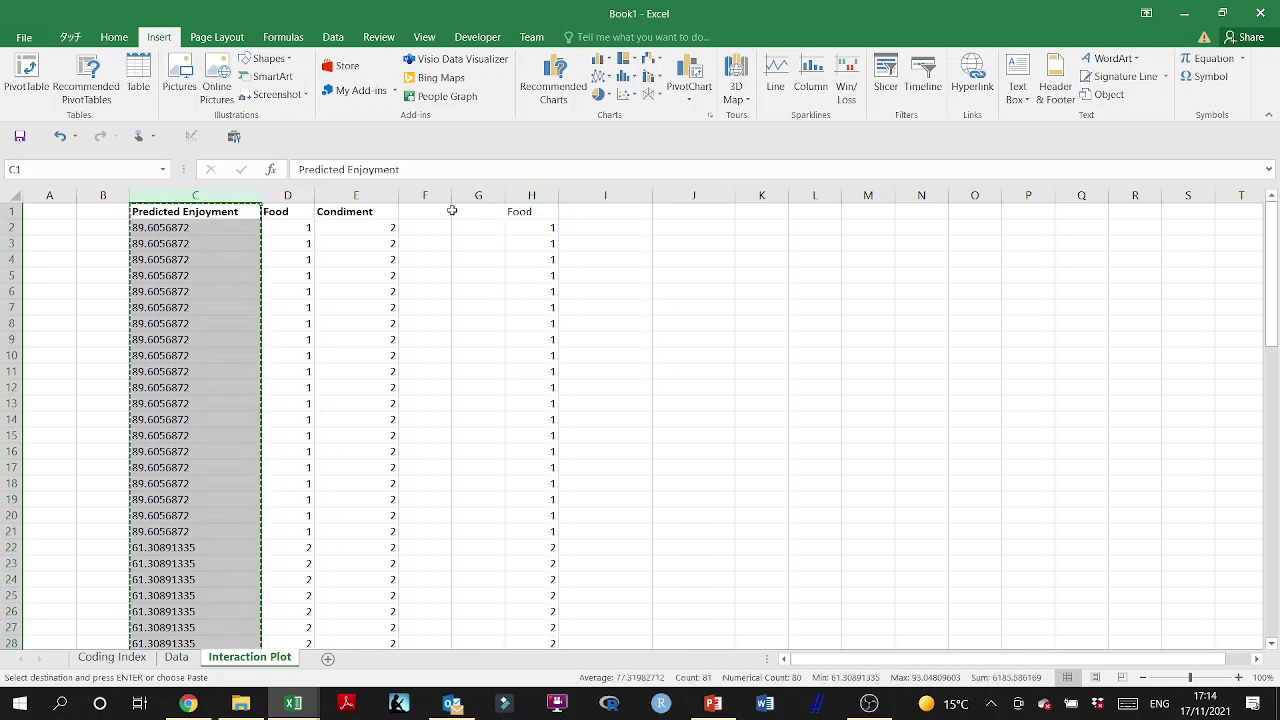
pyautogui.click(605, 194)
pyautogui.hotkey('ctrl', 'v')
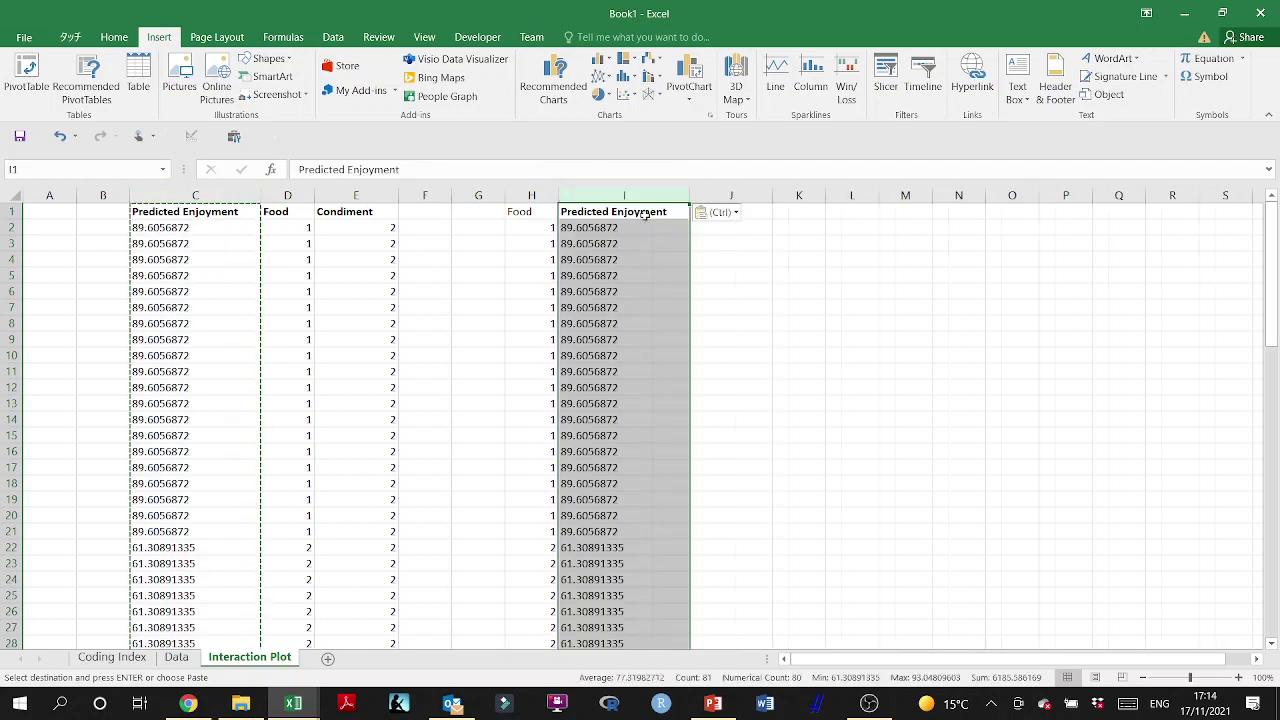
pyautogui.click(738, 217)
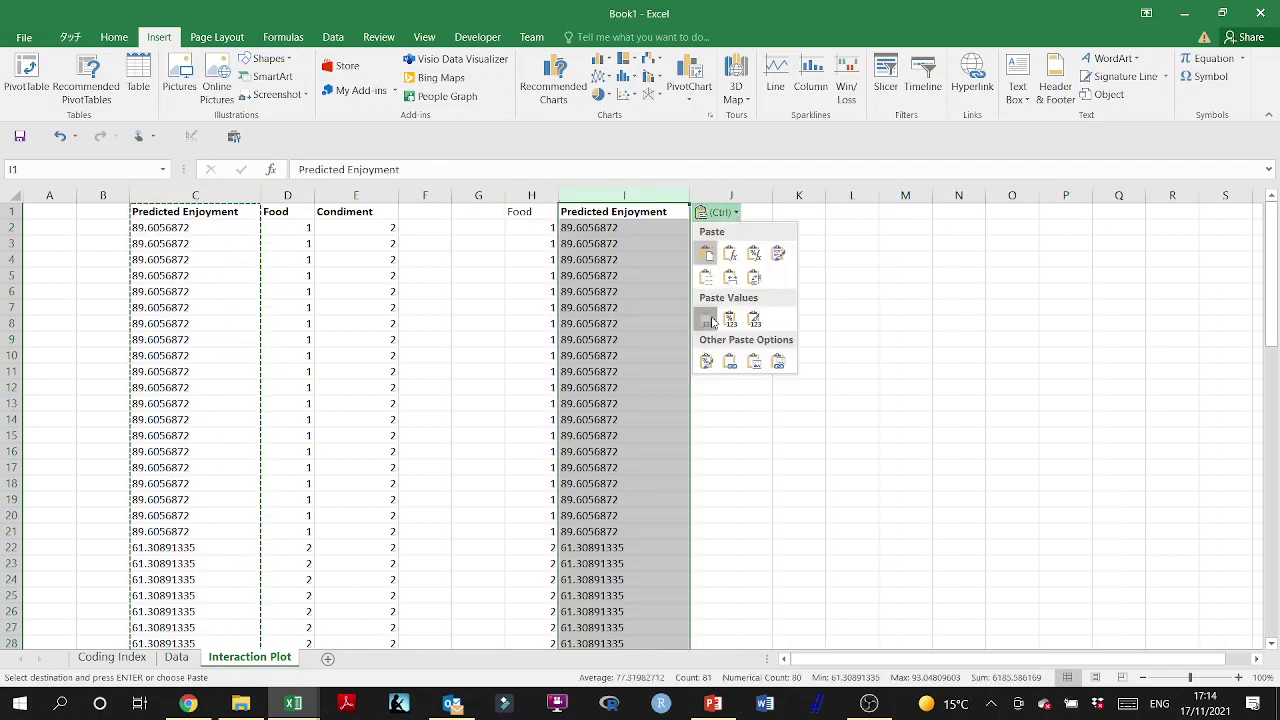
pyautogui.click(706, 319)
pyautogui.click(730, 342)
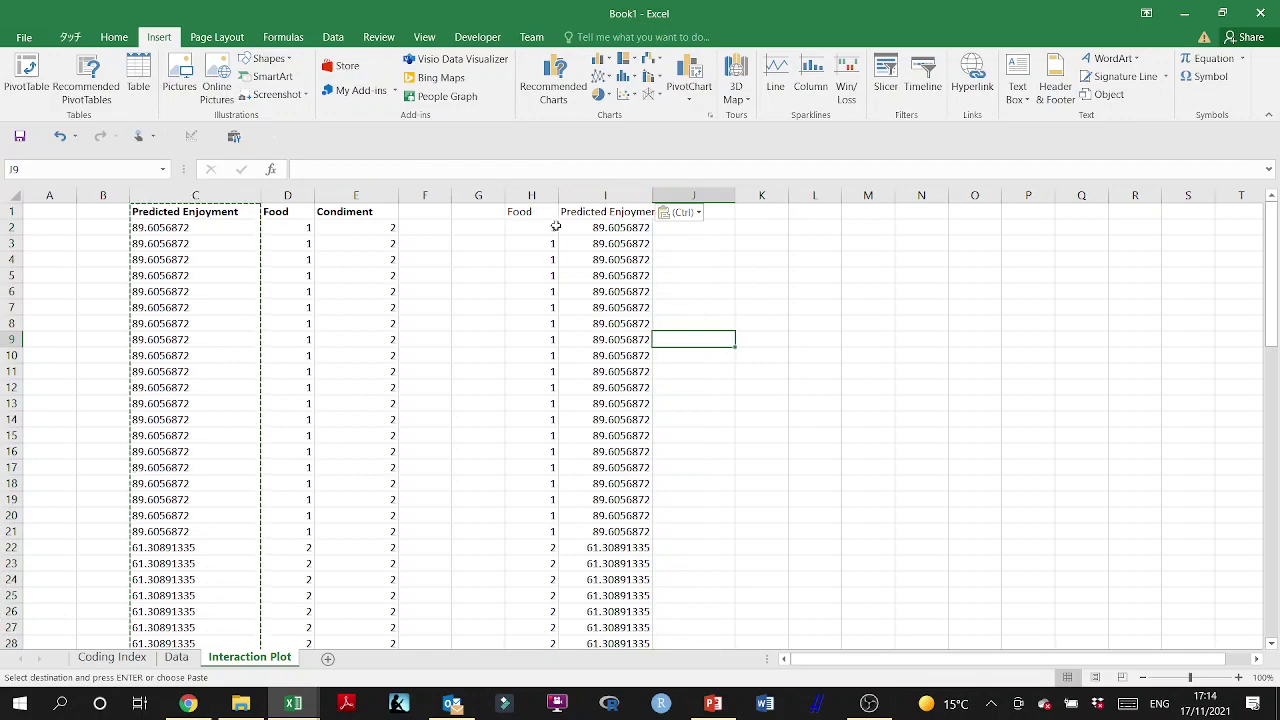
# Step: Clear the copy selection and make the Food and Predicted Enjoyment headers in H1:I1 bold
pyautogui.hscroll(4, 450, 243)
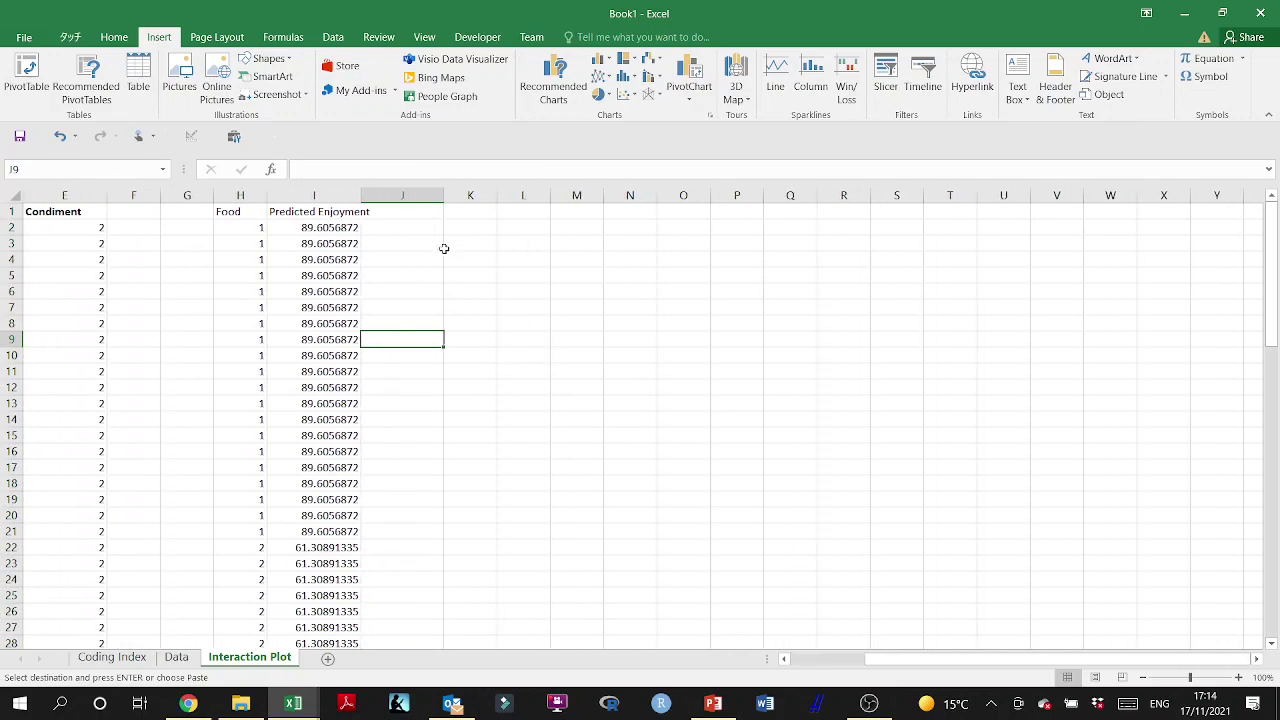
pyautogui.hscroll(-4, 443, 290)
pyautogui.scroll(-9, 500, 430)
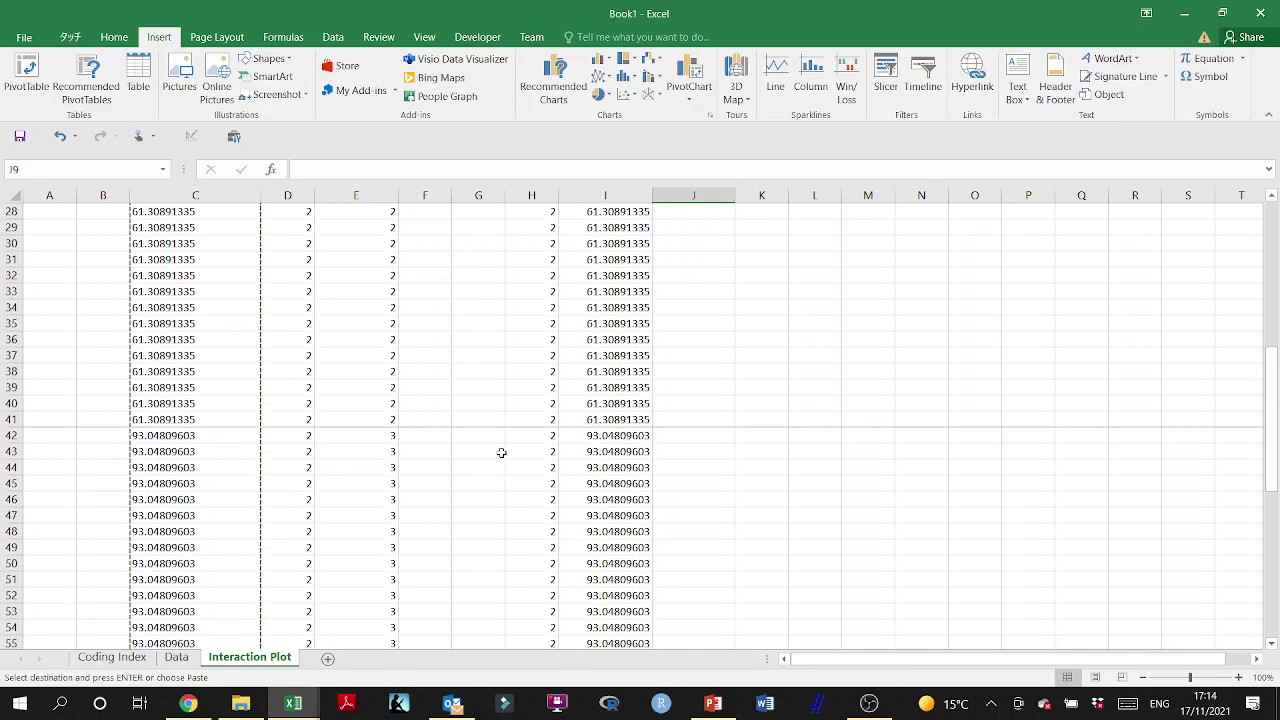
pyautogui.press('Escape')
pyautogui.scroll(9, 501, 453)
pyautogui.moveTo(530, 214); pyautogui.dragTo(650, 212)
pyautogui.hotkey('ctrl', 'b')
# Step: Insert a markers-only scatter chart of the Condiment 2 data in H1:I41 and place it beside the copied columns
pyautogui.moveTo(540, 214); pyautogui.dragTo(606, 516)
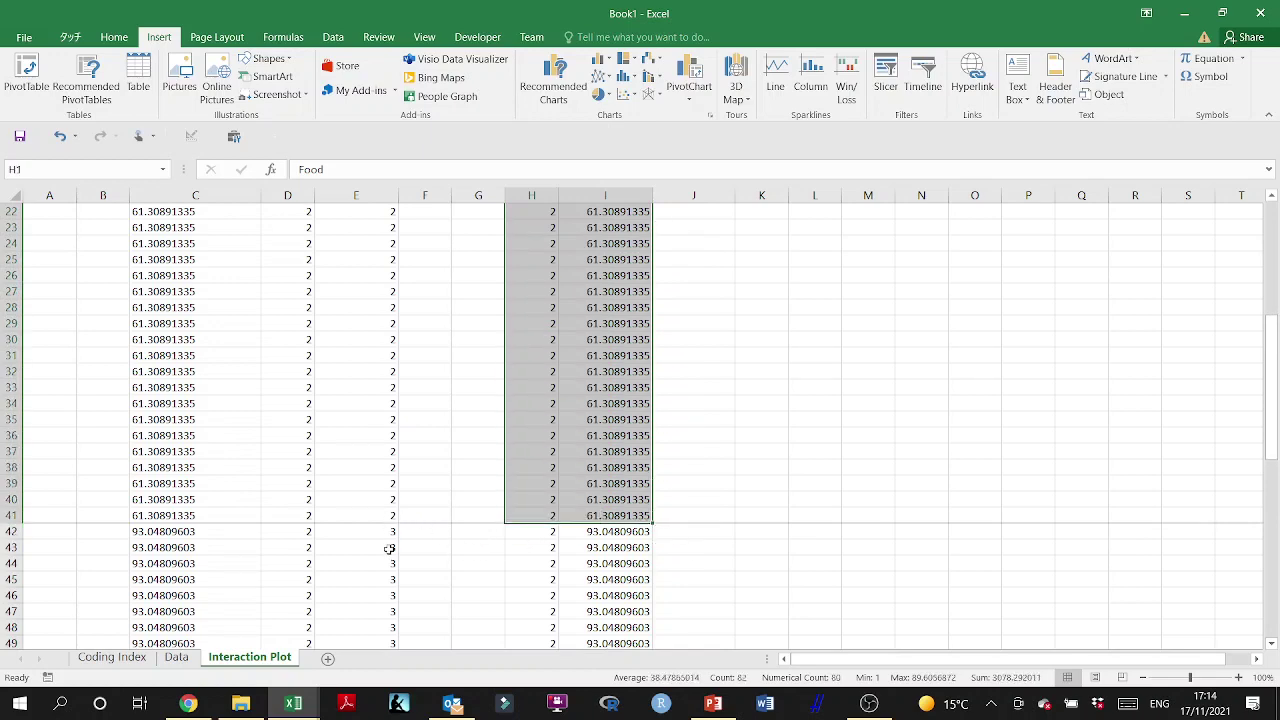
pyautogui.scroll(7, 660, 474)
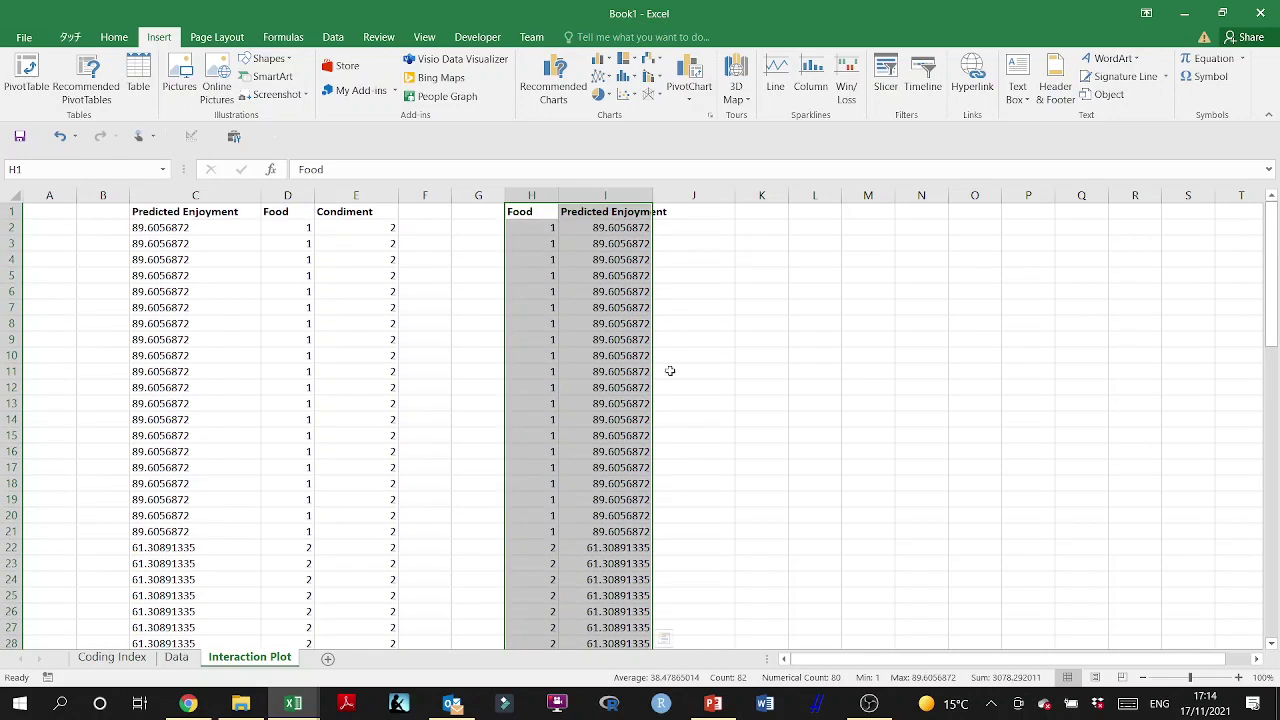
pyautogui.click(630, 94)
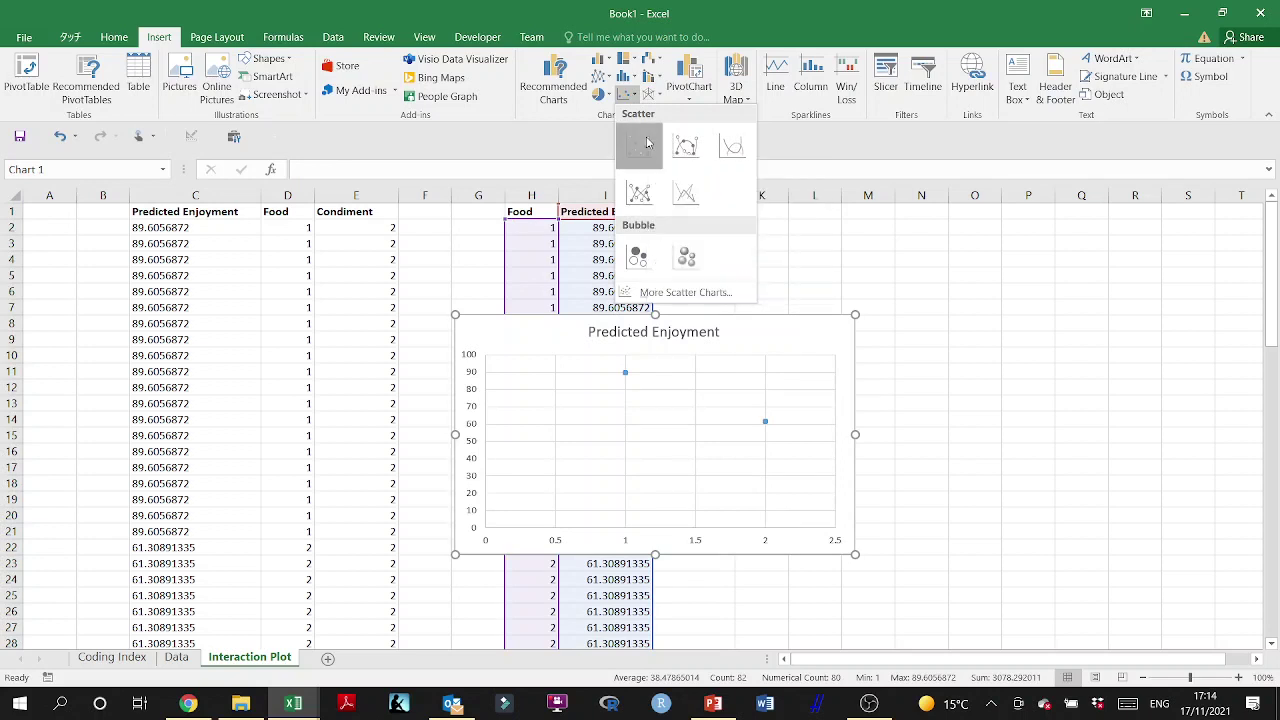
pyautogui.click(646, 143)
pyautogui.moveTo(569, 318); pyautogui.dragTo(812, 247)
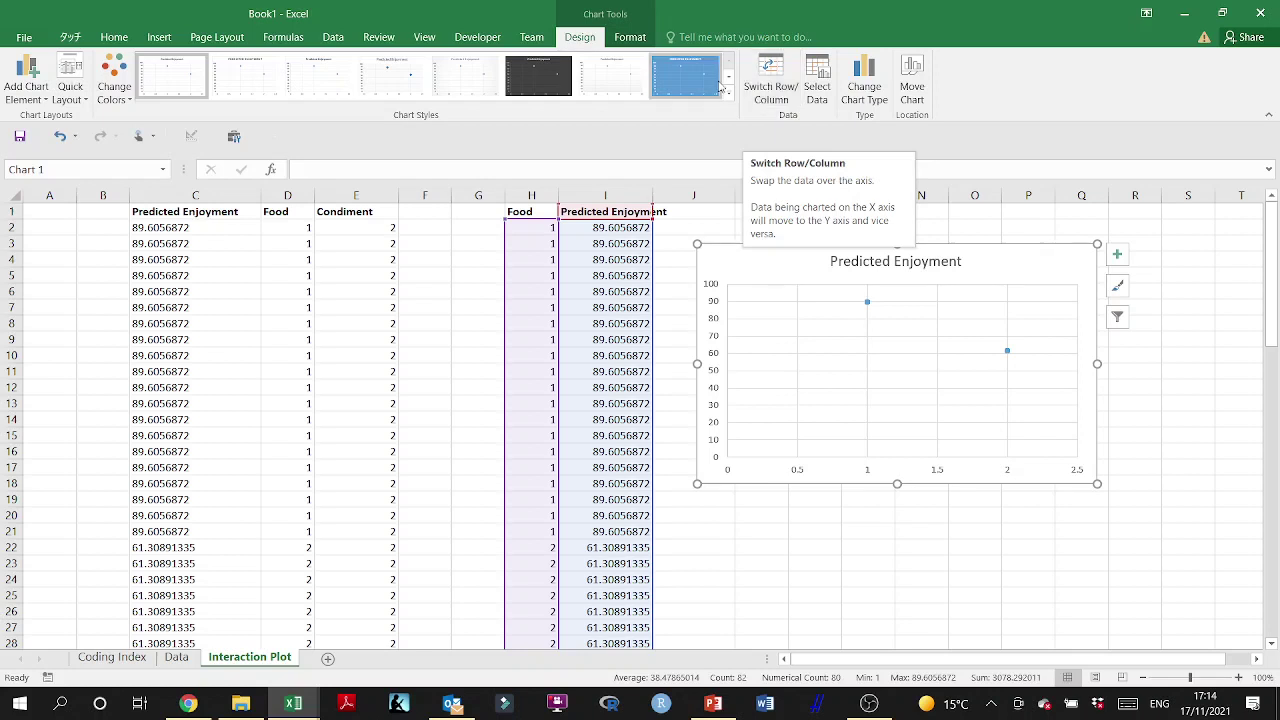
# Step: Try swapping the chart's rows and columns, and undo the swap
pyautogui.click(760, 104)
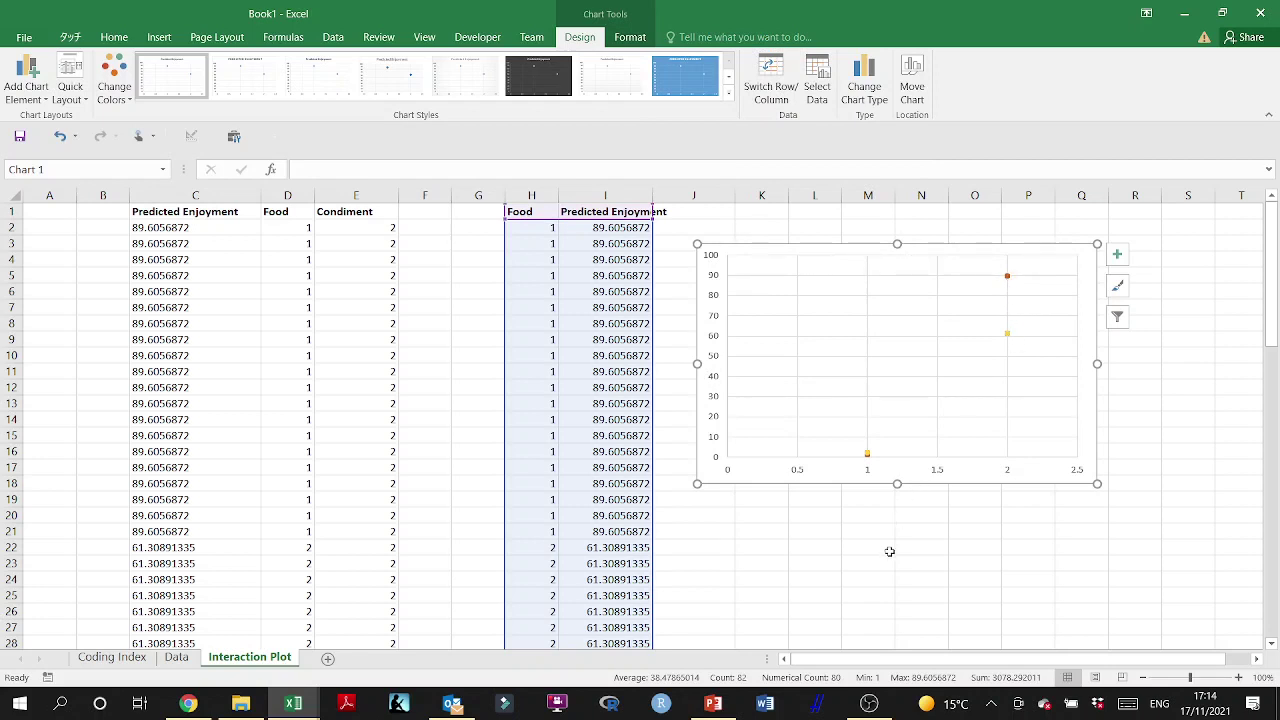
pyautogui.hotkey('ctrl', 'z')
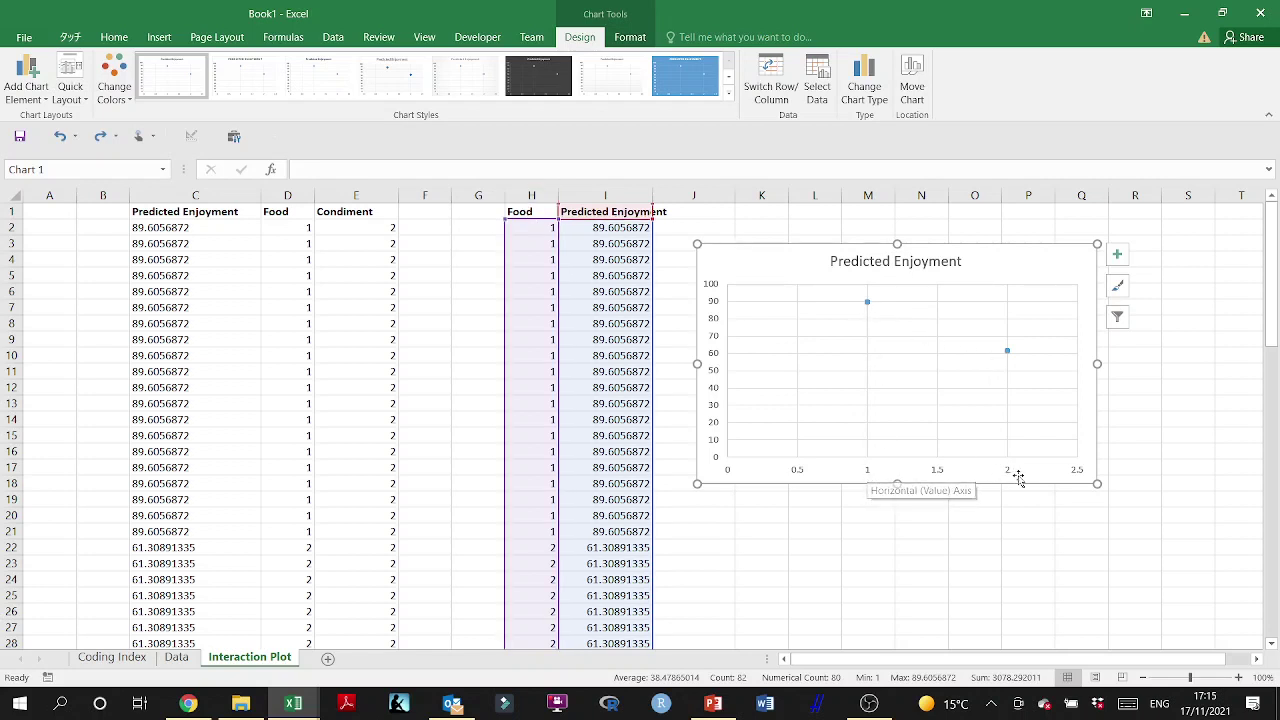
# Step: Add a linear trendline to the chart's data series and colour its line yellow
pyautogui.rightClick(868, 303)
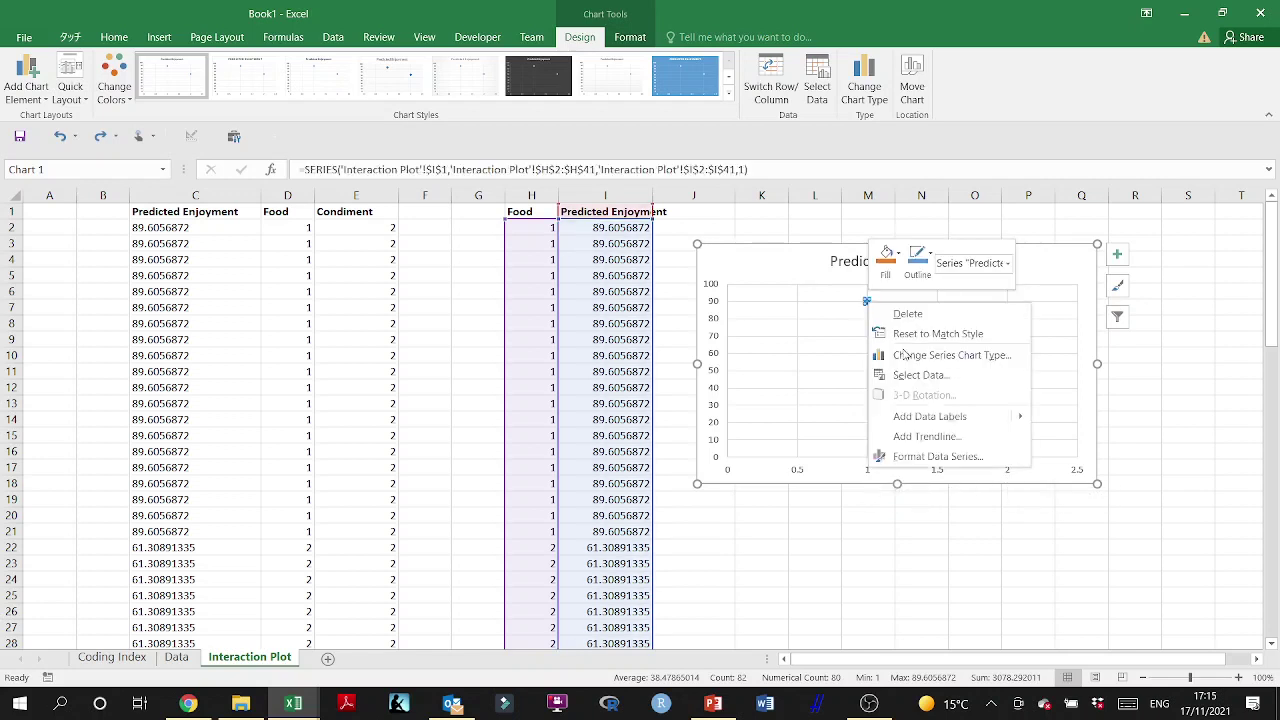
pyautogui.click(920, 440)
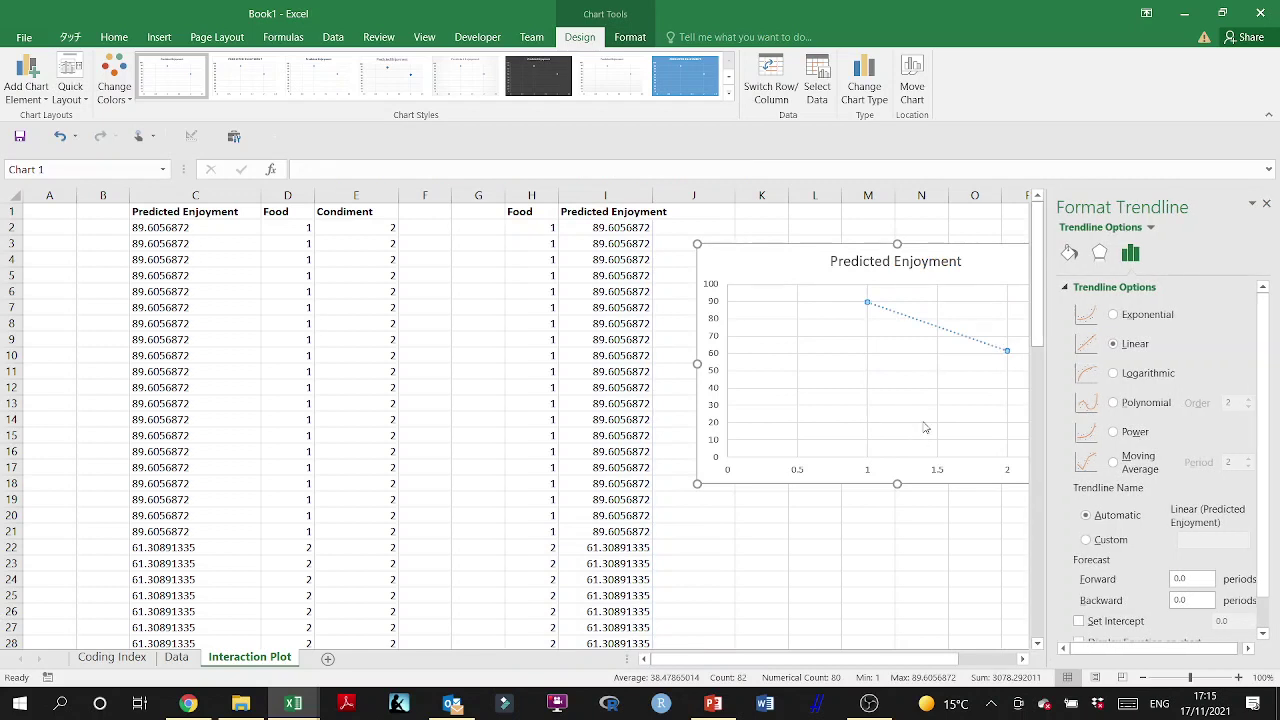
pyautogui.click(1069, 253)
pyautogui.click(1245, 397)
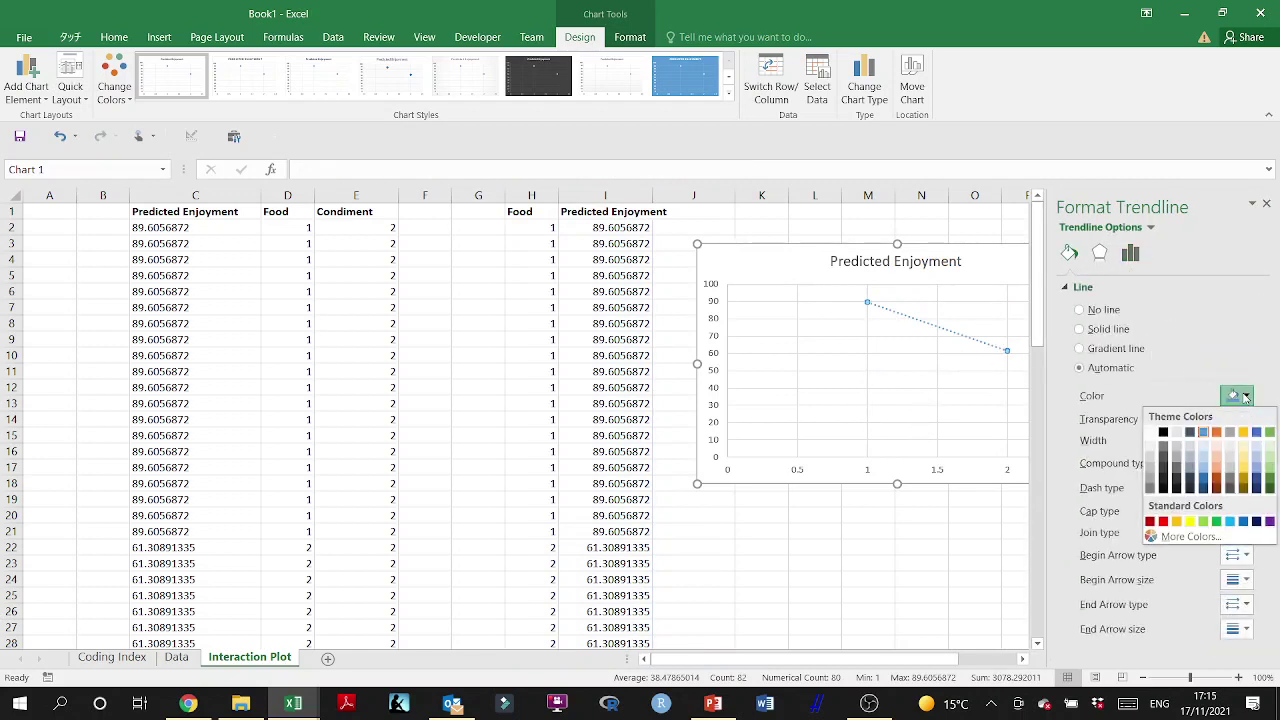
pyautogui.click(1189, 521)
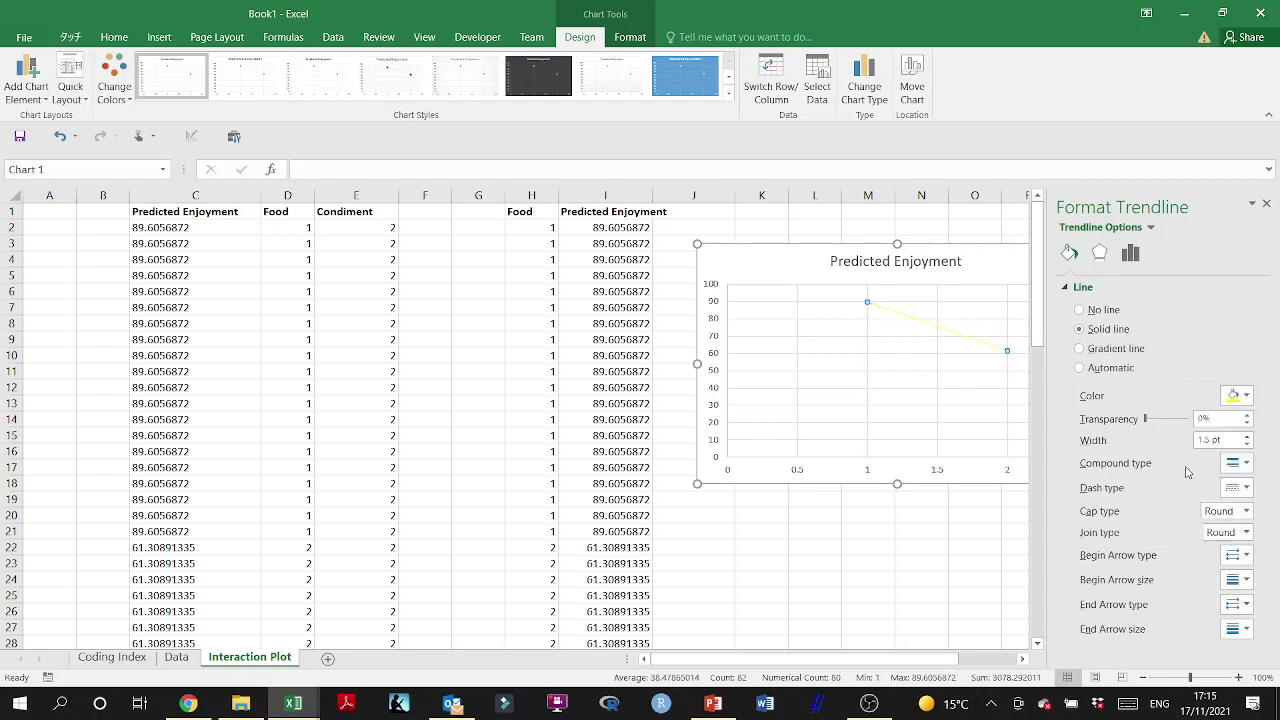
pyautogui.click(955, 574)
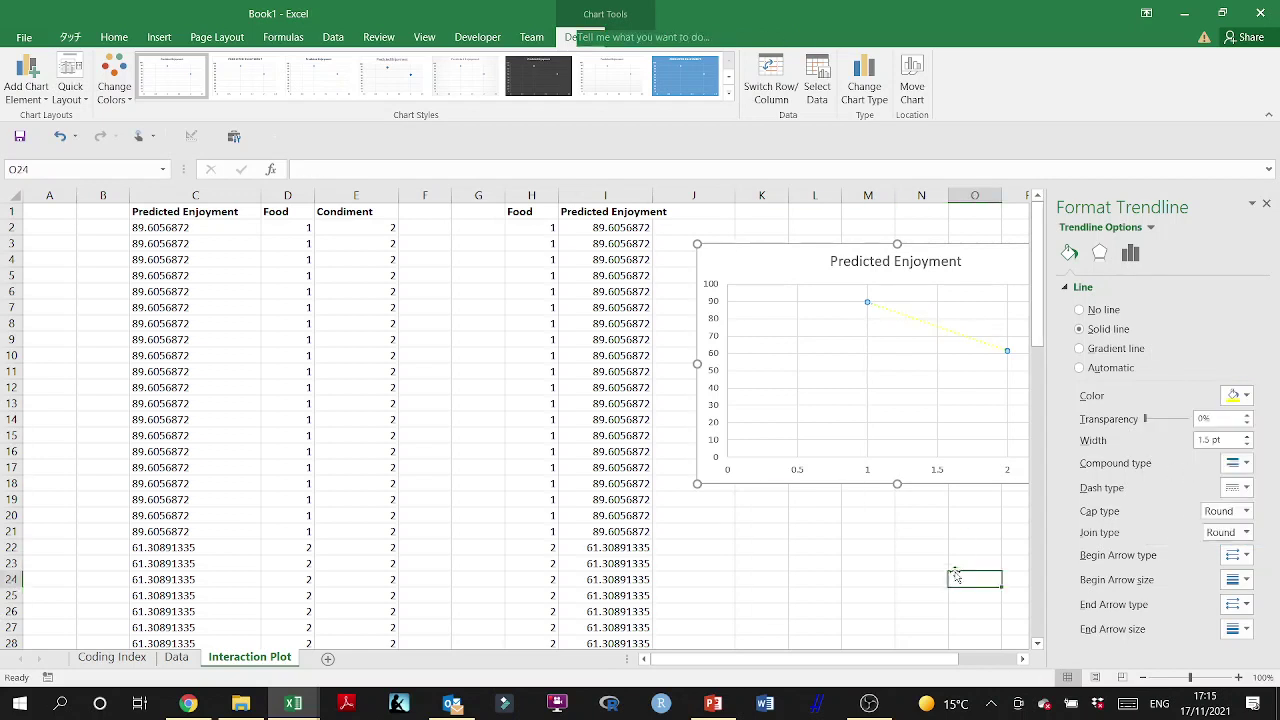
pyautogui.click(1266, 204)
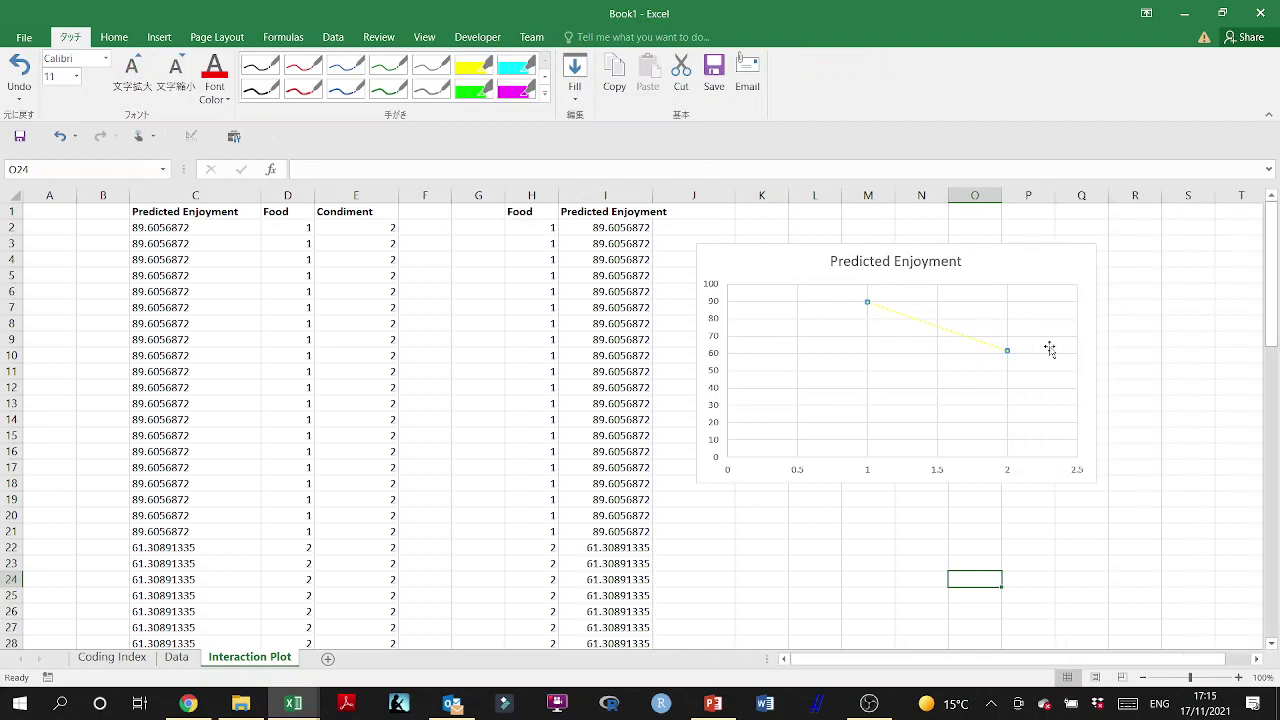
pyautogui.click(965, 344)
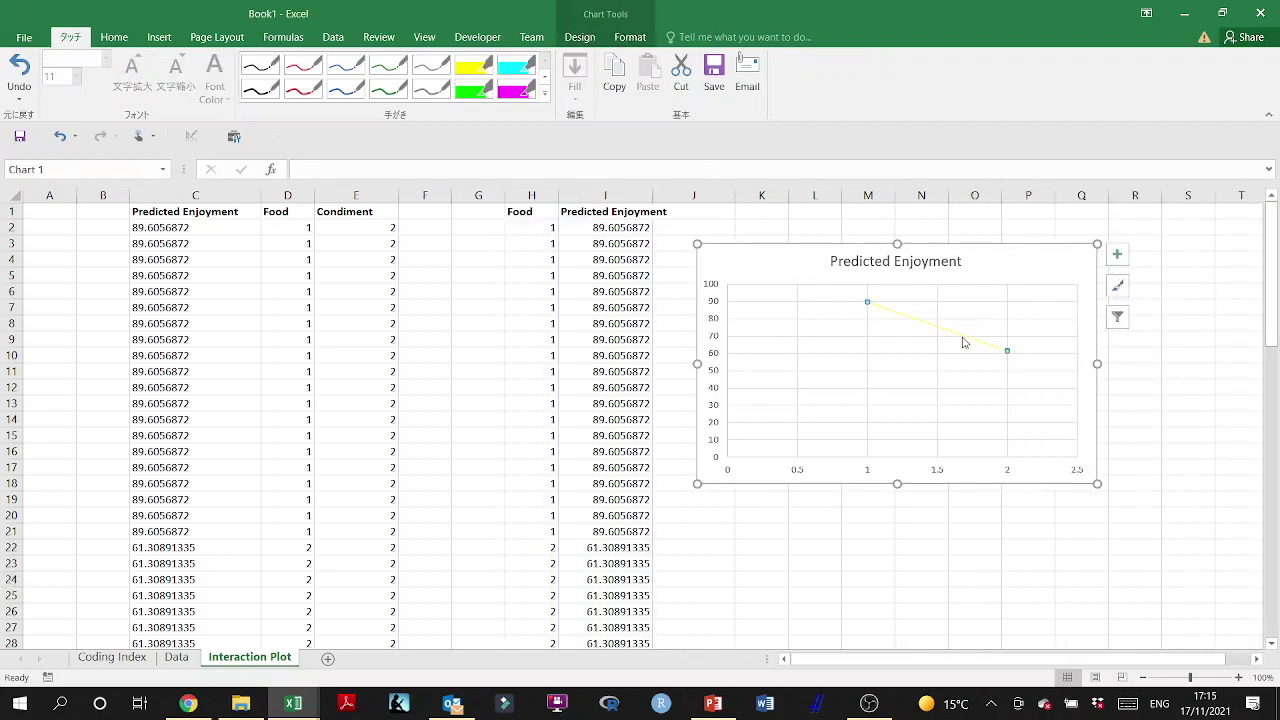
pyautogui.rightClick(885, 313)
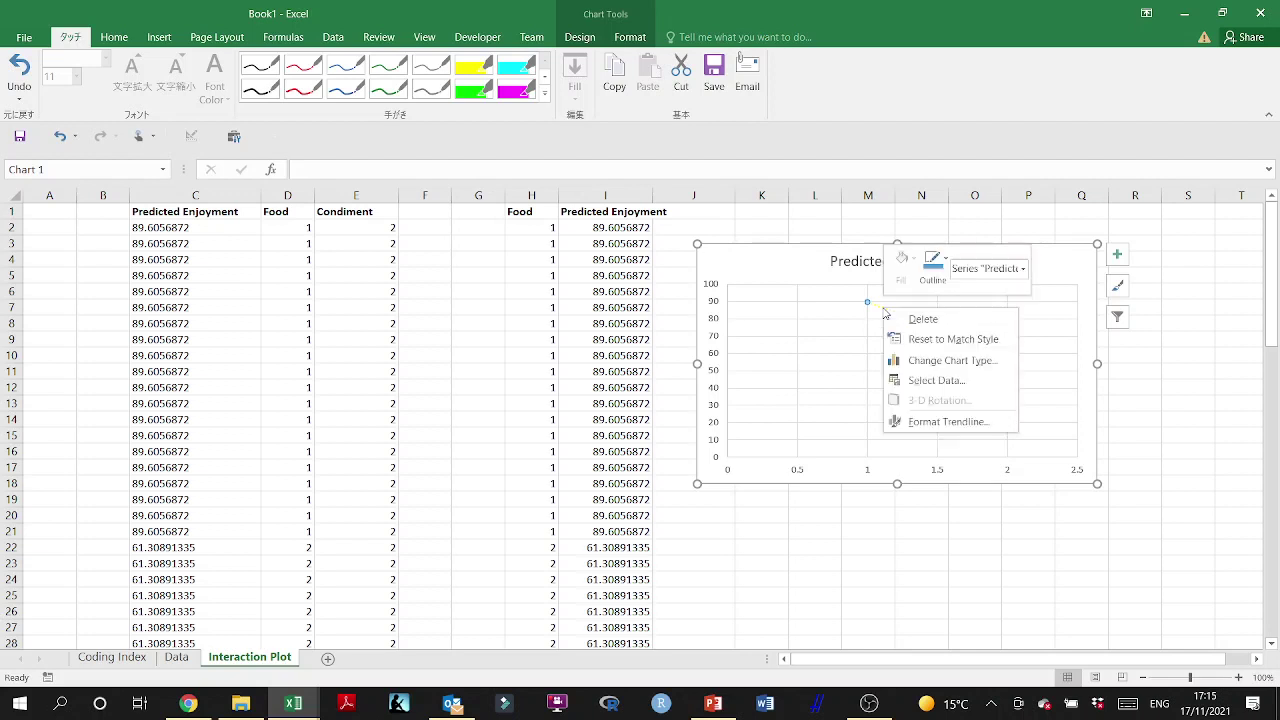
pyautogui.click(864, 302)
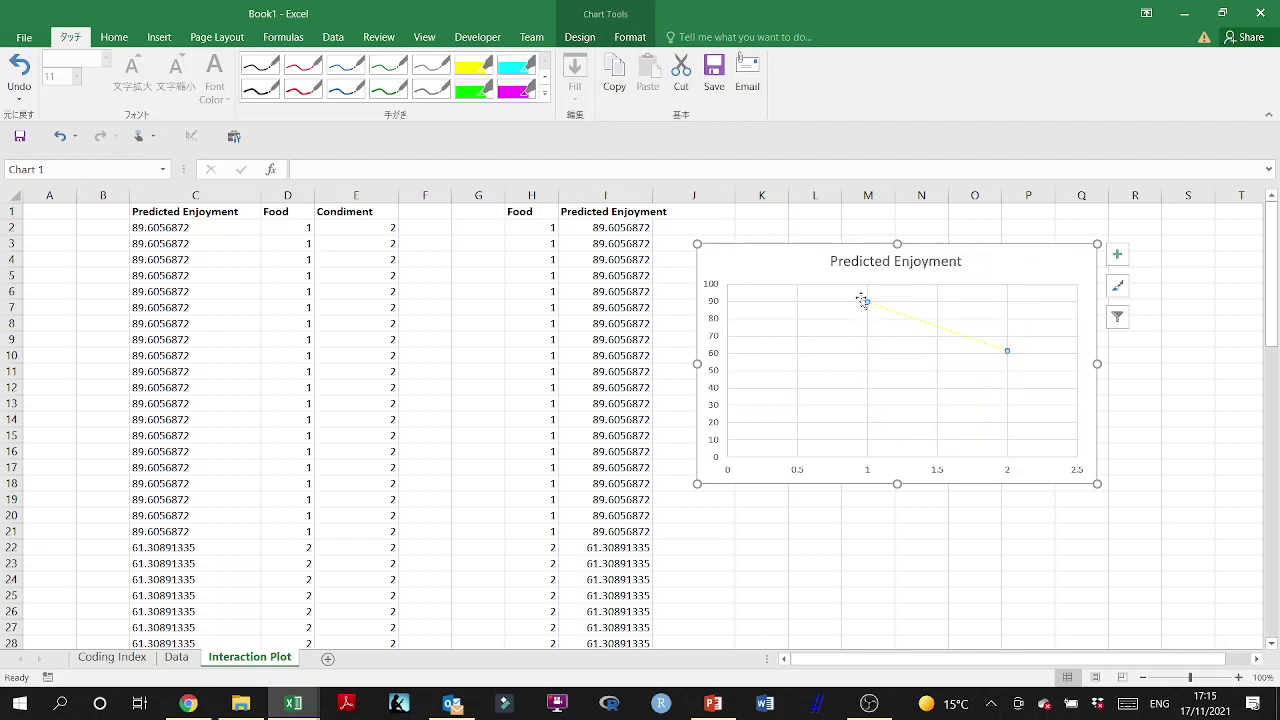
pyautogui.rightClick(867, 304)
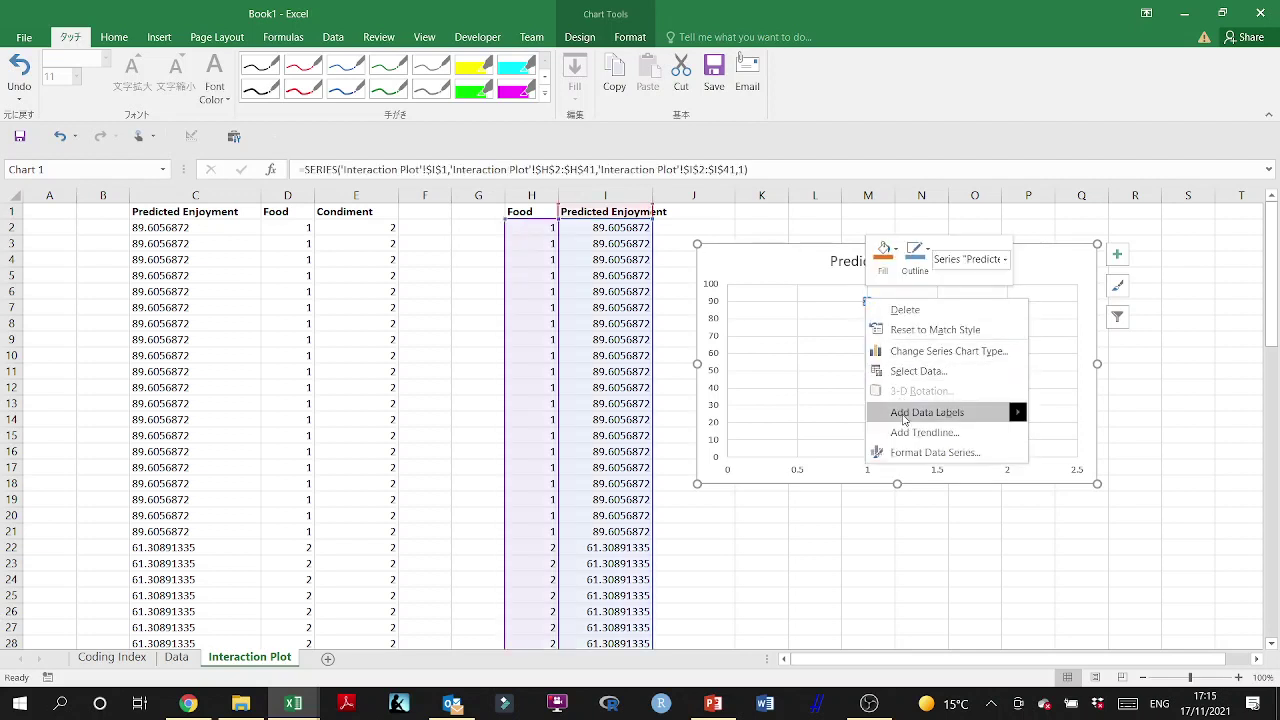
pyautogui.press('Escape')
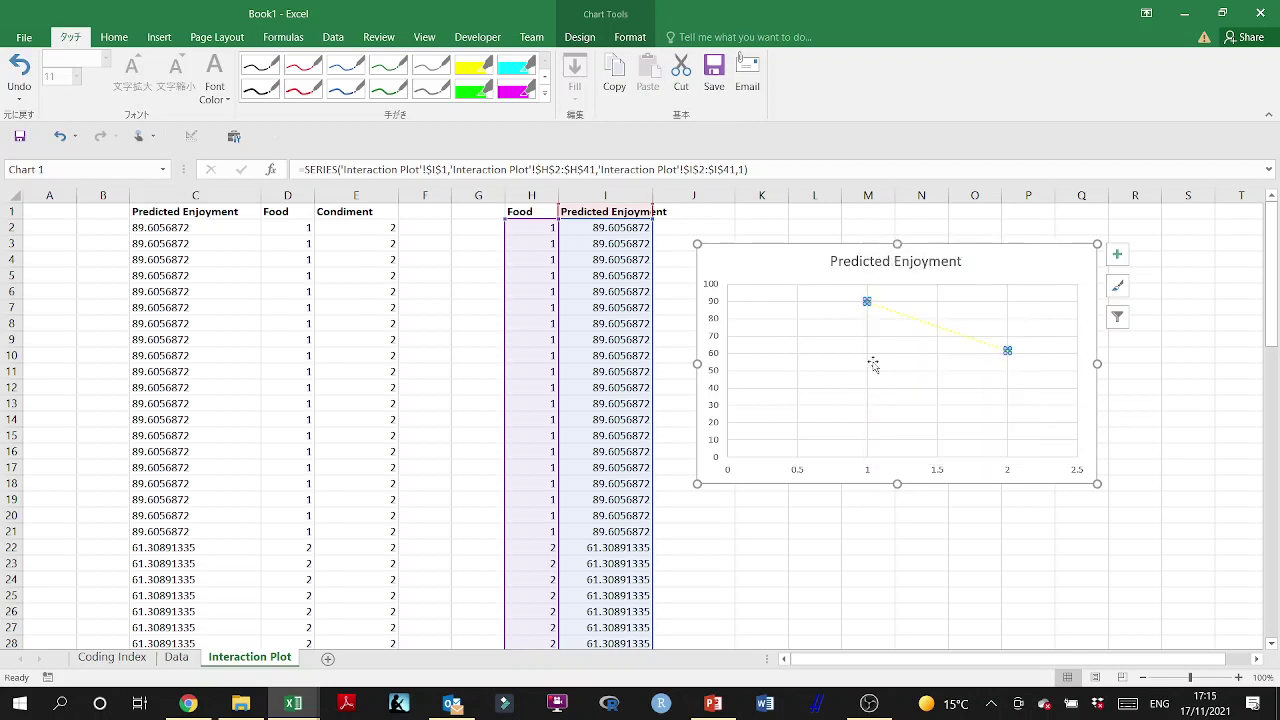
pyautogui.rightClick(884, 312)
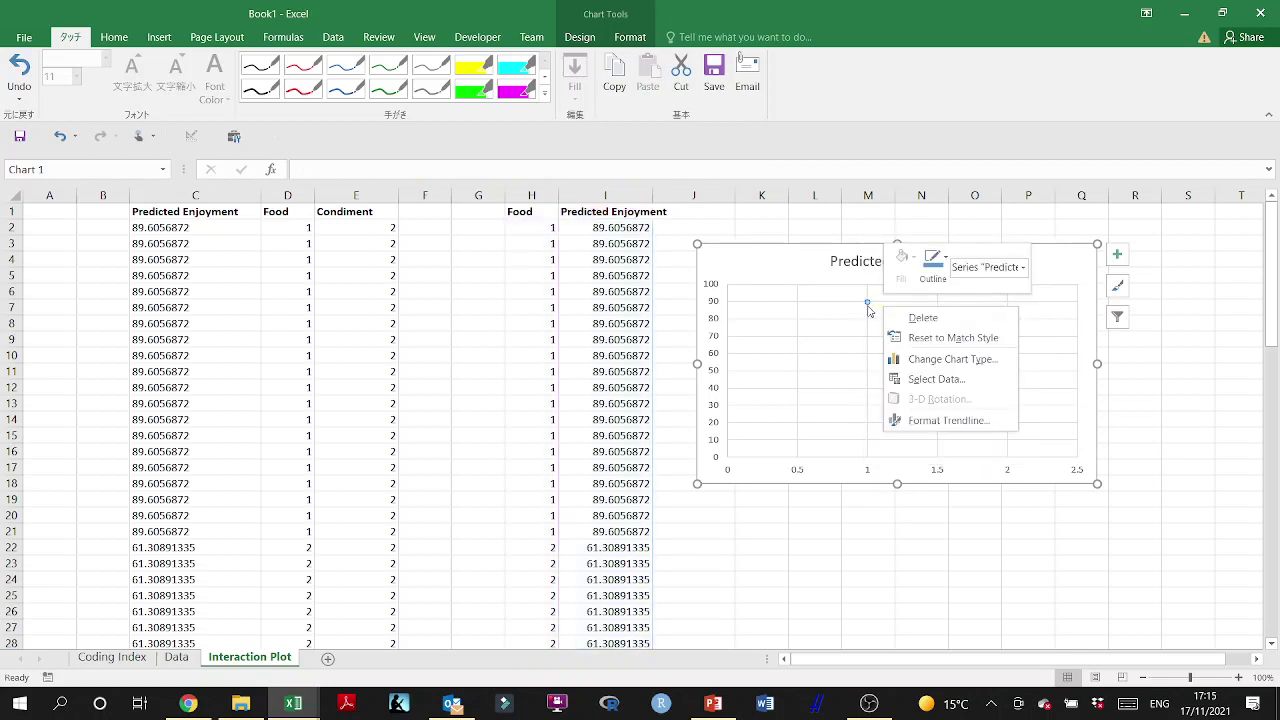
pyautogui.press('Escape')
# Step: Recolour the trendline with the standard orange and close its formatting options
pyautogui.rightClick(866, 299)
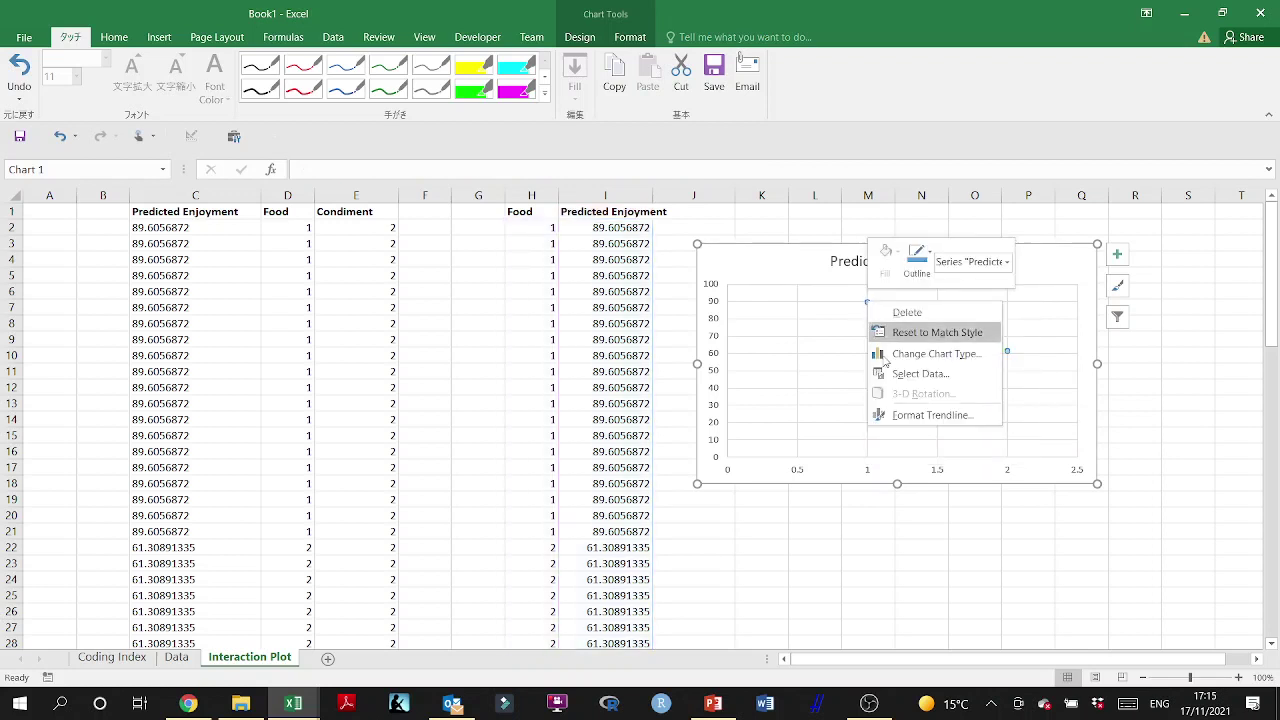
pyautogui.click(928, 414)
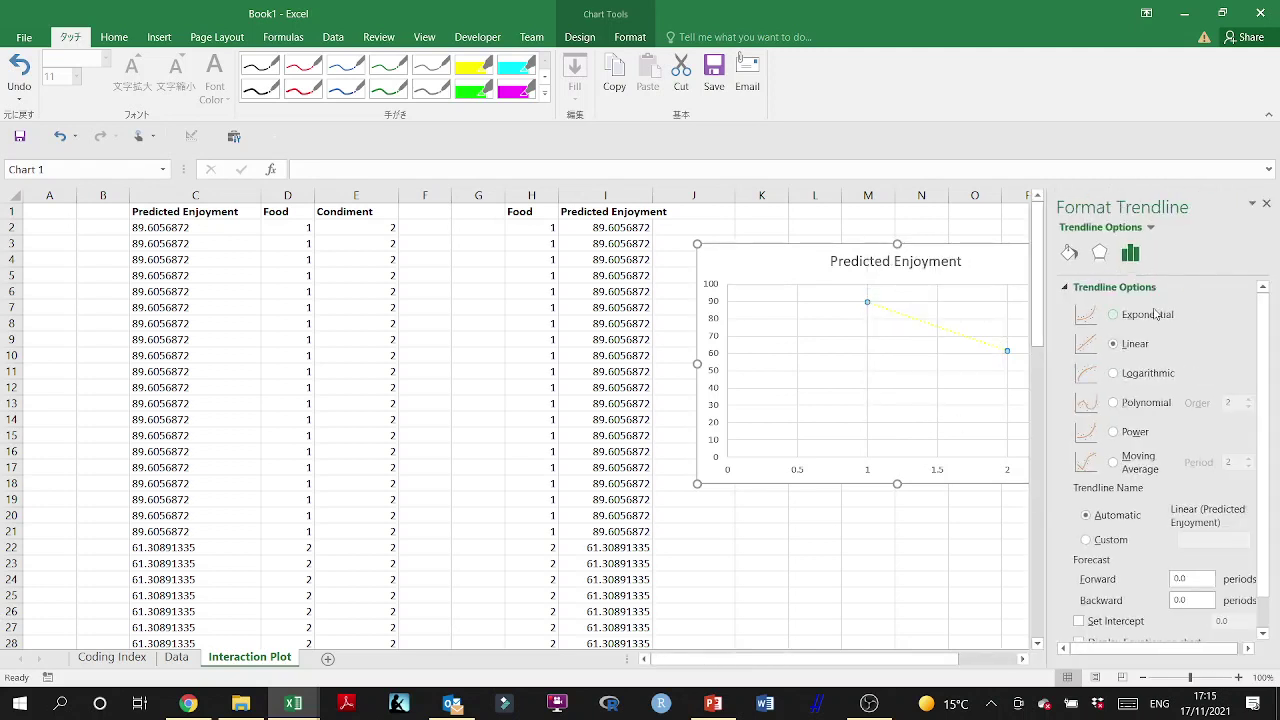
pyautogui.click(1070, 255)
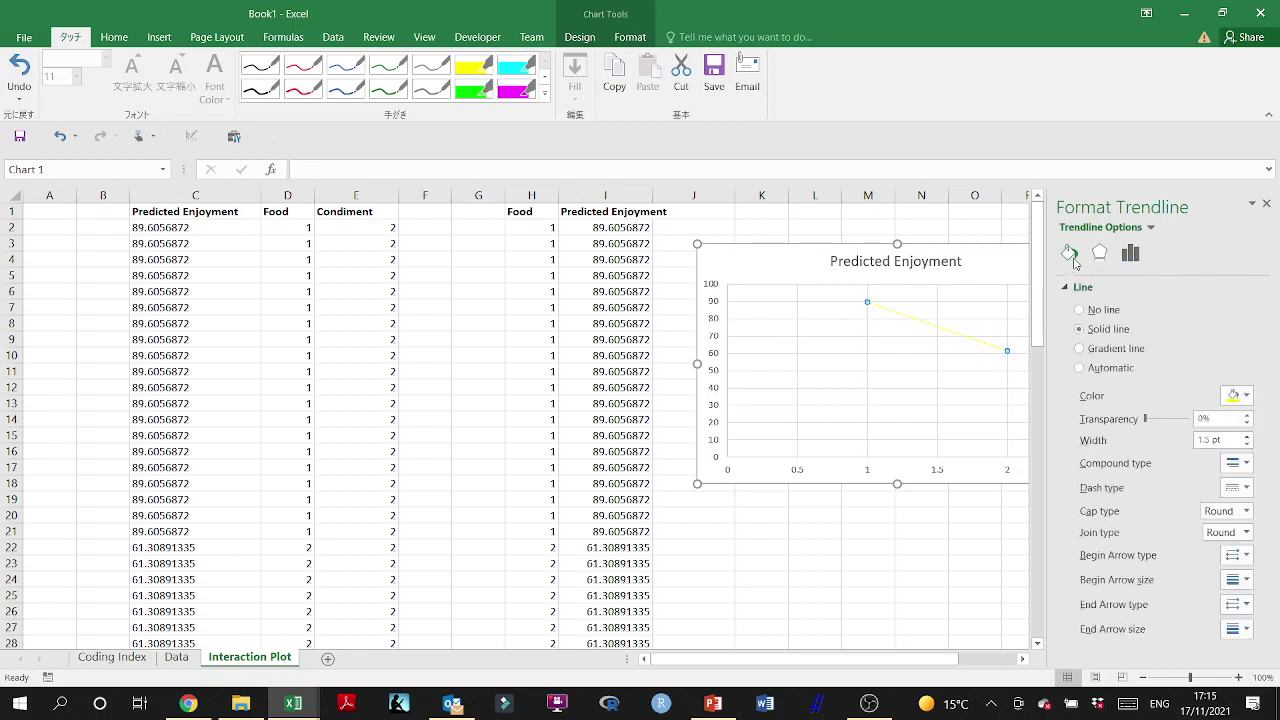
pyautogui.click(1237, 395)
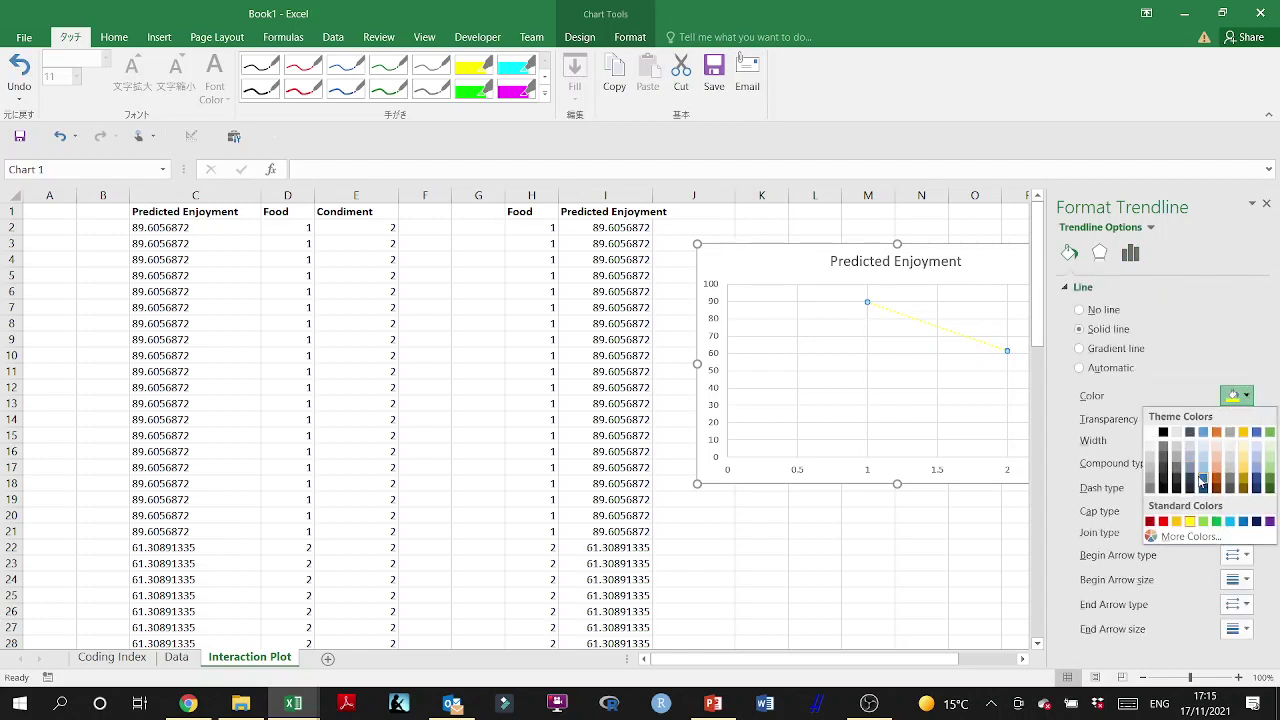
pyautogui.click(1177, 524)
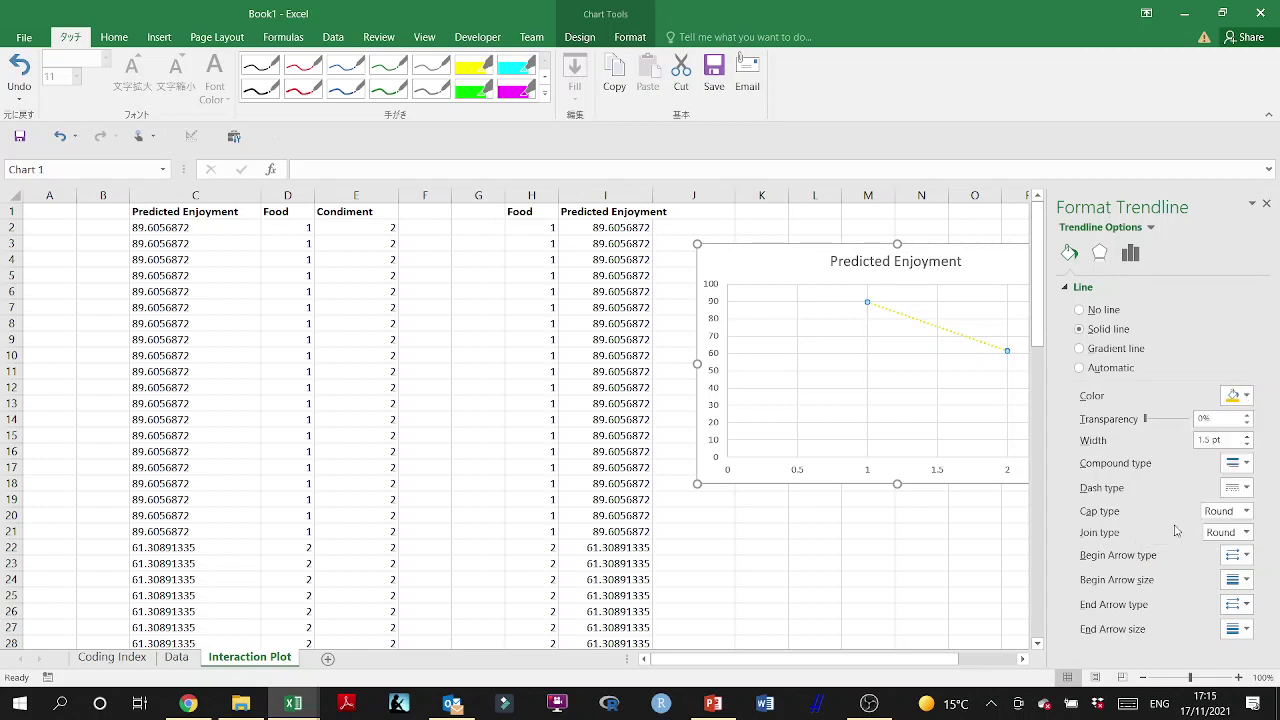
pyautogui.click(1266, 202)
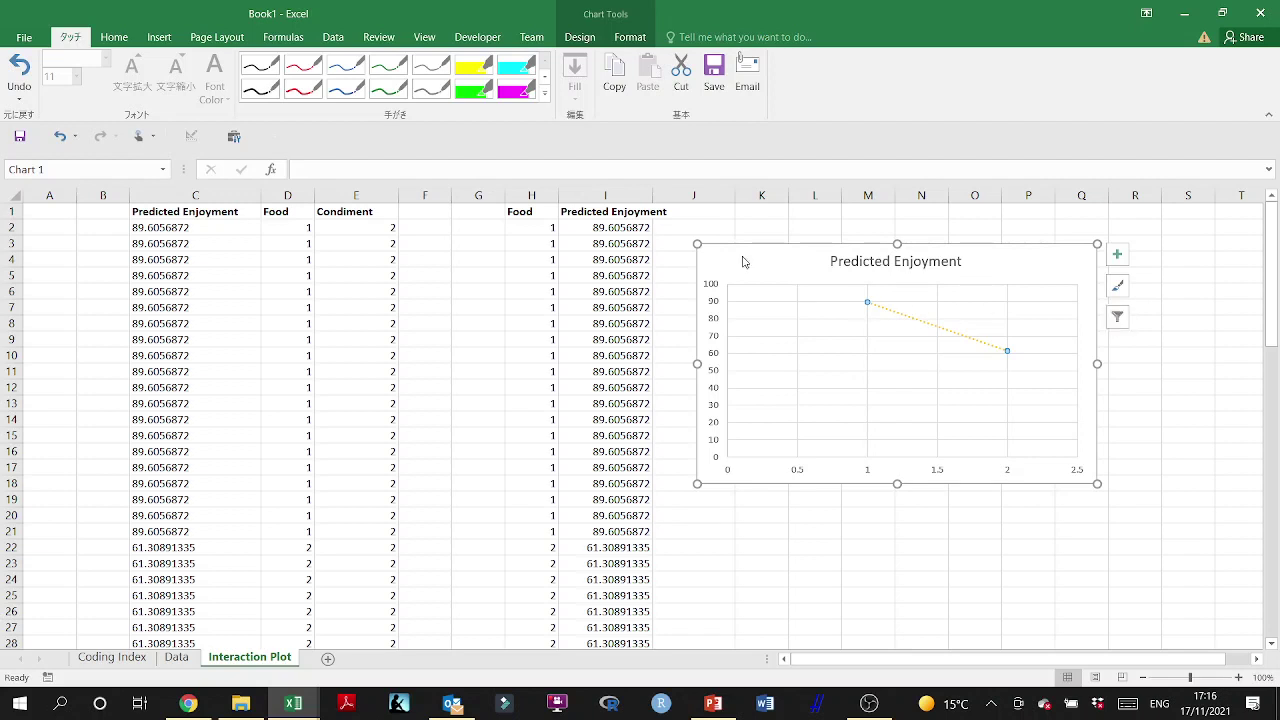
# Step: Edit the chart's data source to rename the Predicted Enjoyment series as Mustard
pyautogui.click(620, 37)
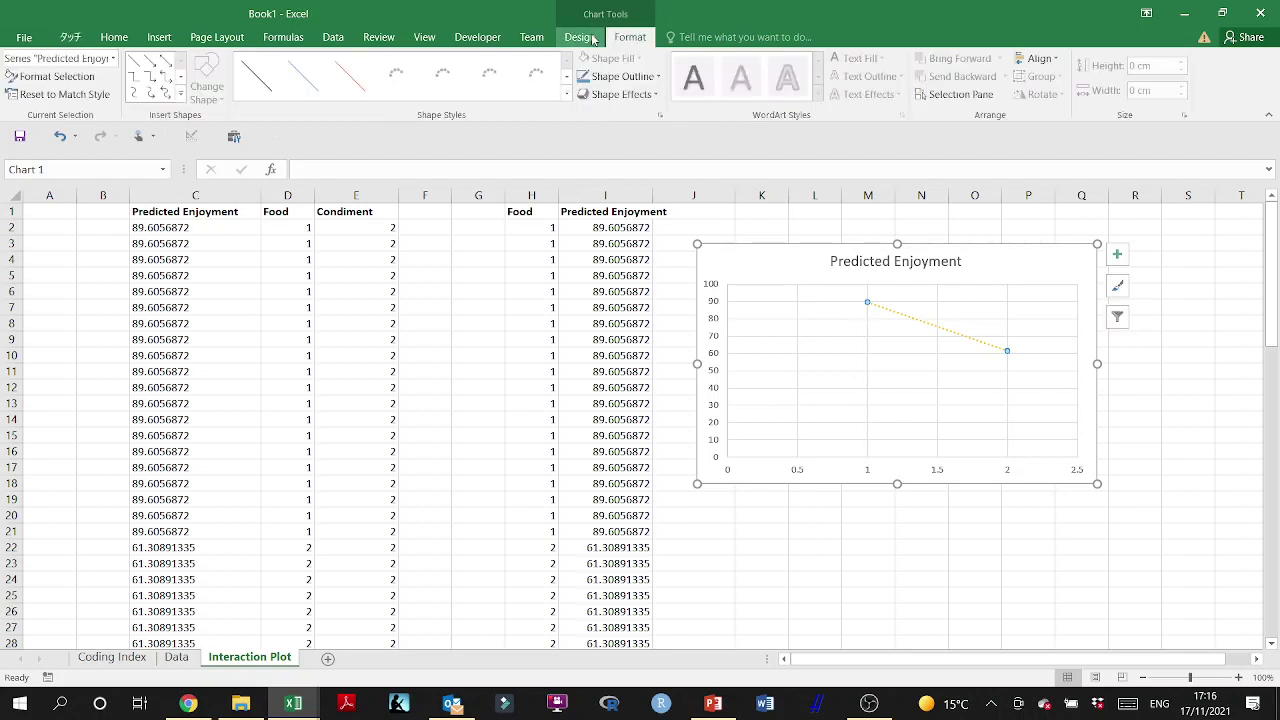
pyautogui.click(580, 37)
pyautogui.click(810, 95)
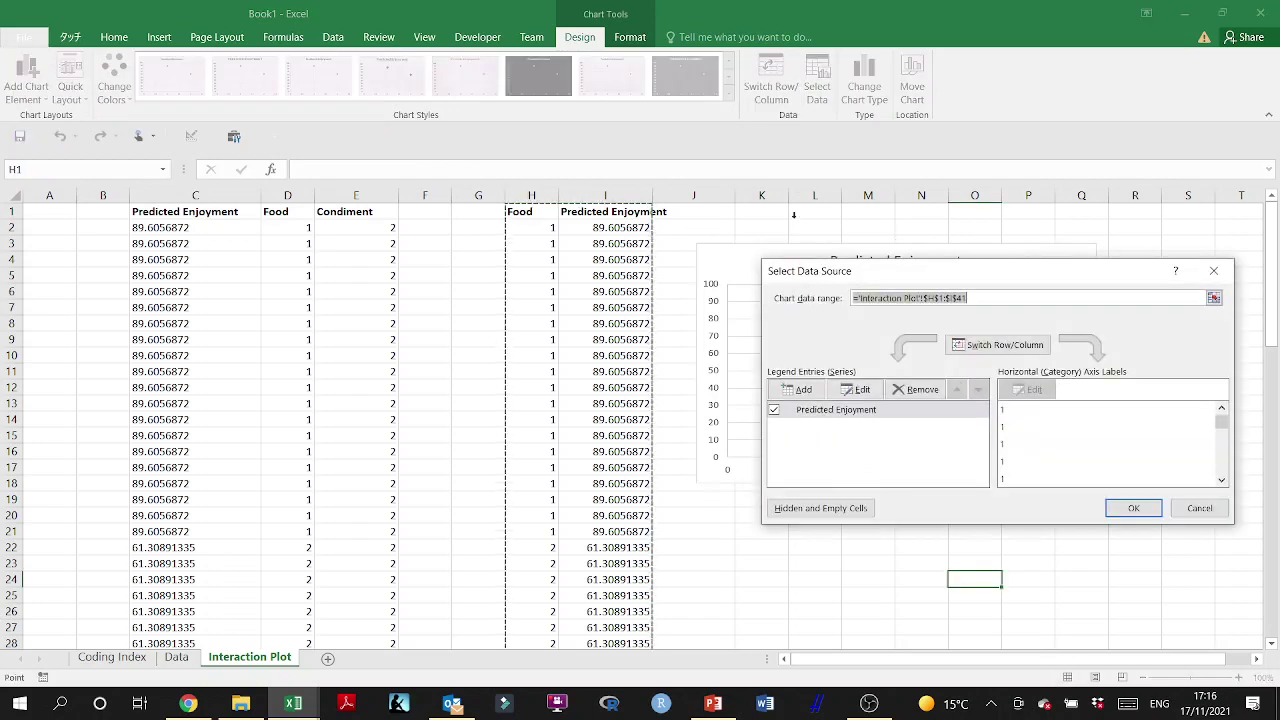
pyautogui.click(855, 389)
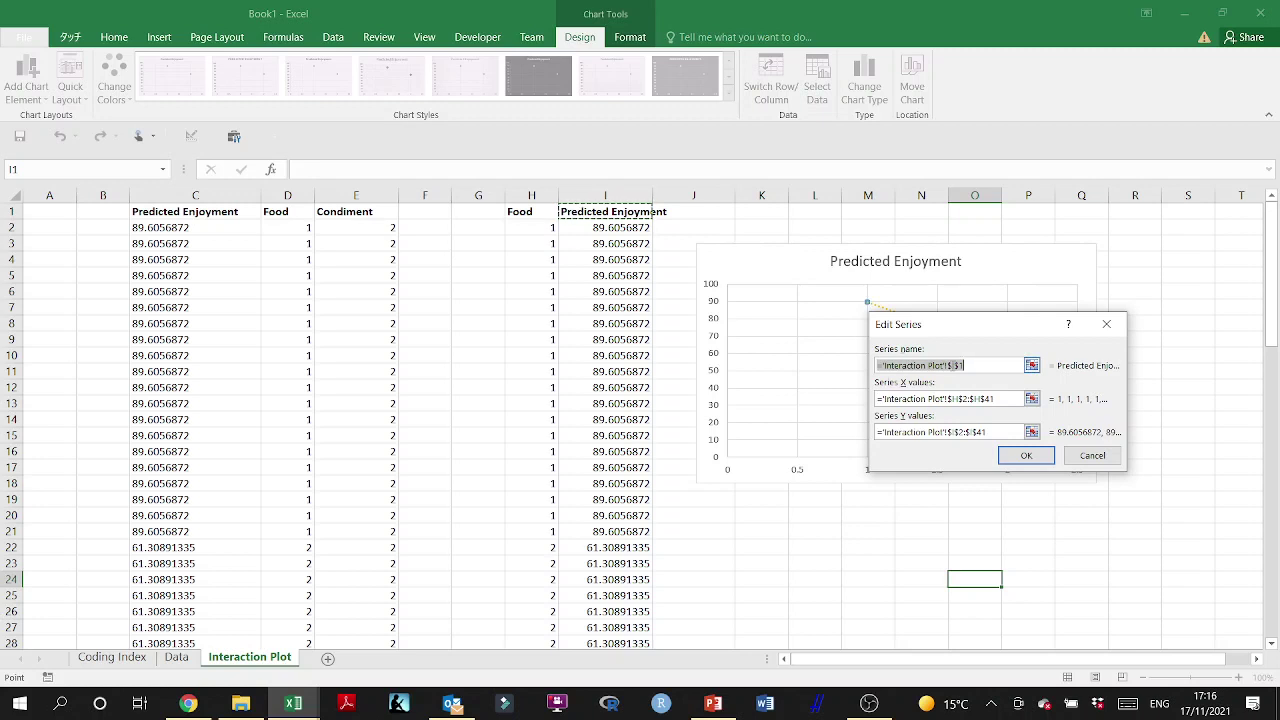
pyautogui.write('Mustard')
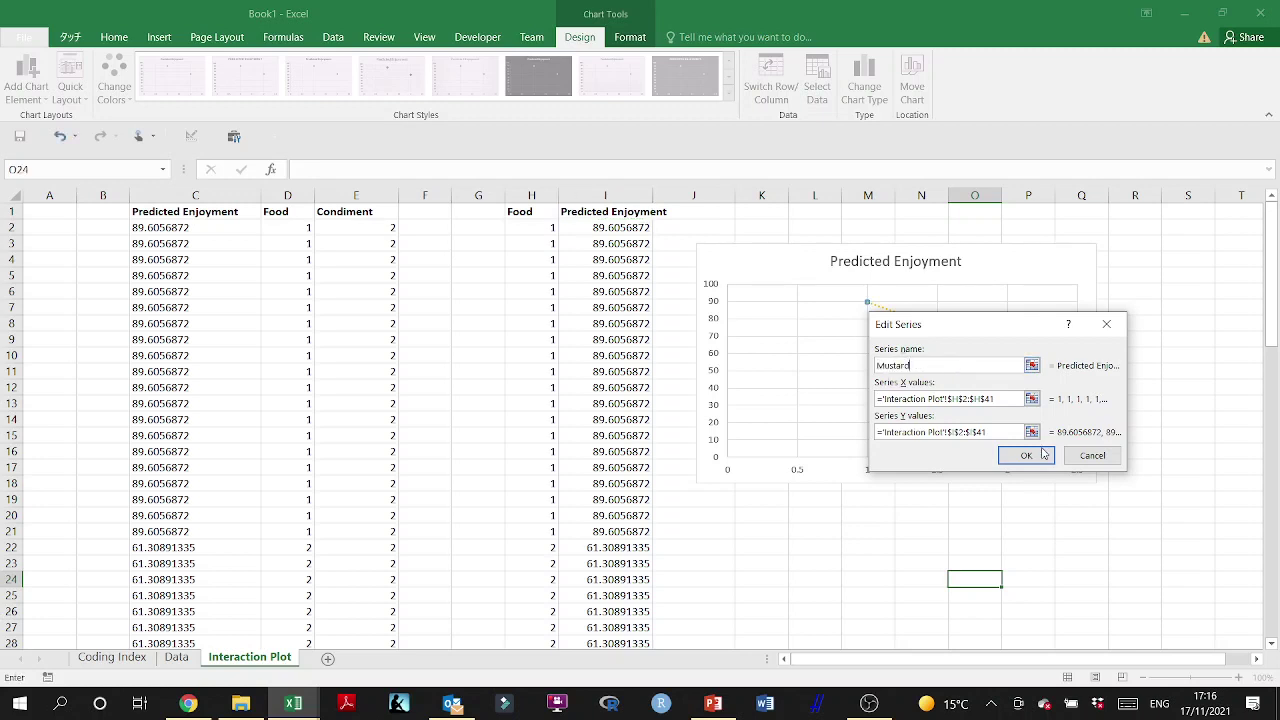
pyautogui.click(1026, 455)
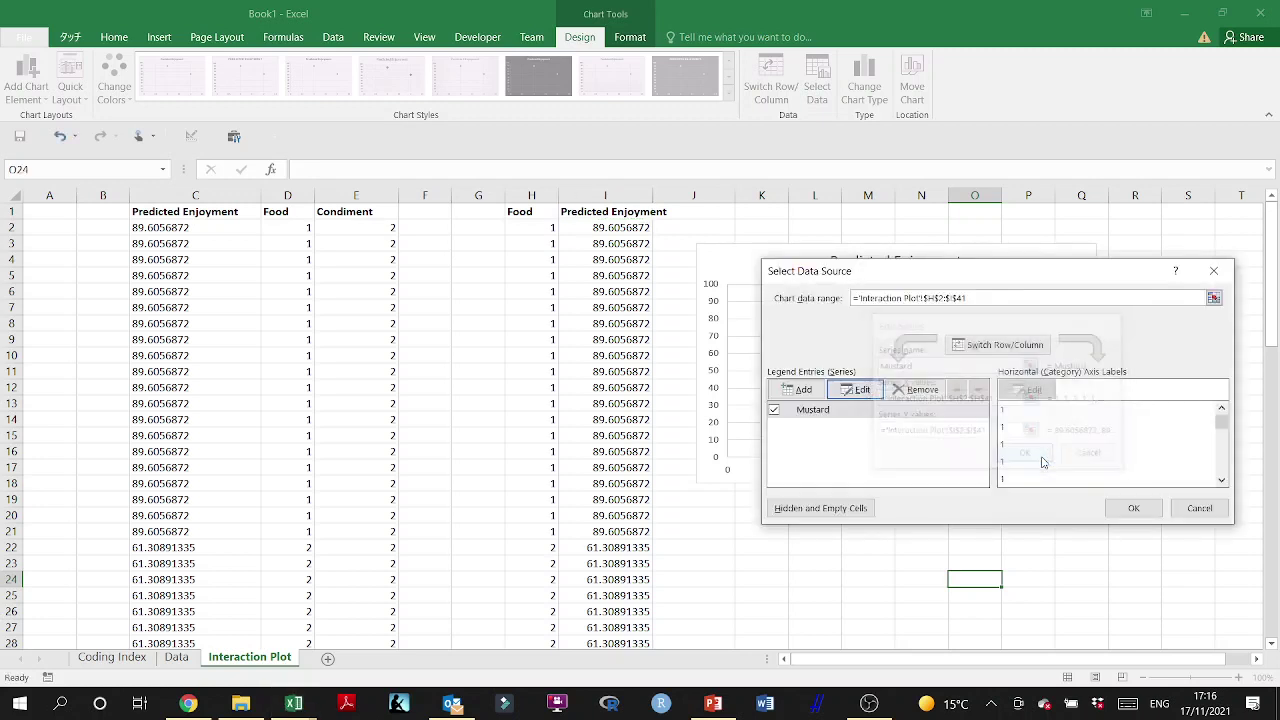
# Step: Accept the renamed series and apply the first quick layout, which includes axis titles and a legend, to the chart
pyautogui.click(1144, 509)
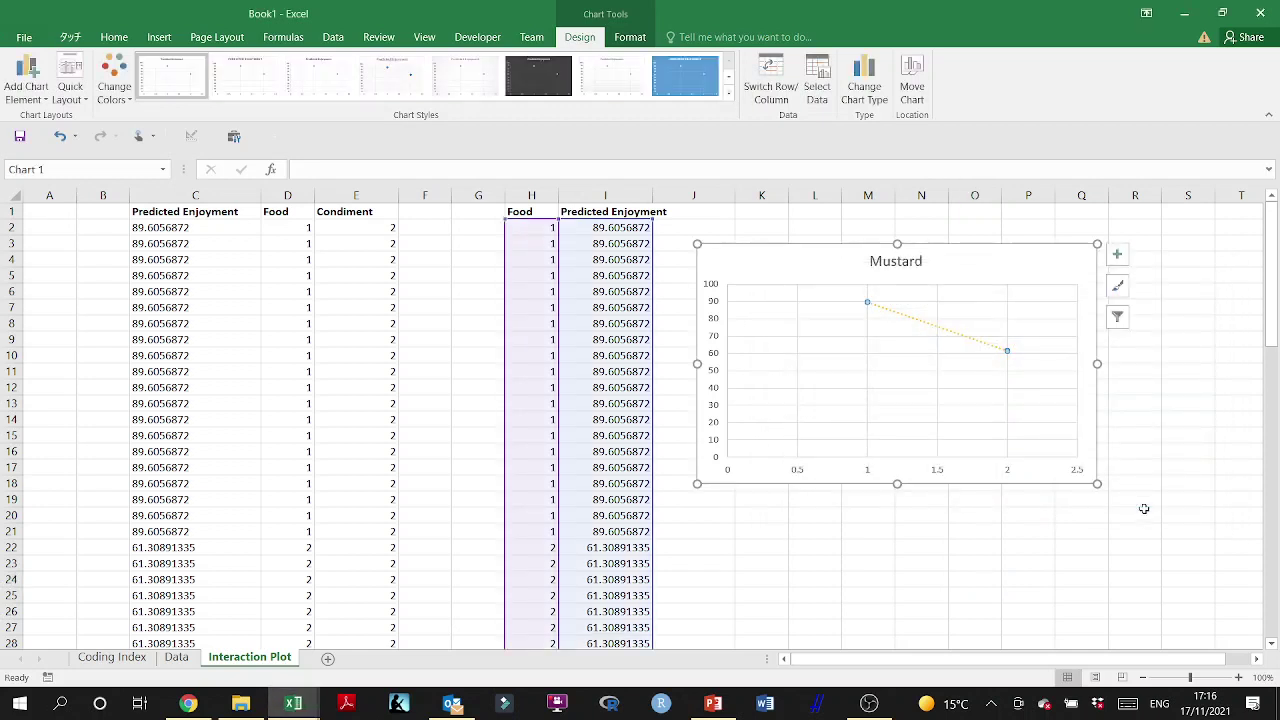
pyautogui.click(70, 80)
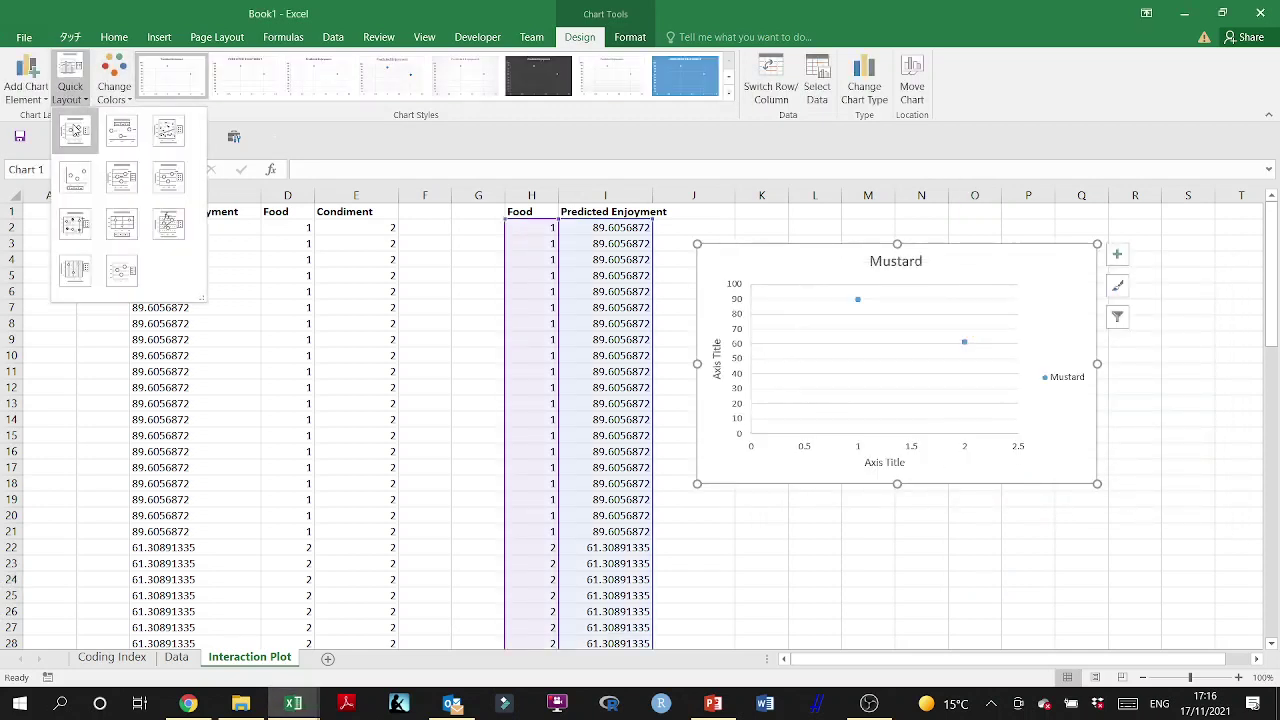
pyautogui.click(75, 130)
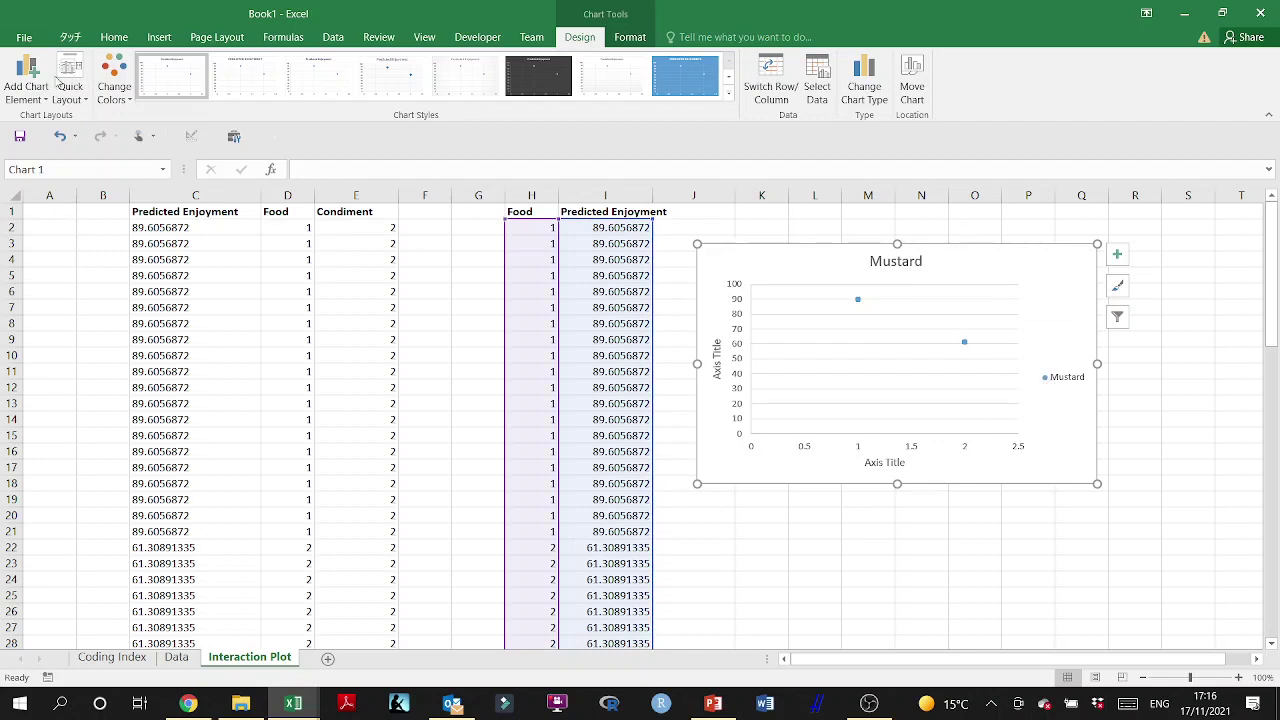
# Step: Add a linear trendline to the Mustard series, colour its line the standard orange, and close the formatting options
pyautogui.rightClick(858, 302)
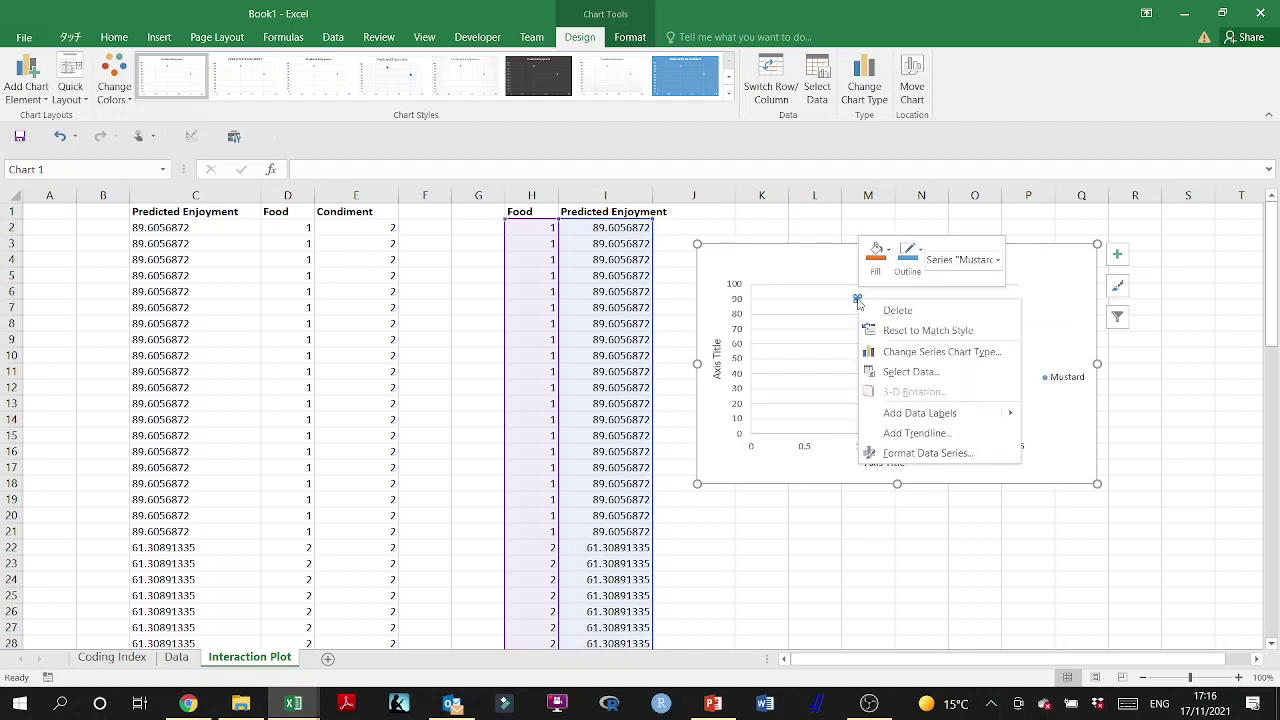
pyautogui.click(896, 430)
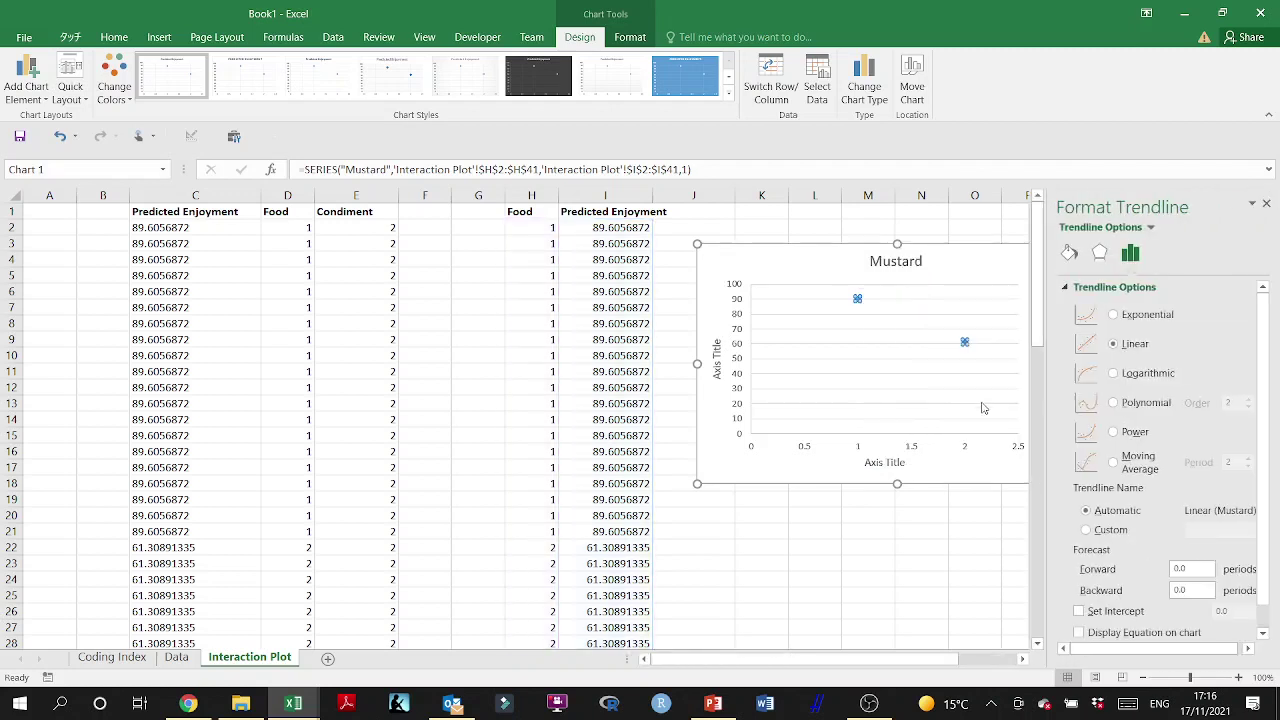
pyautogui.click(1069, 254)
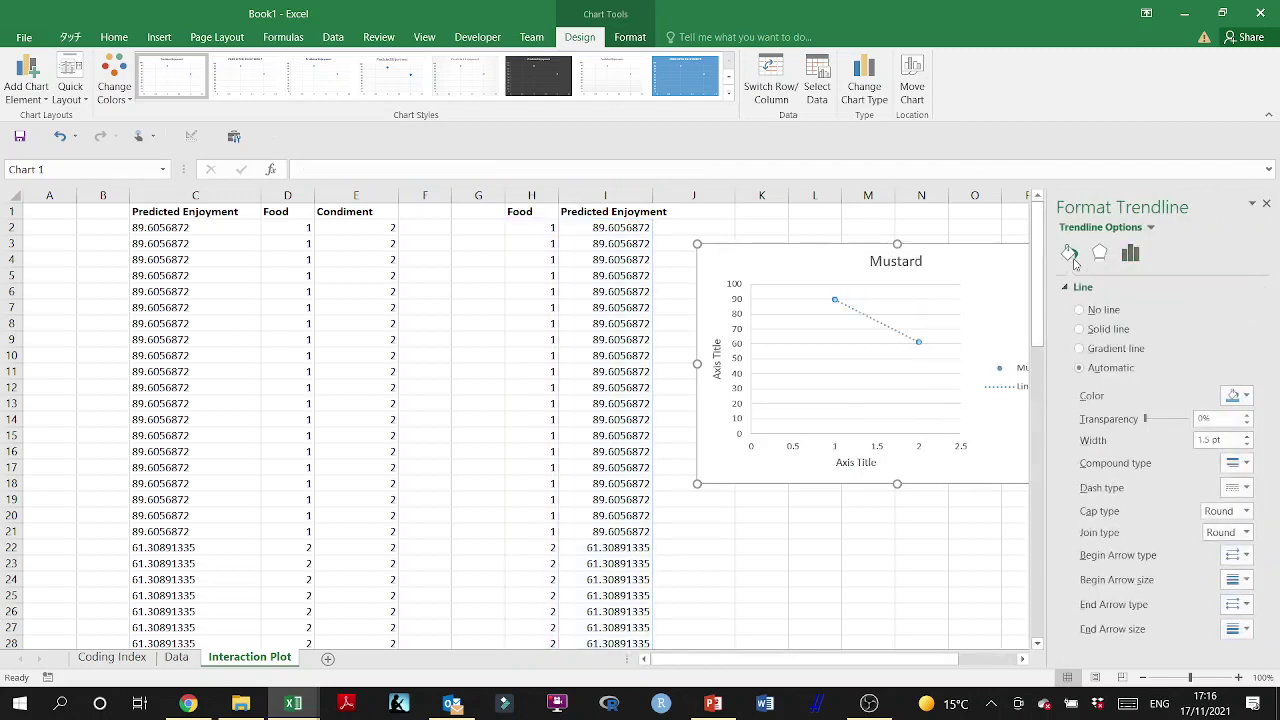
pyautogui.click(1241, 398)
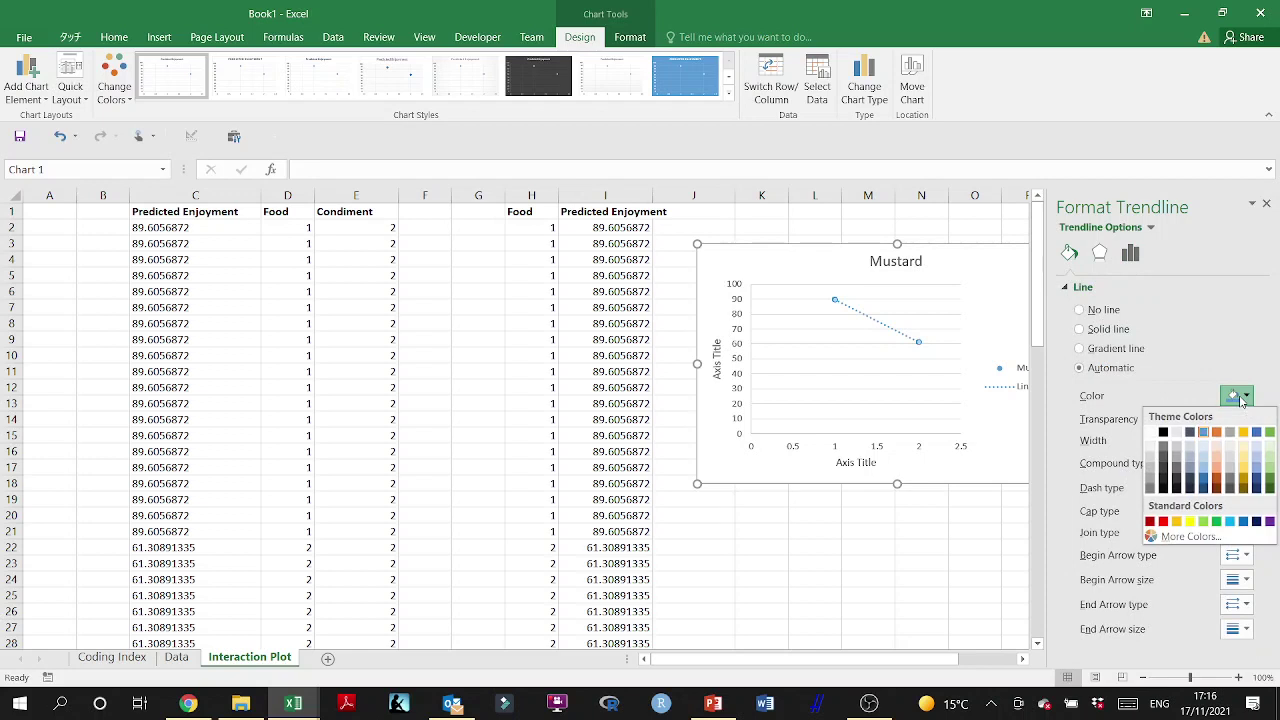
pyautogui.click(1177, 521)
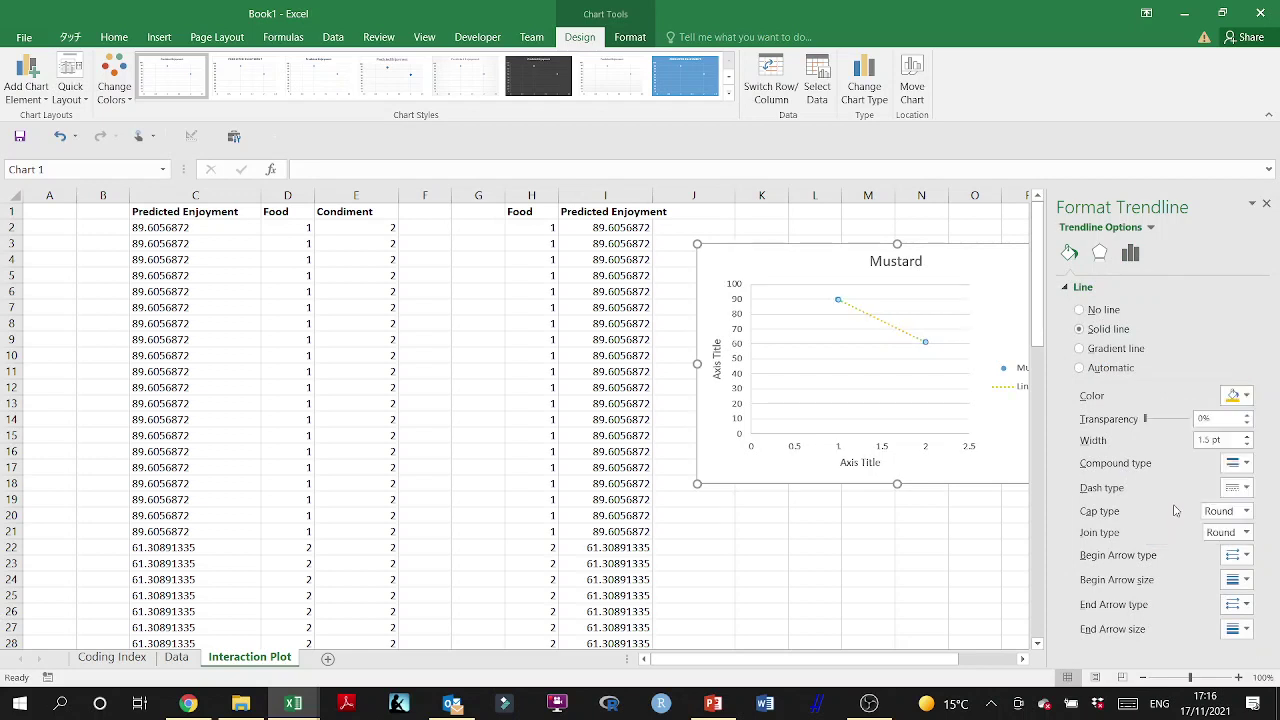
pyautogui.click(1266, 204)
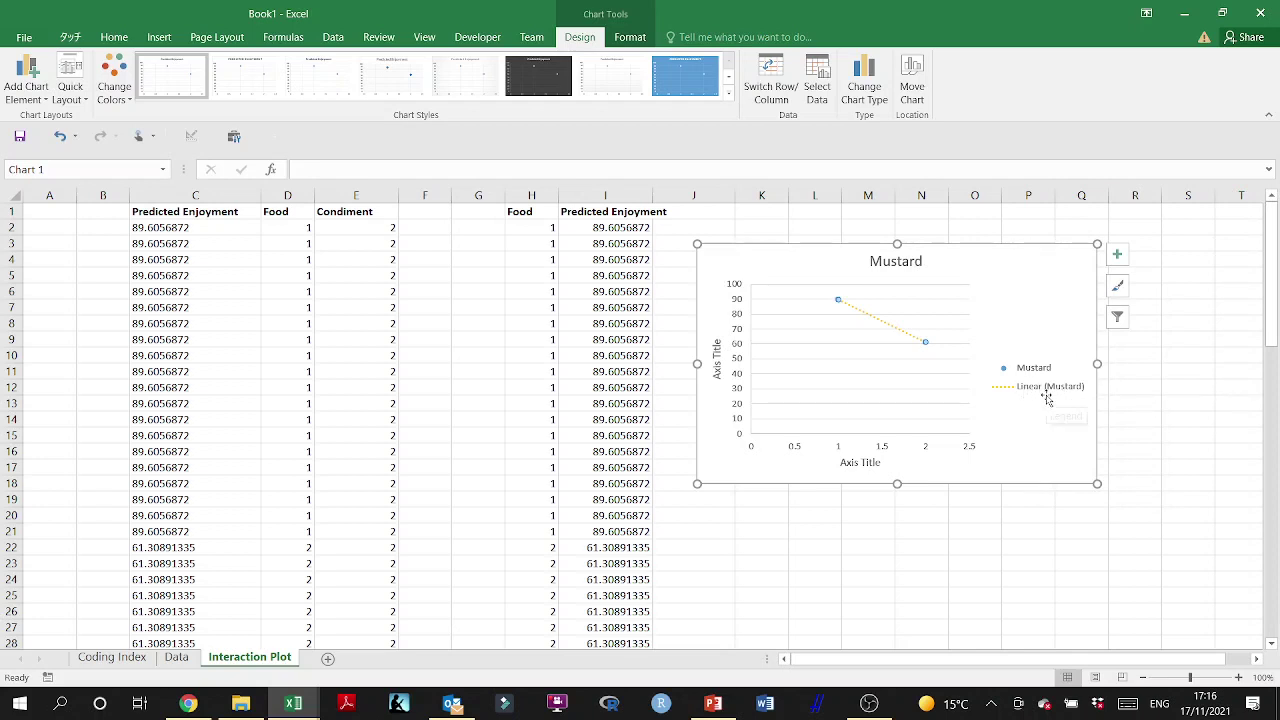
pyautogui.click(1027, 360)
pyautogui.click(957, 515)
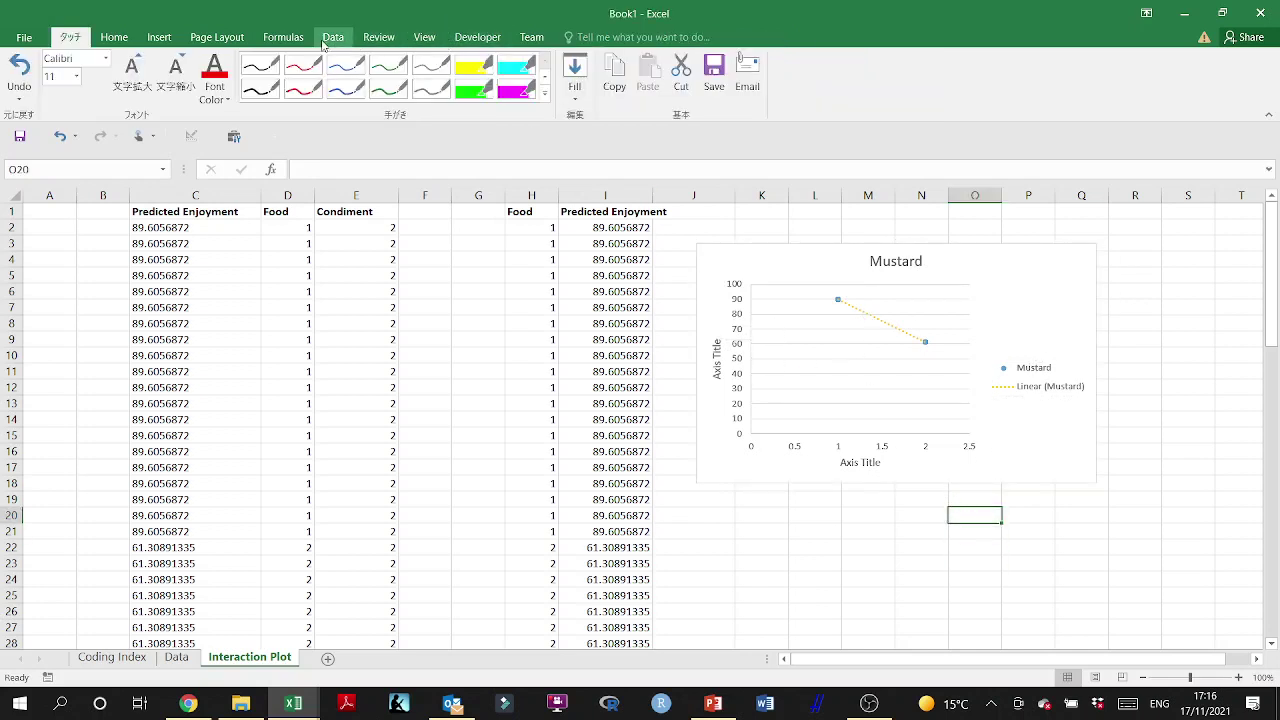
# Step: Add a second series to the chart's data source with its Y values taken from I42:I81 of the Interaction Plot sheet
pyautogui.click(826, 255)
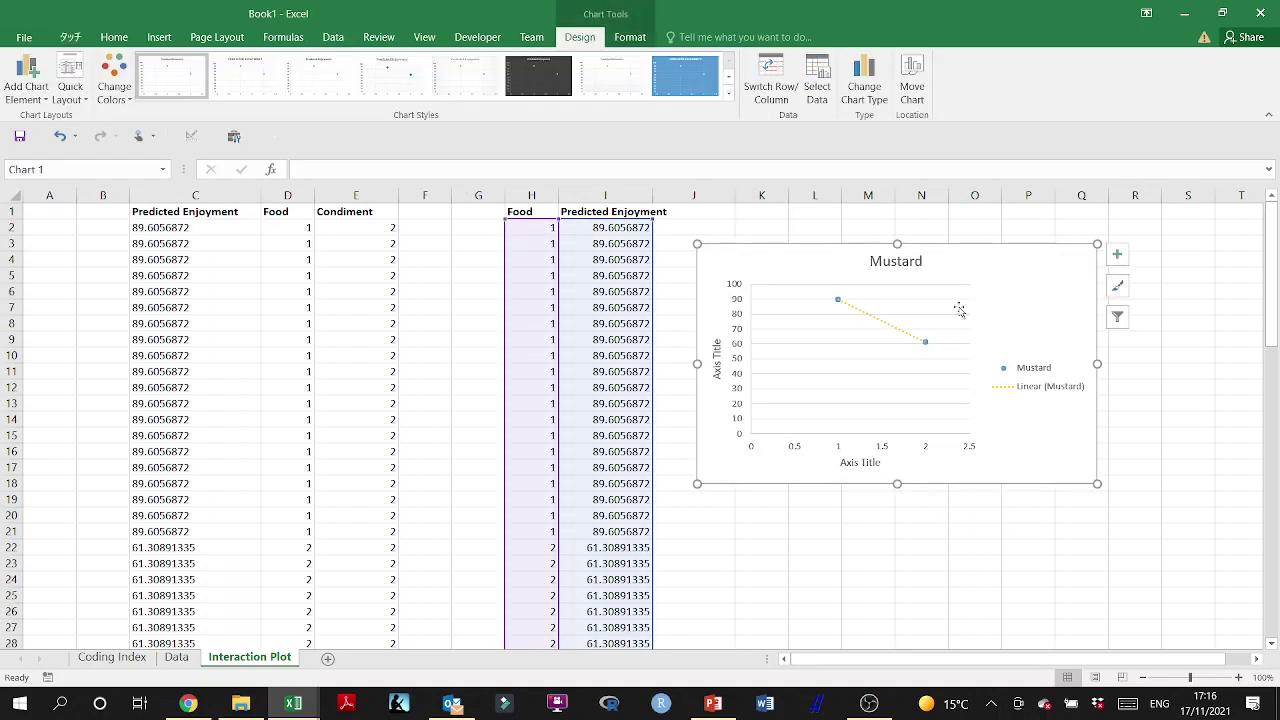
pyautogui.click(817, 88)
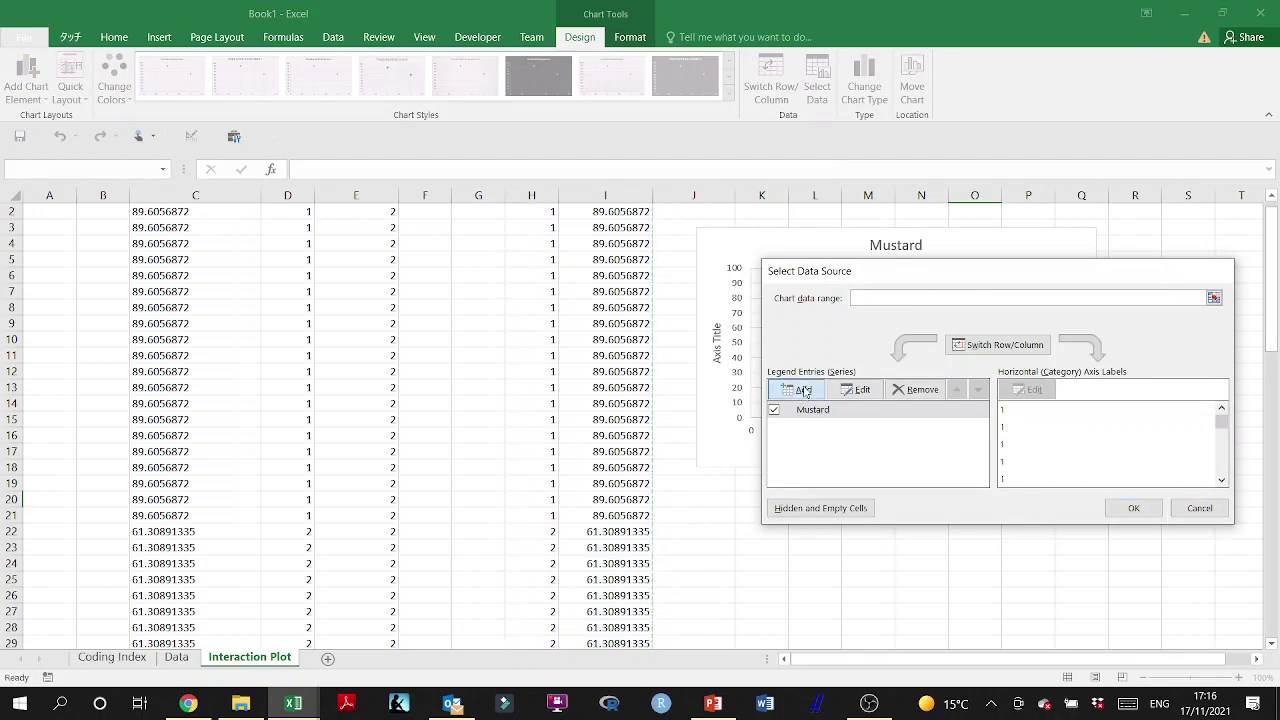
pyautogui.click(804, 390)
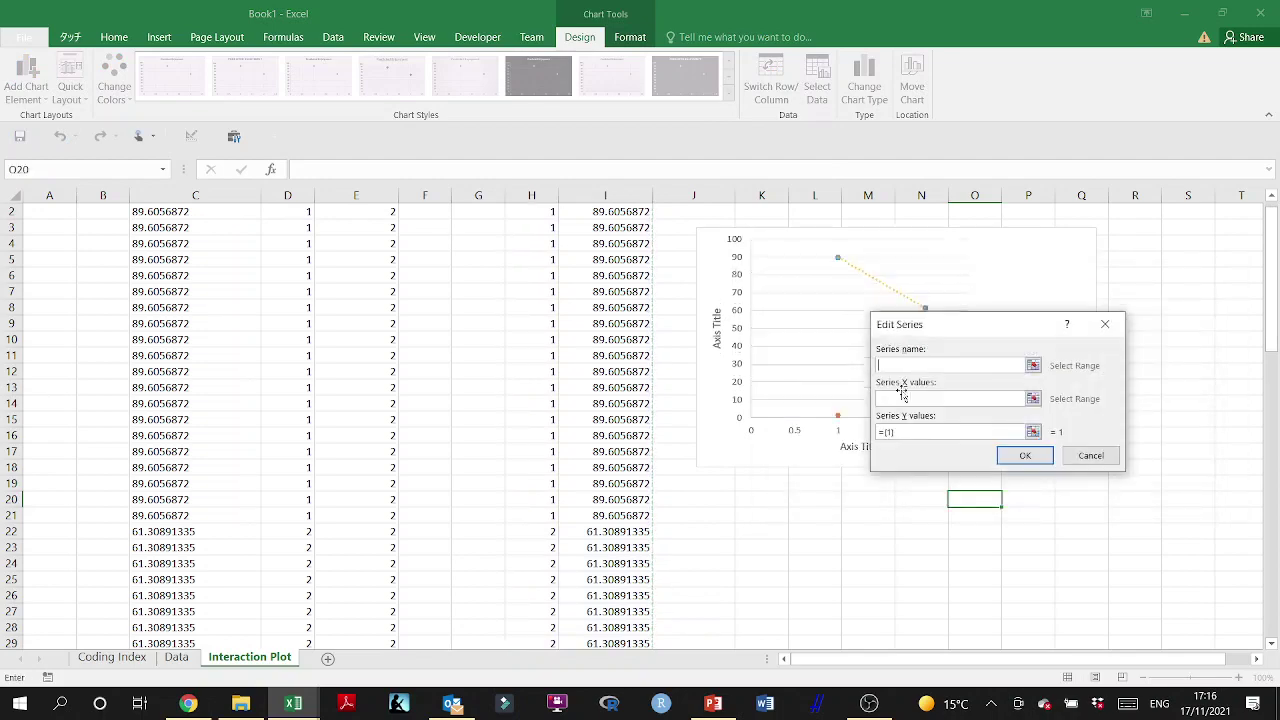
pyautogui.click(1033, 432)
pyautogui.scroll(-9, 548, 380)
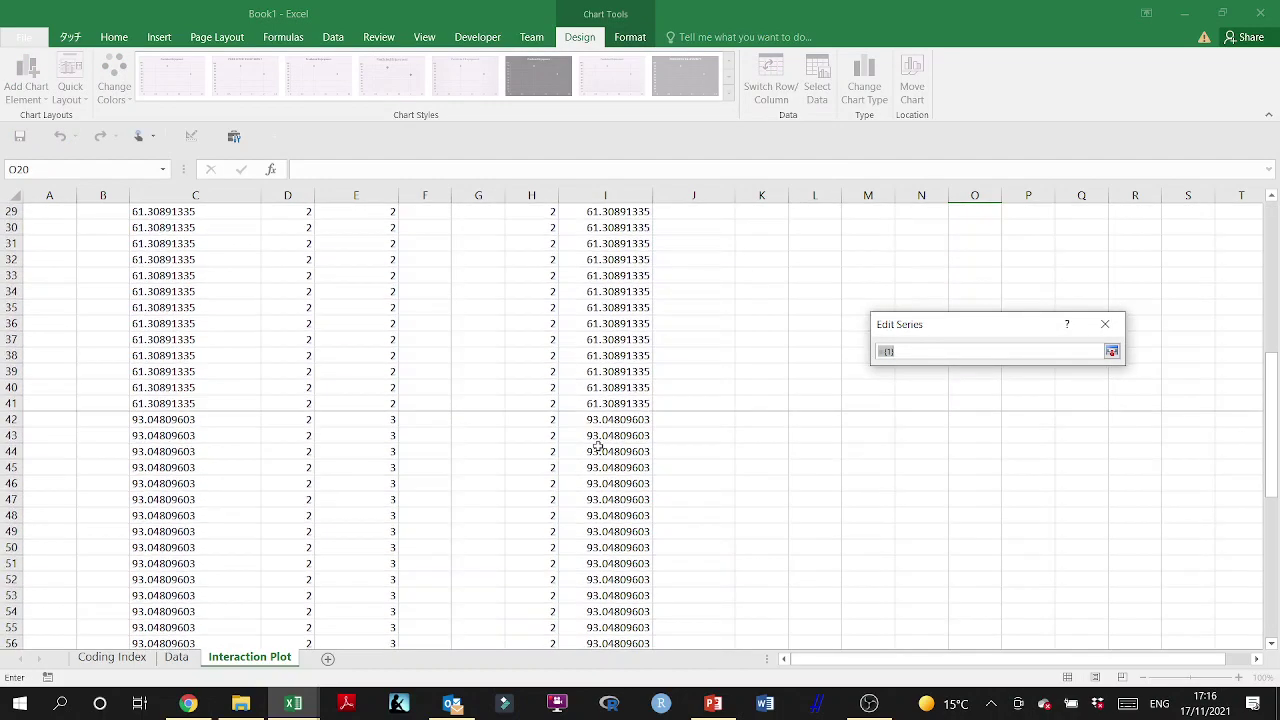
pyautogui.moveTo(605, 424); pyautogui.dragTo(600, 531)
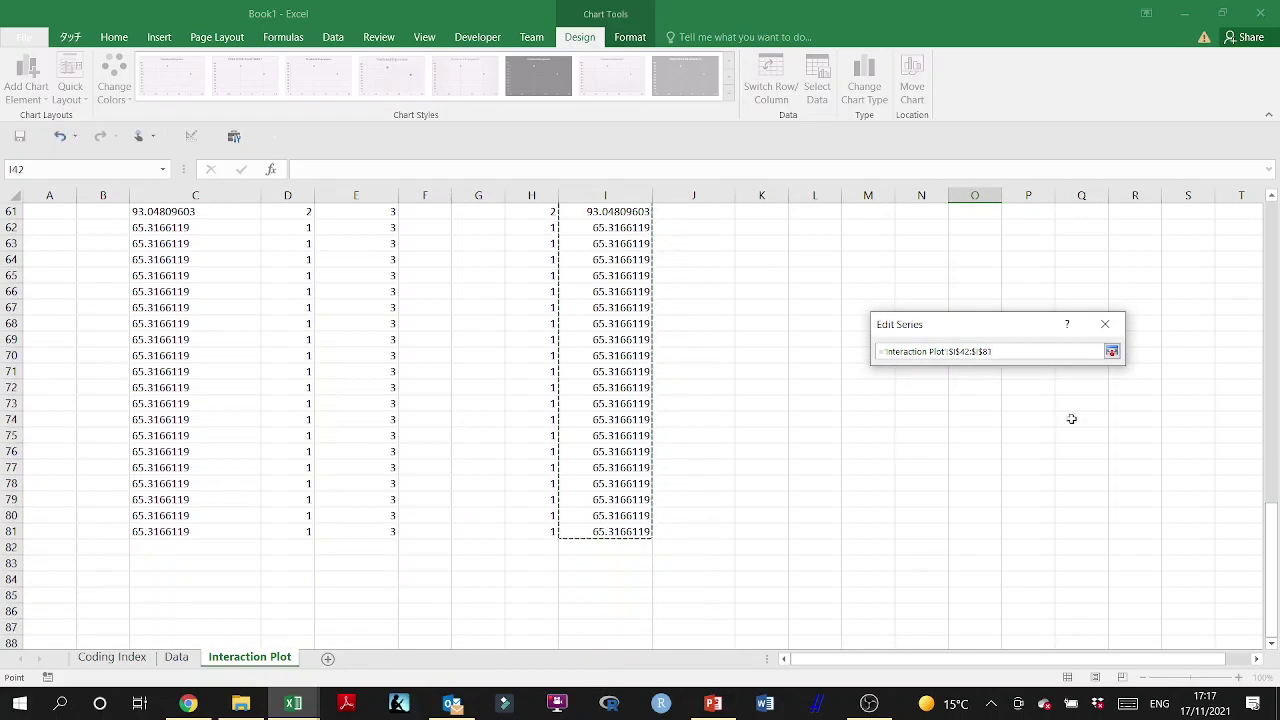
pyautogui.press('Return')
# Step: Set the new series' X values to D42:D81, name it Chocolate, and accept the data source changes
pyautogui.click(1033, 398)
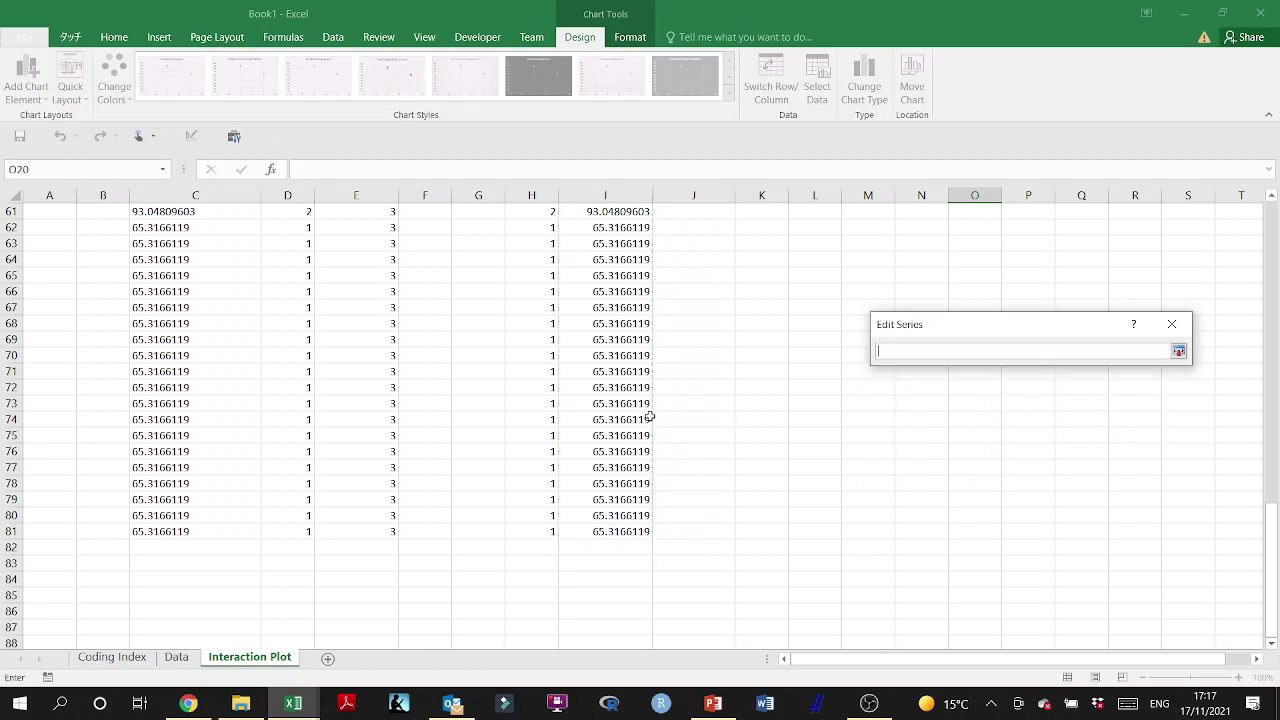
pyautogui.scroll(8, 452, 389)
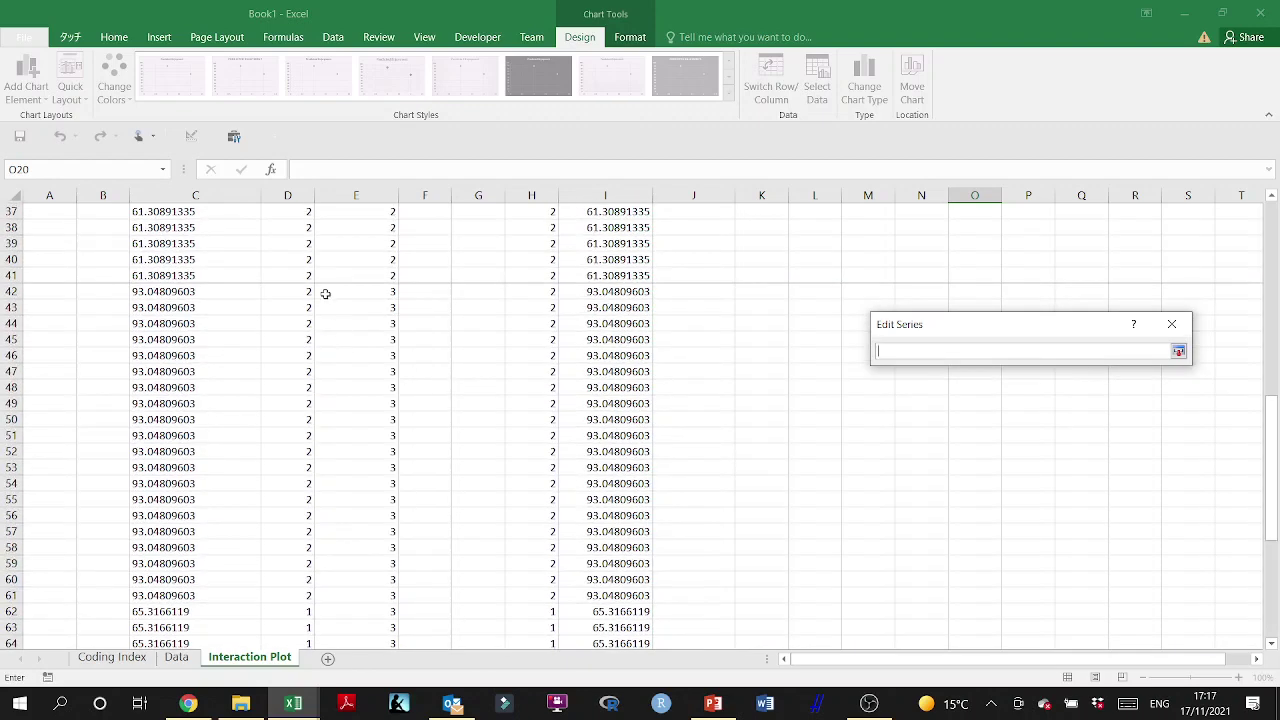
pyautogui.moveTo(306, 290); pyautogui.dragTo(306, 613)
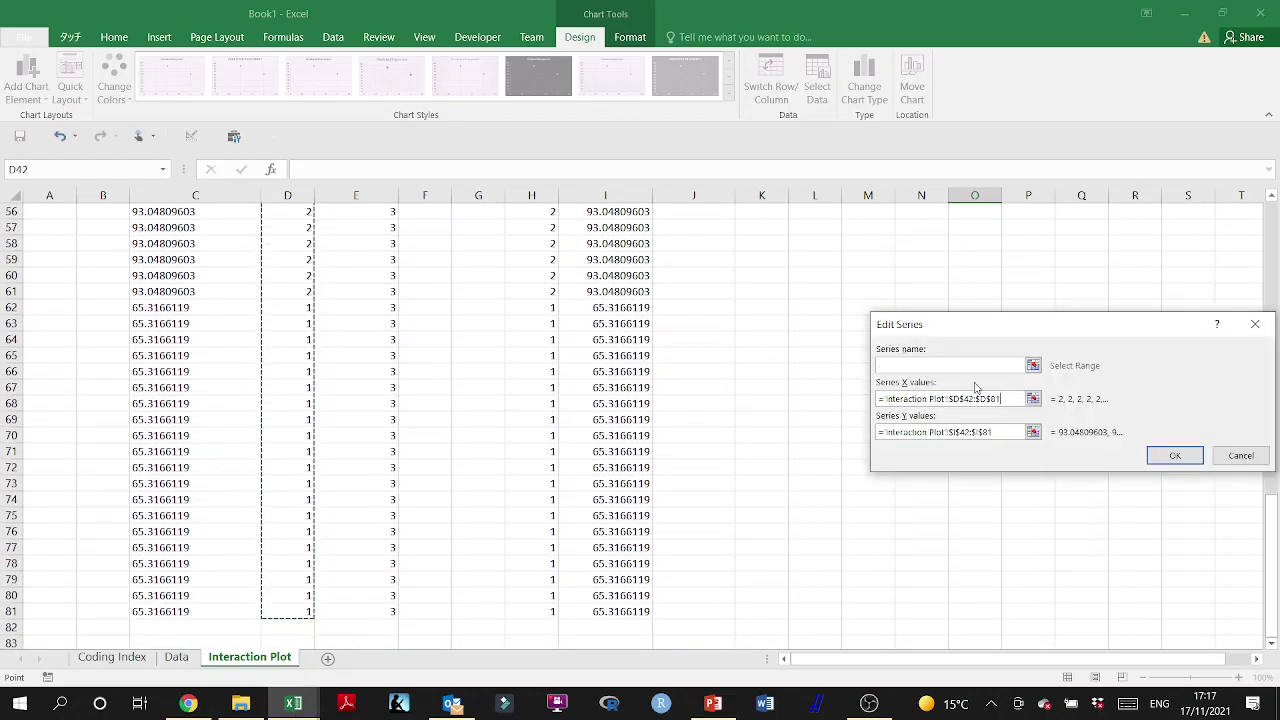
pyautogui.click(983, 366)
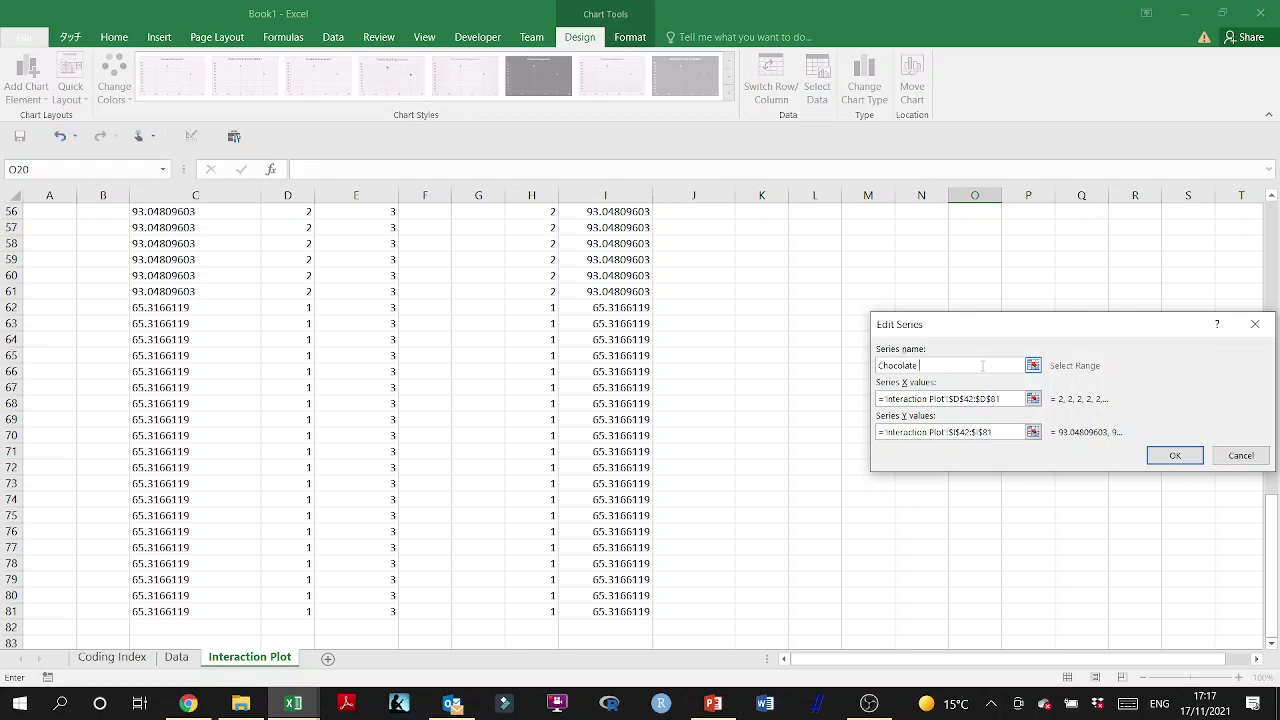
pyautogui.write('Chocolate')
pyautogui.click(1175, 456)
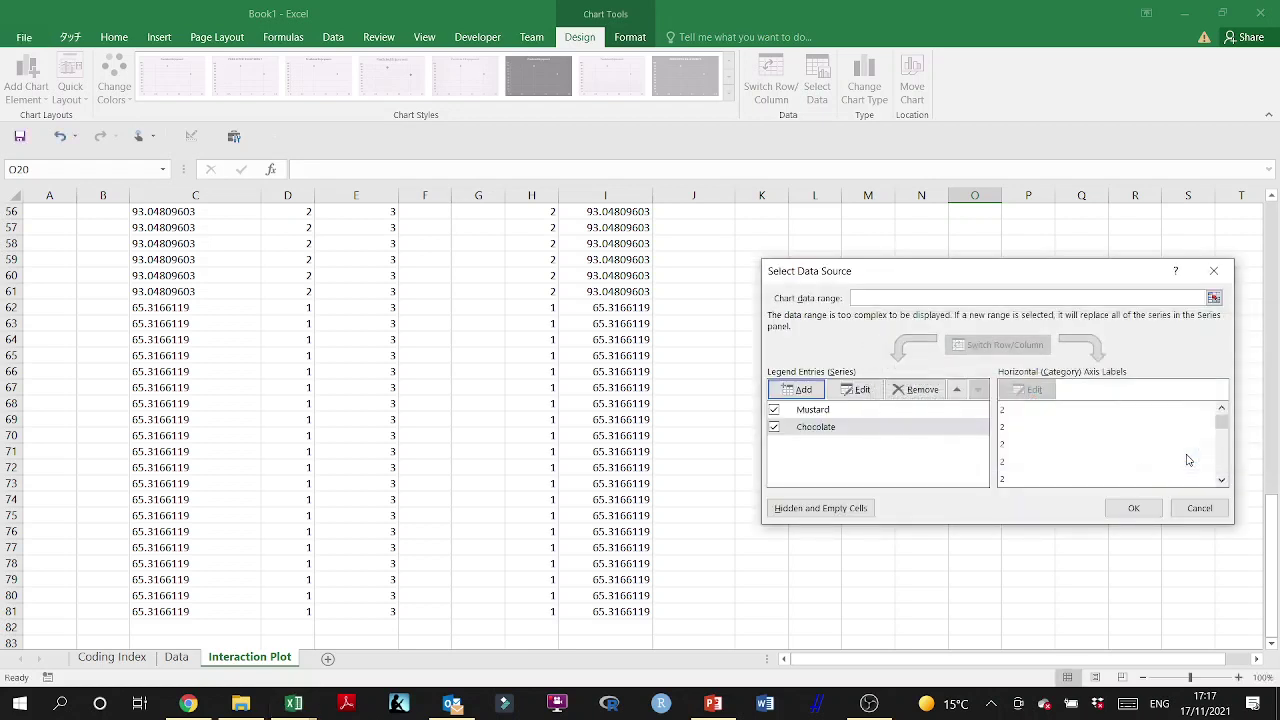
pyautogui.click(1138, 509)
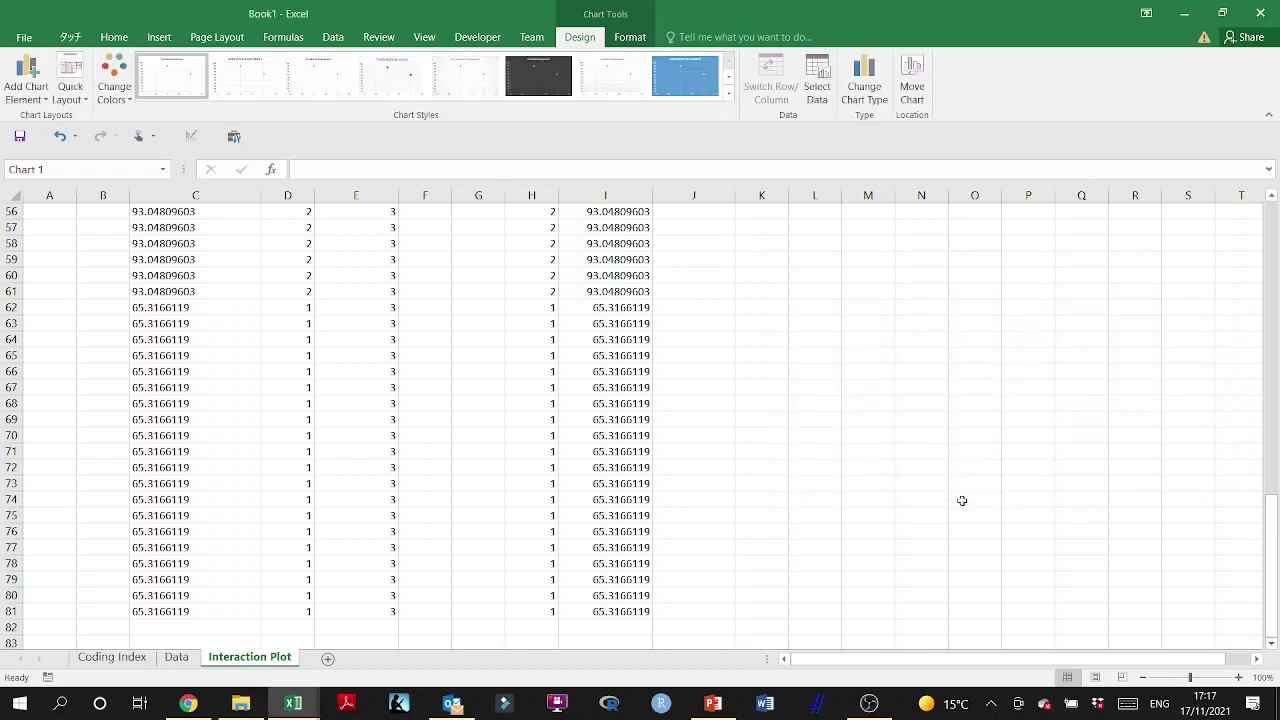
# Step: Add a linear trendline to the Chocolate series, give it a custom near-black brown colour, and close the formatting options
pyautogui.scroll(18, 962, 500)
pyautogui.scroll(1, 962, 500)
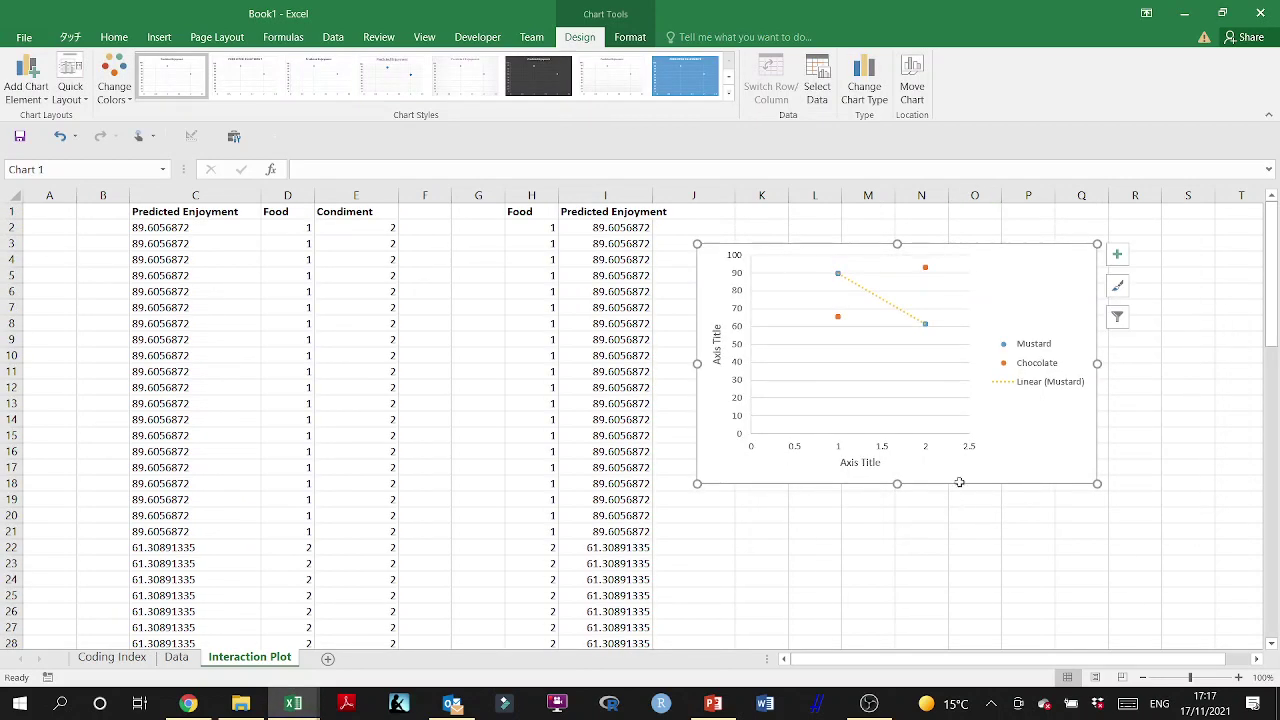
pyautogui.rightClick(926, 269)
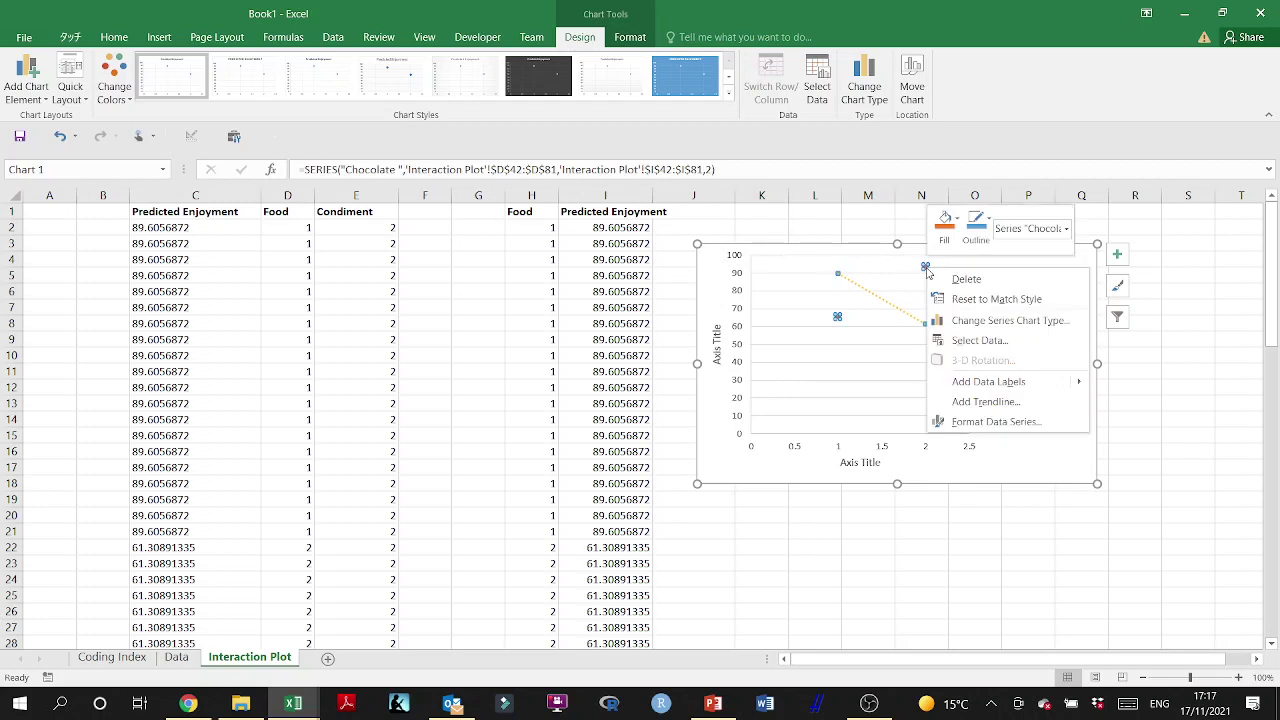
pyautogui.click(978, 401)
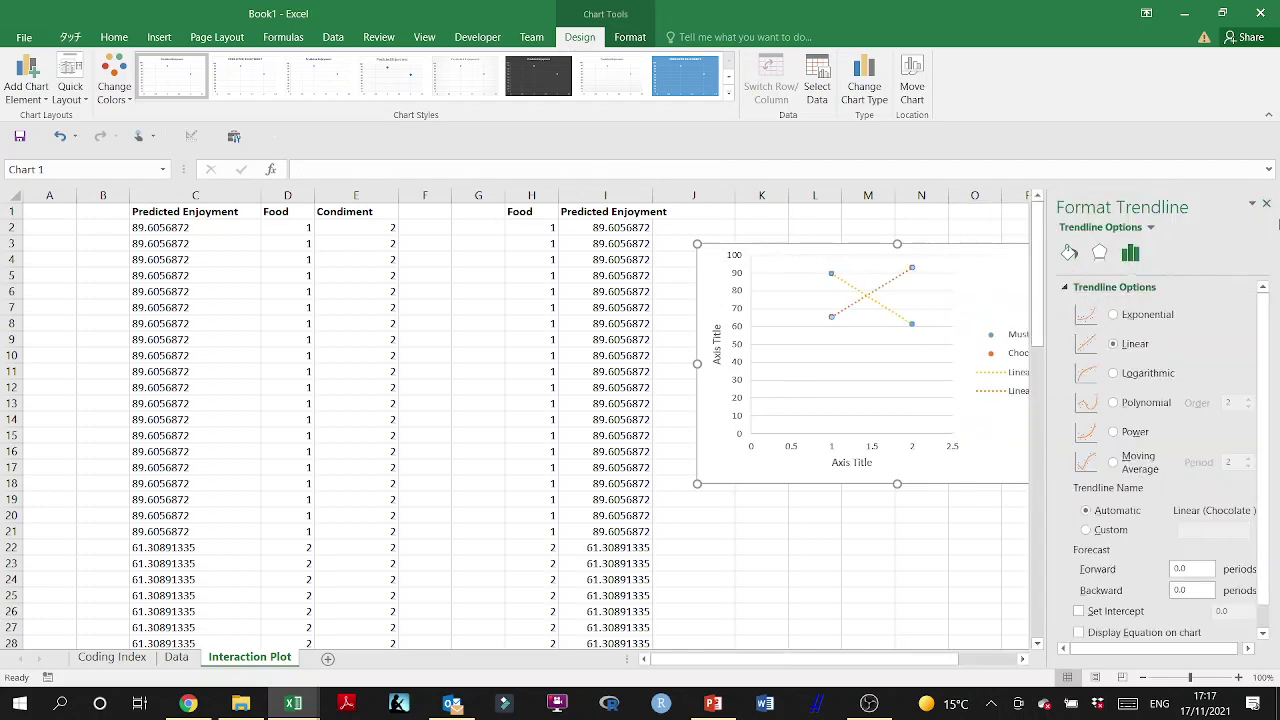
pyautogui.click(1069, 254)
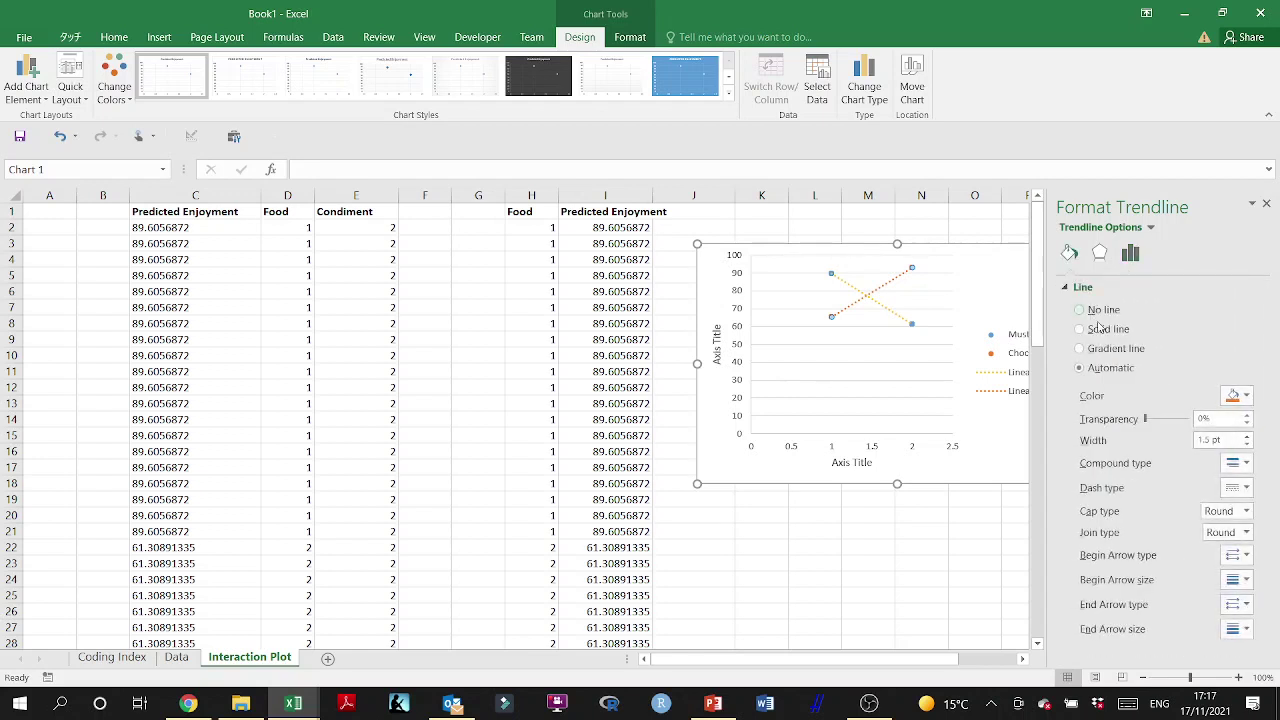
pyautogui.click(1247, 397)
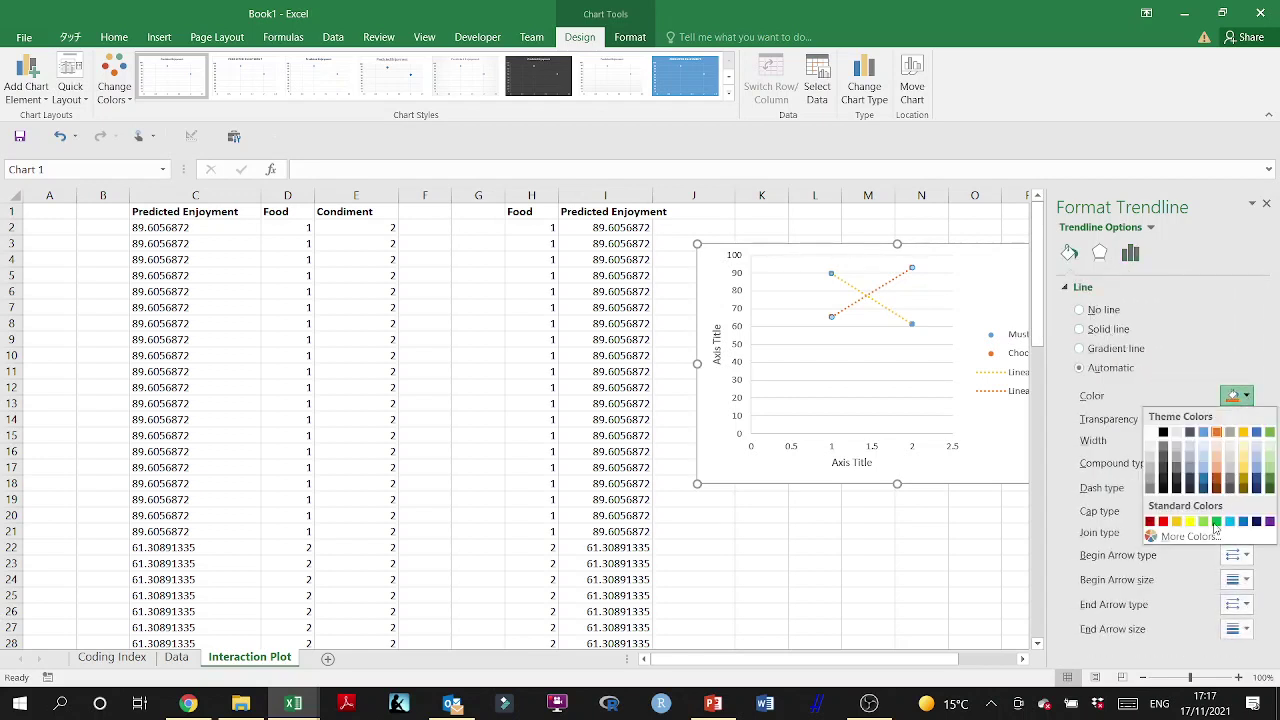
pyautogui.click(1208, 536)
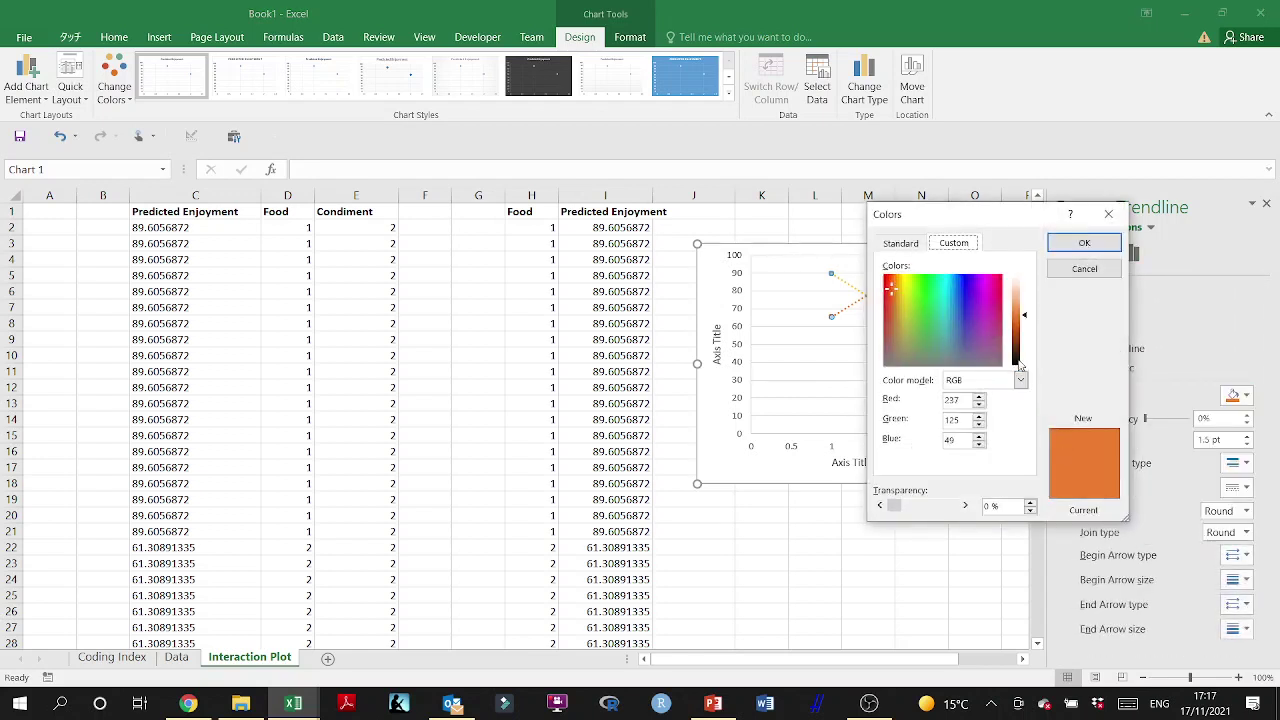
pyautogui.click(1020, 360)
pyautogui.click(1084, 243)
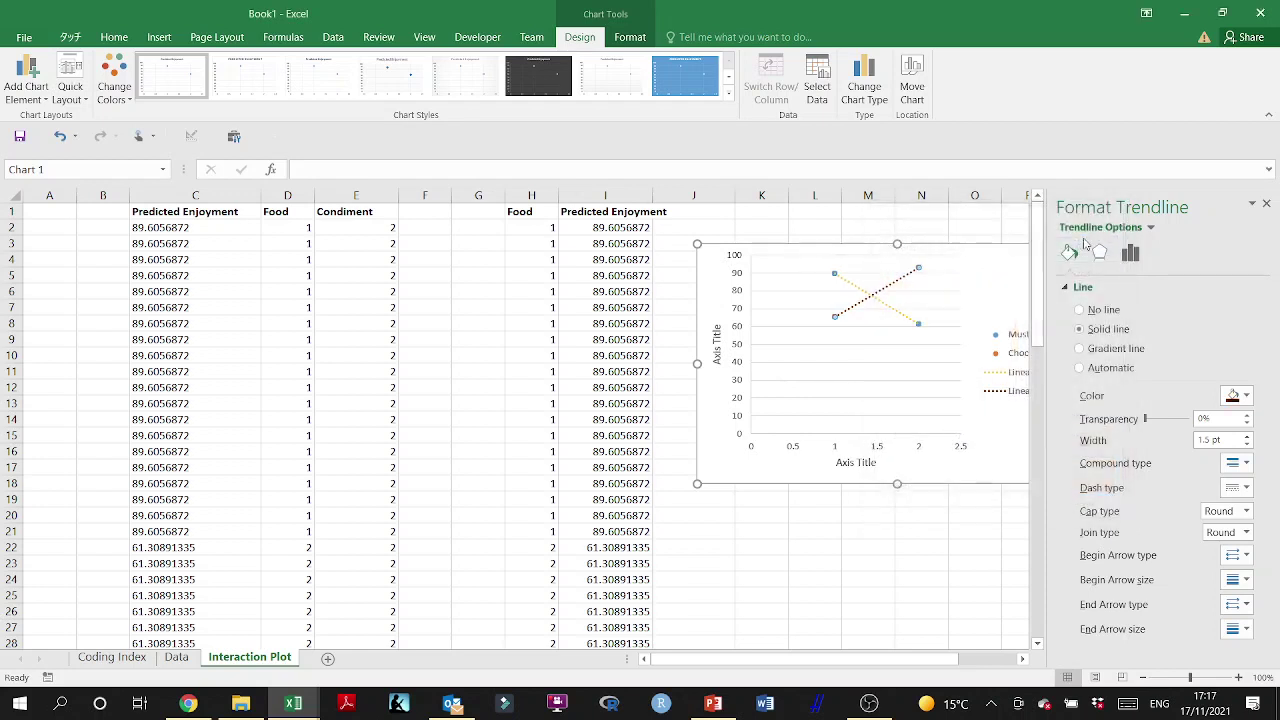
pyautogui.click(1264, 201)
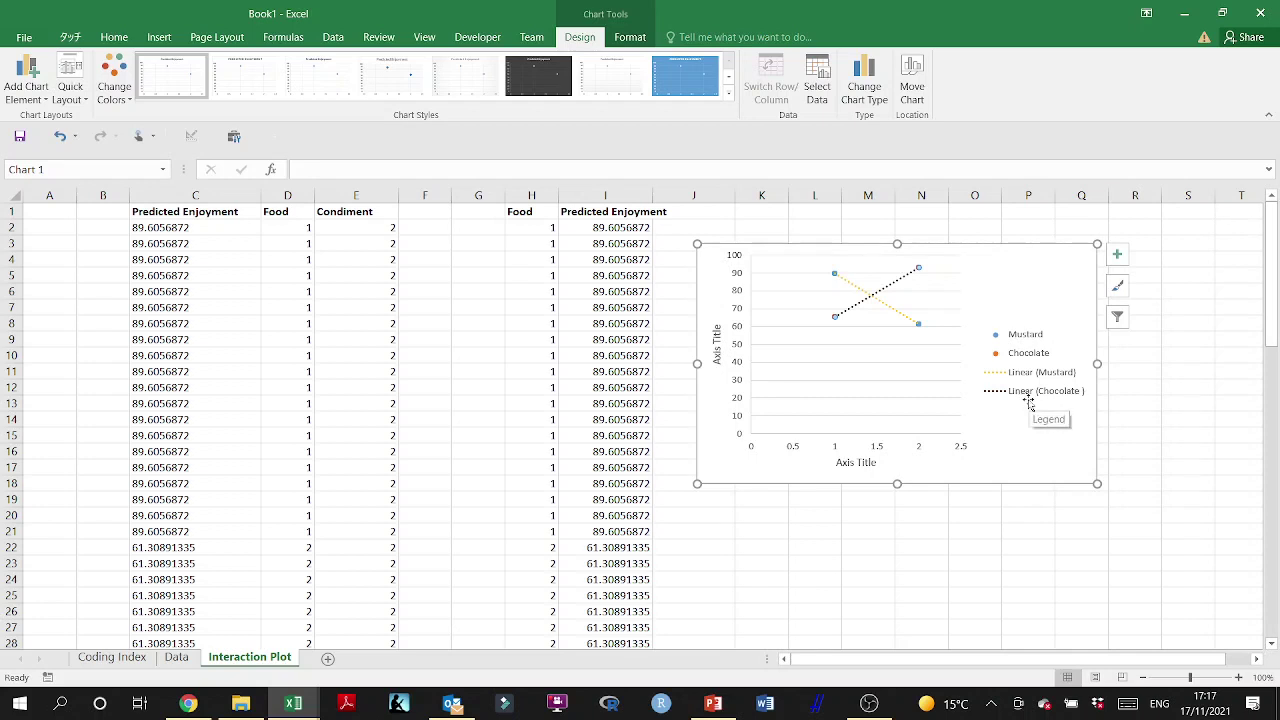
# Step: Adjust the top and bottom edges of the chart legend so all its entries sit lower beside the plot area
pyautogui.click(1030, 357)
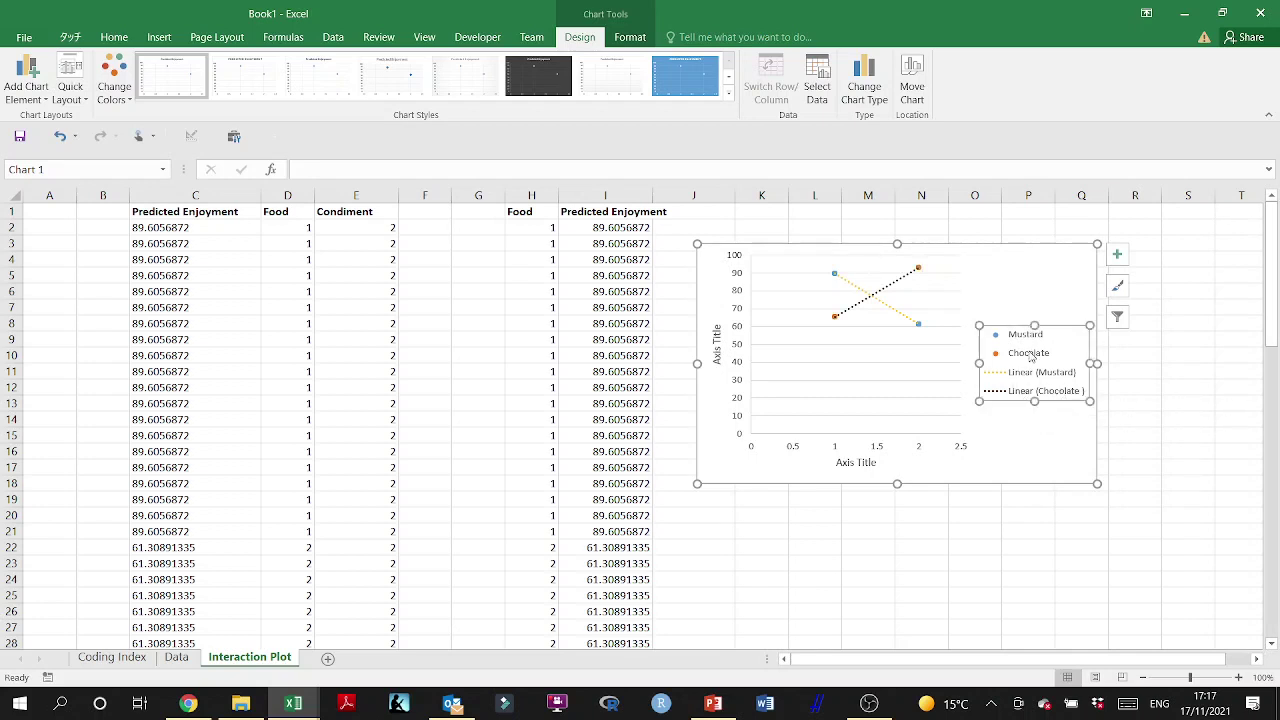
pyautogui.moveTo(1033, 325)
pyautogui.mouseDown()
pyautogui.moveTo(1034, 361)
pyautogui.moveTo(1035, 325)
pyautogui.mouseUp()
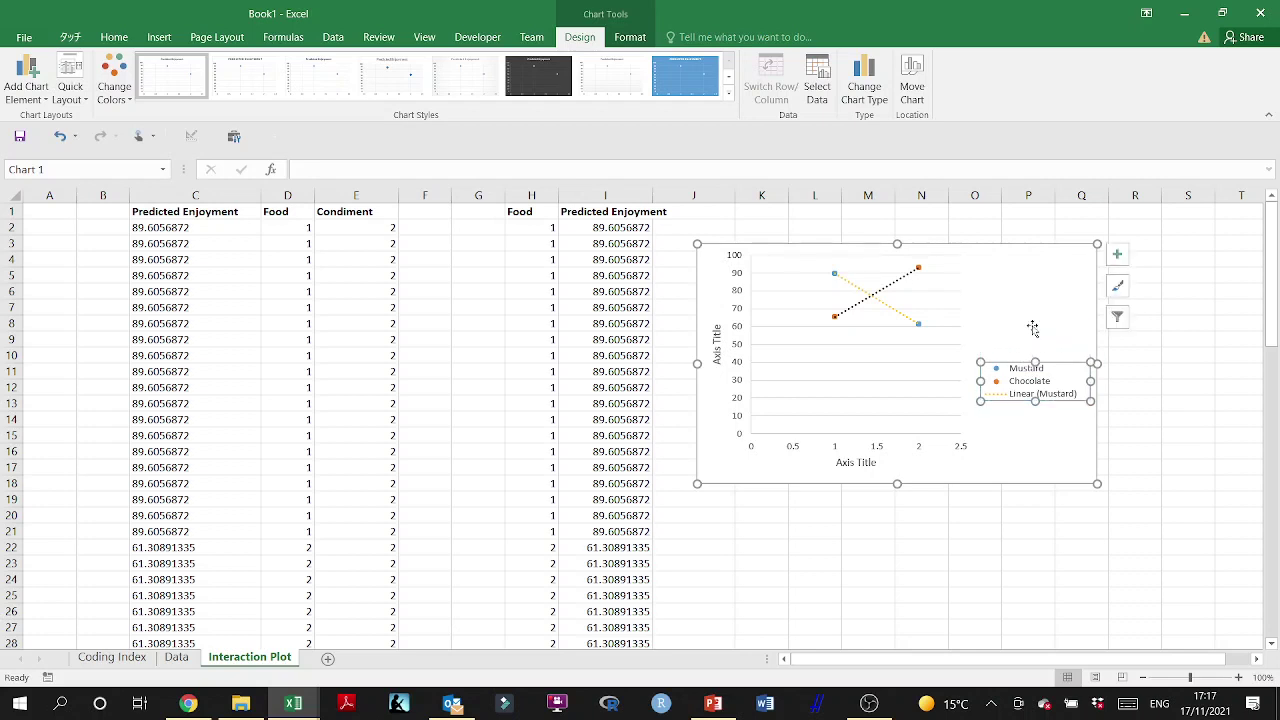
pyautogui.moveTo(1010, 401); pyautogui.dragTo(1014, 455)
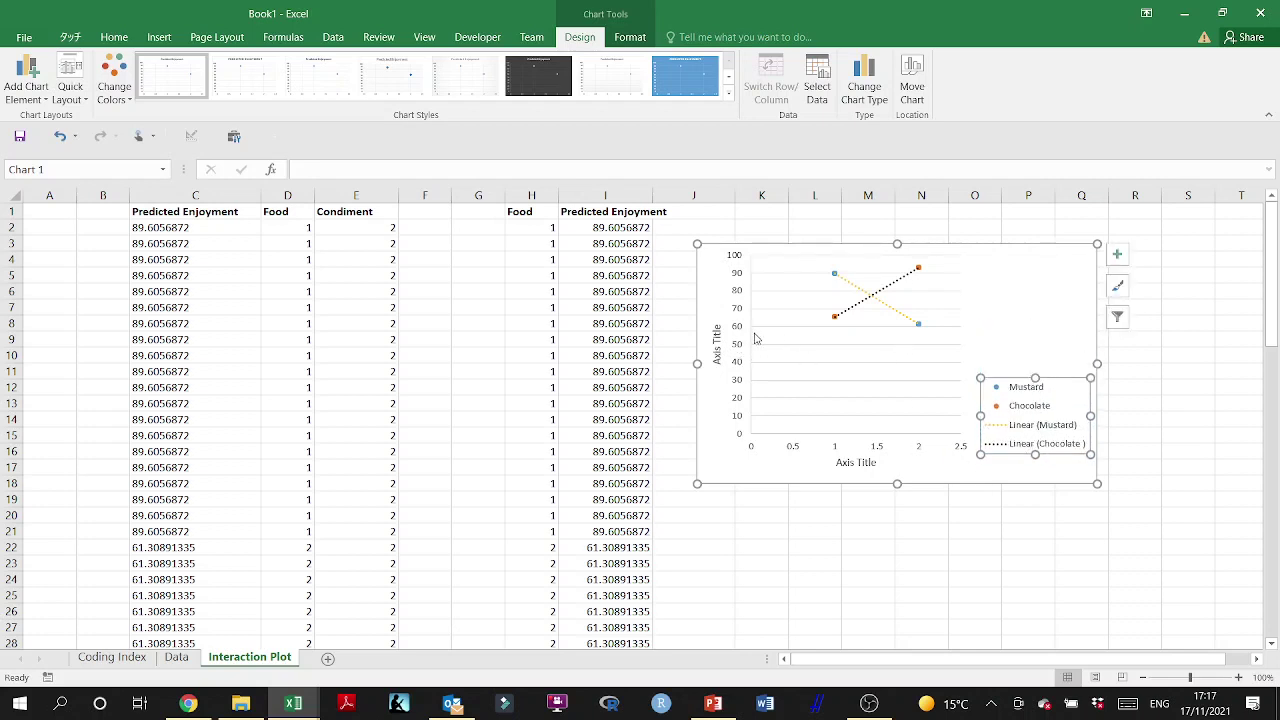
# Step: Set the minimum bound of the chart's vertical axis to 50
pyautogui.click(741, 346)
pyautogui.rightClick(741, 346)
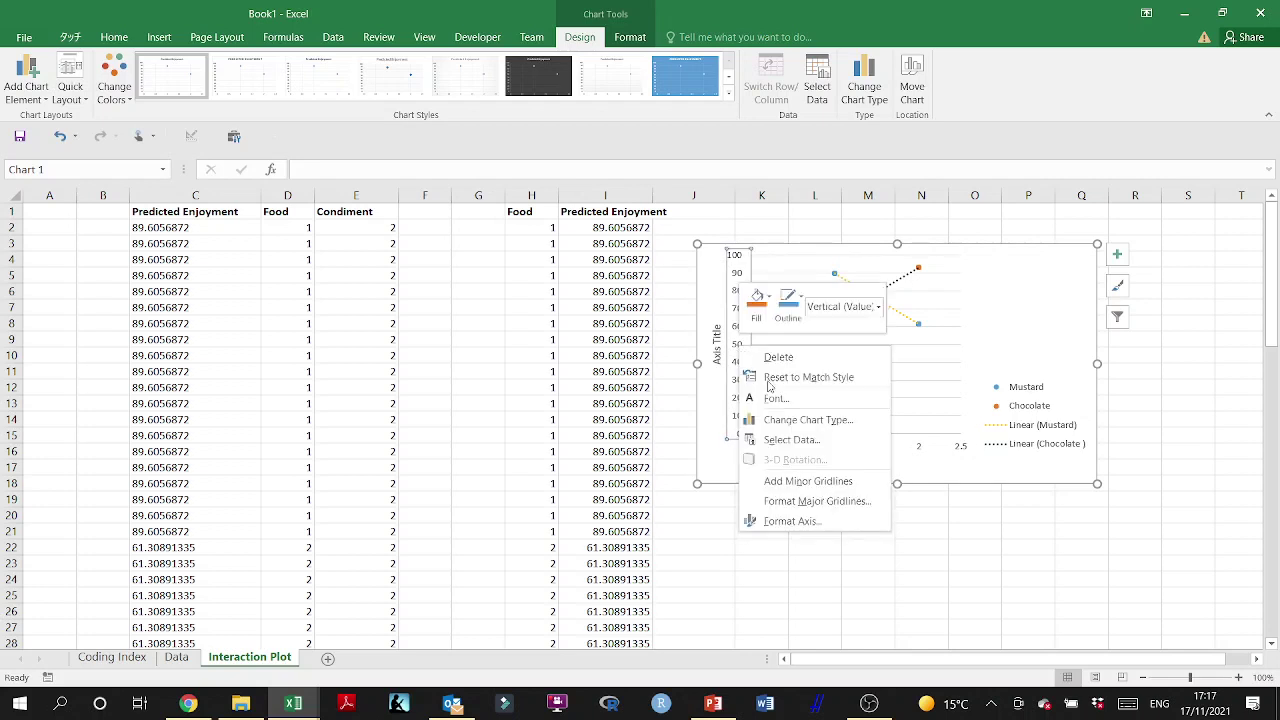
pyautogui.click(790, 521)
pyautogui.moveTo(1167, 325); pyautogui.dragTo(1146, 328)
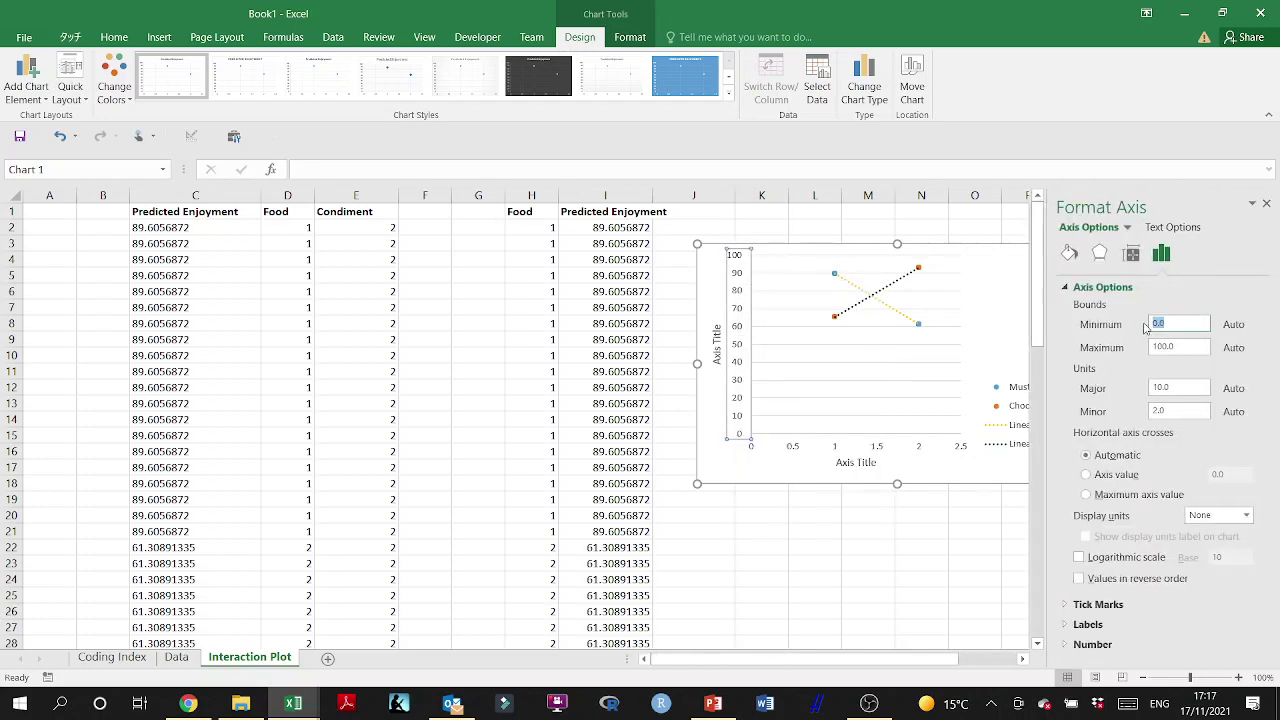
pyautogui.press('Return')
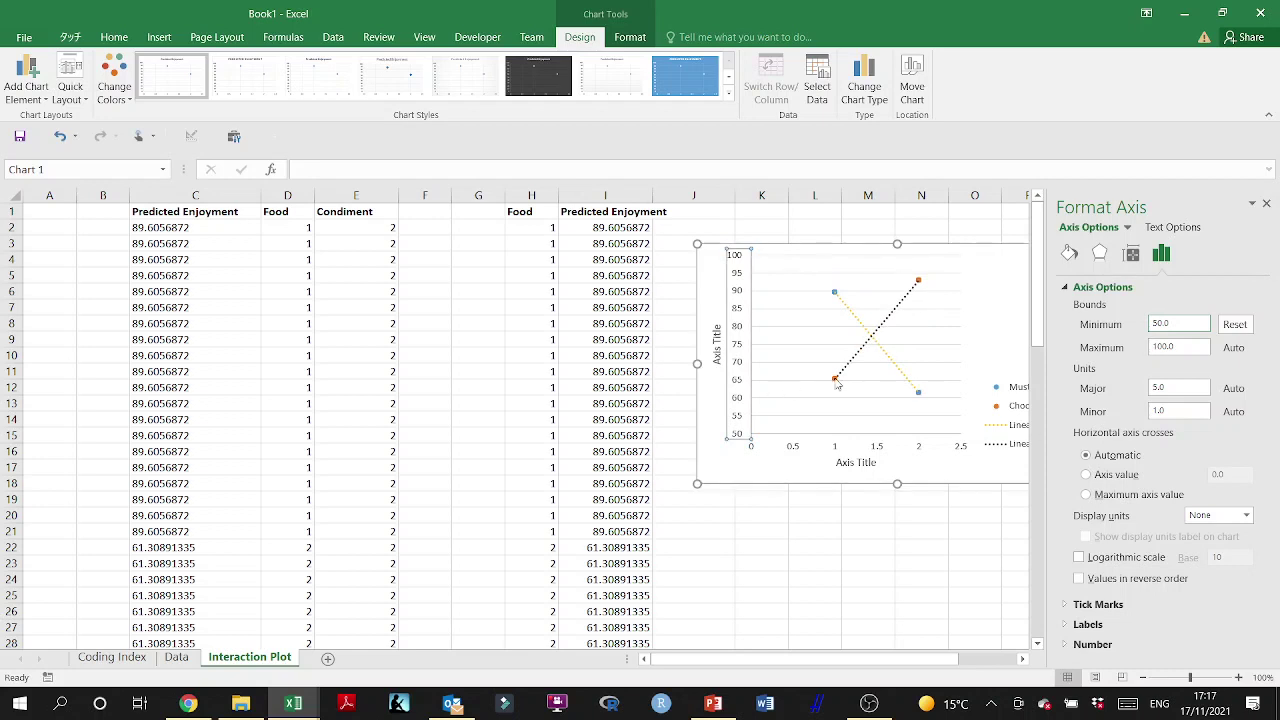
# Step: Close the axis formatting options and widen the interaction chart by moving its outer edge to about column R
pyautogui.click(1266, 203)
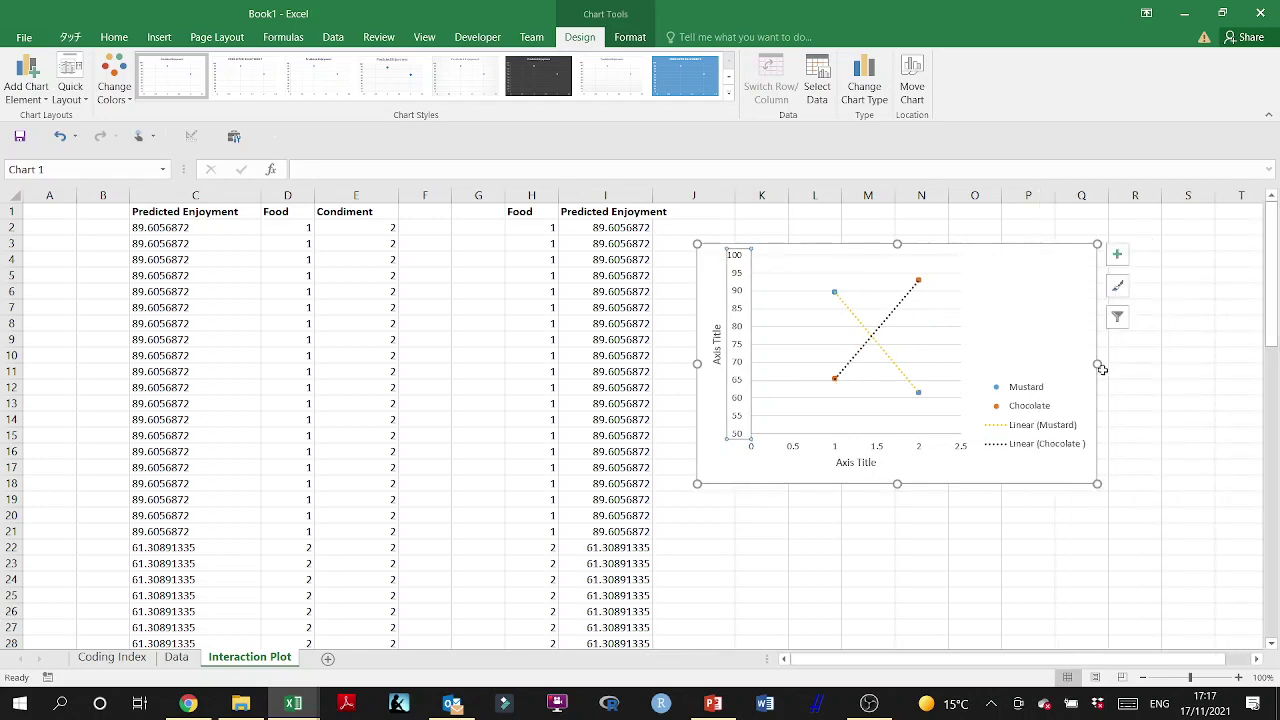
pyautogui.moveTo(1096, 364); pyautogui.dragTo(1167, 364)
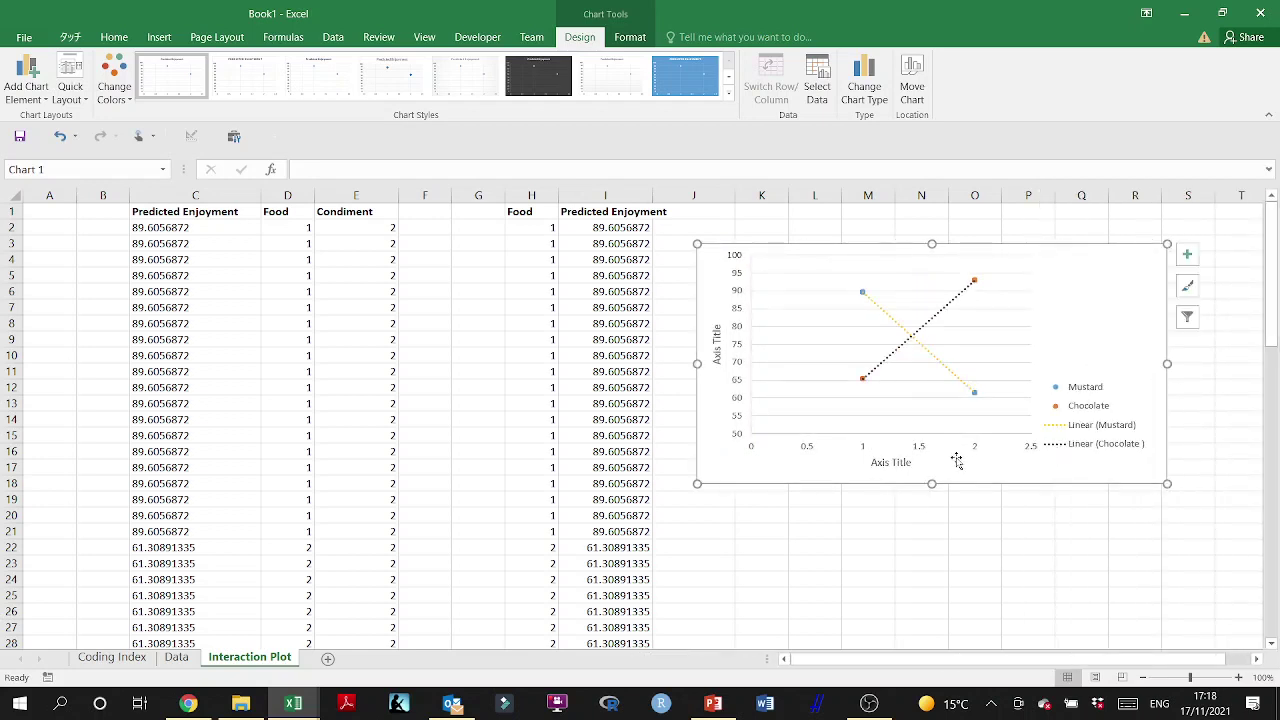
# Step: Compare the available chart styles and apply the dark-background style with a legend above the plot to the interaction chart
pyautogui.click(887, 463)
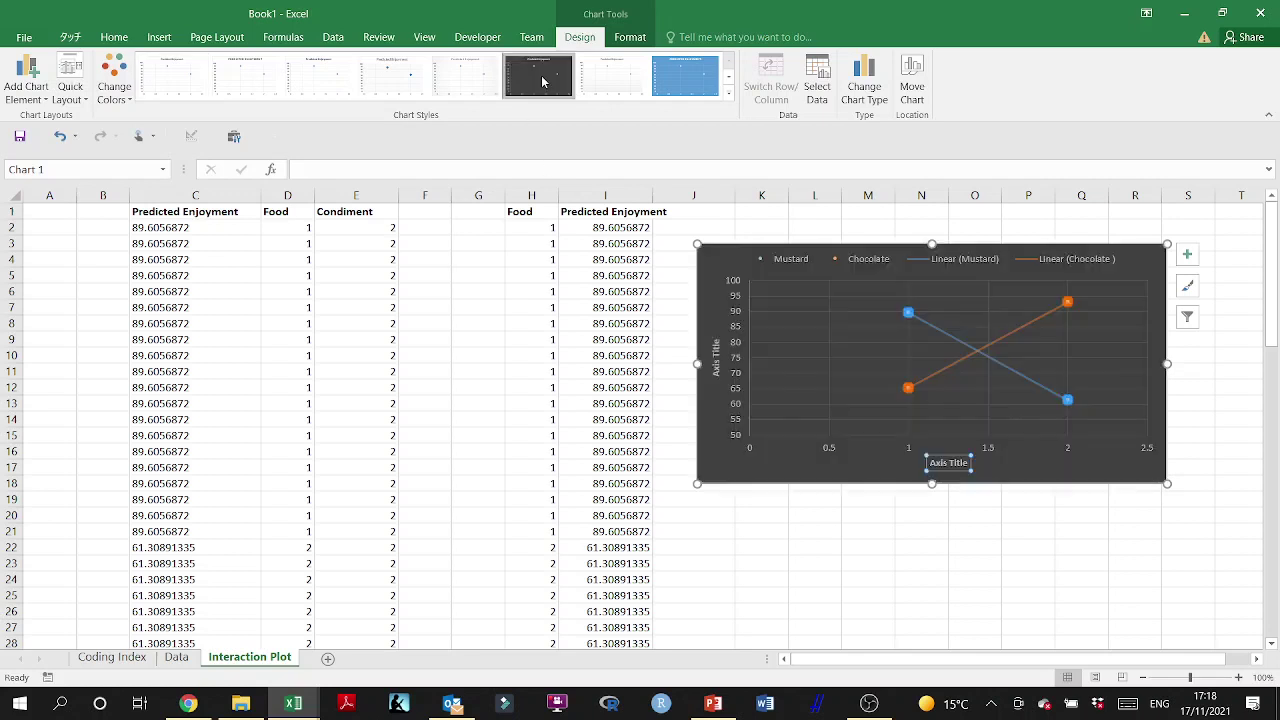
pyautogui.click(729, 93)
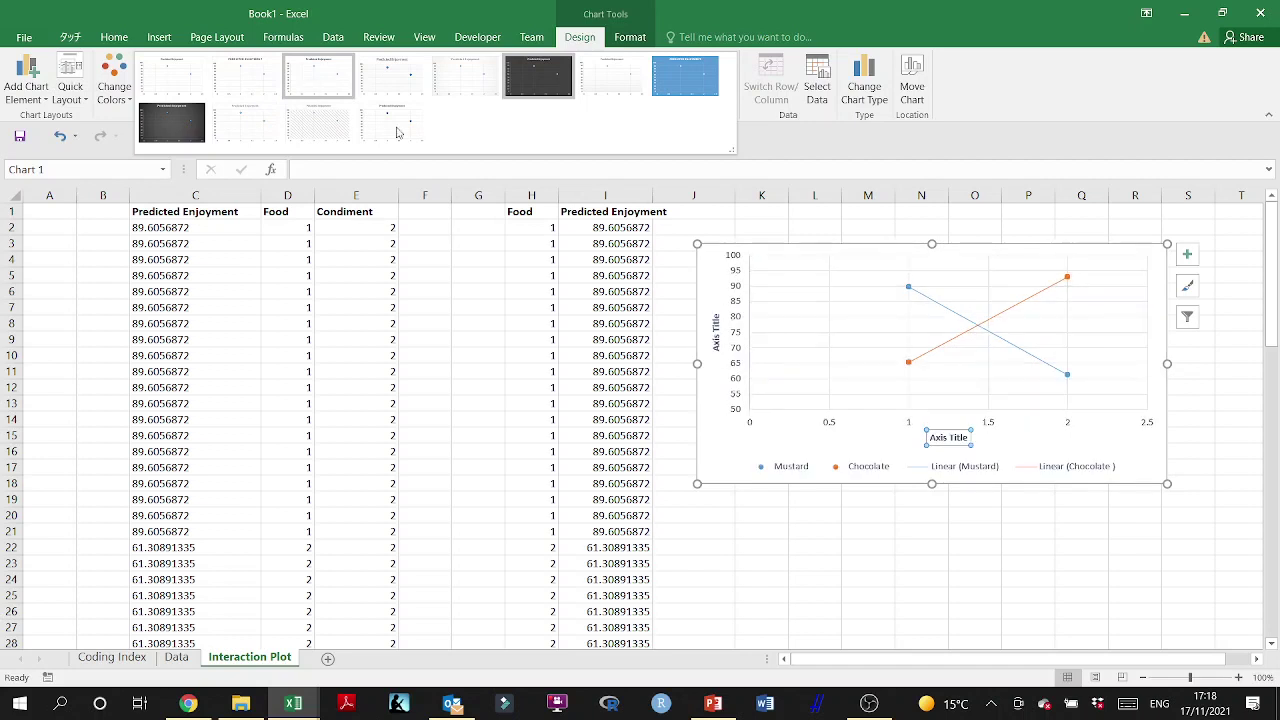
pyautogui.click(855, 541)
pyautogui.click(900, 484)
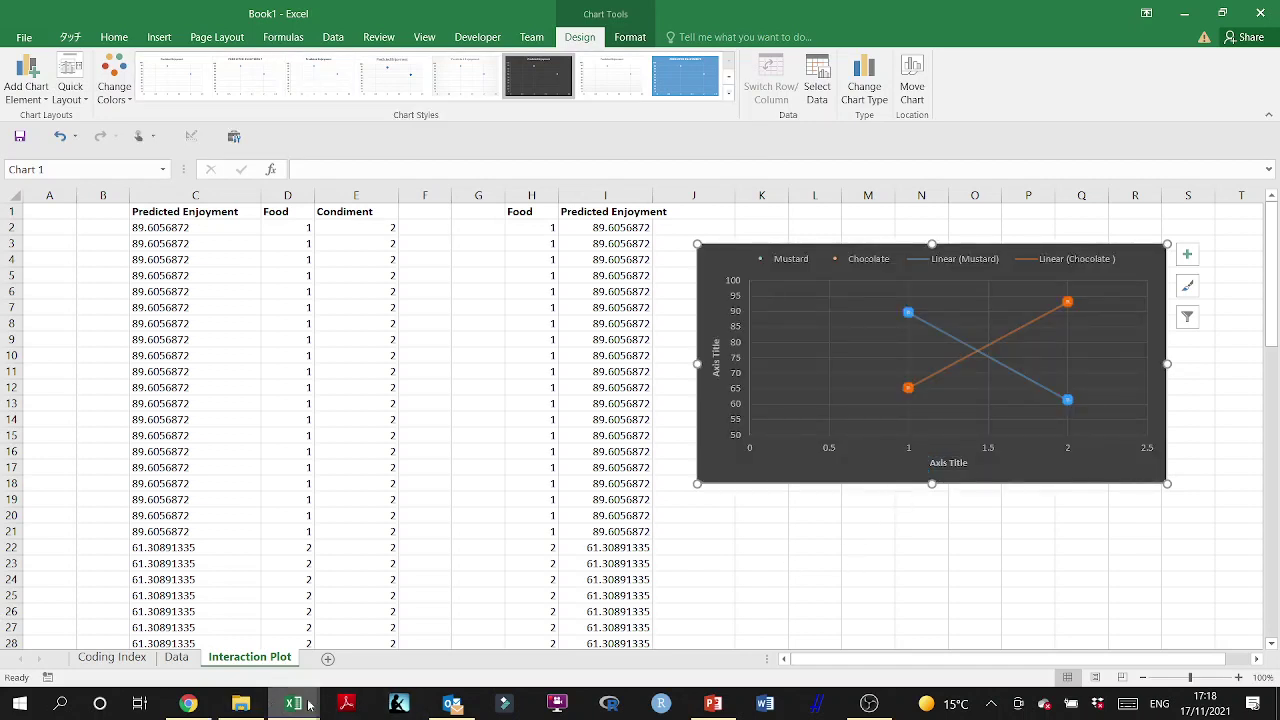
# Step: Switch to the Module III – B Multiple Regression presentation in PowerPoint
pyautogui.click(719, 705)
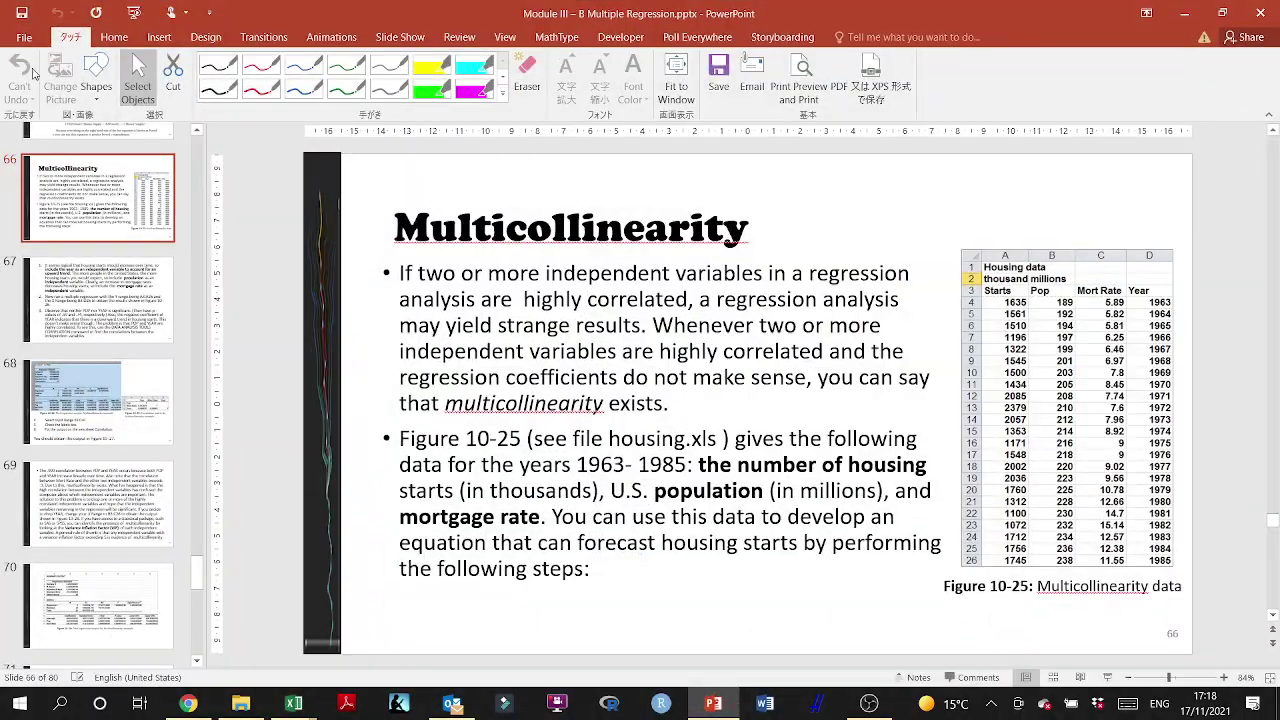